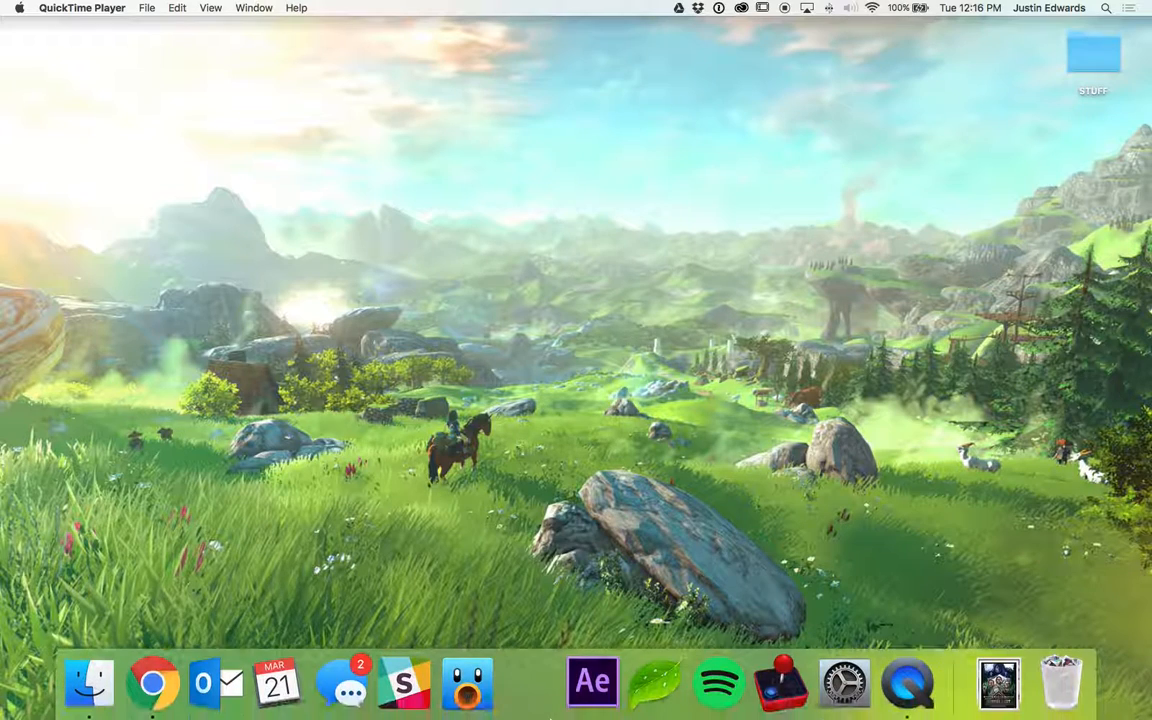
- Launch After Effects and start a new project
{"action": "left_click", "coordinate": [594, 700]}
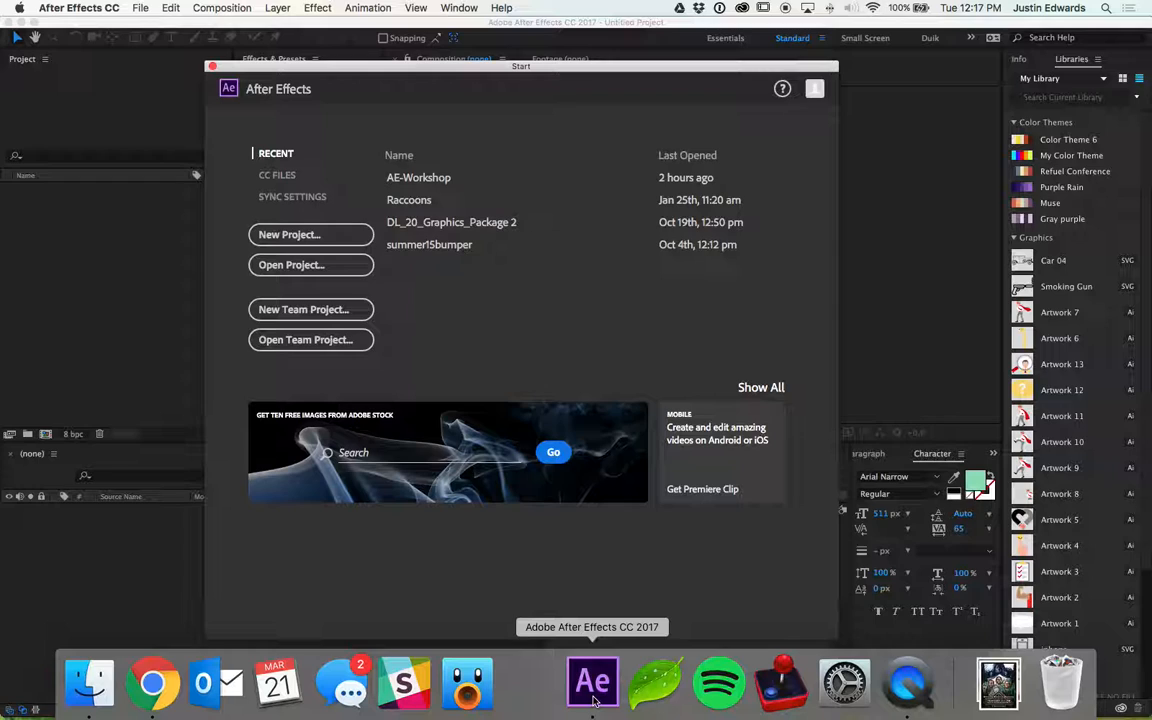
{"action": "left_click", "coordinate": [309, 235]}
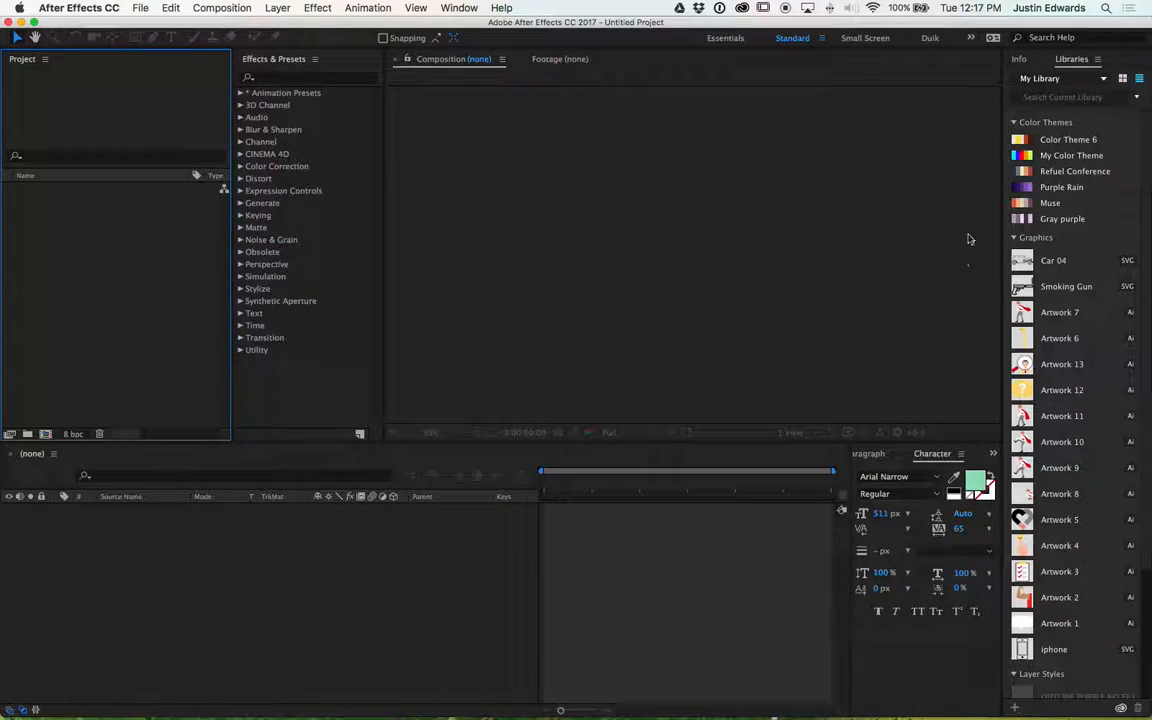
- Close the Libraries panel
{"action": "left_click", "coordinate": [462, 8]}
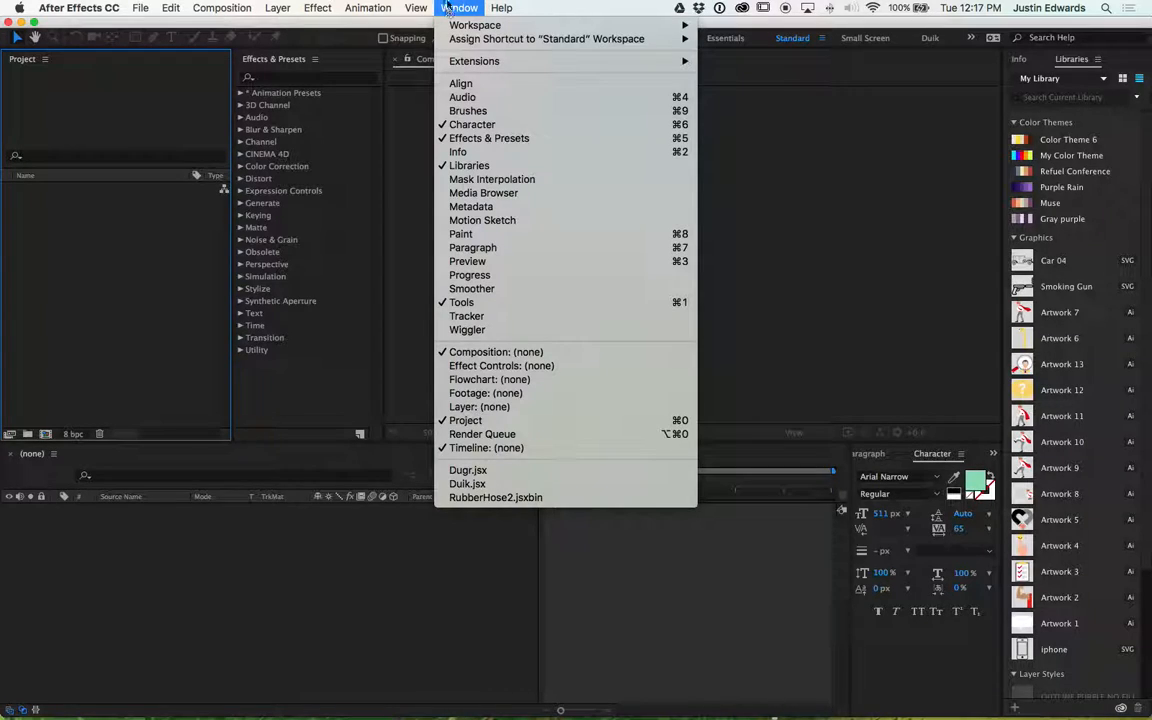
{"action": "left_click", "coordinate": [468, 165]}
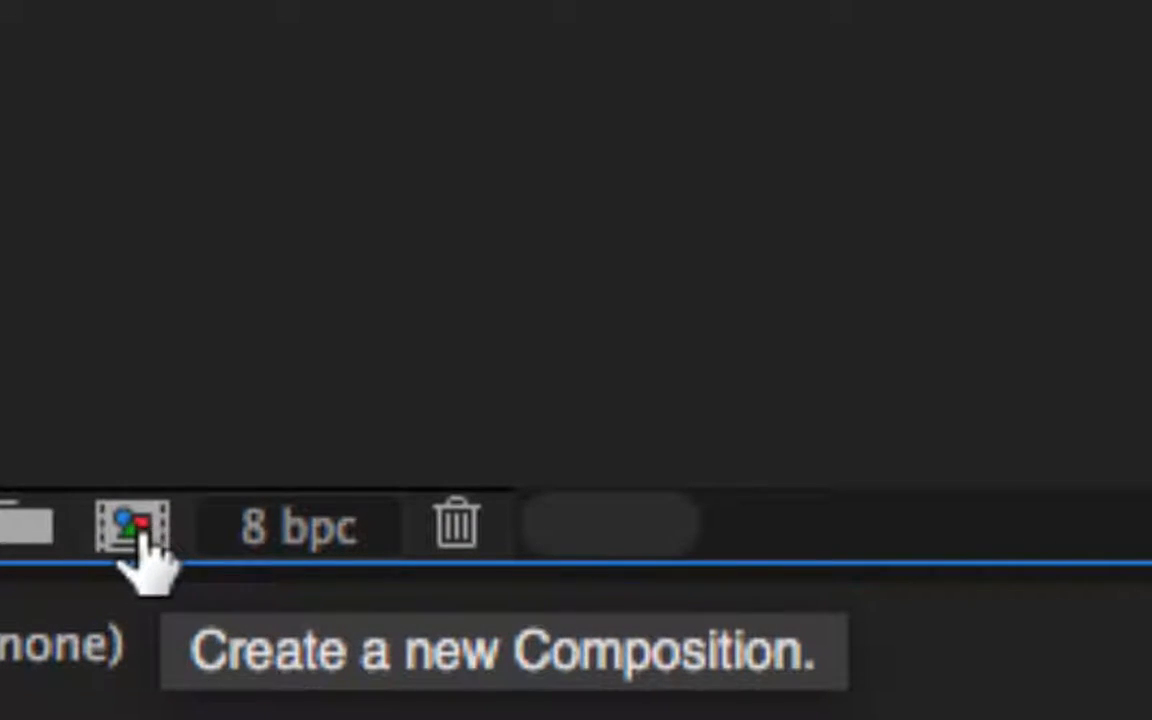
- Create a new composition, Comp 1, at HDTV 1080 24 with its background color set to white
{"action": "left_click", "coordinate": [133, 528]}
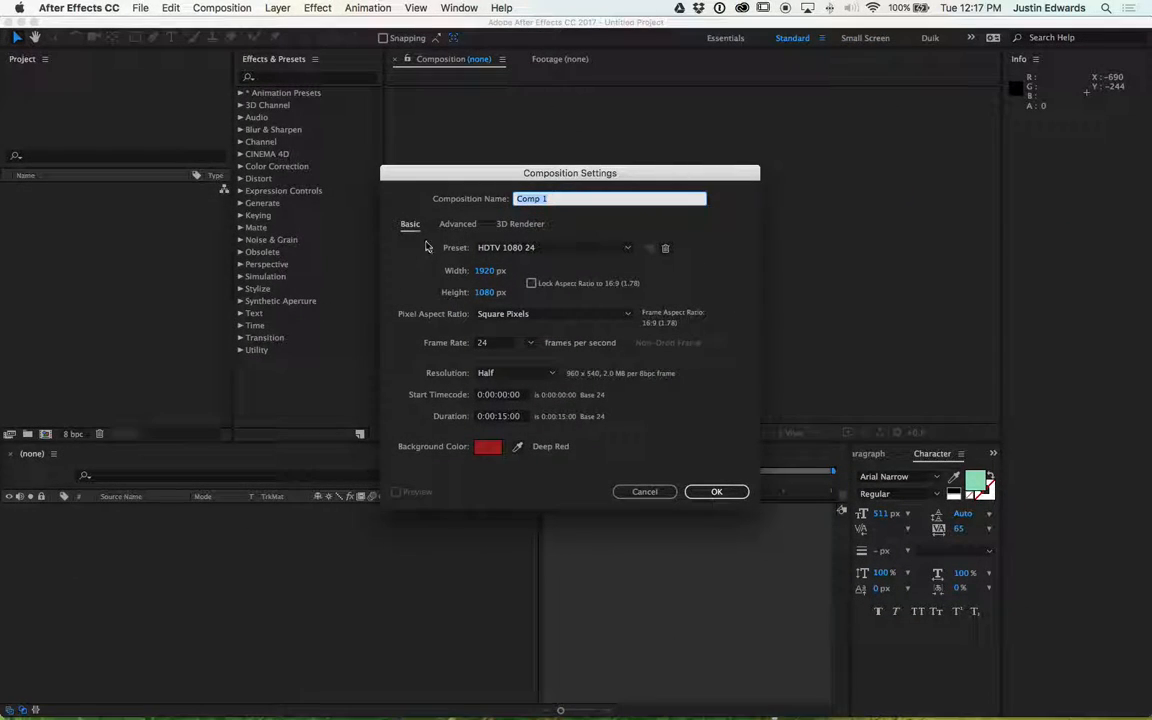
{"action": "left_click_drag", "start_coordinate": [426, 180], "coordinate": [369, 177]}
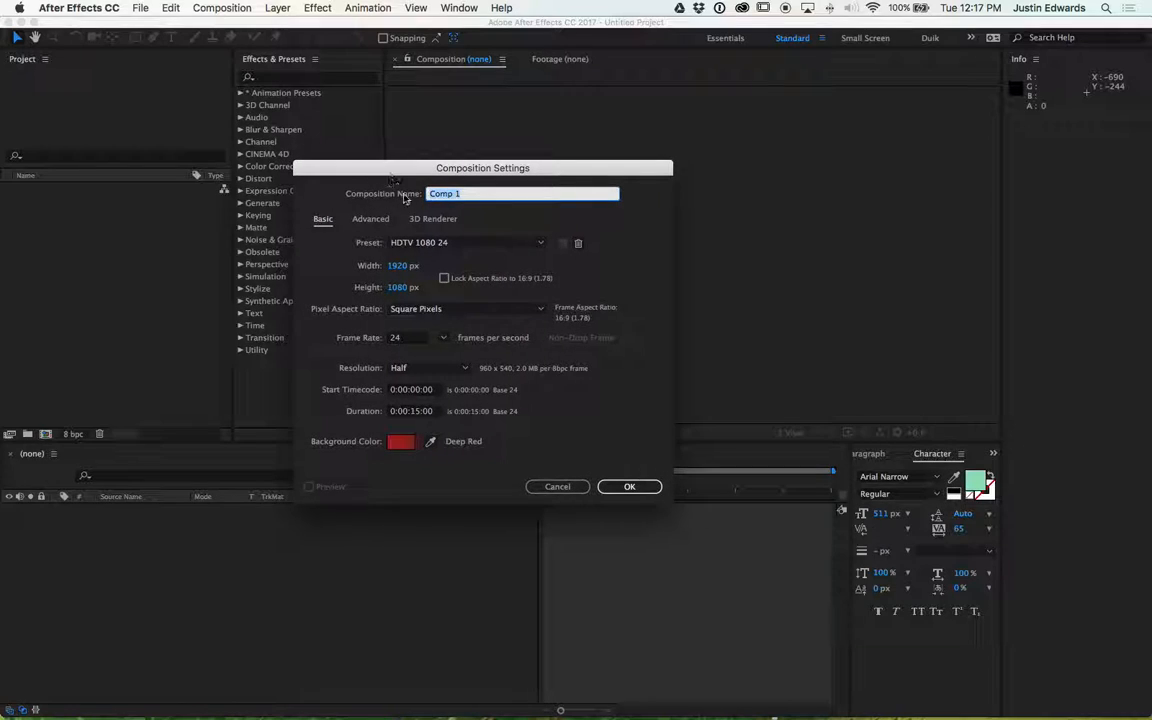
{"action": "left_click", "coordinate": [401, 443]}
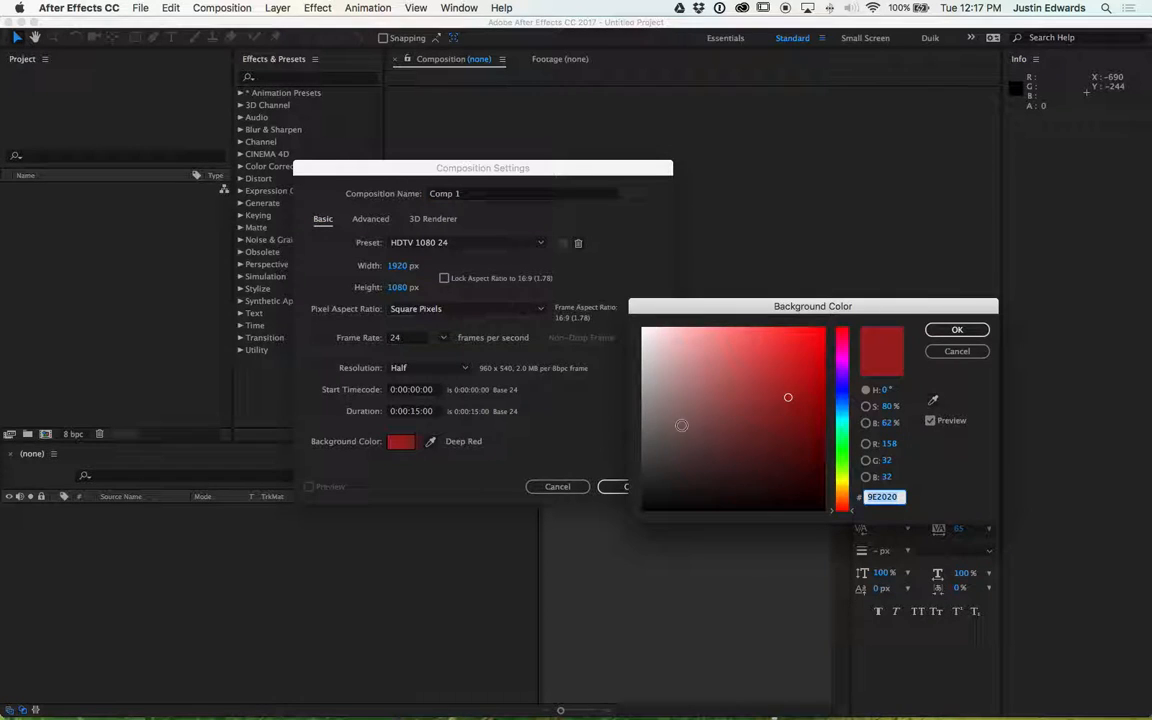
{"action": "left_click", "coordinate": [648, 331]}
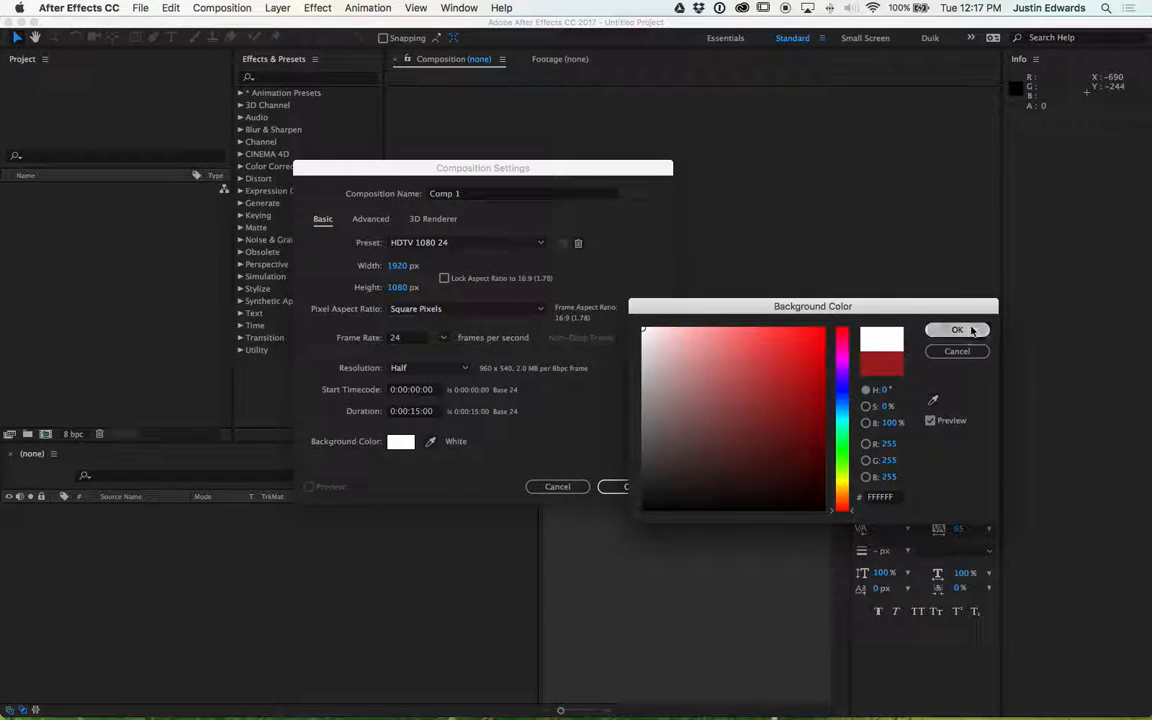
{"action": "left_click", "coordinate": [957, 329]}
{"action": "left_click", "coordinate": [629, 488]}
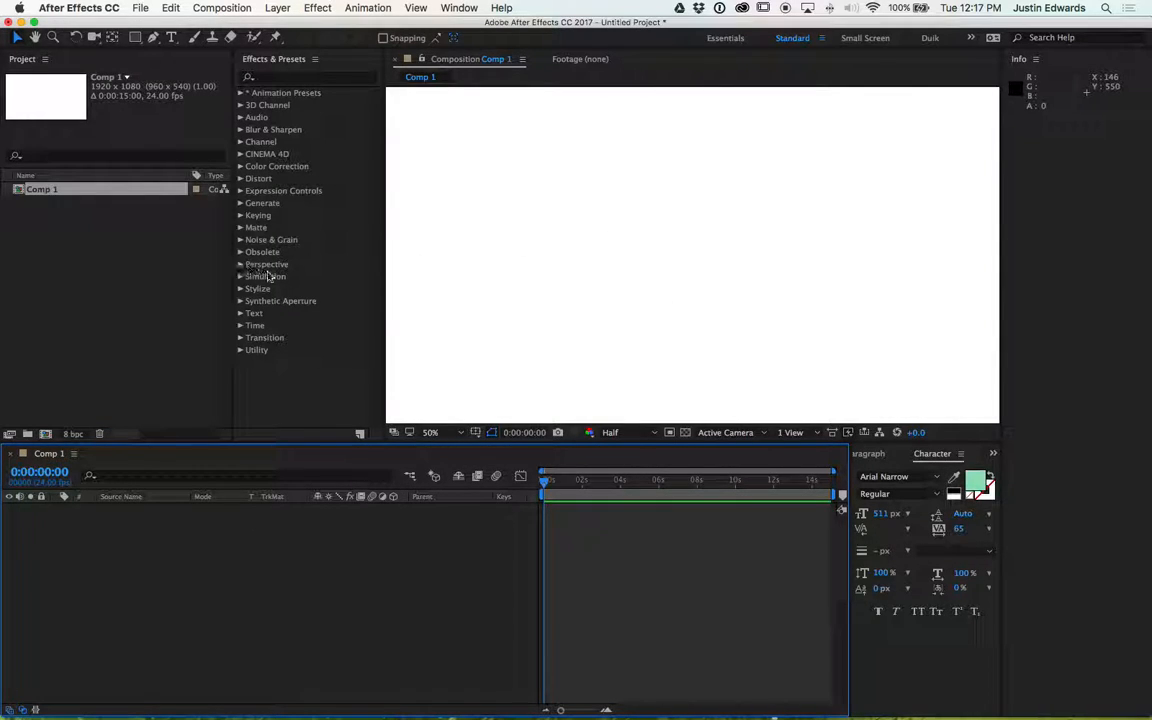
- Draw a green square with the Rectangle tool left of the composition's center
{"action": "left_click", "coordinate": [135, 38]}
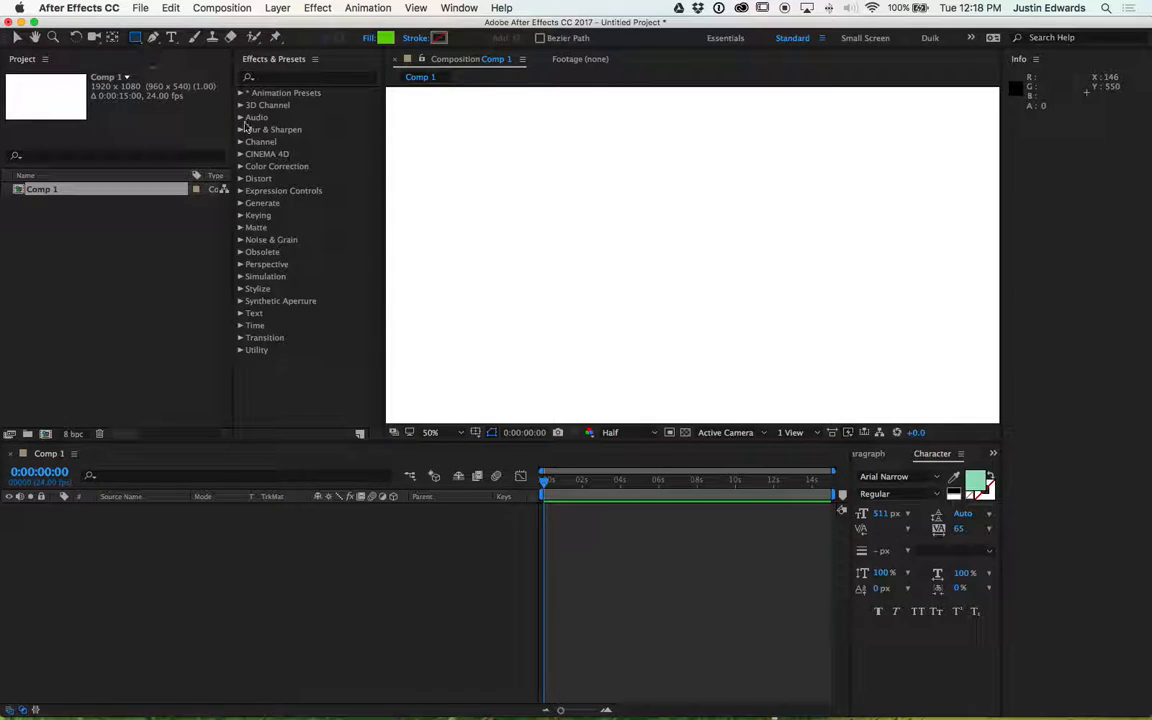
{"action": "mouse_move", "coordinate": [519, 231]}
{"action": "left_mouse_down"}
{"action": "mouse_move", "coordinate": [571, 316]}
{"action": "mouse_move", "coordinate": [612, 318]}
{"action": "mouse_move", "coordinate": [591, 305]}
{"action": "mouse_move", "coordinate": [604, 337]}
{"action": "mouse_move", "coordinate": [625, 334]}
{"action": "mouse_move", "coordinate": [648, 362]}
{"action": "mouse_move", "coordinate": [633, 345]}
{"action": "mouse_move", "coordinate": [577, 331]}
{"action": "left_mouse_up"}
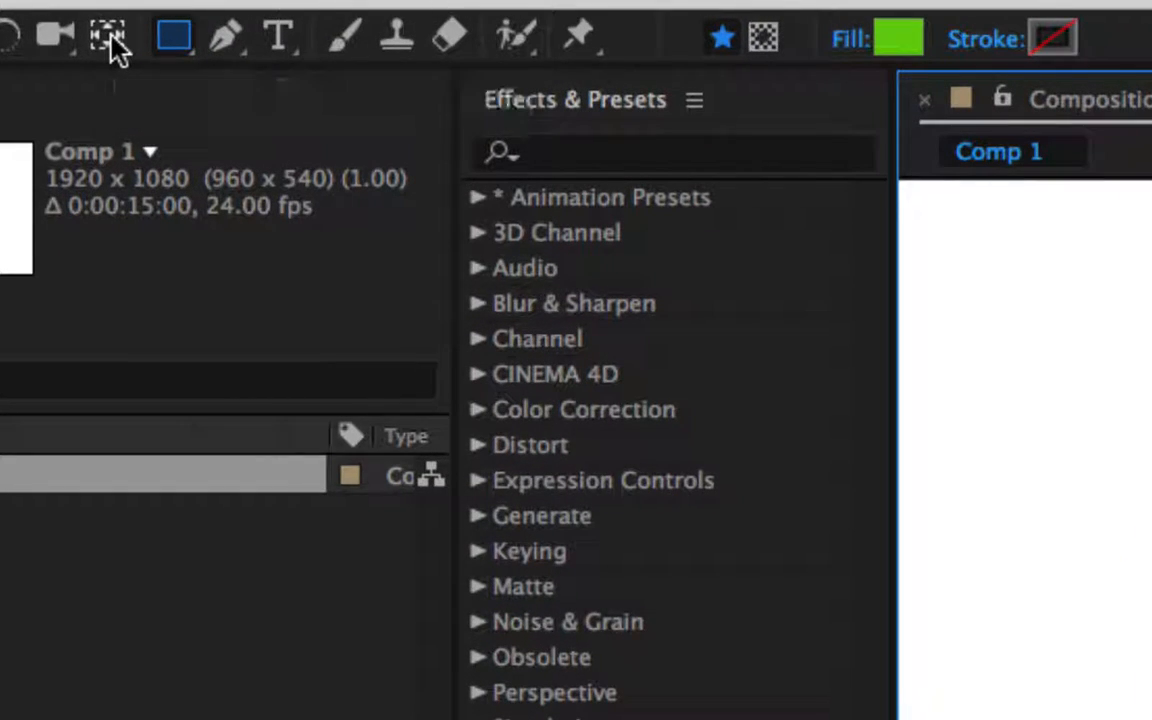
- Move the shape layer's anchor point onto the center of the green square with the Pan Behind tool
{"action": "left_click", "coordinate": [108, 37]}
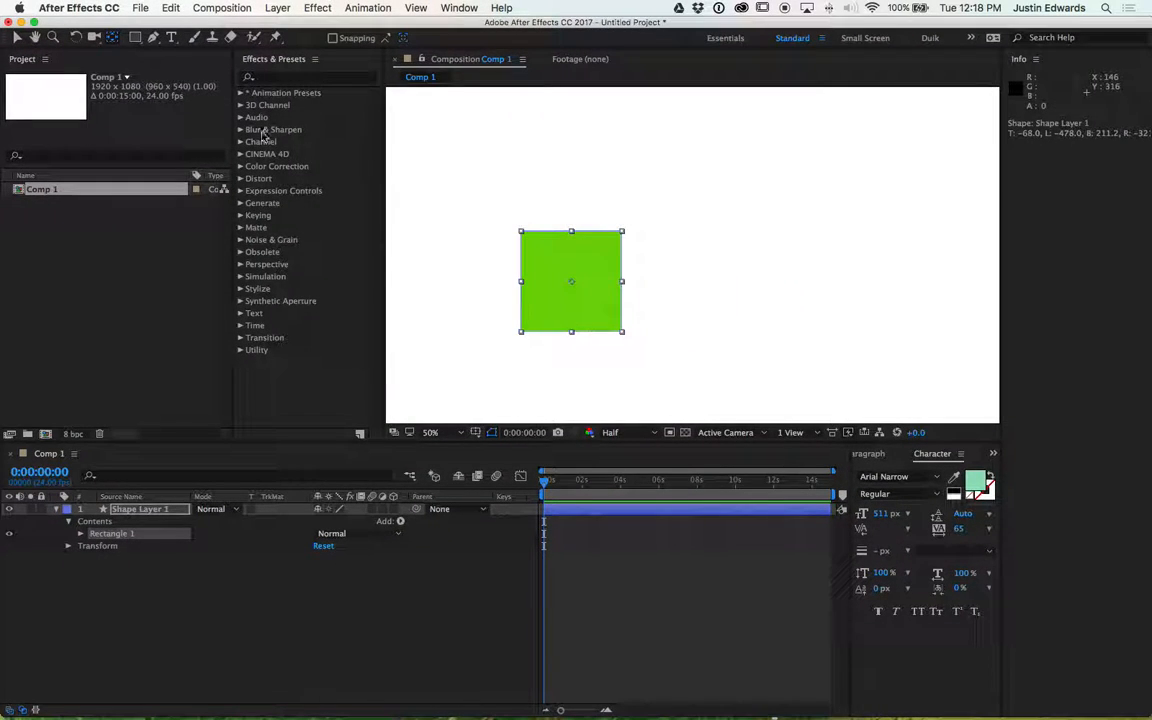
{"action": "left_click", "coordinate": [188, 650]}
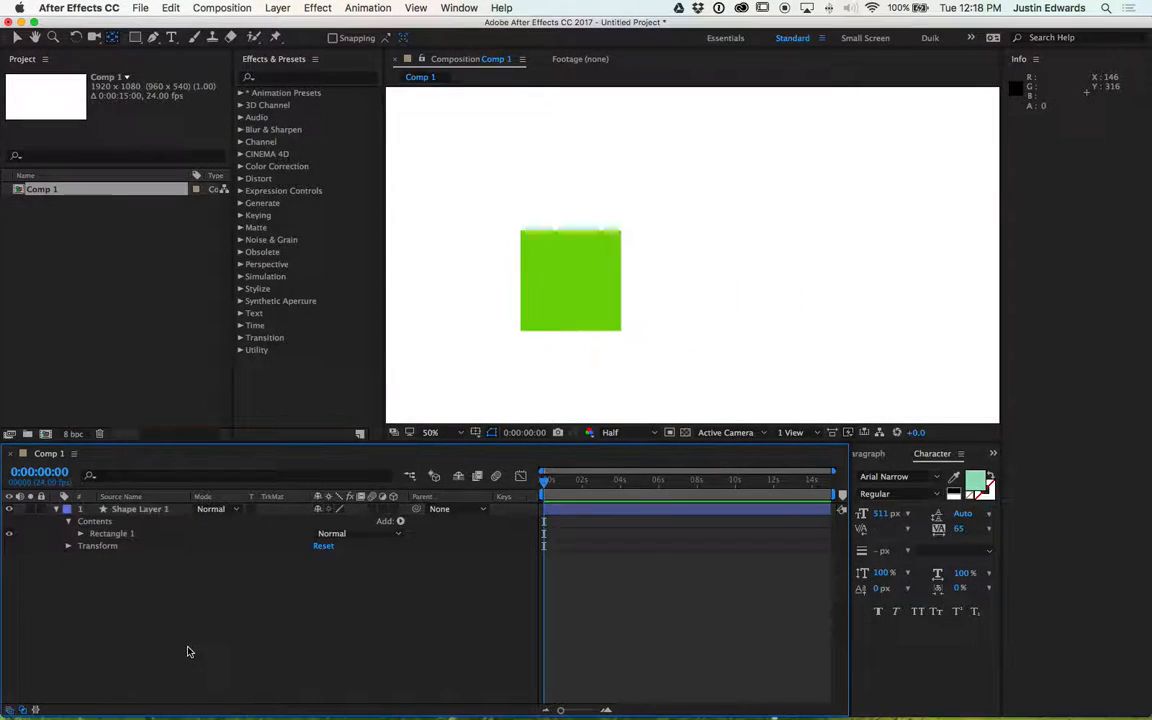
{"action": "left_click", "coordinate": [129, 509]}
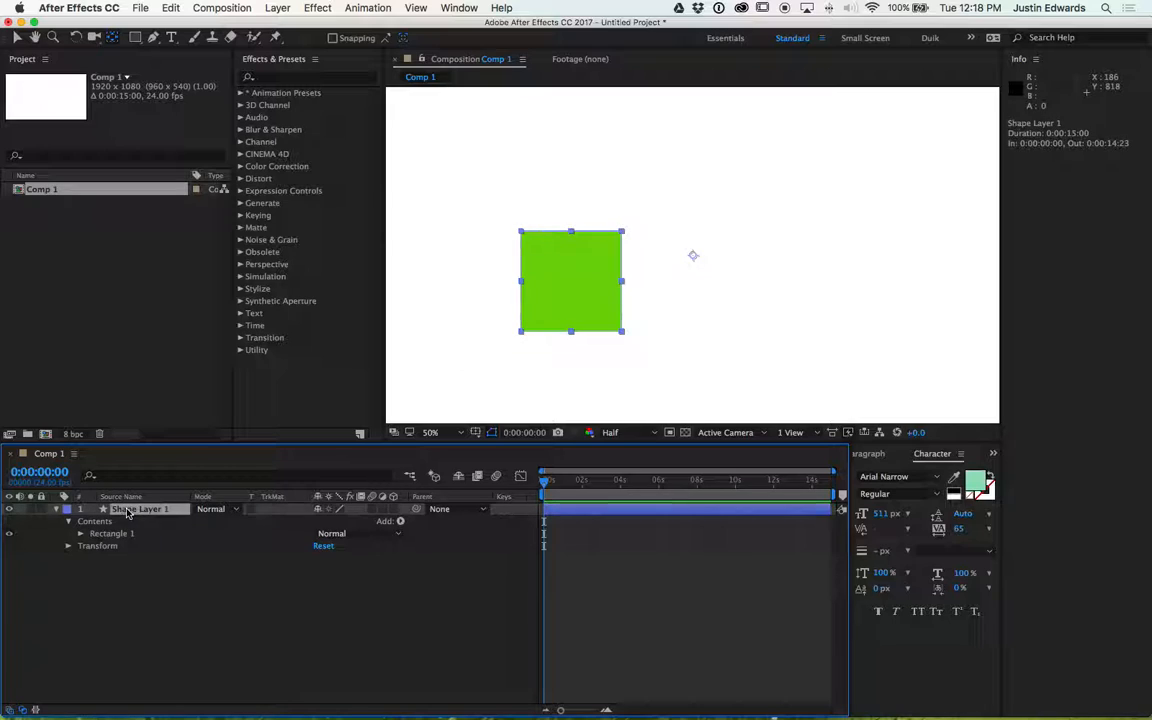
{"action": "left_click", "coordinate": [112, 37]}
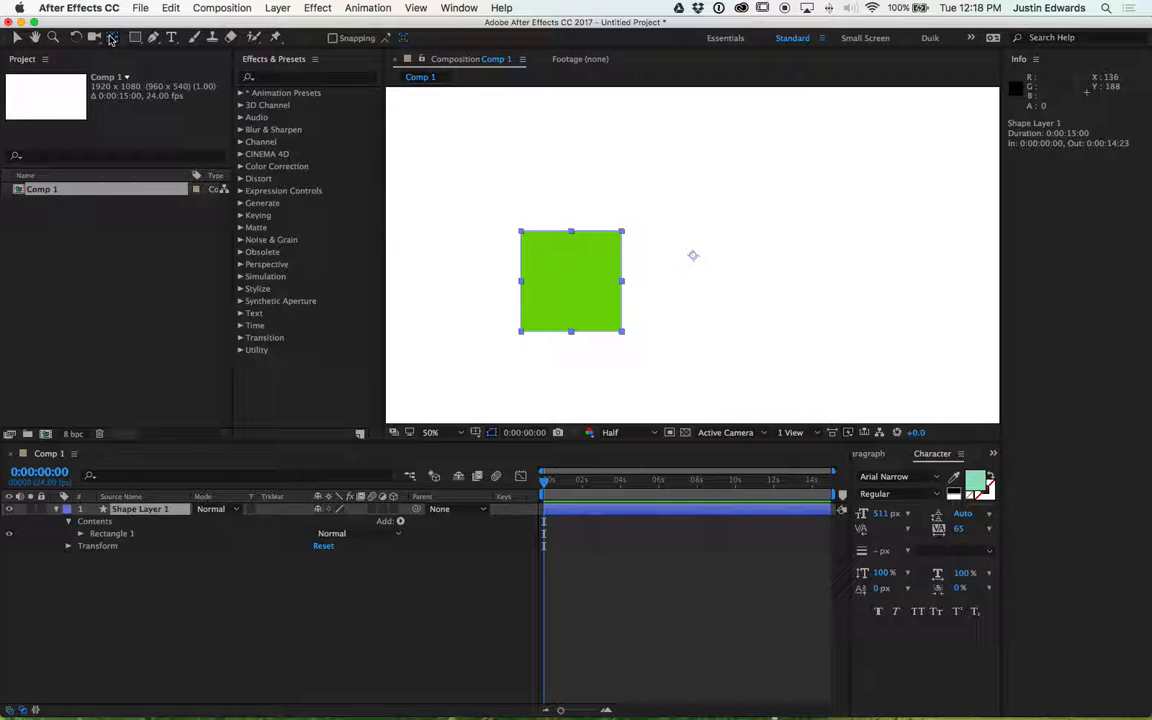
{"action": "left_click", "coordinate": [102, 534]}
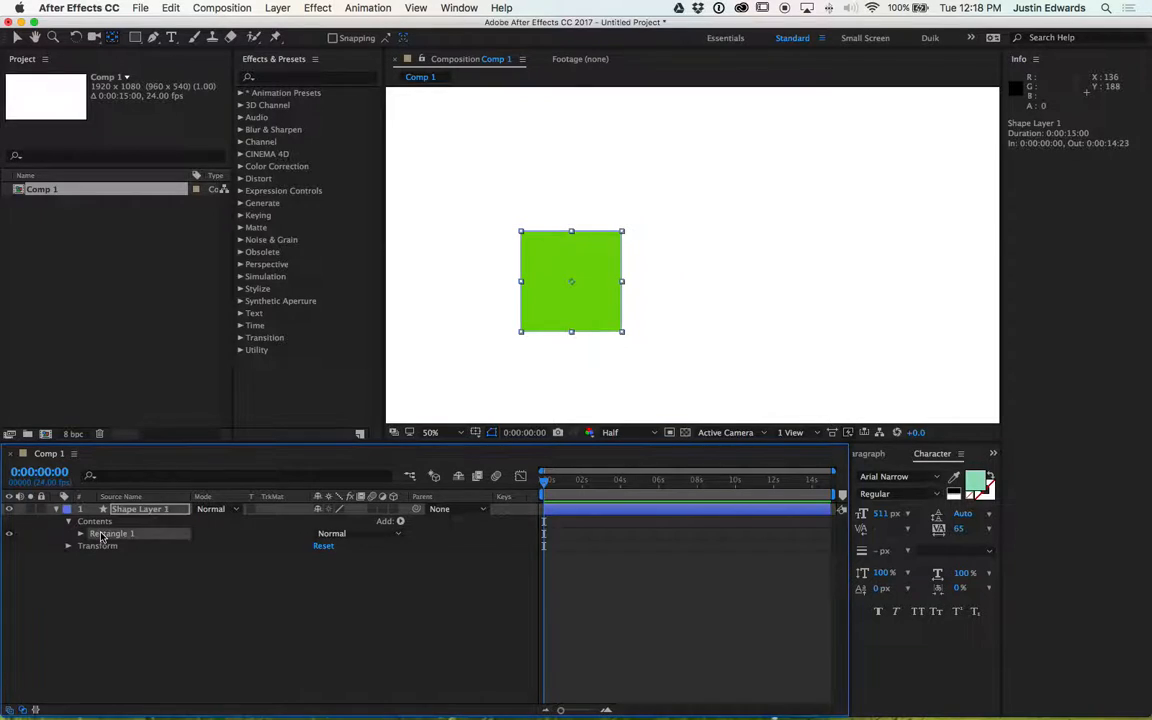
{"action": "left_click", "coordinate": [586, 285]}
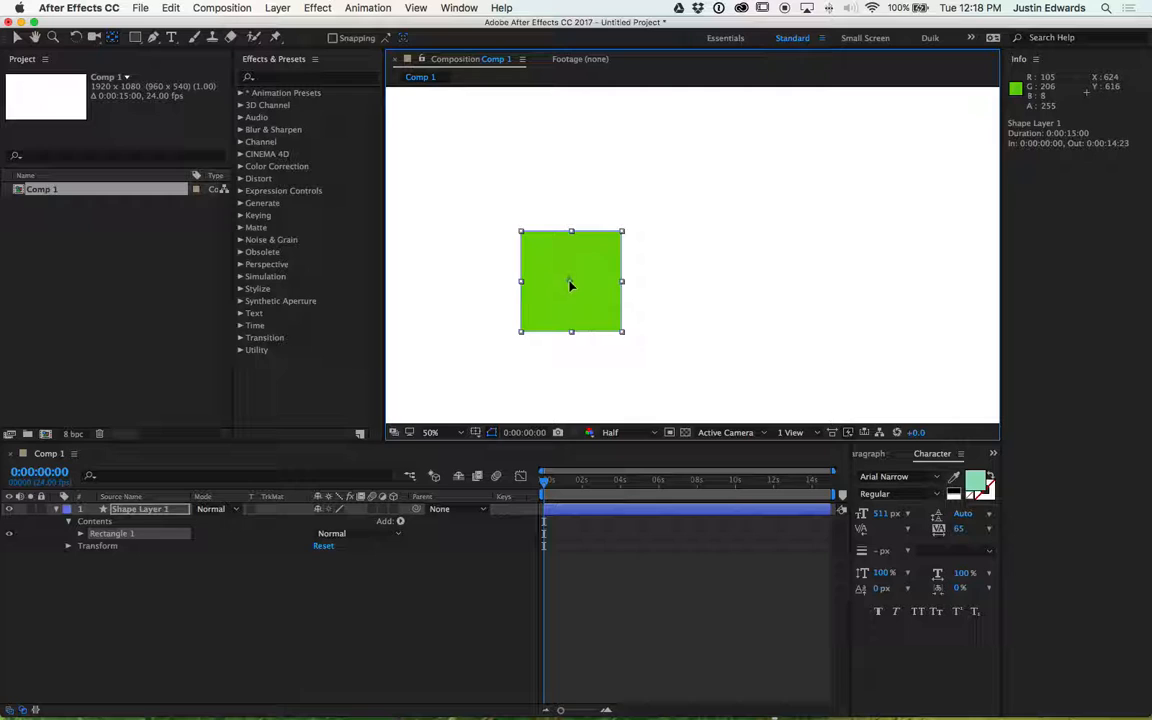
{"action": "left_click", "coordinate": [140, 510]}
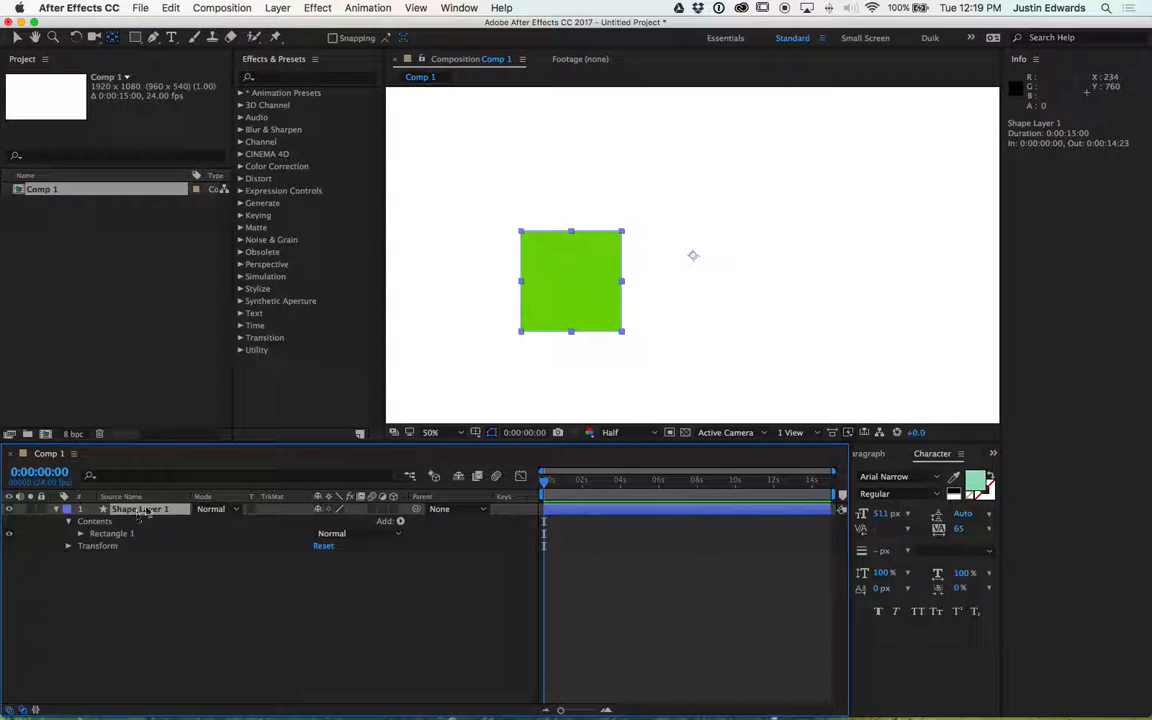
{"action": "left_click_drag", "start_coordinate": [693, 255], "coordinate": [574, 286]}
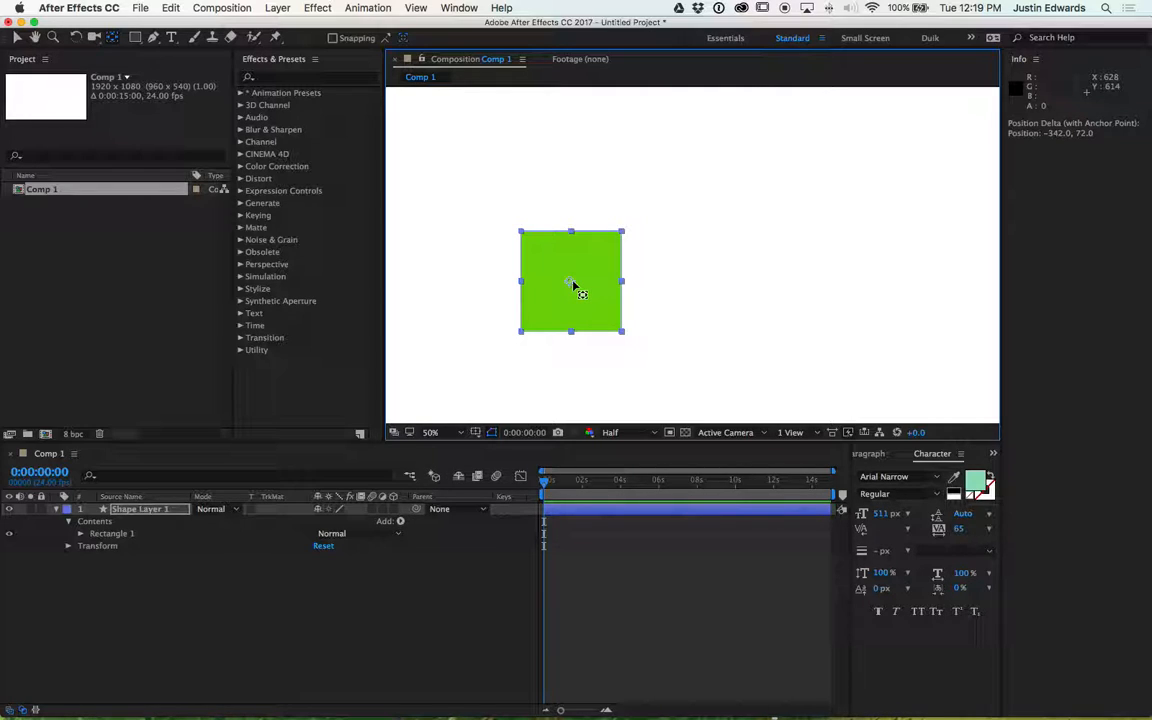
{"action": "left_click_drag", "start_coordinate": [568, 287], "coordinate": [734, 253]}
{"action": "left_click_drag", "start_coordinate": [733, 254], "coordinate": [705, 266]}
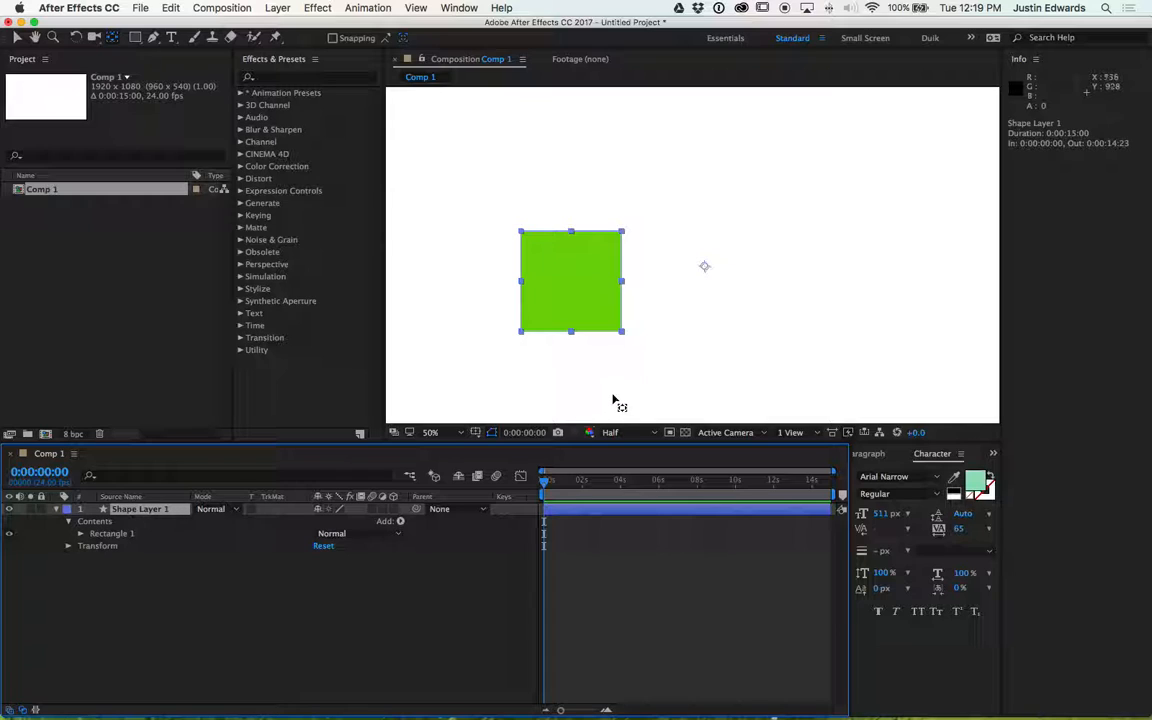
{"action": "left_click_drag", "start_coordinate": [705, 270], "coordinate": [570, 286]}
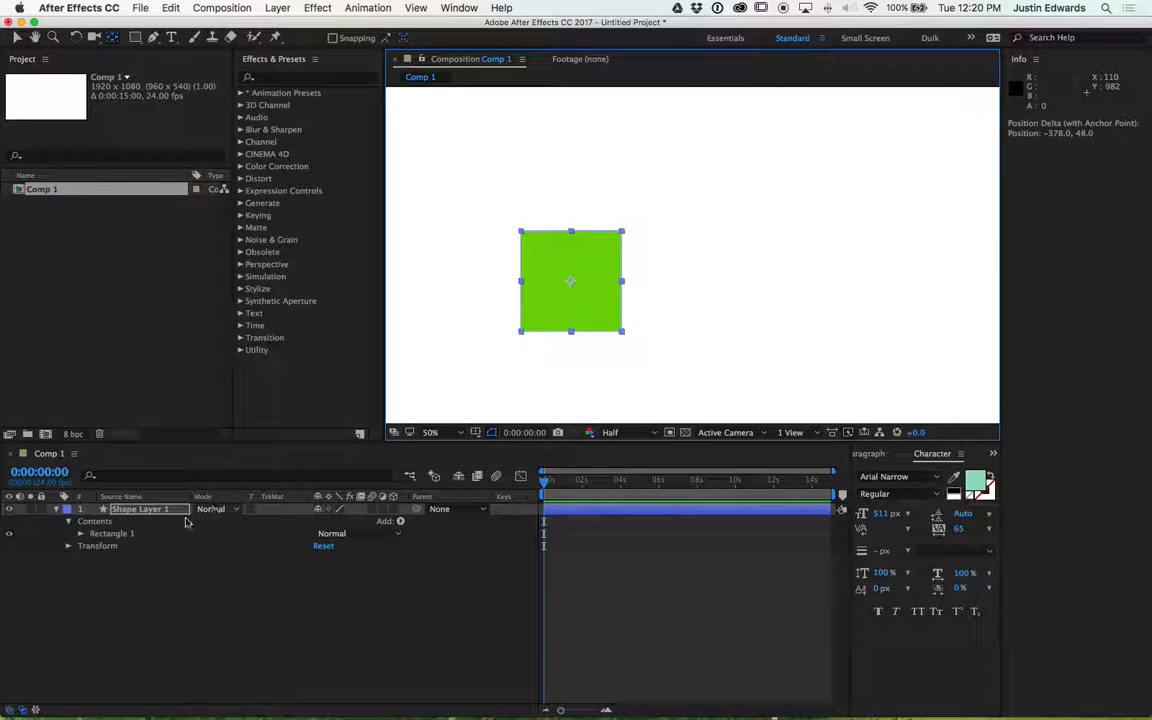
- Set the shape layer's Rotation to 15 degrees
{"action": "key", "text": "r"}
{"action": "left_click", "coordinate": [349, 522]}
{"action": "type", "text": "15"}
{"action": "key", "text": "Return"}
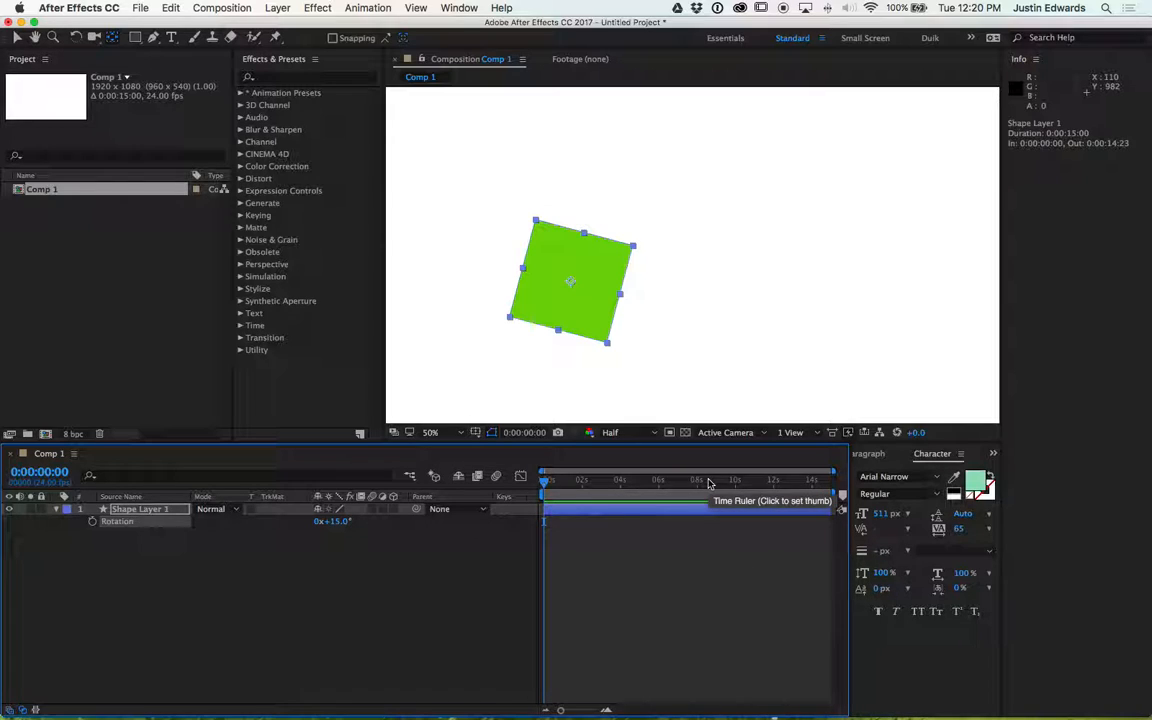
- Zoom the timeline in and out to examine the time ruler
{"action": "key", "text": "="}
{"action": "key", "text": "="}
{"action": "key", "text": "="}
{"action": "key", "text": "="}
{"action": "key", "text": "="}
{"action": "key", "text": "="}
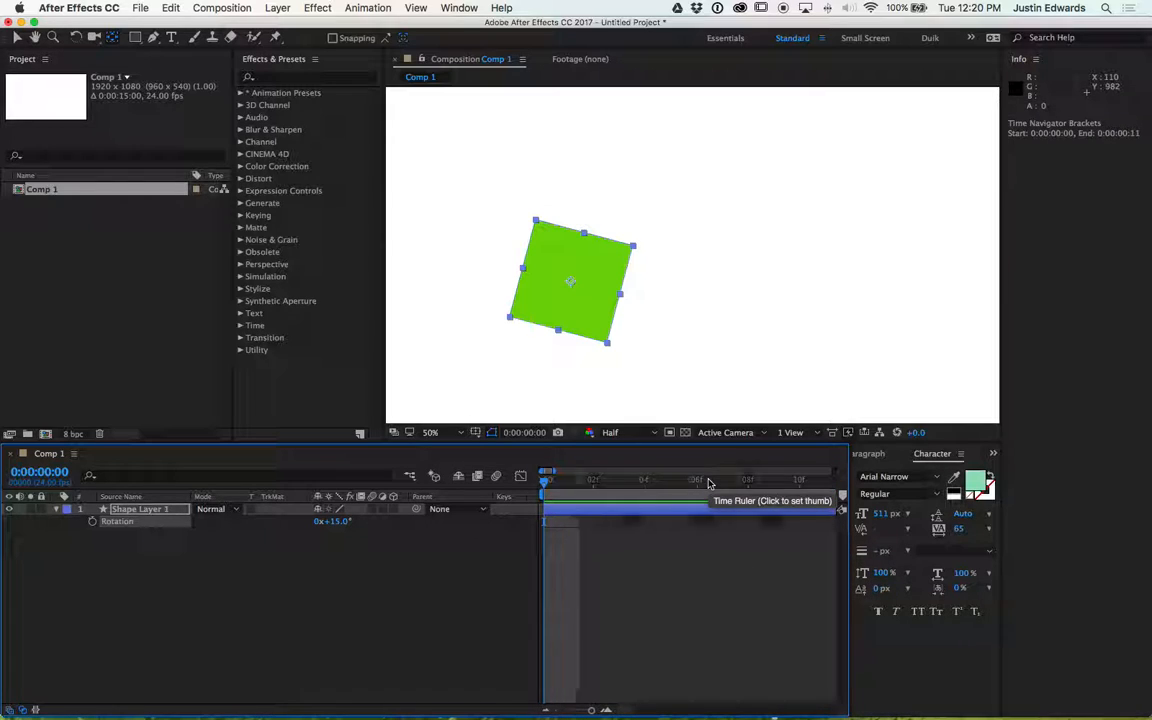
{"action": "key", "text": "-"}
{"action": "key", "text": "-"}
{"action": "key", "text": "-"}
{"action": "key", "text": "-"}
{"action": "key", "text": "-"}
{"action": "key", "text": "-"}
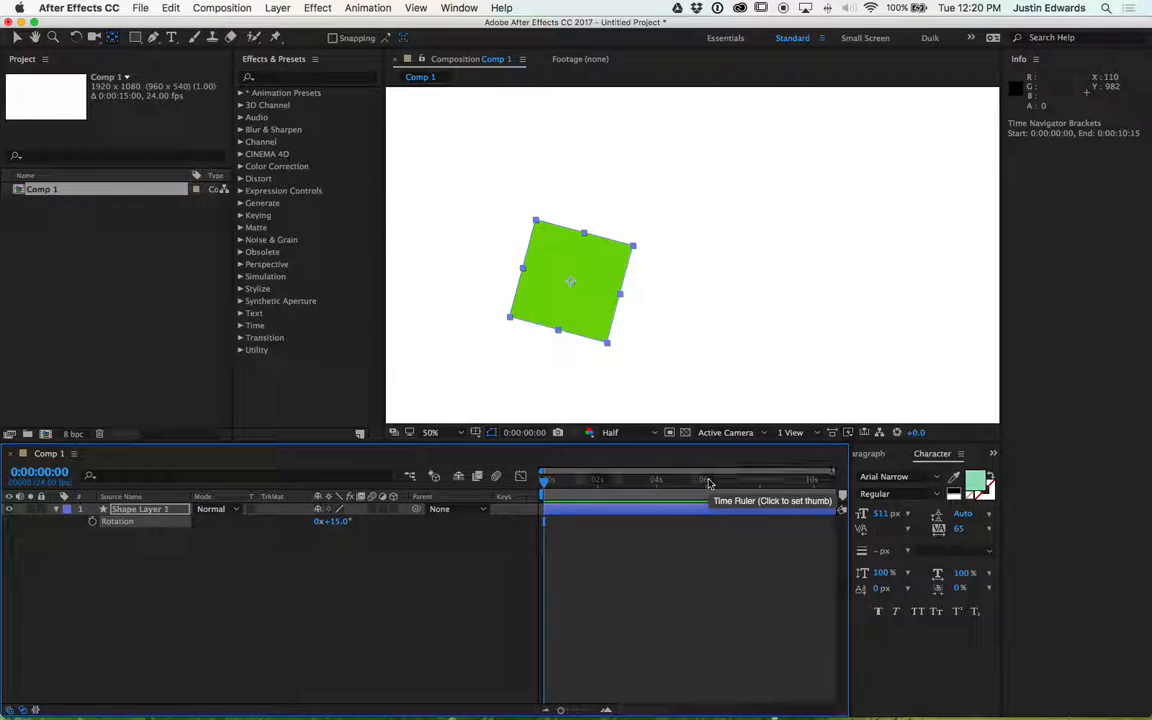
{"action": "key", "text": "="}
{"action": "key", "text": "="}
{"action": "key", "text": "="}
{"action": "key", "text": "="}
{"action": "key", "text": "="}
{"action": "key", "text": "="}
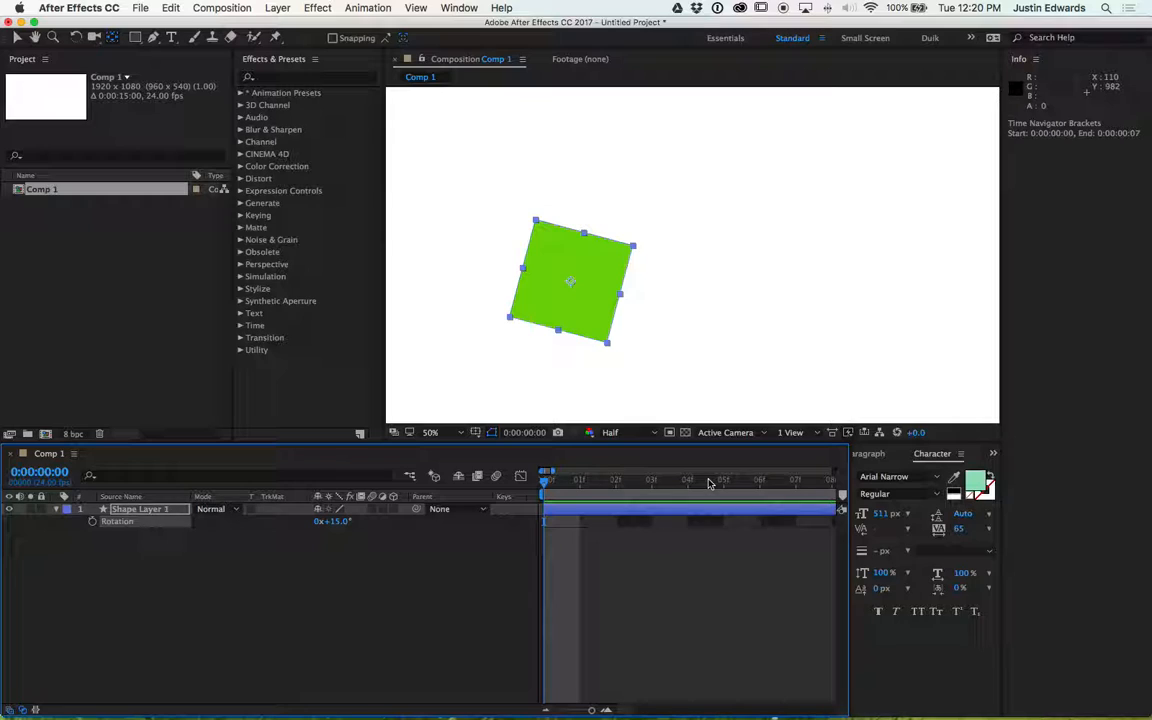
{"action": "left_click", "coordinate": [40, 473]}
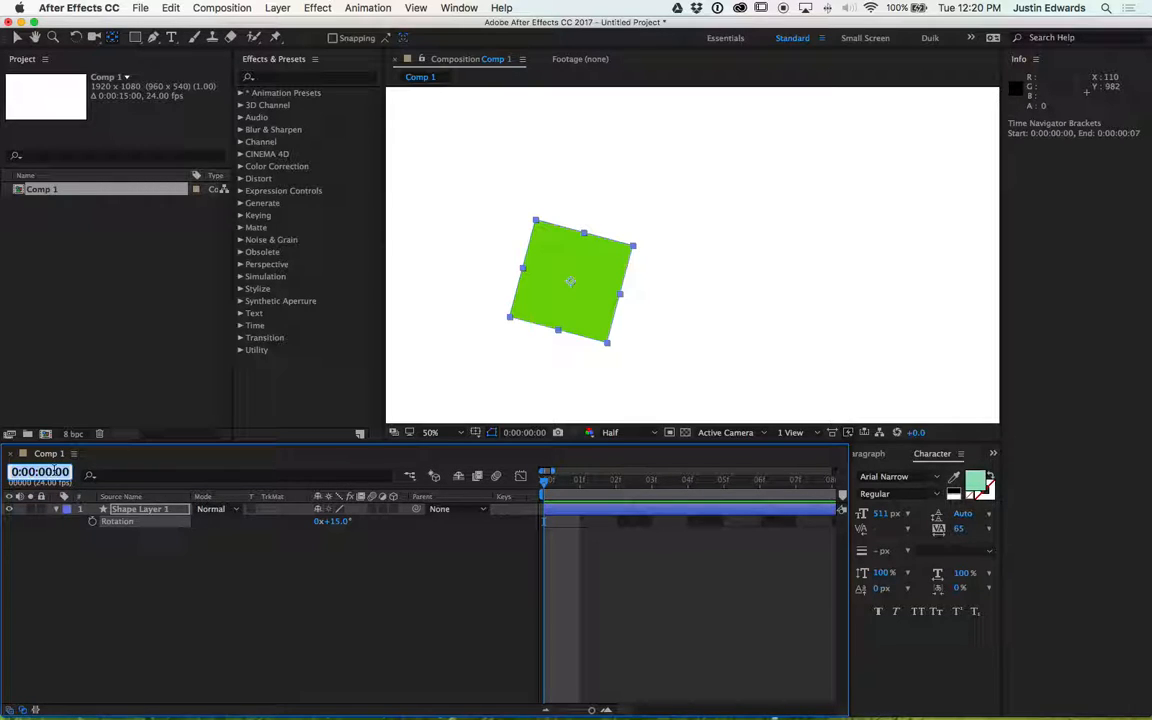
{"action": "right_click", "coordinate": [54, 471]}
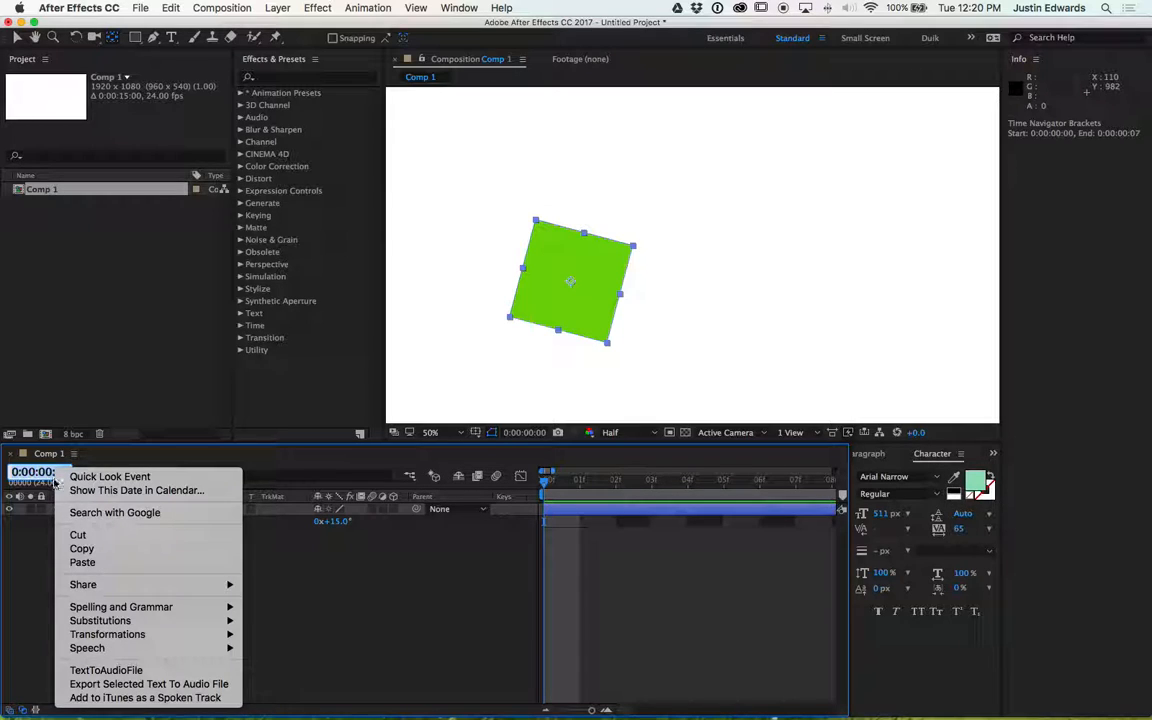
{"action": "left_click", "coordinate": [26, 550]}
{"action": "left_click", "coordinate": [57, 553]}
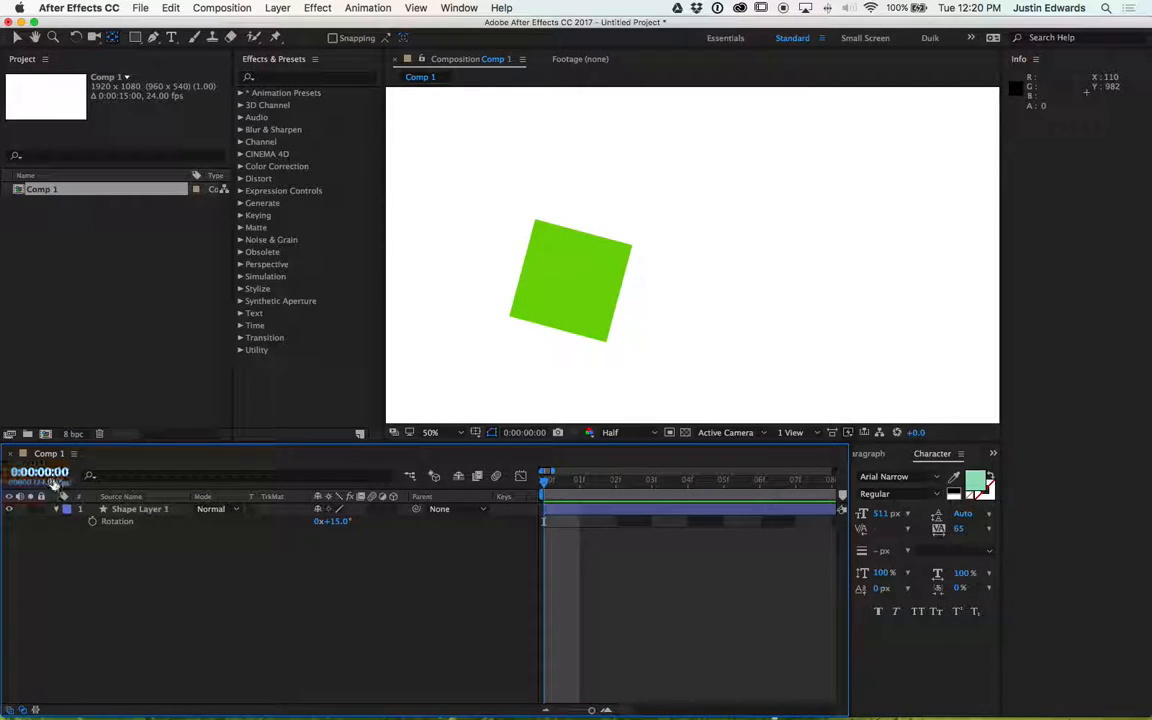
{"action": "left_click", "coordinate": [50, 472]}
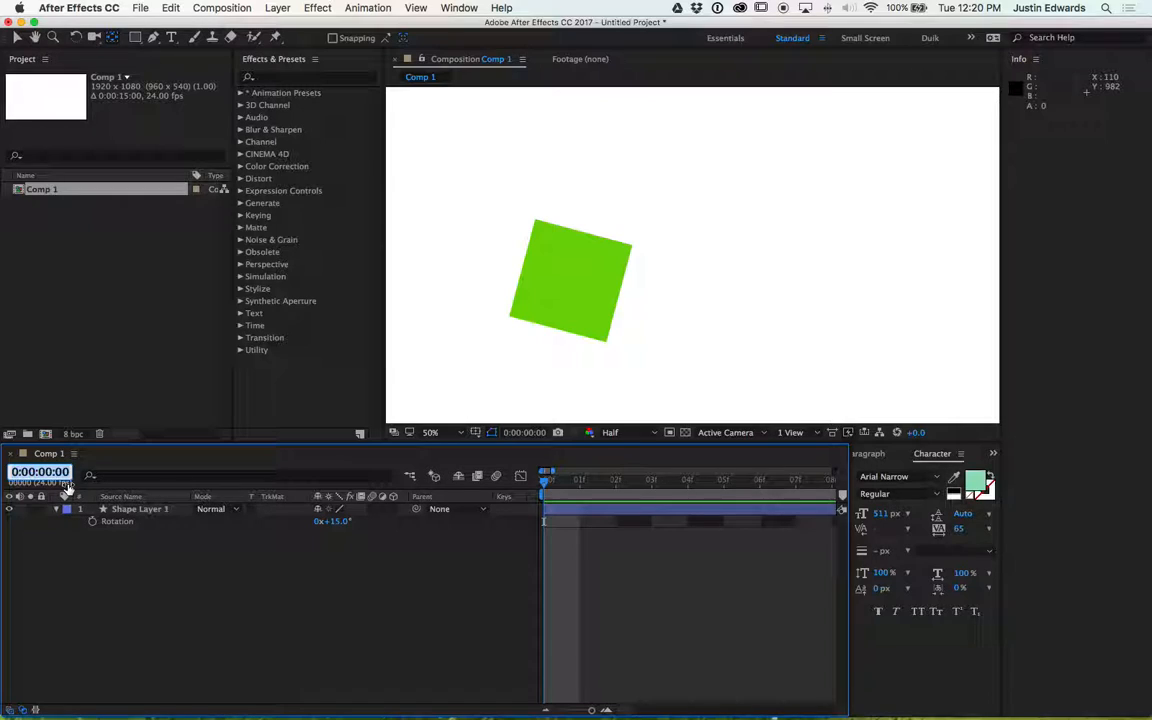
{"action": "left_click", "coordinate": [95, 468]}
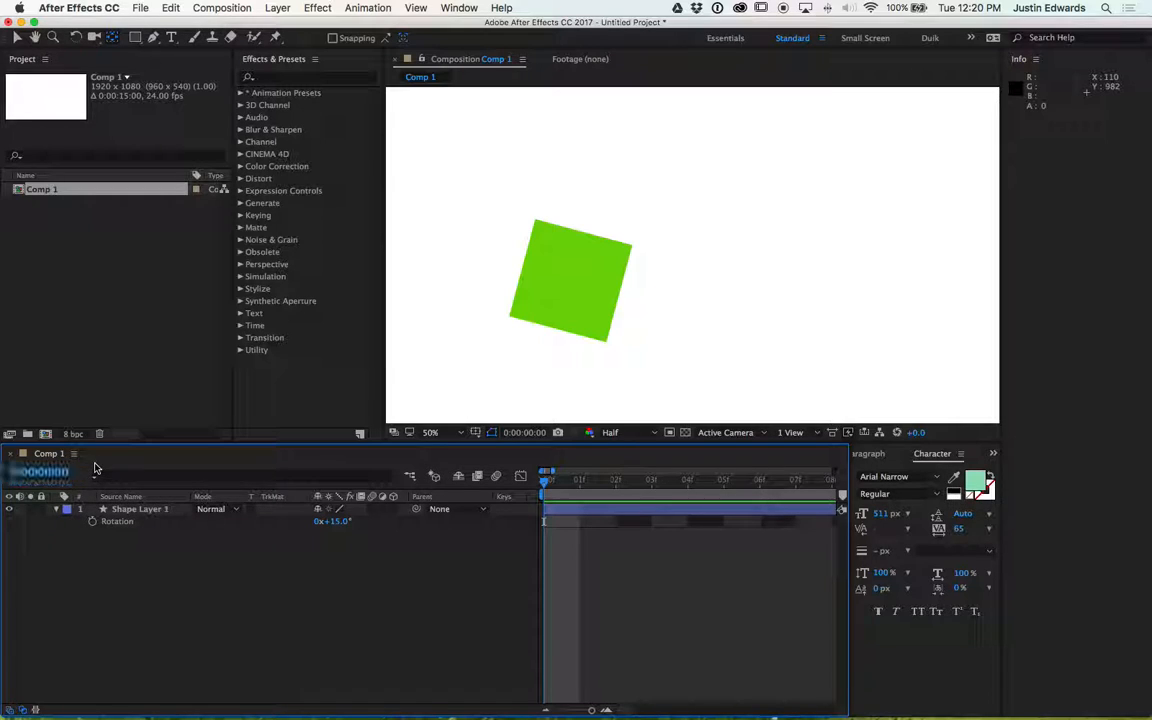
- Scrub the current time to 0:00:01:07, then return it to the start of the composition
{"action": "left_click_drag", "start_coordinate": [54, 475], "coordinate": [70, 477]}
{"action": "left_click", "coordinate": [69, 482]}
{"action": "left_click", "coordinate": [67, 487]}
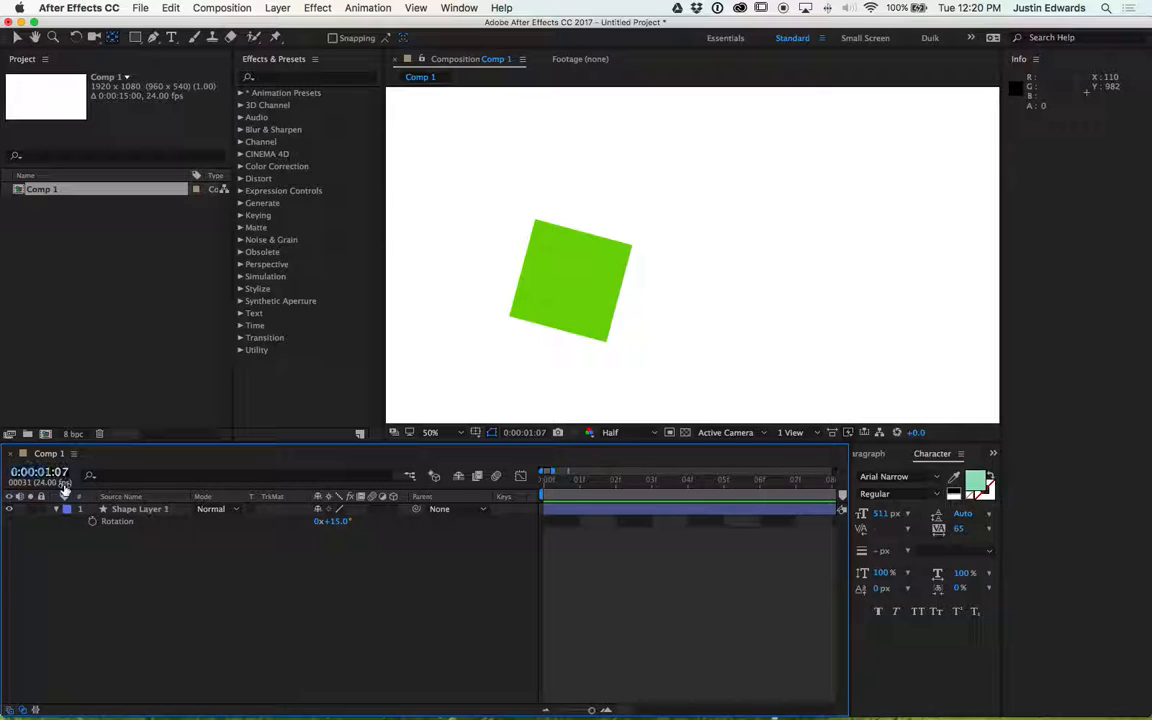
{"action": "left_click", "coordinate": [65, 487]}
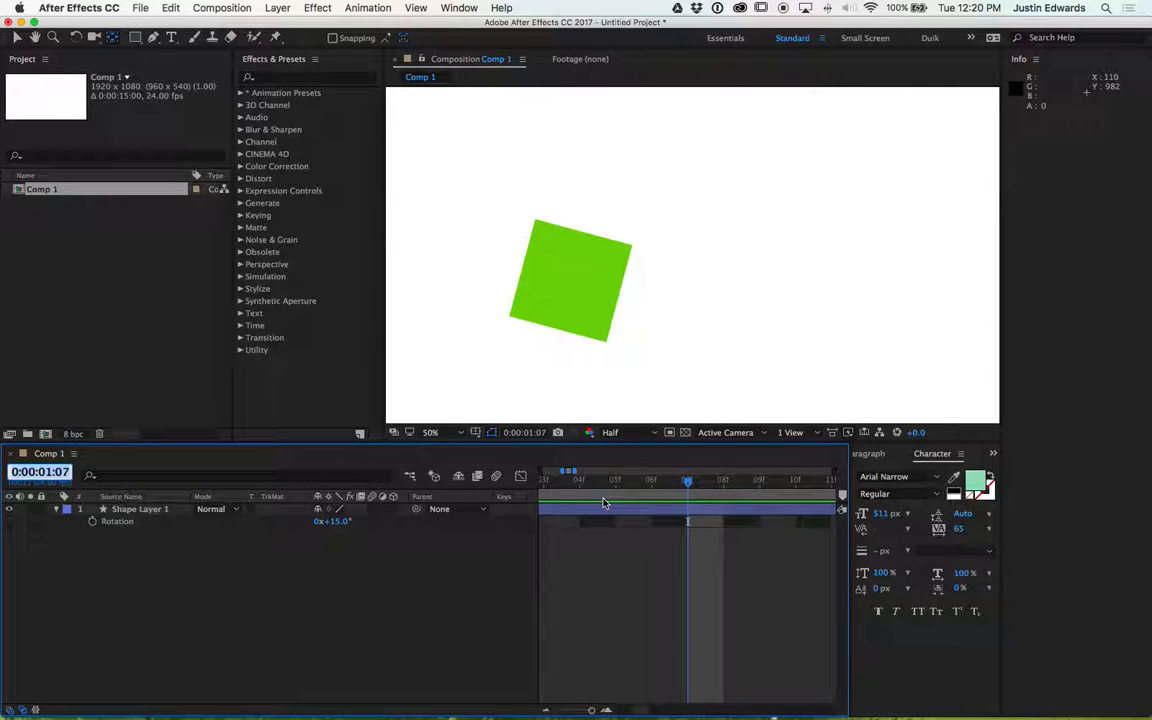
{"action": "type", "text": "+=="}
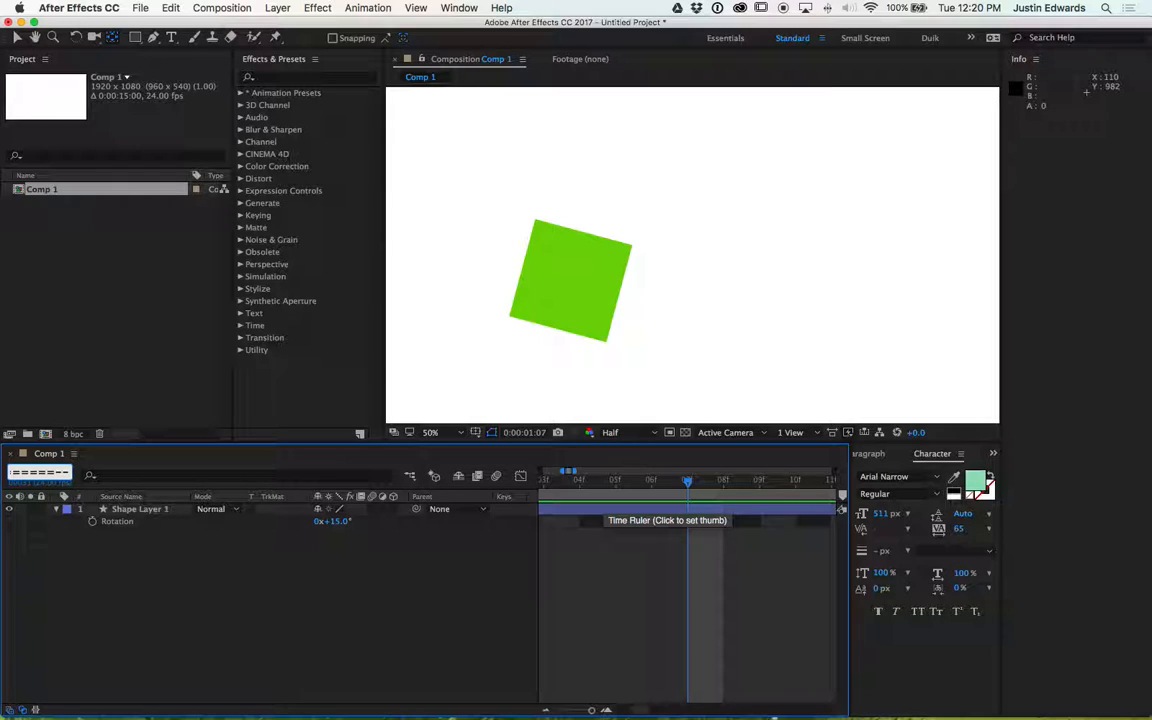
{"action": "key", "text": "Return"}
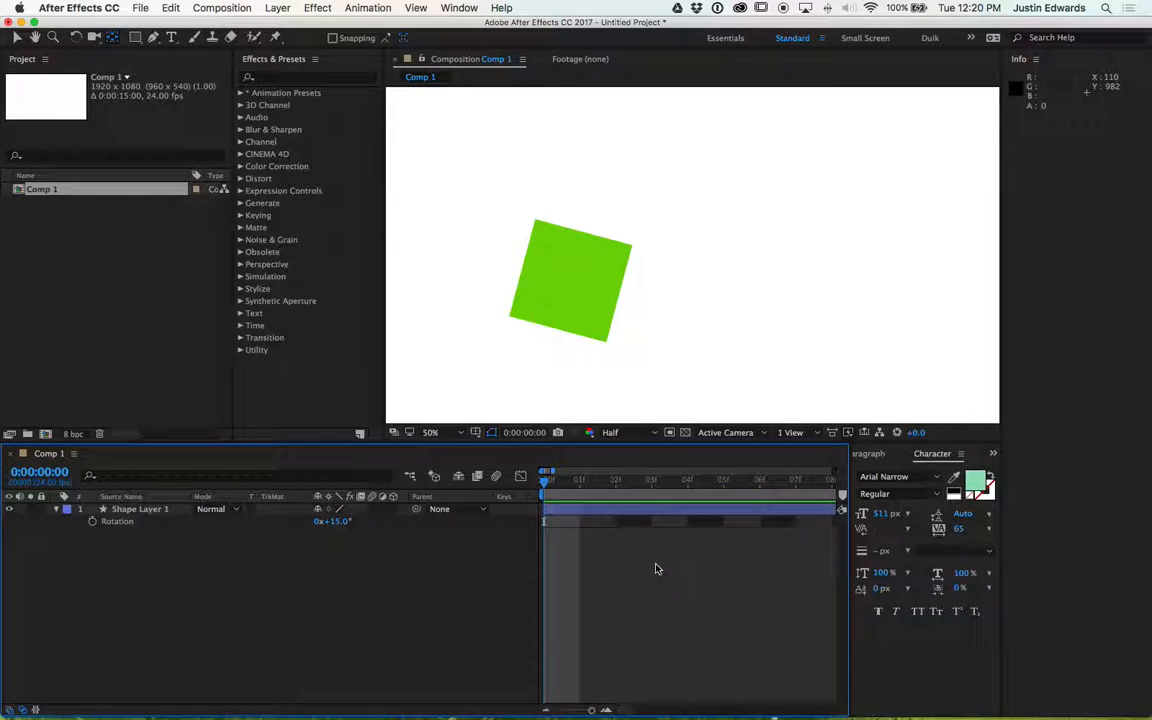
{"action": "key", "text": "minus"}
{"action": "key", "text": "minus"}
{"action": "key", "text": "minus"}
{"action": "key", "text": "minus"}
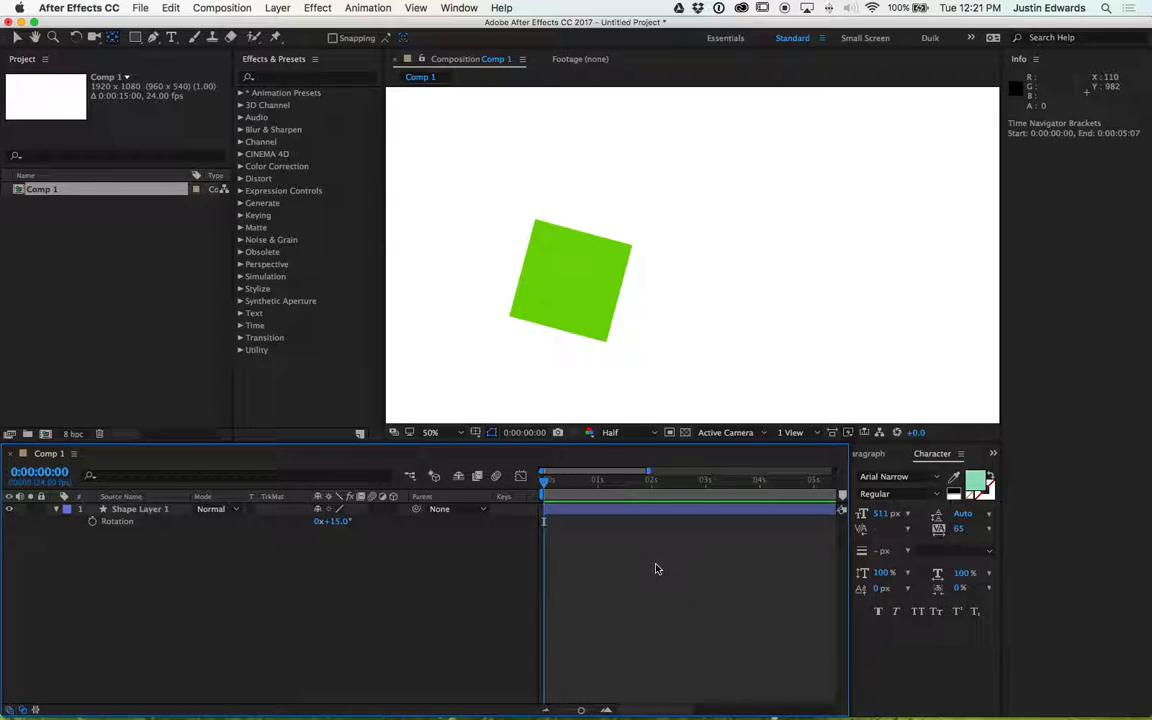
- Zoom the timeline in and out to compare the time ruler at different scales
{"action": "key", "text": "equal"}
{"action": "key", "text": "equal"}
{"action": "key", "text": "equal"}
{"action": "key", "text": "equal"}
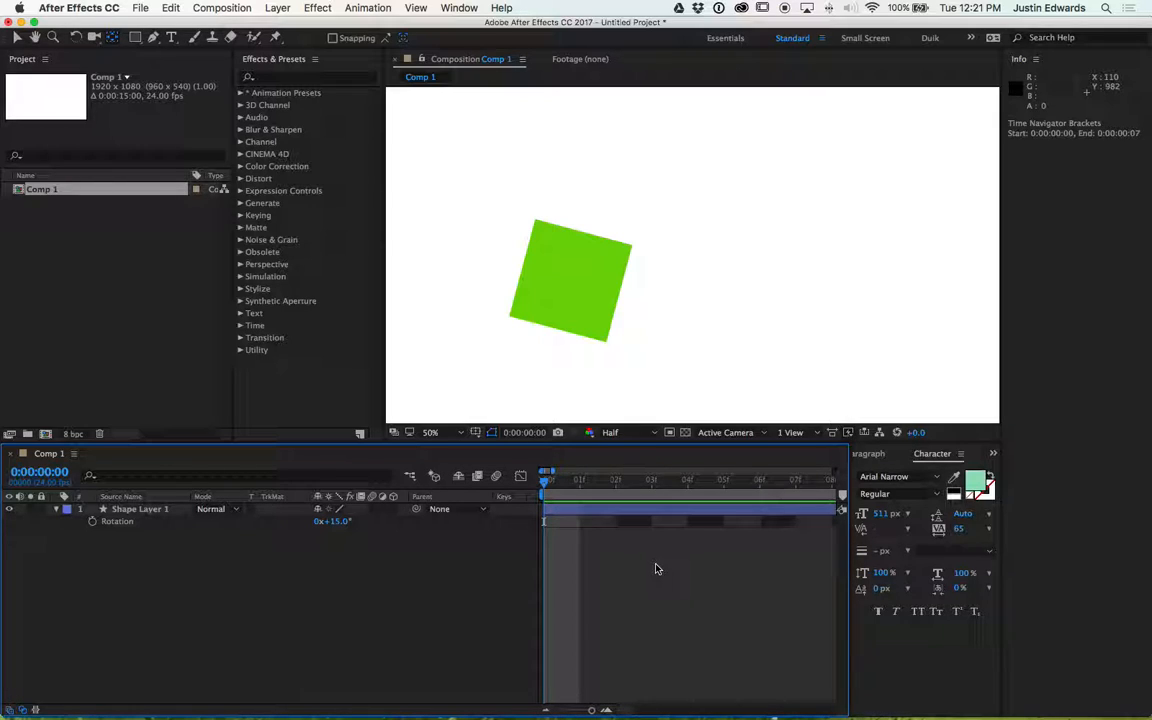
{"action": "key", "text": "minus"}
{"action": "key", "text": "minus"}
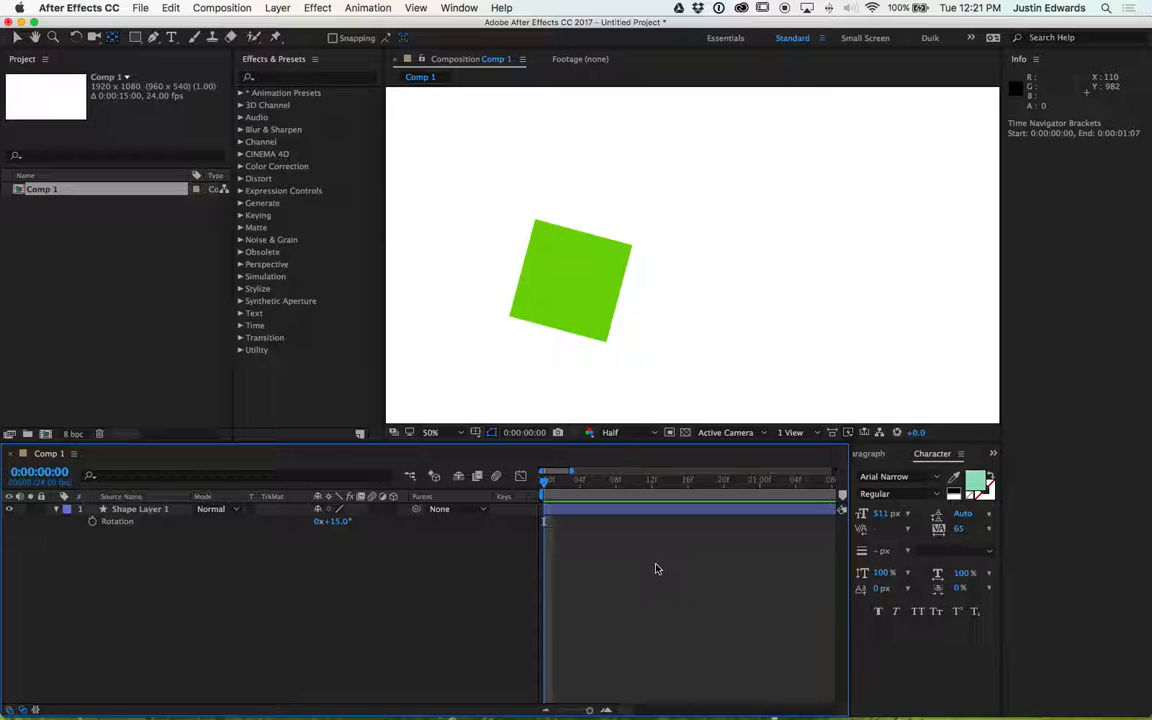
{"action": "key", "text": "minus"}
{"action": "key", "text": "minus"}
{"action": "key", "text": "minus"}
{"action": "key", "text": "minus"}
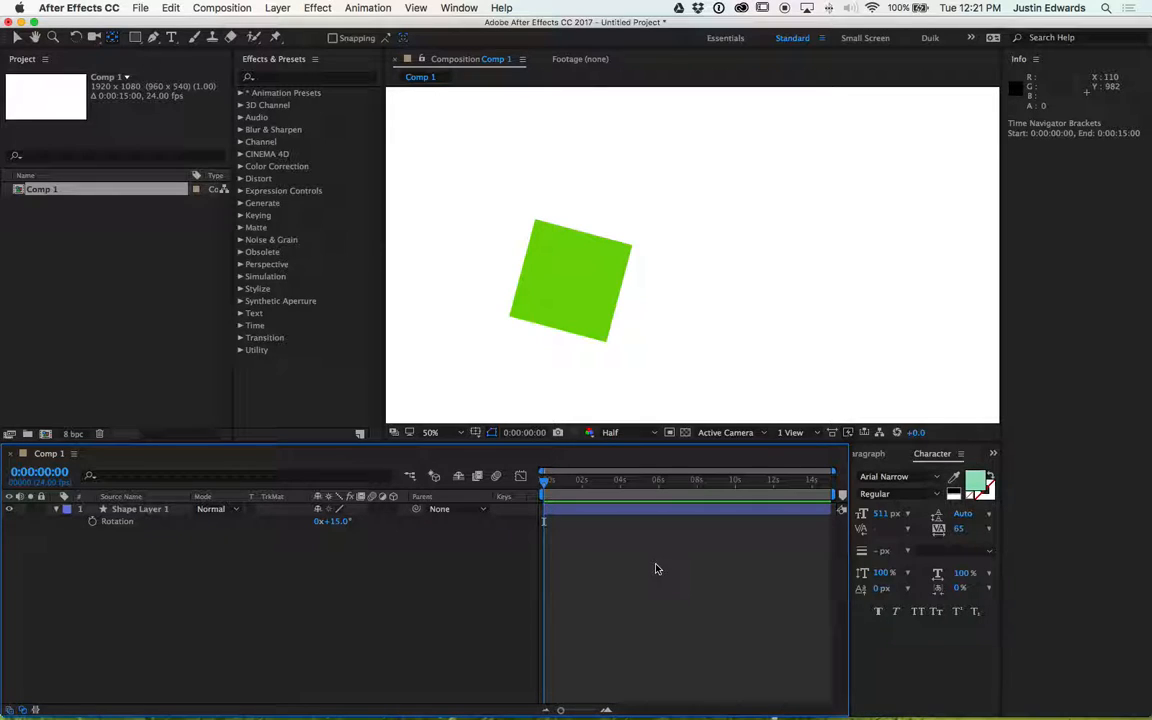
{"action": "key", "text": "equal"}
{"action": "key", "text": "equal"}
{"action": "key", "text": "equal"}
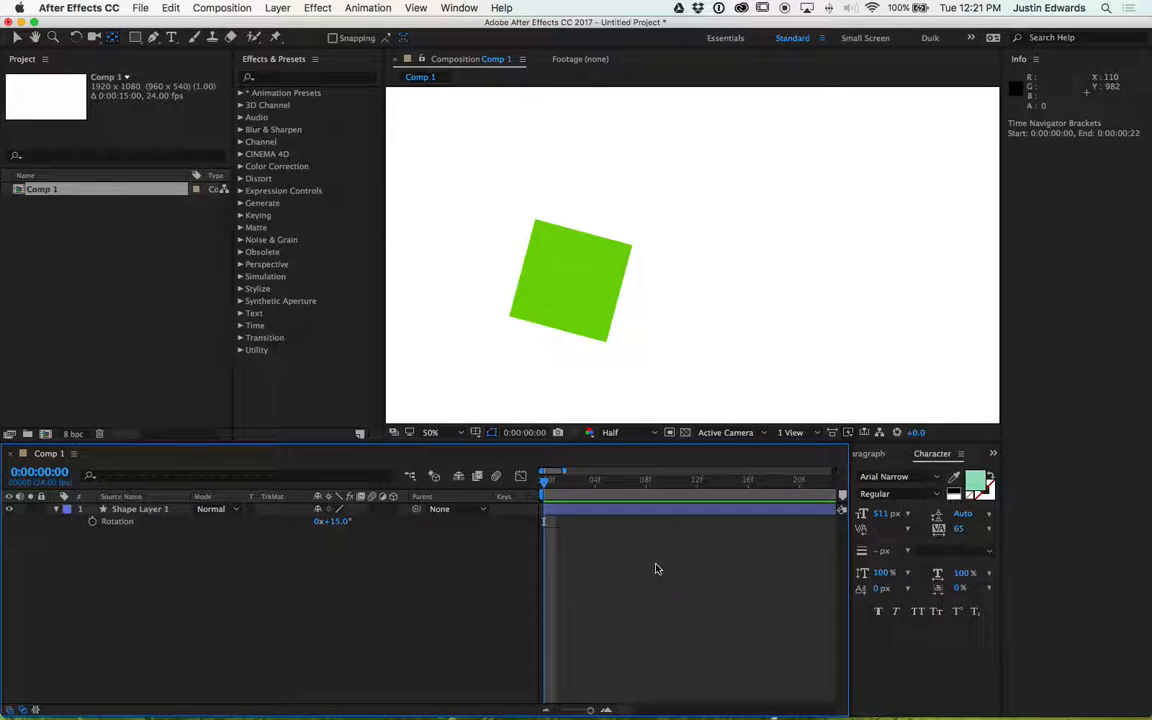
{"action": "key", "text": "equal"}
{"action": "key", "text": "equal"}
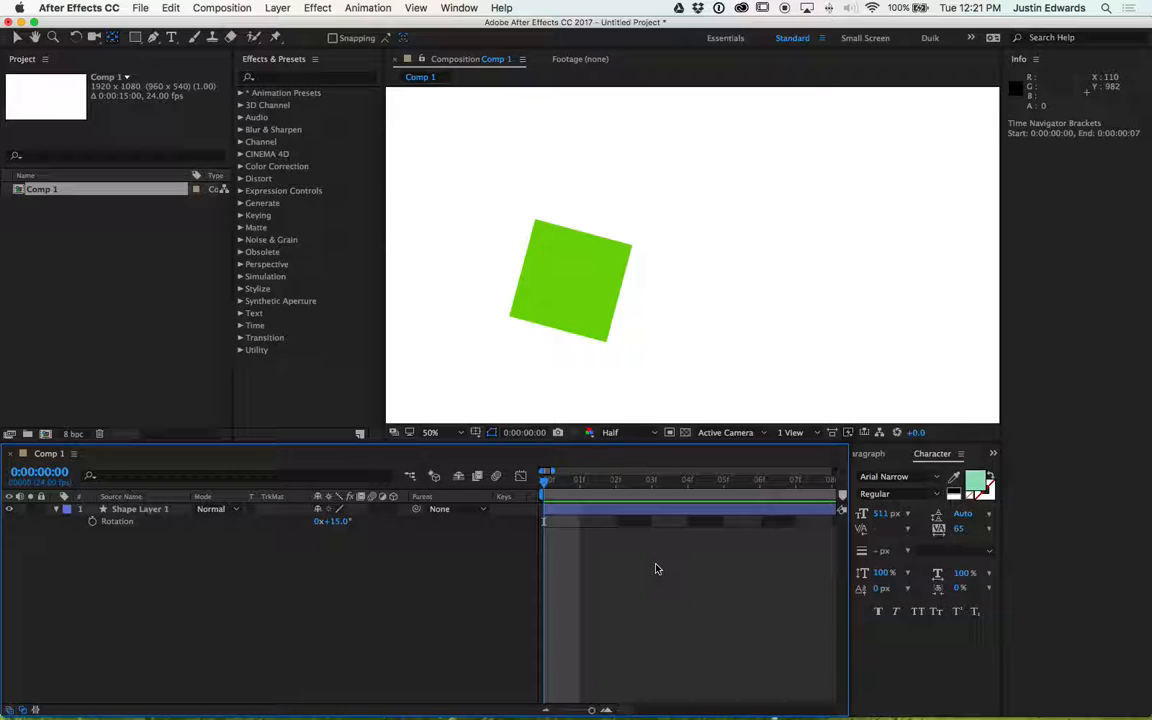
- Reset the shape layer's Rotation to 0 degrees
{"action": "mouse_move", "coordinate": [332, 521]}
{"action": "left_mouse_down"}
{"action": "mouse_move", "coordinate": [358, 522]}
{"action": "mouse_move", "coordinate": [318, 523]}
{"action": "mouse_move", "coordinate": [360, 528]}
{"action": "mouse_move", "coordinate": [338, 528]}
{"action": "left_mouse_up"}
{"action": "left_click", "coordinate": [333, 521]}
{"action": "type", "text": "0"}
{"action": "key", "text": "Return"}
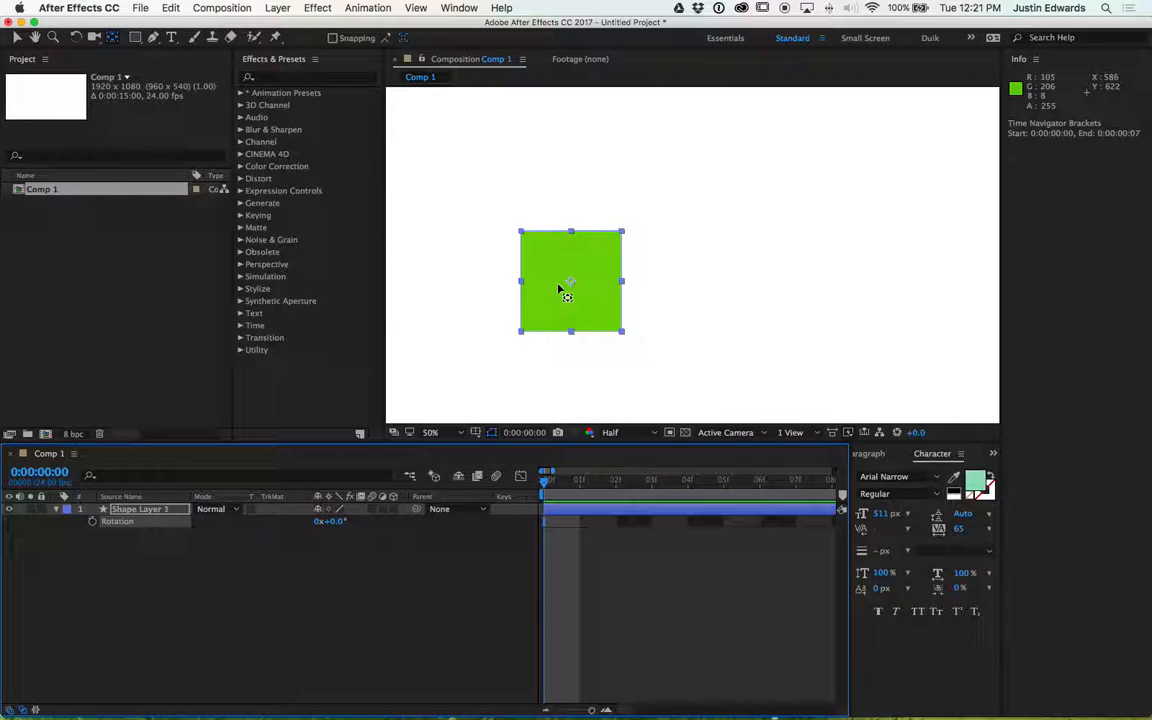
- Zoom the viewer out and move the green square to about 630, 800 in the lower-left of the frame
{"action": "key", "text": "comma"}
{"action": "left_click", "coordinate": [640, 257]}
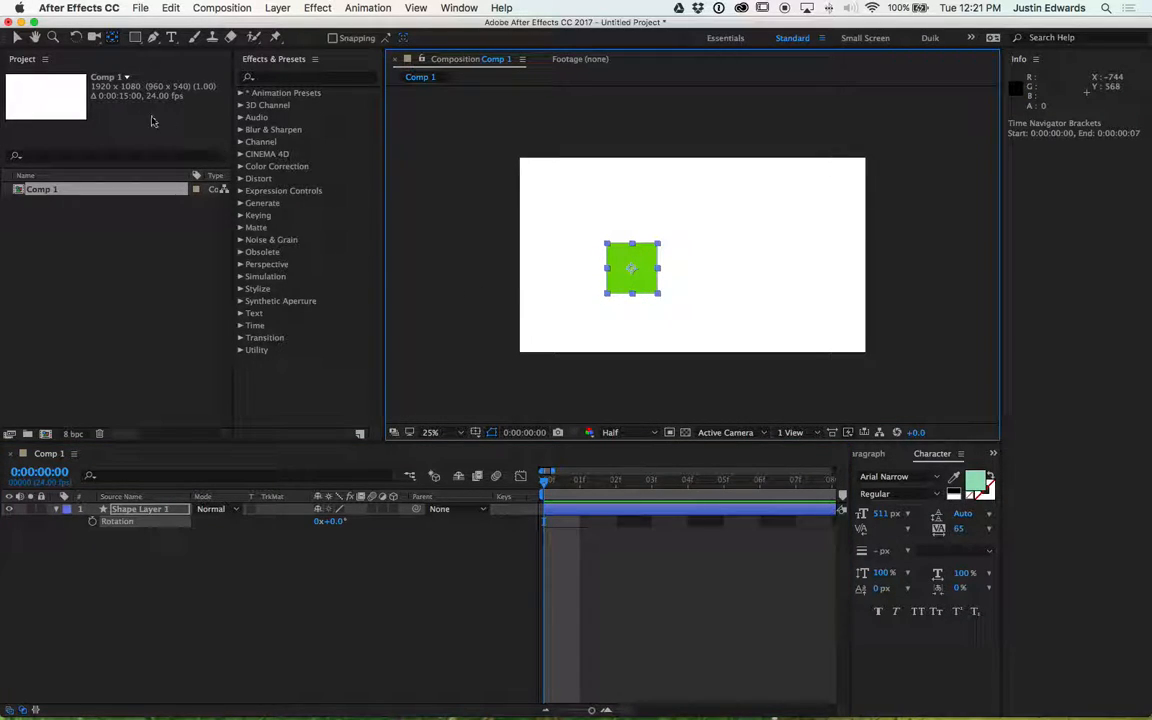
{"action": "left_click", "coordinate": [17, 37]}
{"action": "left_click_drag", "start_coordinate": [640, 261], "coordinate": [609, 294]}
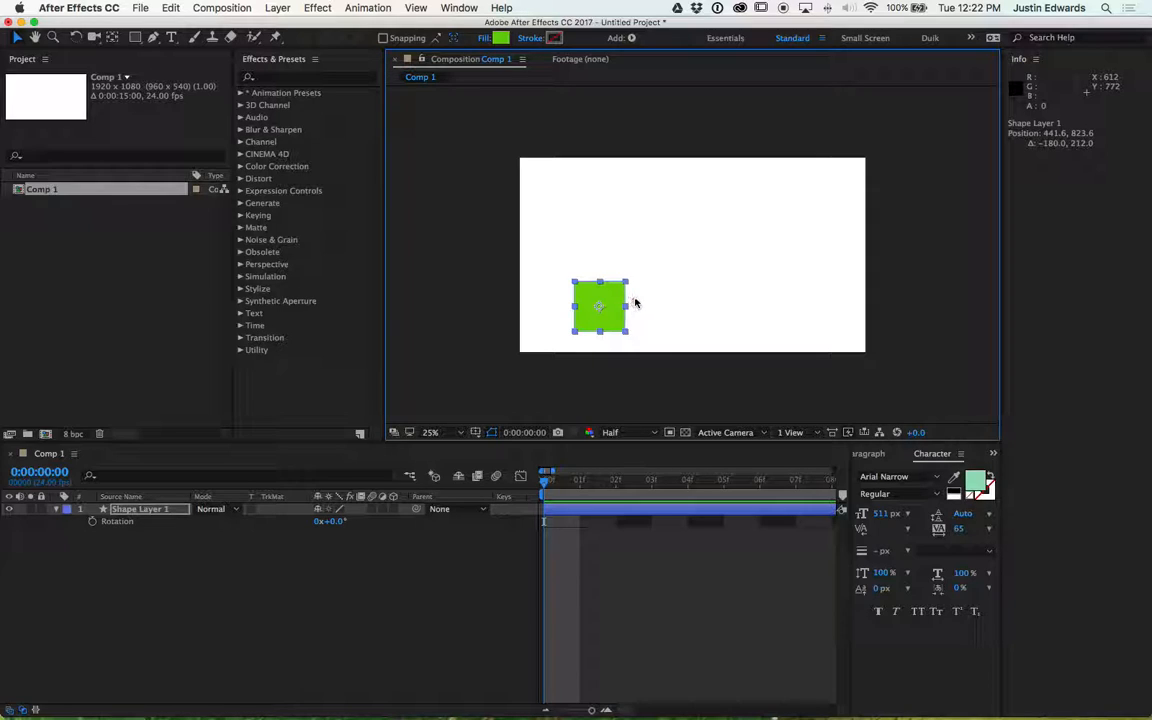
{"action": "left_click_drag", "start_coordinate": [620, 303], "coordinate": [644, 294]}
- Show the layer's Position property and set its first keyframe at the start of the composition
{"action": "left_click", "coordinate": [580, 484]}
{"action": "left_click_drag", "start_coordinate": [580, 484], "coordinate": [548, 484]}
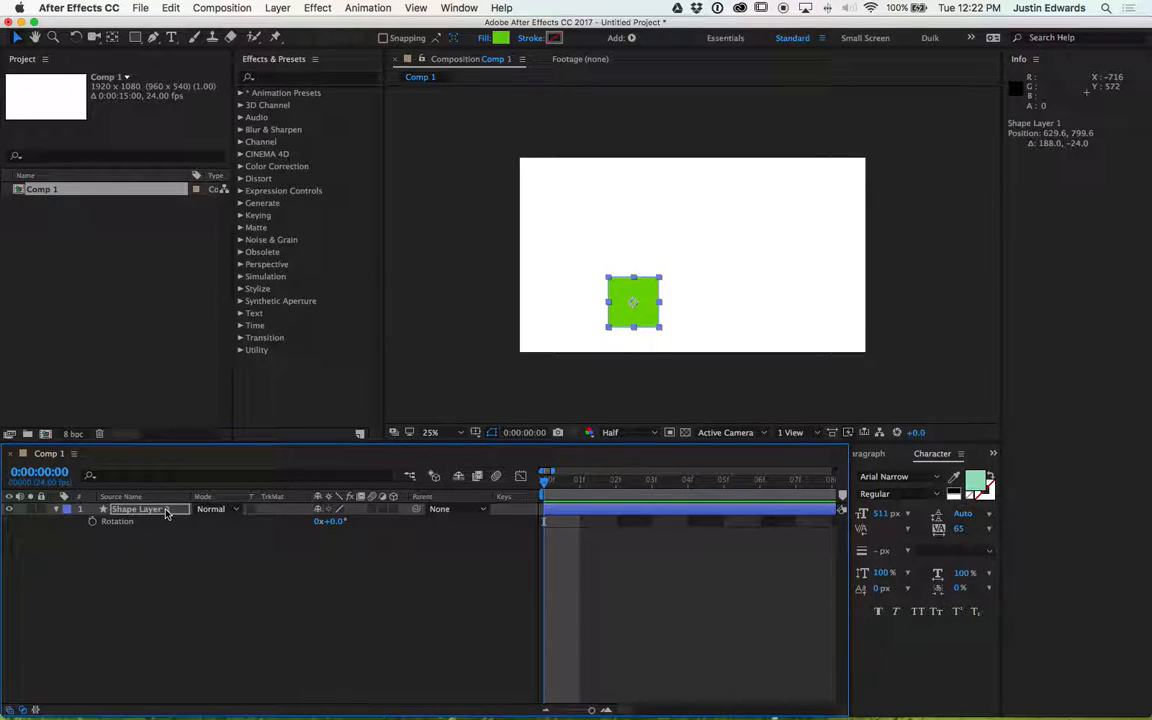
{"action": "key", "text": "p"}
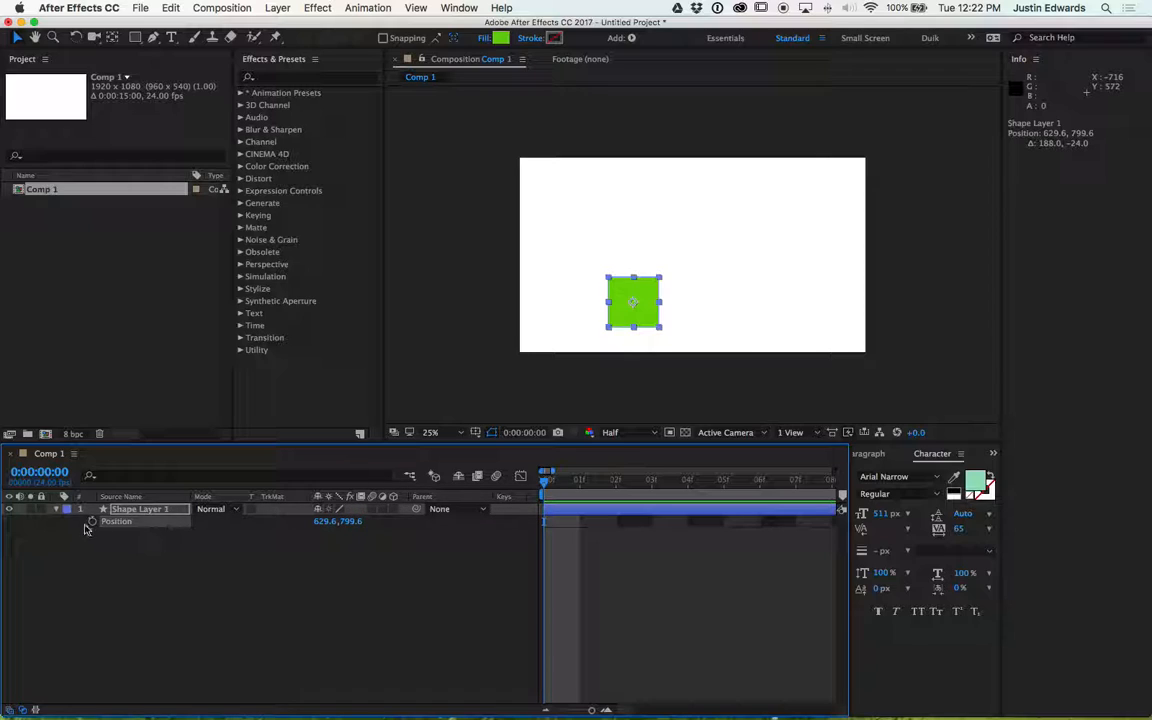
{"action": "left_click", "coordinate": [91, 521]}
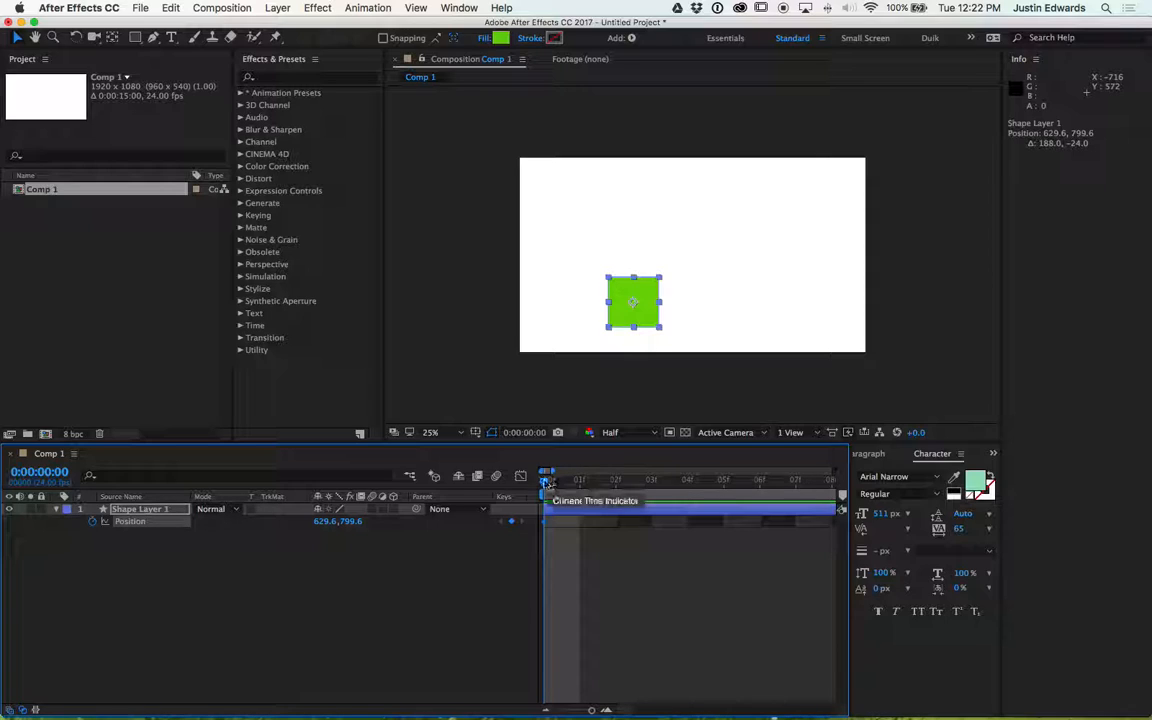
- Add a Position keyframe at 0:00:01:00 keeping the square in the same place
{"action": "left_click_drag", "start_coordinate": [545, 484], "coordinate": [789, 500]}
{"action": "key", "text": "minus"}
{"action": "key", "text": "minus"}
{"action": "key", "text": "minus"}
{"action": "key", "text": "minus"}
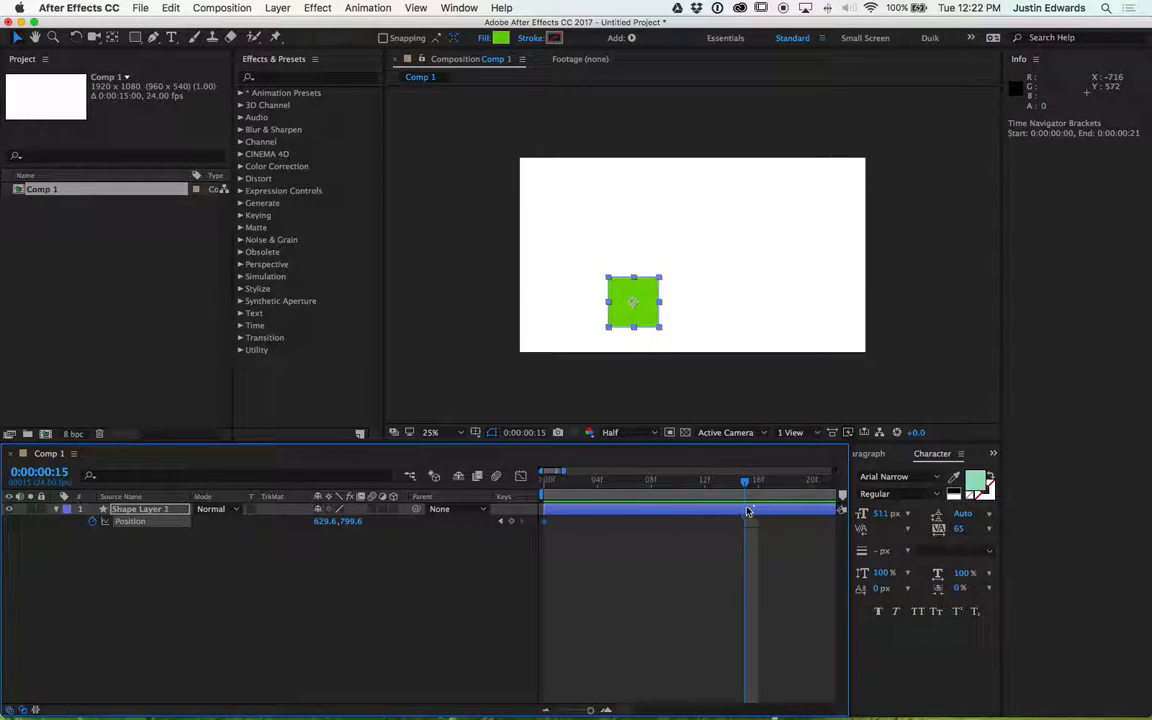
{"action": "left_click", "coordinate": [712, 483]}
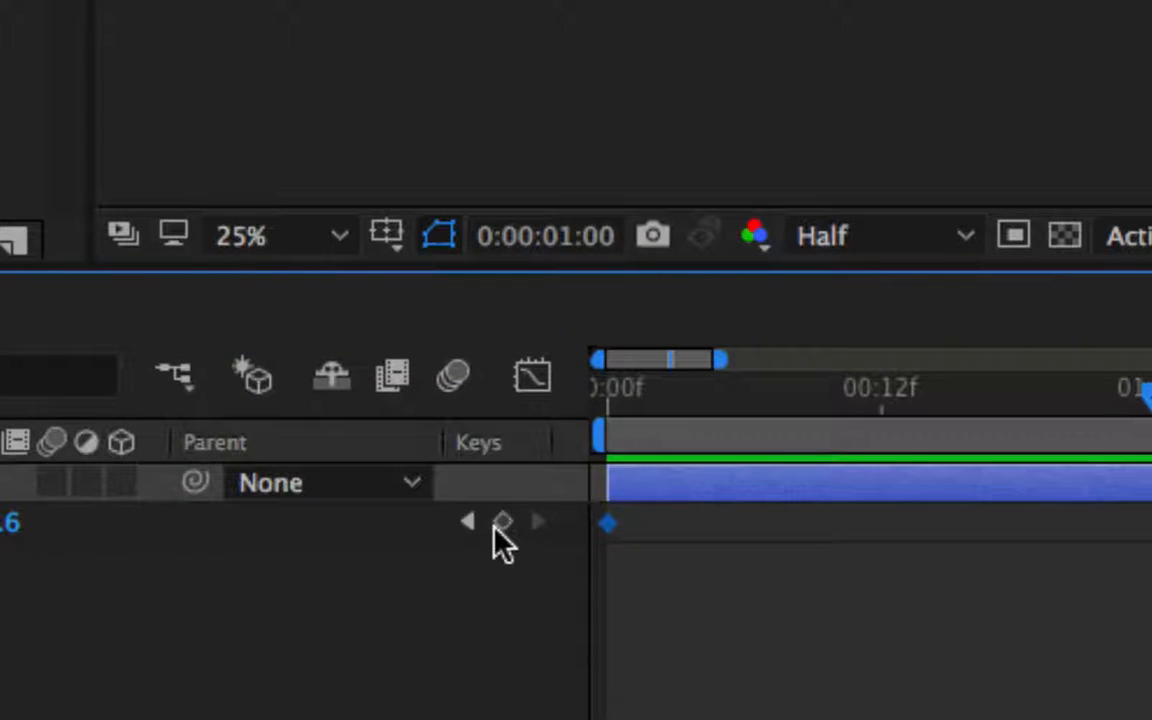
{"action": "left_click", "coordinate": [499, 530]}
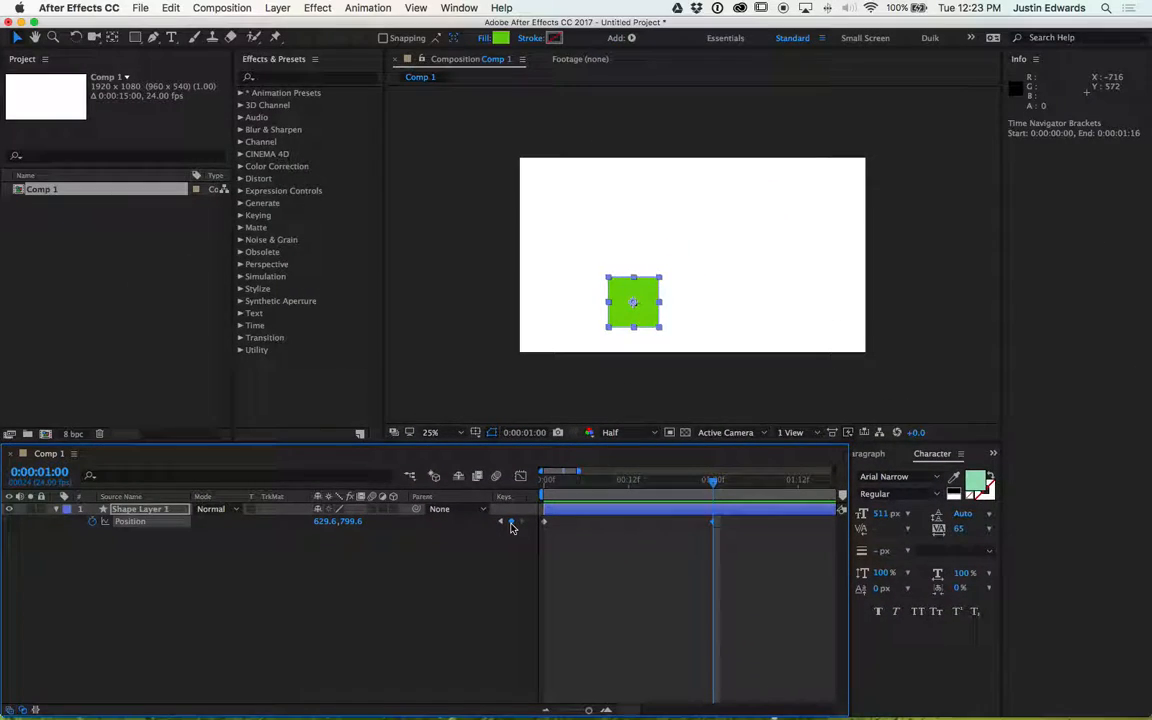
- At 0:00:00:11, move the square up to about 630, 276 to add a middle keyframe
{"action": "left_click_drag", "start_coordinate": [717, 486], "coordinate": [641, 494]}
{"action": "key", "text": "Page_Up"}
{"action": "key", "text": "Page_Up"}
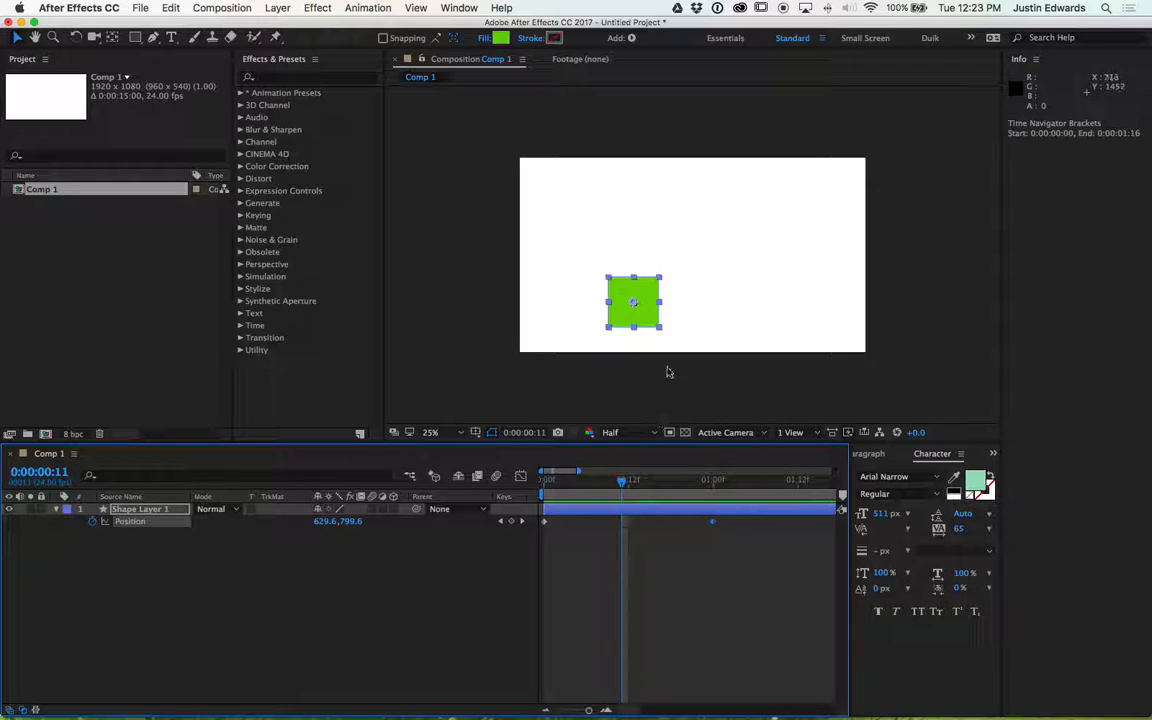
{"action": "left_click", "coordinate": [641, 291]}
{"action": "left_click_drag", "start_coordinate": [641, 291], "coordinate": [640, 195]}
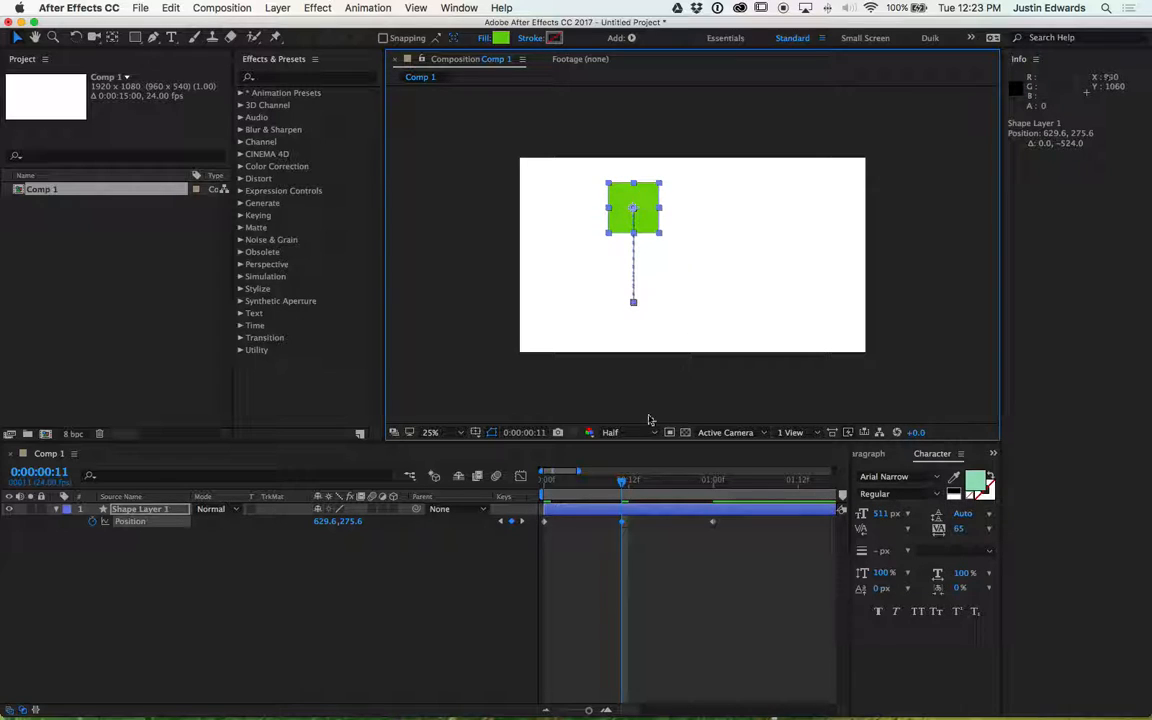
- Return to the start and play back the animation preview
{"action": "left_click", "coordinate": [622, 483]}
{"action": "left_click_drag", "start_coordinate": [622, 486], "coordinate": [546, 486]}
{"action": "key", "text": "space"}
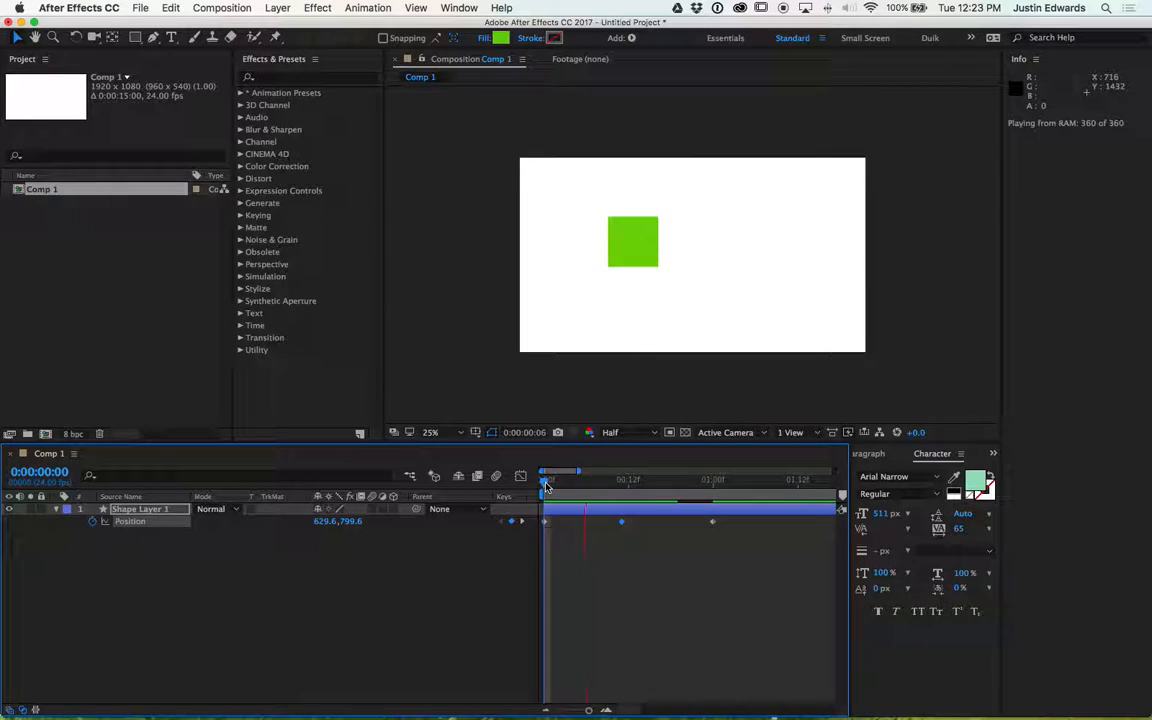
{"action": "left_click", "coordinate": [547, 480]}
{"action": "key", "text": "space"}
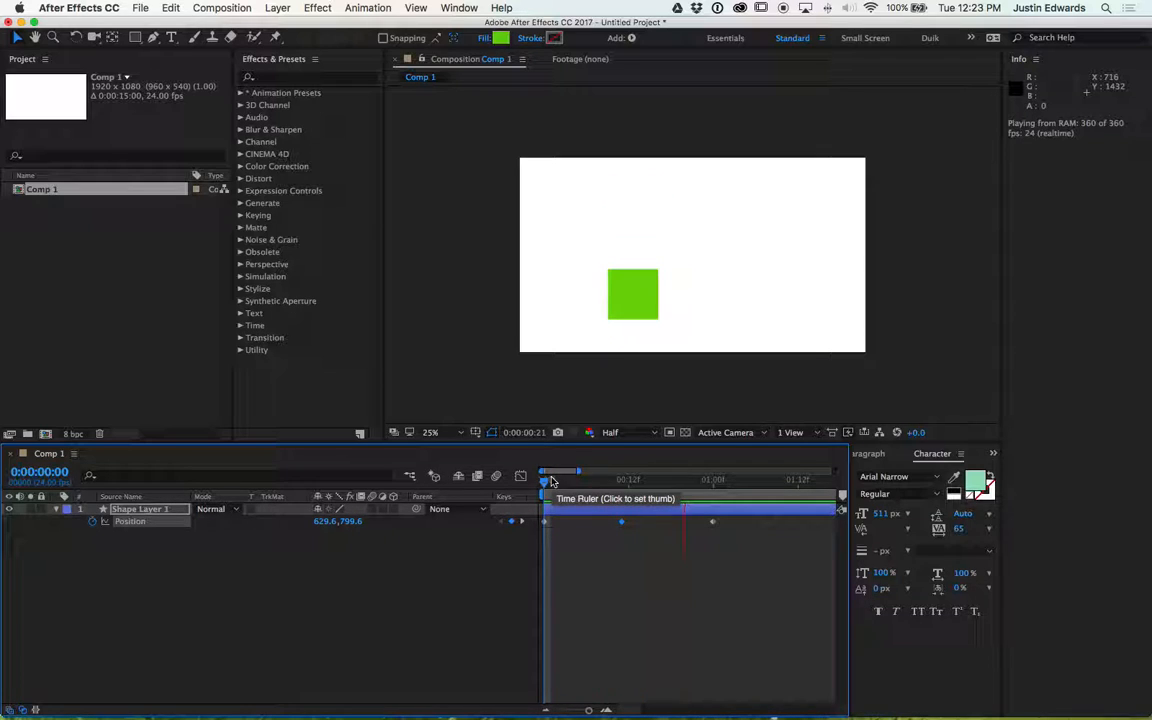
{"action": "key", "text": "space"}
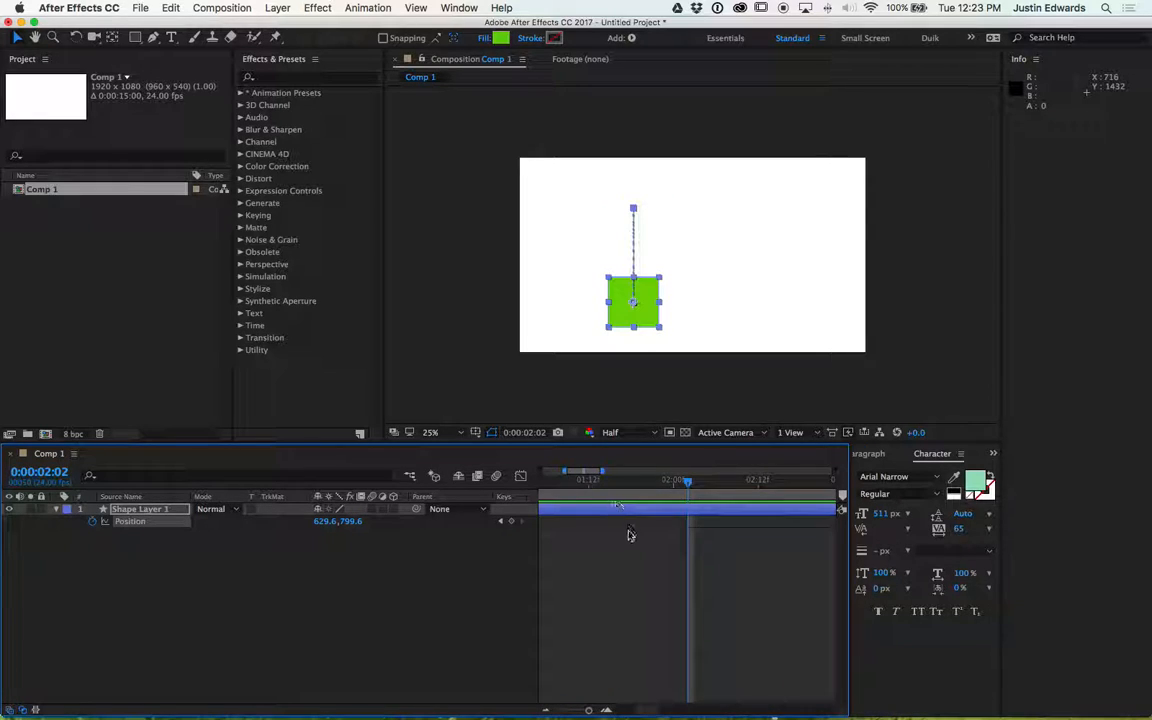
{"action": "scroll", "coordinate": [615, 532], "scroll_direction": "left", "scroll_amount": 5}
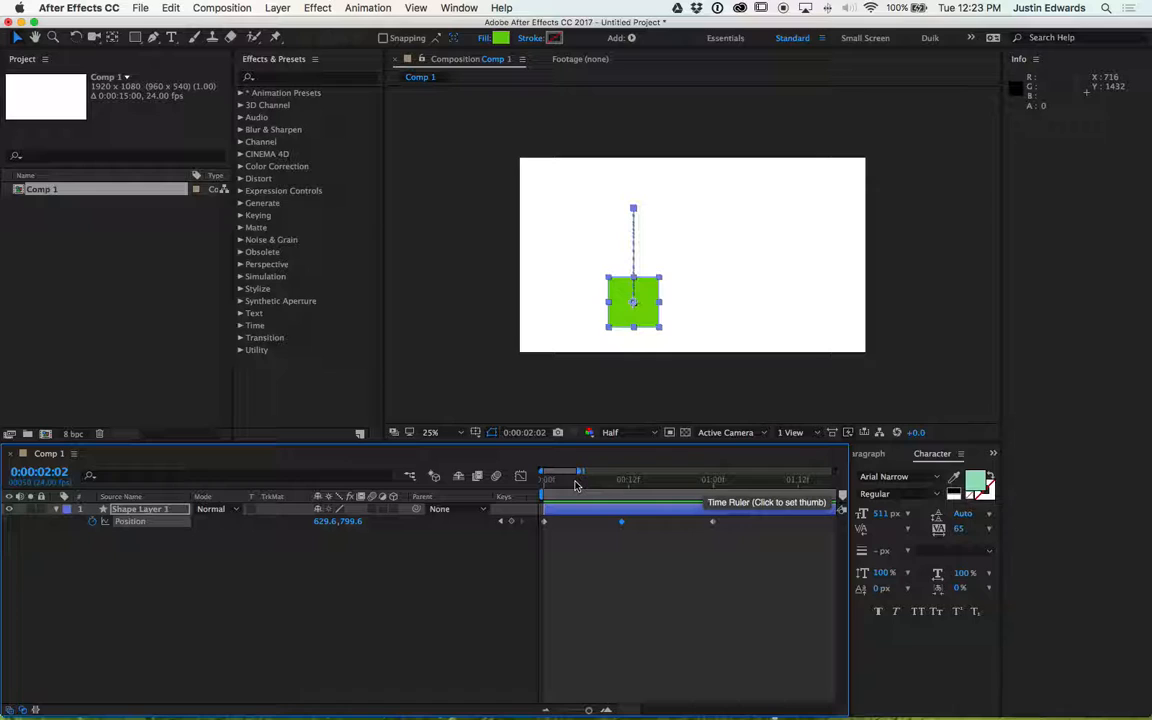
- Shorten the work area to end shortly after the one-second keyframe
{"action": "left_click_drag", "start_coordinate": [566, 485], "coordinate": [714, 485]}
{"action": "key", "text": "minus"}
{"action": "key", "text": "minus"}
{"action": "key", "text": "minus"}
{"action": "key", "text": "minus"}
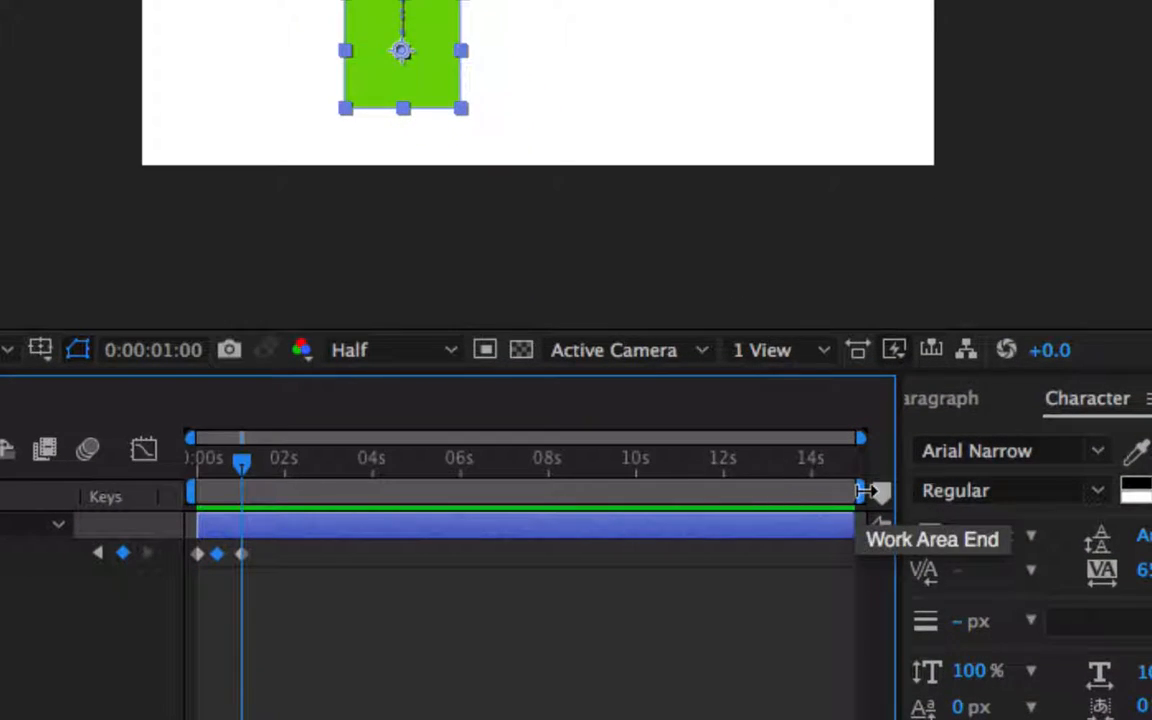
{"action": "left_click_drag", "start_coordinate": [861, 491], "coordinate": [268, 495]}
{"action": "key", "text": "equal"}
{"action": "key", "text": "equal"}
{"action": "key", "text": "equal"}
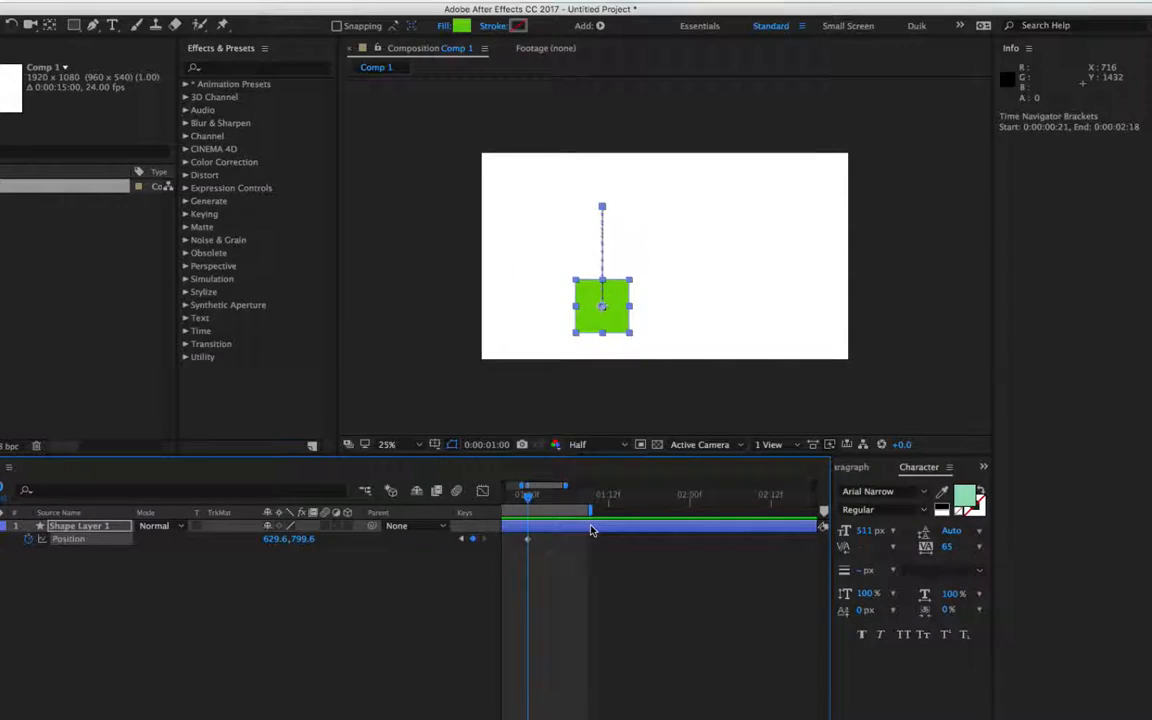
{"action": "scroll", "coordinate": [628, 541], "scroll_direction": "right", "scroll_amount": 10}
{"action": "scroll", "coordinate": [628, 541], "scroll_direction": "left", "scroll_amount": 10}
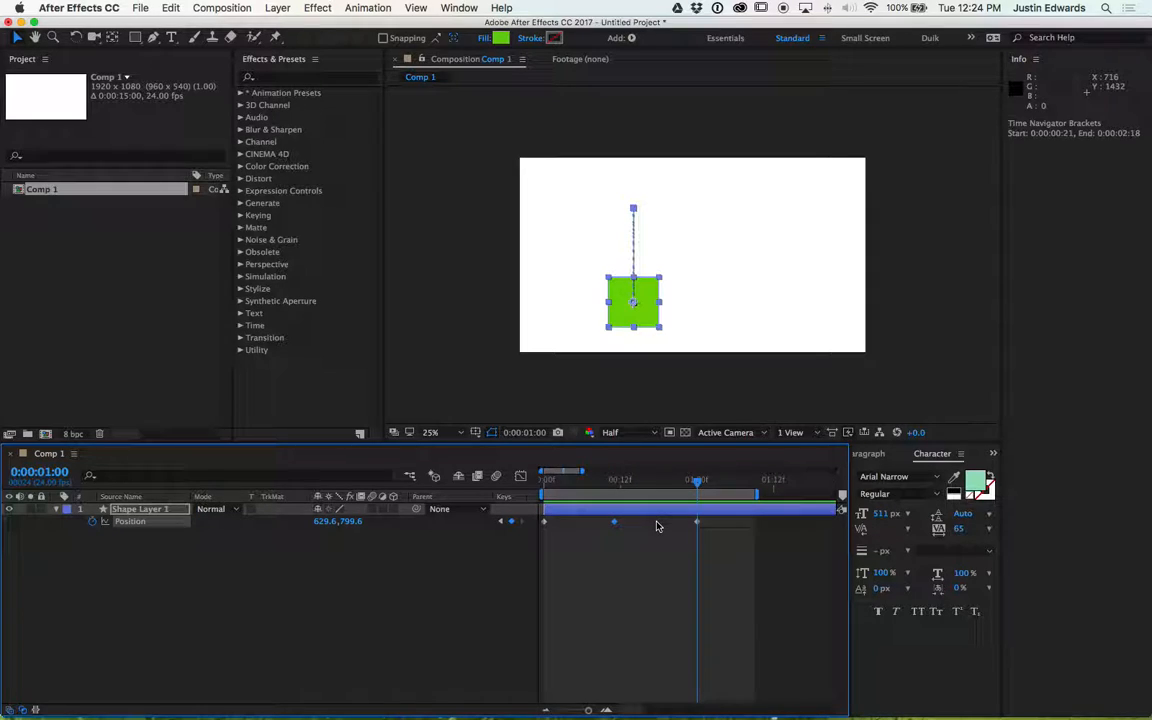
- Play back the animation within the shortened work area
{"action": "key", "text": "space"}
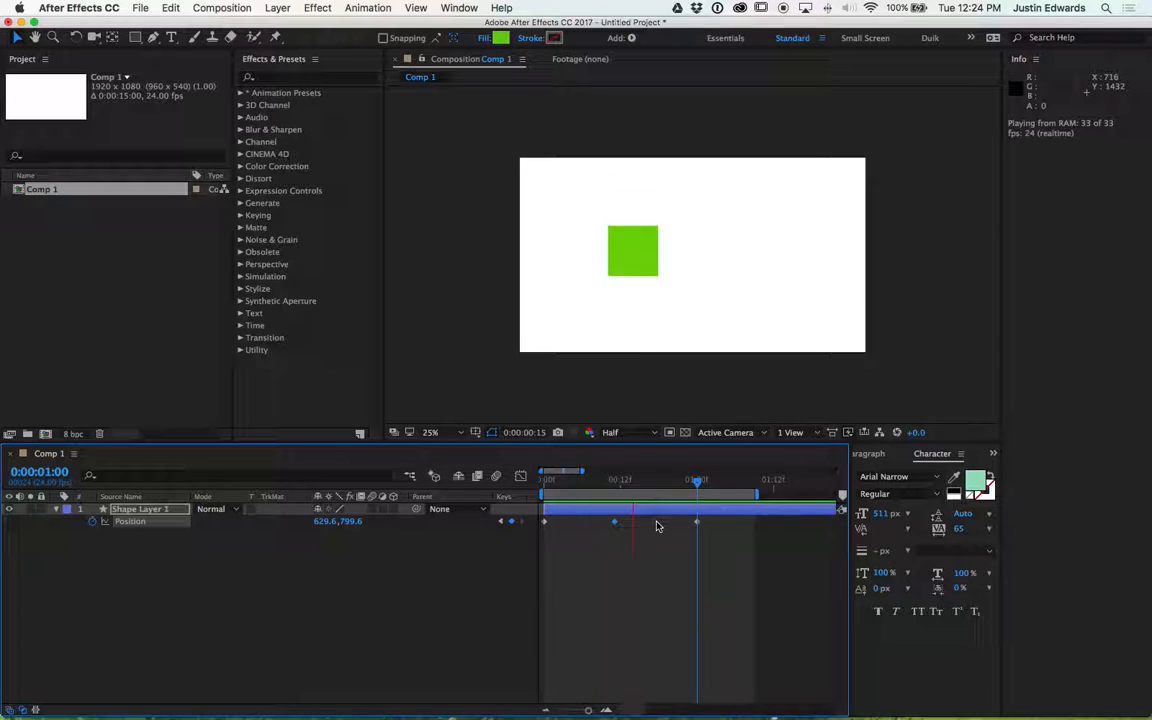
{"action": "key", "text": "space"}
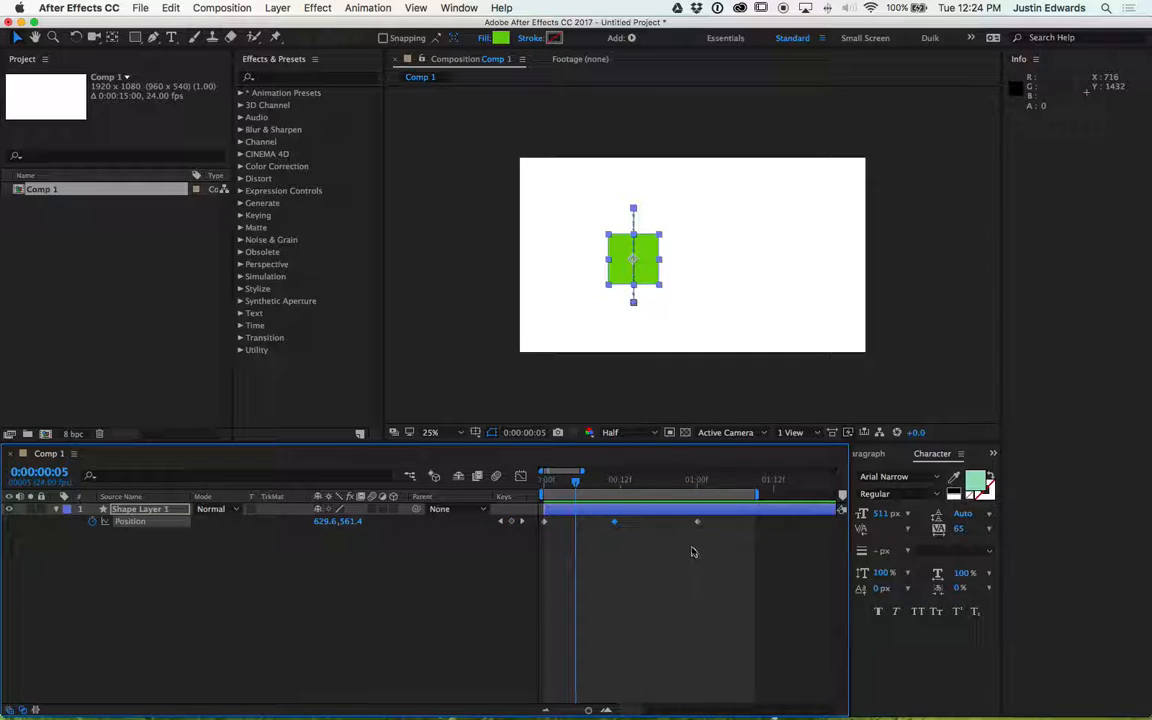
{"action": "left_click_drag", "start_coordinate": [717, 556], "coordinate": [538, 519]}
- Search the menus and Help for the Easy Ease keyframe command
{"action": "left_click", "coordinate": [324, 7]}
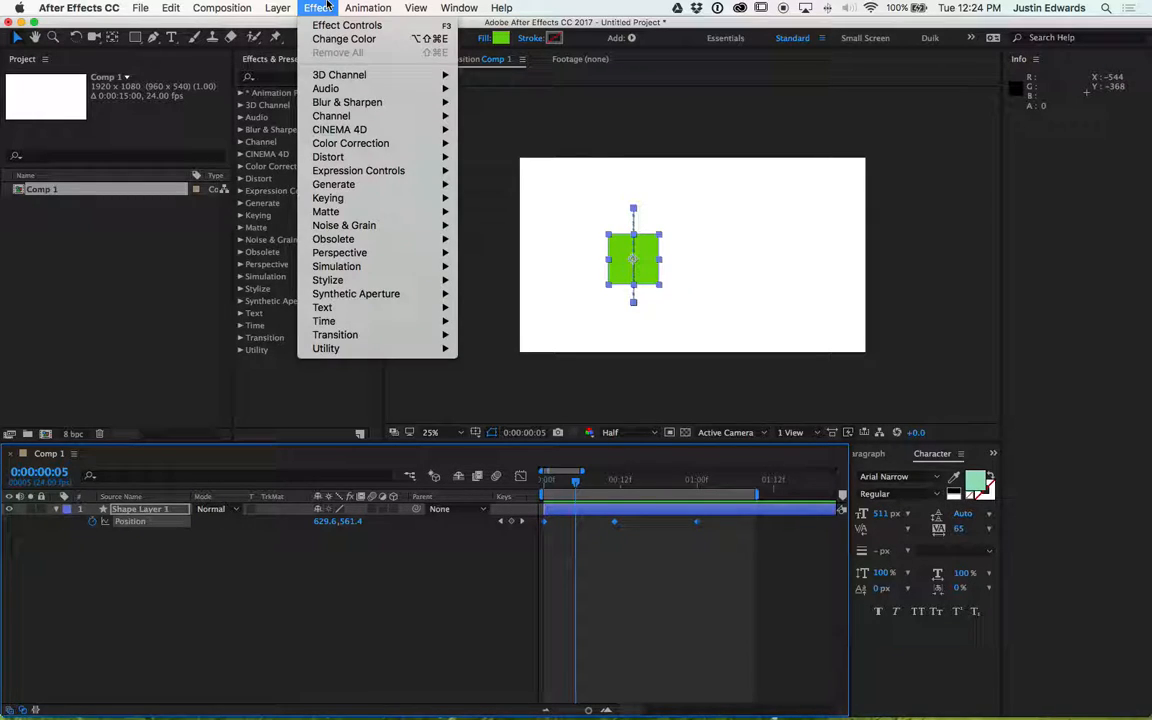
{"action": "mouse_move", "coordinate": [347, 5]}
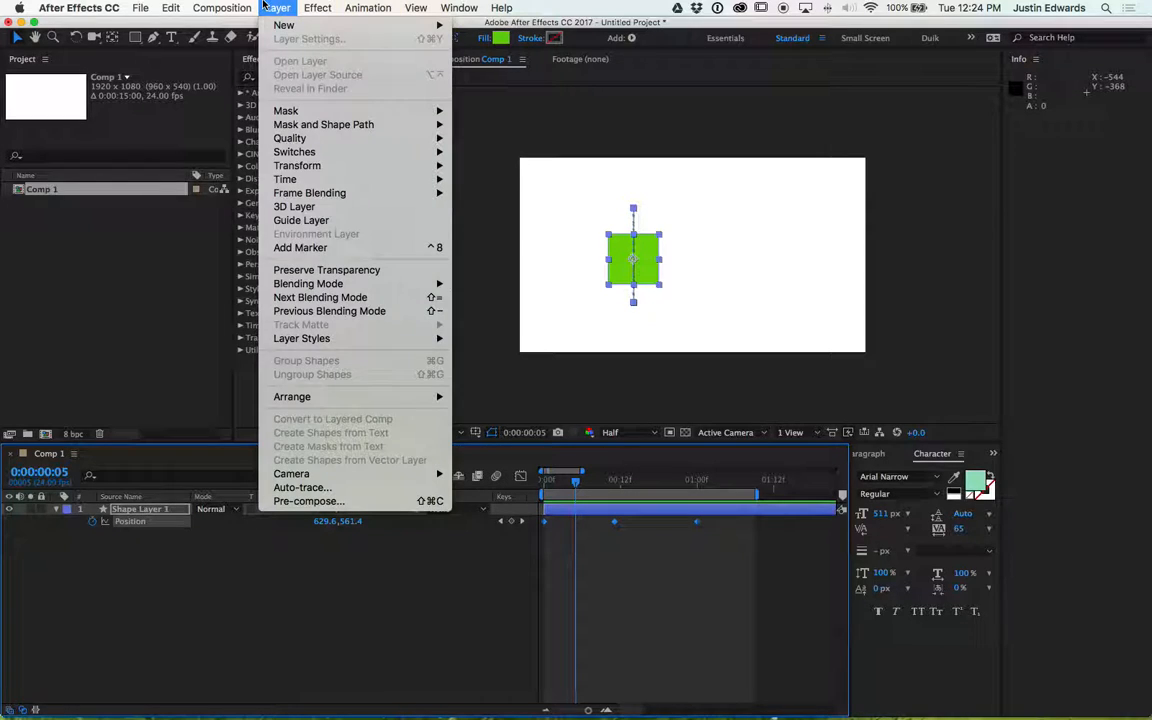
{"action": "mouse_move", "coordinate": [220, 5]}
{"action": "mouse_move", "coordinate": [166, 6]}
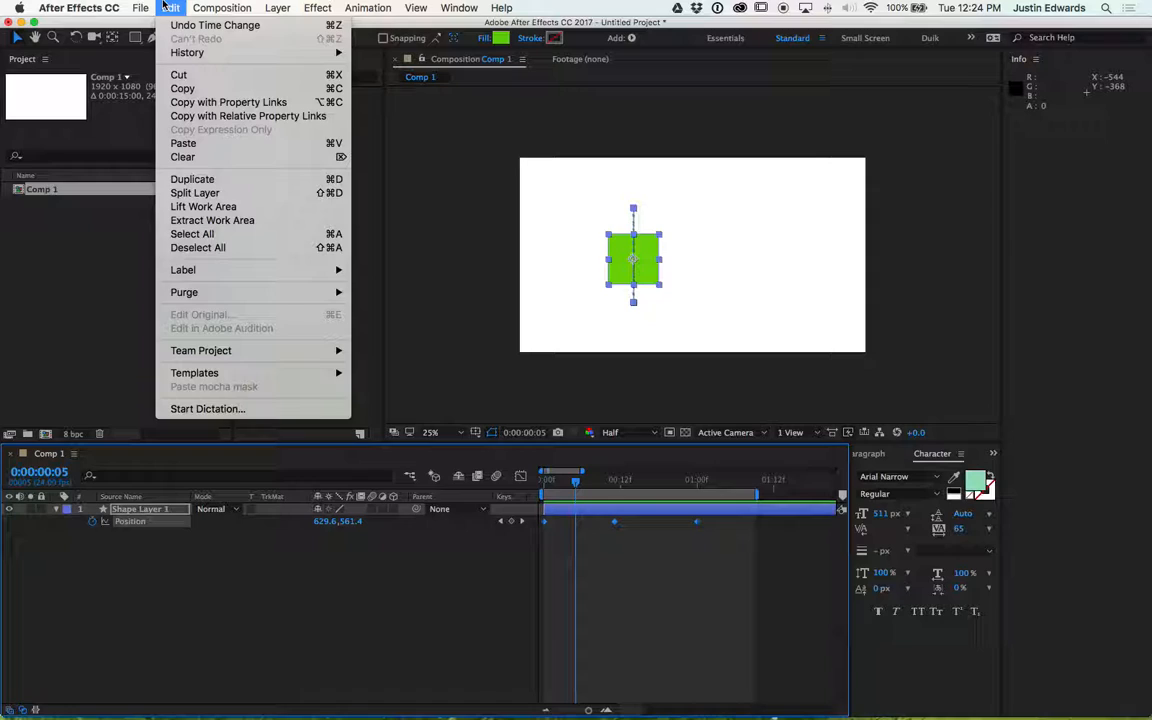
{"action": "mouse_move", "coordinate": [415, 7]}
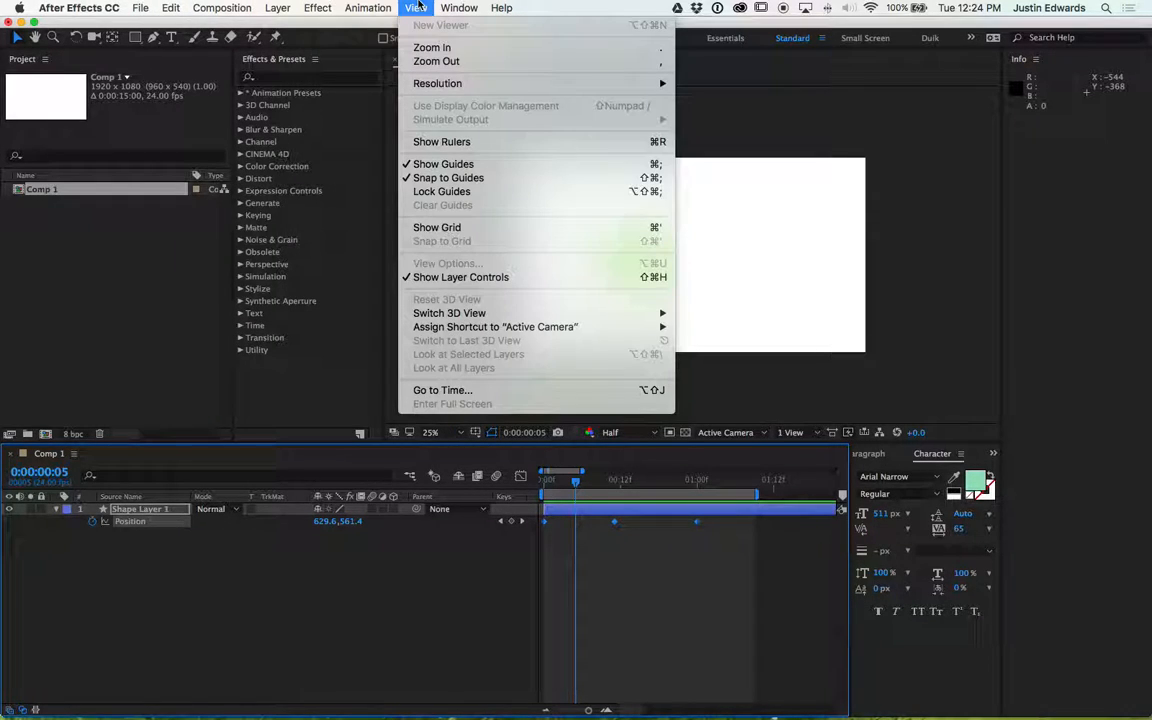
{"action": "left_click", "coordinate": [416, 7]}
{"action": "left_click", "coordinate": [279, 8]}
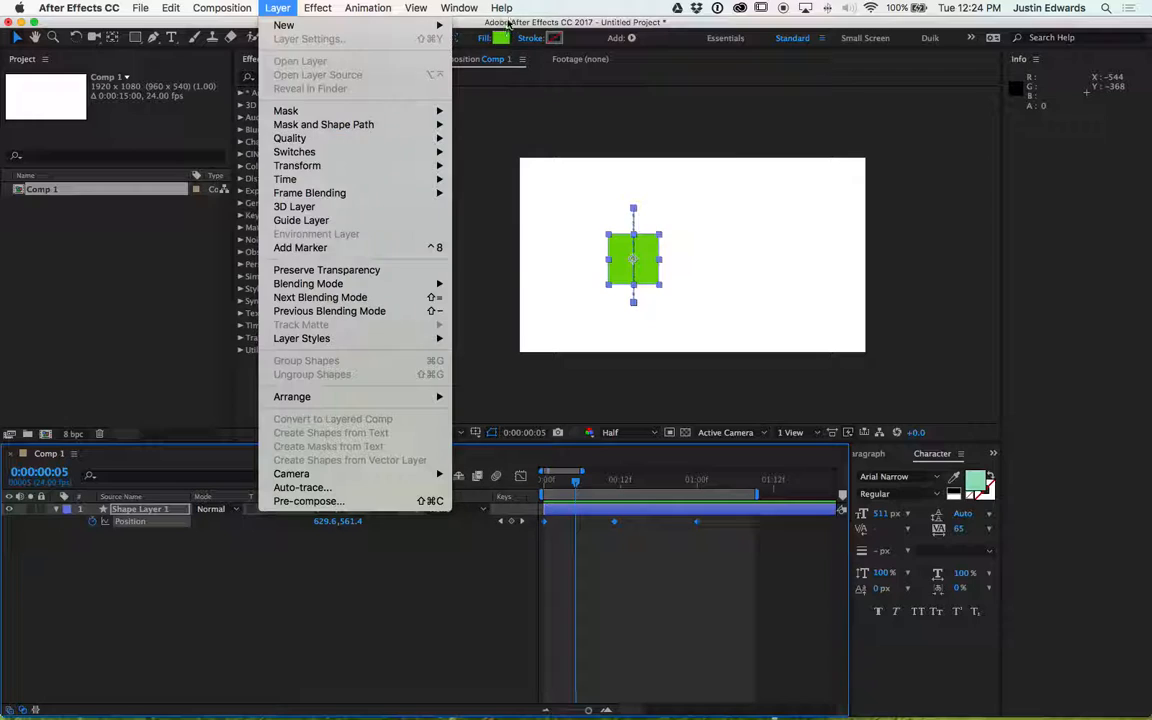
{"action": "key", "text": "super+shift+slash"}
{"action": "type", "text": "eas"}
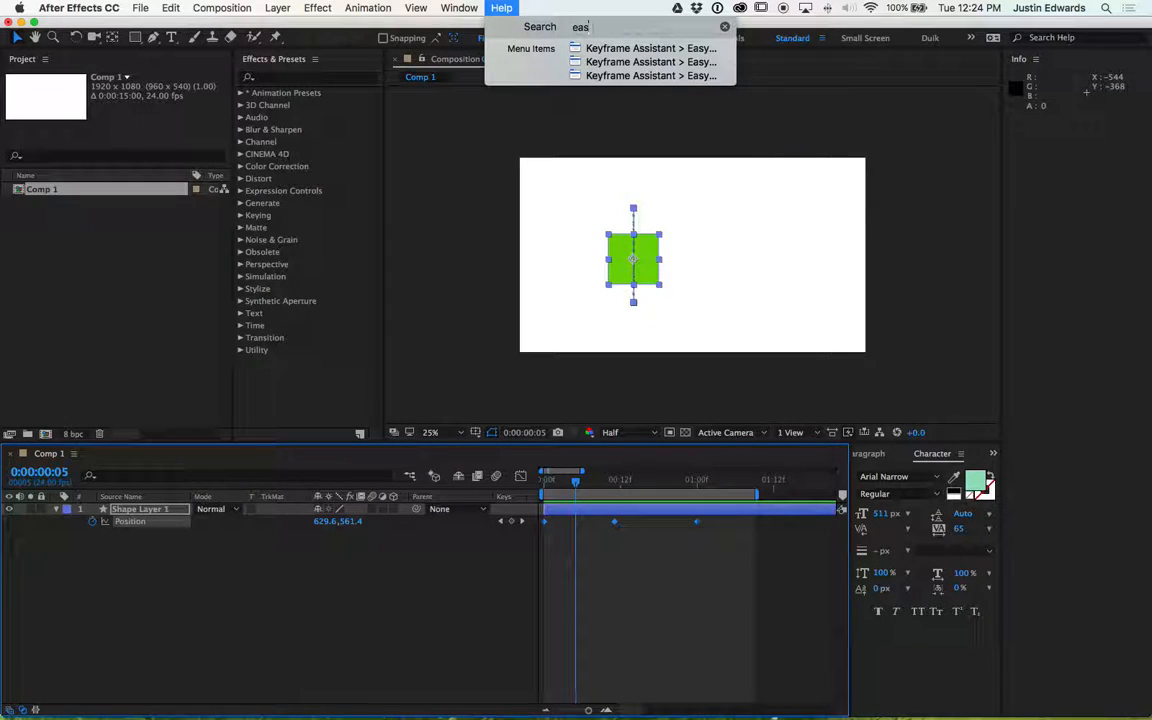
{"action": "mouse_move", "coordinate": [593, 60]}
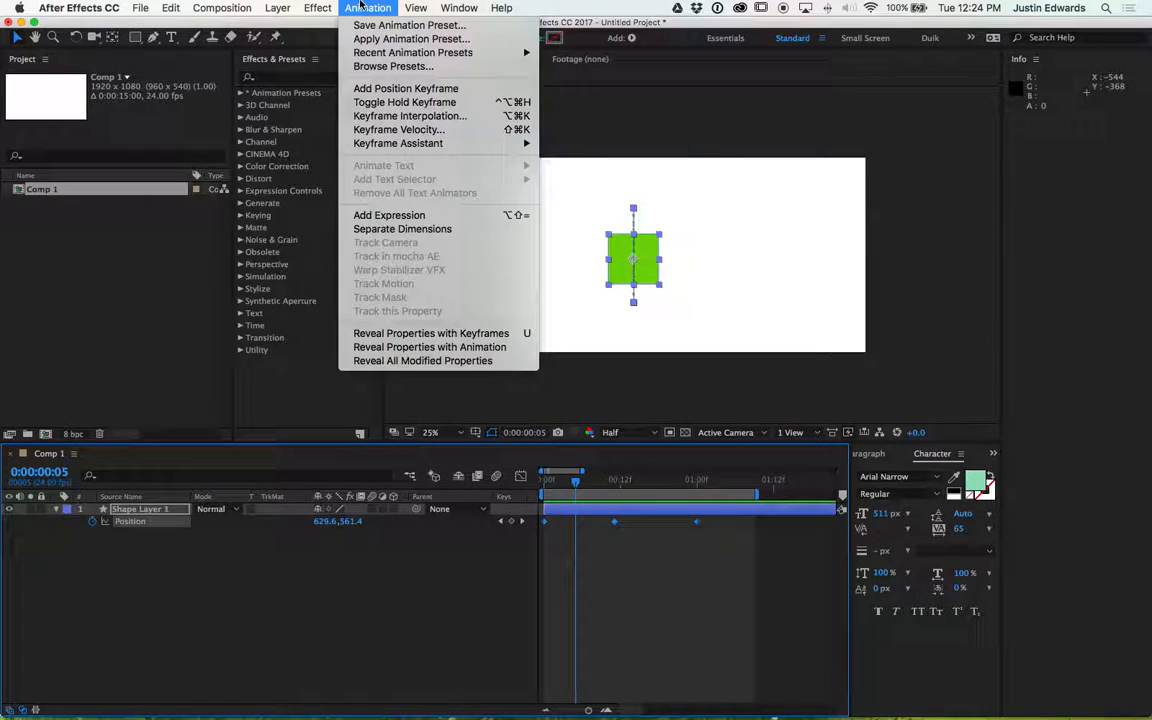
- Check the Keyframe Assistant submenu in the Animation menu and in the layer's context menu
{"action": "mouse_move", "coordinate": [392, 145]}
{"action": "left_click", "coordinate": [595, 512]}
{"action": "right_click", "coordinate": [590, 510]}
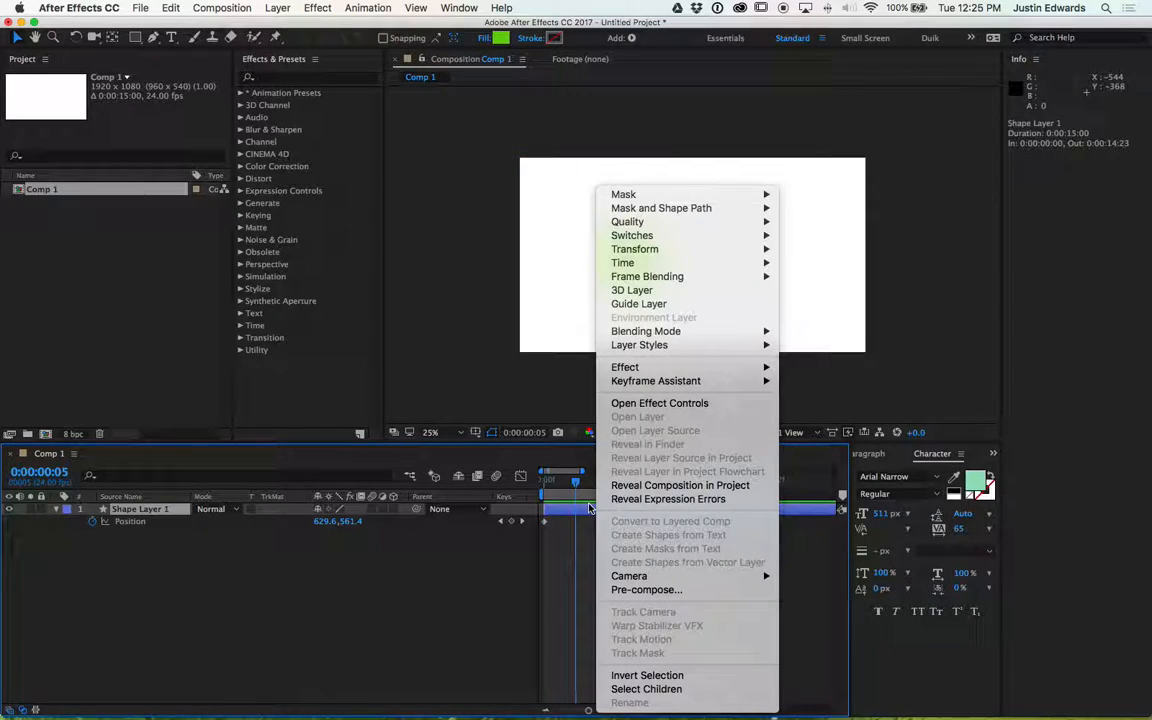
{"action": "mouse_move", "coordinate": [745, 381]}
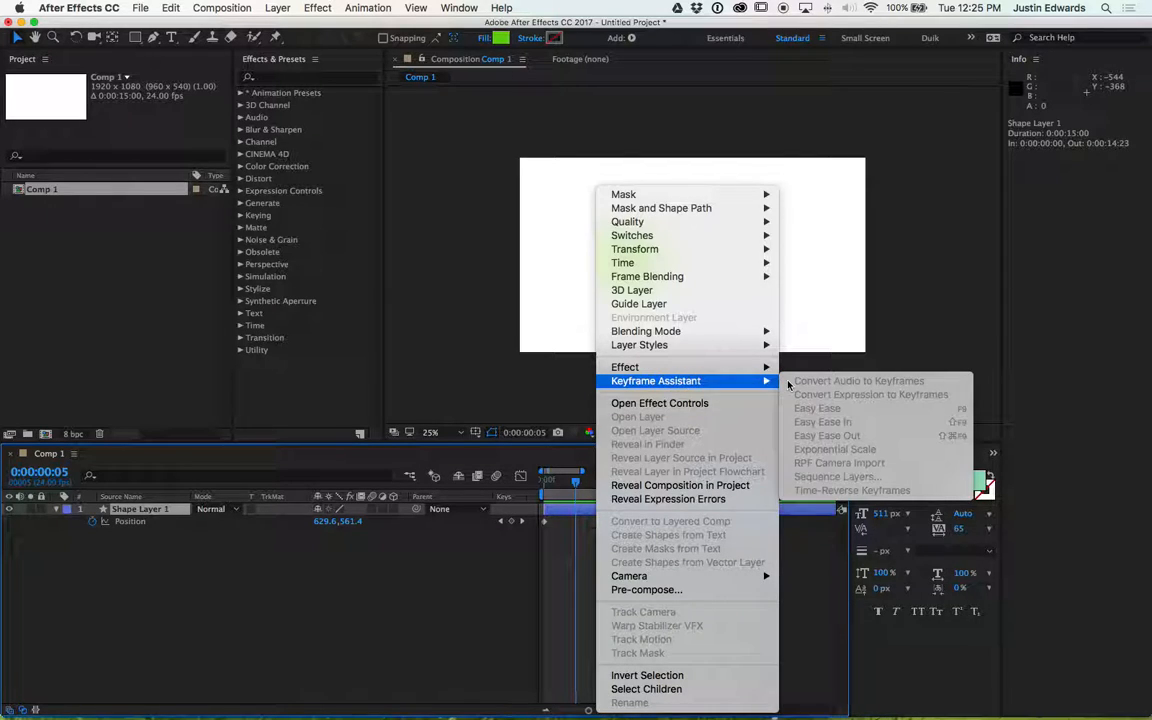
{"action": "left_click", "coordinate": [552, 540]}
- Select all three position keyframes, apply Easy Ease to them, and play the animation preview
{"action": "left_click", "coordinate": [545, 522]}
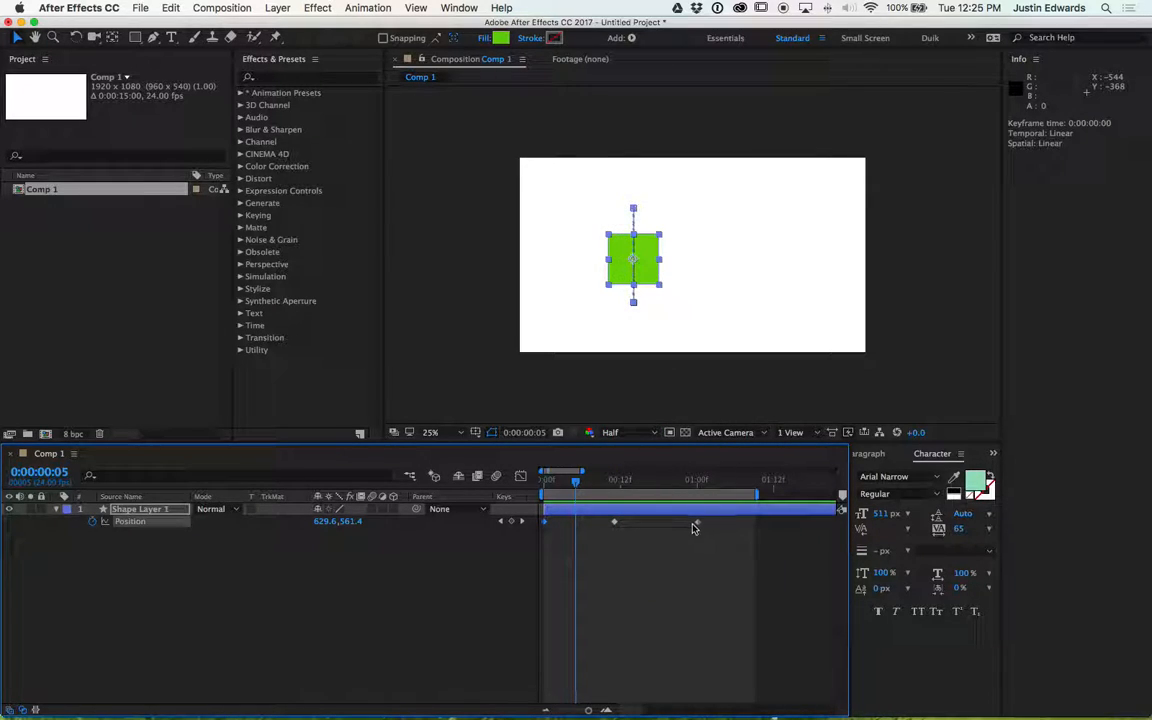
{"action": "left_click_drag", "start_coordinate": [694, 527], "coordinate": [545, 522]}
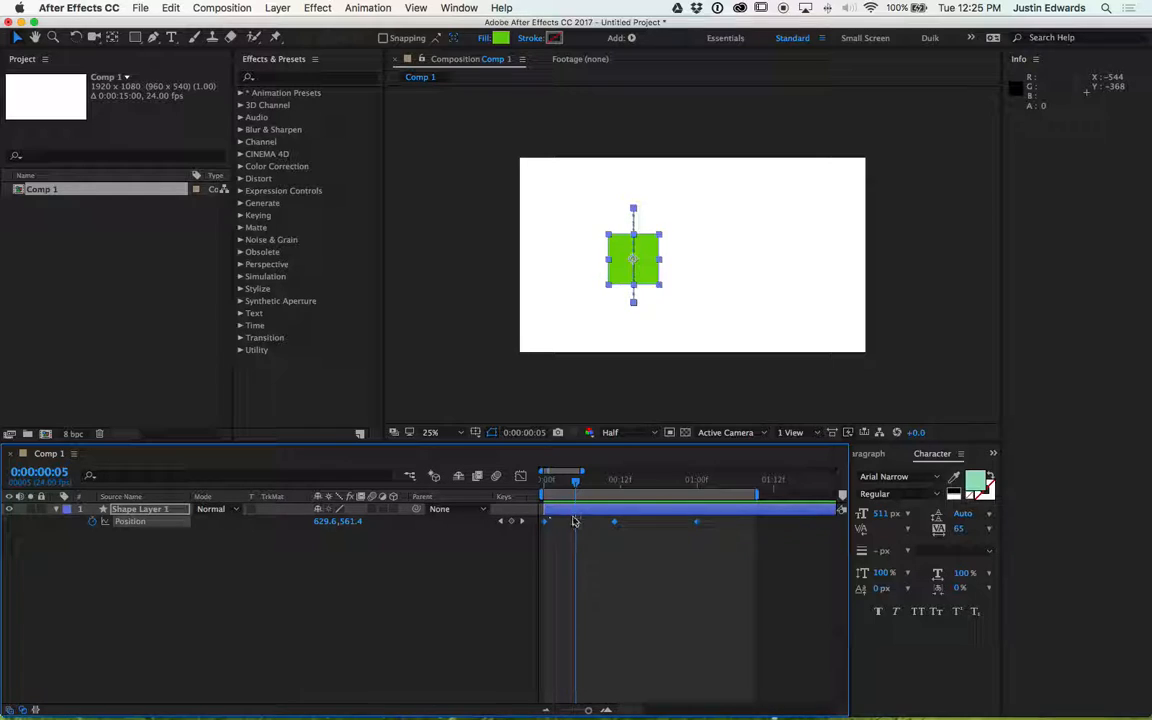
{"action": "right_click", "coordinate": [614, 526]}
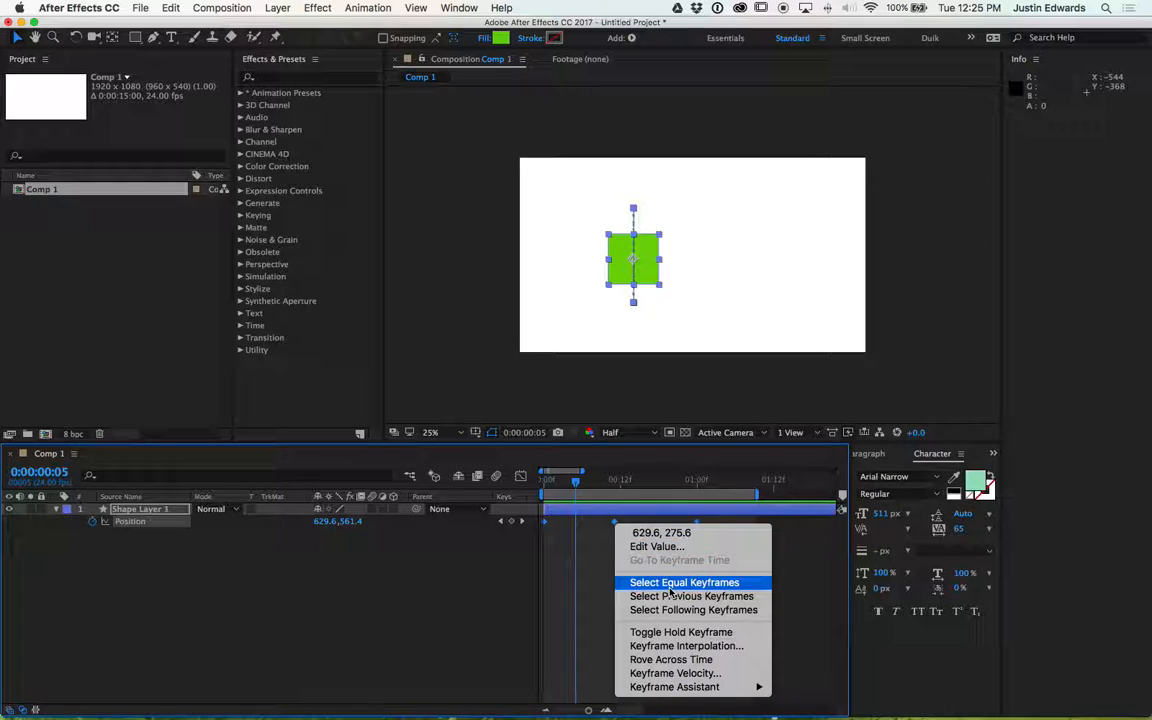
{"action": "mouse_move", "coordinate": [716, 687]}
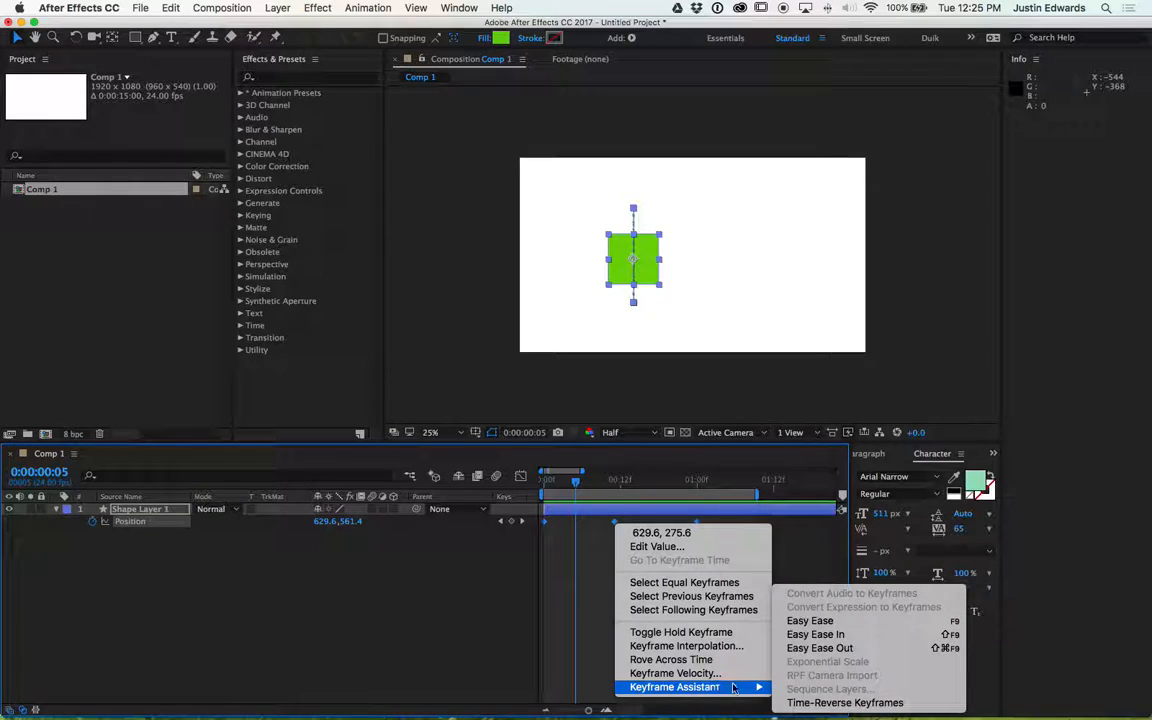
{"action": "left_click", "coordinate": [848, 624]}
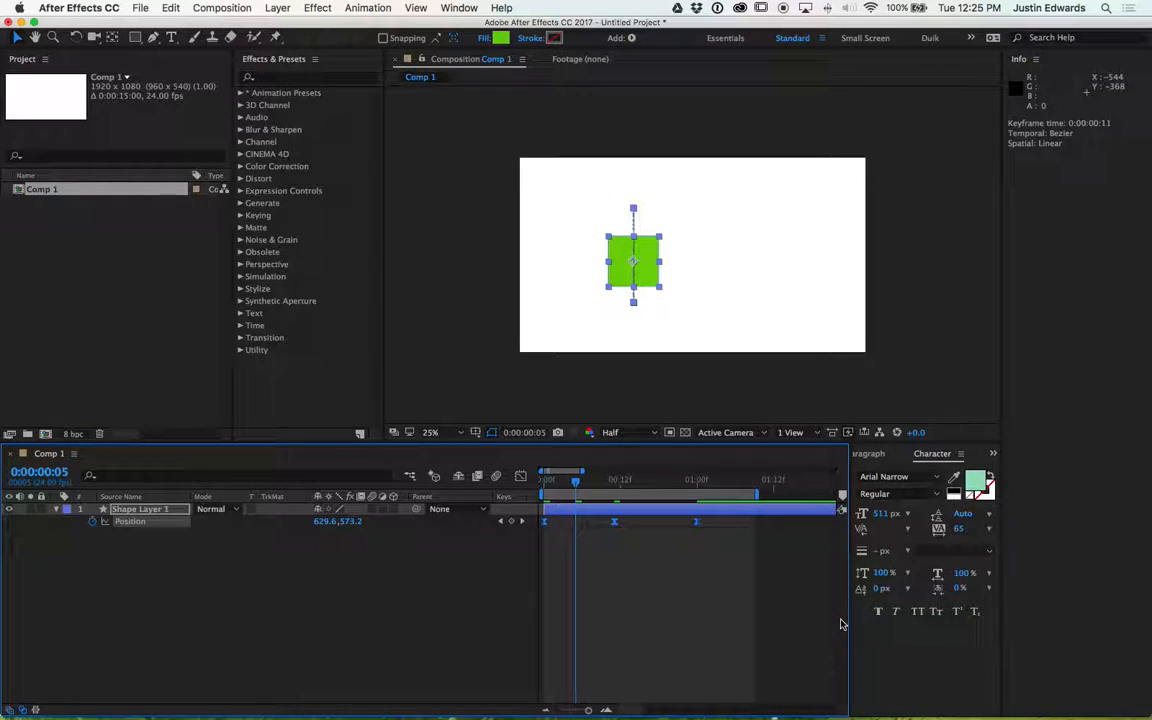
{"action": "key", "text": "space"}
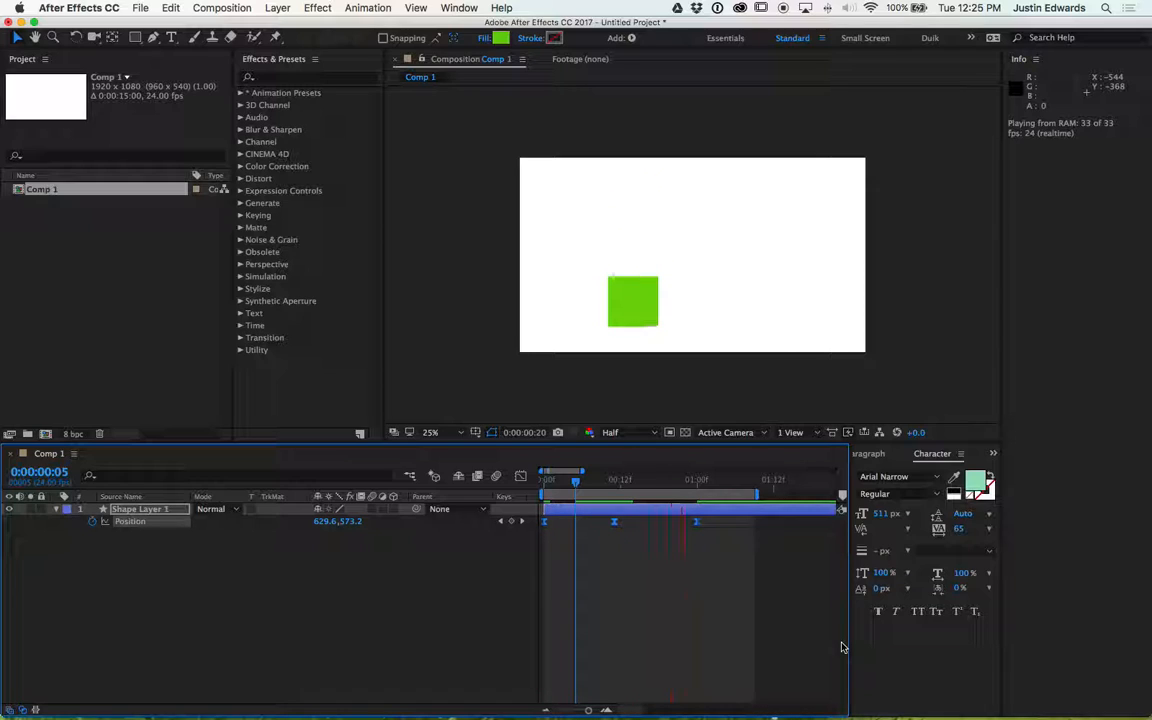
{"action": "key", "text": "space"}
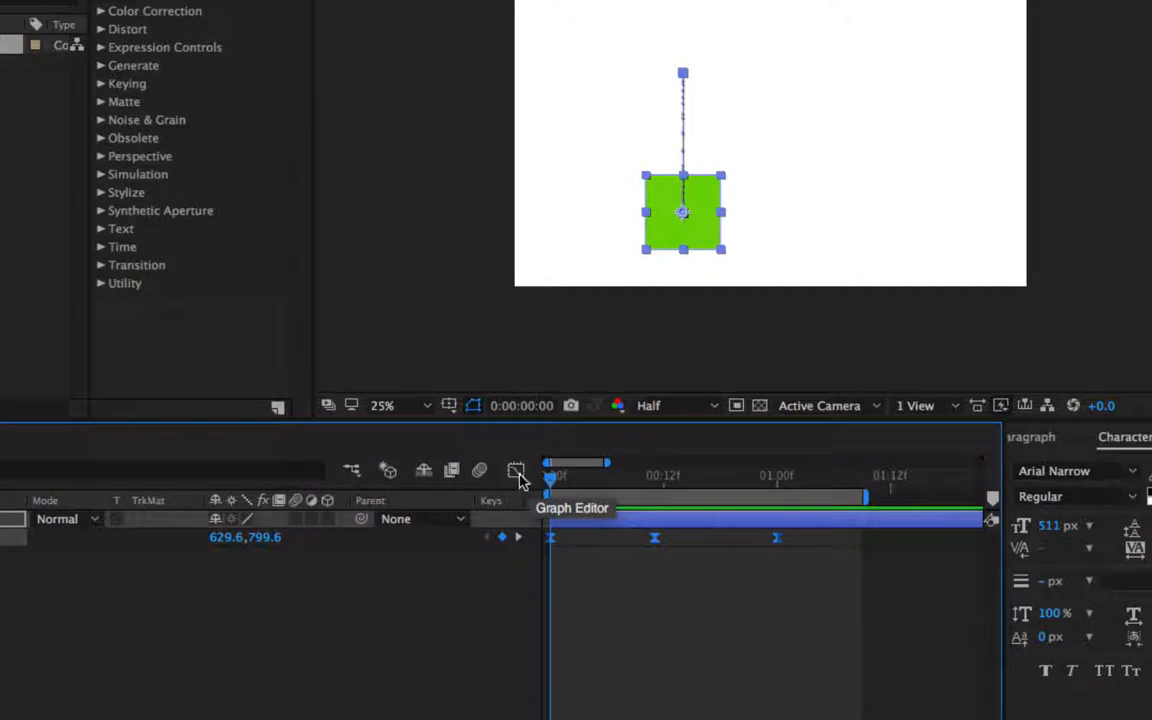
- Open the Graph Editor and inspect the position curve and its keyframes
{"action": "left_click", "coordinate": [512, 465]}
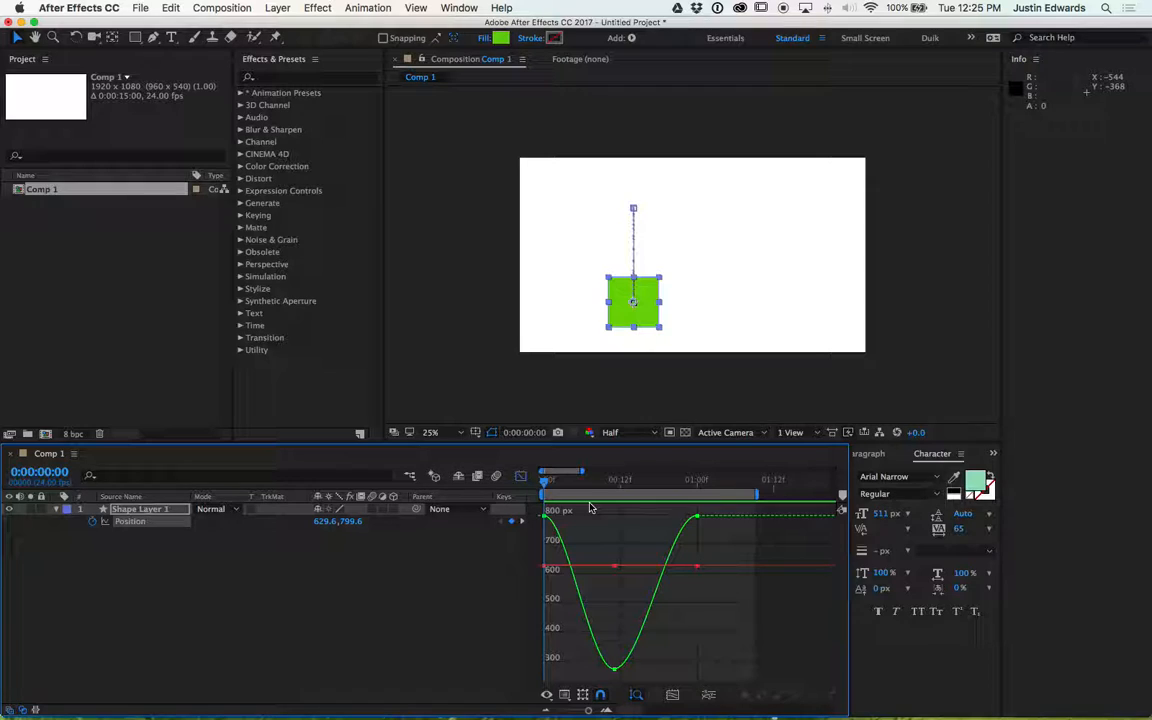
{"action": "left_click", "coordinate": [615, 669]}
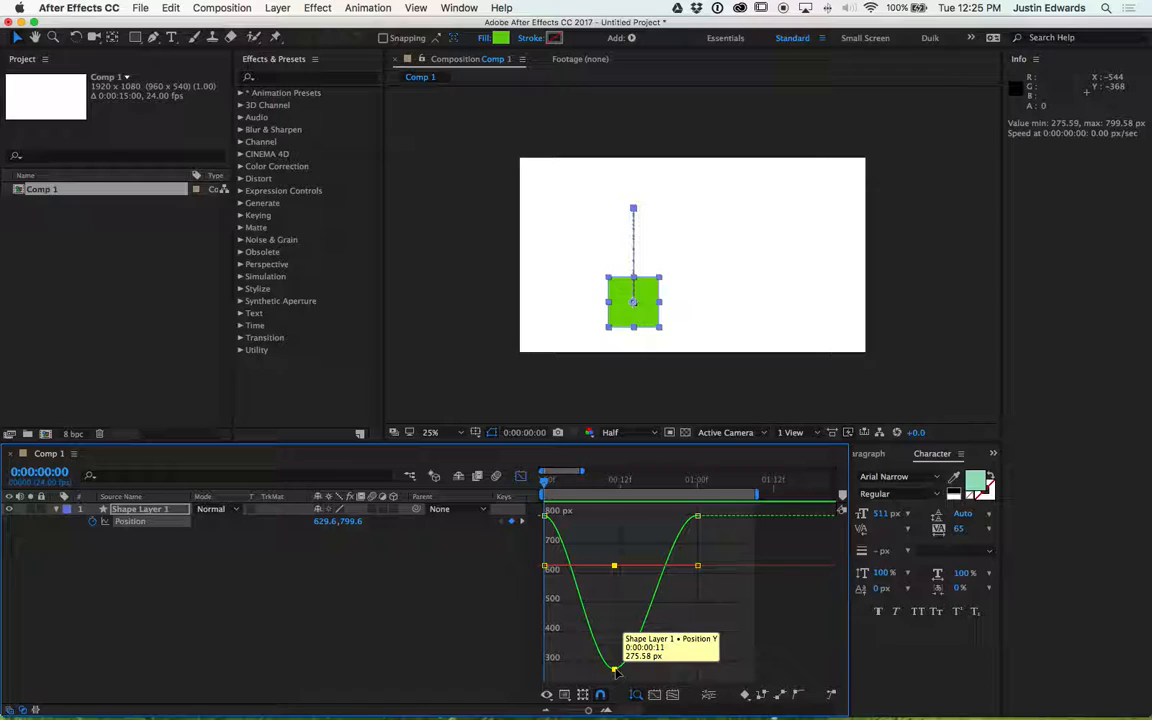
{"action": "left_click", "coordinate": [606, 595]}
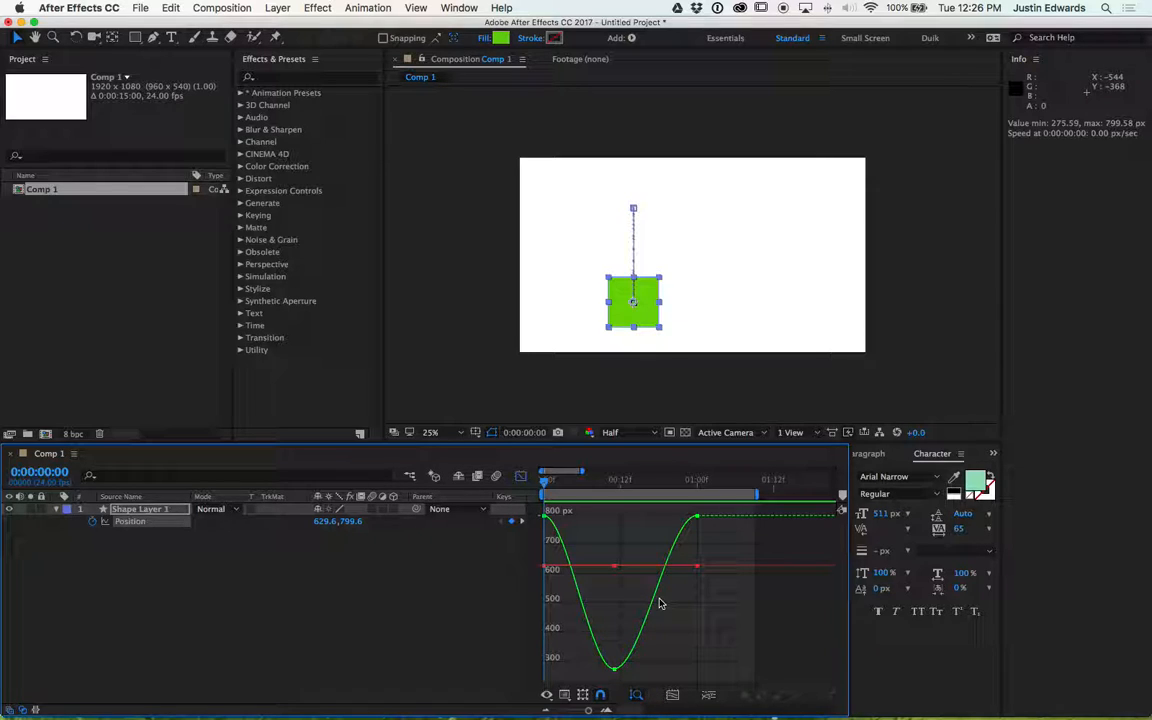
{"action": "key", "text": "="}
{"action": "key", "text": "-"}
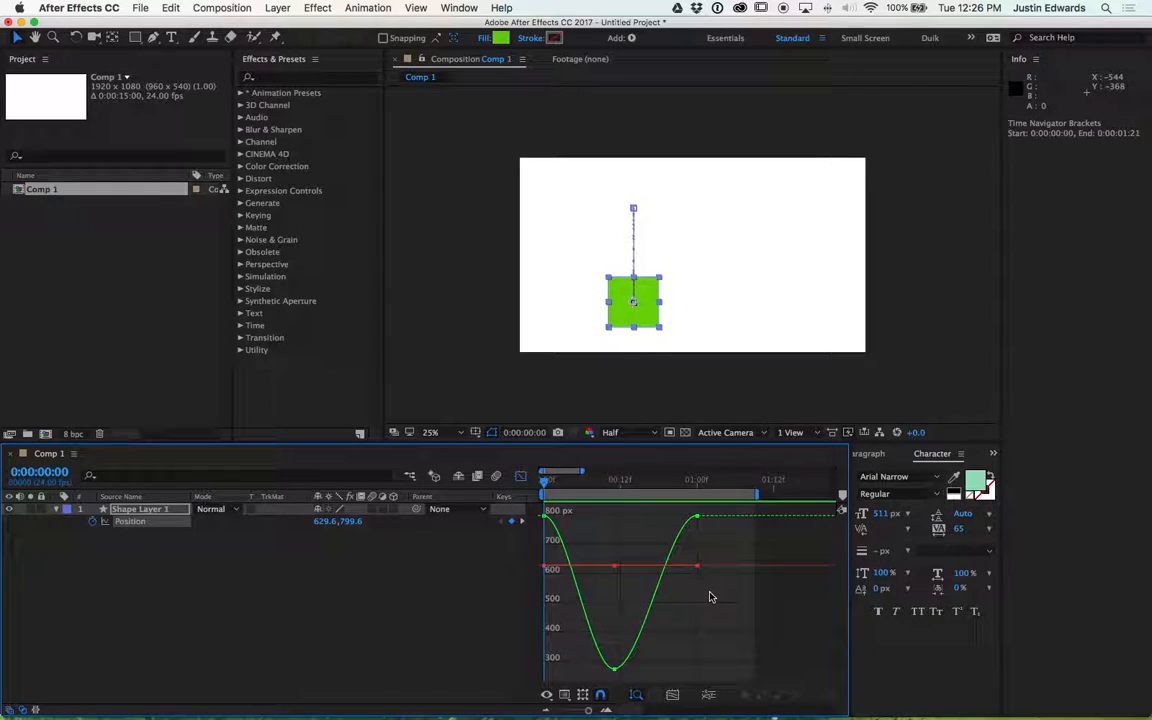
{"action": "left_click", "coordinate": [614, 668]}
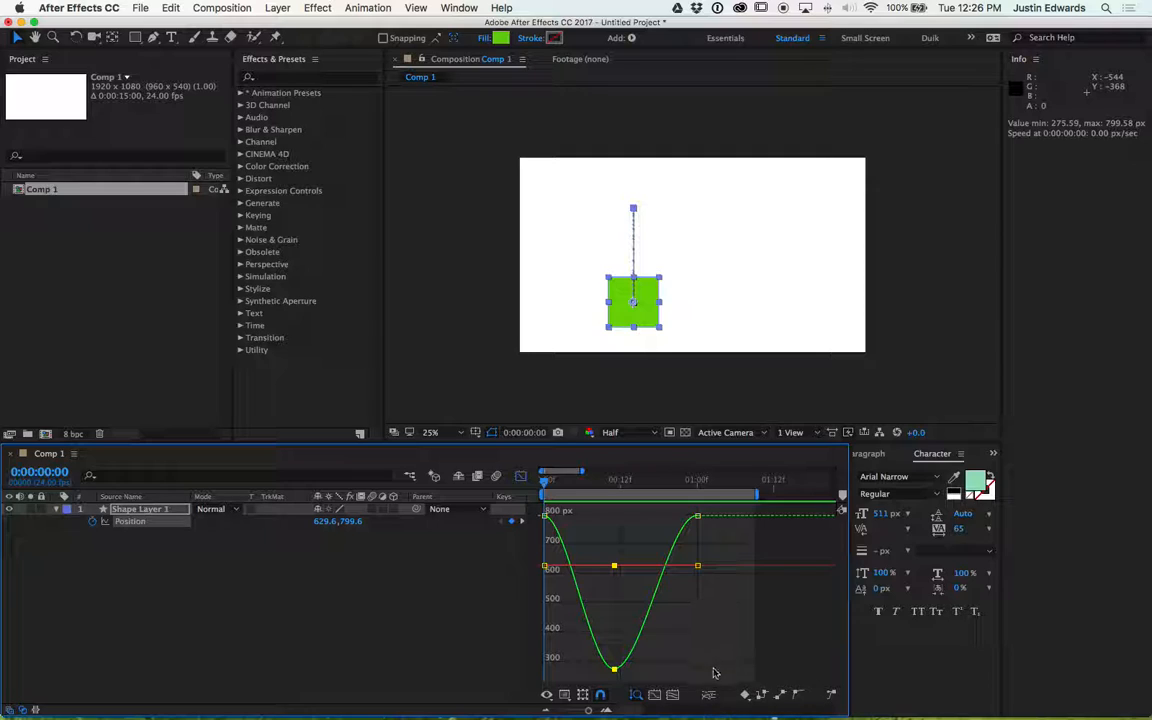
{"action": "left_click", "coordinate": [641, 668]}
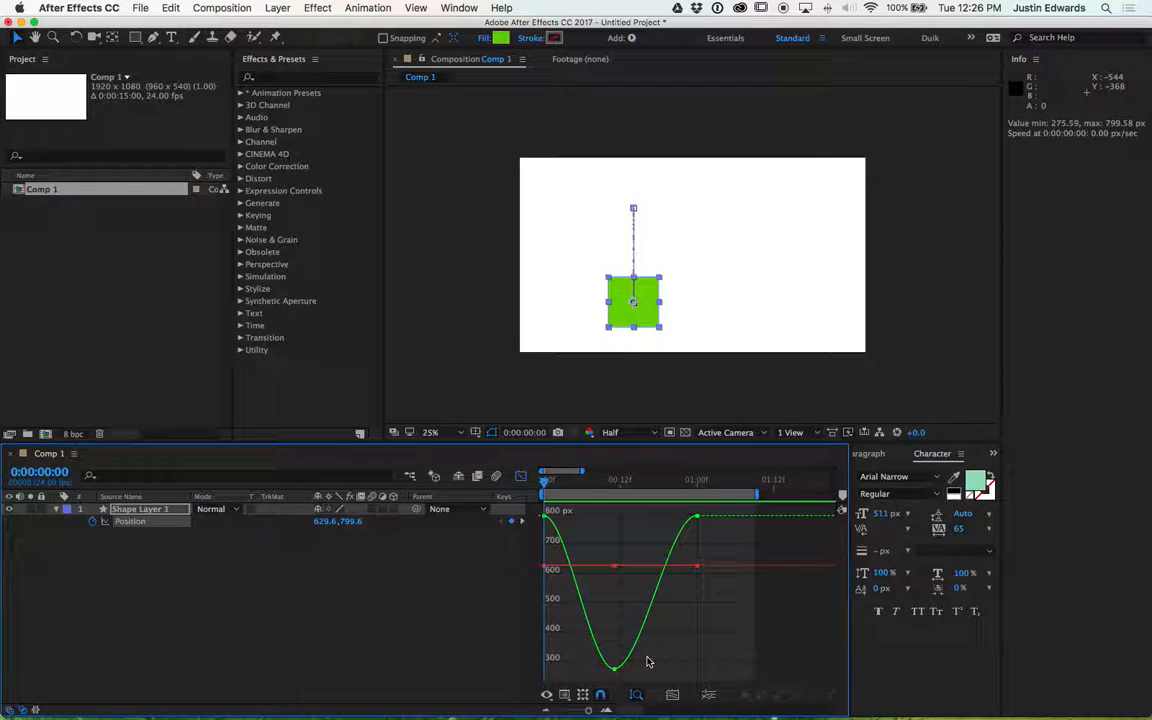
{"action": "mouse_move", "coordinate": [615, 669]}
{"action": "mouse_move", "coordinate": [548, 519]}
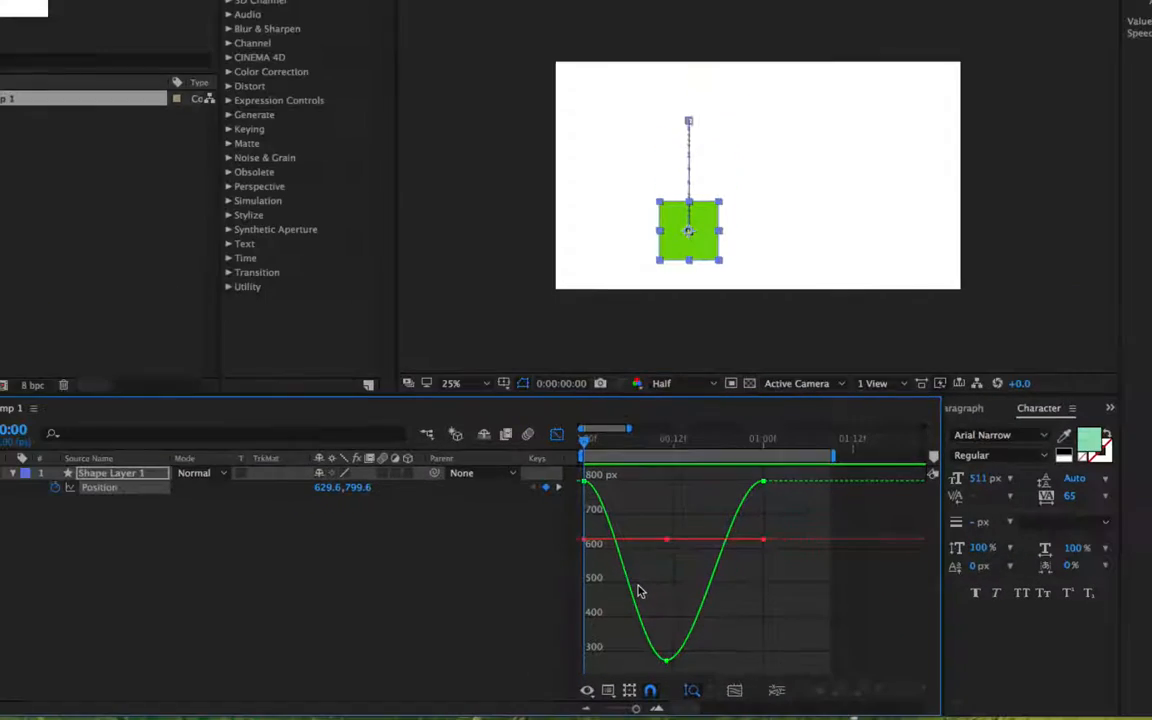
- Play back the animation and select the lowest keyframe on the position curve
{"action": "key", "text": "space"}
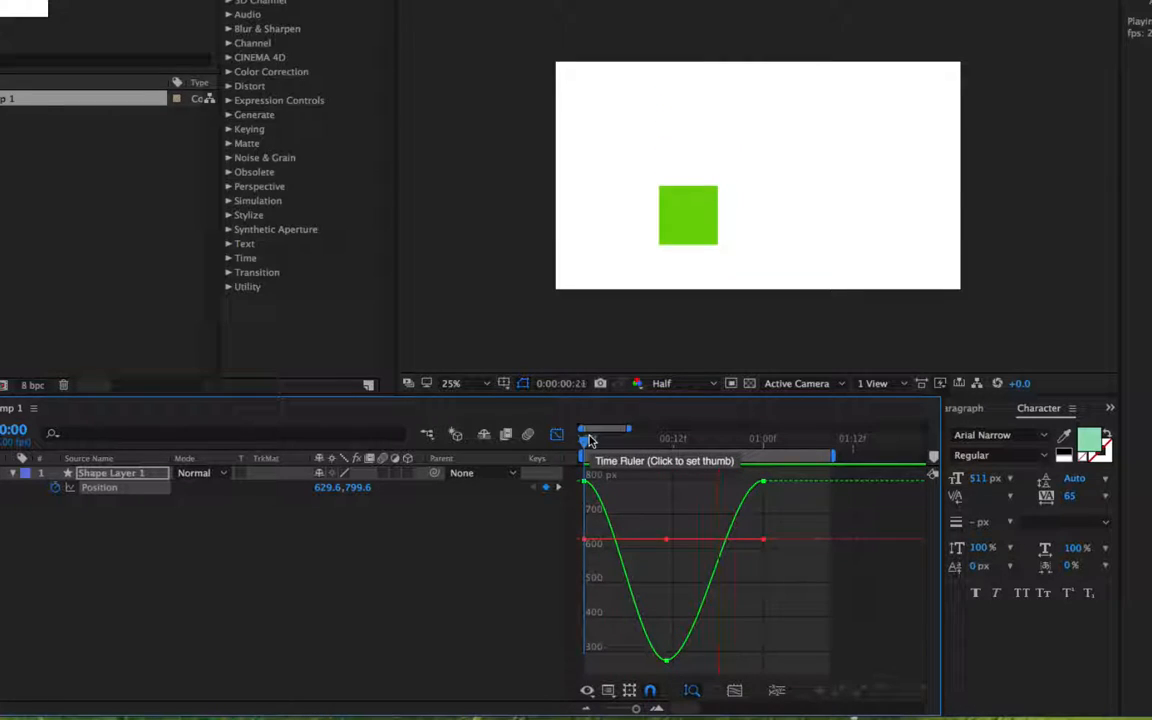
{"action": "key", "text": "space"}
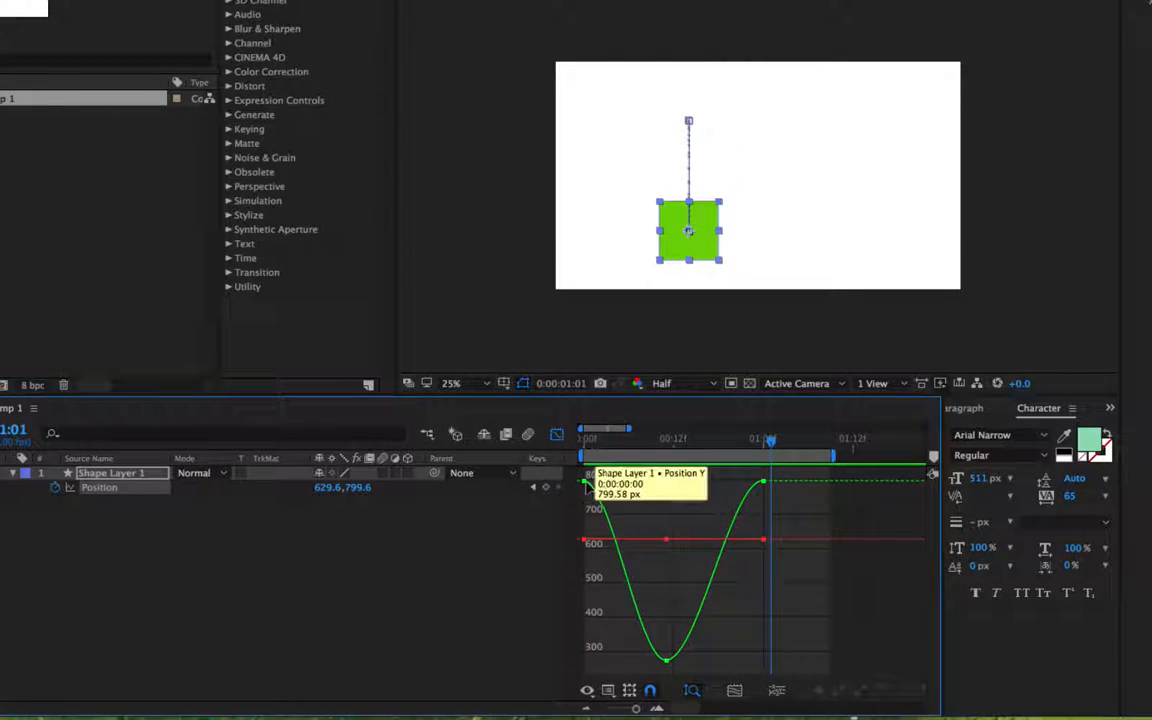
{"action": "mouse_move", "coordinate": [586, 483]}
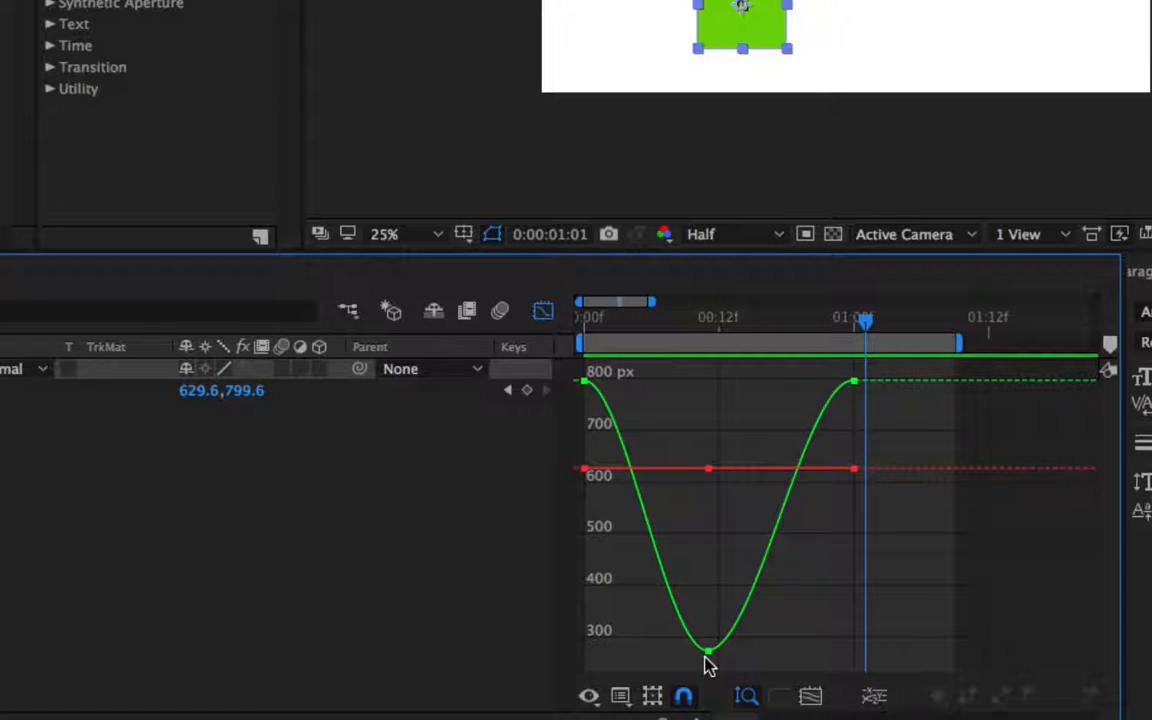
{"action": "left_click_drag", "start_coordinate": [706, 657], "coordinate": [708, 650]}
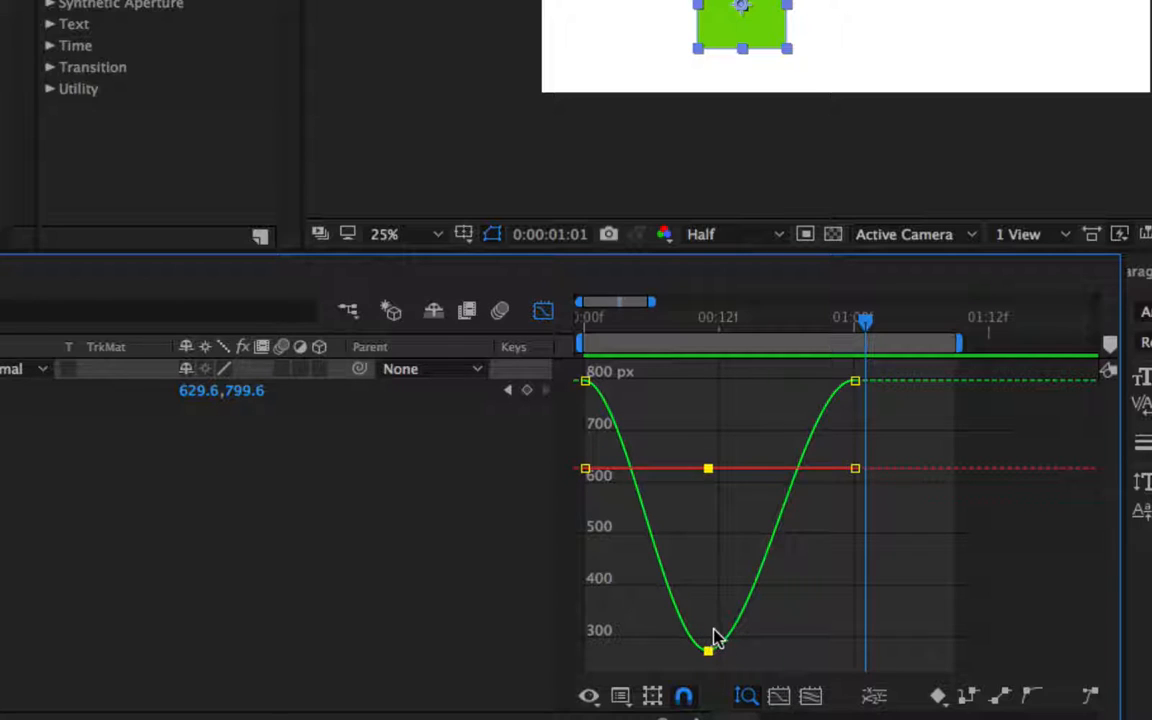
{"action": "left_click", "coordinate": [707, 651]}
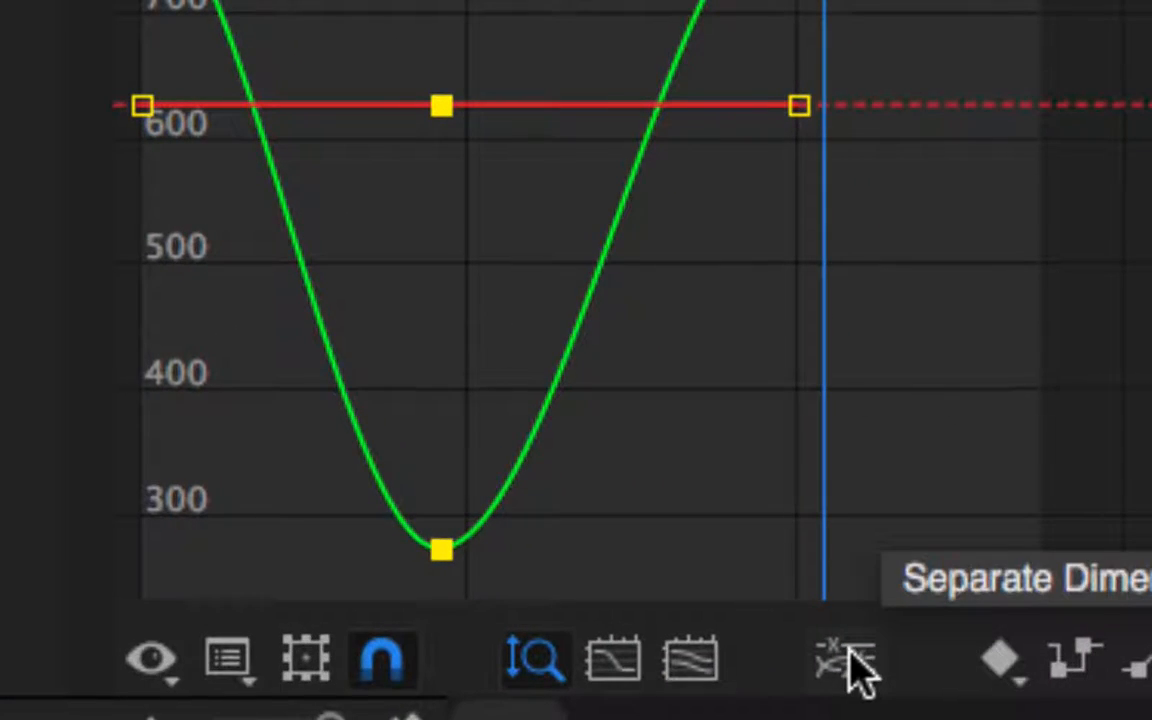
- Separate the position into X and Y dimensions and show the Y Position graph
{"action": "left_click", "coordinate": [848, 656]}
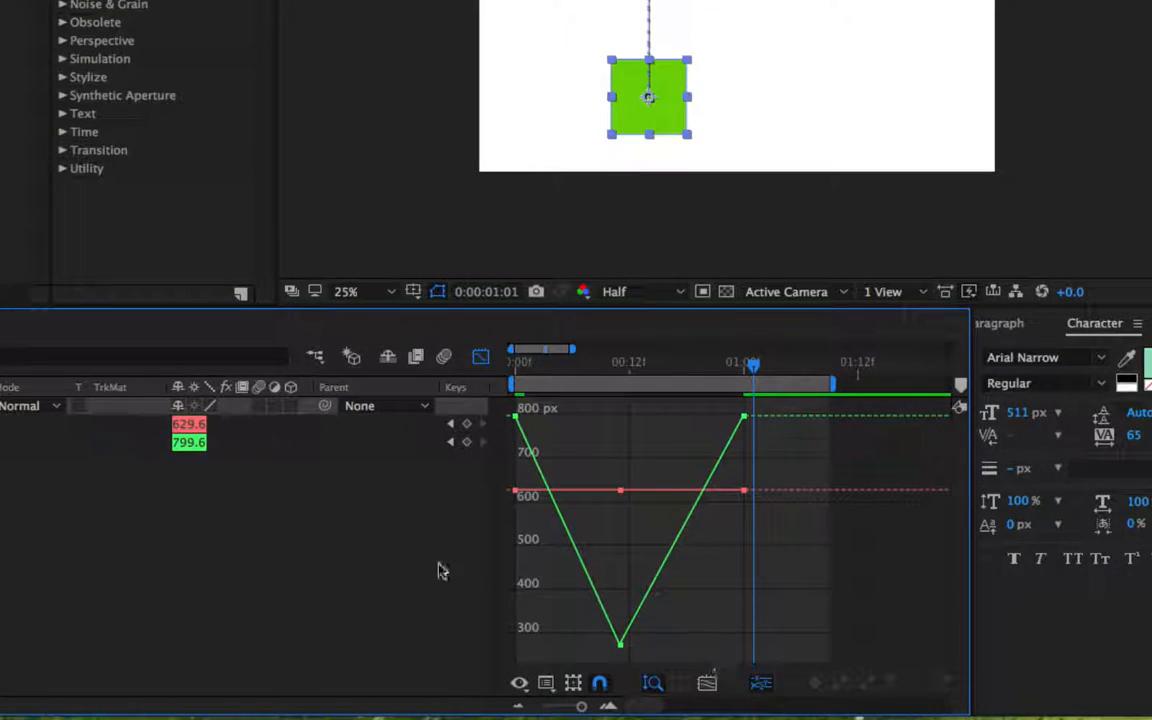
{"action": "left_click", "coordinate": [357, 563]}
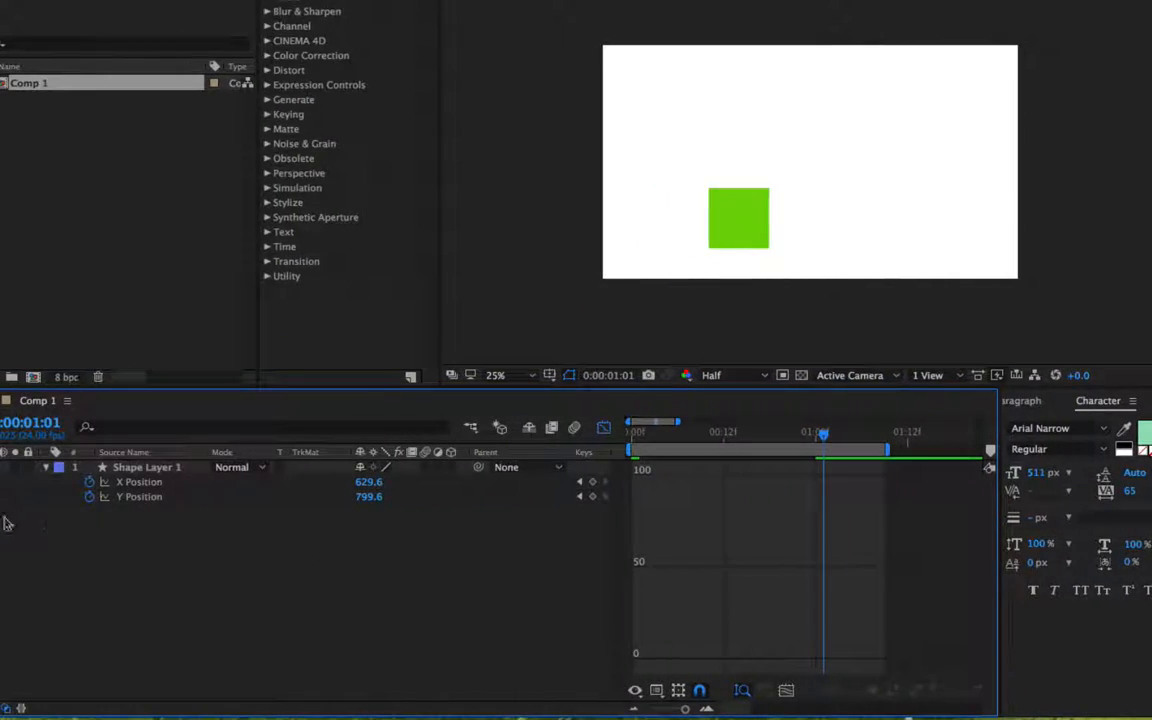
{"action": "left_click", "coordinate": [142, 497]}
- Close the Character and Paragraph panels to widen the timeline
{"action": "mouse_move", "coordinate": [716, 660]}
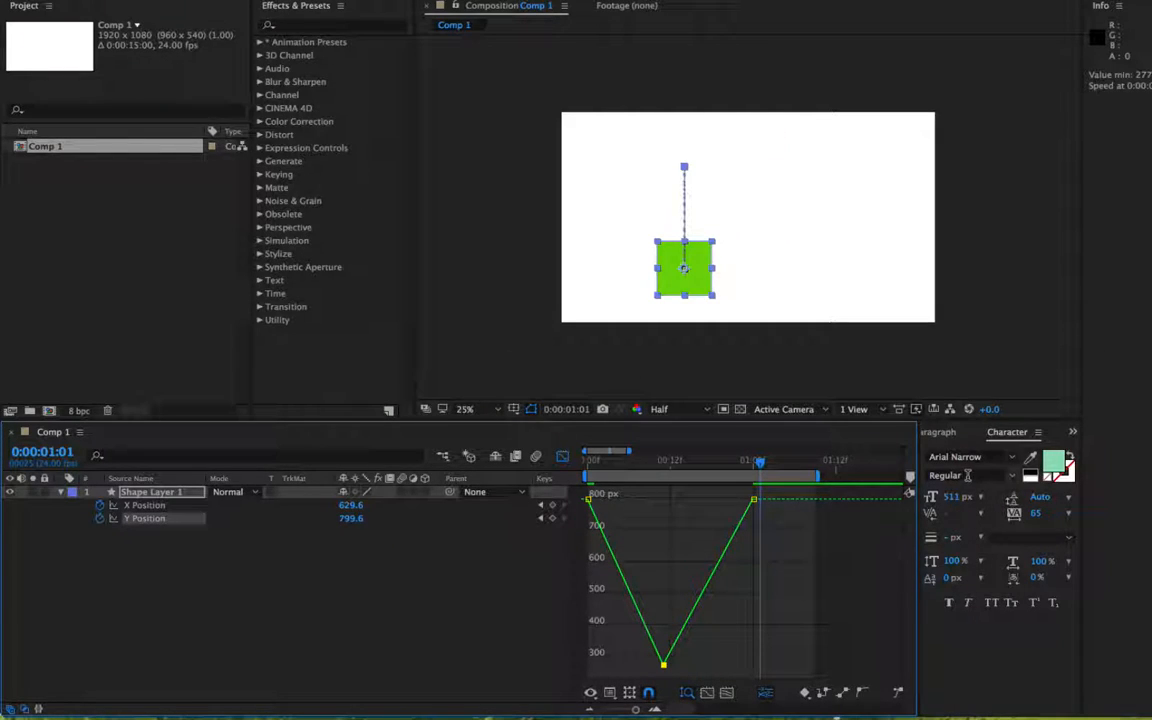
{"action": "left_click", "coordinate": [1037, 432]}
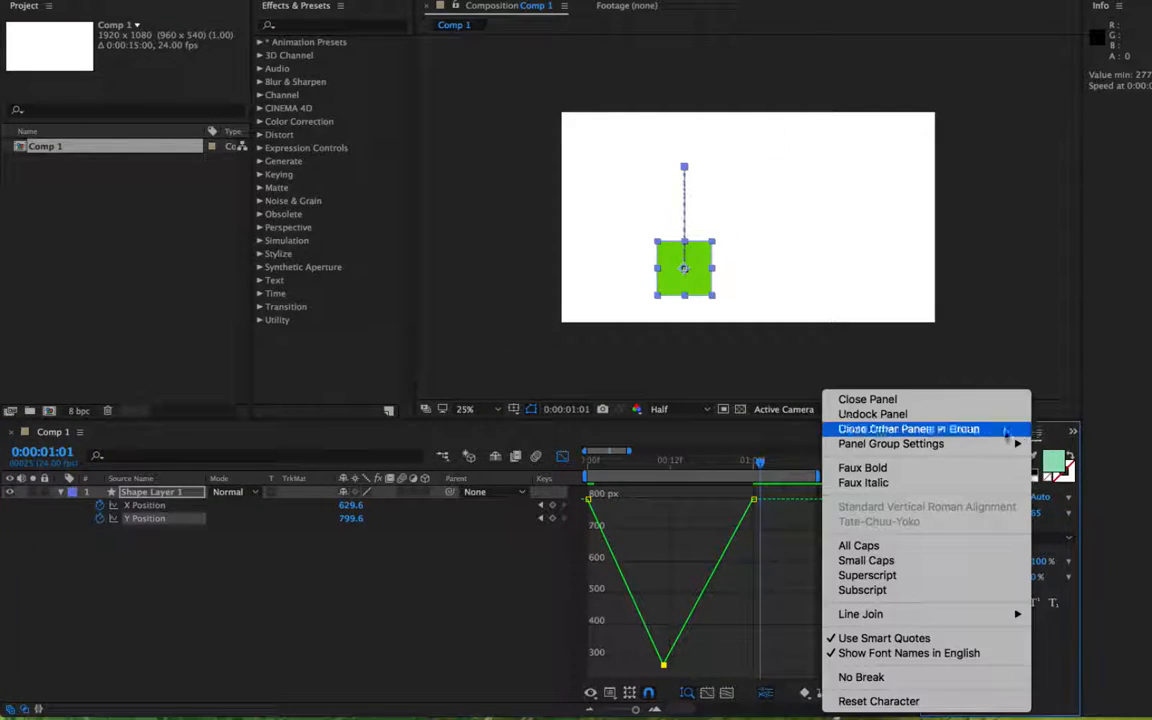
{"action": "left_click", "coordinate": [950, 401]}
{"action": "left_click", "coordinate": [981, 432]}
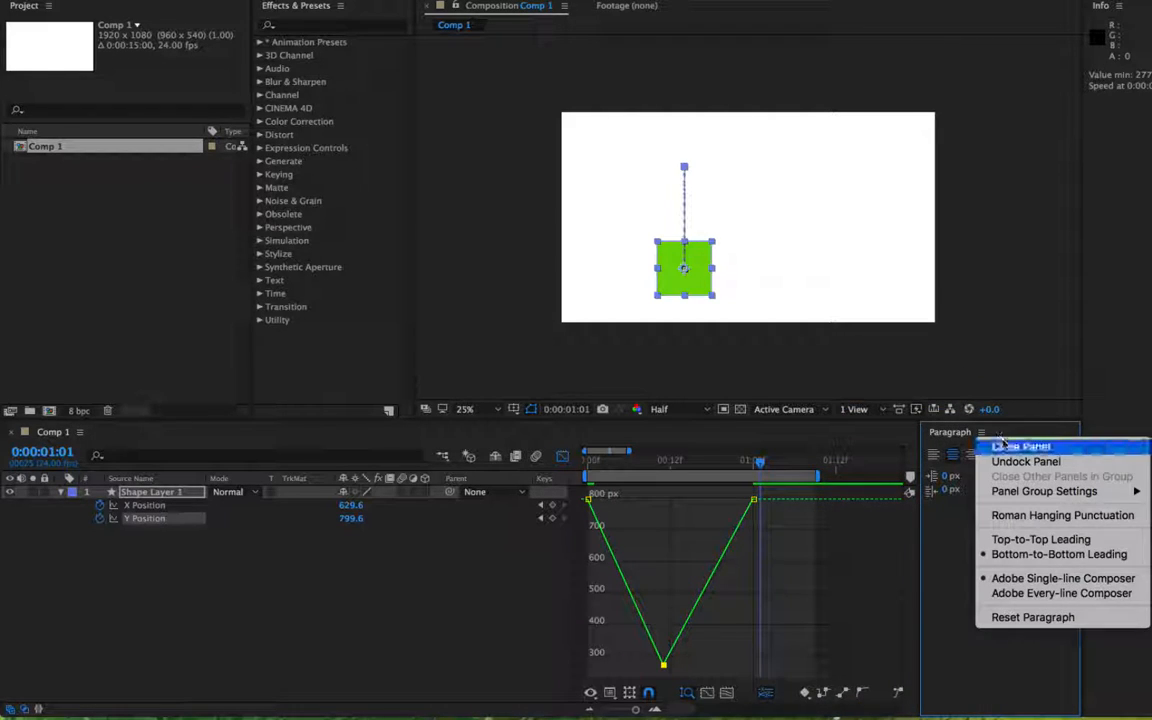
{"action": "left_click", "coordinate": [1006, 449]}
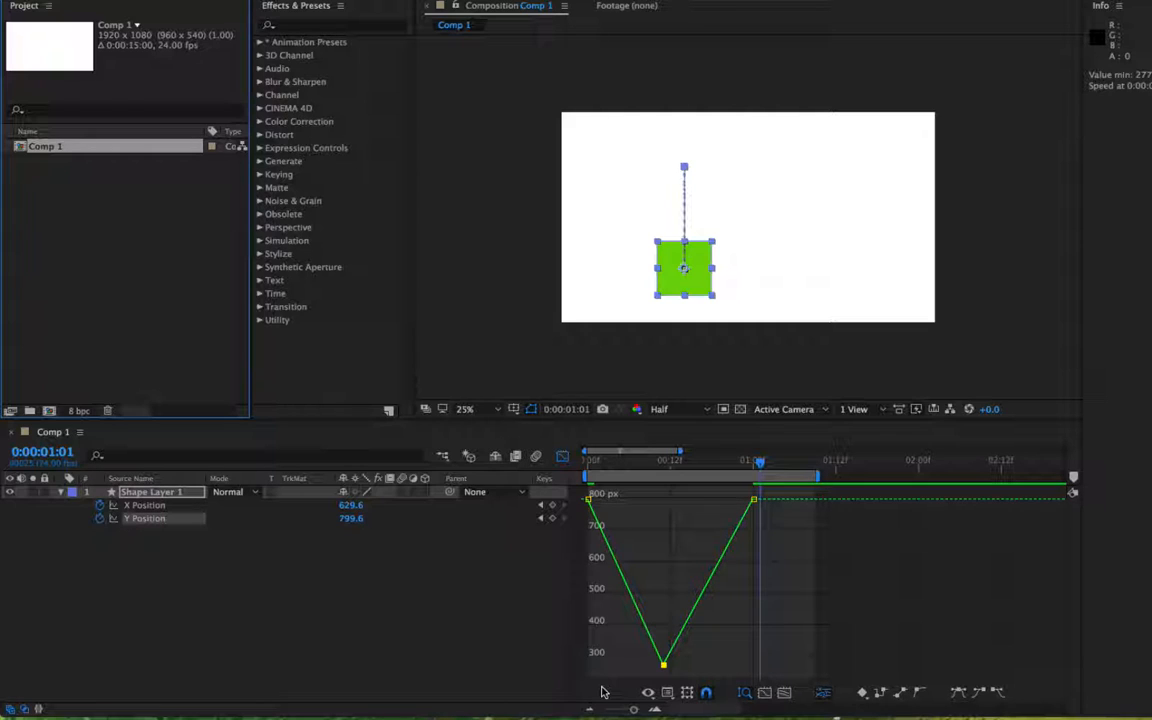
- Apply Easy Ease to the lowest Y Position keyframe and pull its Bezier handles outward
{"action": "left_click_drag", "start_coordinate": [697, 640], "coordinate": [638, 677]}
{"action": "key", "text": "F9"}
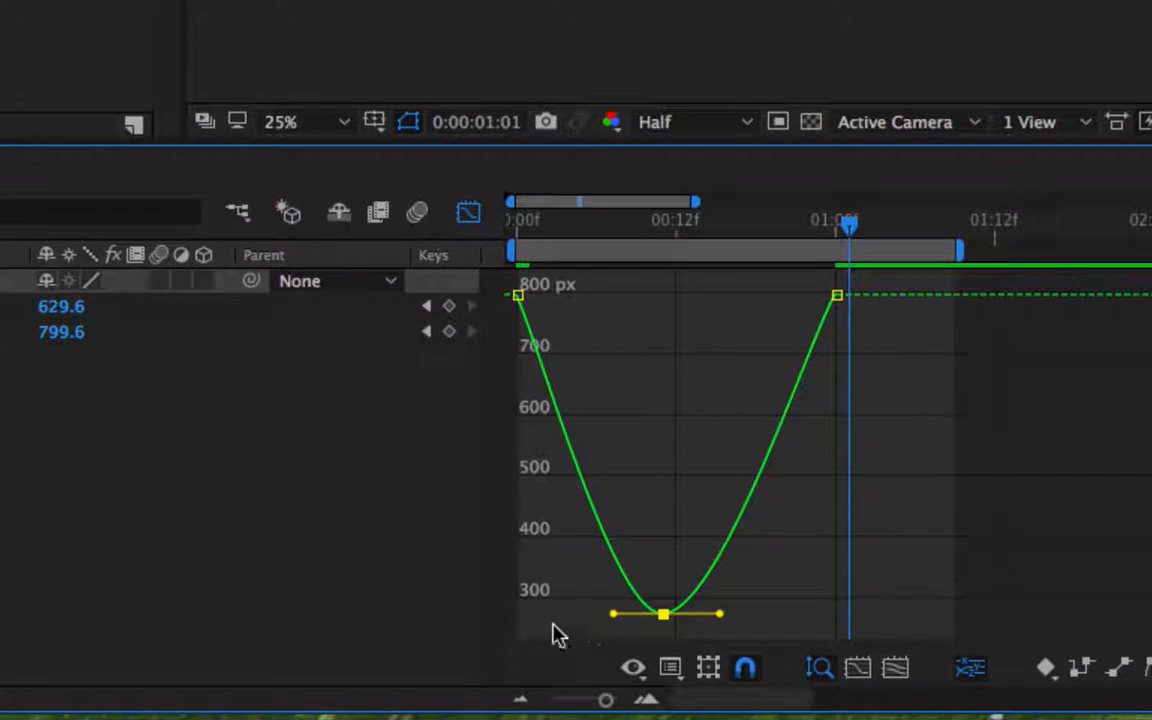
{"action": "left_click_drag", "start_coordinate": [611, 612], "coordinate": [565, 612]}
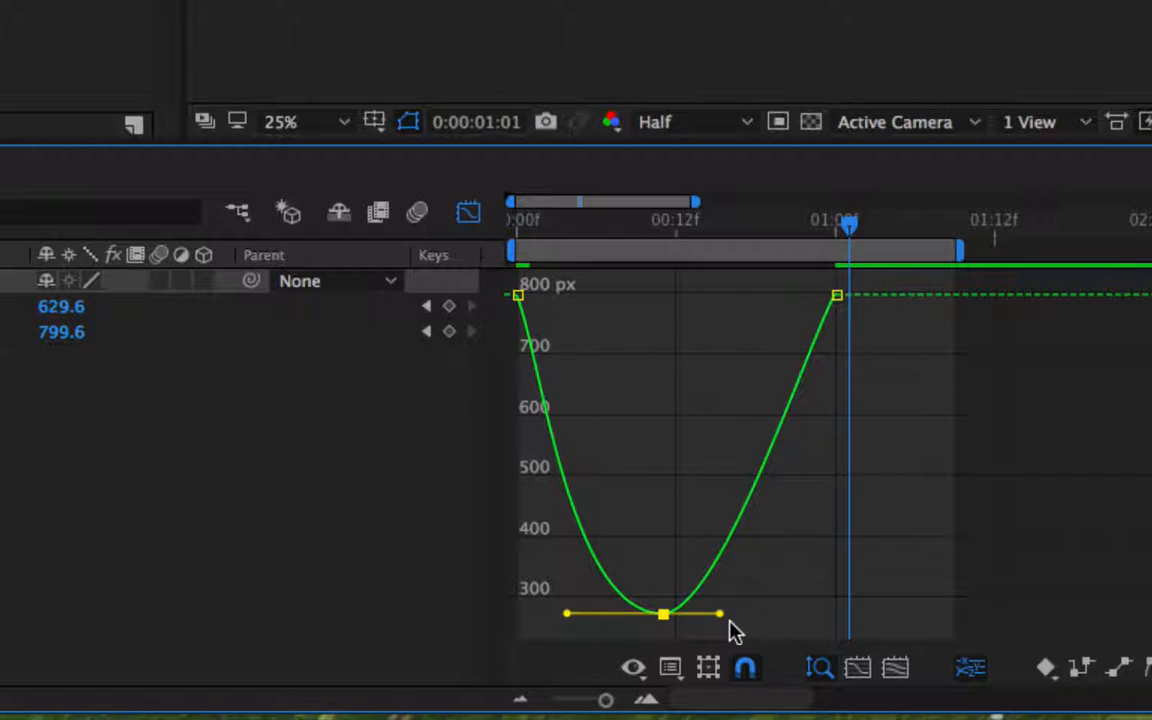
{"action": "left_click_drag", "start_coordinate": [720, 614], "coordinate": [776, 621]}
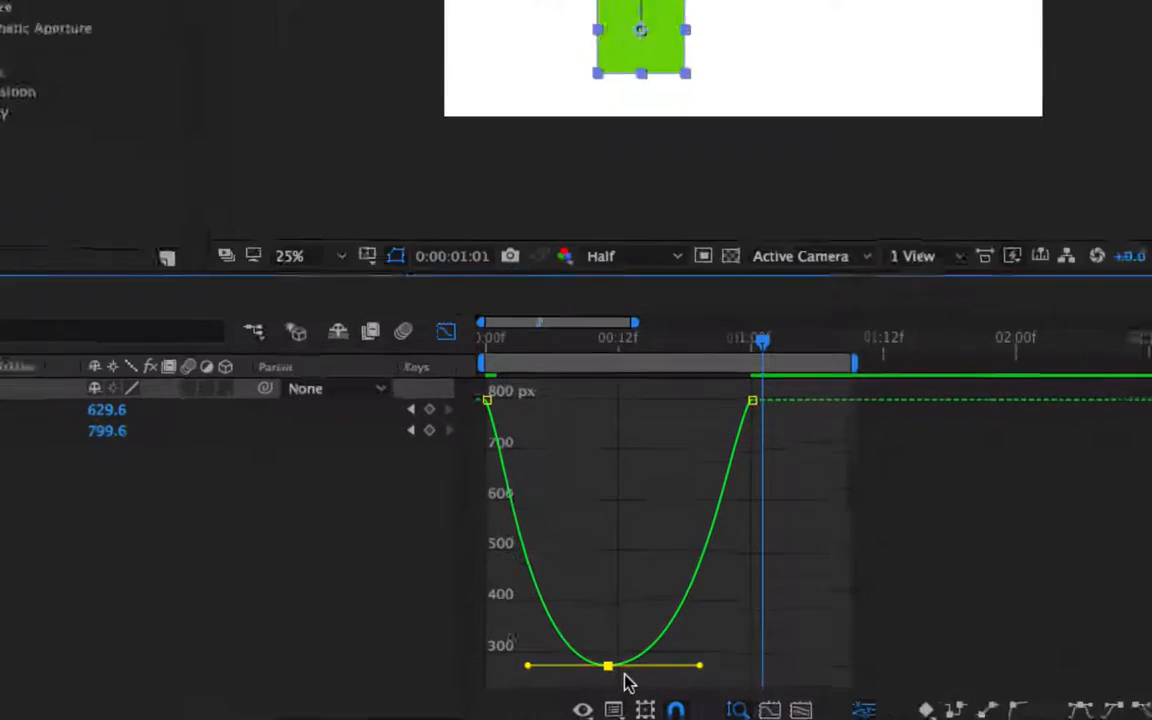
- Lengthen the lowest keyframe's Bezier handles further on both sides
{"action": "mouse_move", "coordinate": [615, 672]}
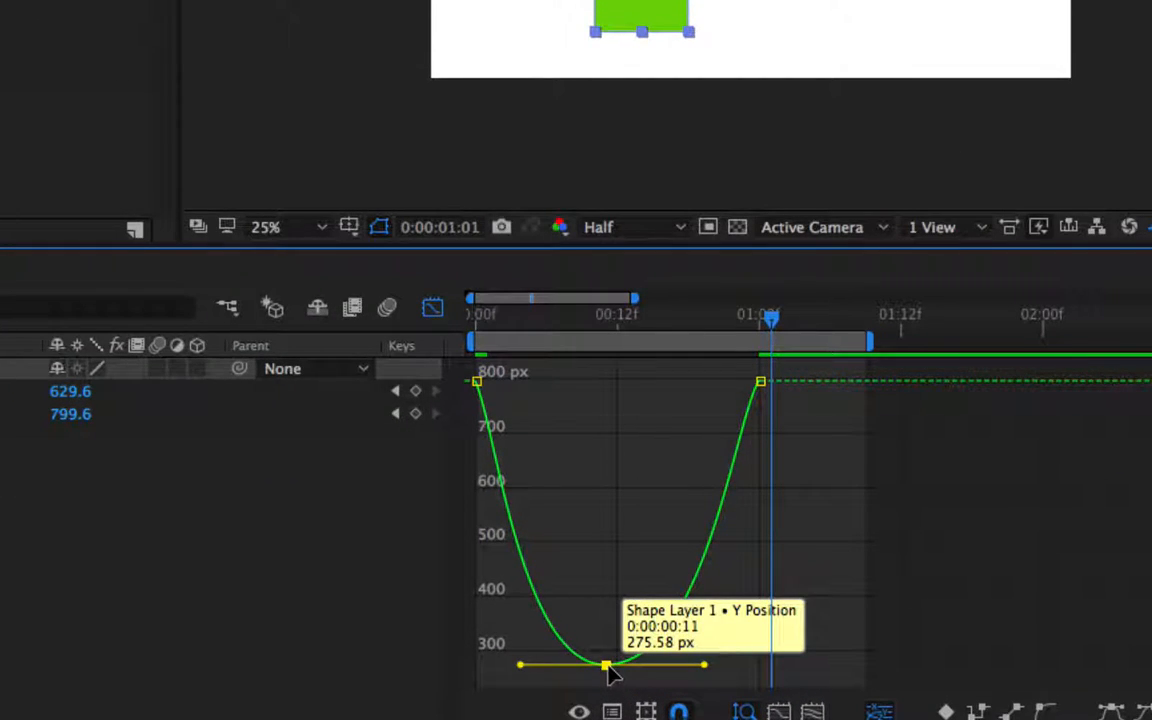
{"action": "left_click_drag", "start_coordinate": [607, 667], "coordinate": [606, 658]}
{"action": "left_click_drag", "start_coordinate": [524, 665], "coordinate": [502, 665]}
{"action": "left_click_drag", "start_coordinate": [705, 665], "coordinate": [729, 667]}
- Preview the animation with the adjusted Y Position curve and select the end keyframe
{"action": "key", "text": "space"}
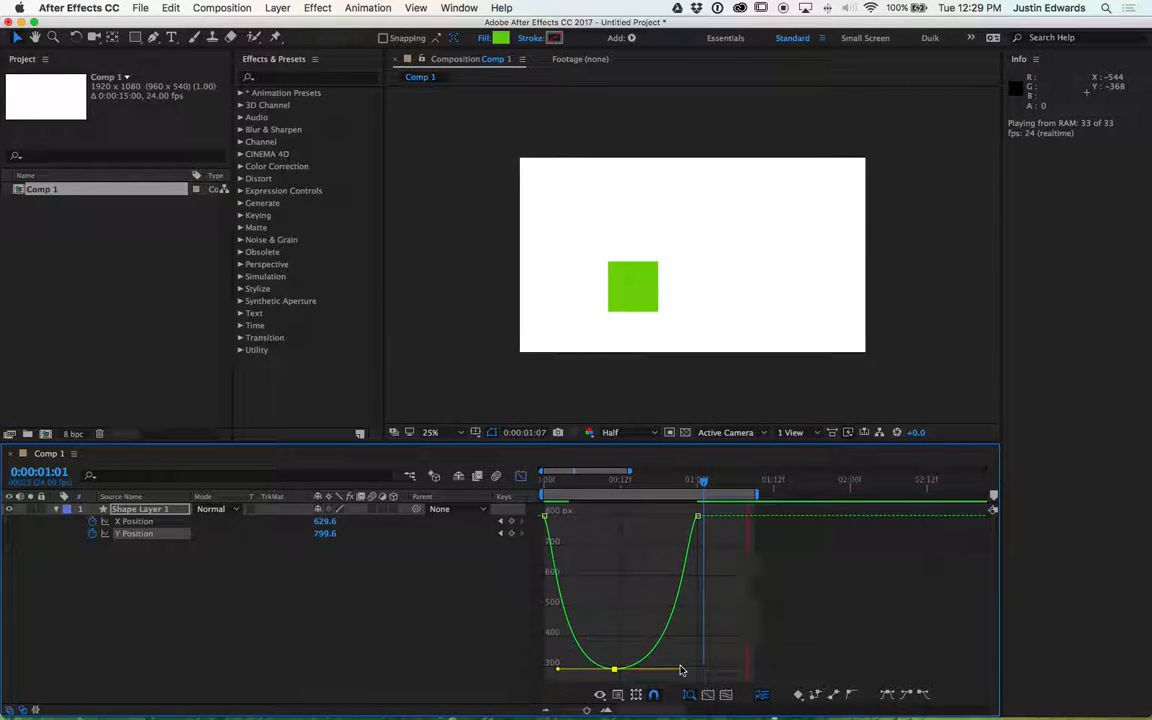
{"action": "key", "text": "space"}
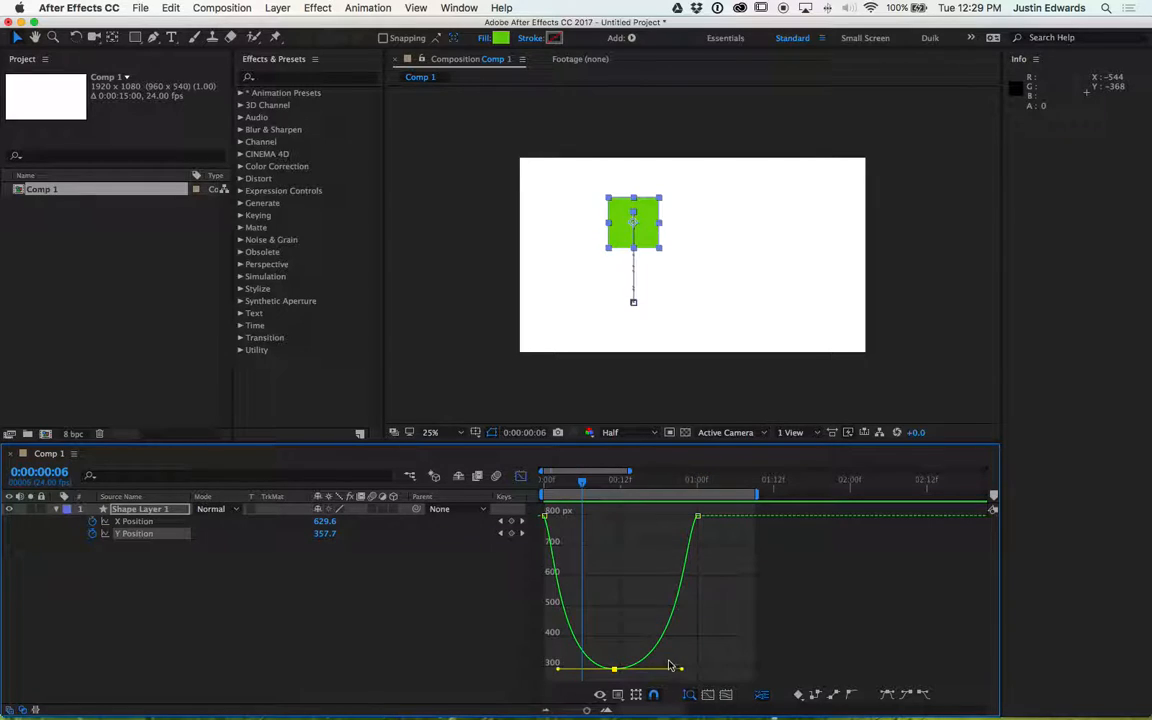
{"action": "left_click", "coordinate": [698, 518]}
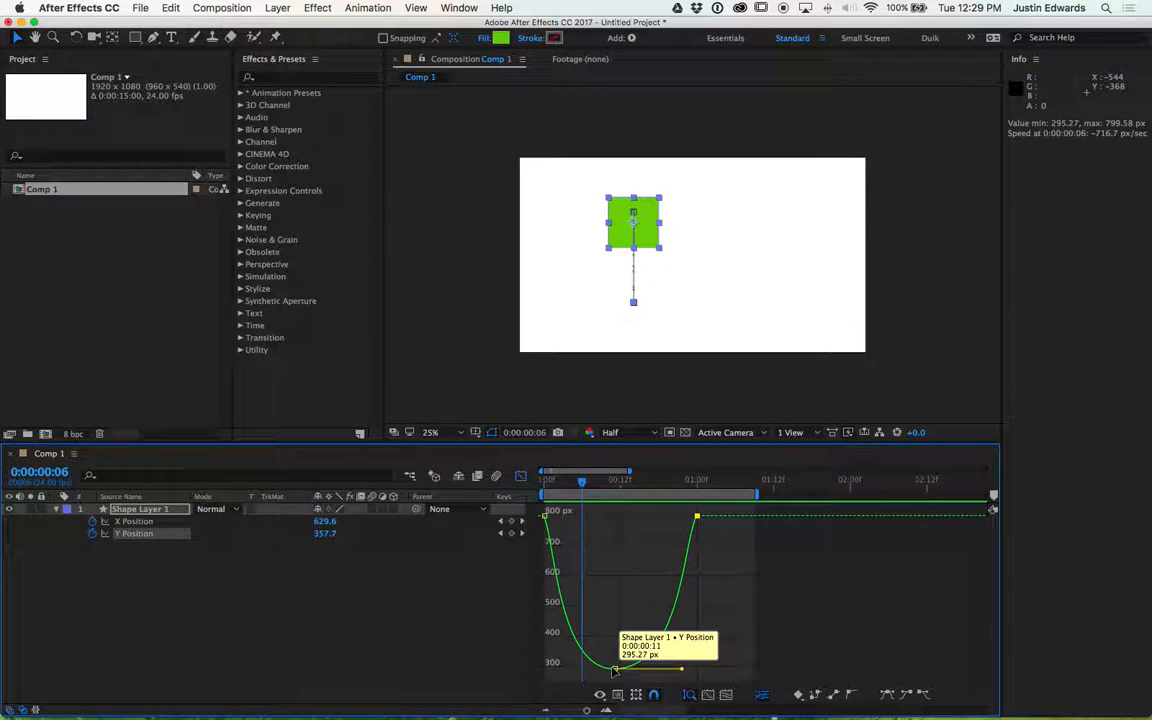
- Reshape the lowest Y Position keyframe's Bezier handles, tilting the right handle and then flattening and lengthening it
{"action": "left_click", "coordinate": [615, 669]}
{"action": "mouse_move", "coordinate": [681, 672]}
{"action": "left_mouse_down"}
{"action": "mouse_move", "coordinate": [648, 672]}
{"action": "mouse_move", "coordinate": [700, 676]}
{"action": "left_mouse_up"}
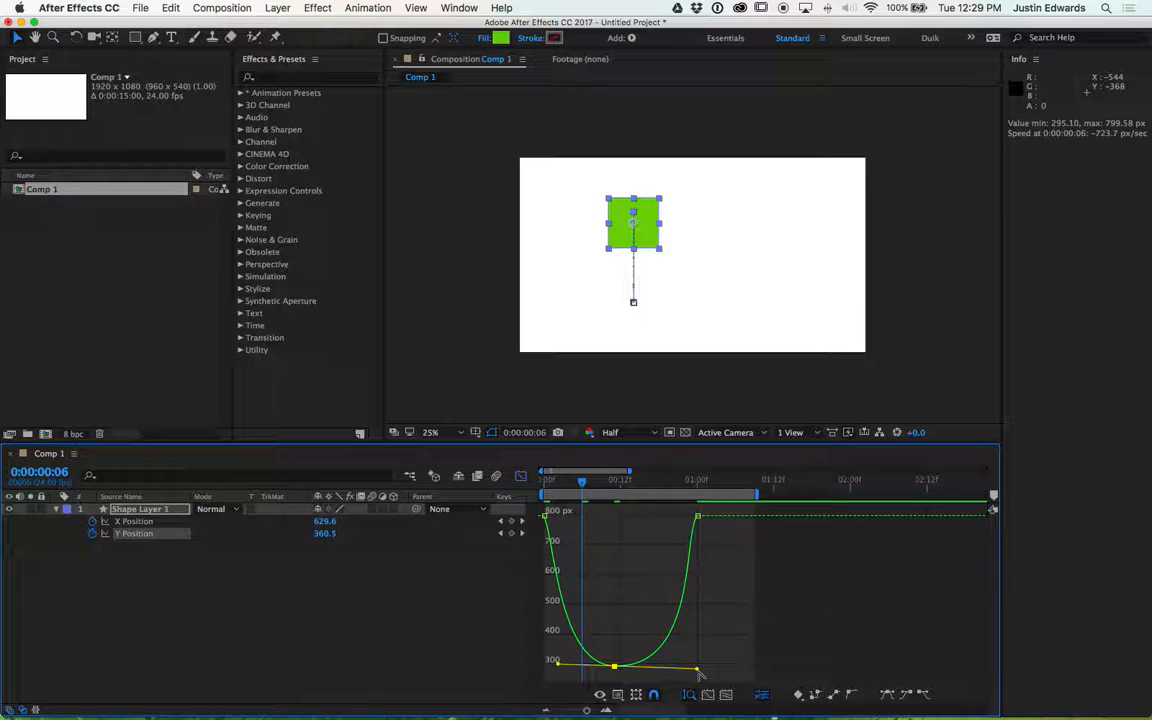
{"action": "left_click_drag", "start_coordinate": [698, 672], "coordinate": [650, 629]}
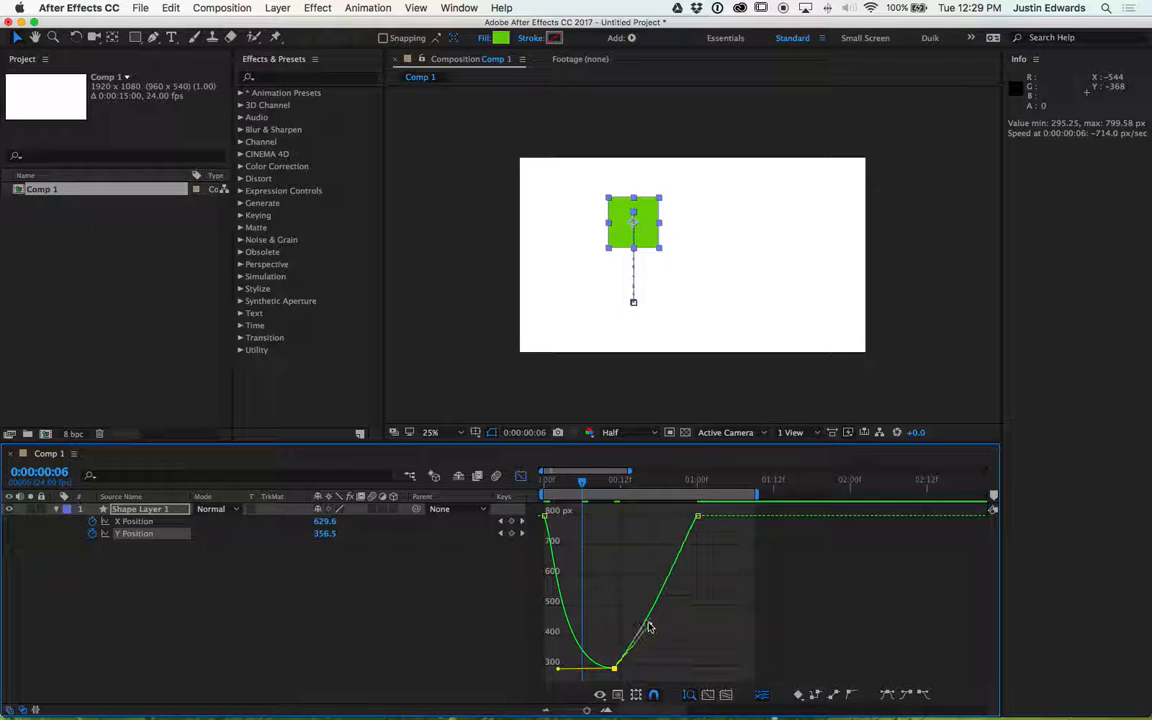
{"action": "left_click_drag", "start_coordinate": [665, 672], "coordinate": [715, 677]}
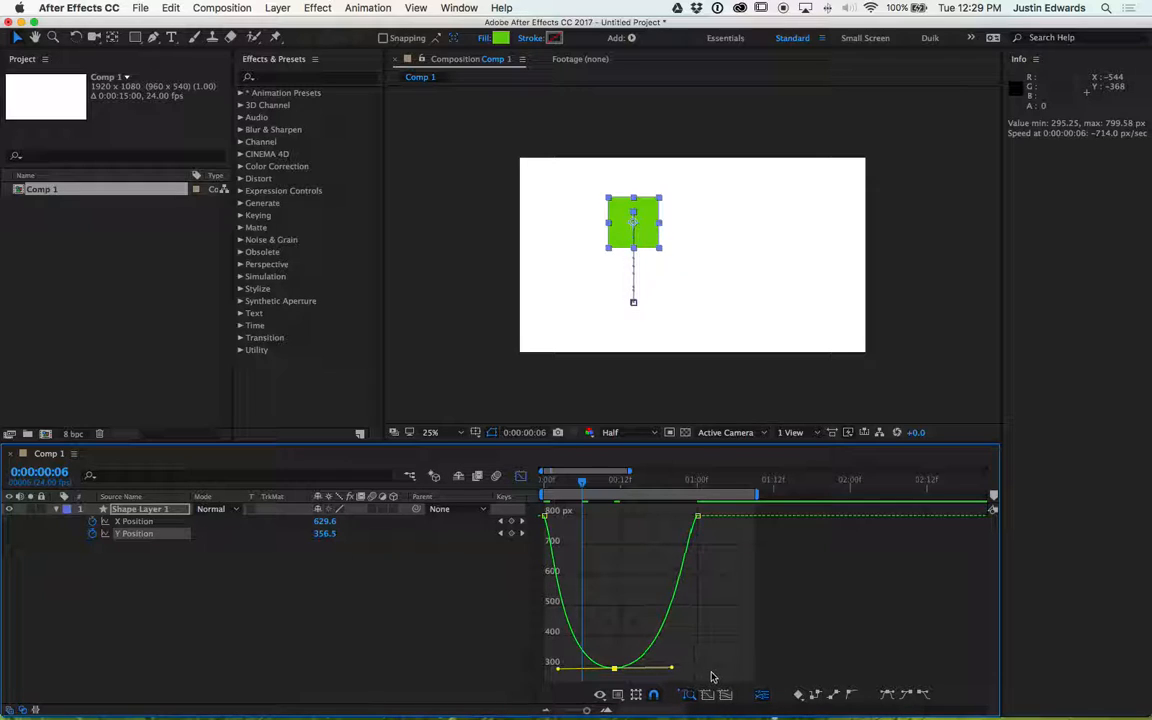
{"action": "mouse_move", "coordinate": [558, 668]}
{"action": "left_mouse_down"}
{"action": "mouse_move", "coordinate": [560, 650]}
{"action": "mouse_move", "coordinate": [566, 667]}
{"action": "mouse_move", "coordinate": [589, 669]}
{"action": "mouse_move", "coordinate": [563, 672]}
{"action": "left_mouse_up"}
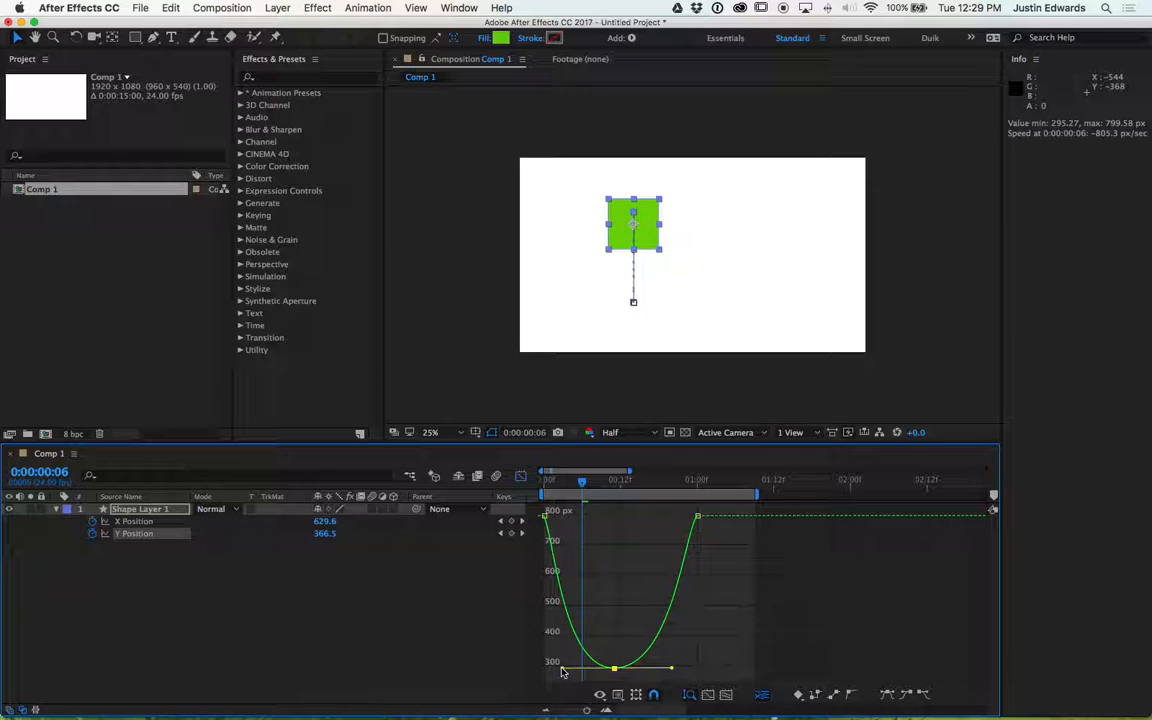
- Reapply Easy Ease to the lowest Y Position keyframe
{"action": "left_click", "coordinate": [615, 674]}
{"action": "left_click", "coordinate": [615, 669]}
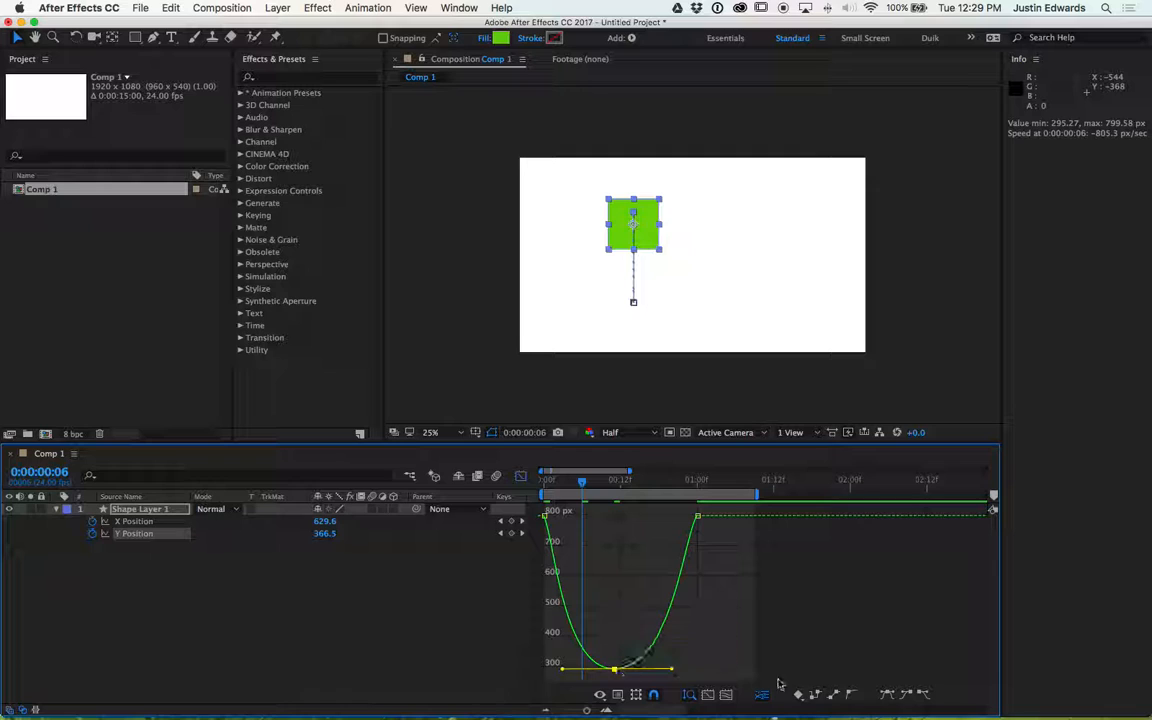
{"action": "left_click", "coordinate": [886, 696]}
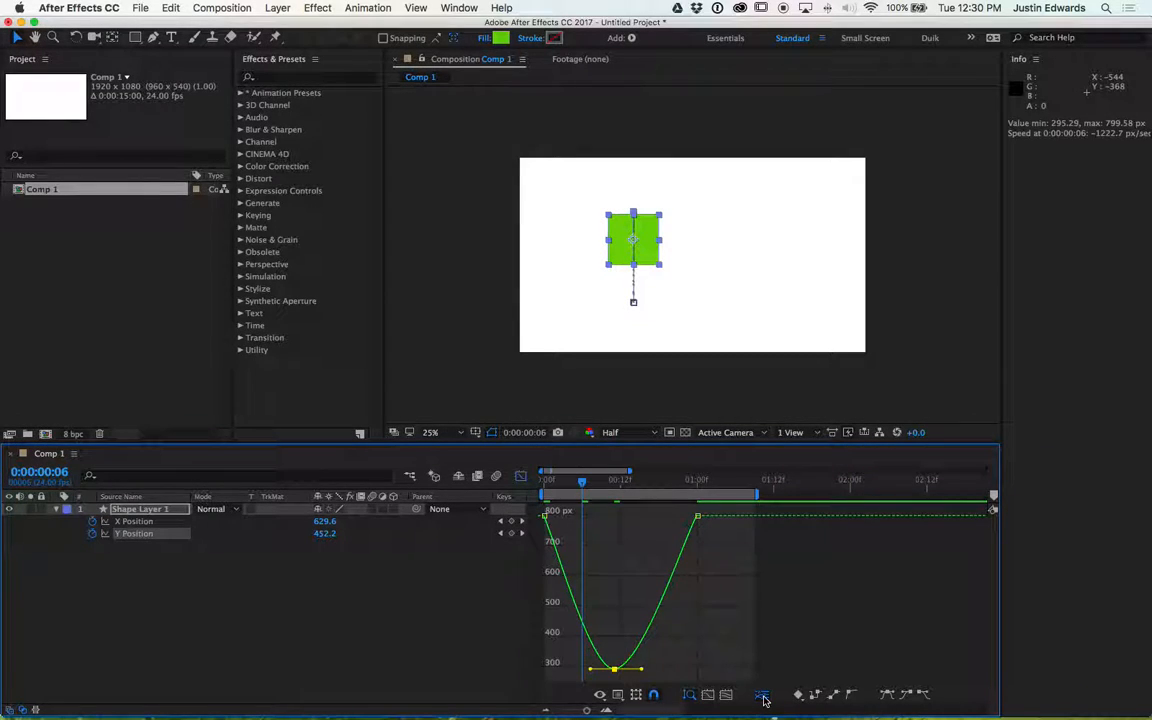
- Preview the animation and stretch the lowest keyframe's Bezier handles outward on both sides
{"action": "key", "text": "space"}
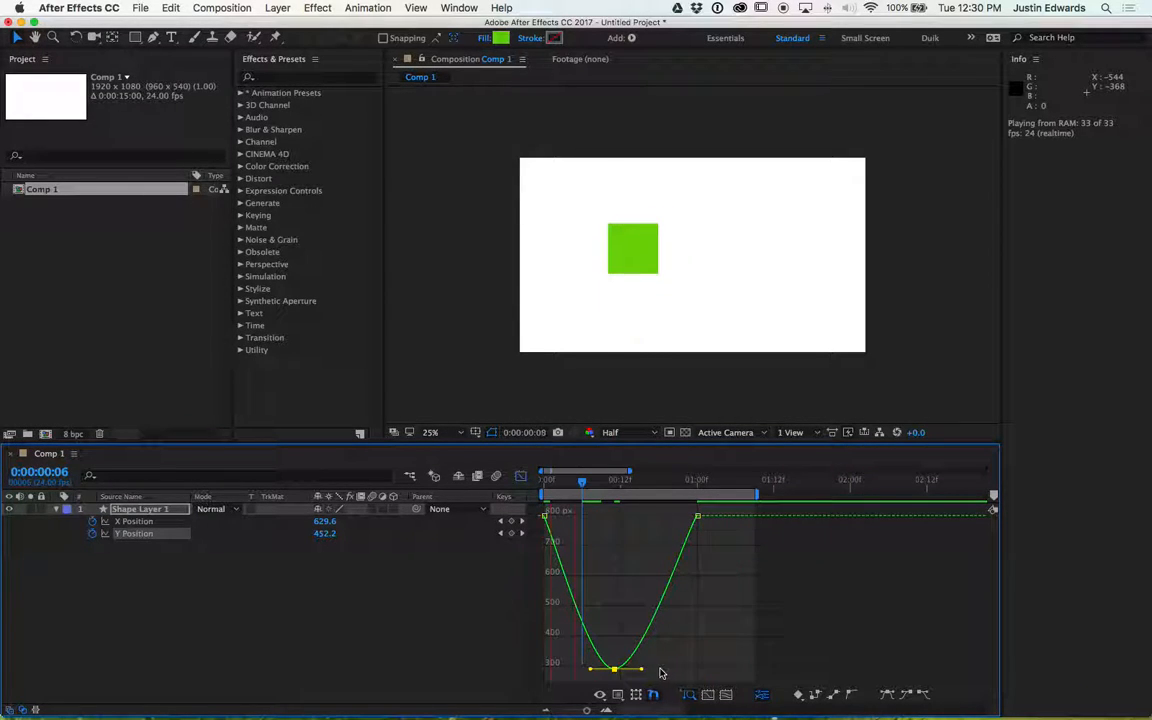
{"action": "key", "text": "space"}
{"action": "left_click_drag", "start_coordinate": [641, 670], "coordinate": [697, 670]}
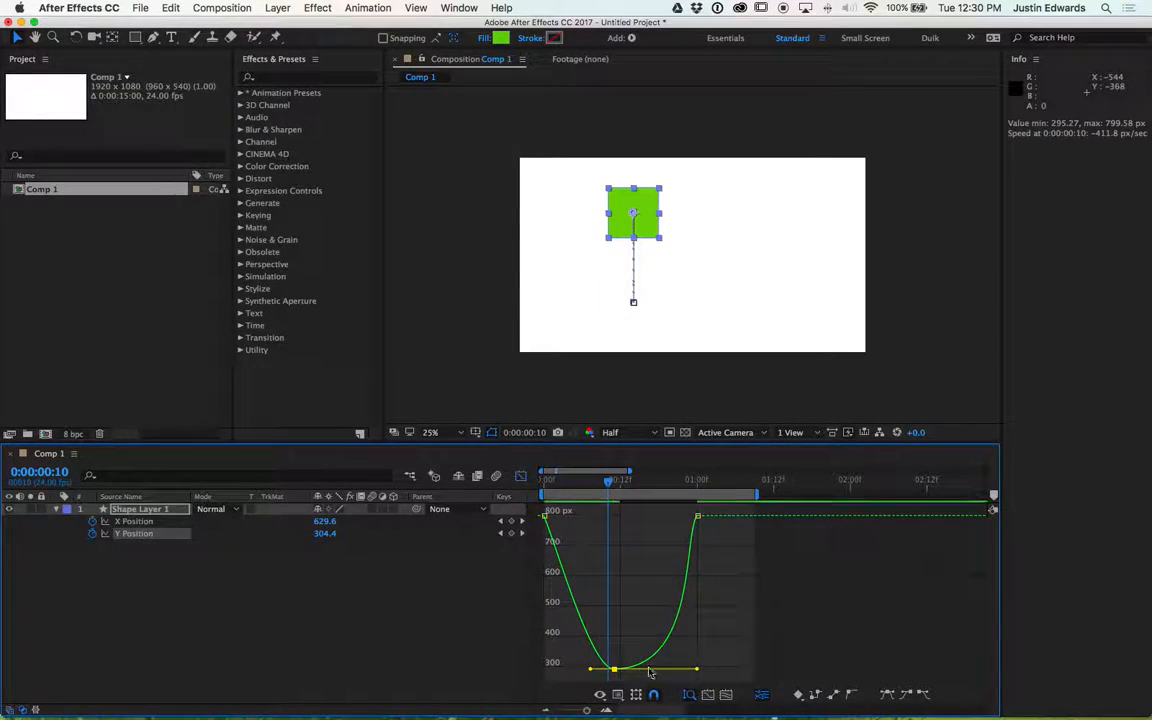
{"action": "left_click_drag", "start_coordinate": [590, 670], "coordinate": [528, 663]}
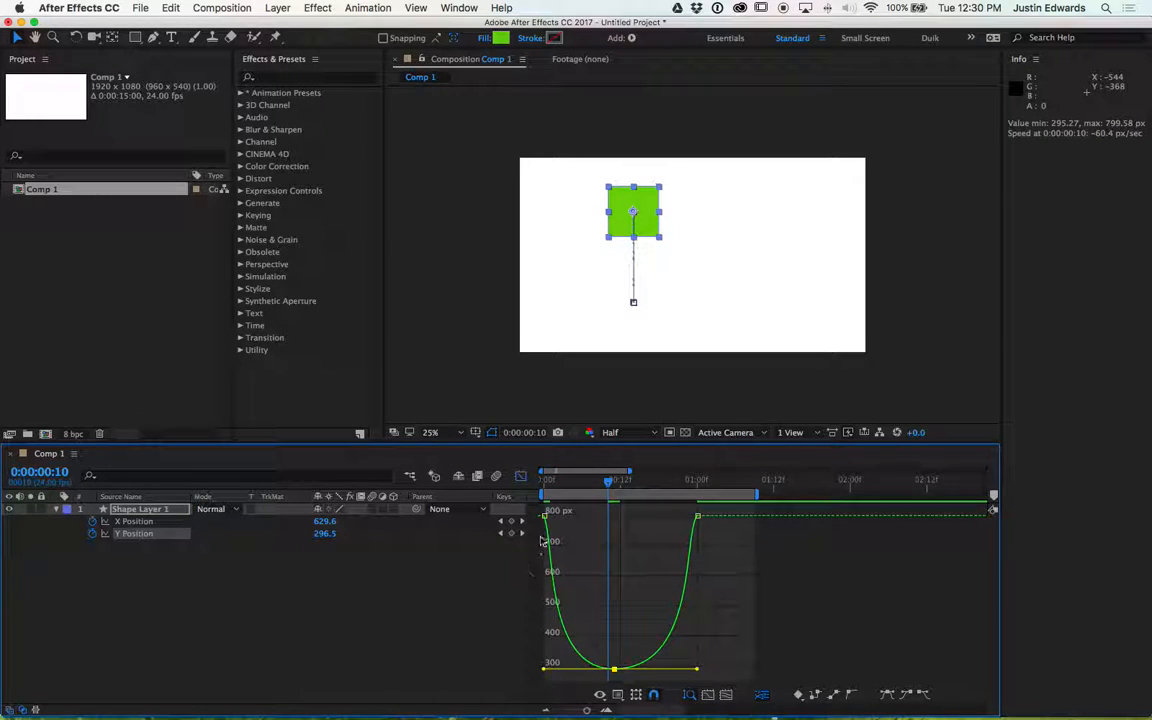
- Apply Easy Ease to the first Y Position keyframe and angle its outgoing handle downward
{"action": "left_click", "coordinate": [545, 516]}
{"action": "left_click", "coordinate": [887, 695]}
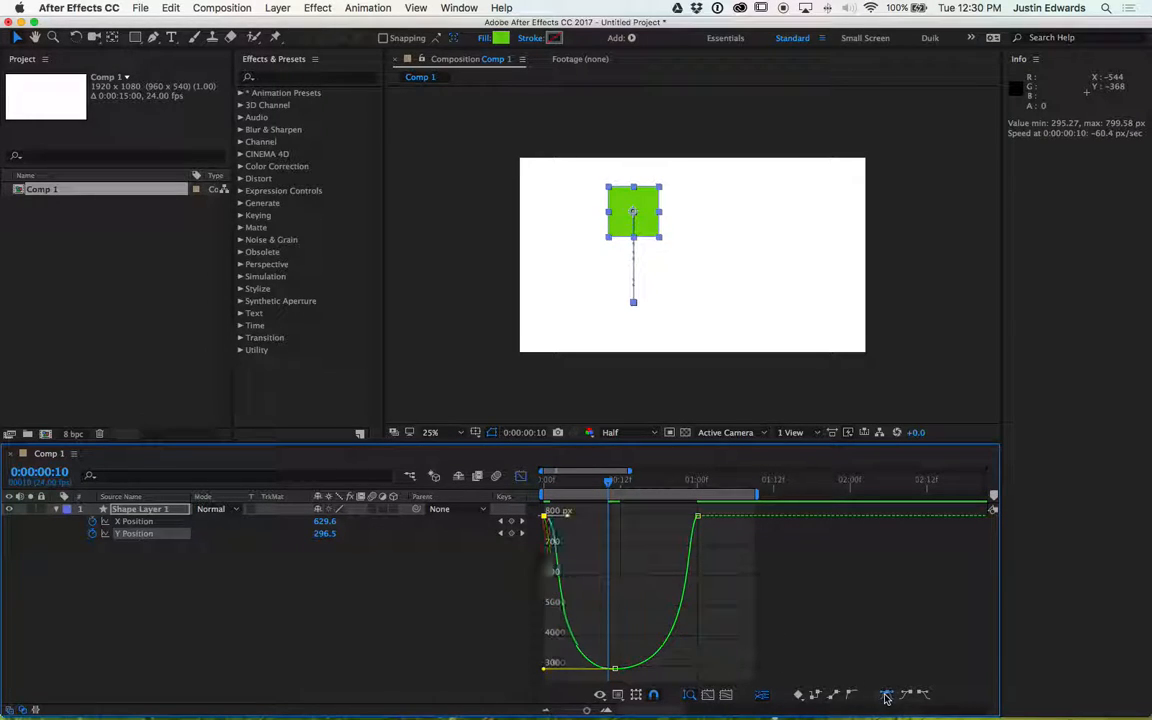
{"action": "left_click_drag", "start_coordinate": [566, 515], "coordinate": [544, 538]}
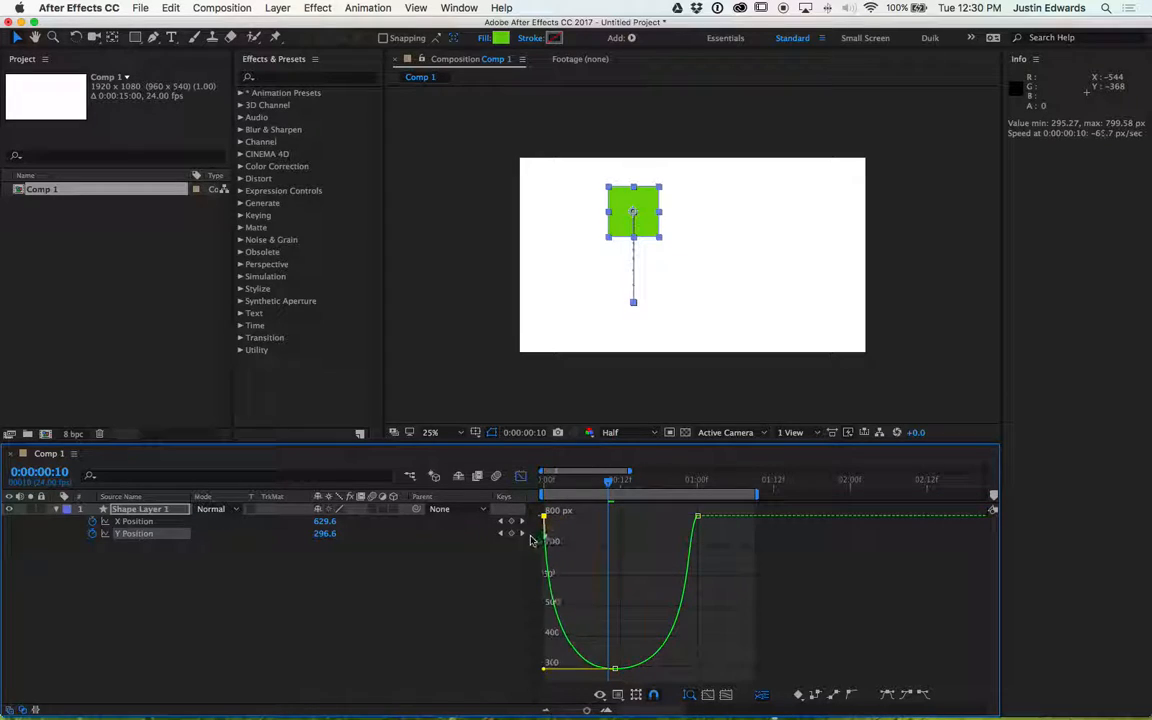
- Apply Easy Ease to the end keyframe, angle its incoming handle downward, and preview the animation
{"action": "left_click", "coordinate": [697, 516]}
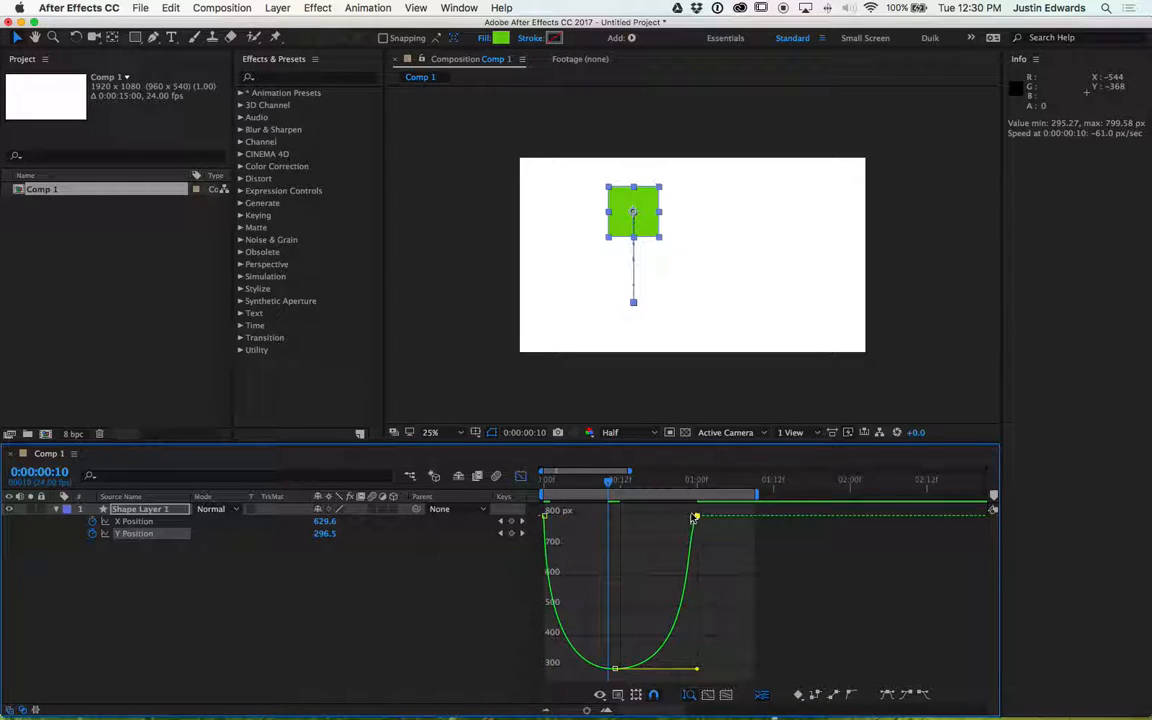
{"action": "left_click", "coordinate": [887, 695]}
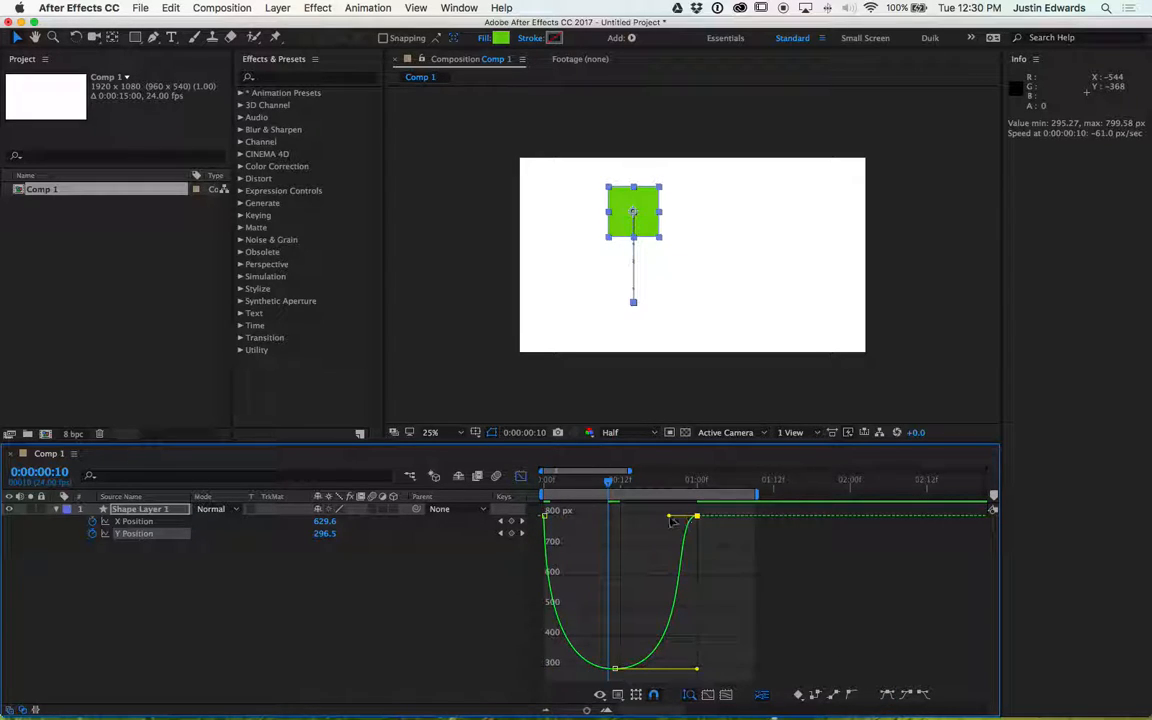
{"action": "left_click_drag", "start_coordinate": [665, 517], "coordinate": [712, 568]}
{"action": "key", "text": "space"}
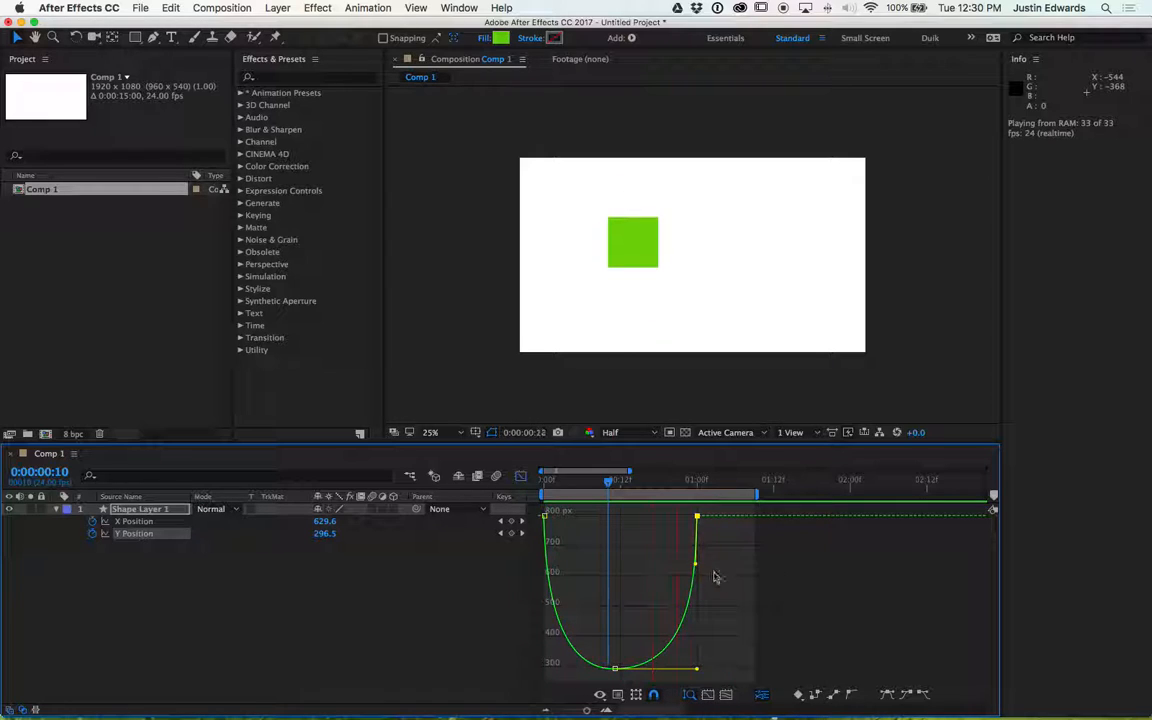
{"action": "key", "text": "space"}
- Shorten the lowest keyframe's right handle and flatten the end keyframe's incoming handle back out
{"action": "left_click_drag", "start_coordinate": [697, 668], "coordinate": [657, 673]}
{"action": "left_click_drag", "start_coordinate": [695, 562], "coordinate": [660, 517]}
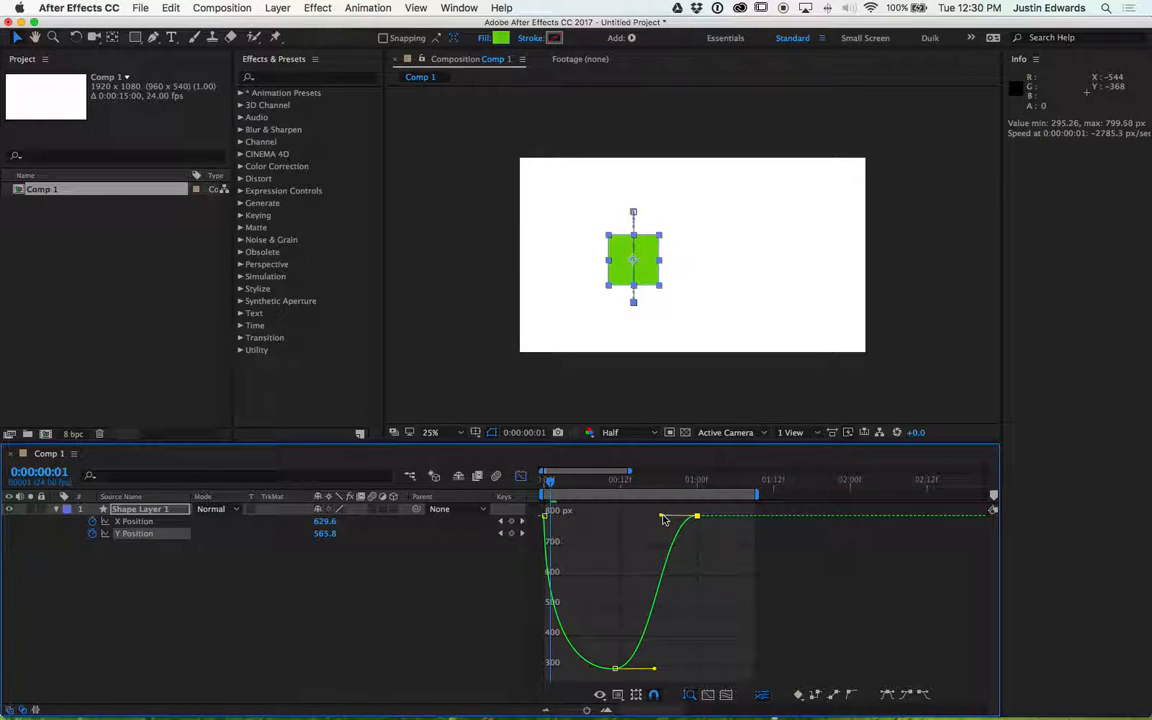
- Flatten the first keyframe's outgoing handle and preview the animation
{"action": "left_click", "coordinate": [545, 515]}
{"action": "left_click_drag", "start_coordinate": [545, 535], "coordinate": [593, 515]}
{"action": "key", "text": "space"}
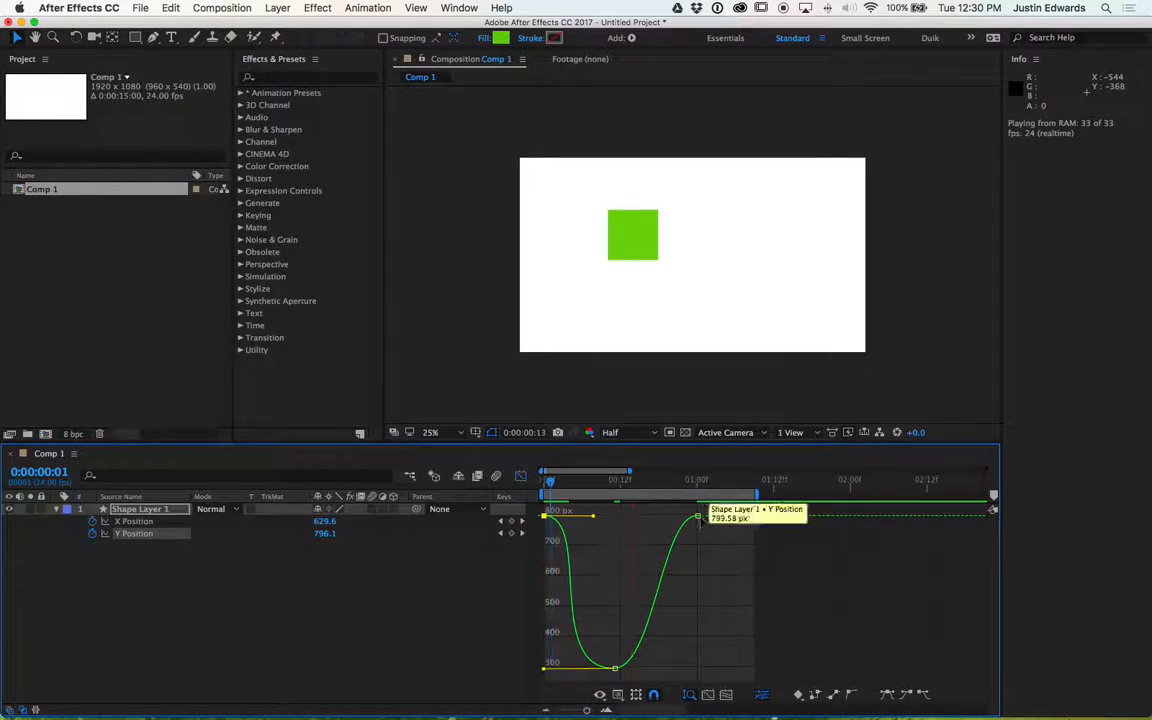
{"action": "key", "text": "space"}
- Angle the end keyframe's incoming handle and the first keyframe's outgoing handle downward toward the curve
{"action": "left_click", "coordinate": [697, 516]}
{"action": "left_click_drag", "start_coordinate": [674, 520], "coordinate": [689, 547]}
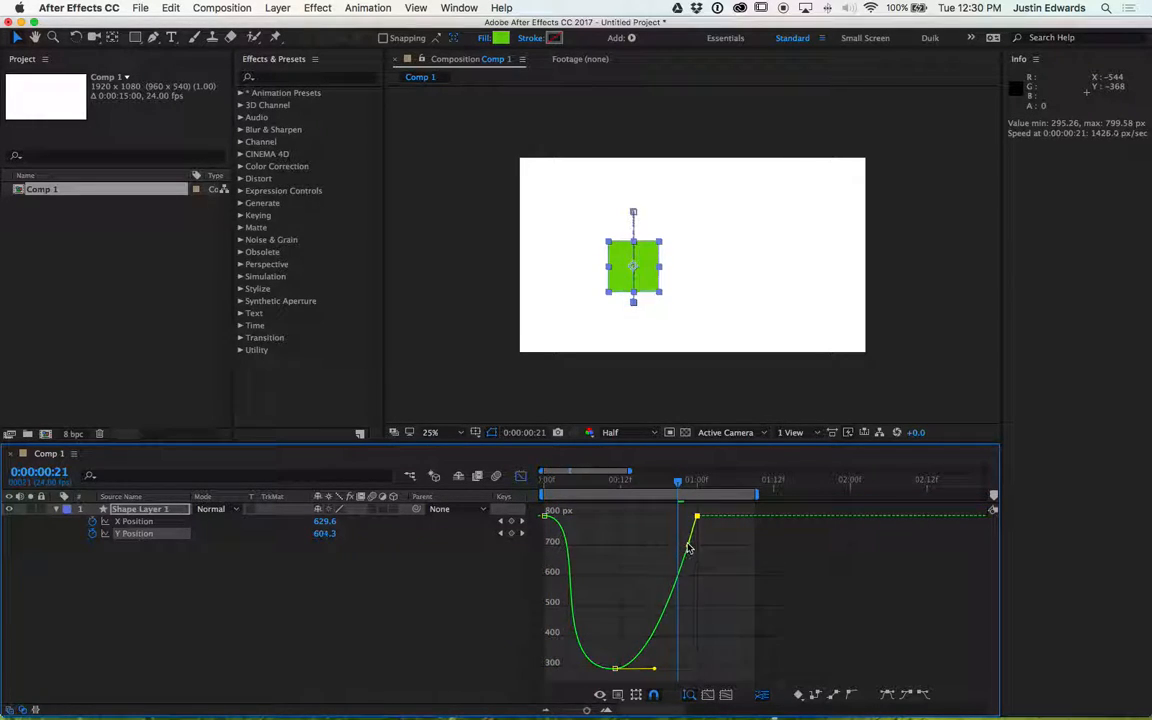
{"action": "left_click", "coordinate": [545, 516]}
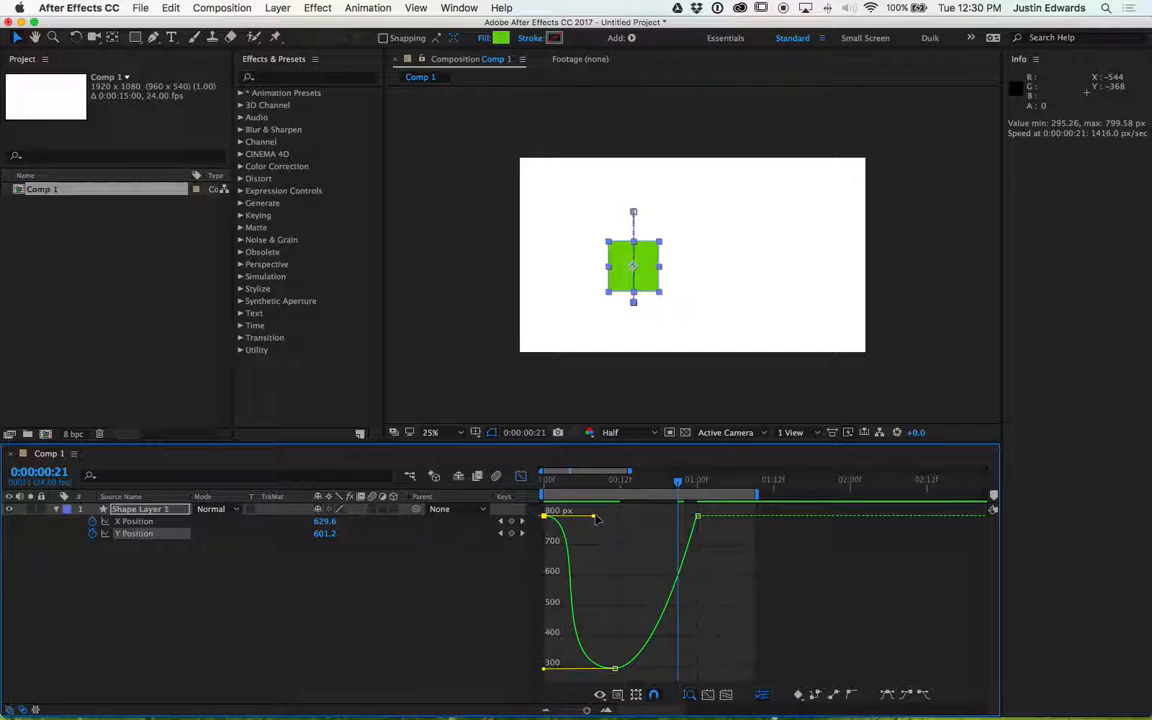
{"action": "left_click", "coordinate": [590, 517]}
{"action": "left_click", "coordinate": [545, 516]}
{"action": "left_click_drag", "start_coordinate": [593, 517], "coordinate": [554, 541]}
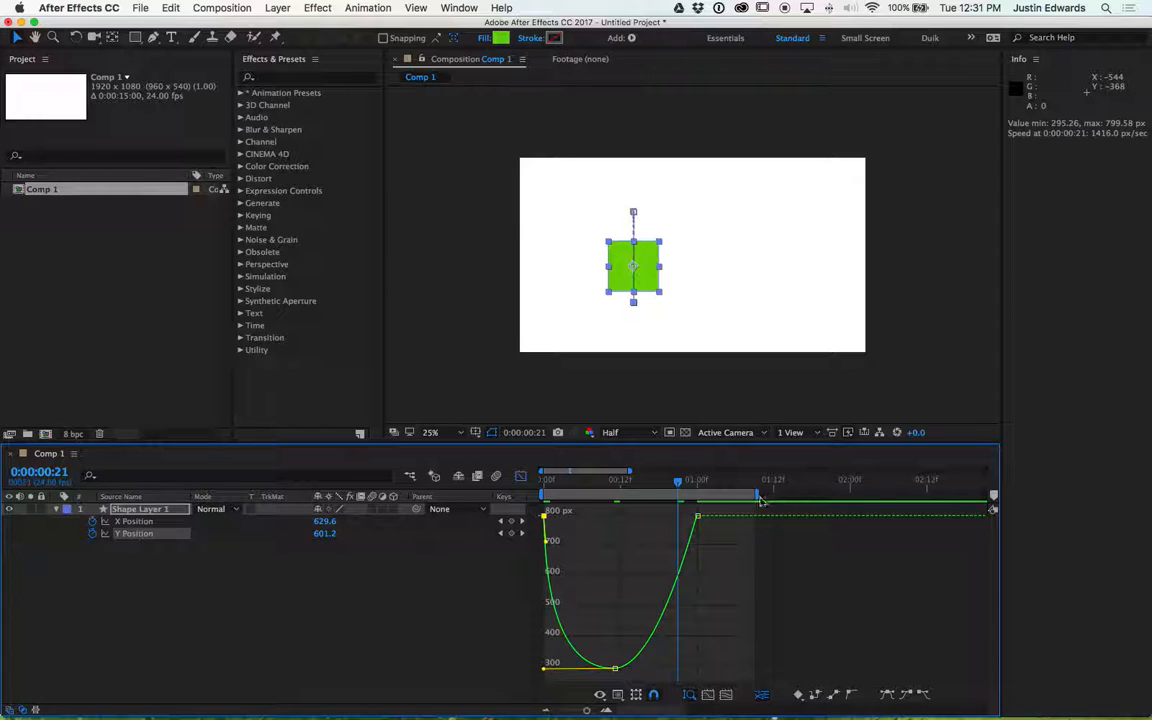
- Apply Easy Ease to the end keyframe, tilting its incoming handle and converting it to Auto Bezier
{"action": "left_click", "coordinate": [697, 517]}
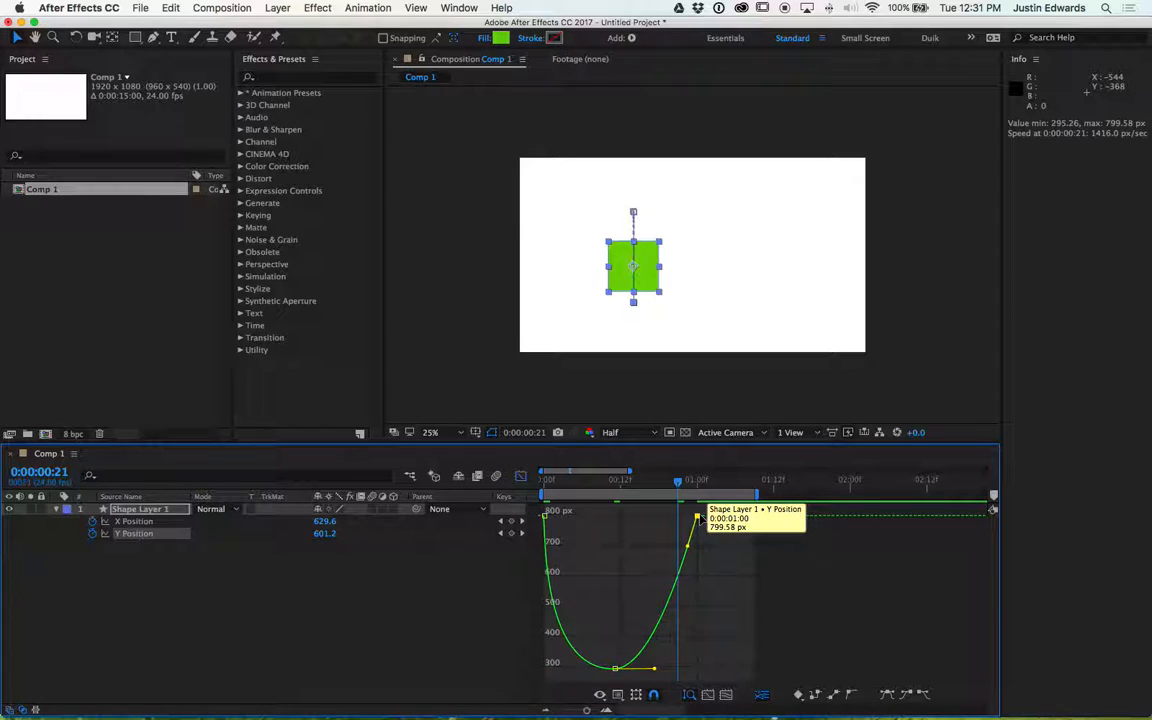
{"action": "left_click", "coordinate": [887, 694]}
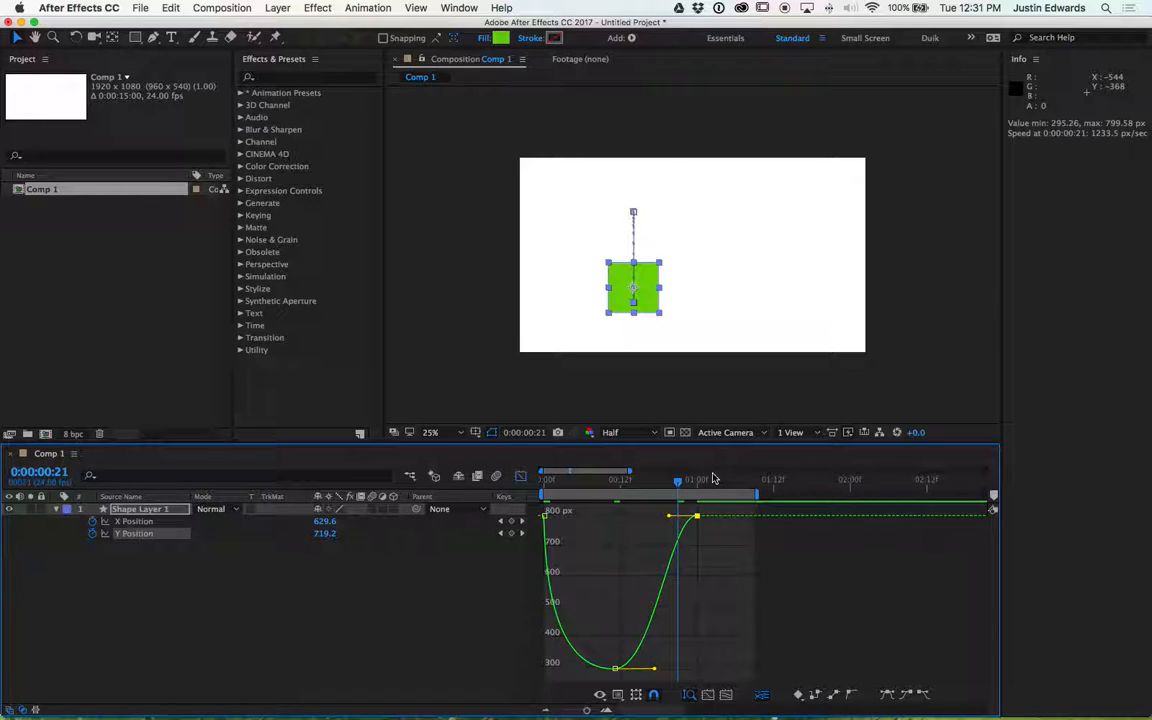
{"action": "left_click_drag", "start_coordinate": [676, 514], "coordinate": [697, 535]}
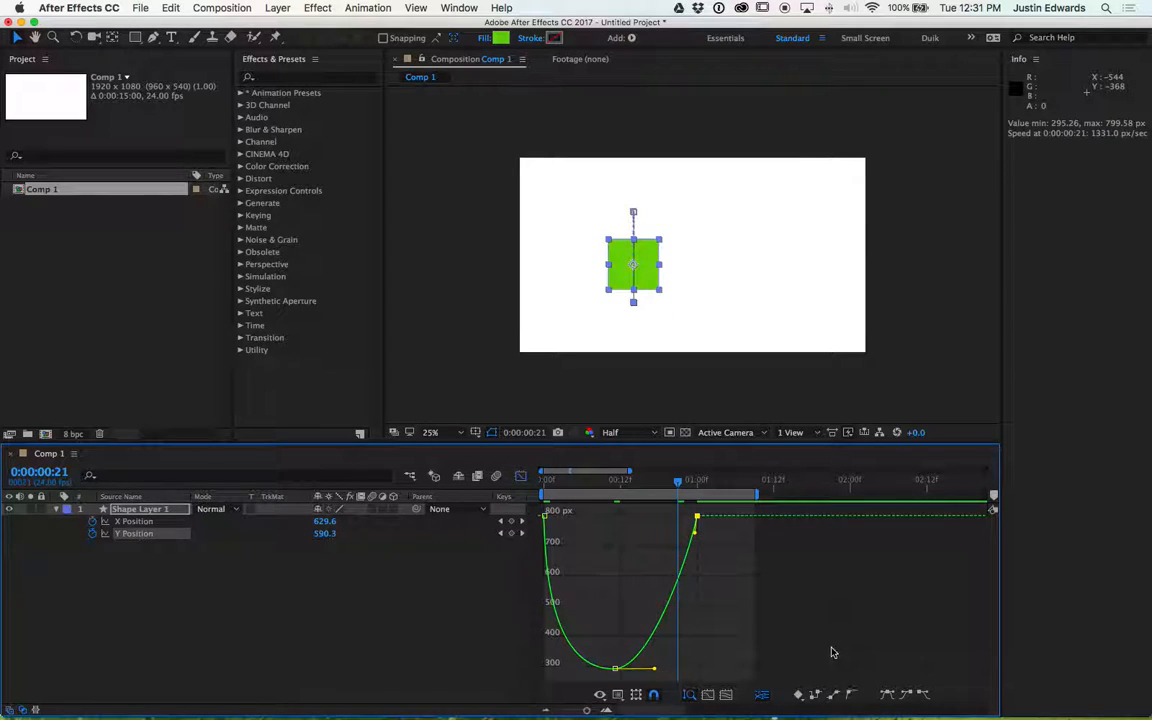
{"action": "left_click", "coordinate": [853, 695]}
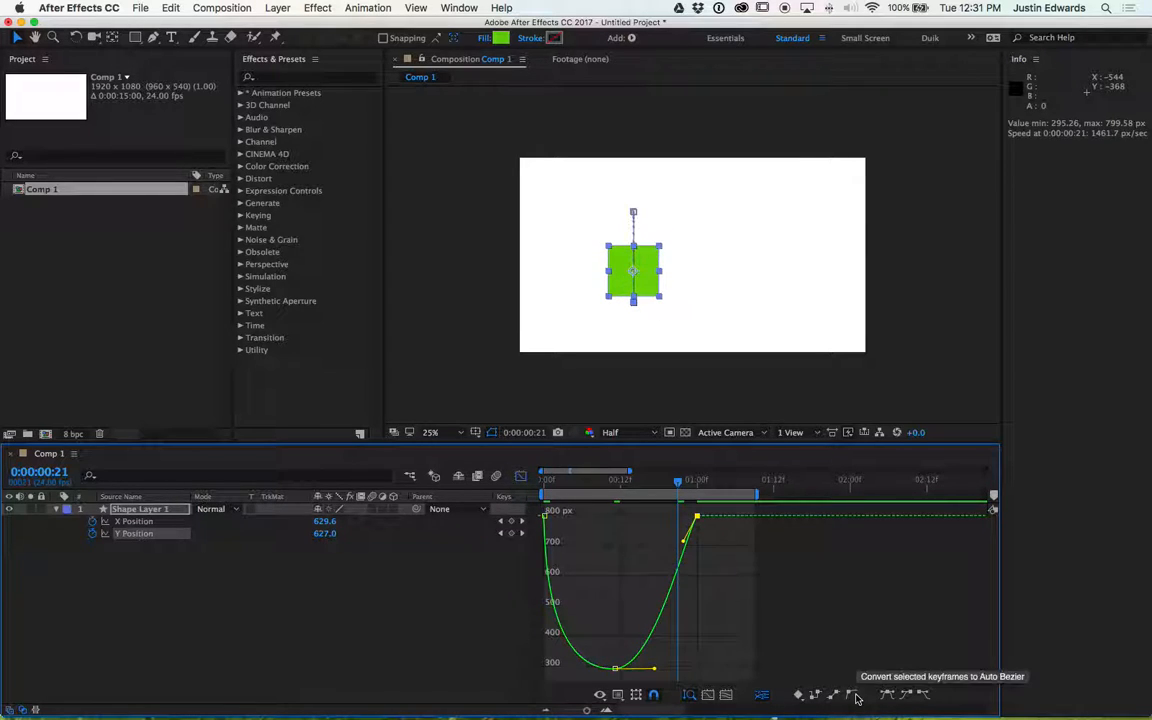
{"action": "left_click", "coordinate": [521, 476]}
{"action": "left_click", "coordinate": [521, 476]}
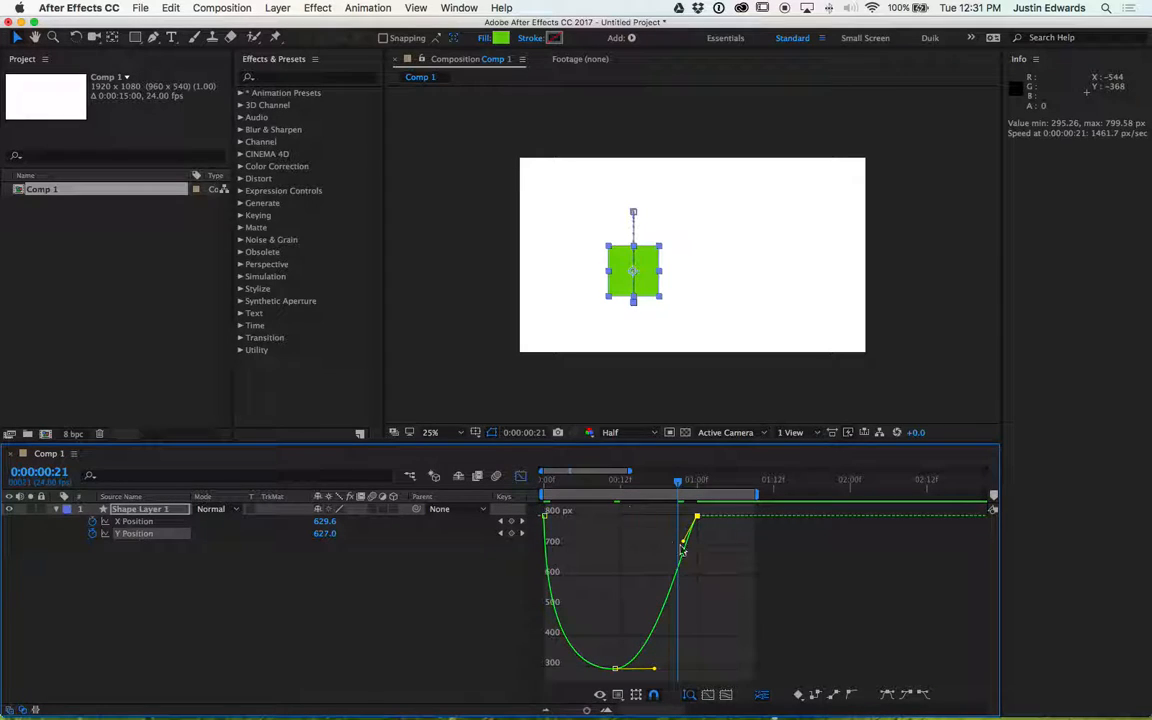
{"action": "left_click", "coordinate": [794, 576]}
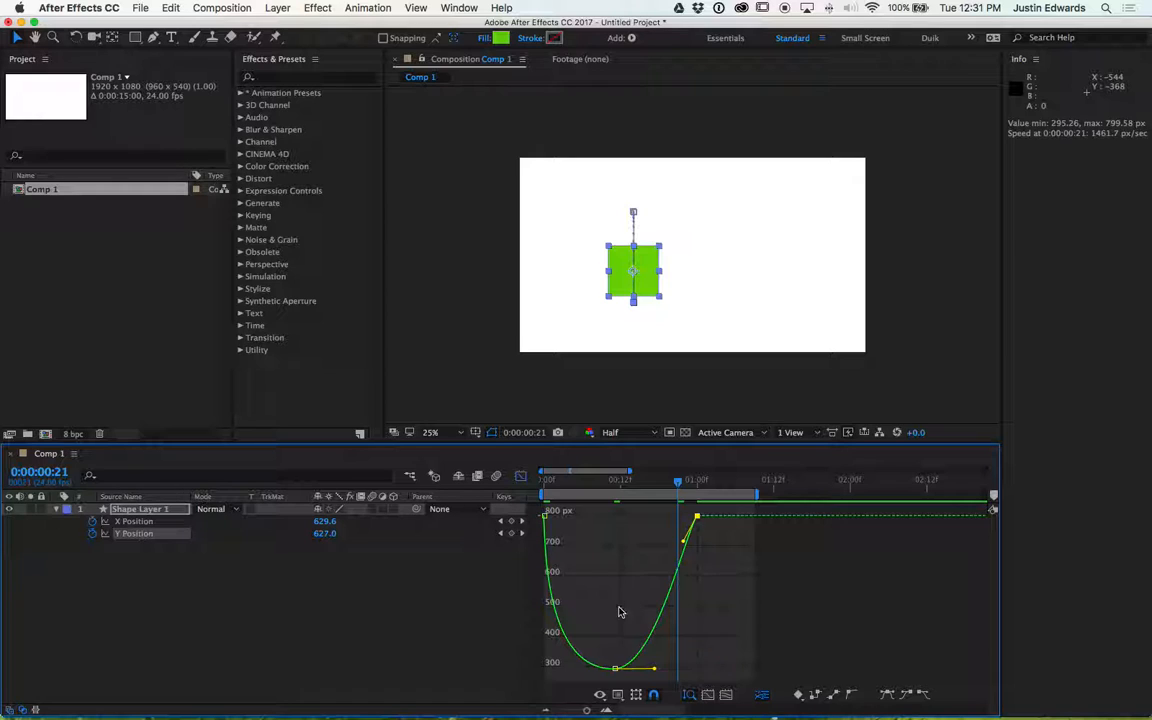
- Select all Y Position keyframes and apply Easy Ease to them
{"action": "double_click", "coordinate": [613, 669]}
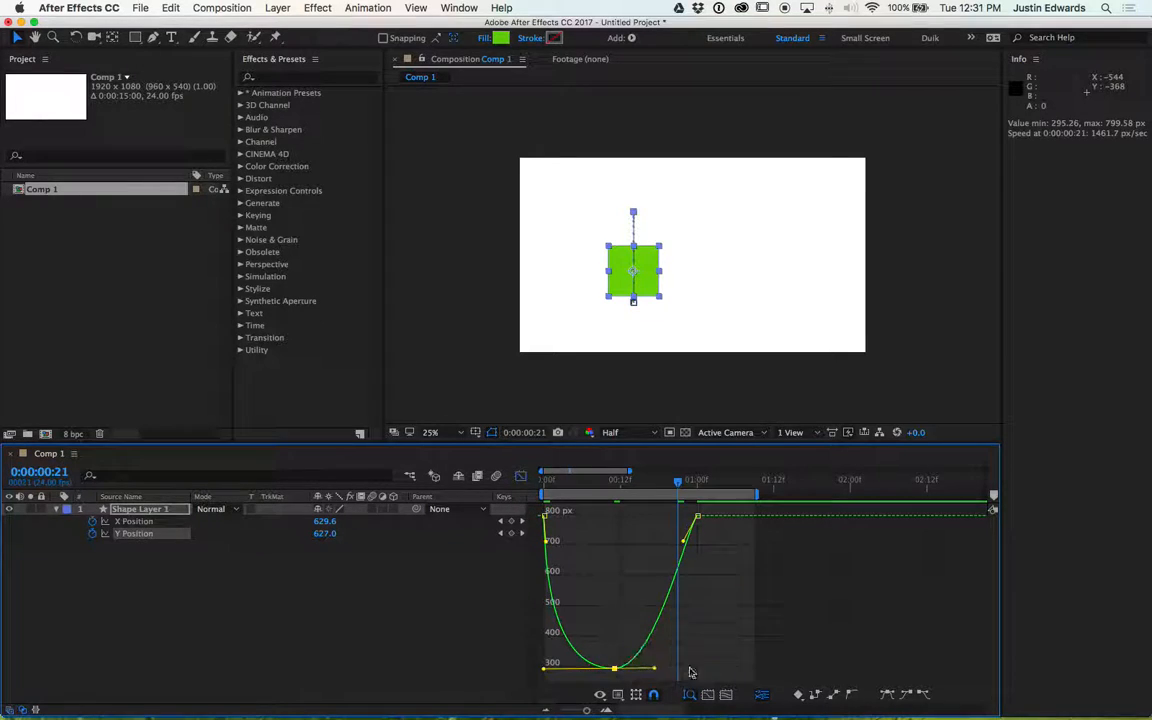
{"action": "left_click", "coordinate": [887, 696]}
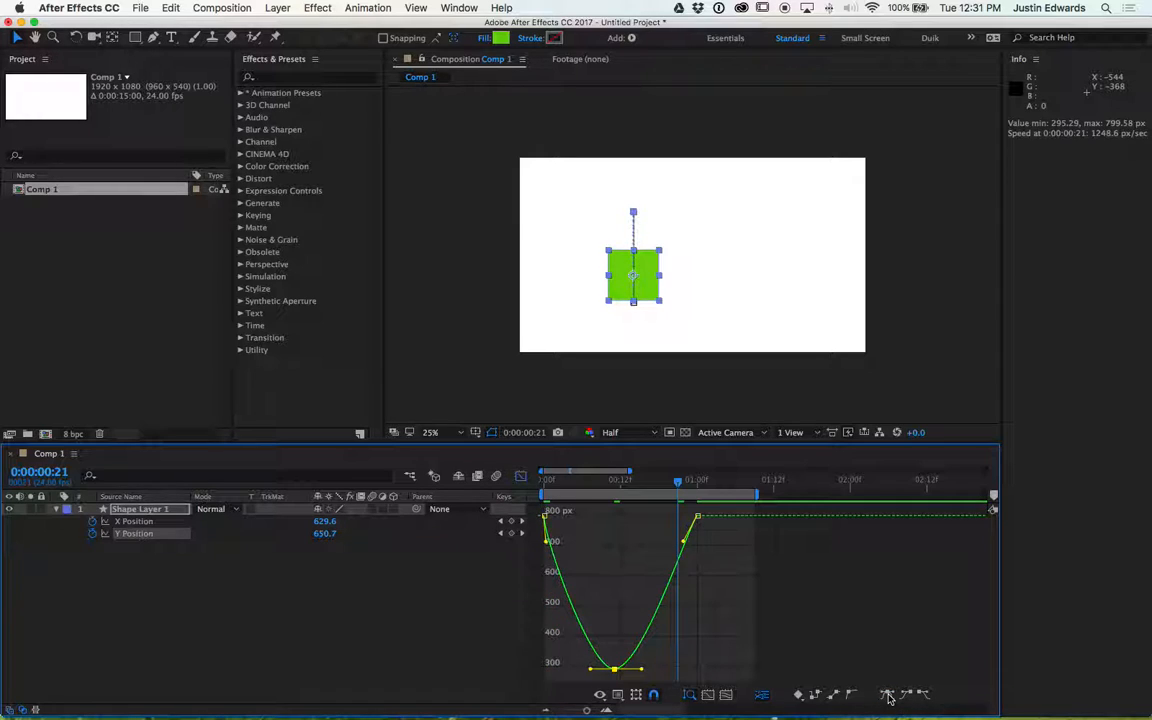
{"action": "left_click", "coordinate": [697, 516]}
{"action": "key", "text": "F9"}
{"action": "left_click", "coordinate": [547, 517]}
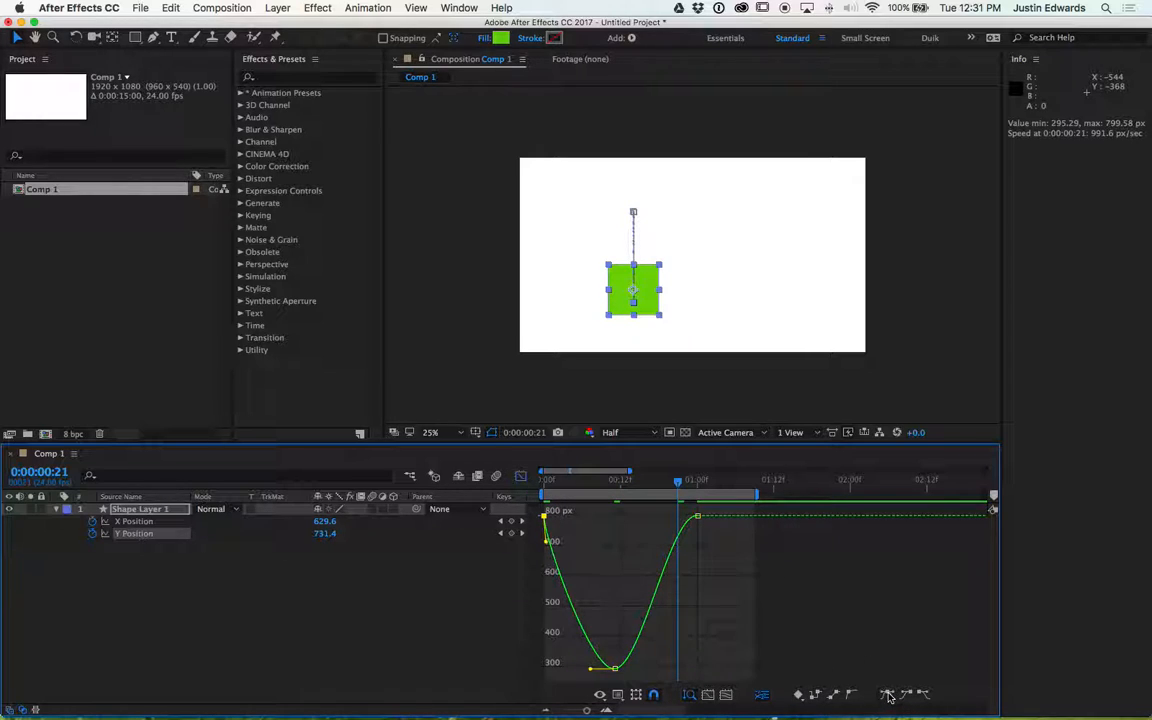
- Display the X Position graph and return to the Y Position graph
{"action": "left_click", "coordinate": [237, 559]}
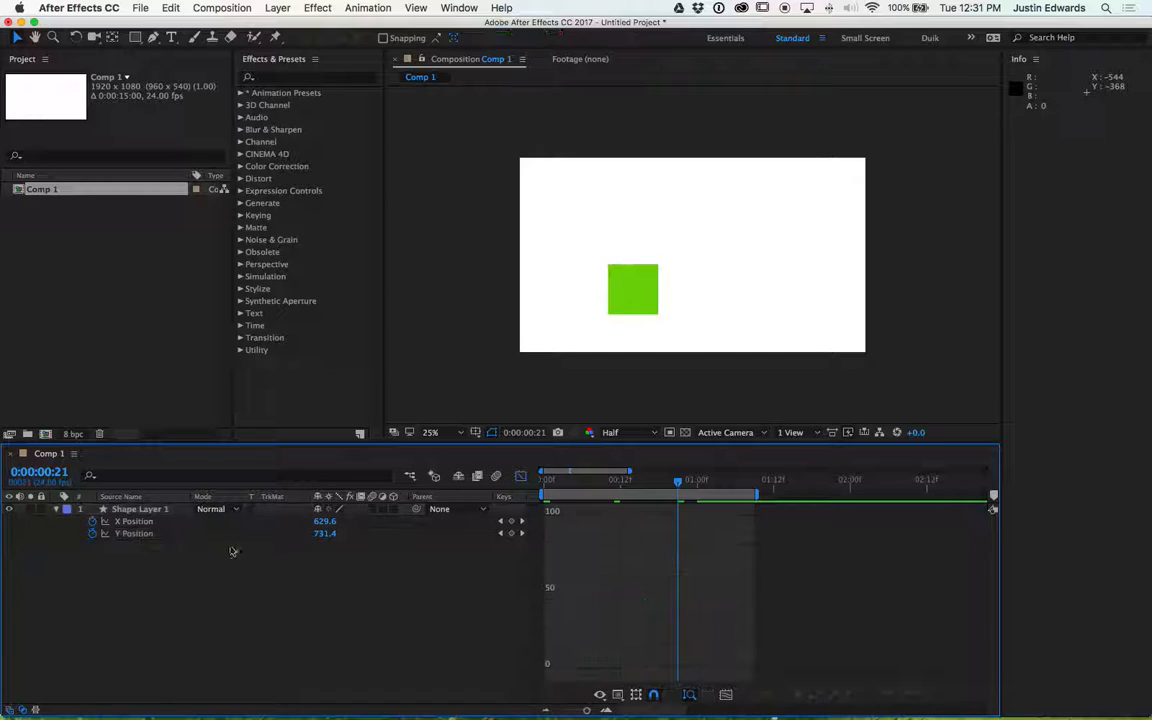
{"action": "left_click", "coordinate": [135, 521]}
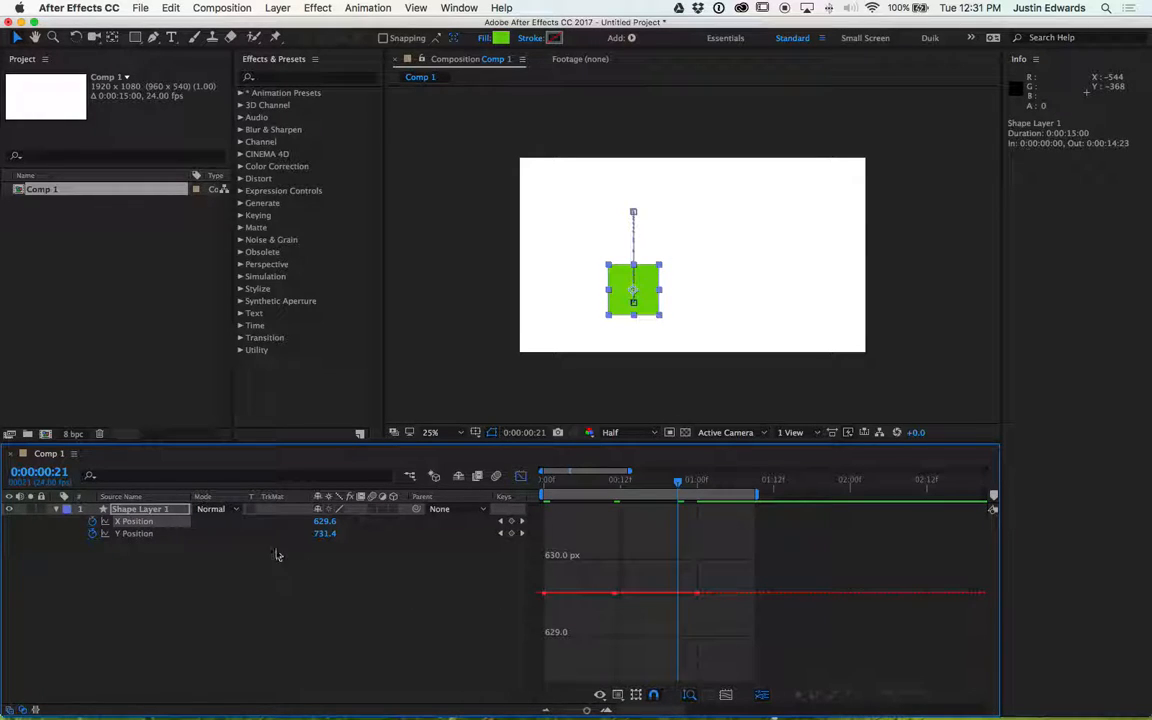
{"action": "left_click", "coordinate": [138, 533]}
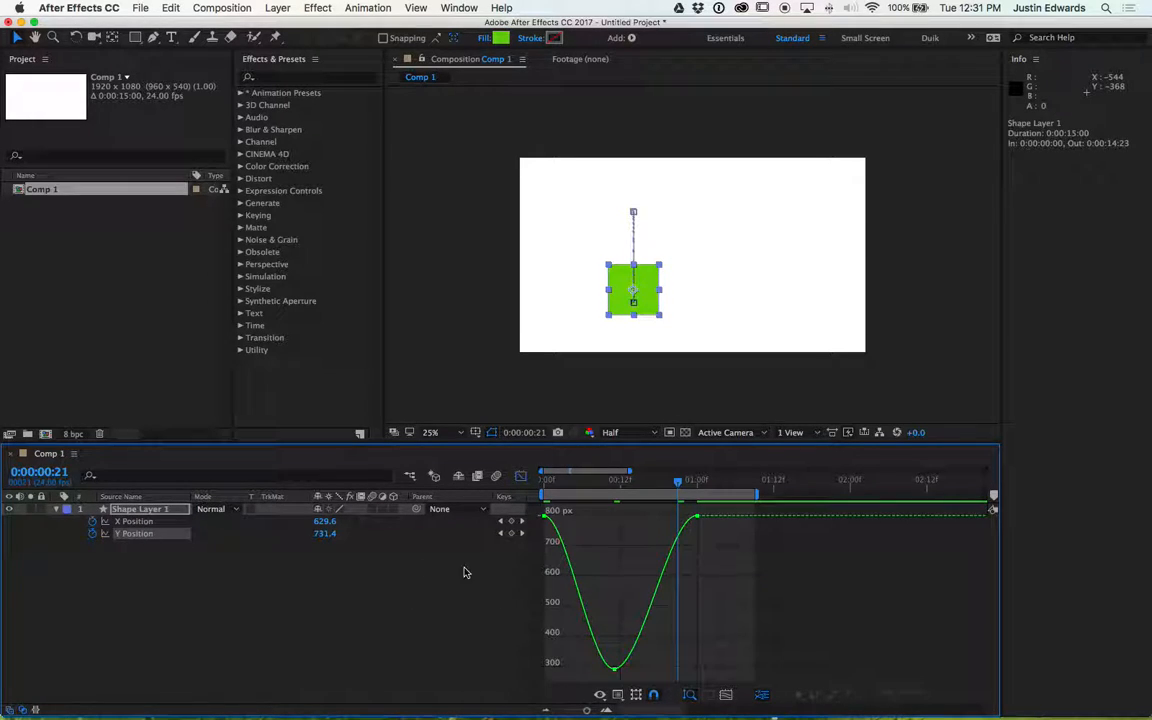
- Convert the Y Position keyframes to Linear and reapply Easy Ease
{"action": "double_click", "coordinate": [616, 671]}
{"action": "left_click", "coordinate": [833, 695]}
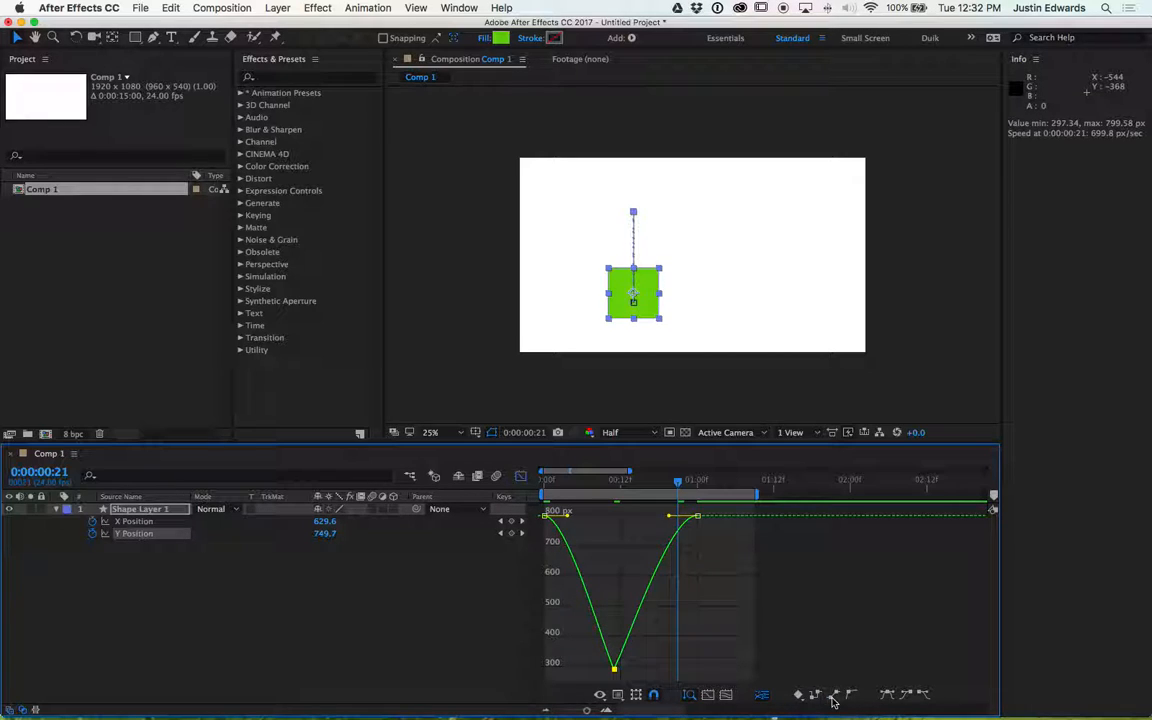
{"action": "left_click", "coordinate": [887, 694]}
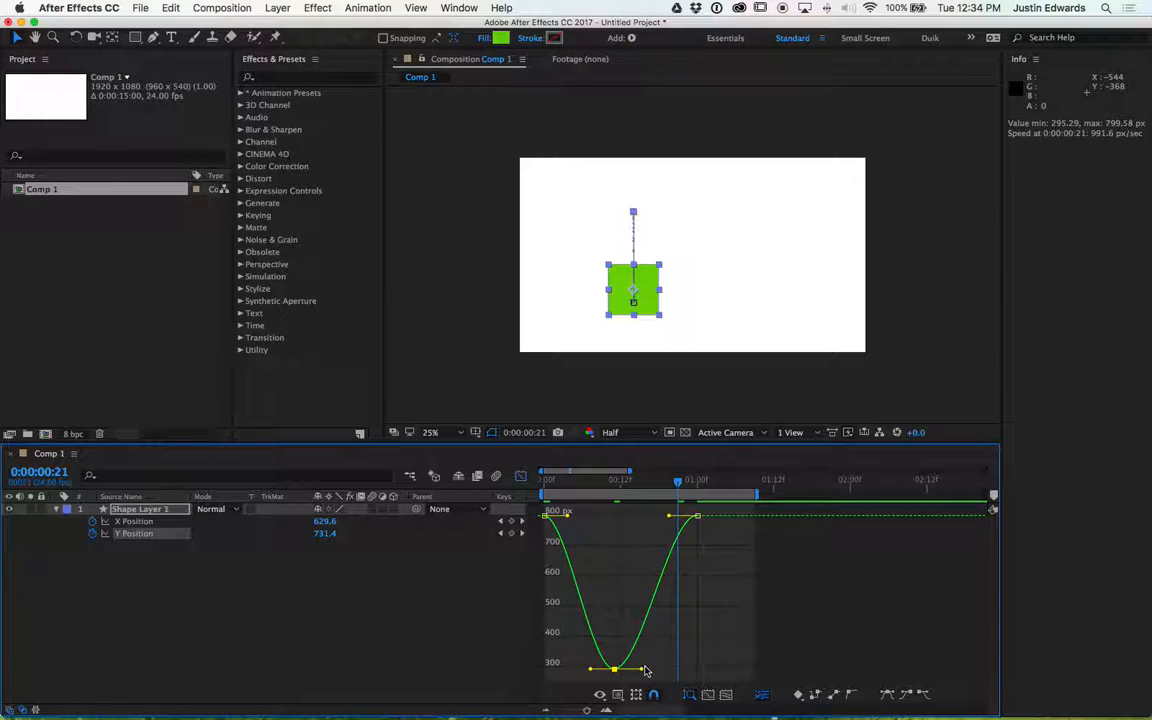
- Lengthen the lowest keyframe's Bezier handles on both sides and display the X Position curve alongside
{"action": "left_click_drag", "start_coordinate": [643, 670], "coordinate": [680, 669]}
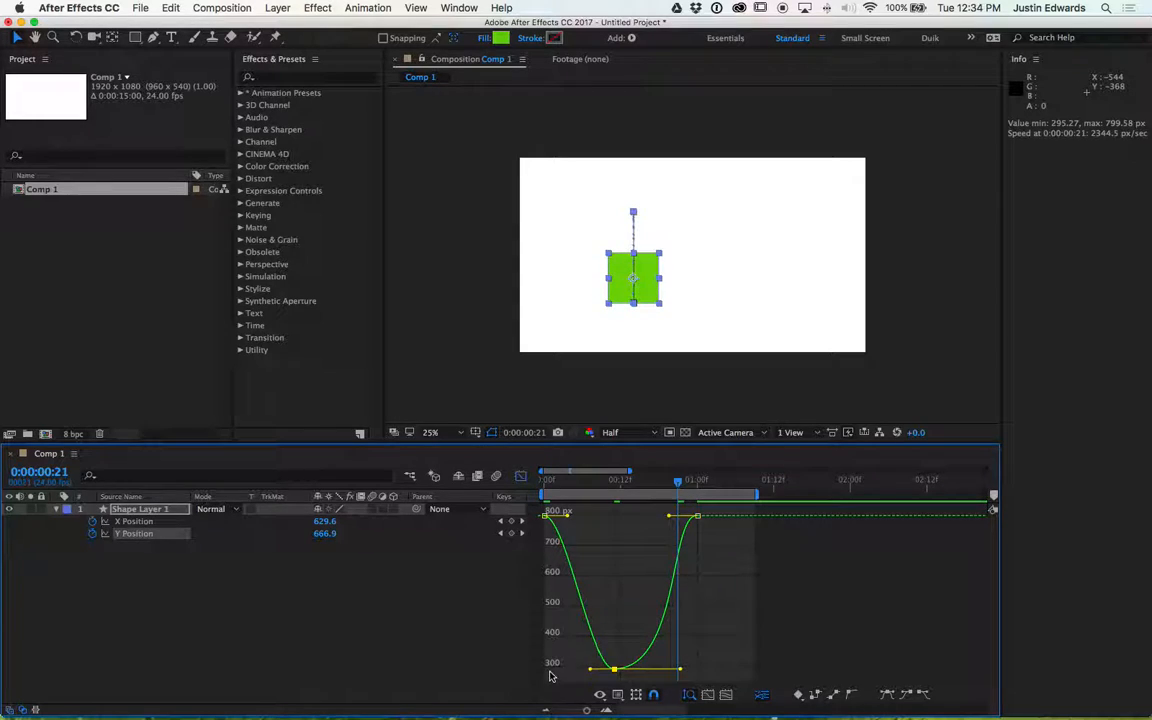
{"action": "left_click_drag", "start_coordinate": [586, 670], "coordinate": [557, 673]}
{"action": "left_click", "coordinate": [133, 521], "text": "shift"}
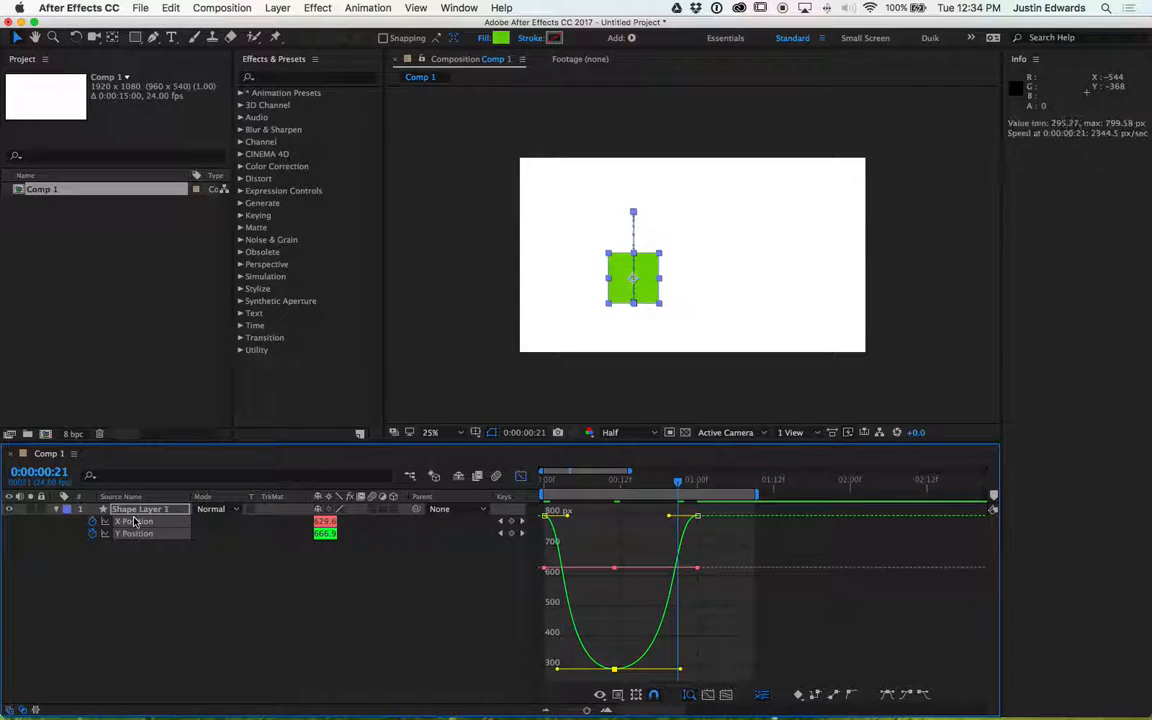
{"action": "left_click", "coordinate": [630, 585]}
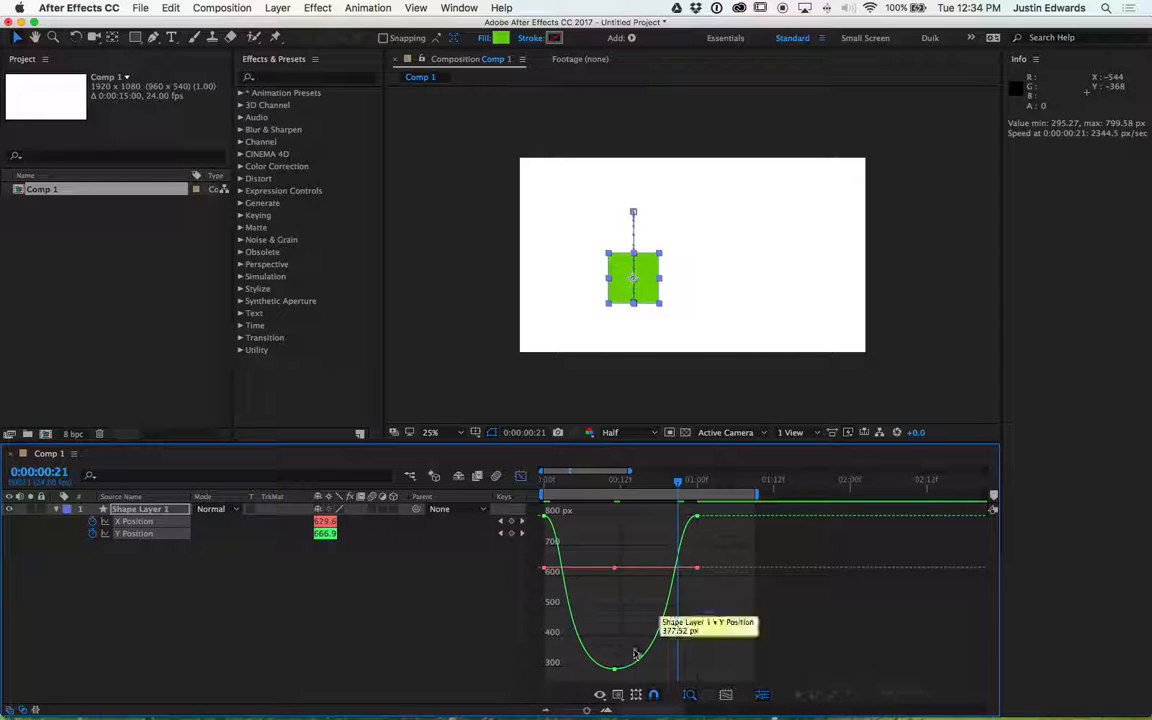
- Reapply Easy Ease to all Y Position keyframes, then turn off Separate Dimensions for Position
{"action": "double_click", "coordinate": [618, 669]}
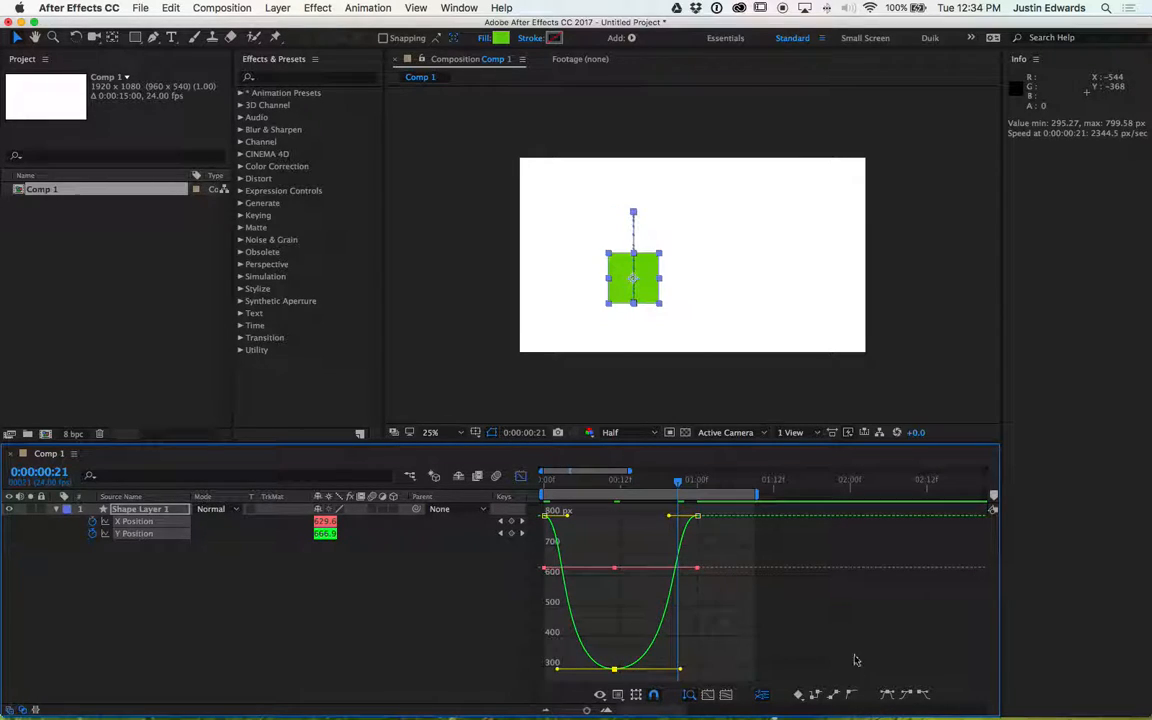
{"action": "left_click", "coordinate": [886, 694]}
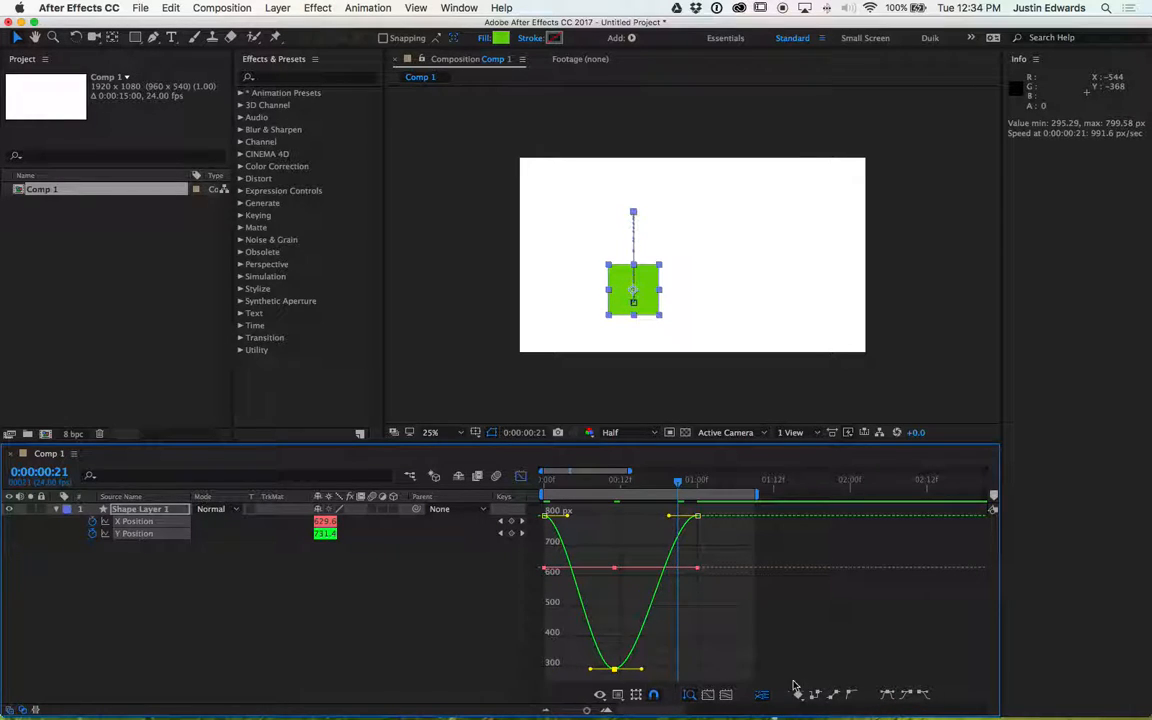
{"action": "left_click", "coordinate": [763, 695]}
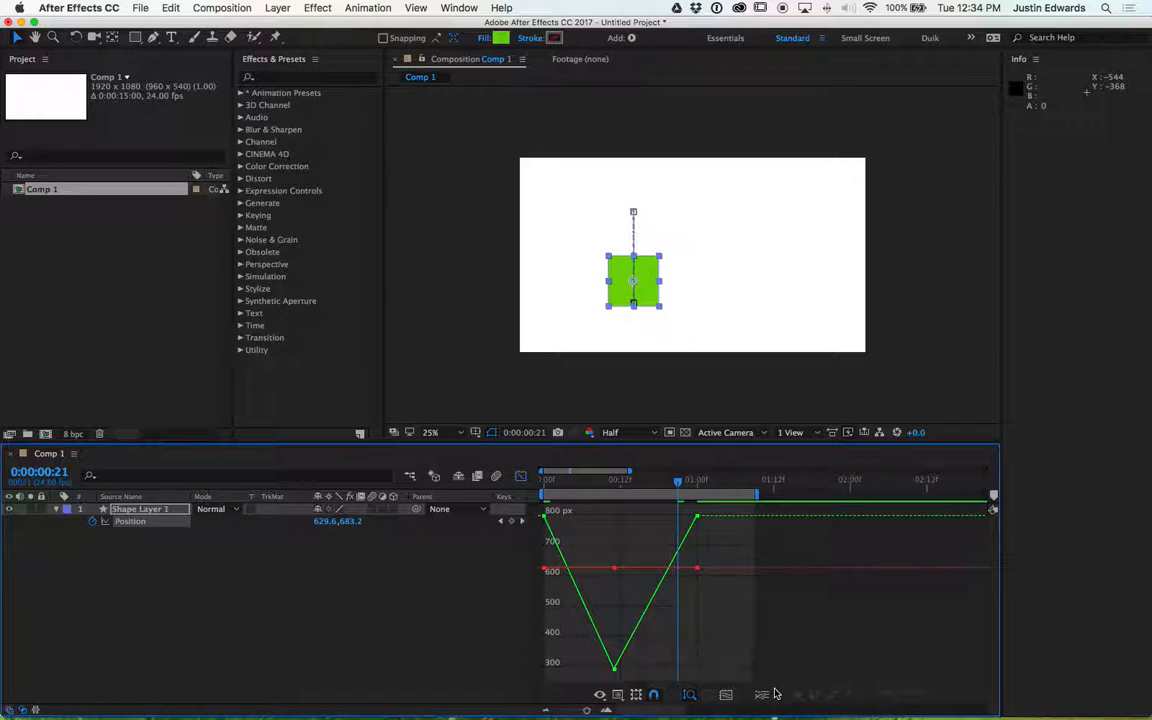
- Select the combined Position property's keyframes and apply Easy Ease to them
{"action": "left_click", "coordinate": [278, 560]}
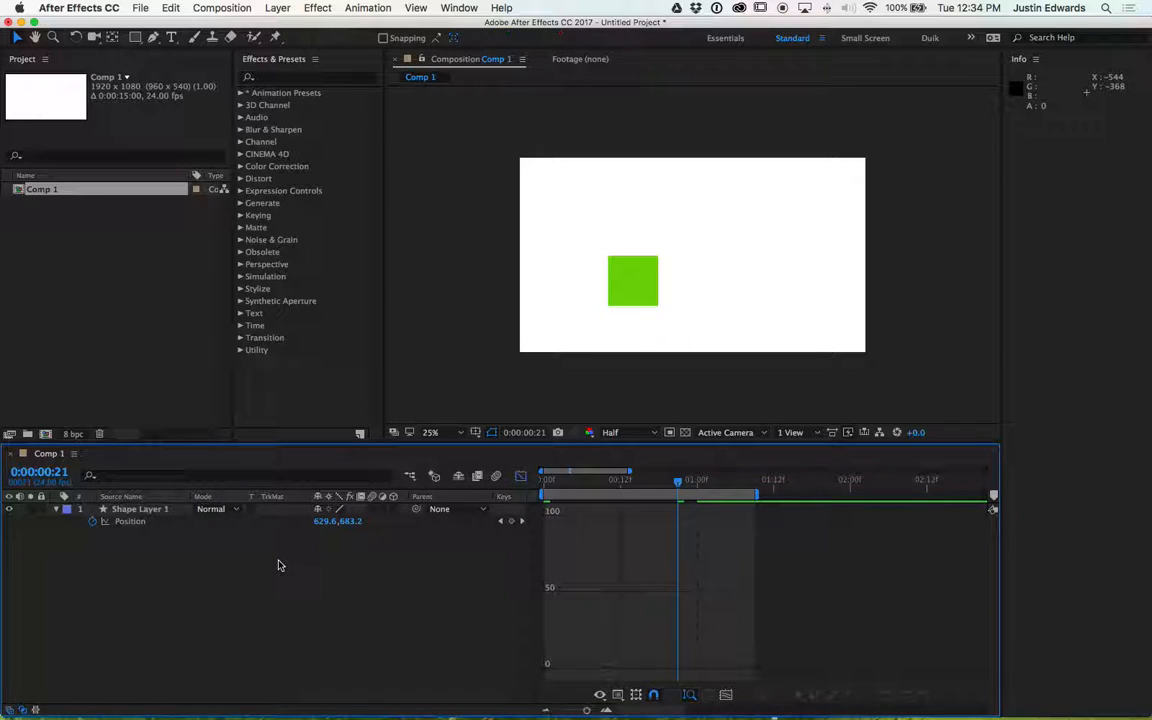
{"action": "left_click", "coordinate": [142, 524]}
{"action": "left_click", "coordinate": [614, 669]}
{"action": "left_click", "coordinate": [887, 695]}
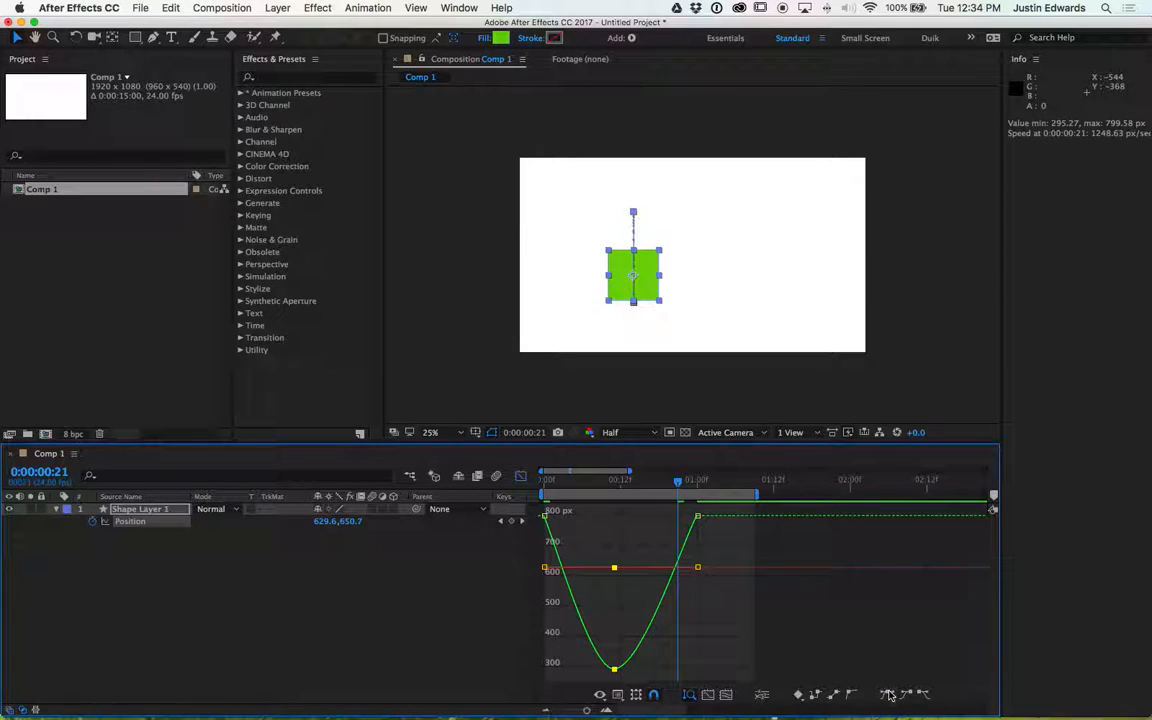
- Deselect the layer and preview the animation
{"action": "mouse_move", "coordinate": [614, 669]}
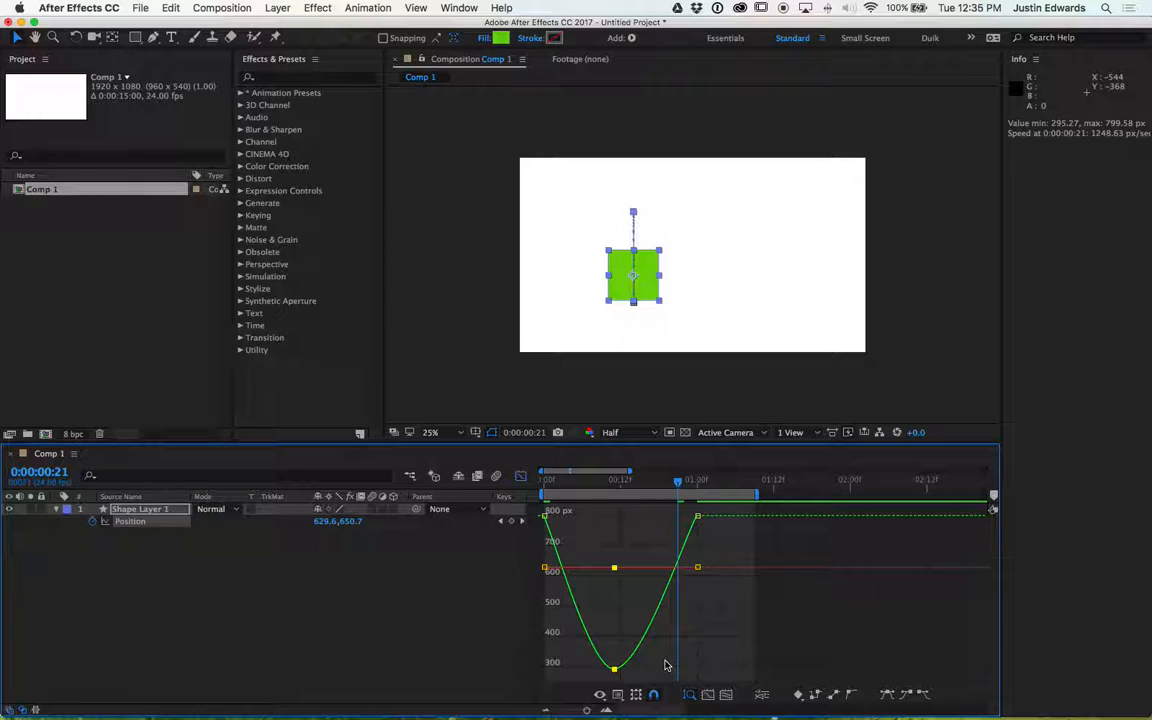
{"action": "left_click", "coordinate": [400, 622]}
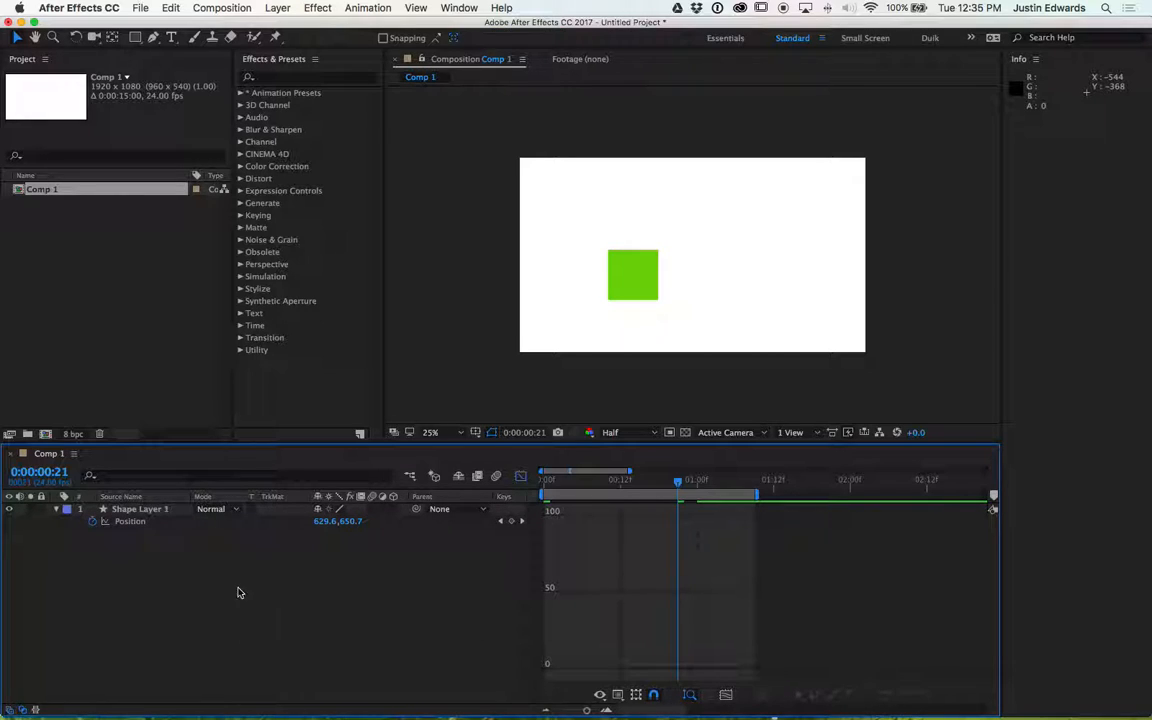
{"action": "key", "text": "space"}
{"action": "key", "text": "space"}
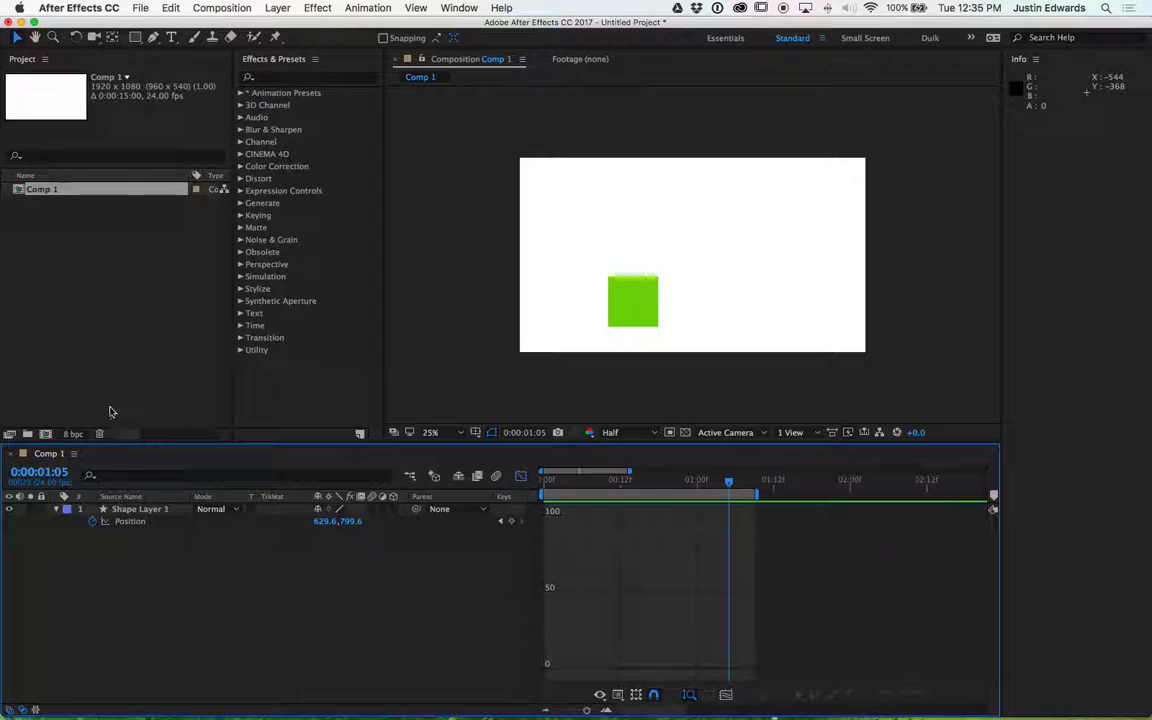
- Create a new composition, Comp 2, with the default 1920 x 1080 settings
{"action": "left_click", "coordinate": [46, 434]}
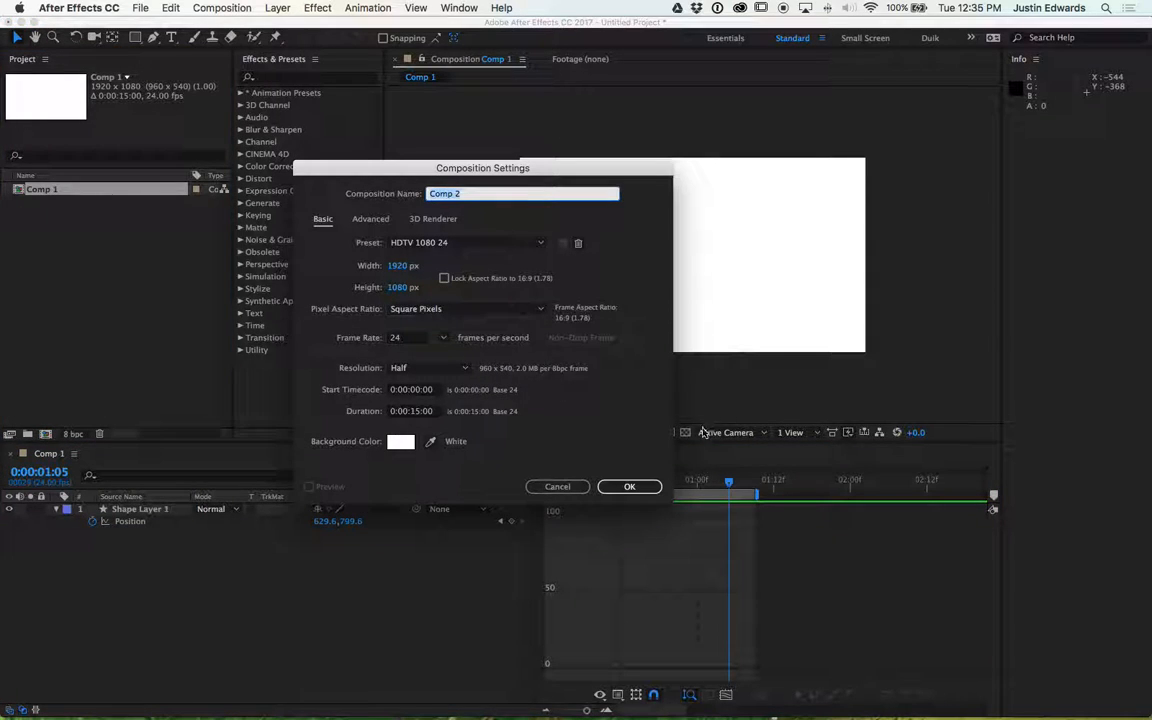
{"action": "left_click", "coordinate": [642, 485]}
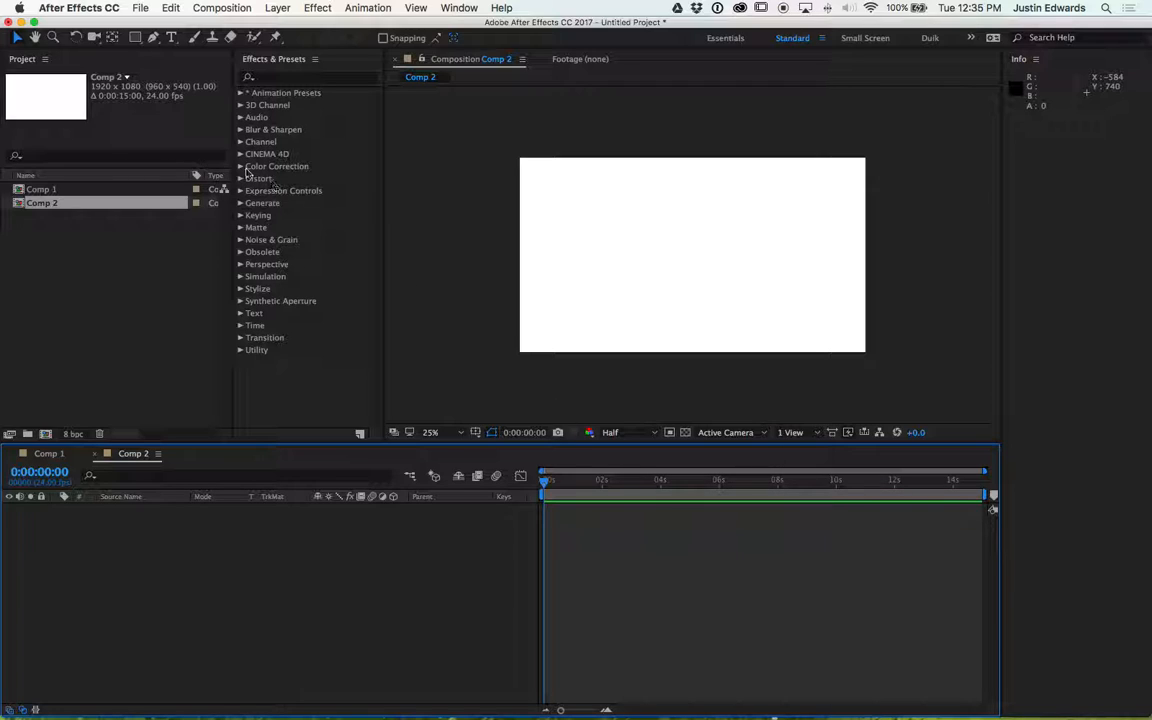
- Draw a circle with the Ellipse tool slightly below the centre of Comp 2
{"action": "left_click", "coordinate": [137, 40]}
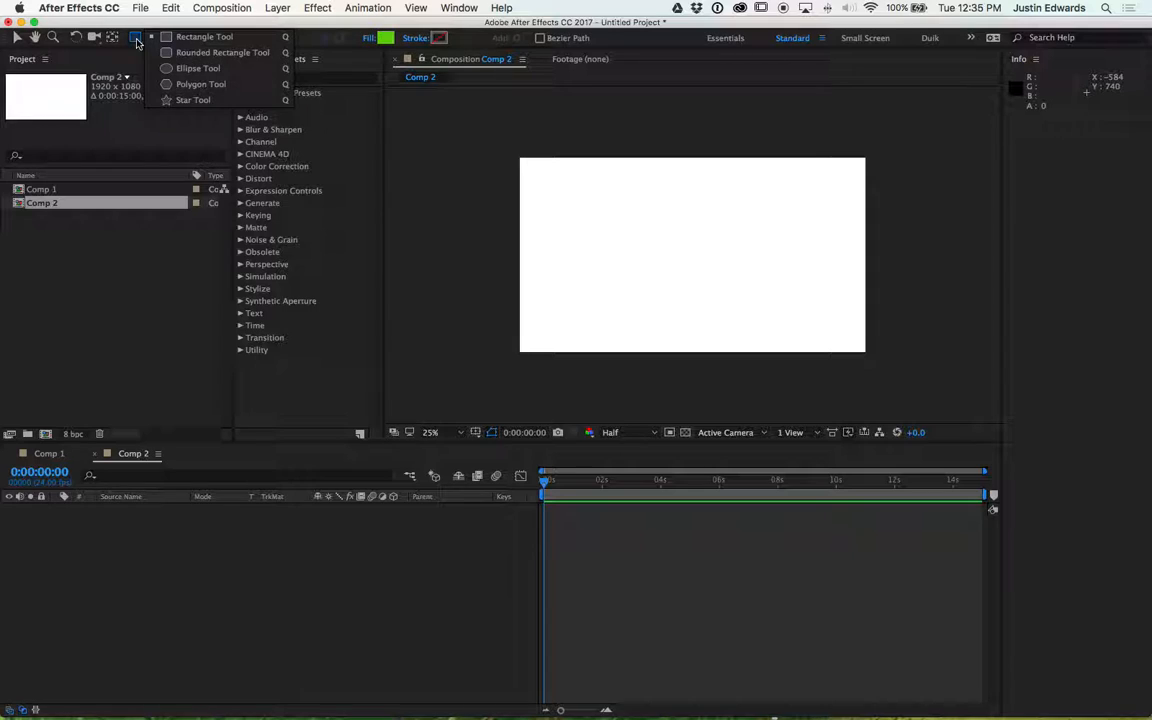
{"action": "left_click", "coordinate": [190, 68]}
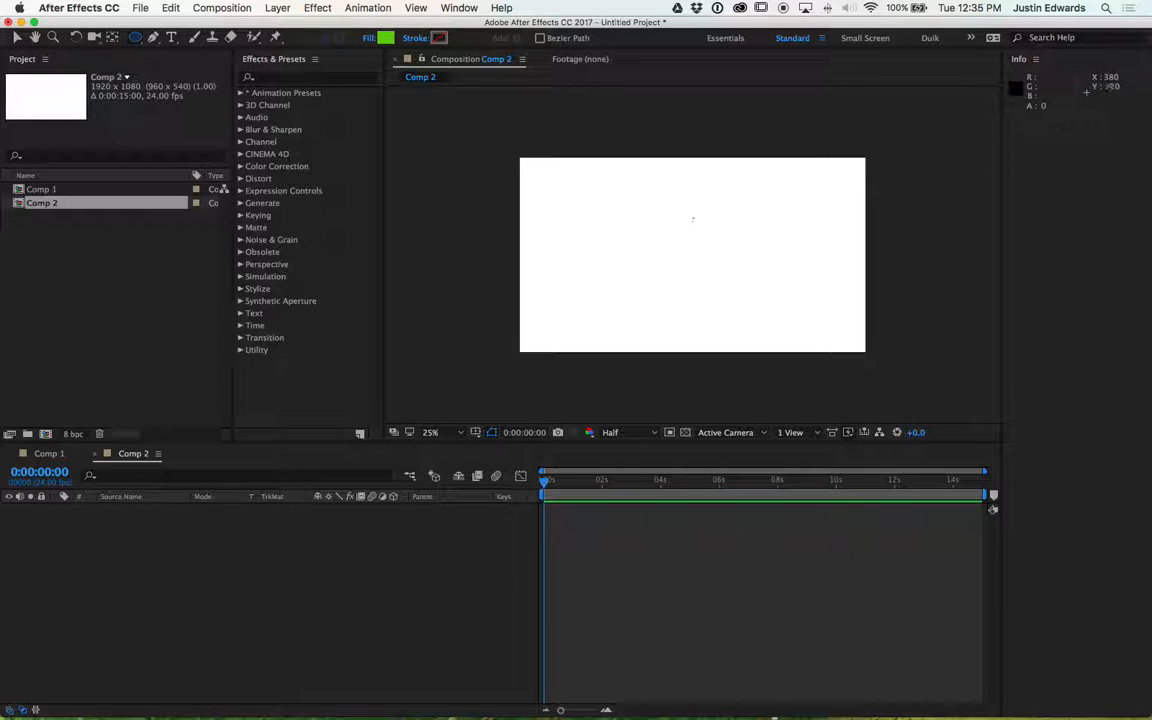
{"action": "scroll", "coordinate": [692, 221], "scroll_direction": "up", "scroll_amount": 2}
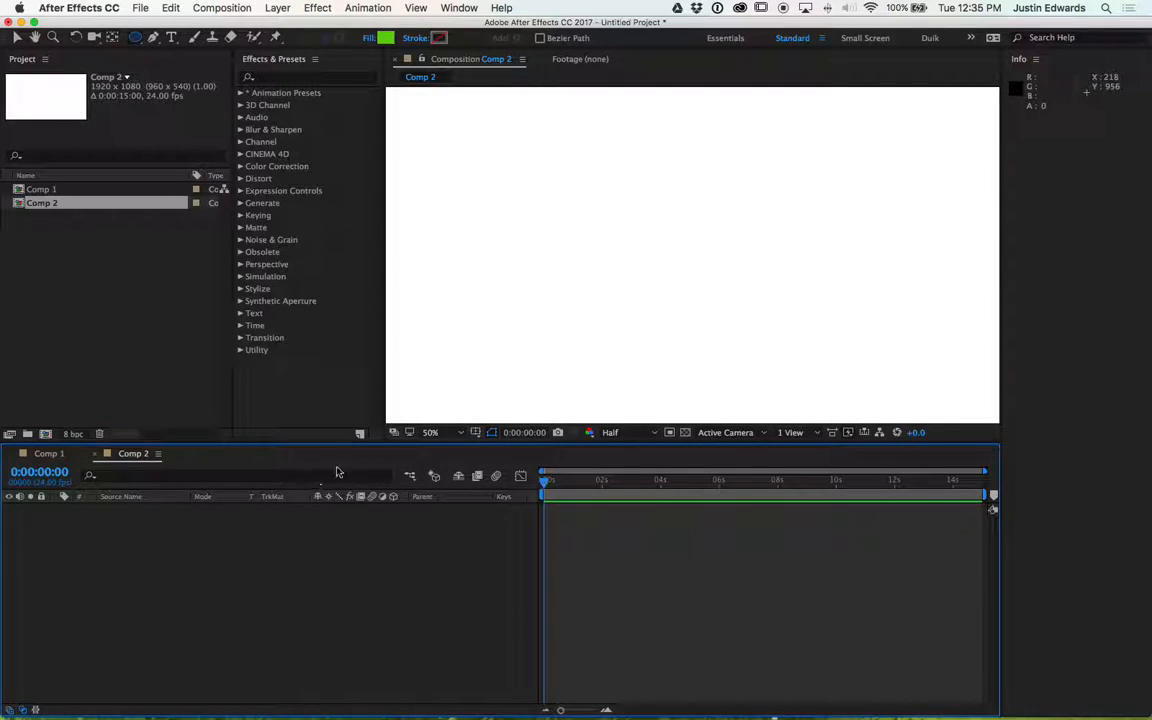
{"action": "left_click_drag", "start_coordinate": [362, 441], "coordinate": [363, 543]}
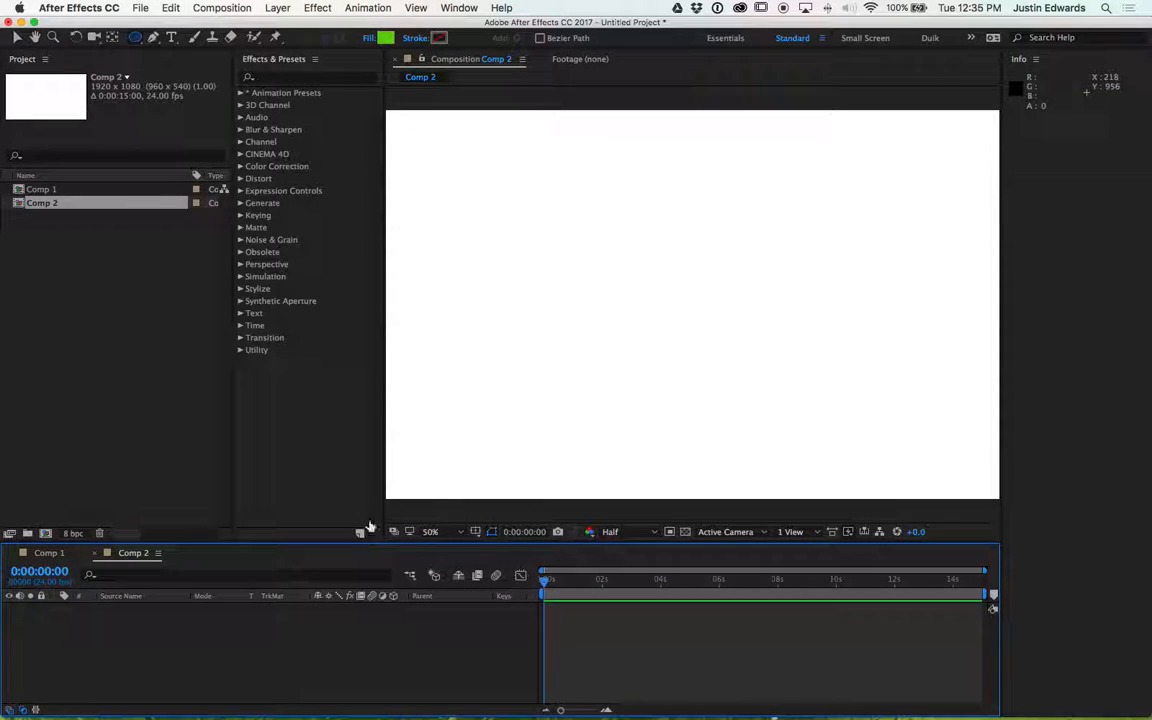
{"action": "left_click_drag", "start_coordinate": [383, 459], "coordinate": [270, 458]}
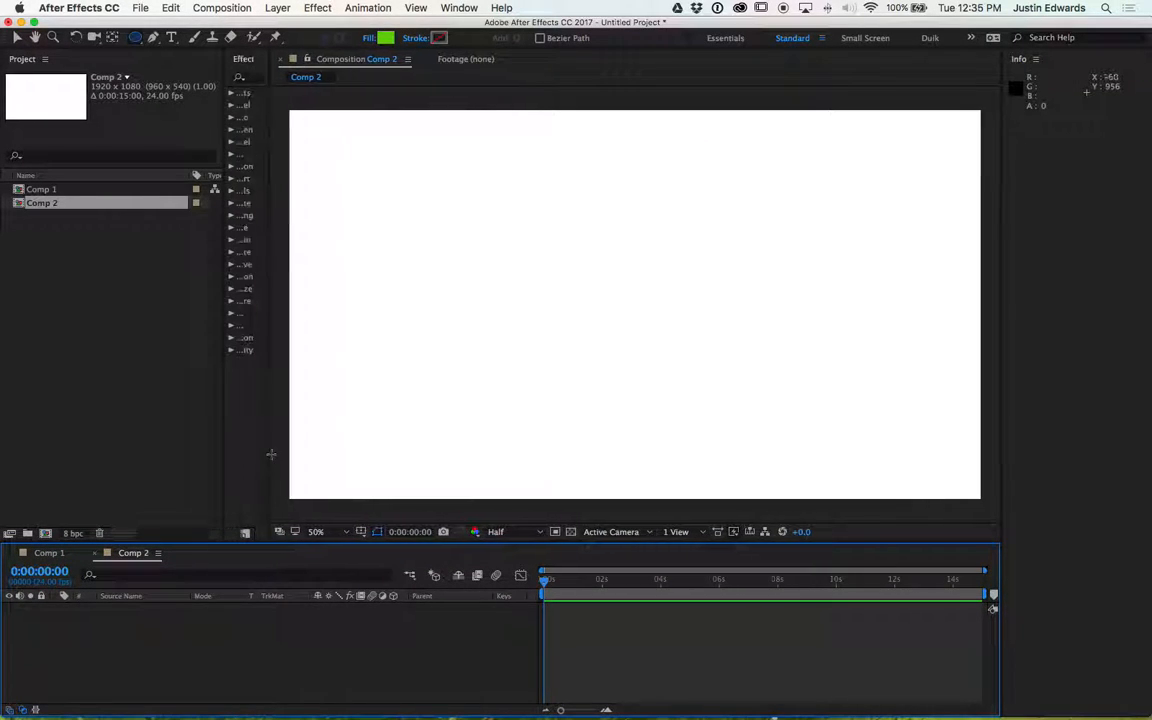
{"action": "left_click_drag", "start_coordinate": [540, 278], "coordinate": [656, 354]}
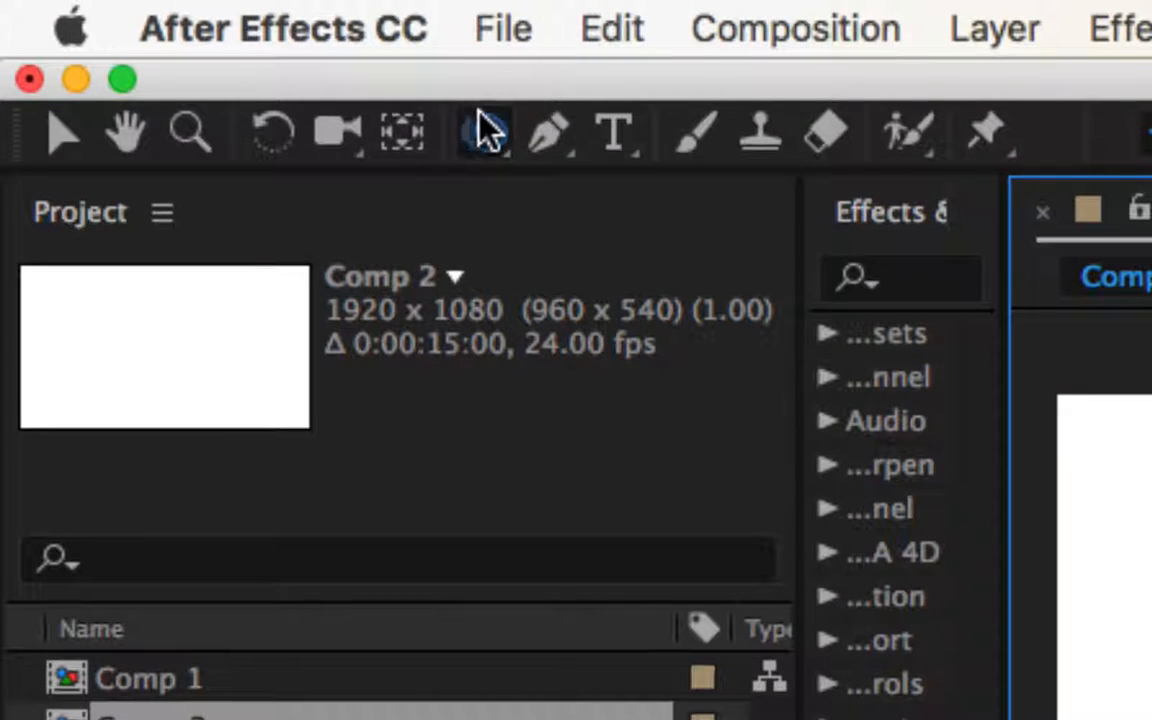
- Set the circle's fill colour to a golden yellow, CEA808
{"action": "left_click", "coordinate": [486, 132]}
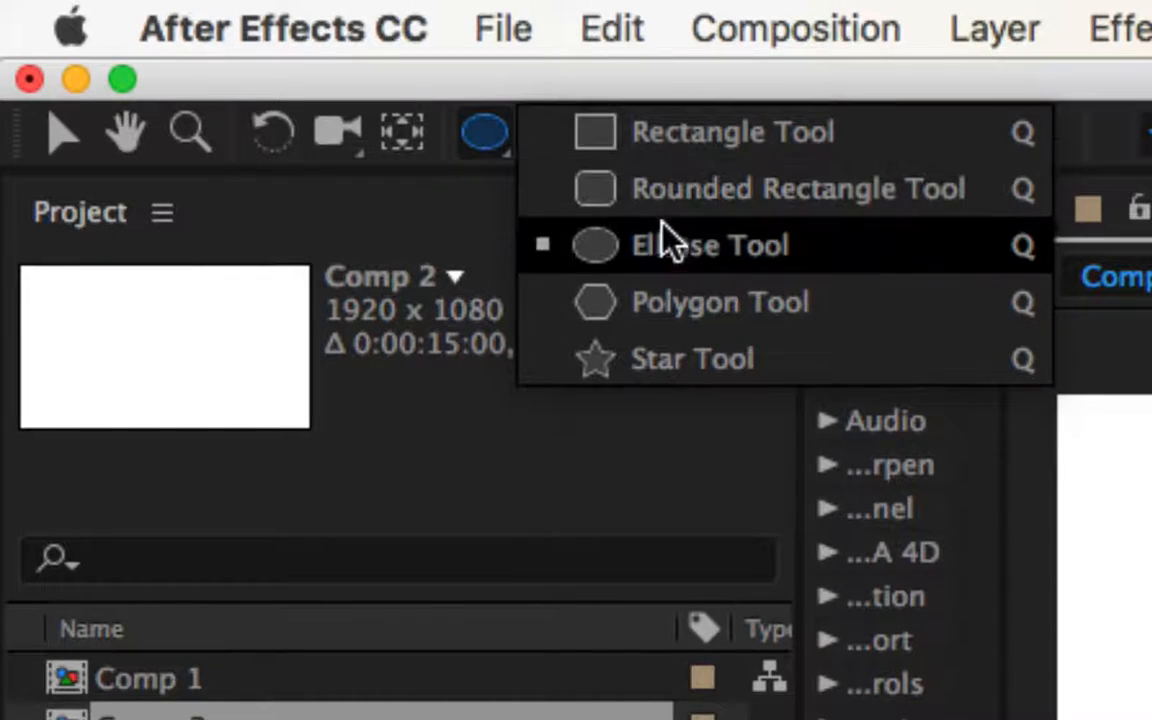
{"action": "left_click", "coordinate": [696, 258]}
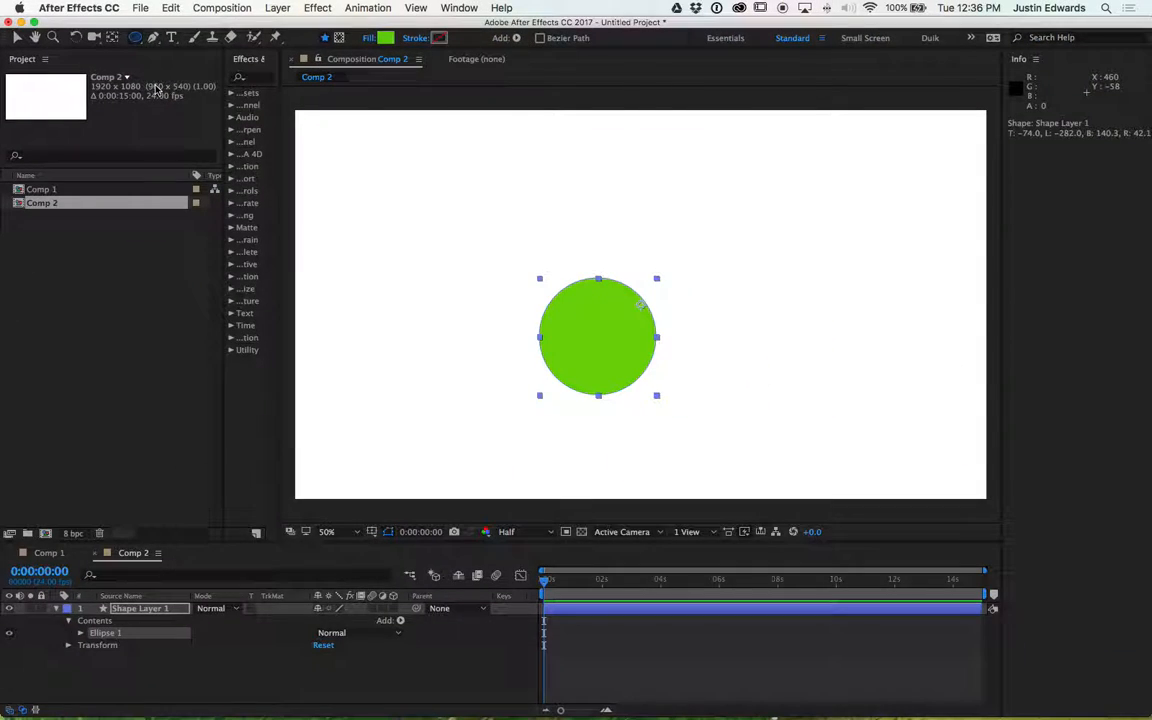
{"action": "left_click", "coordinate": [383, 38]}
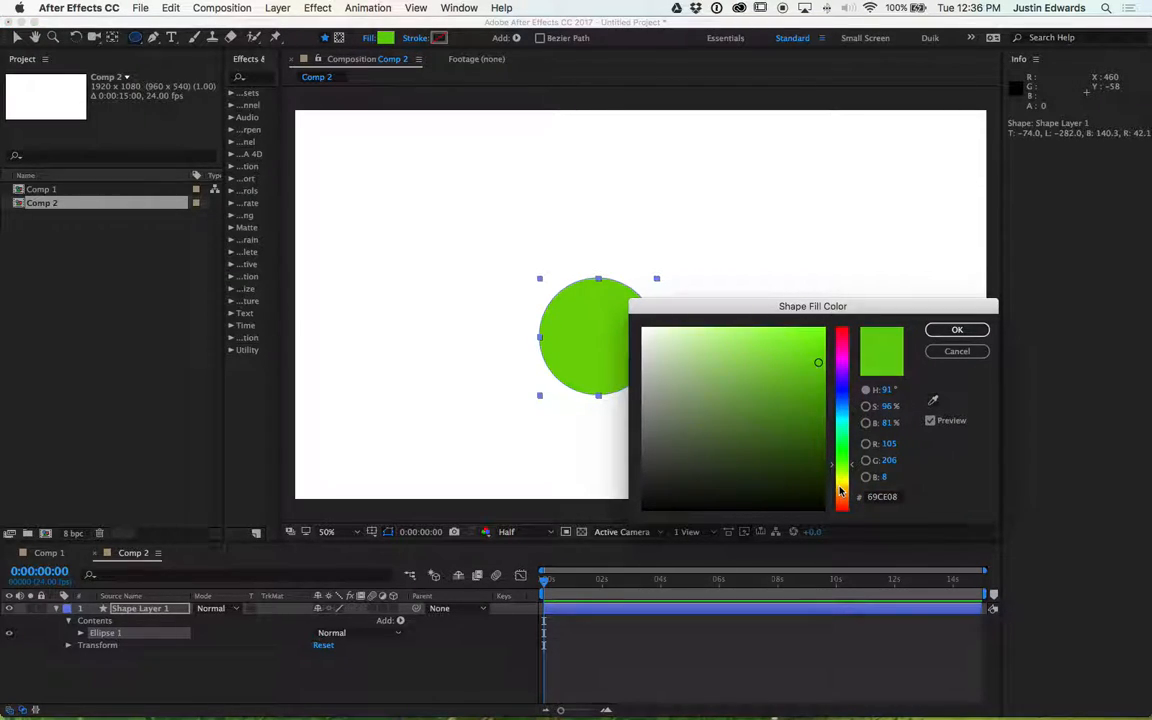
{"action": "left_click", "coordinate": [840, 489]}
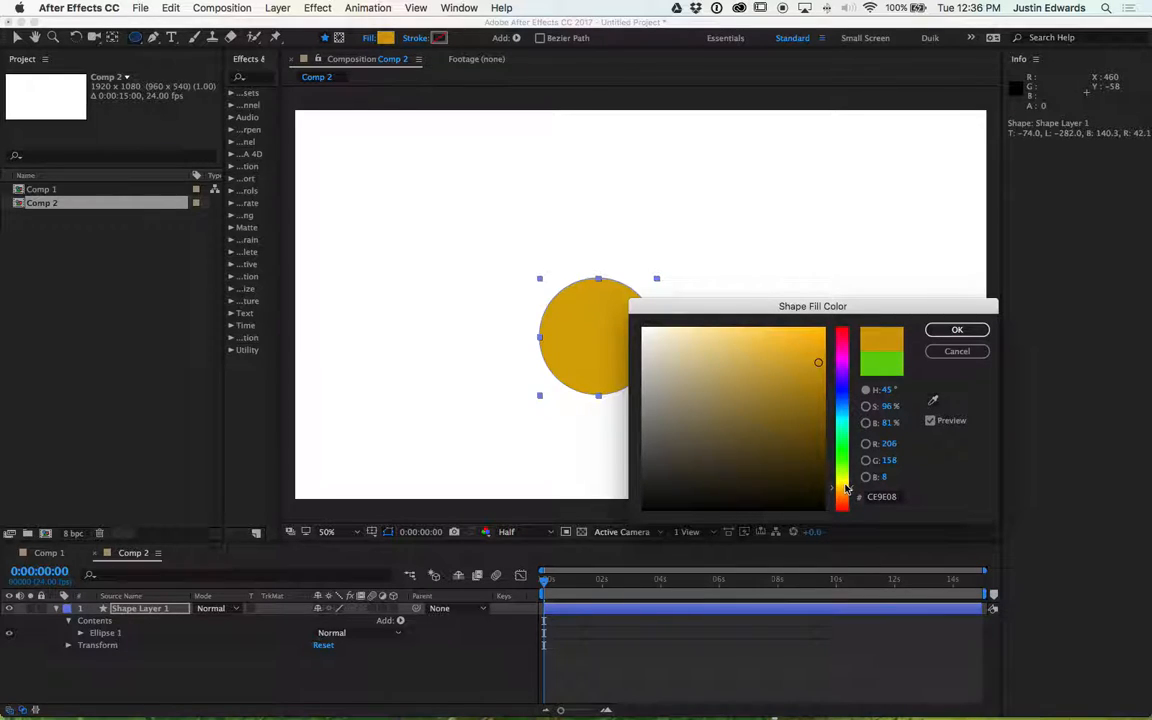
{"action": "left_click", "coordinate": [845, 485]}
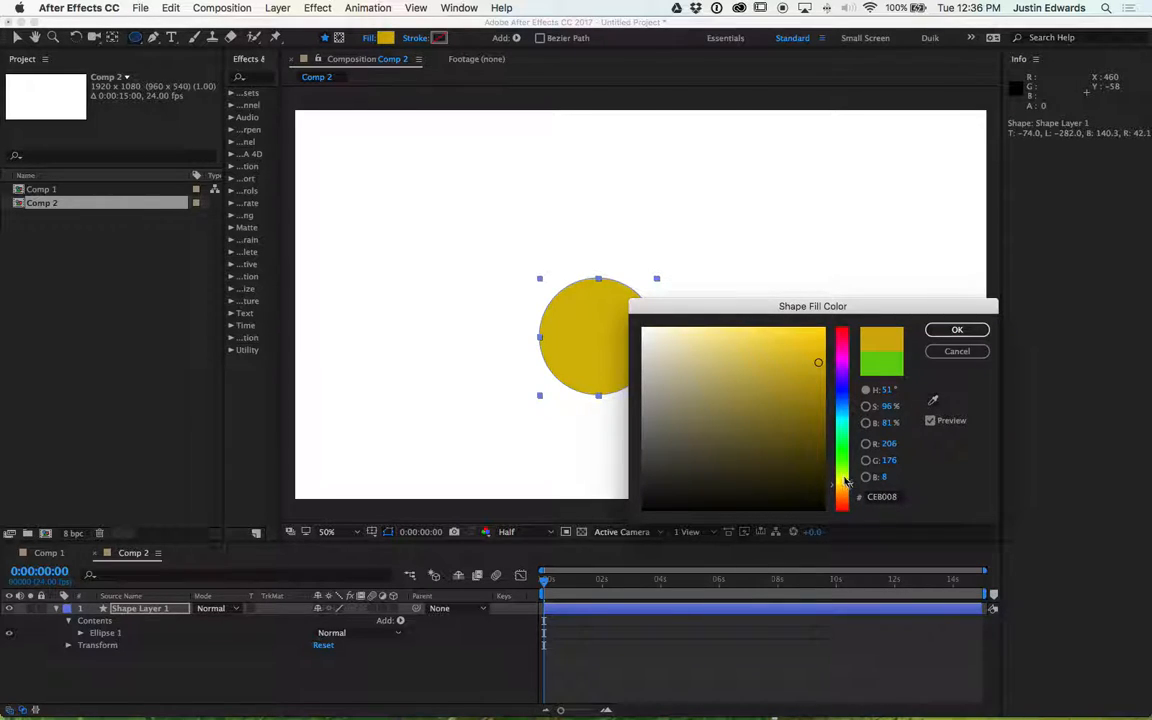
{"action": "left_click", "coordinate": [841, 478]}
{"action": "left_click_drag", "start_coordinate": [842, 481], "coordinate": [842, 487]}
{"action": "left_click", "coordinate": [957, 329]}
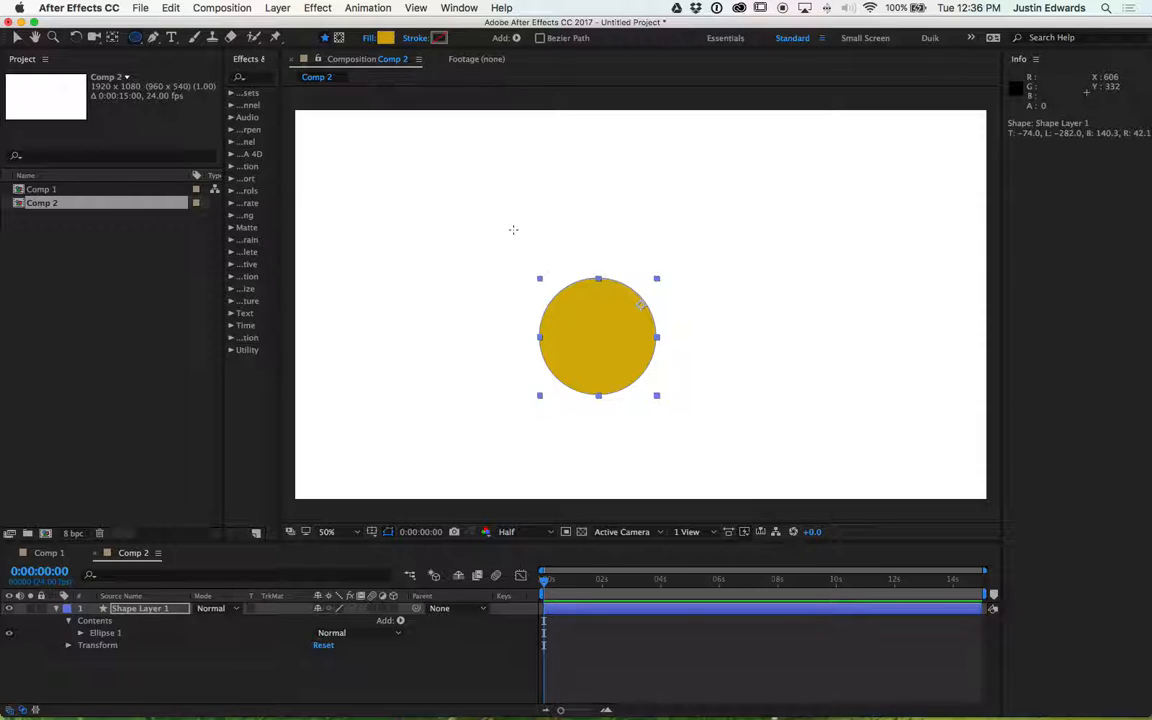
- Draw a small circle inside the same shape layer and undo it
{"action": "left_click_drag", "start_coordinate": [402, 180], "coordinate": [471, 252]}
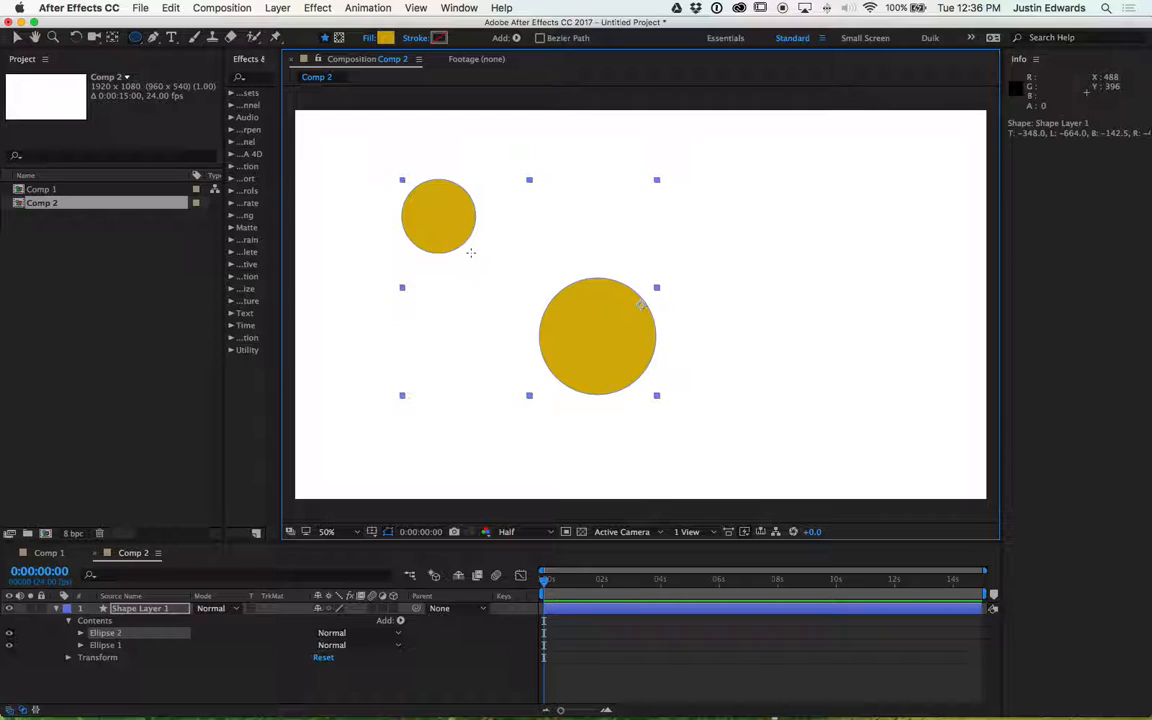
{"action": "key", "text": "super+z"}
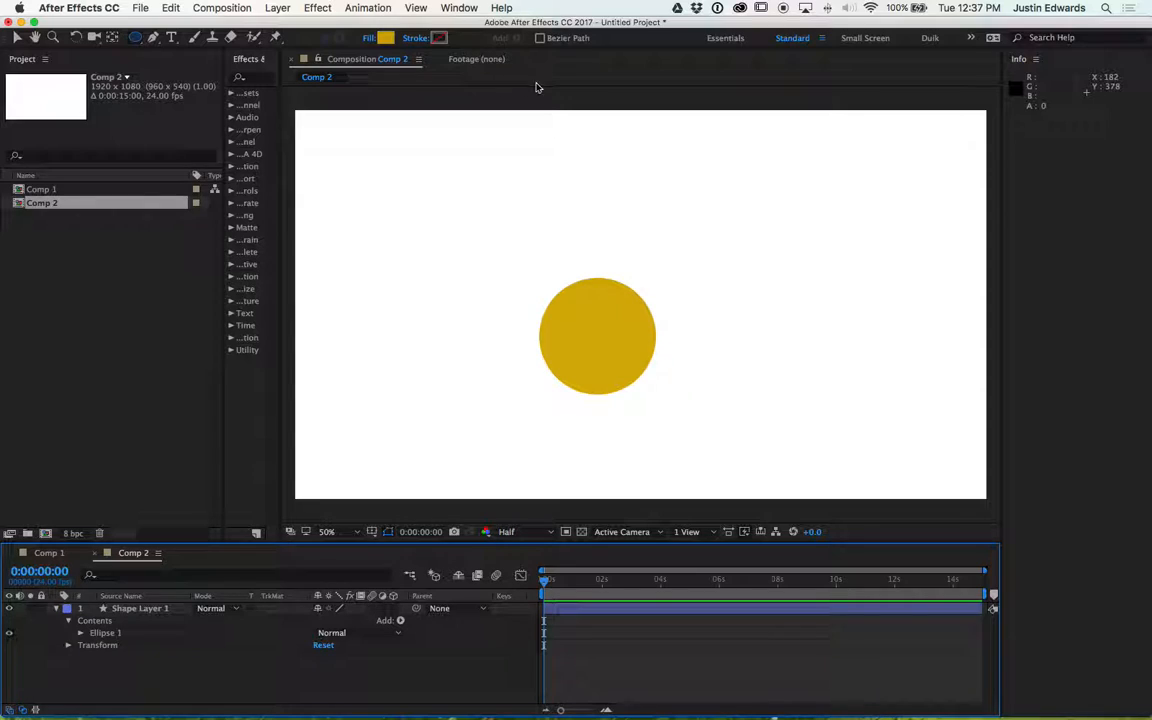
- Draw a small circle as a new layer near the upper left and give it a pale yellow fill
{"action": "left_click_drag", "start_coordinate": [440, 193], "coordinate": [477, 229]}
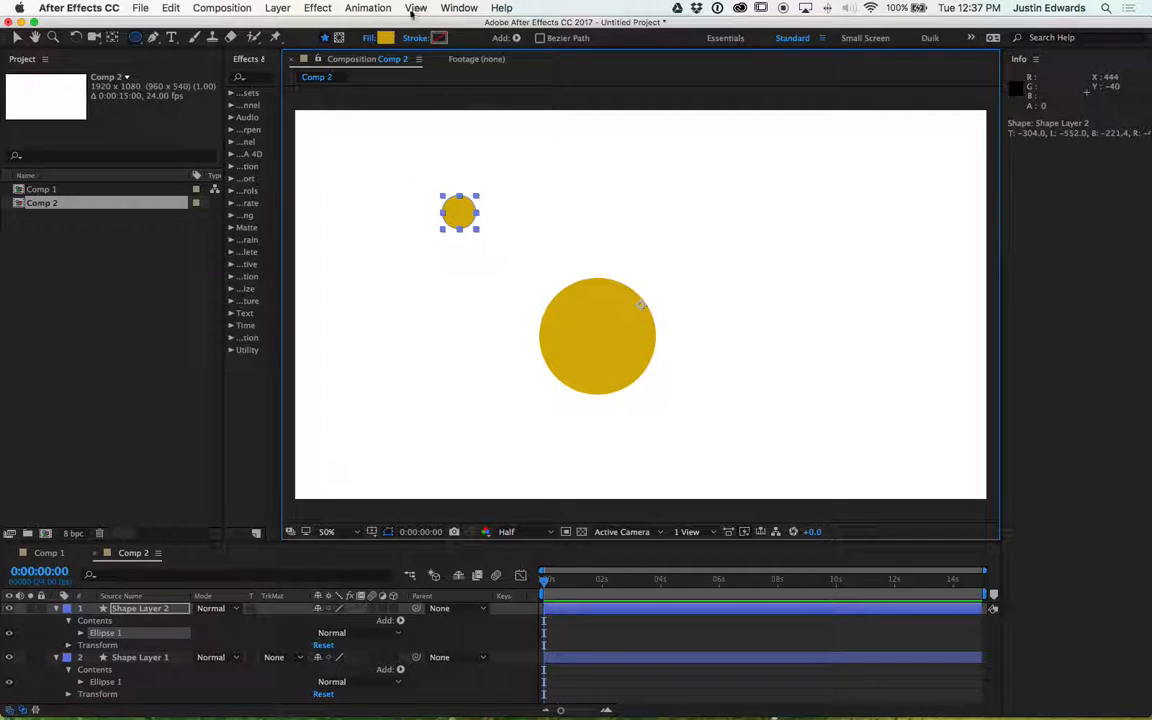
{"action": "left_click", "coordinate": [387, 38]}
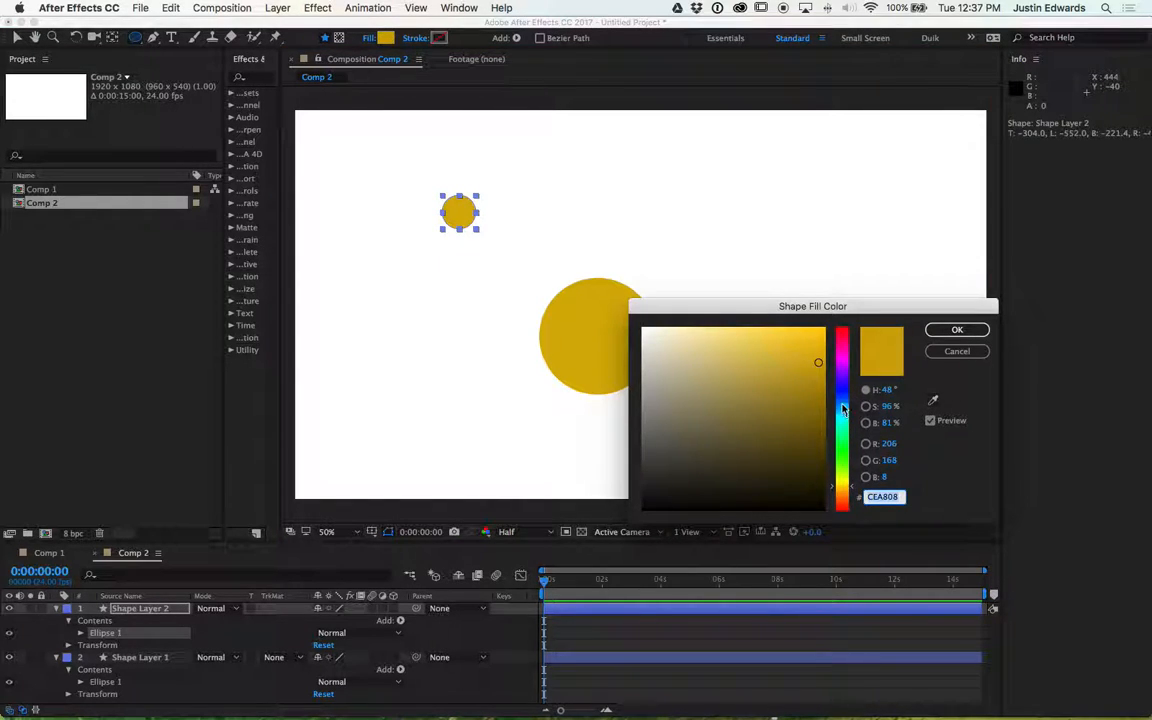
{"action": "left_click_drag", "start_coordinate": [843, 440], "coordinate": [807, 336]}
{"action": "left_click", "coordinate": [789, 333]}
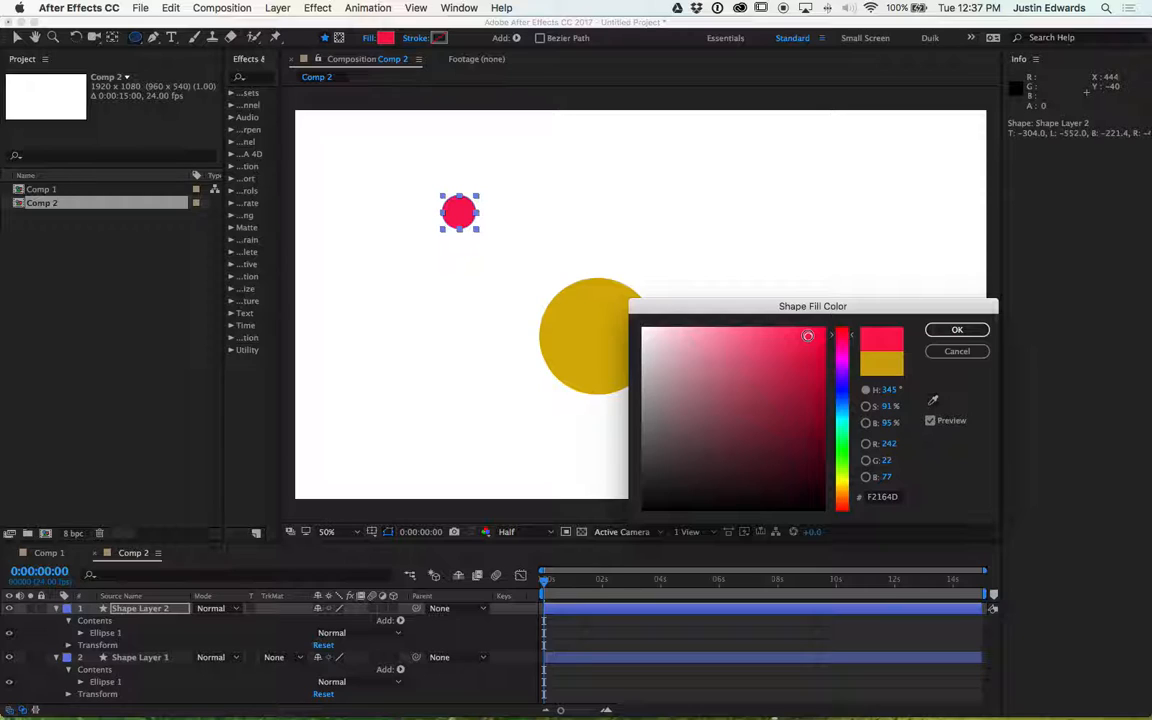
{"action": "mouse_move", "coordinate": [841, 477]}
{"action": "left_mouse_down"}
{"action": "mouse_move", "coordinate": [841, 495]}
{"action": "mouse_move", "coordinate": [841, 479]}
{"action": "left_mouse_up"}
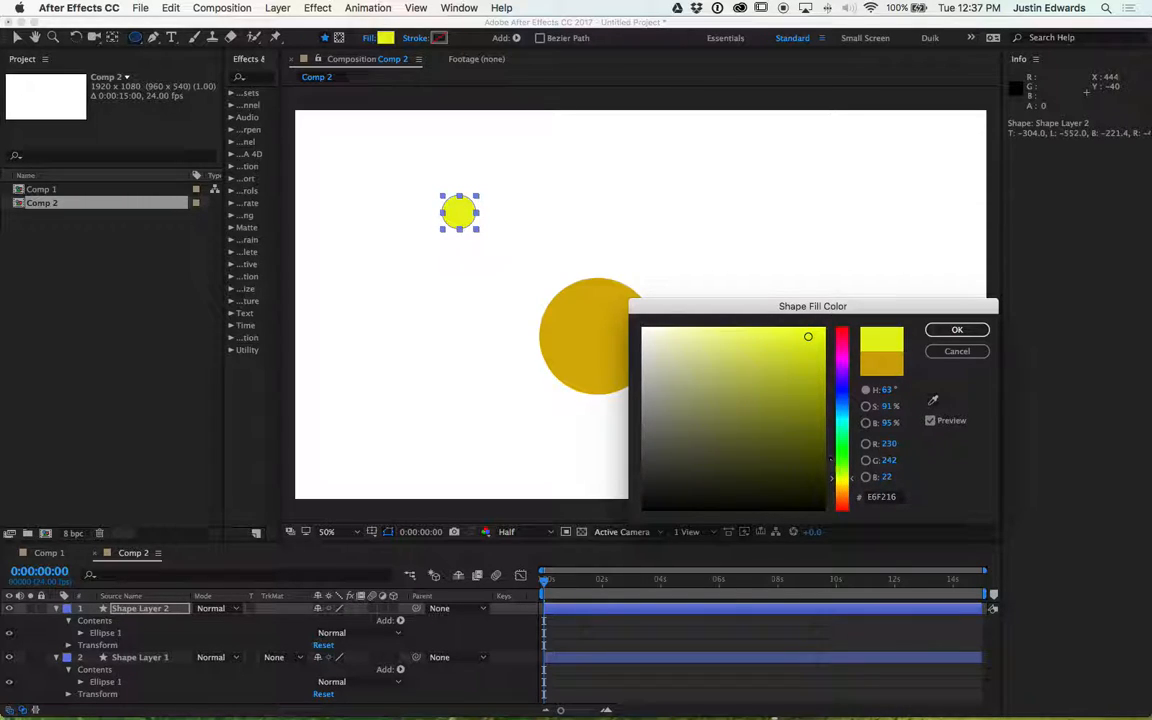
{"action": "left_click_drag", "start_coordinate": [722, 354], "coordinate": [718, 366]}
{"action": "left_click", "coordinate": [952, 330]}
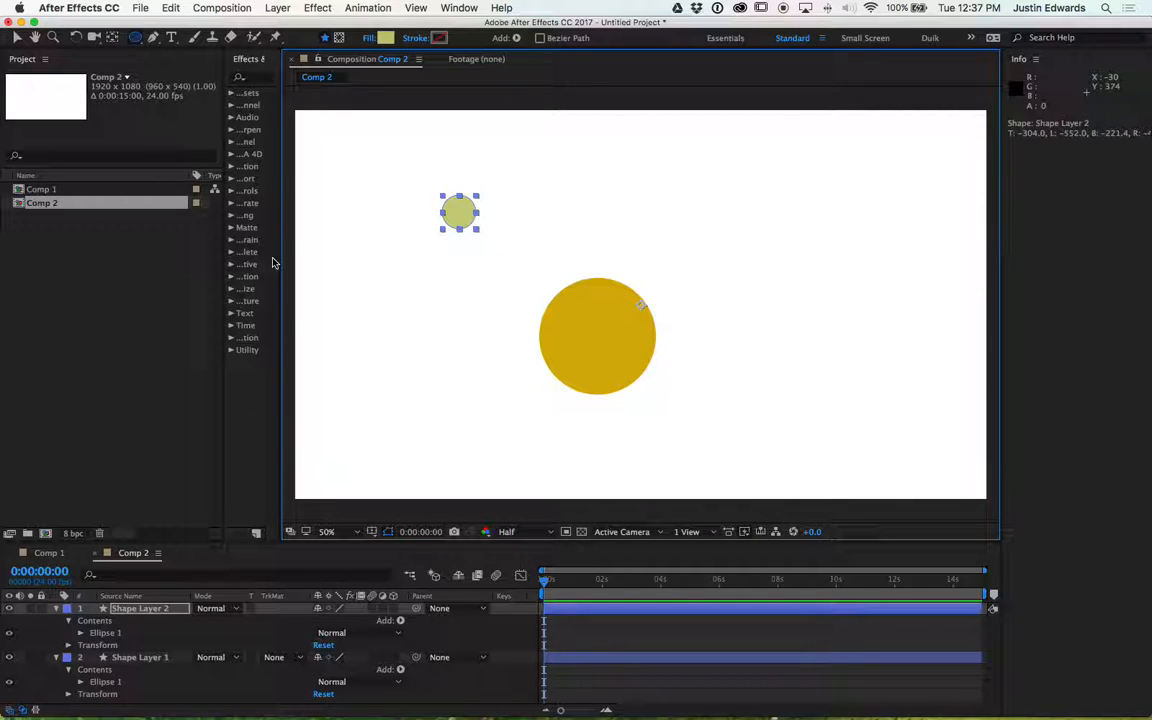
- Draw a tiny circle as a new layer just above the small one and give it a grey fill
{"action": "left_click", "coordinate": [56, 609]}
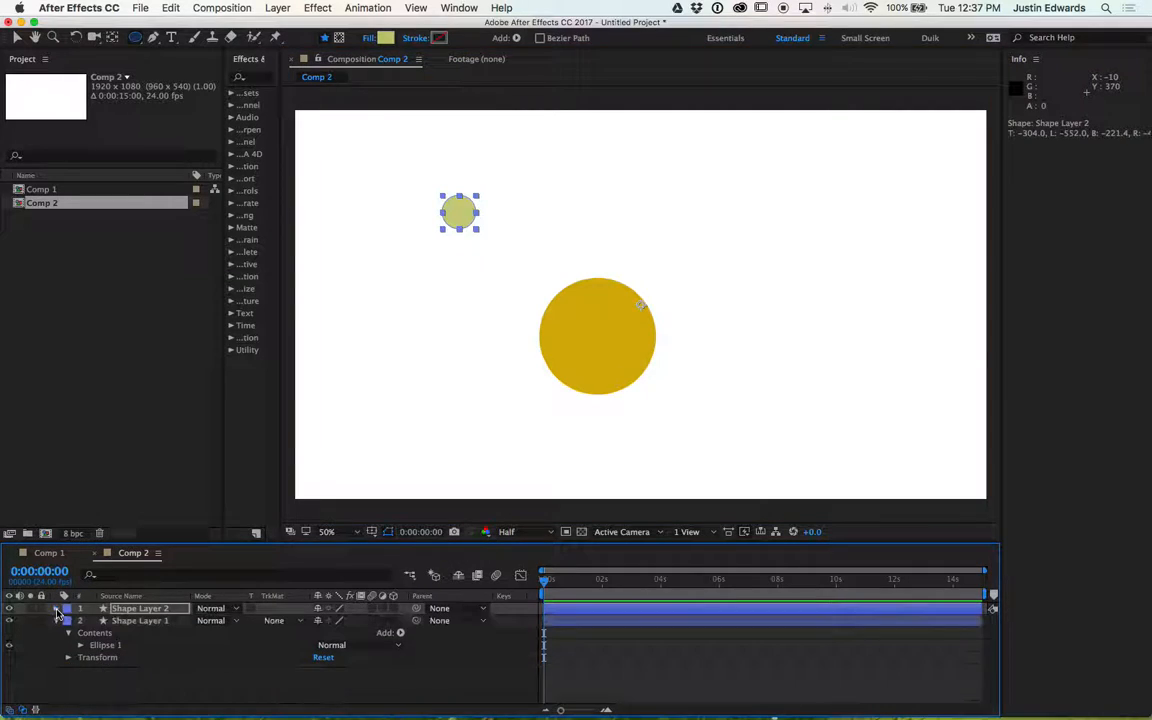
{"action": "left_click", "coordinate": [161, 680]}
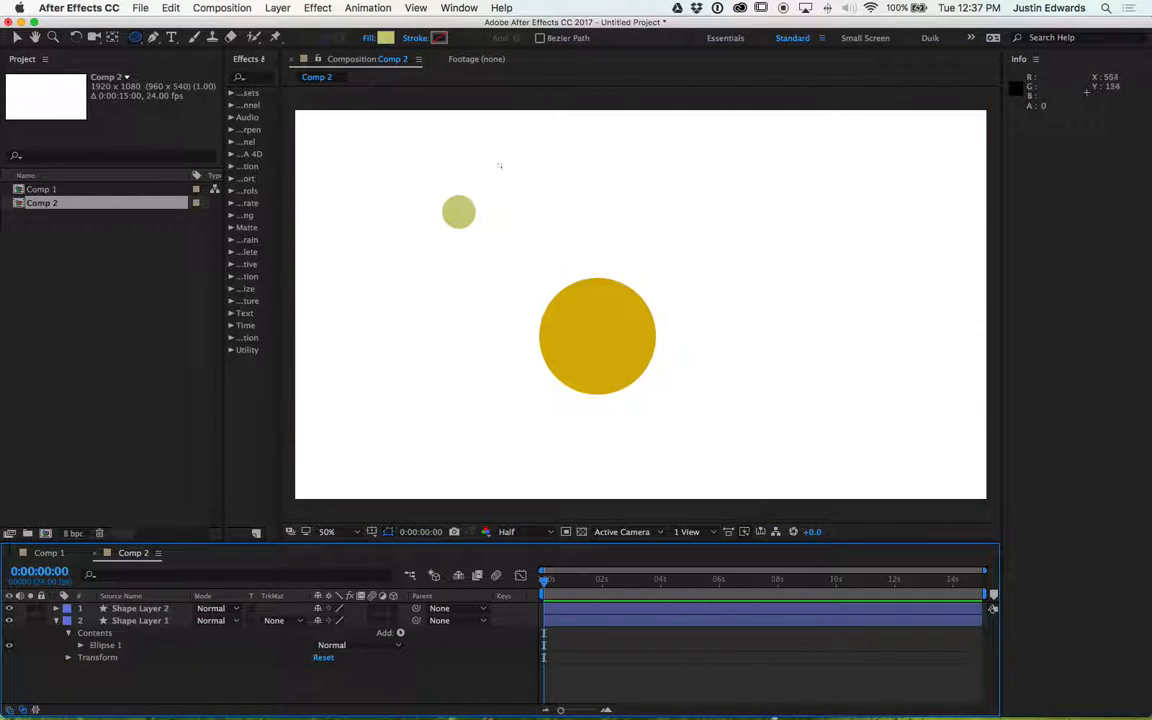
{"action": "left_click_drag", "start_coordinate": [480, 178], "coordinate": [486, 193]}
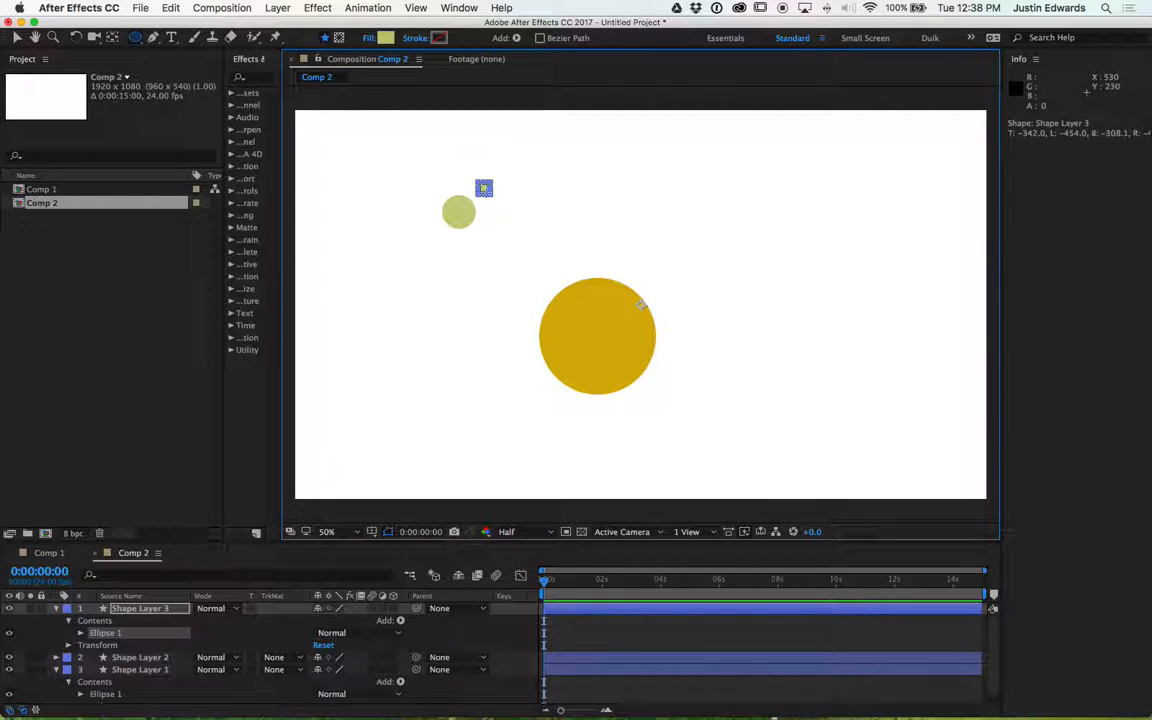
{"action": "left_click", "coordinate": [384, 37]}
{"action": "mouse_move", "coordinate": [718, 367]}
{"action": "left_mouse_down"}
{"action": "mouse_move", "coordinate": [687, 406]}
{"action": "mouse_move", "coordinate": [620, 437]}
{"action": "left_mouse_up"}
{"action": "left_click", "coordinate": [957, 330]}
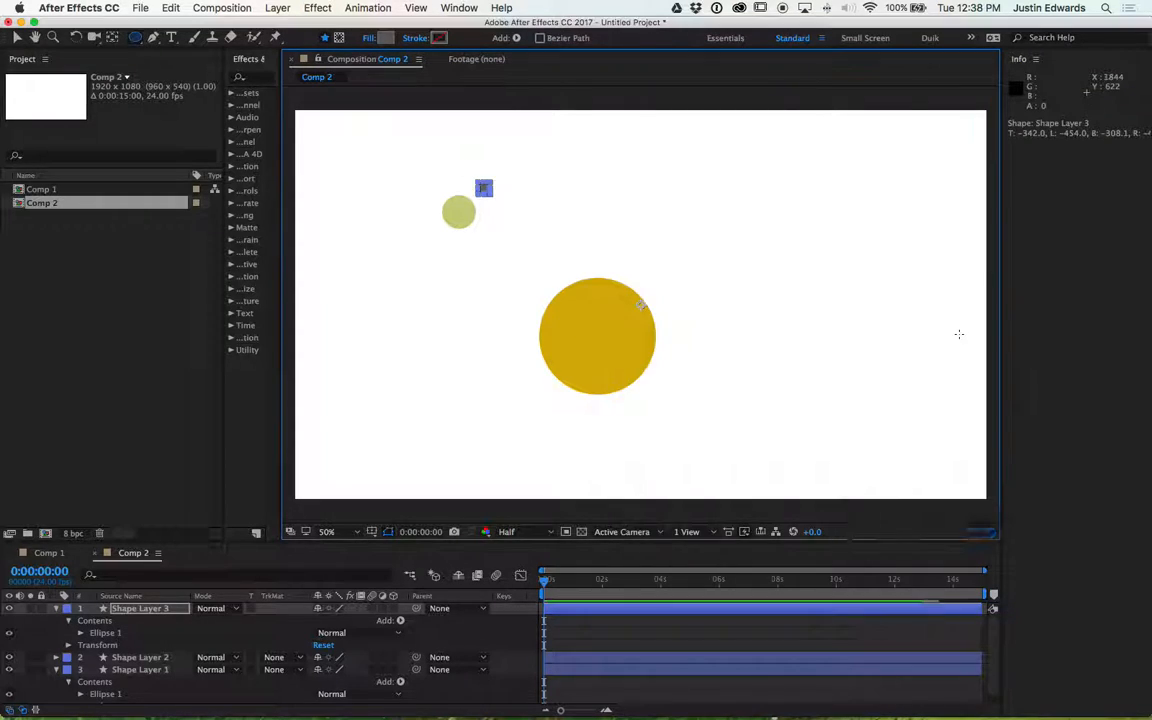
- Collapse the shape layers' properties in the timeline
{"action": "left_click", "coordinate": [57, 608]}
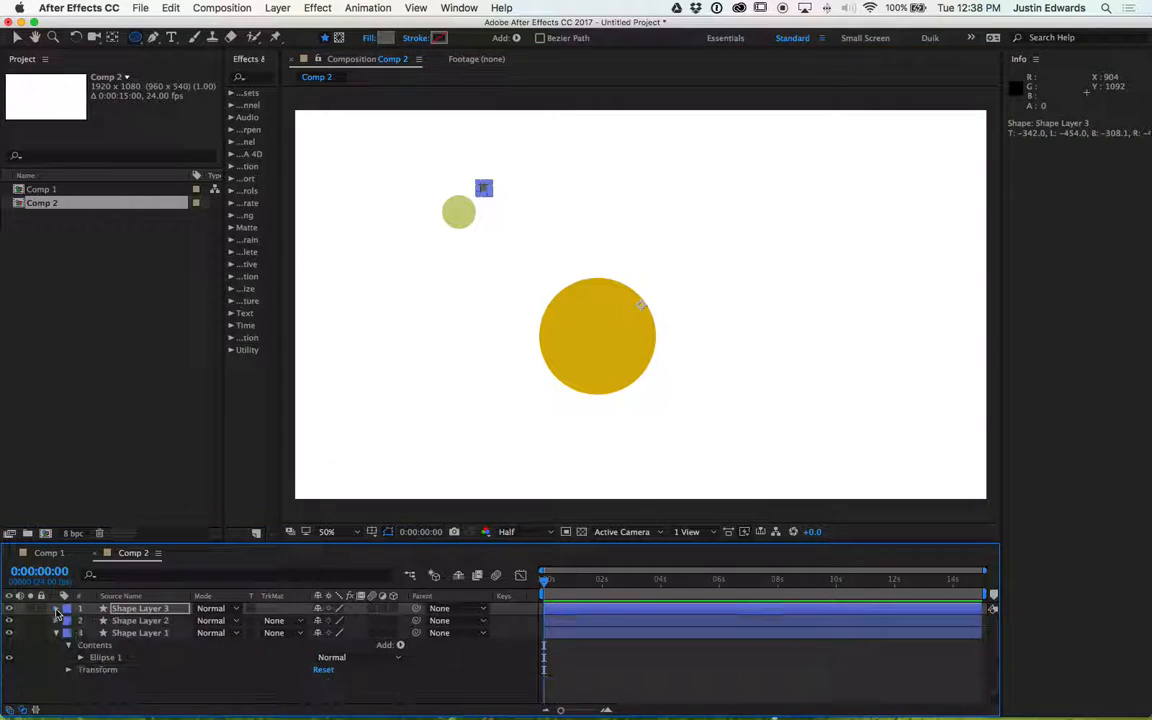
{"action": "left_click", "coordinate": [57, 634]}
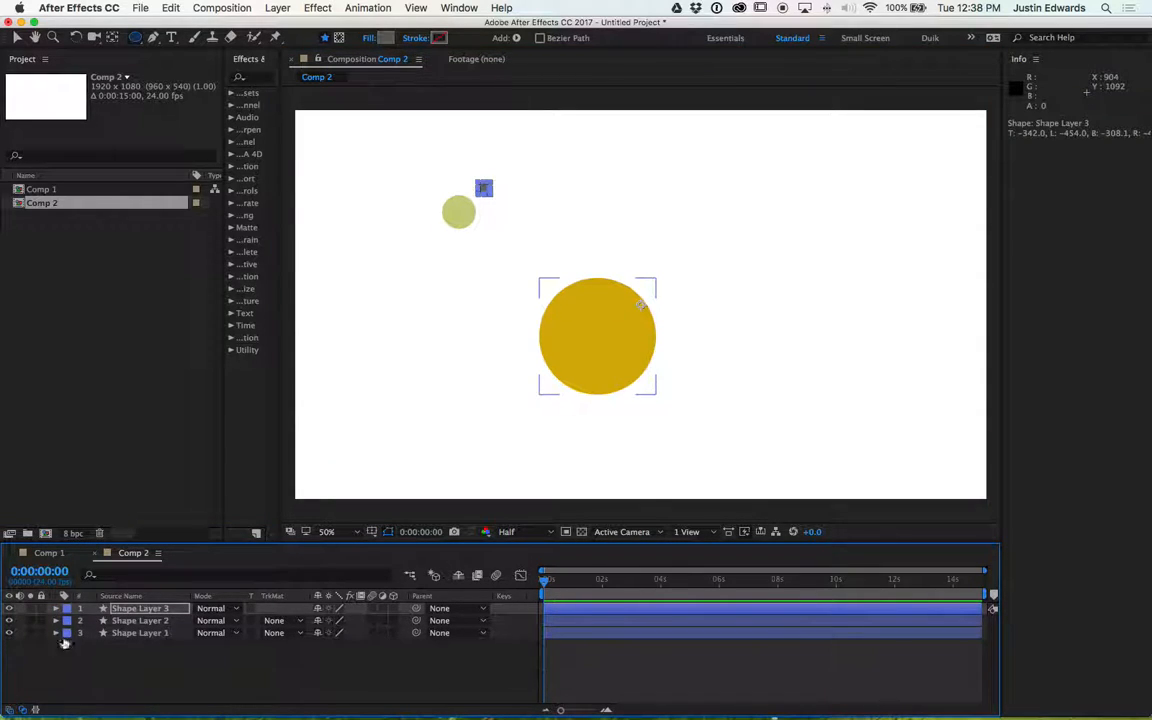
- Rename the three shape layers Moon, Mercury and Sun from top to bottom
{"action": "left_click", "coordinate": [158, 672]}
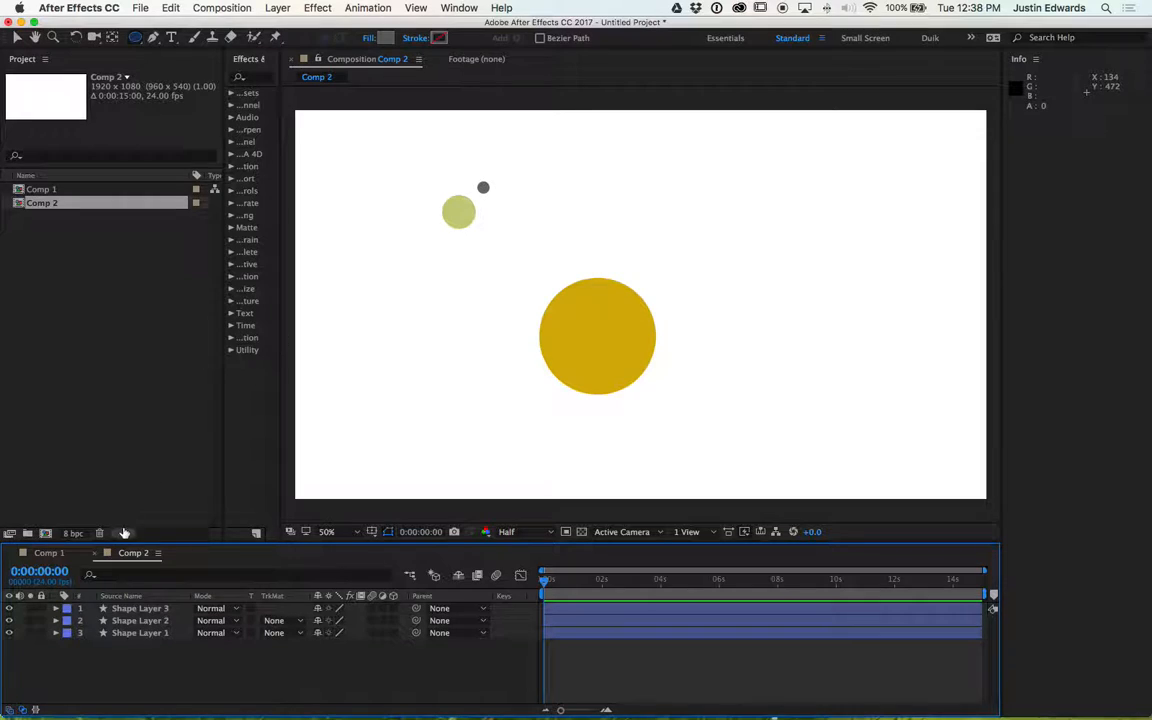
{"action": "left_click", "coordinate": [143, 611]}
{"action": "key", "text": "Return"}
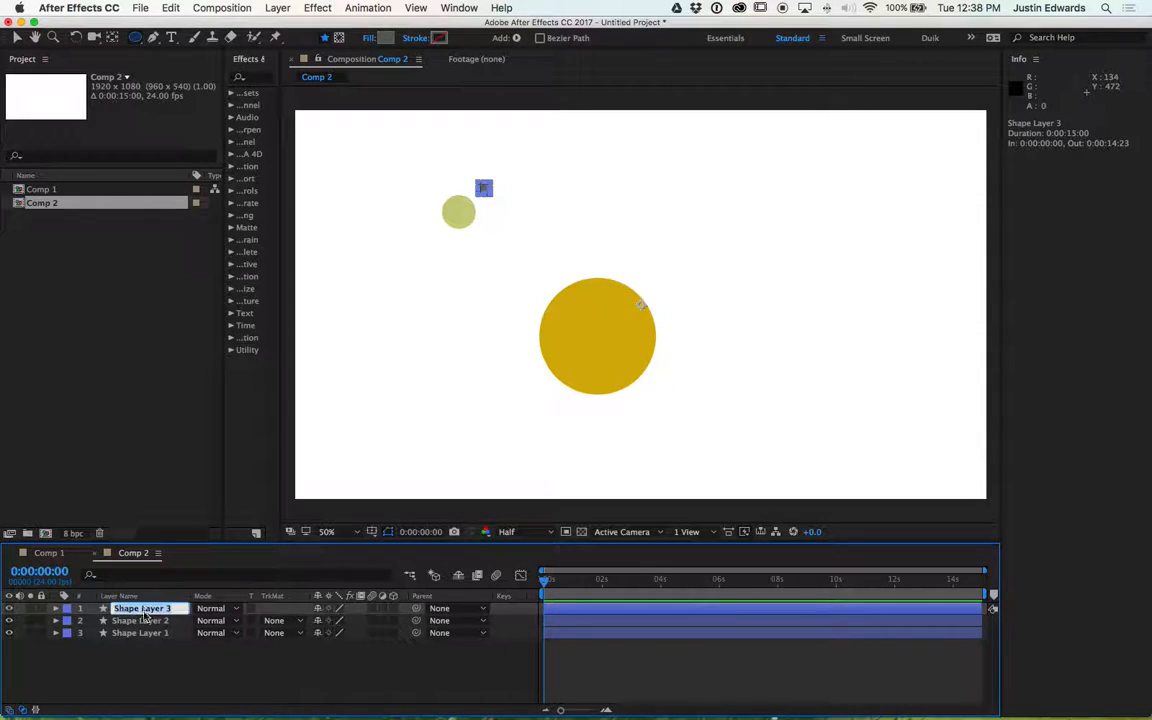
{"action": "type", "text": "Moon"}
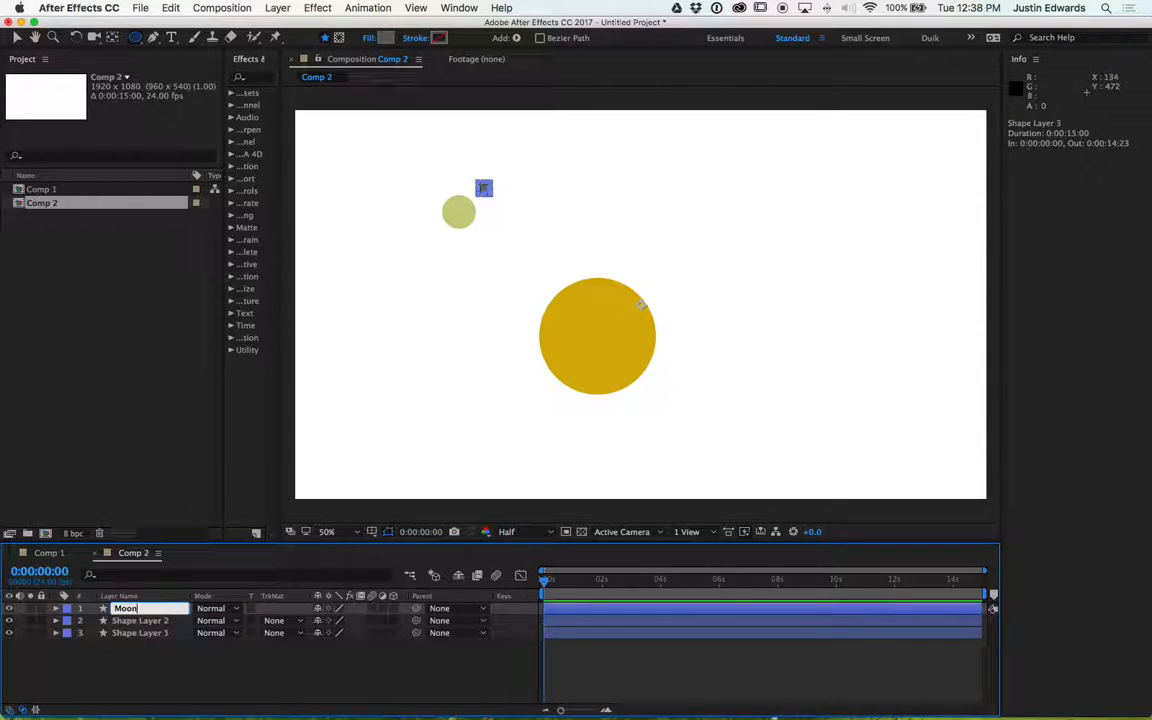
{"action": "left_click", "coordinate": [140, 621]}
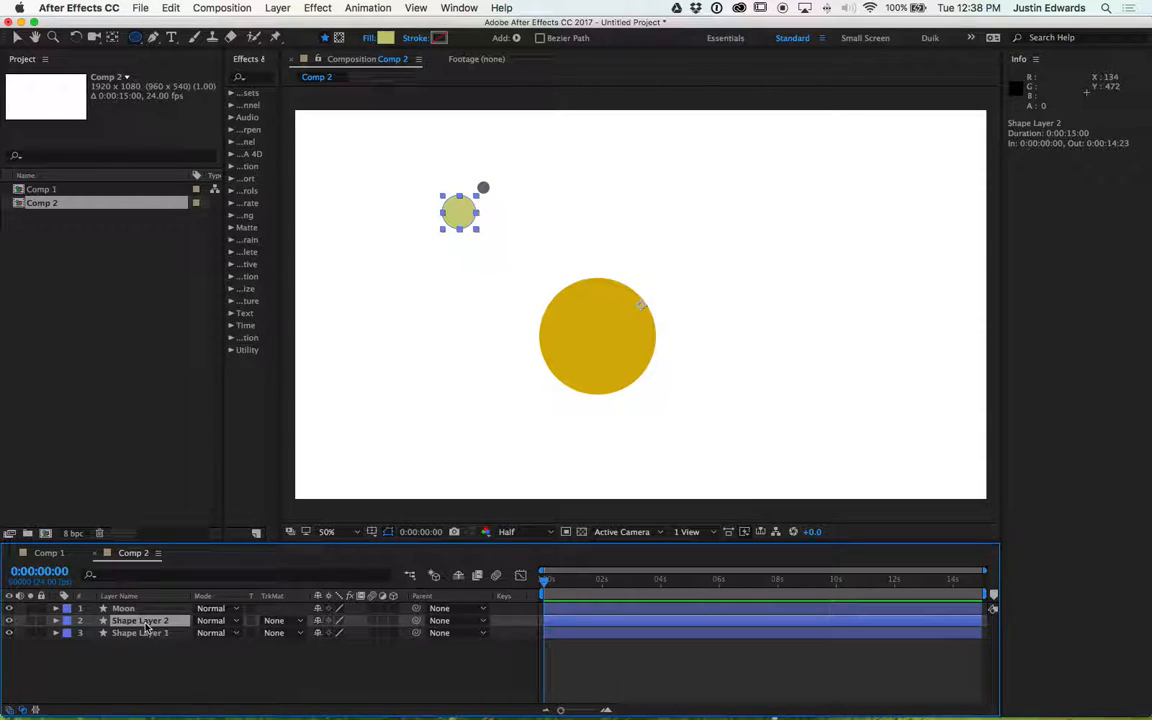
{"action": "key", "text": "Return"}
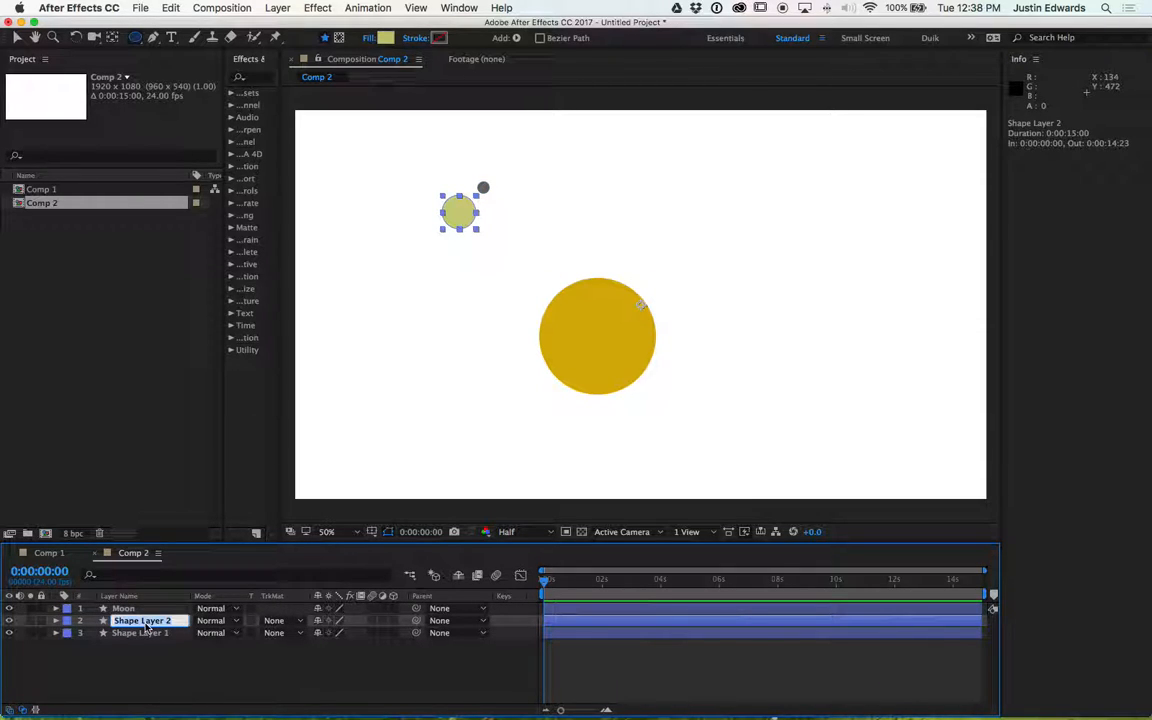
{"action": "type", "text": "Mercury"}
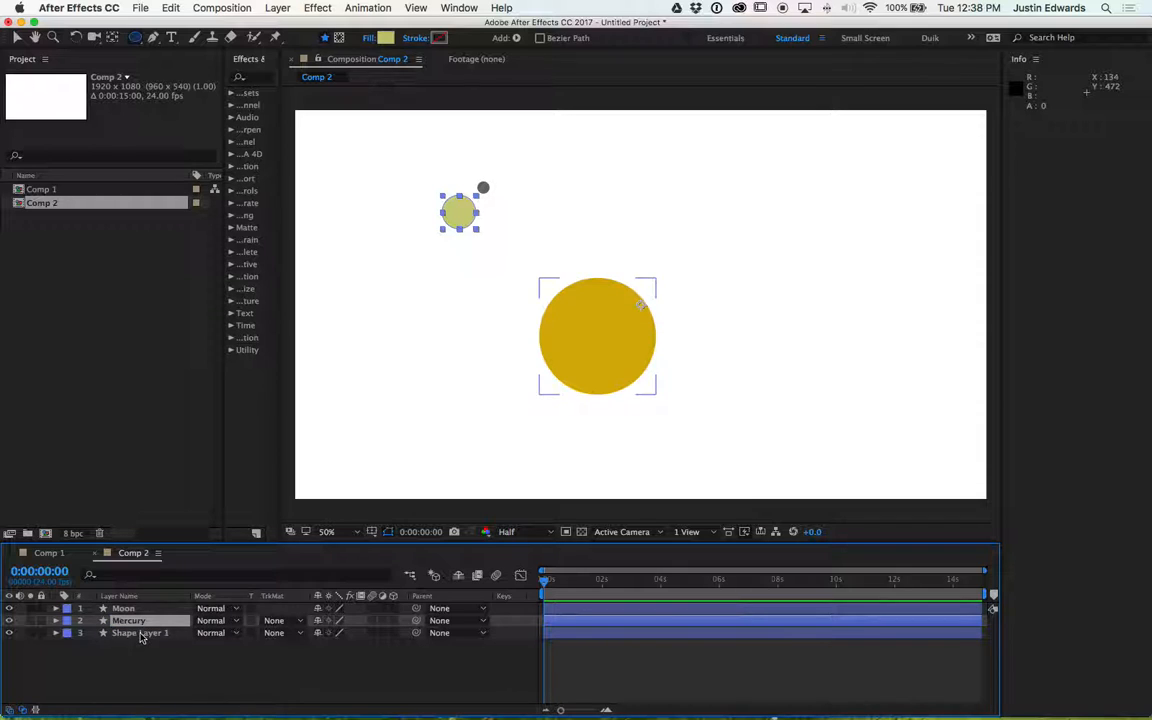
{"action": "left_click", "coordinate": [141, 633]}
{"action": "key", "text": "Return"}
{"action": "type", "text": "Sun"}
{"action": "key", "text": "Return"}
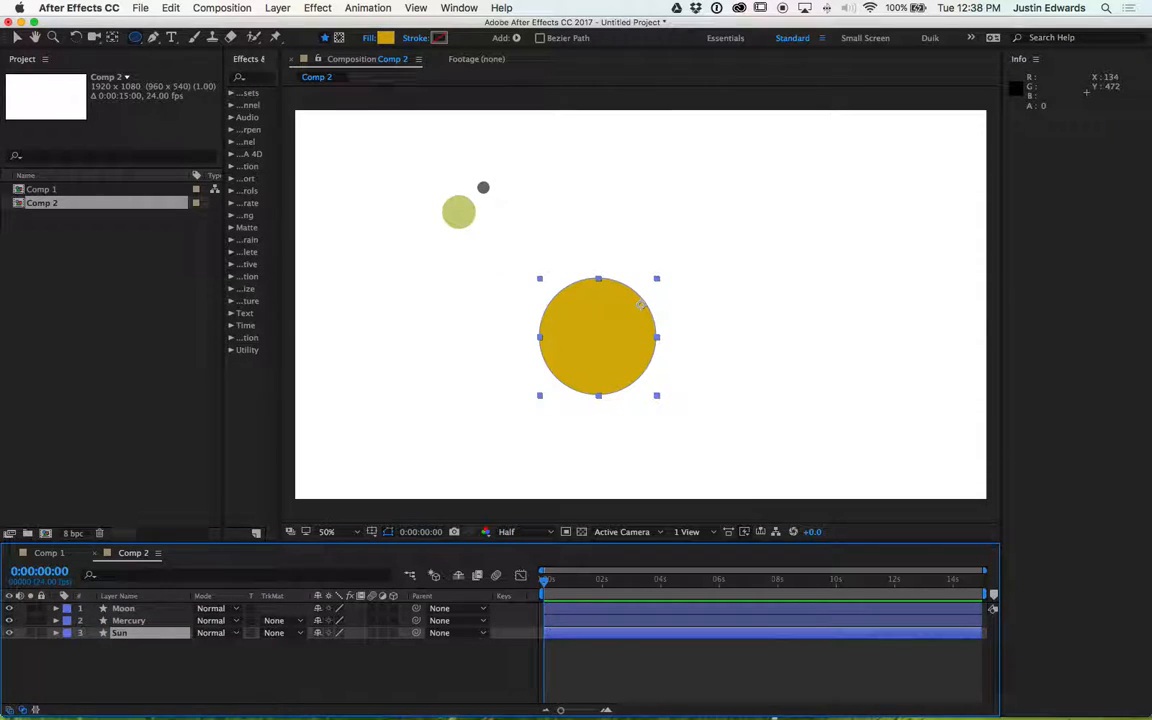
- Parent the Moon layer to the Mercury layer
{"action": "left_click", "coordinate": [143, 669]}
{"action": "left_click", "coordinate": [128, 621]}
{"action": "left_click", "coordinate": [128, 609]}
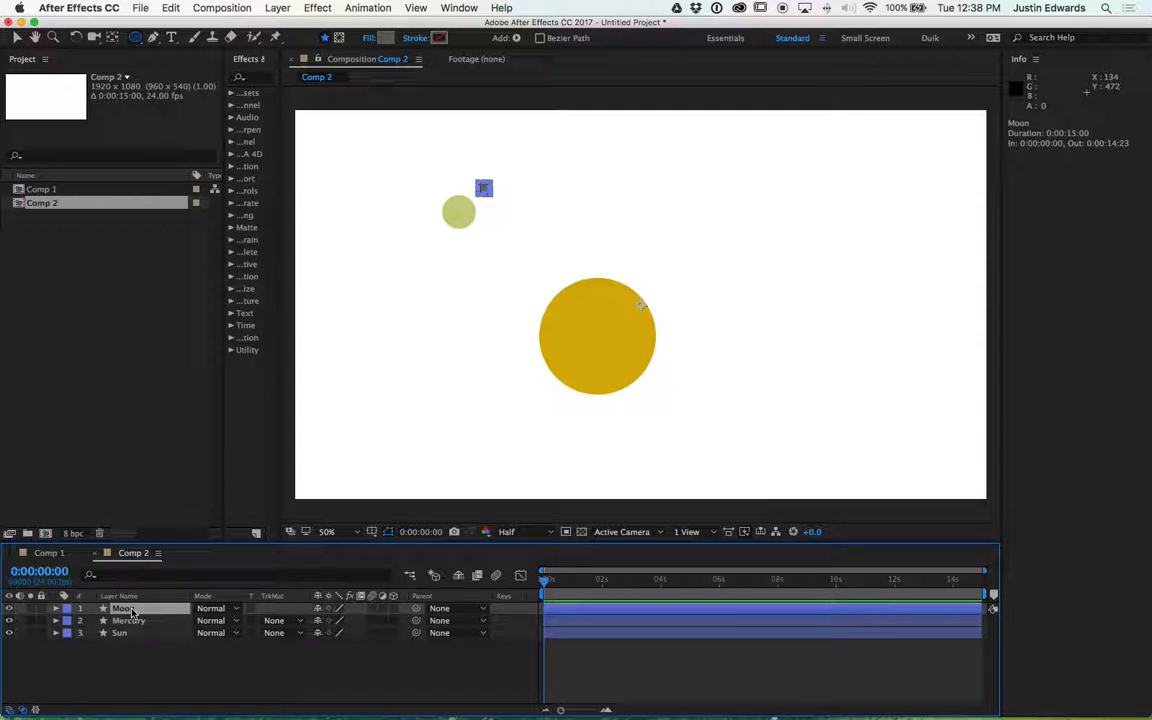
{"action": "left_click", "coordinate": [140, 627]}
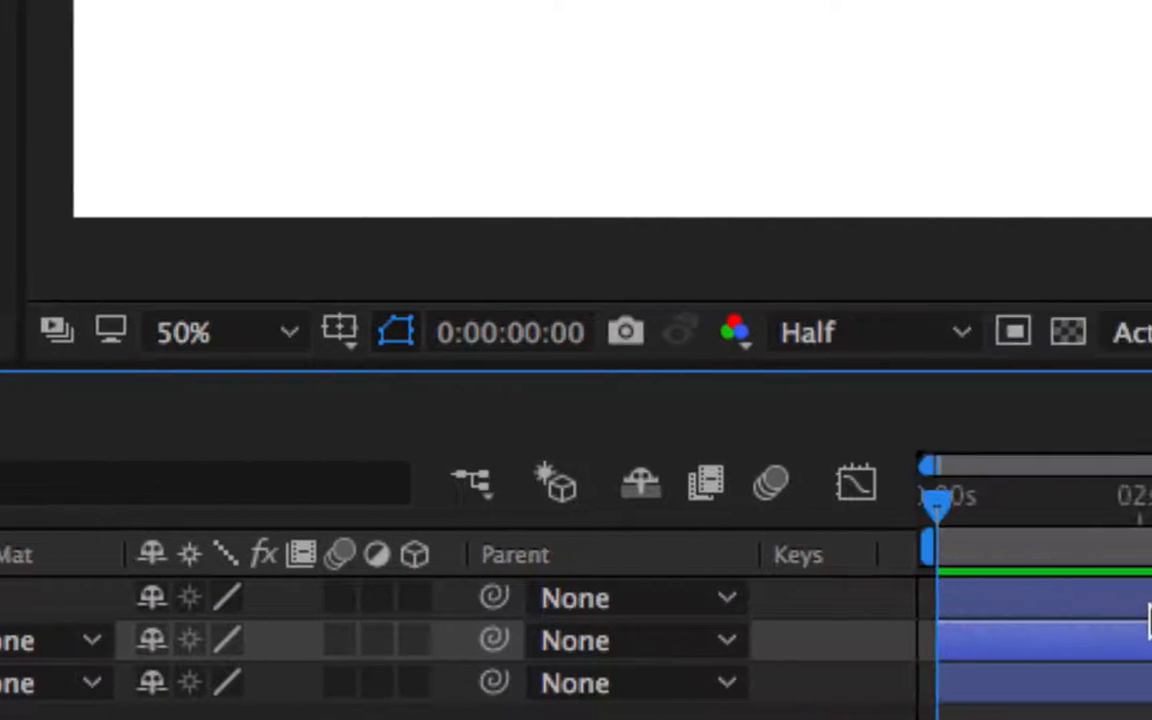
{"action": "left_click", "coordinate": [727, 598]}
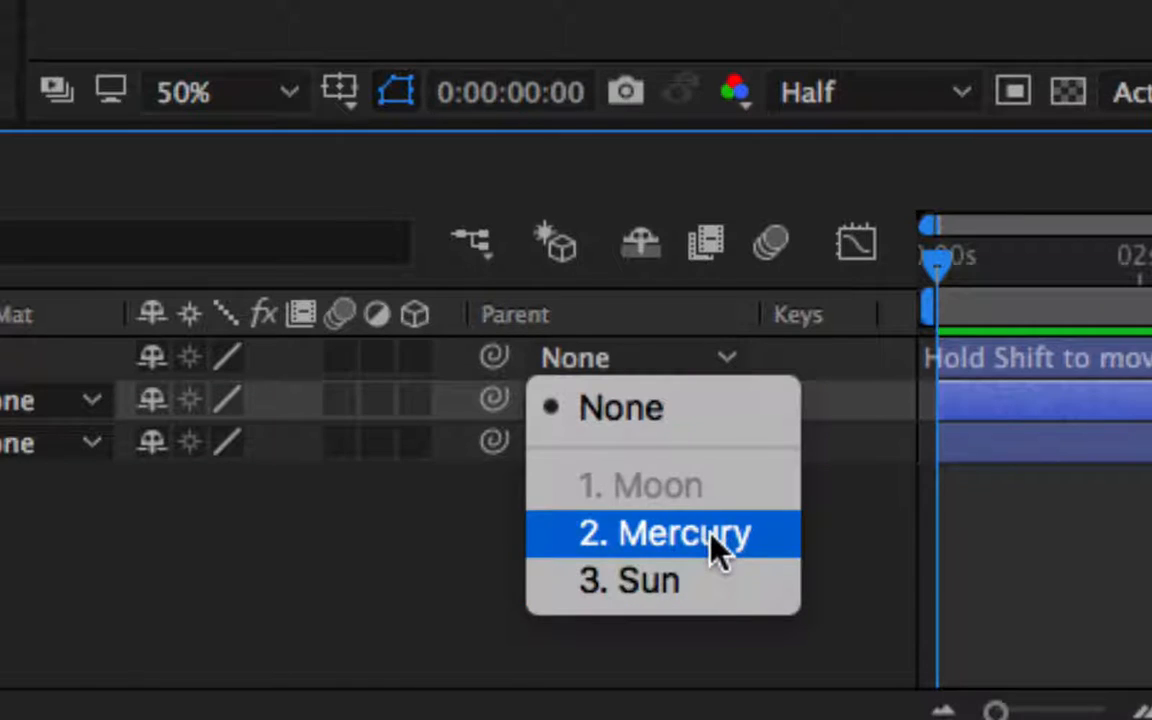
{"action": "left_click", "coordinate": [712, 535]}
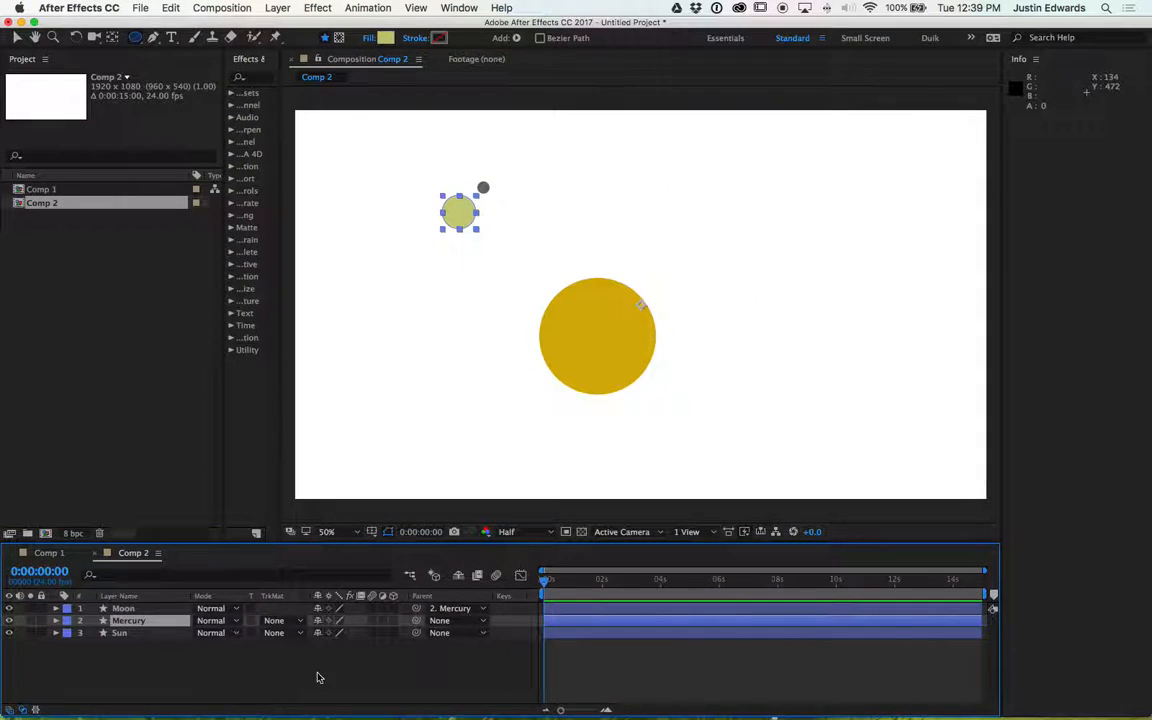
- Try rotating Mercury's ellipse group by scrubbing its rotation inside the layer contents, then collapse the contents
{"action": "left_click", "coordinate": [318, 678]}
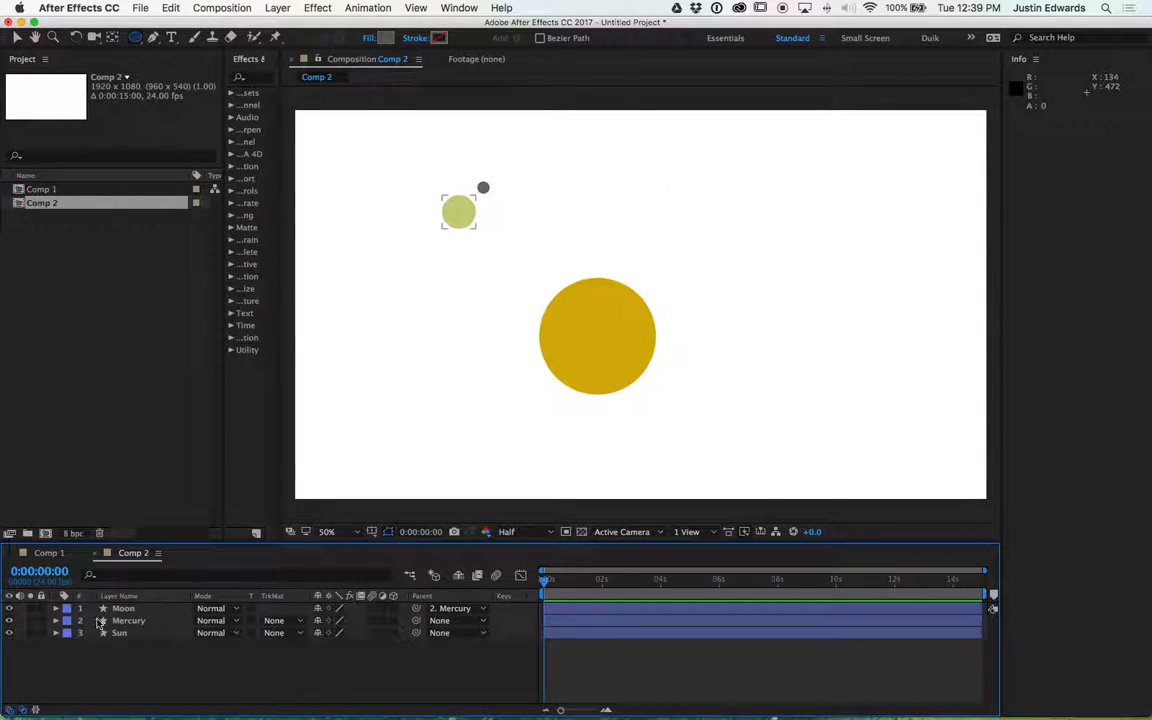
{"action": "left_click", "coordinate": [56, 621]}
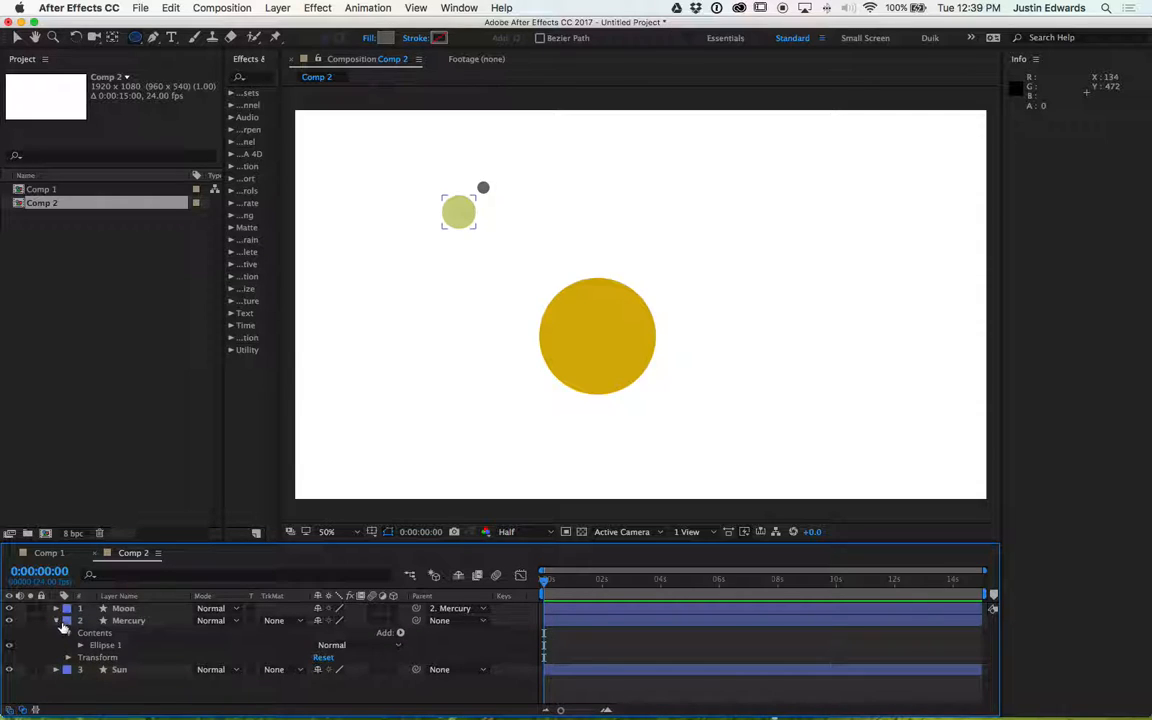
{"action": "left_click", "coordinate": [79, 646]}
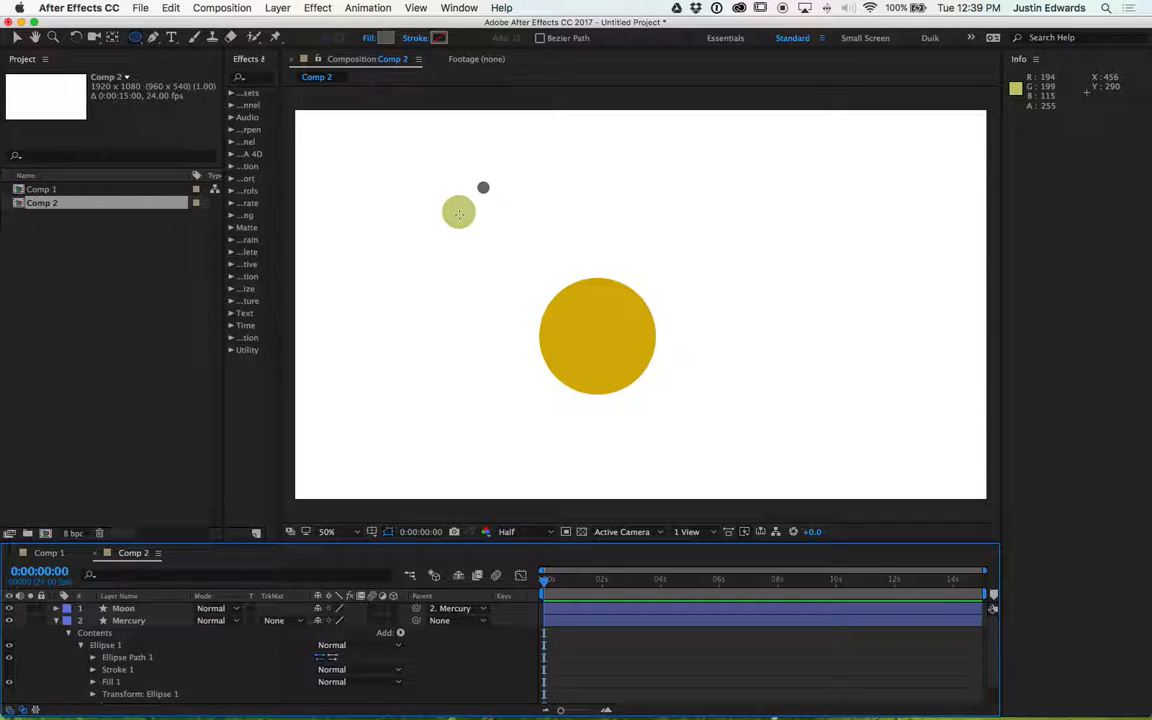
{"action": "key", "text": "v"}
{"action": "left_click", "coordinate": [462, 212]}
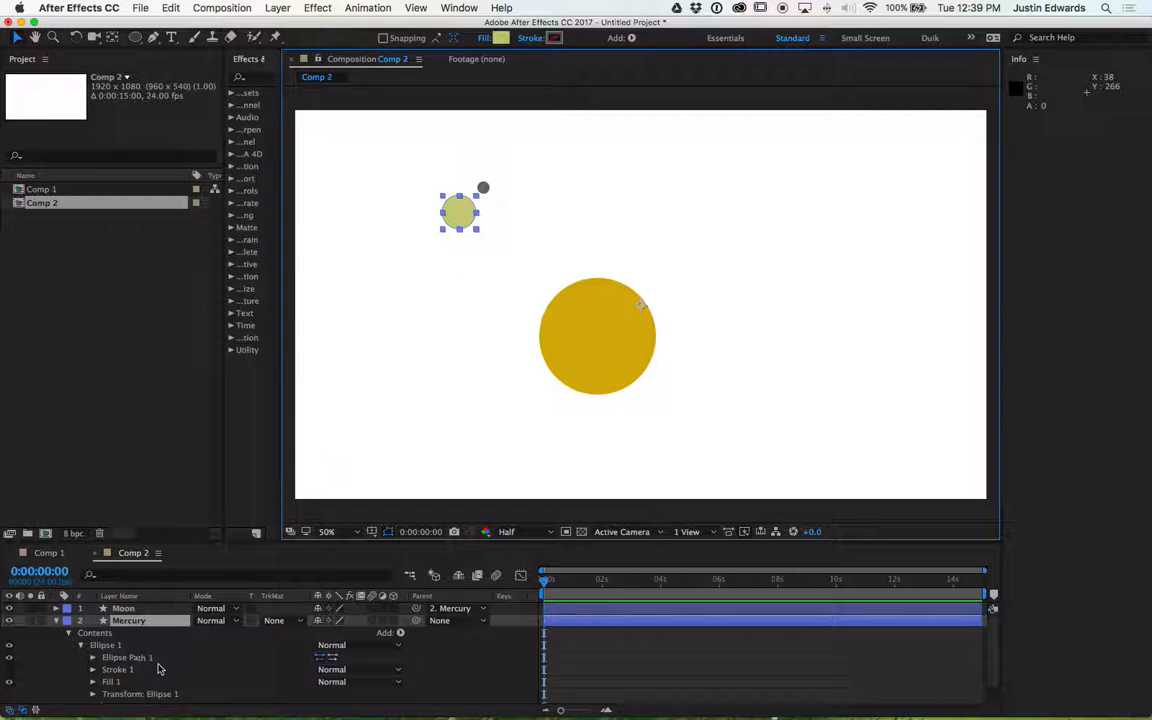
{"action": "scroll", "coordinate": [155, 672], "scroll_direction": "down", "scroll_amount": 2}
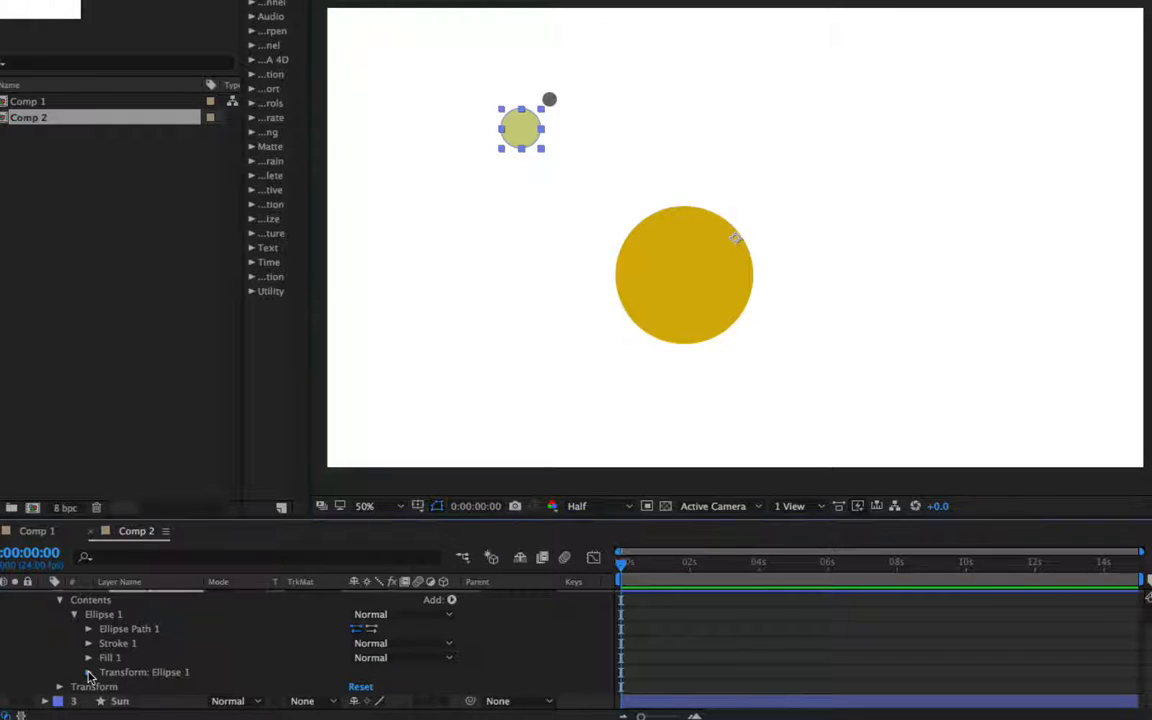
{"action": "left_click", "coordinate": [92, 674]}
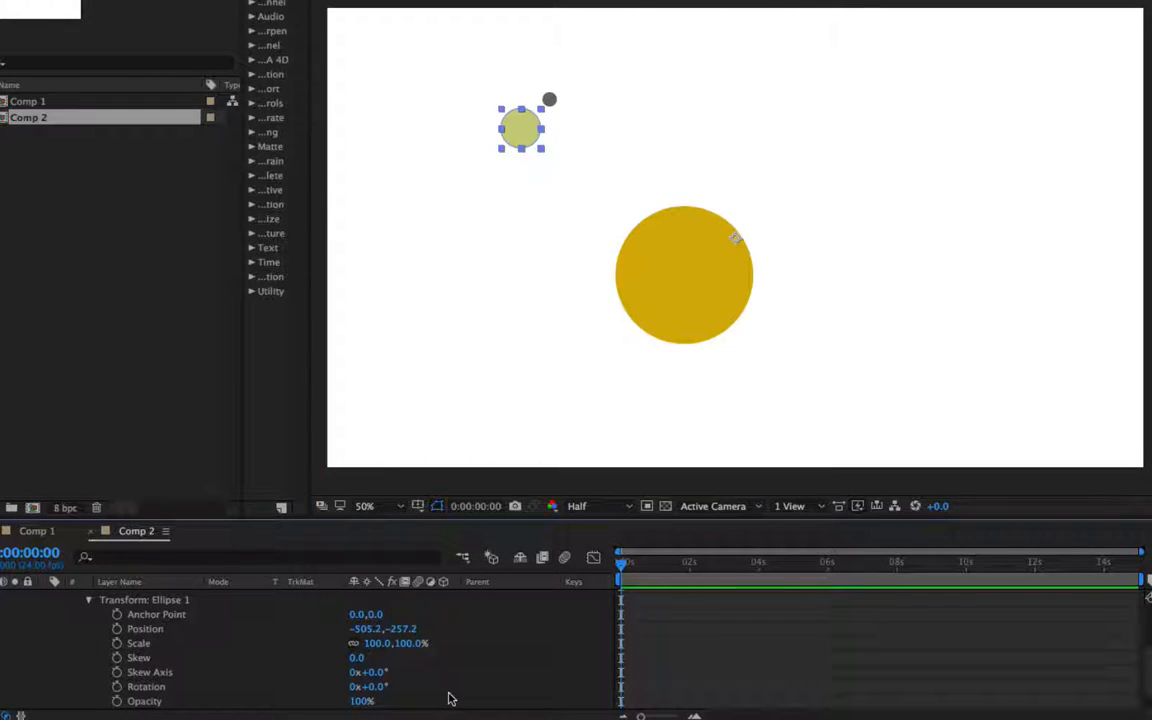
{"action": "left_click_drag", "start_coordinate": [372, 687], "coordinate": [411, 689]}
{"action": "scroll", "coordinate": [190, 642], "scroll_direction": "up", "scroll_amount": 3}
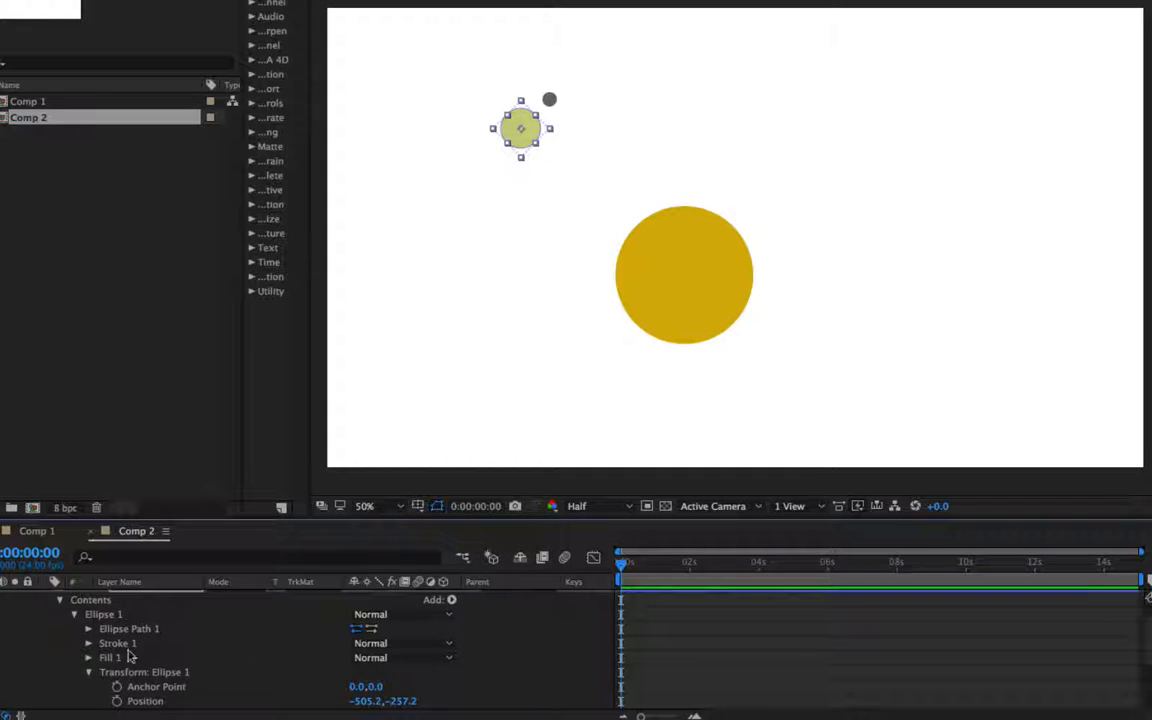
{"action": "left_click", "coordinate": [88, 672]}
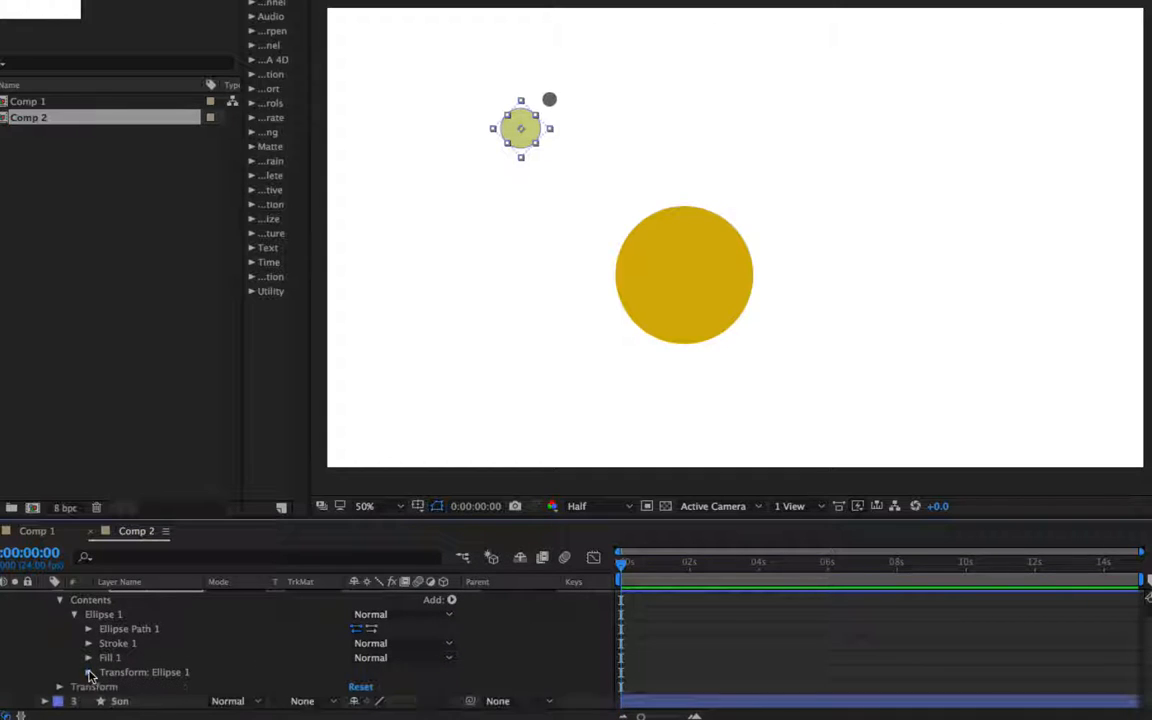
{"action": "left_click", "coordinate": [62, 599]}
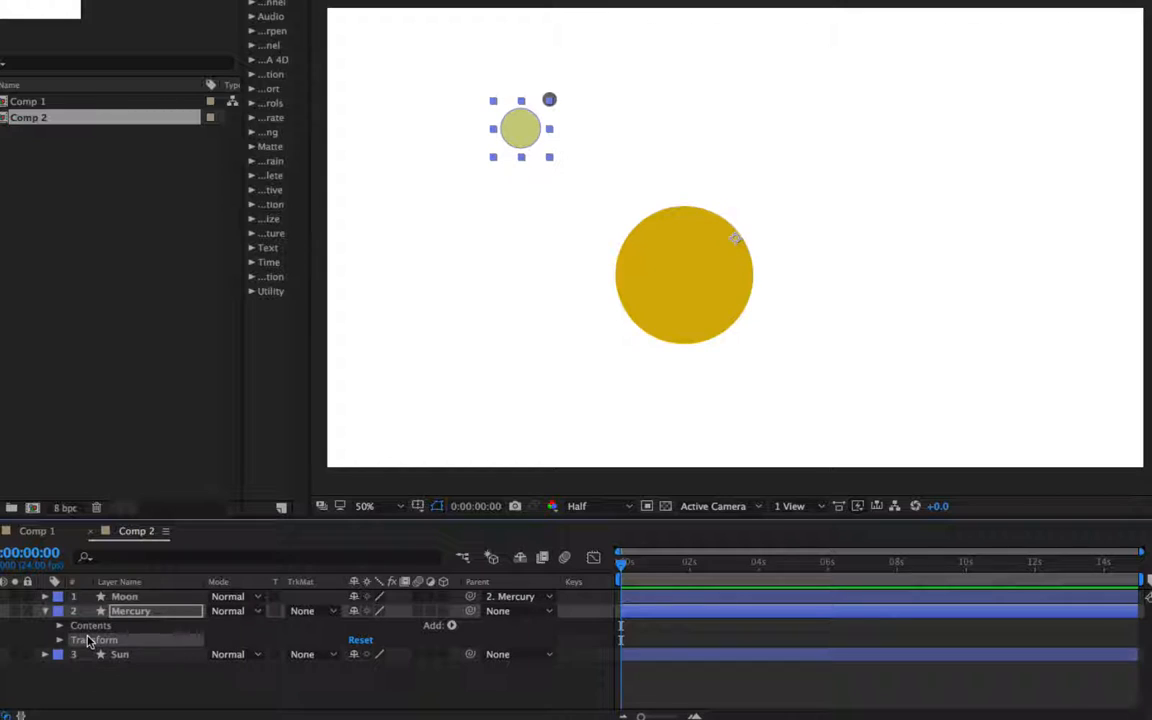
- Move Mercury's anchor point to the centre of its circle with the Pan Behind tool
{"action": "key", "text": "r"}
{"action": "mouse_move", "coordinate": [378, 624]}
{"action": "left_mouse_down"}
{"action": "mouse_move", "coordinate": [396, 624]}
{"action": "mouse_move", "coordinate": [382, 627]}
{"action": "left_mouse_up"}
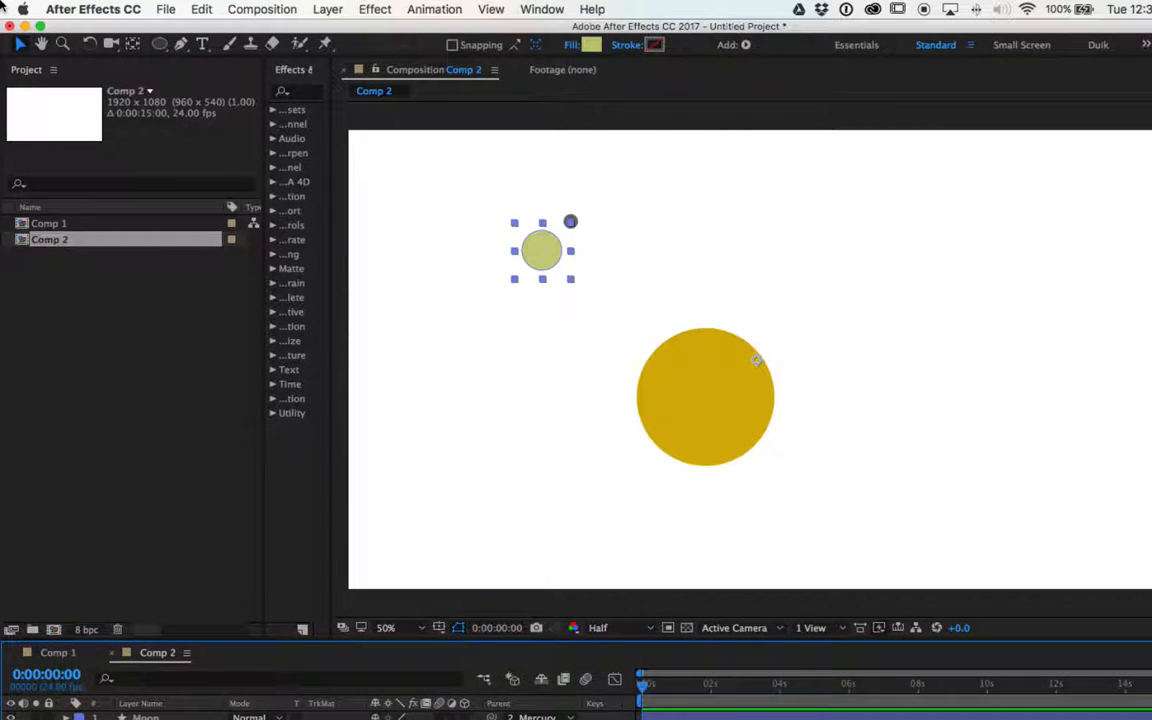
{"action": "left_click", "coordinate": [133, 43]}
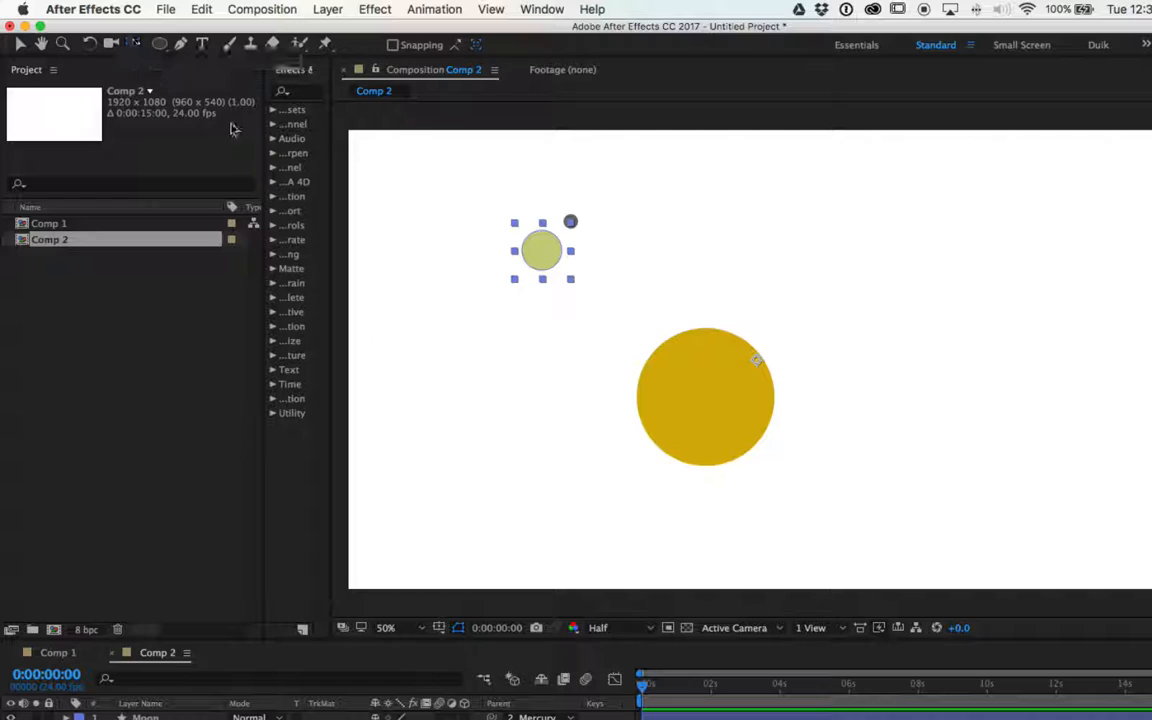
{"action": "left_click", "coordinate": [757, 362]}
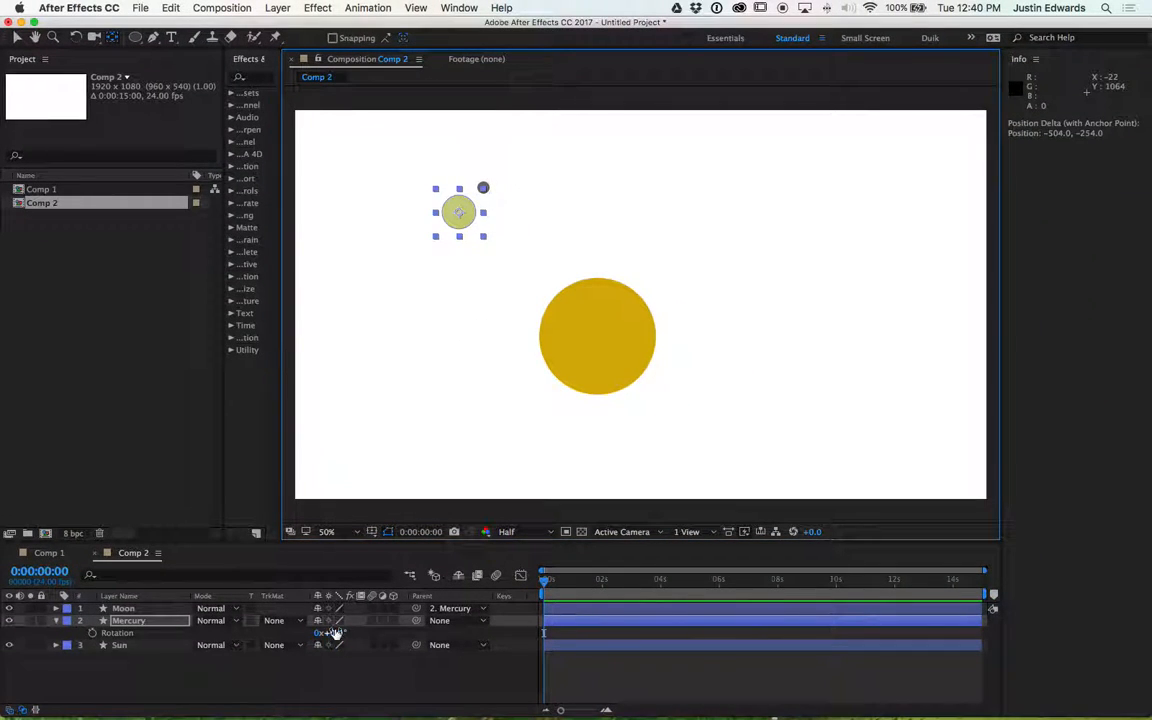
- Scrub Mercury's rotation to preview the spin, then reset the rotation to 0
{"action": "left_click_drag", "start_coordinate": [335, 633], "coordinate": [396, 633]}
{"action": "left_click_drag", "start_coordinate": [425, 630], "coordinate": [334, 643]}
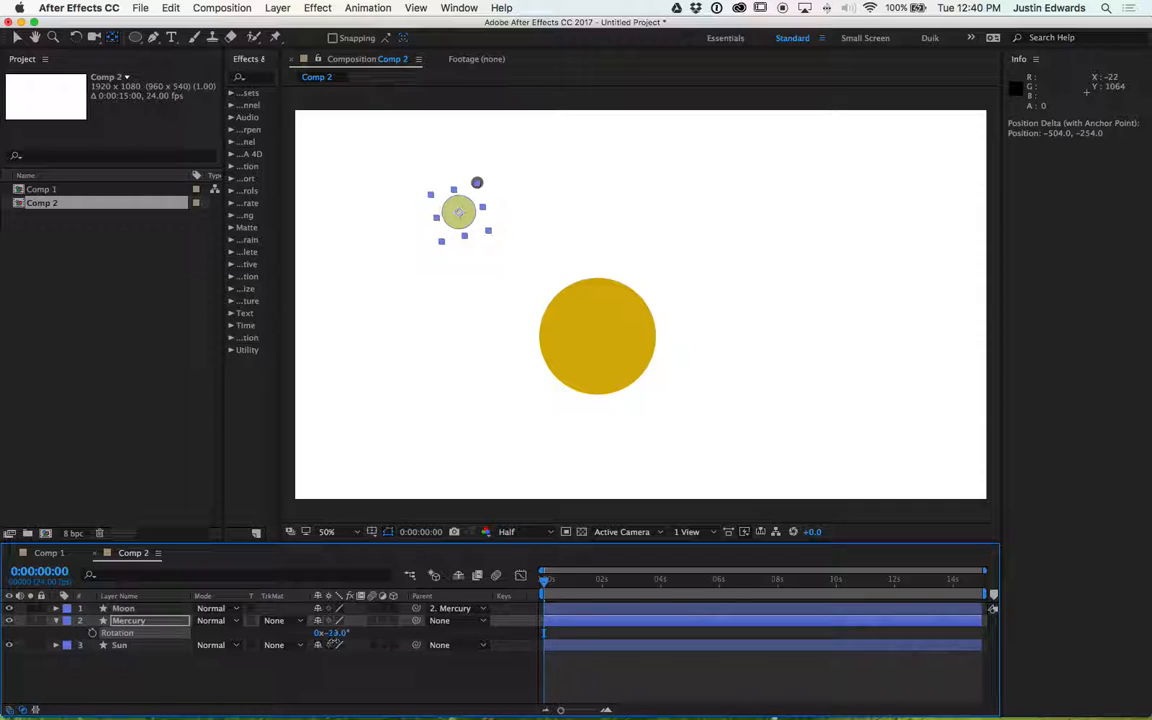
{"action": "left_click", "coordinate": [337, 636]}
{"action": "type", "text": "0"}
{"action": "key", "text": "Return"}
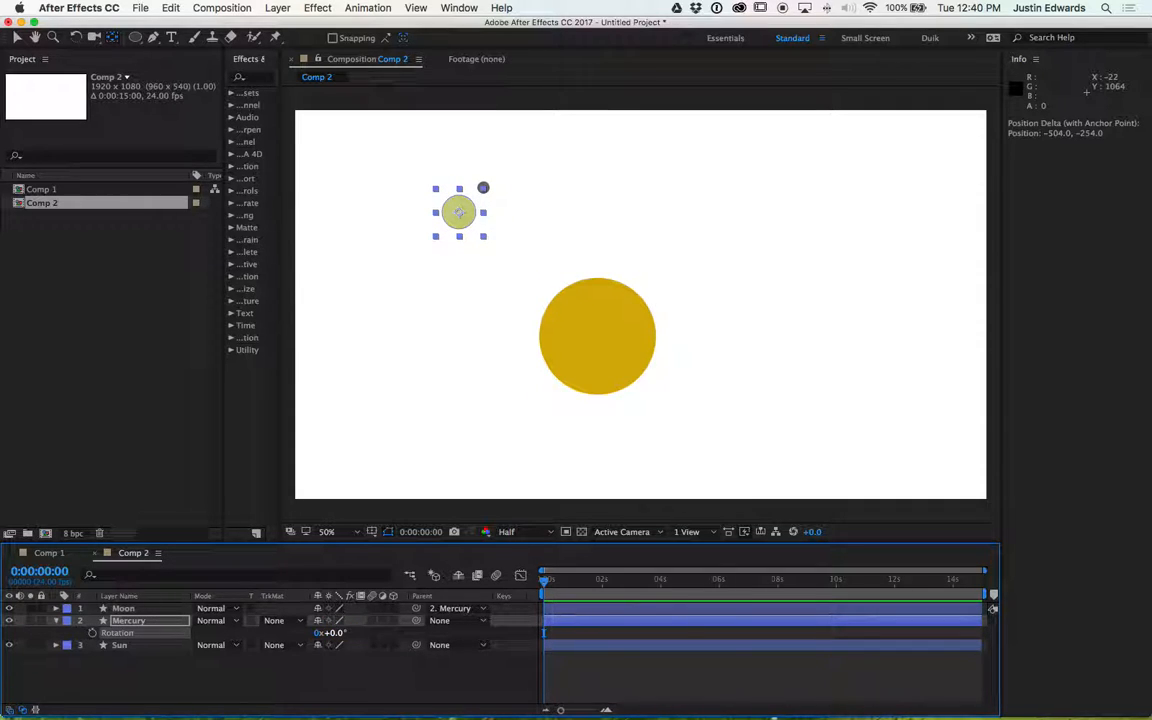
- Start keyframing Mercury's rotation at the start and add a rotation keyframe near 0:00:05:23
{"action": "left_click", "coordinate": [92, 633]}
{"action": "left_click", "coordinate": [718, 584]}
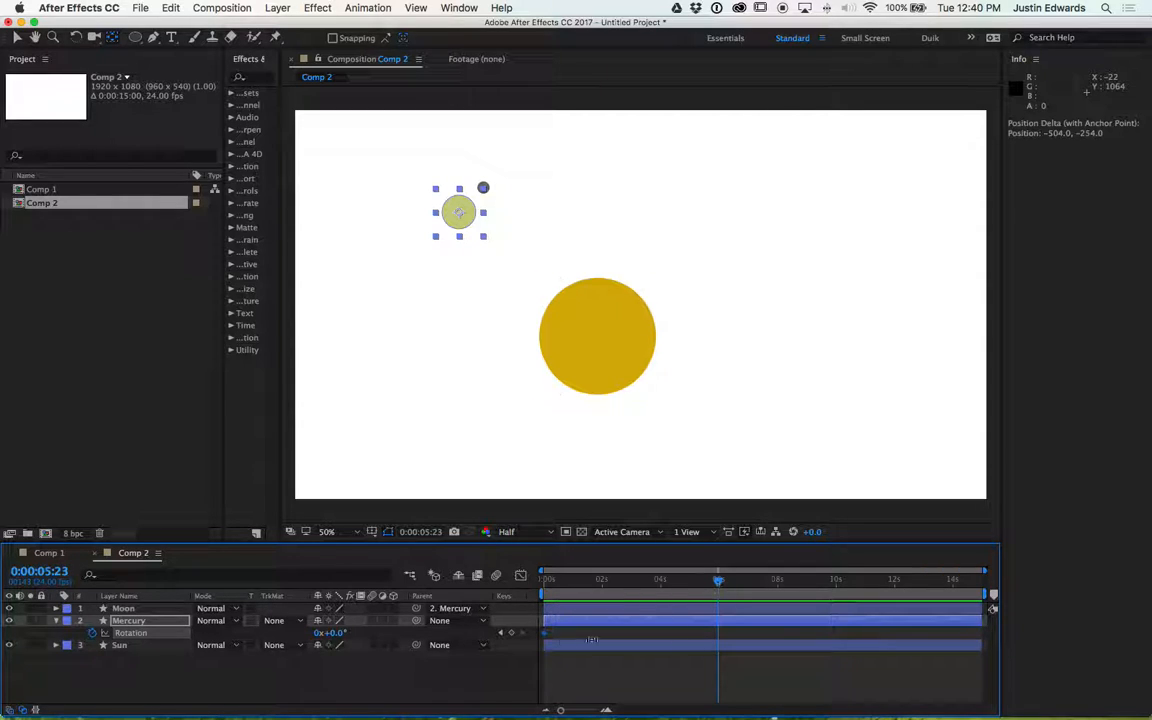
{"action": "left_click", "coordinate": [509, 634]}
{"action": "key", "text": "super+a"}
{"action": "key", "text": "r"}
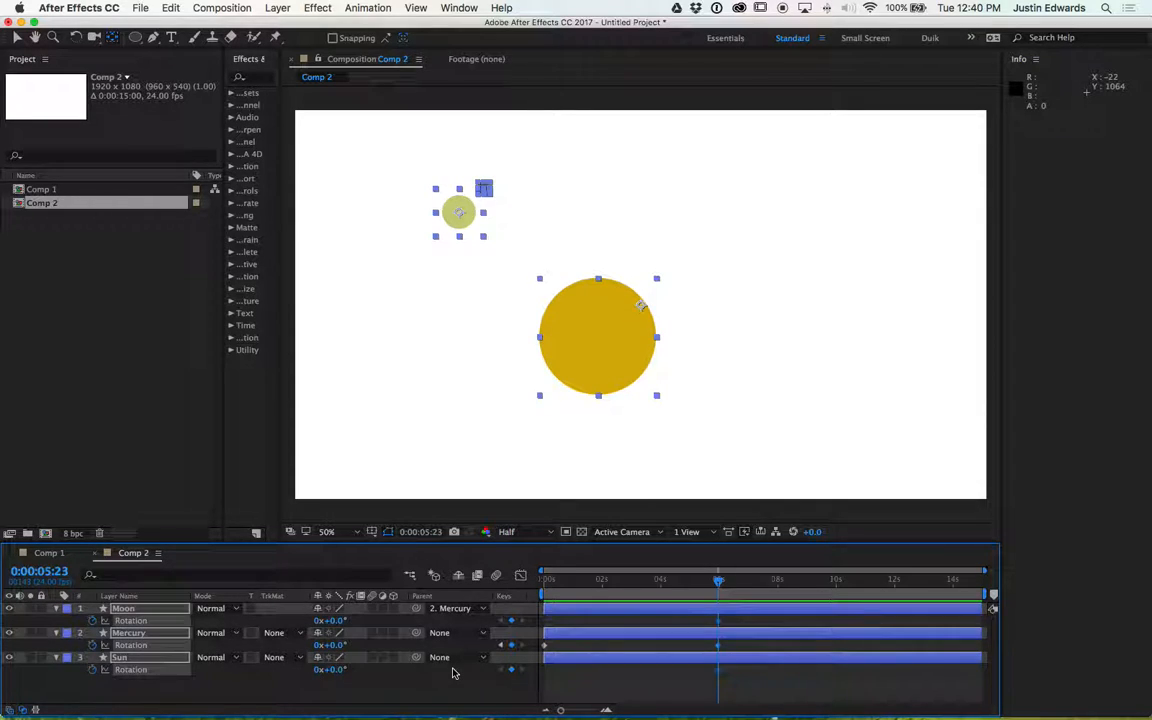
{"action": "left_click", "coordinate": [452, 673]}
{"action": "left_click", "coordinate": [128, 633]}
{"action": "left_click", "coordinate": [133, 645]}
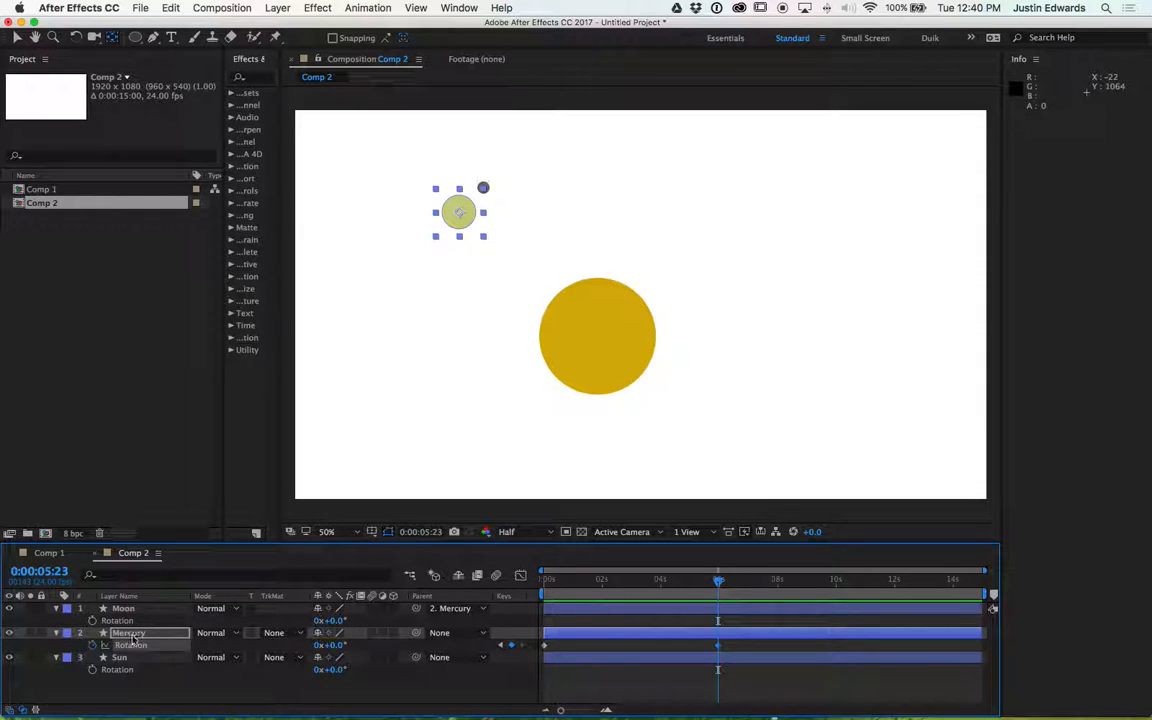
{"action": "left_click", "coordinate": [511, 645]}
- Set Mercury's rotation to 6 revolutions at 0:00:05:22
{"action": "mouse_move", "coordinate": [719, 584]}
{"action": "left_mouse_down"}
{"action": "mouse_move", "coordinate": [543, 592]}
{"action": "mouse_move", "coordinate": [720, 601]}
{"action": "left_mouse_up"}
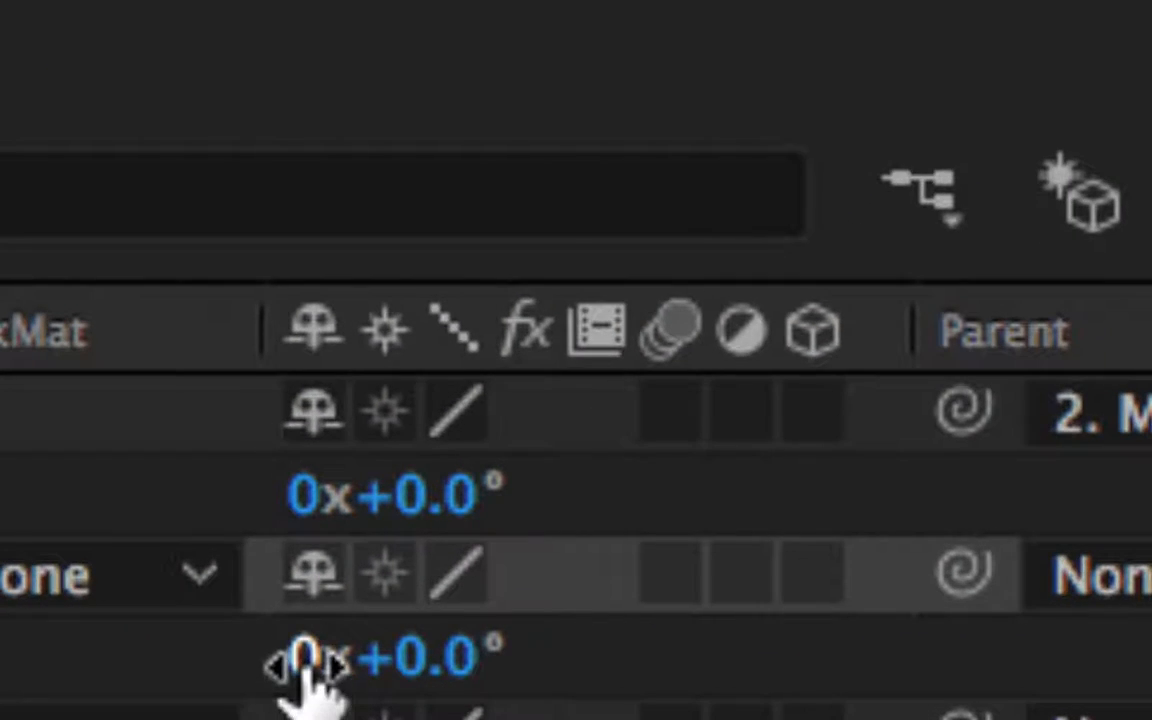
{"action": "left_click", "coordinate": [317, 645]}
{"action": "type", "text": "6"}
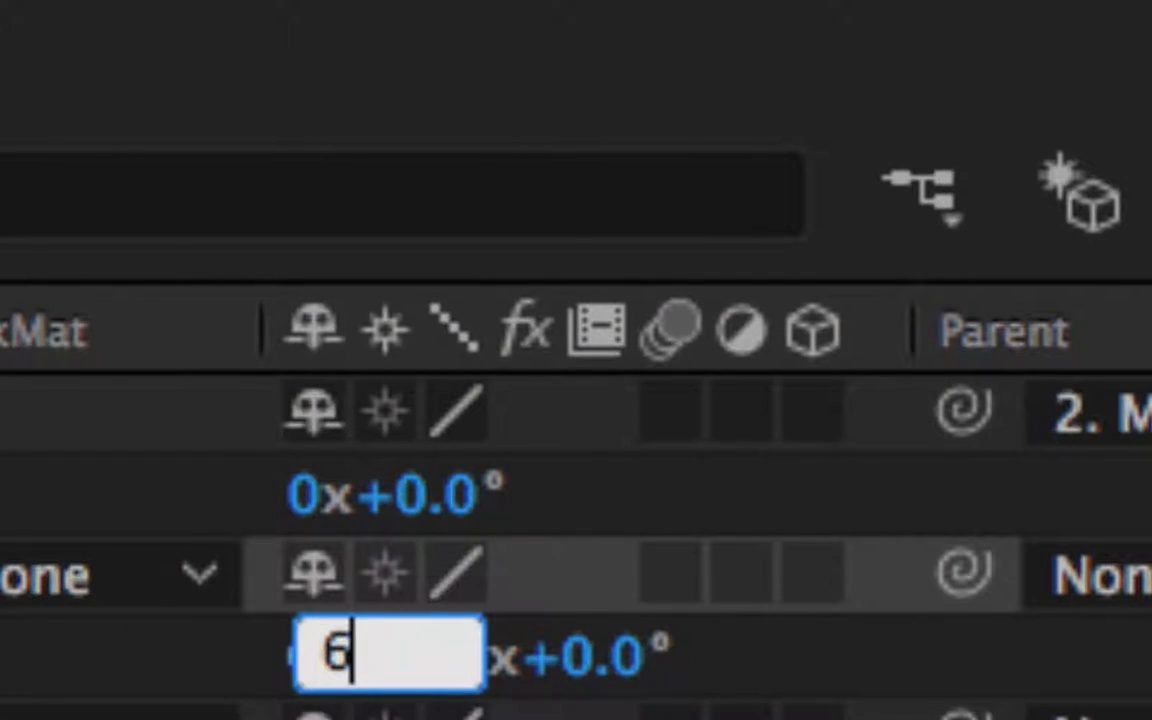
{"action": "key", "text": "Return"}
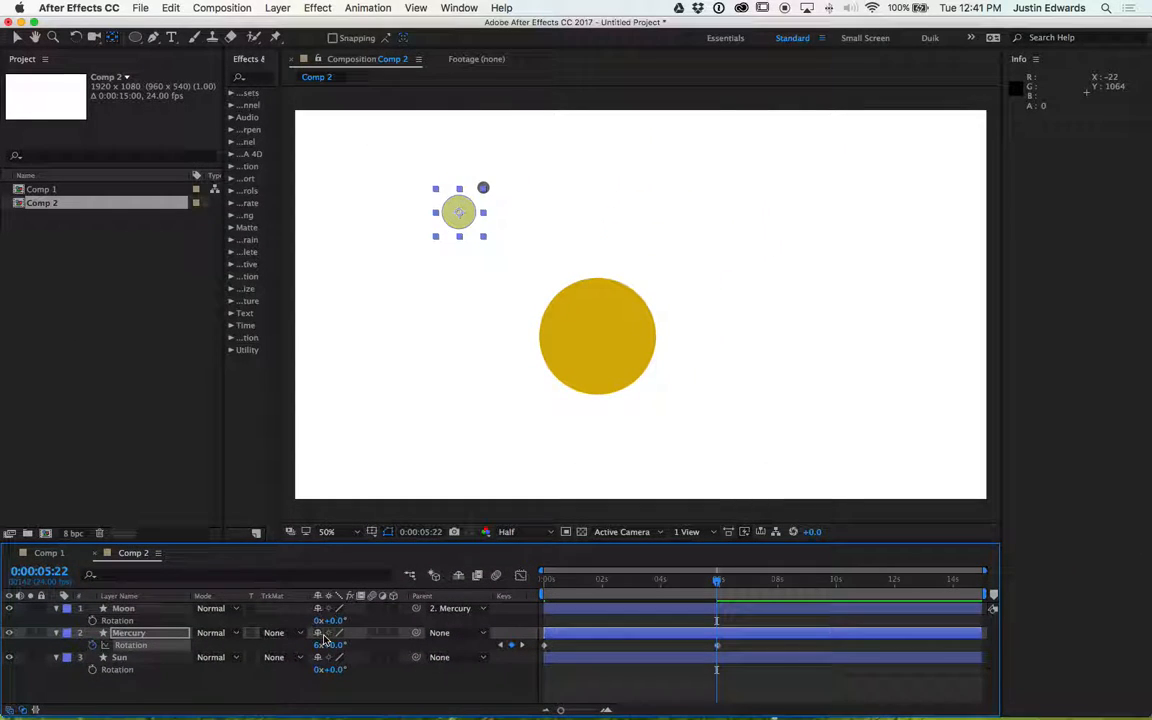
- Play back the rotation animation, stop it and return to the start
{"action": "key", "text": "space"}
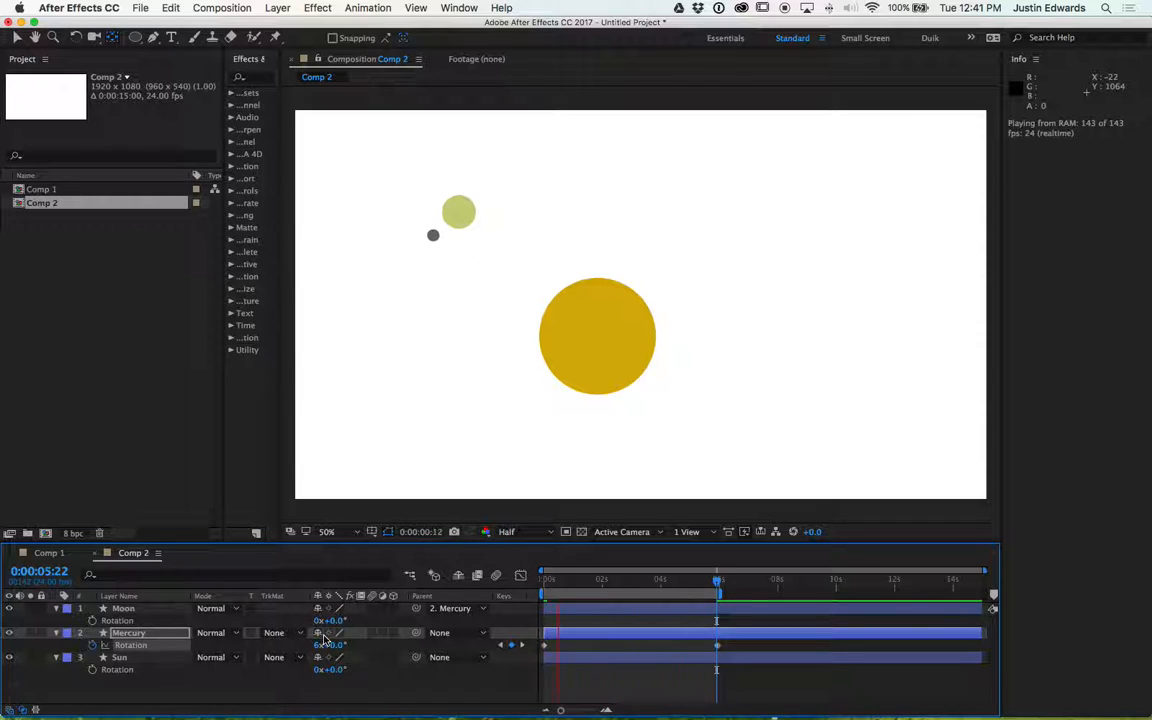
{"action": "key", "text": "space"}
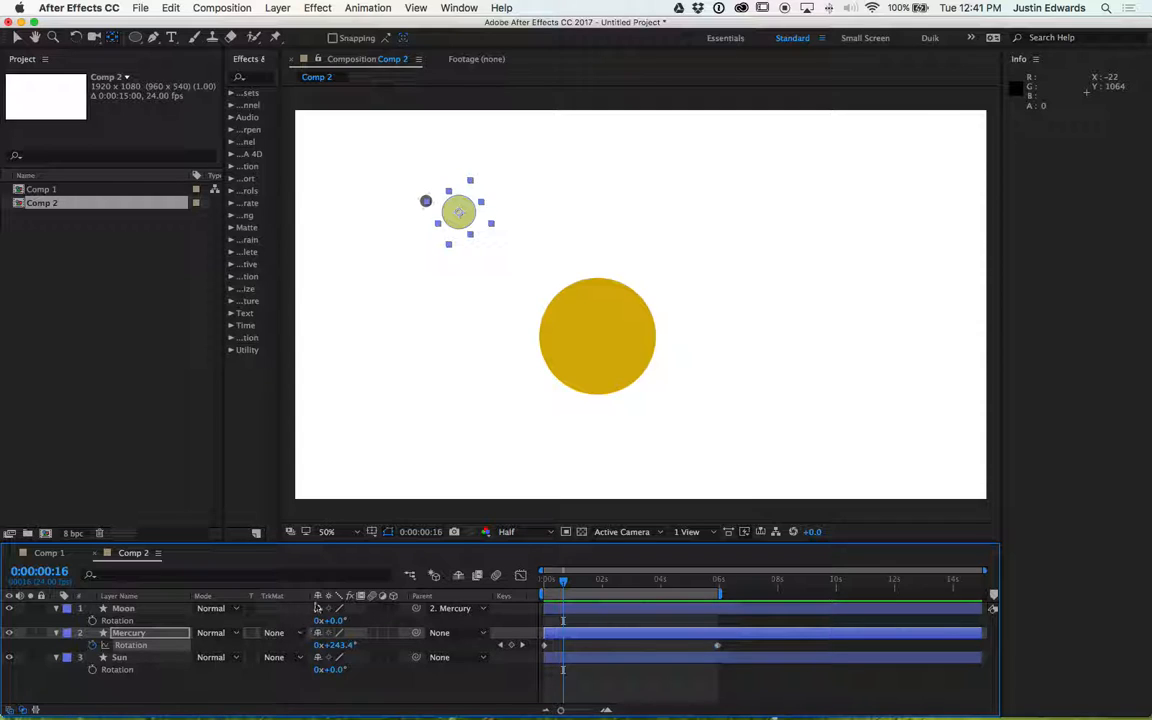
{"action": "left_click_drag", "start_coordinate": [564, 581], "coordinate": [543, 581]}
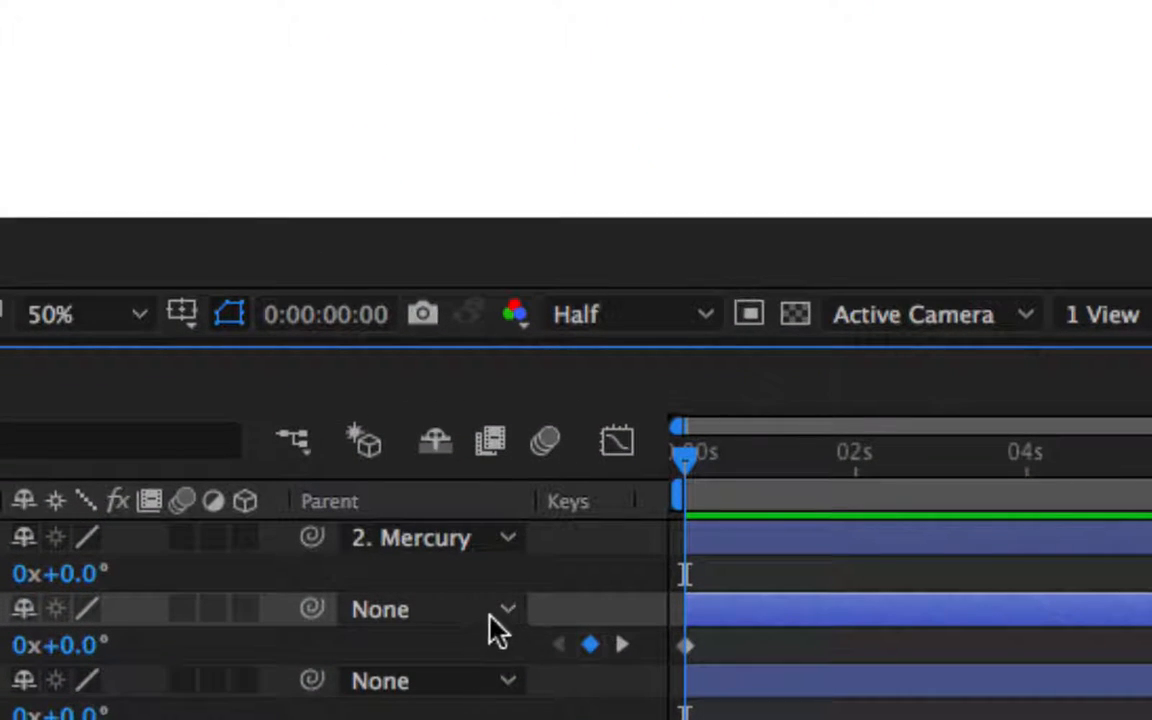
- Parent the Mercury layer to the Sun layer
{"action": "left_click", "coordinate": [482, 633]}
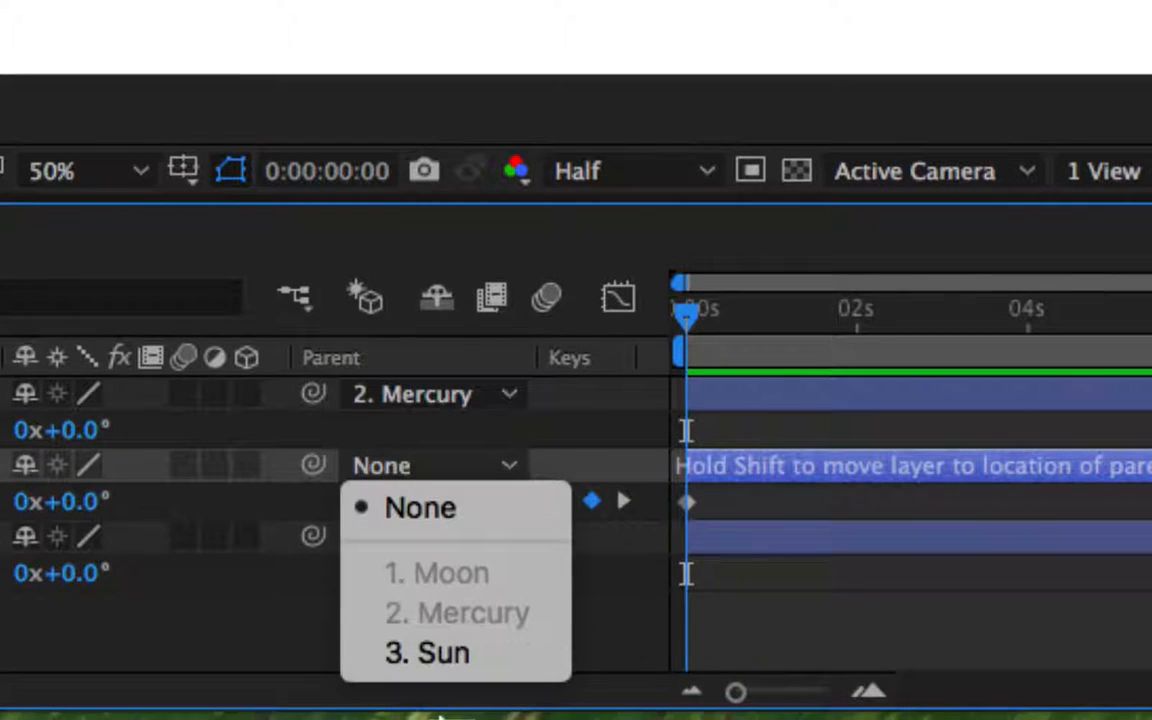
{"action": "left_click", "coordinate": [458, 660]}
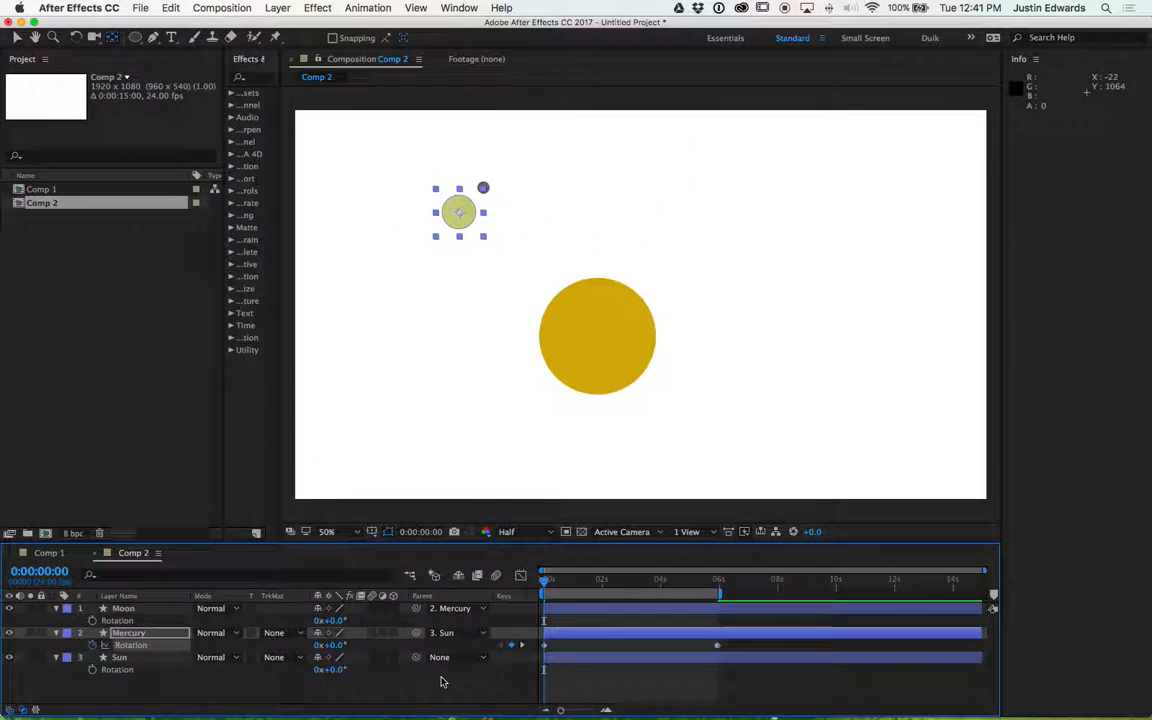
- Select the Sun layer and move its anchor point to the centre of the Sun with the Pan Behind tool
{"action": "left_click", "coordinate": [134, 660]}
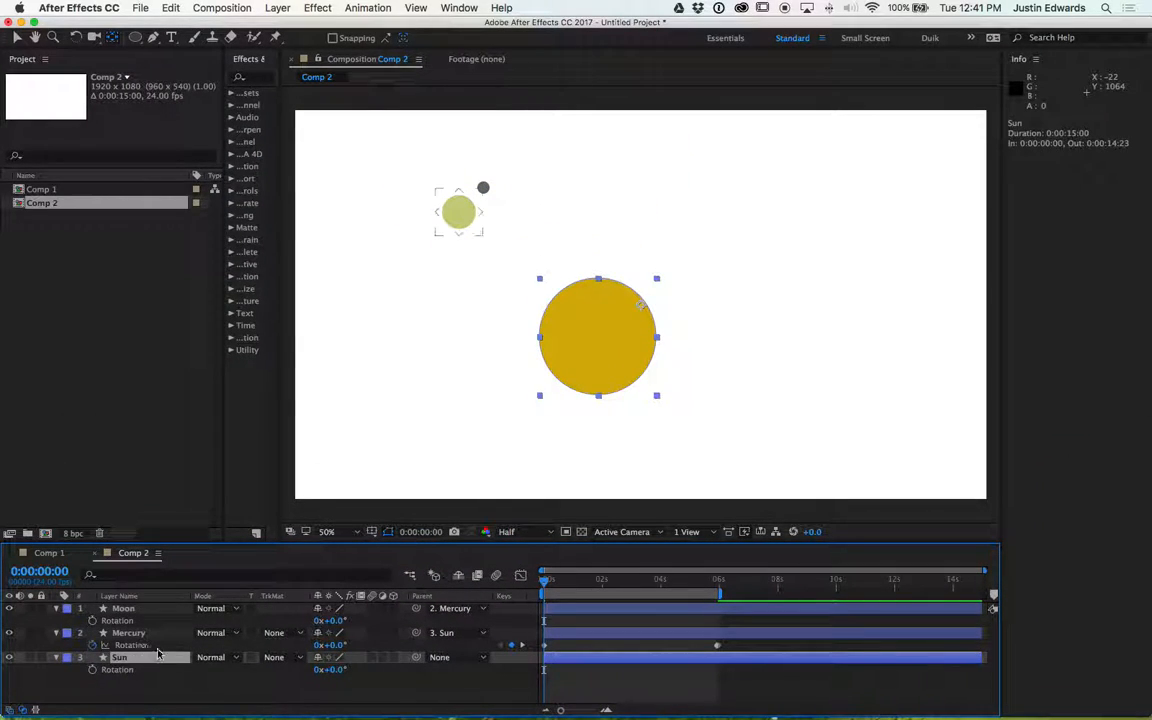
{"action": "left_click", "coordinate": [113, 38]}
{"action": "left_click_drag", "start_coordinate": [643, 312], "coordinate": [602, 341]}
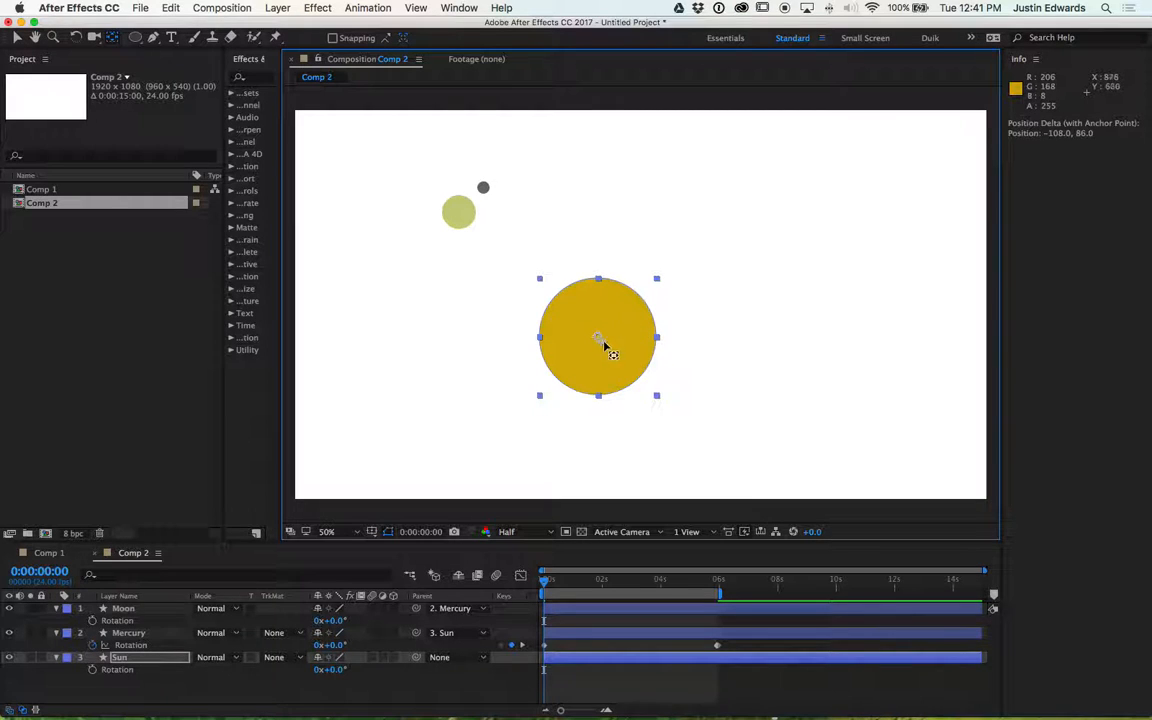
{"action": "left_click_drag", "start_coordinate": [599, 344], "coordinate": [601, 344]}
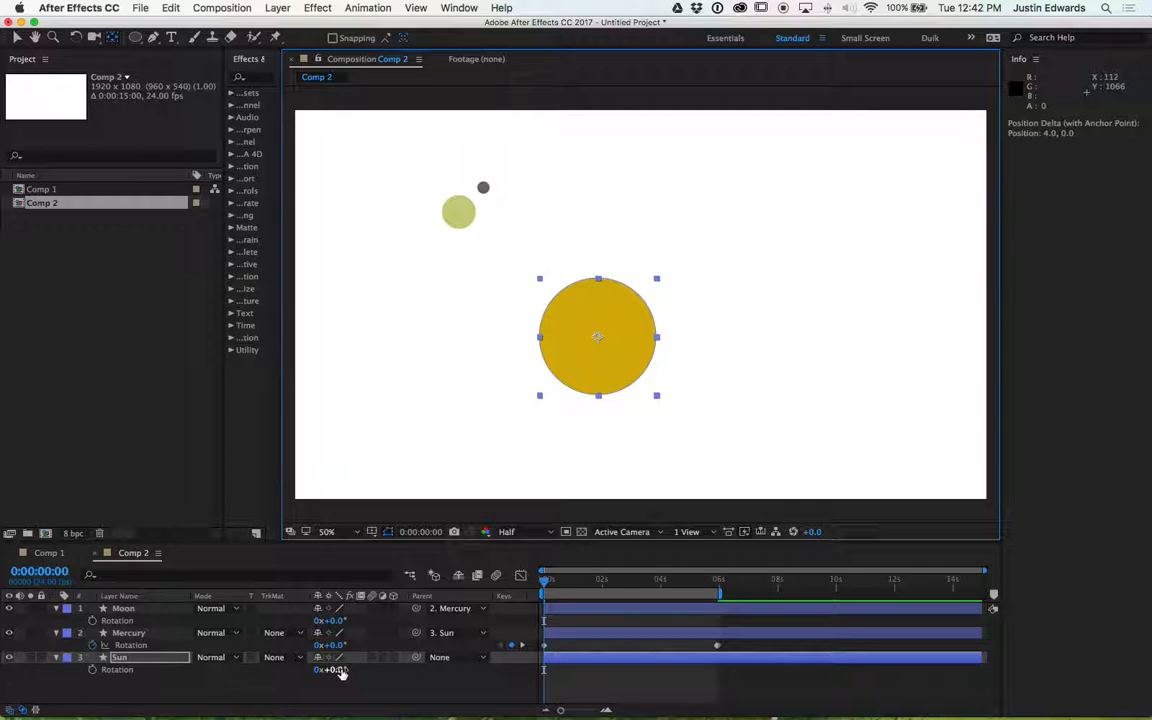
- Scrub the Sun's rotation to preview the orbit, then reset the rotation to 0
{"action": "mouse_move", "coordinate": [341, 672]}
{"action": "left_mouse_down"}
{"action": "mouse_move", "coordinate": [434, 674]}
{"action": "mouse_move", "coordinate": [299, 671]}
{"action": "mouse_move", "coordinate": [401, 671]}
{"action": "mouse_move", "coordinate": [320, 671]}
{"action": "mouse_move", "coordinate": [380, 671]}
{"action": "mouse_move", "coordinate": [340, 669]}
{"action": "left_mouse_up"}
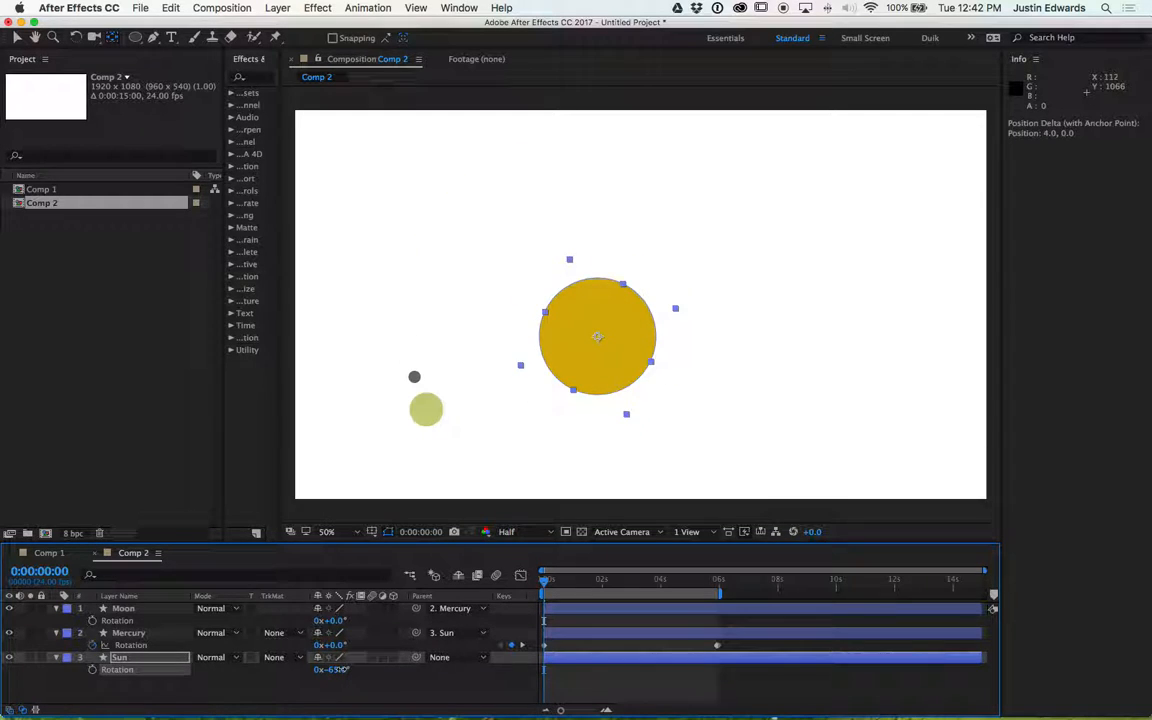
{"action": "left_click", "coordinate": [336, 669]}
{"action": "type", "text": "0"}
{"action": "key", "text": "Return"}
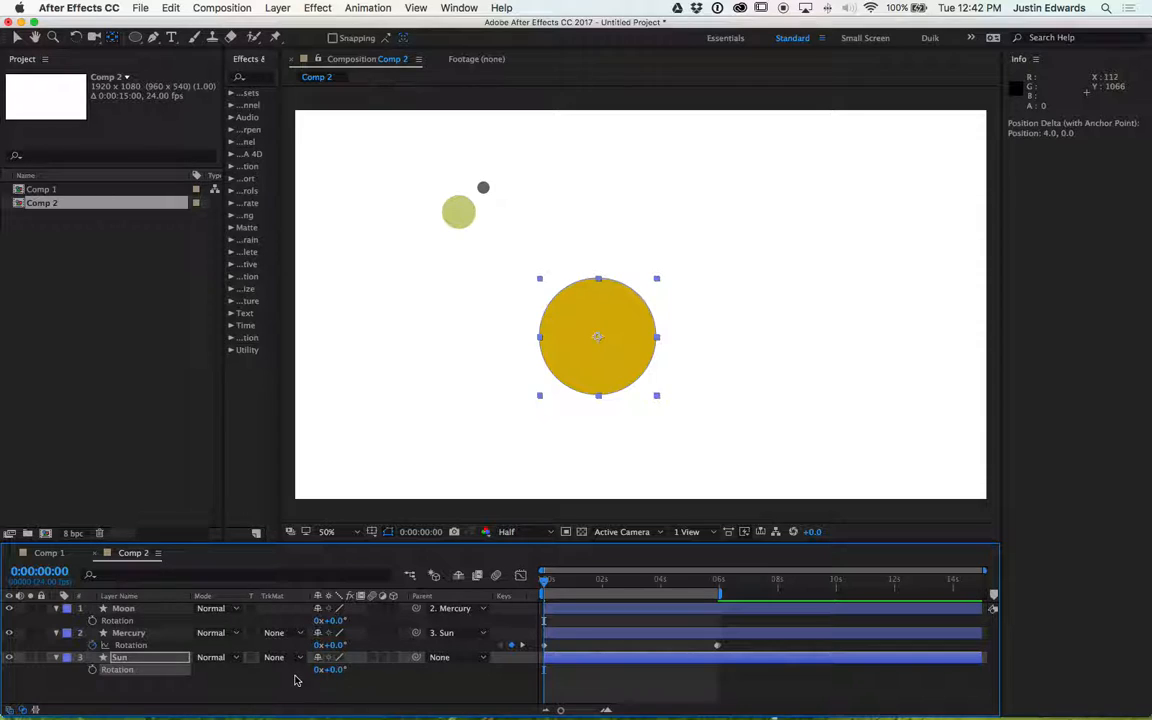
- Start keyframing the Sun's rotation at the start of the composition
{"action": "left_click", "coordinate": [288, 689]}
{"action": "left_click", "coordinate": [161, 677]}
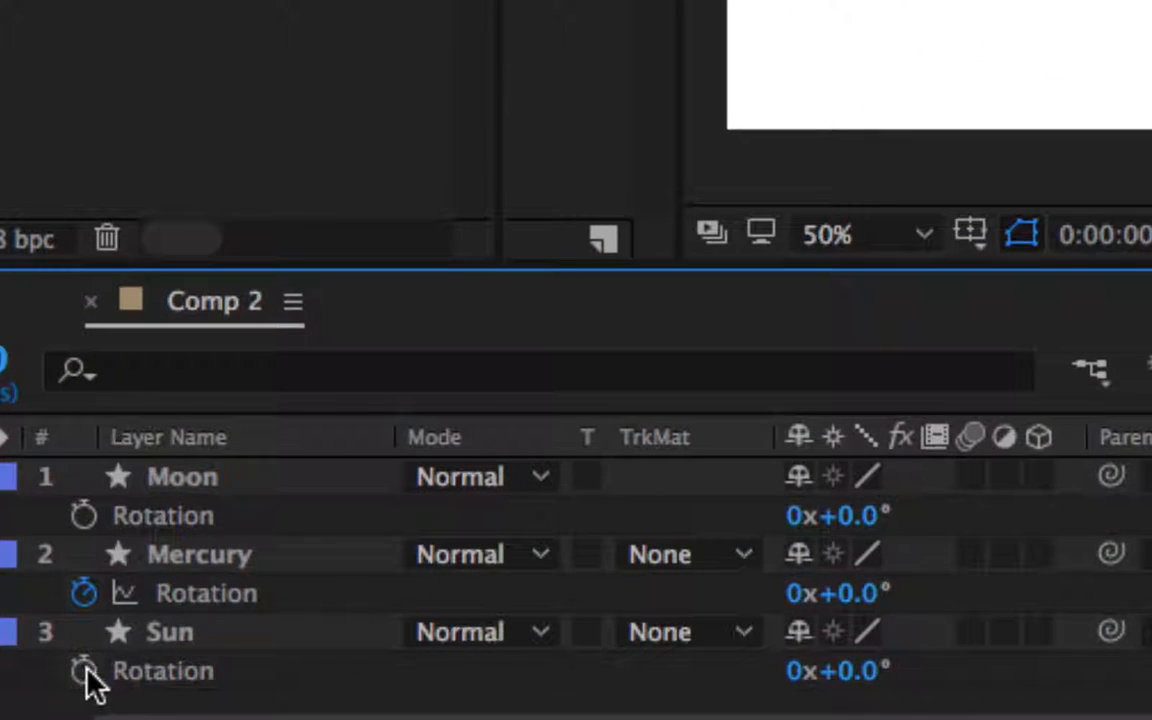
{"action": "left_click", "coordinate": [86, 675]}
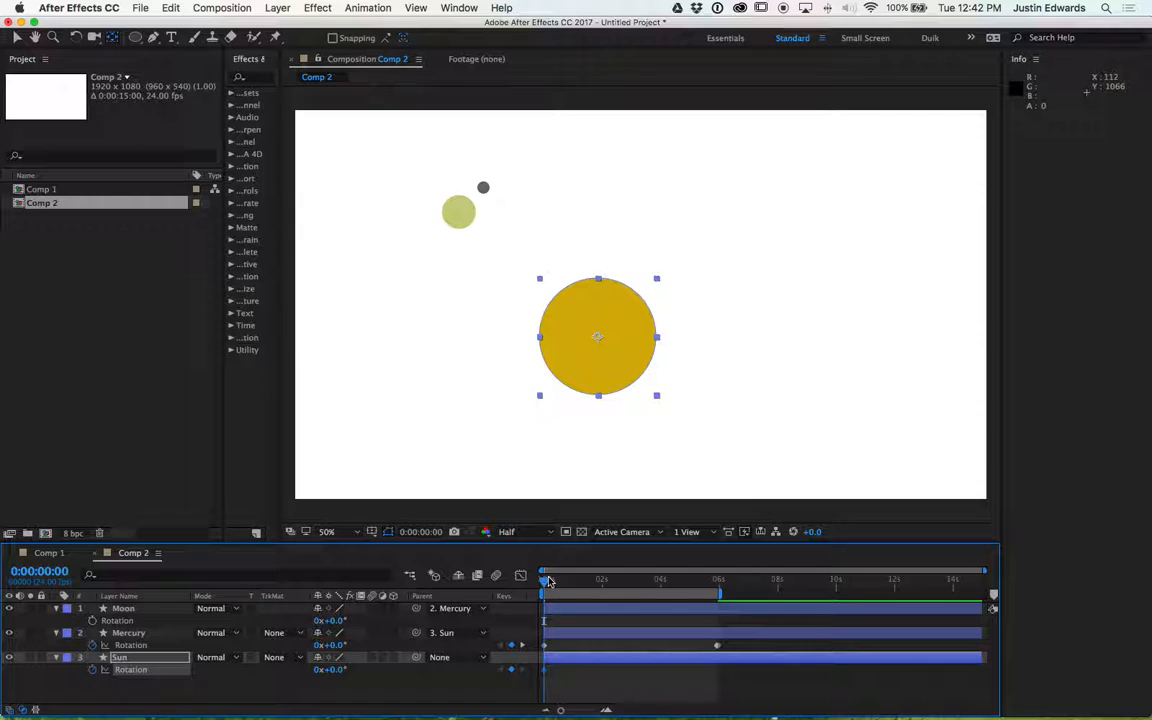
- Scrub the timeline and zoom the time ruler in and out to inspect the animation
{"action": "left_click_drag", "start_coordinate": [545, 583], "coordinate": [591, 584]}
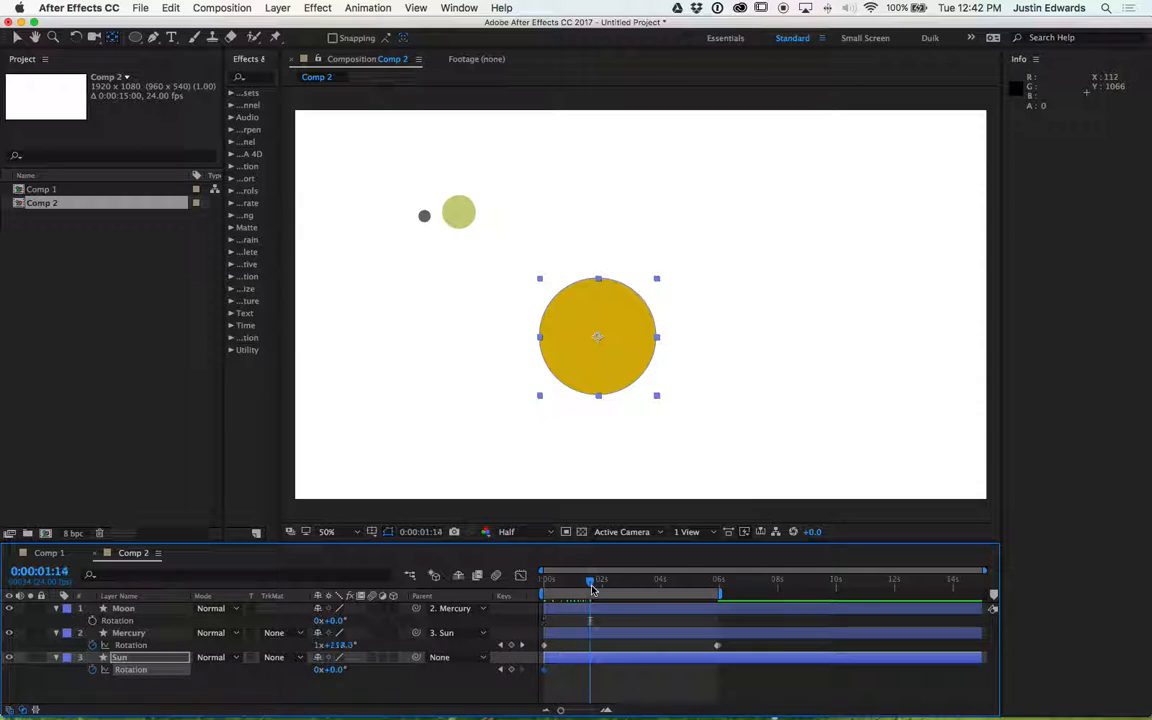
{"action": "key", "text": "equal"}
{"action": "key", "text": "equal"}
{"action": "key", "text": "equal"}
{"action": "key", "text": "equal"}
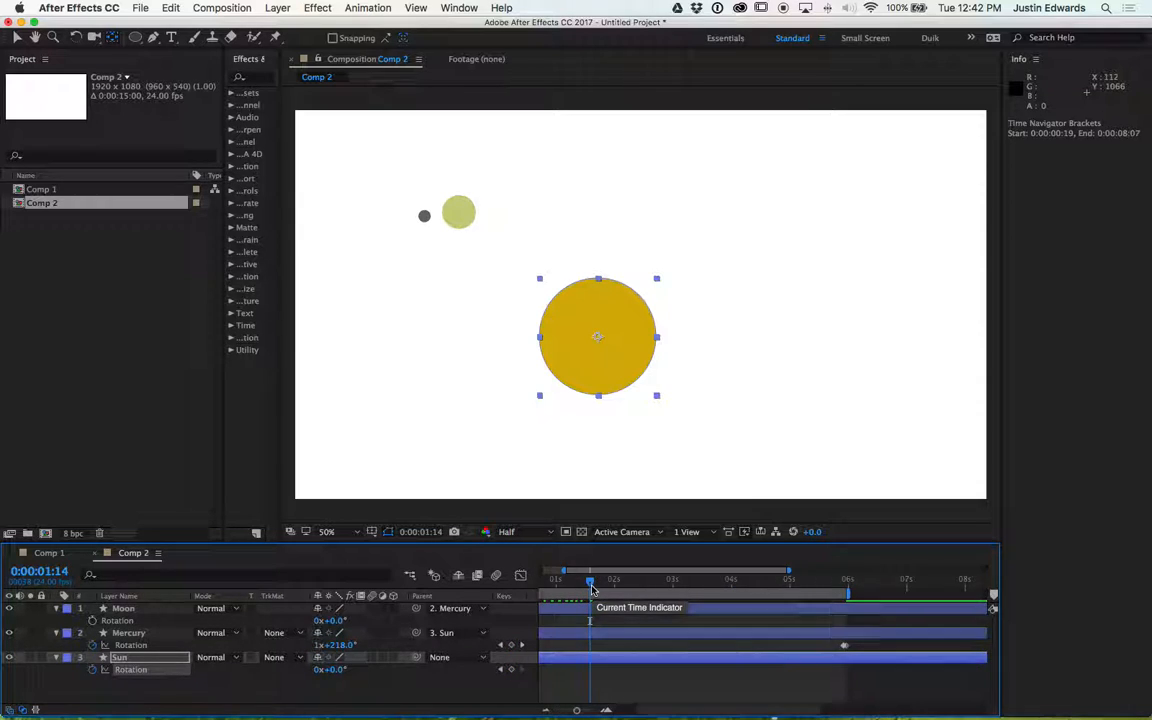
{"action": "key", "text": "minus"}
{"action": "key", "text": "minus"}
{"action": "key", "text": "minus"}
{"action": "key", "text": "minus"}
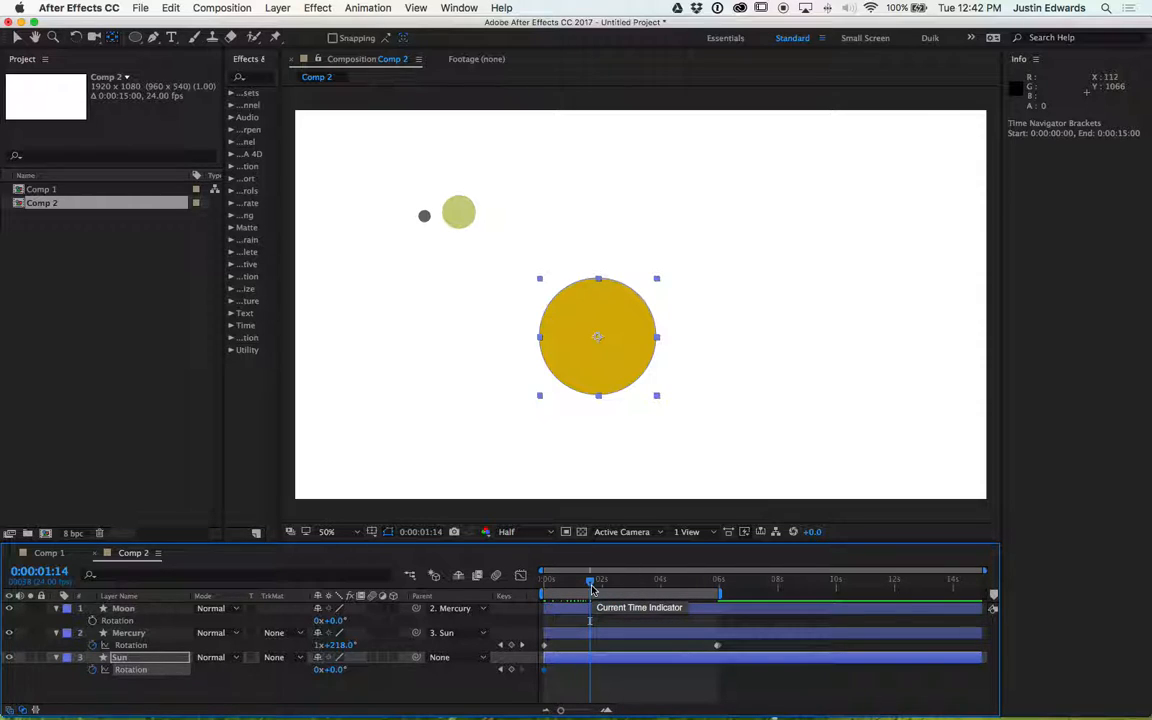
{"action": "key", "text": "equal"}
{"action": "key", "text": "equal"}
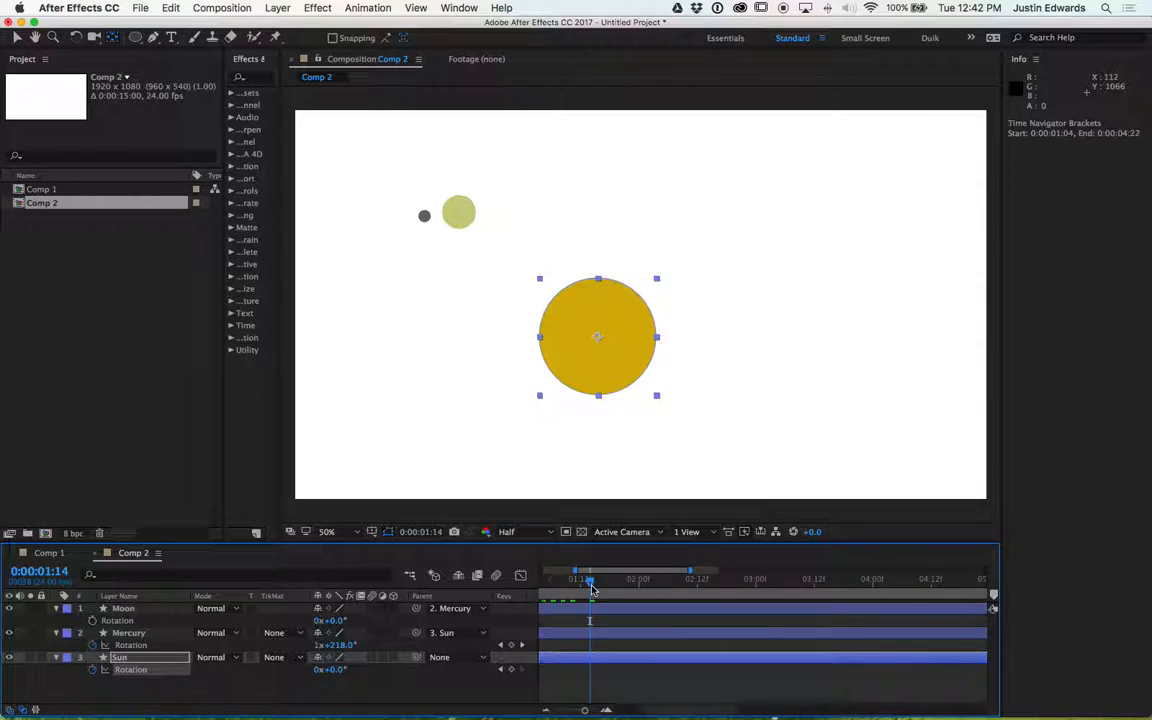
{"action": "key", "text": "minus"}
{"action": "key", "text": "minus"}
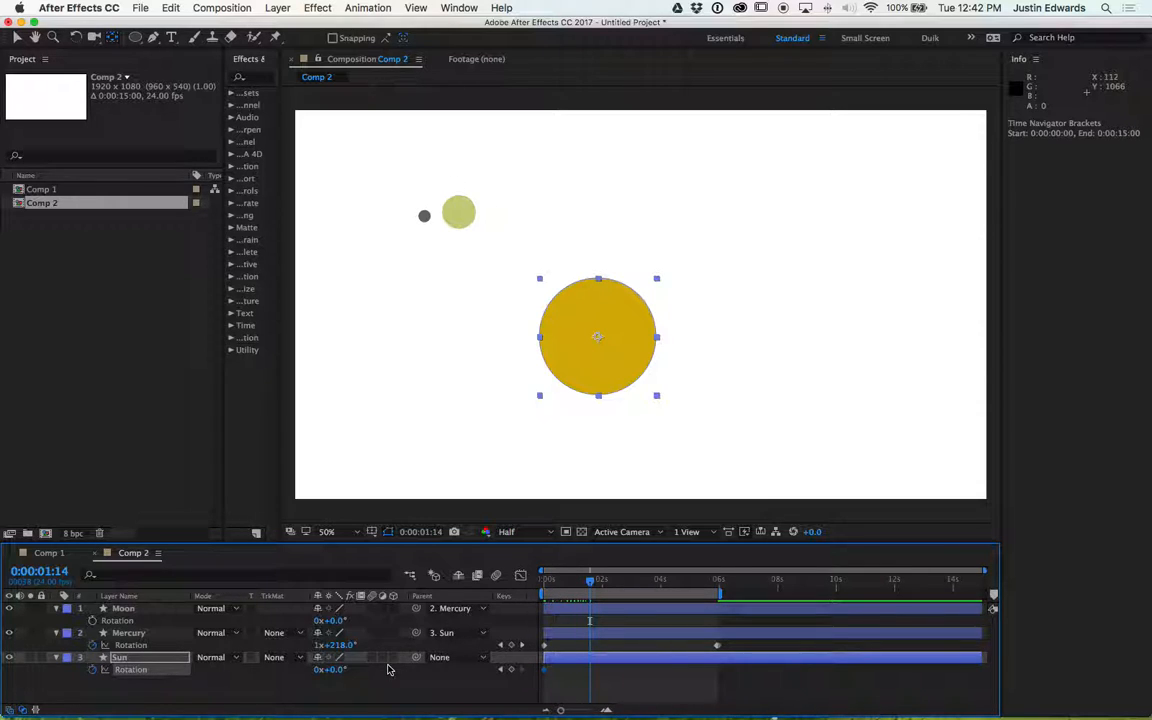
- Set the Sun's rotation to 1 revolution at 0:00:05:22
{"action": "left_click_drag", "start_coordinate": [590, 583], "coordinate": [712, 582]}
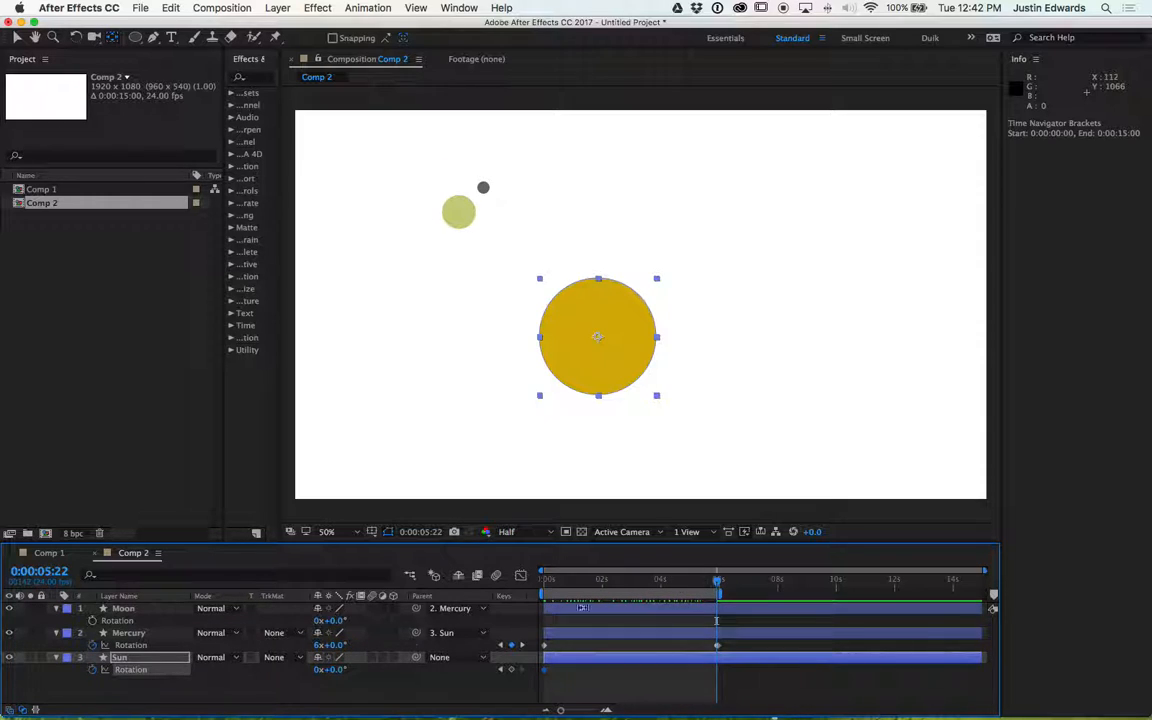
{"action": "left_click", "coordinate": [318, 669]}
{"action": "type", "text": "1"}
{"action": "key", "text": "Return"}
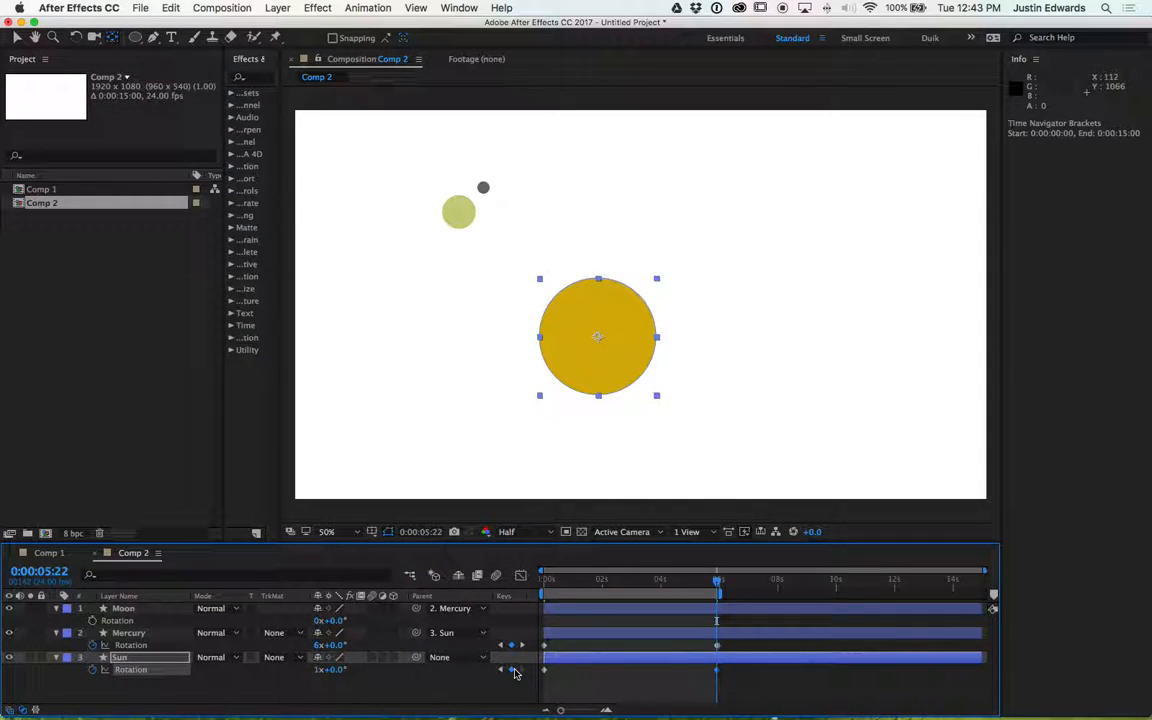
- Play back the orbit animation, stop it and return to 0:00:05:22
{"action": "key", "text": "space"}
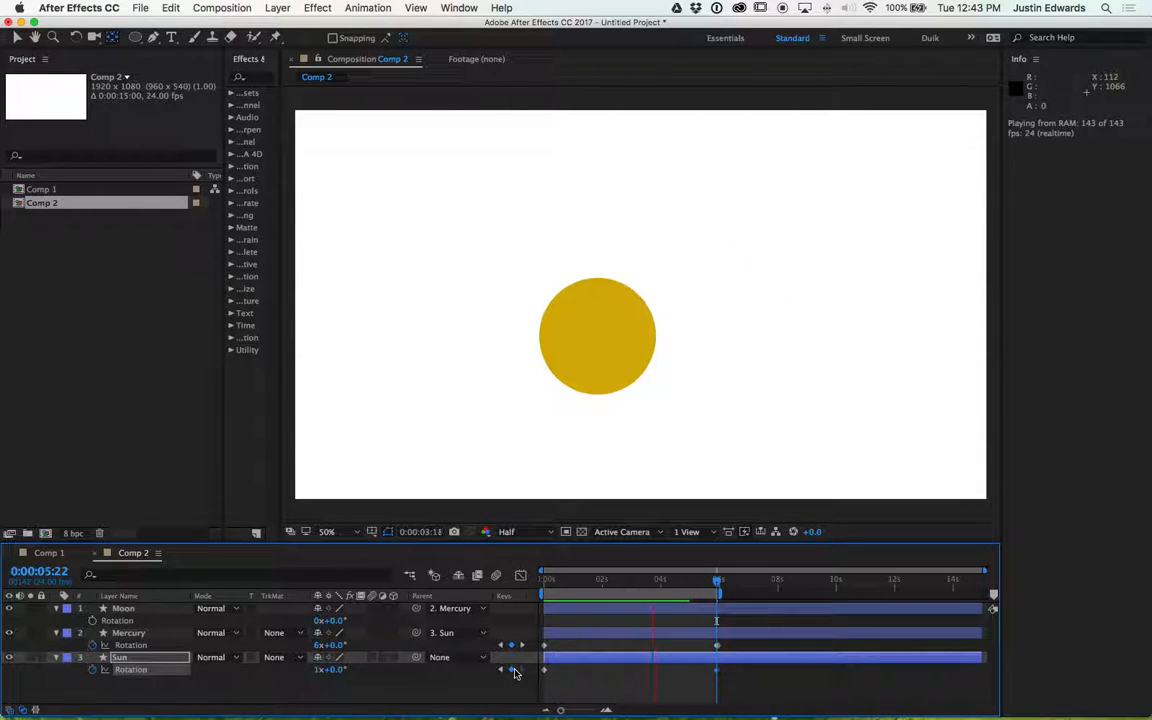
{"action": "key", "text": "space"}
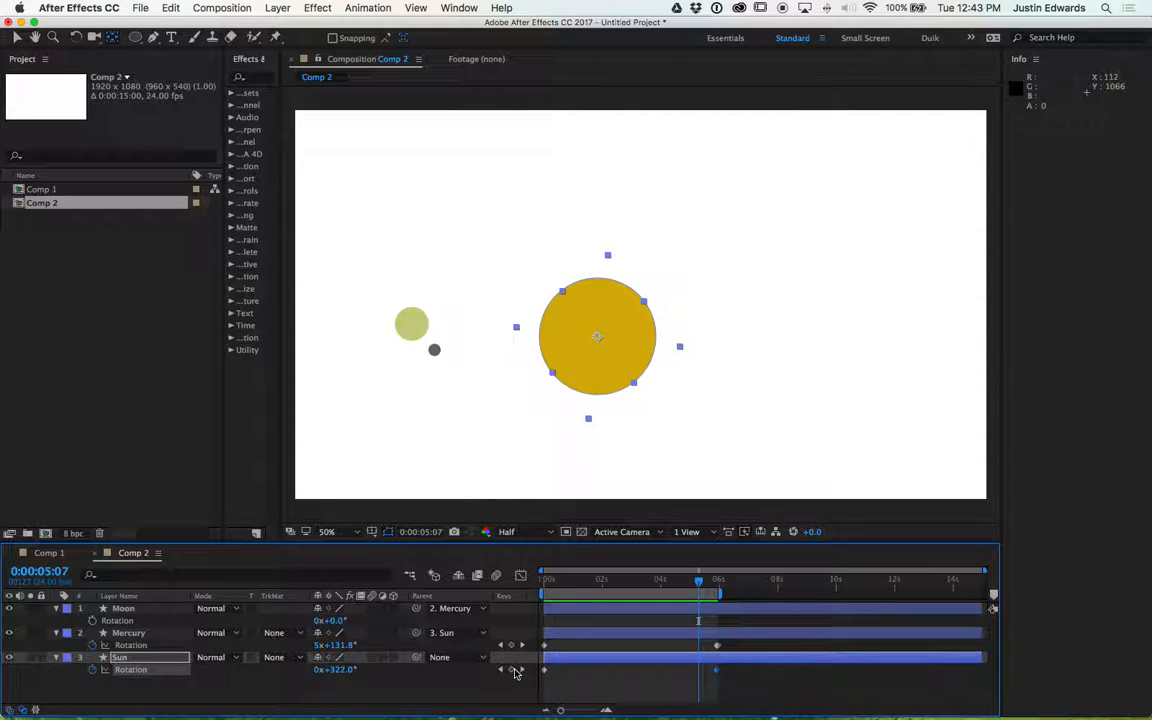
{"action": "left_click_drag", "start_coordinate": [698, 585], "coordinate": [715, 585]}
- Set Mercury's rotation to -6 revolutions at 0:00:05:22
{"action": "left_click", "coordinate": [314, 647]}
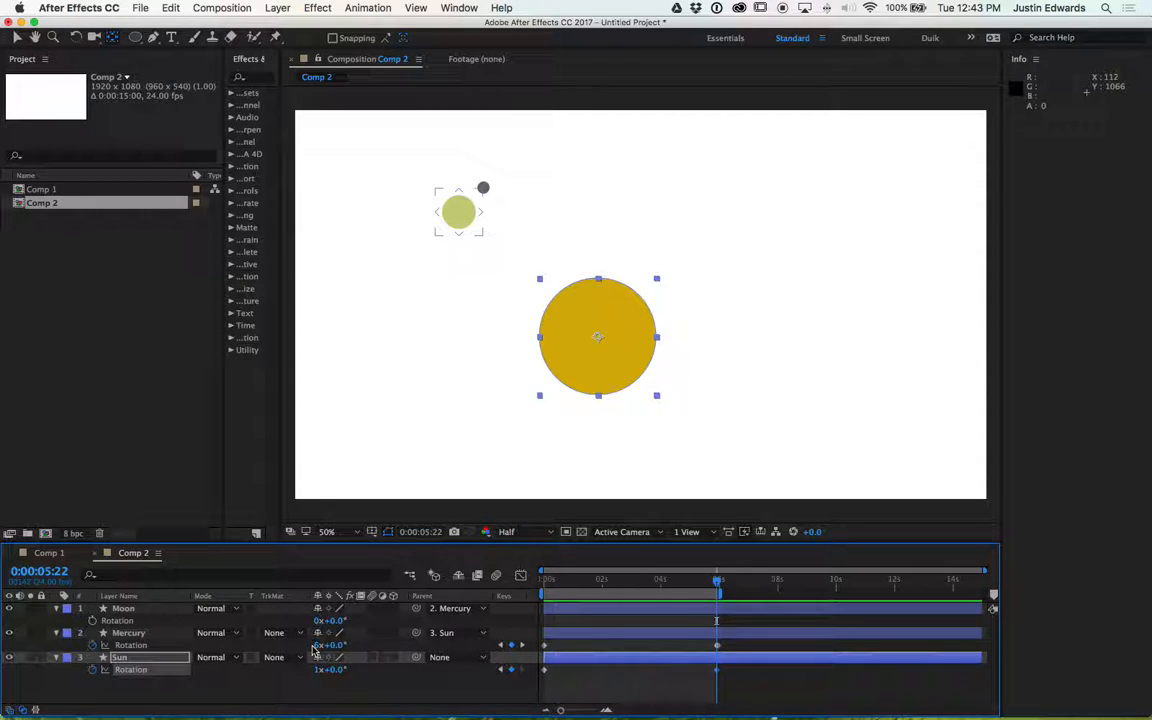
{"action": "left_click", "coordinate": [318, 645]}
{"action": "type", "text": "-6"}
{"action": "key", "text": "Return"}
- Play back the animation, zoom the viewer out to 25% and stop playback
{"action": "key", "text": "space"}
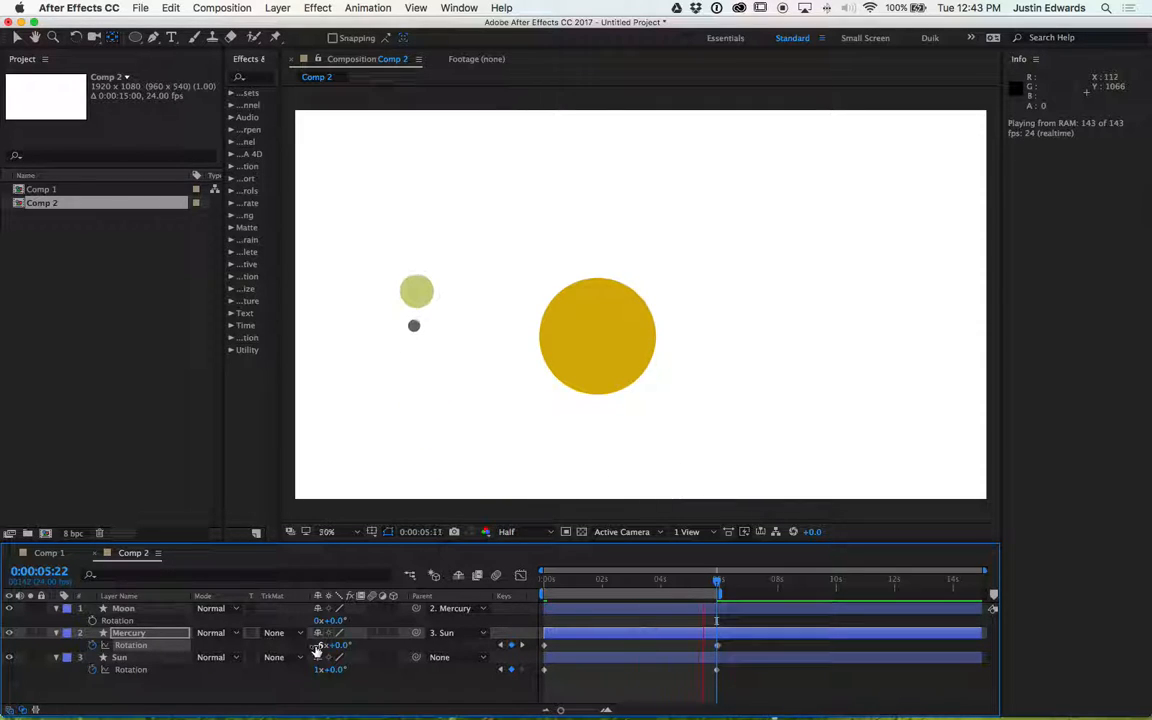
{"action": "key", "text": "comma"}
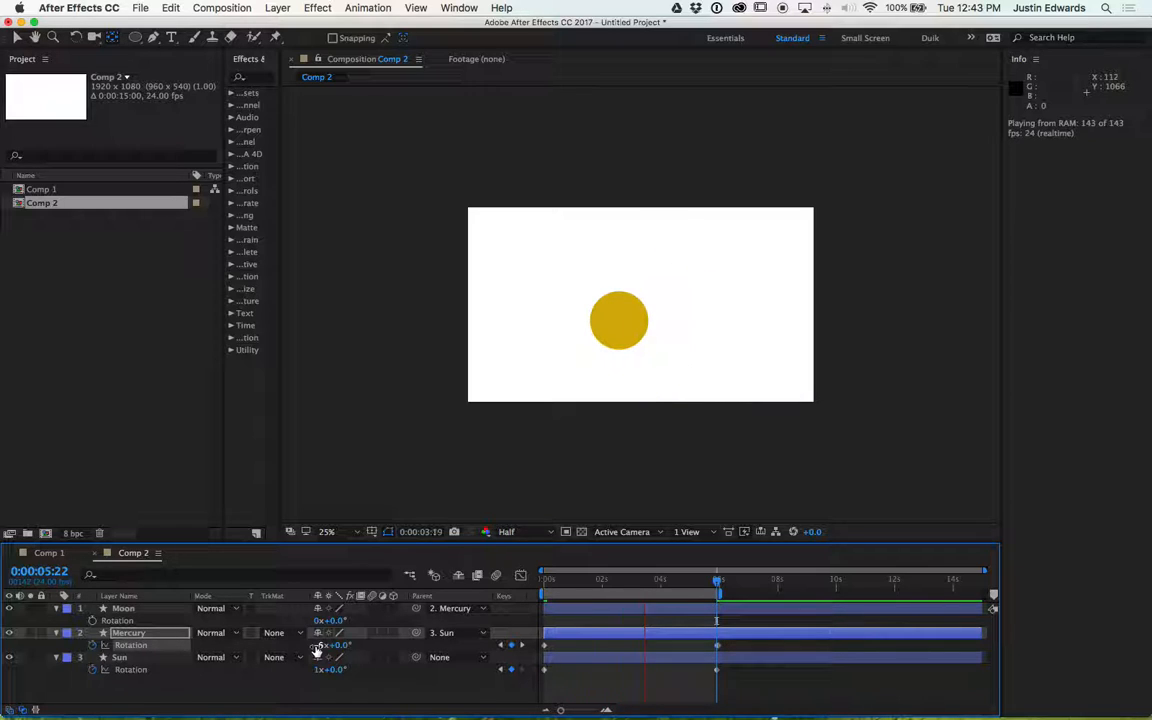
{"action": "key", "text": "space"}
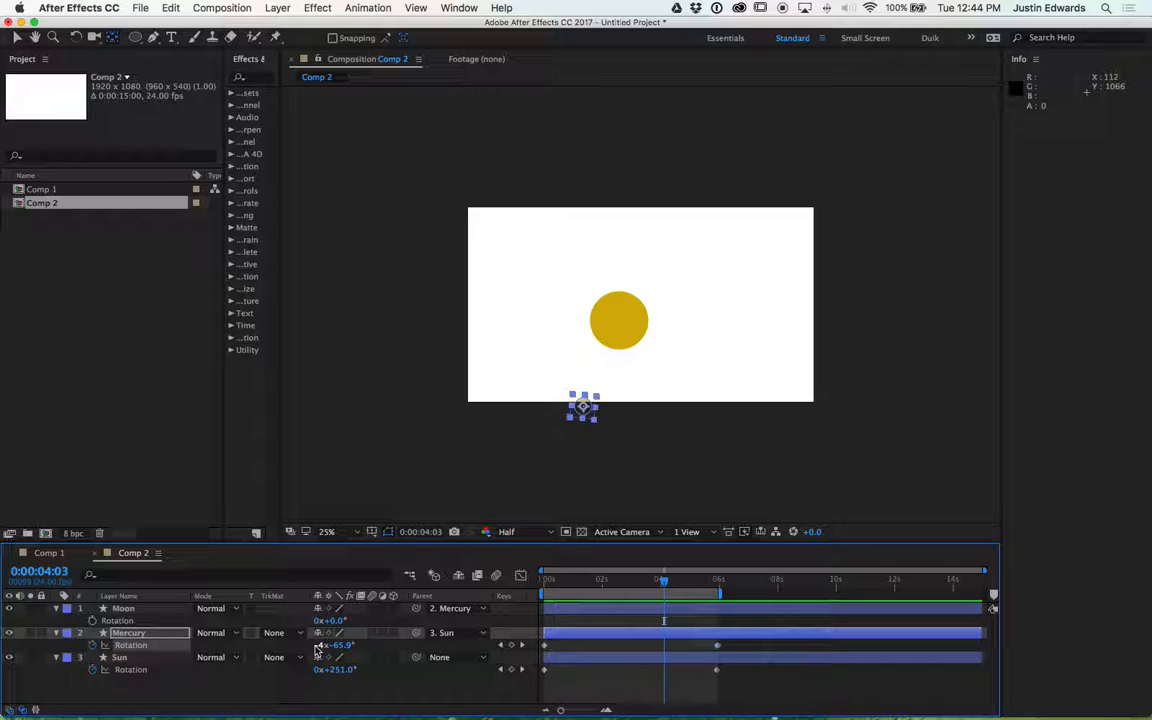
- Create a new composition named Comp 3 with a black background colour
{"action": "left_click", "coordinate": [72, 440]}
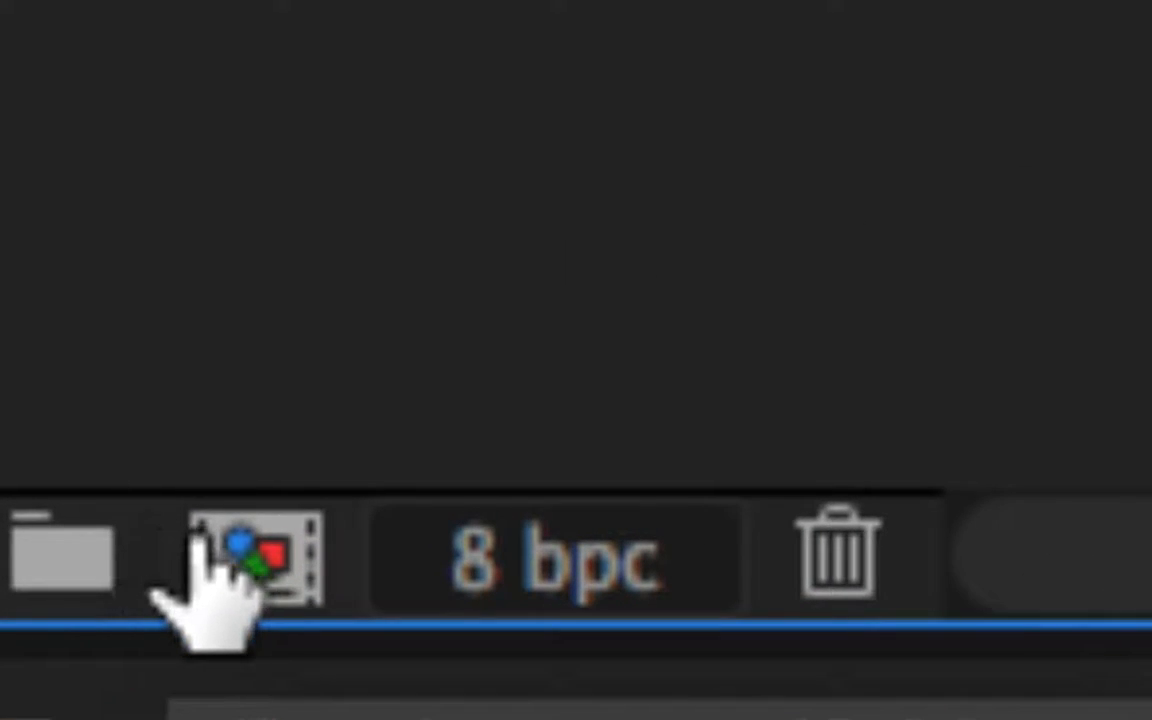
{"action": "left_click", "coordinate": [252, 555]}
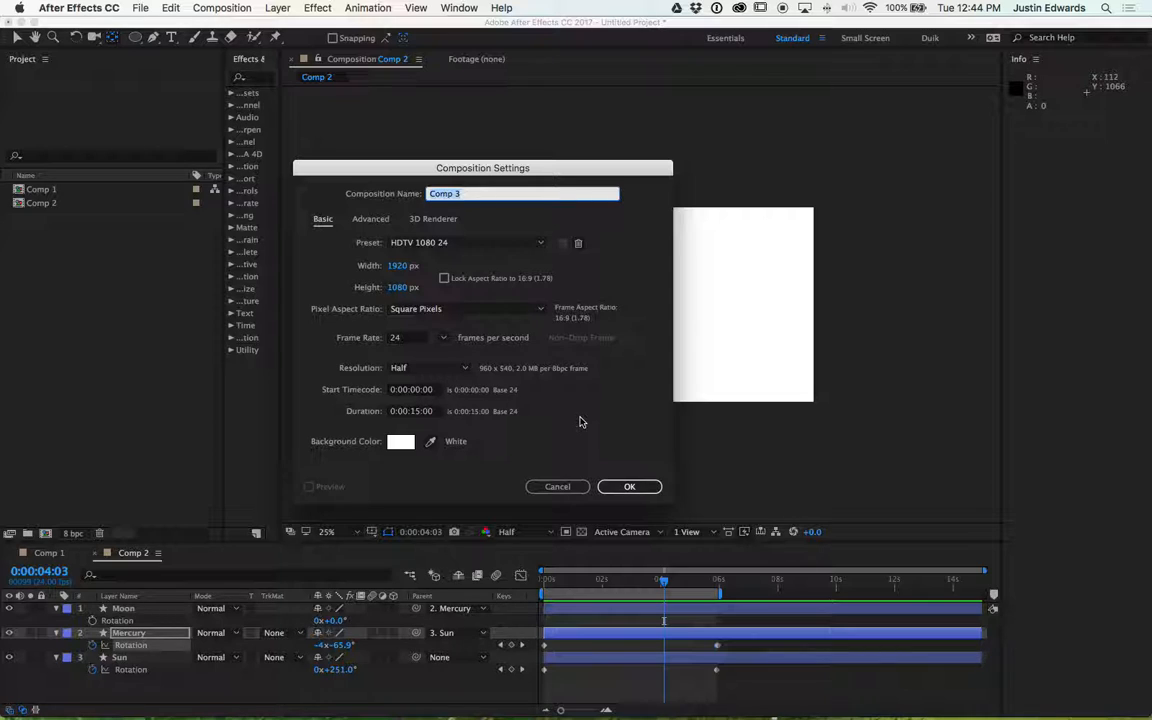
{"action": "left_click", "coordinate": [400, 441]}
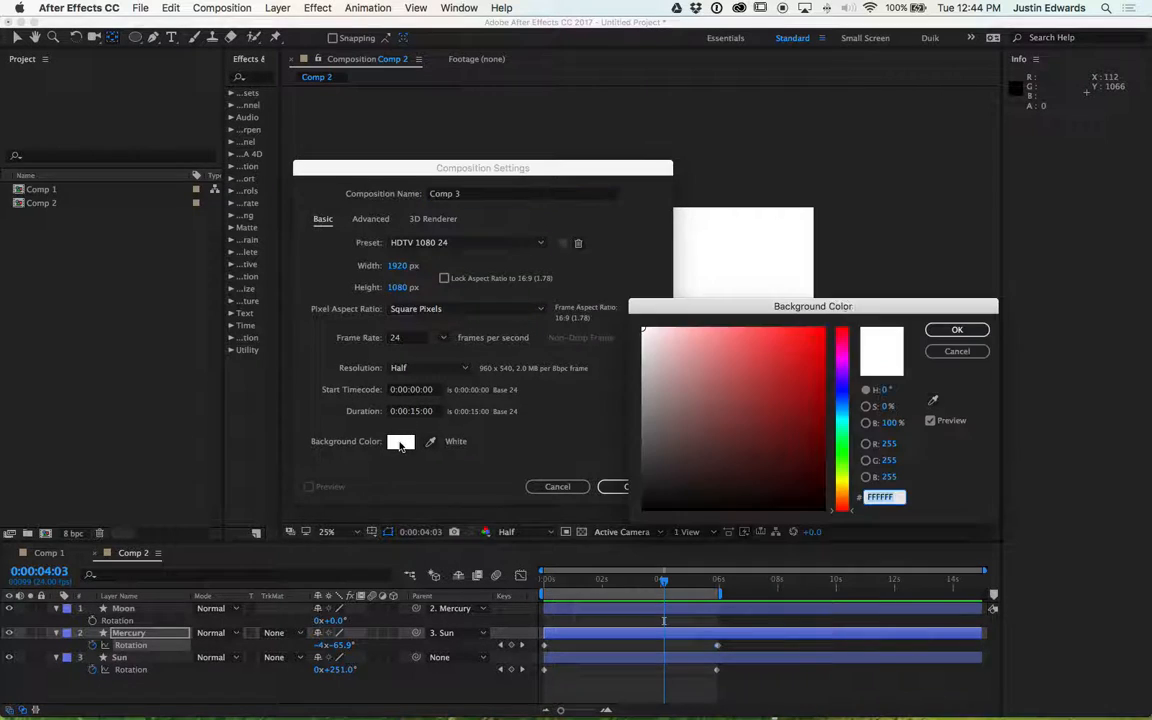
{"action": "left_click", "coordinate": [643, 509]}
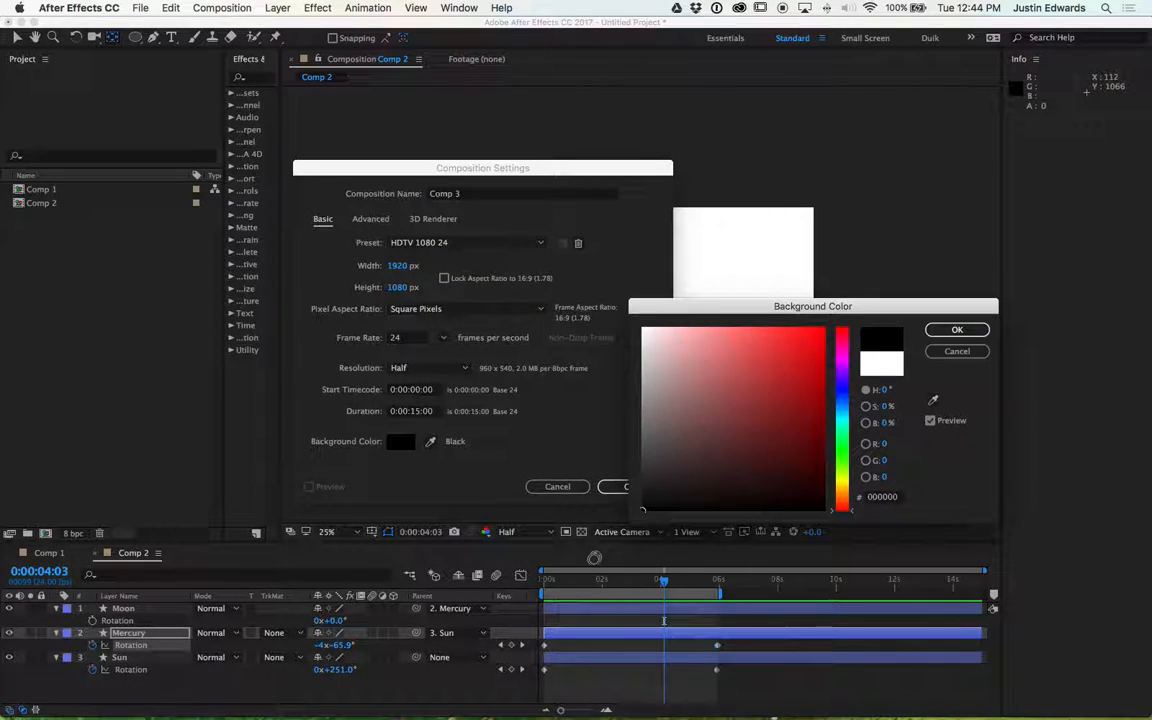
{"action": "left_click", "coordinate": [958, 331]}
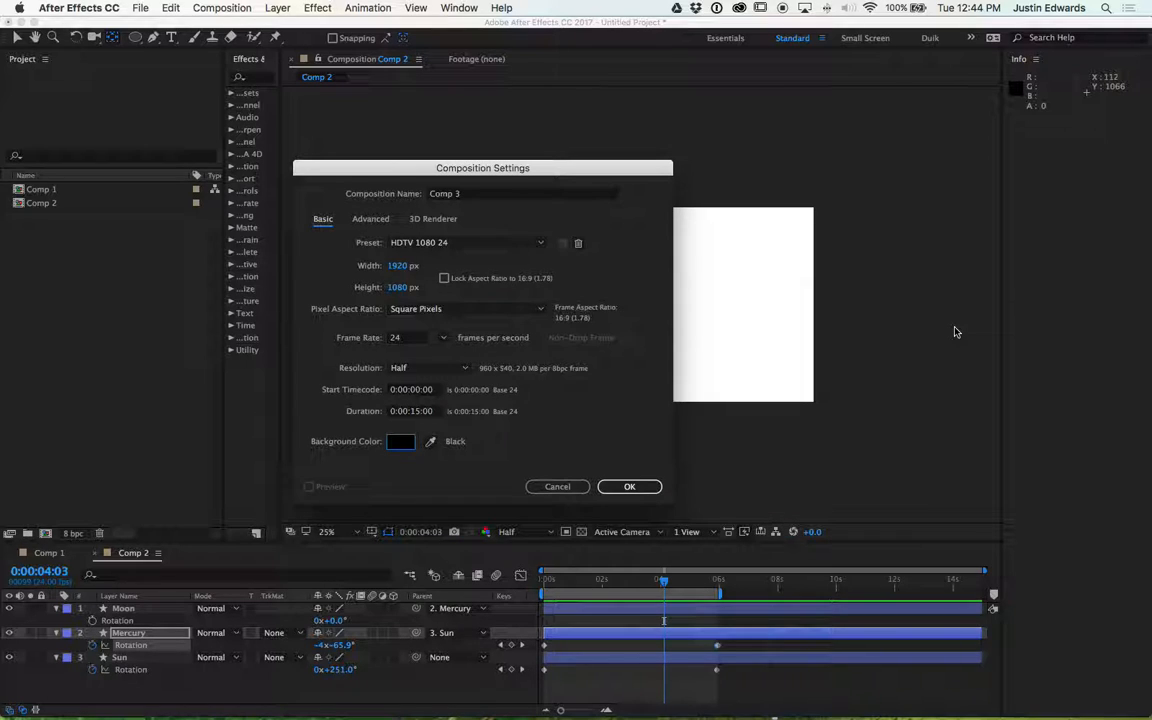
{"action": "left_click", "coordinate": [632, 487]}
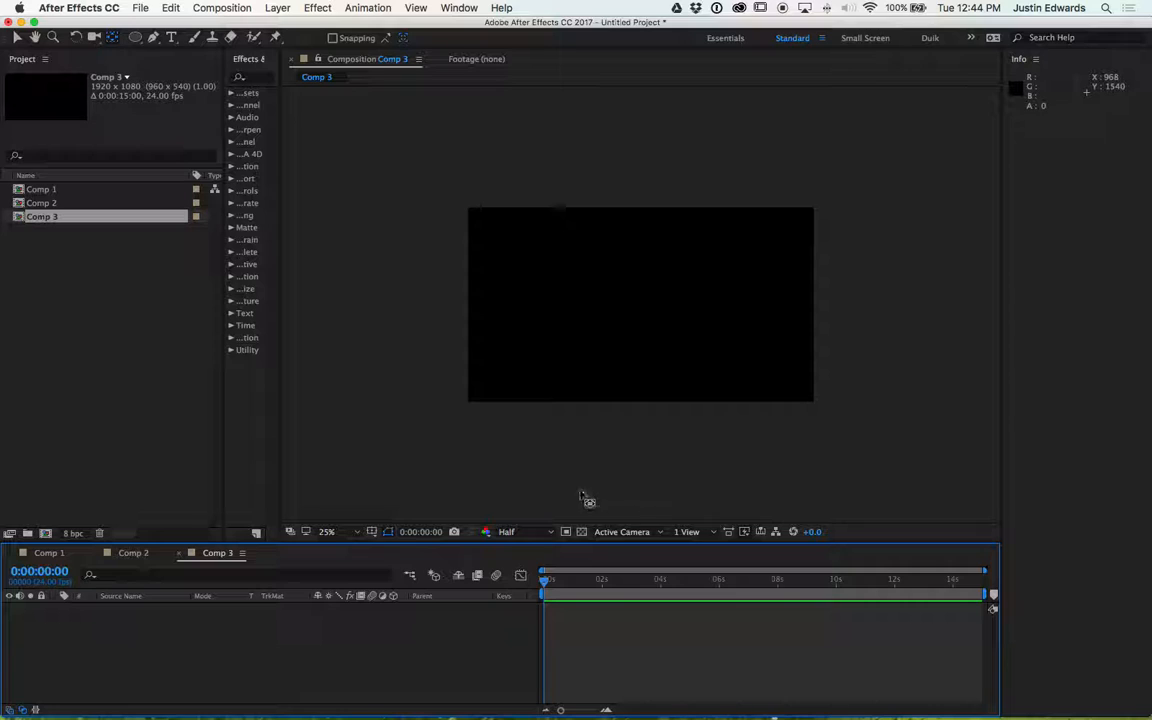
- Review Comp 3's composition settings
{"action": "right_click", "coordinate": [20, 220]}
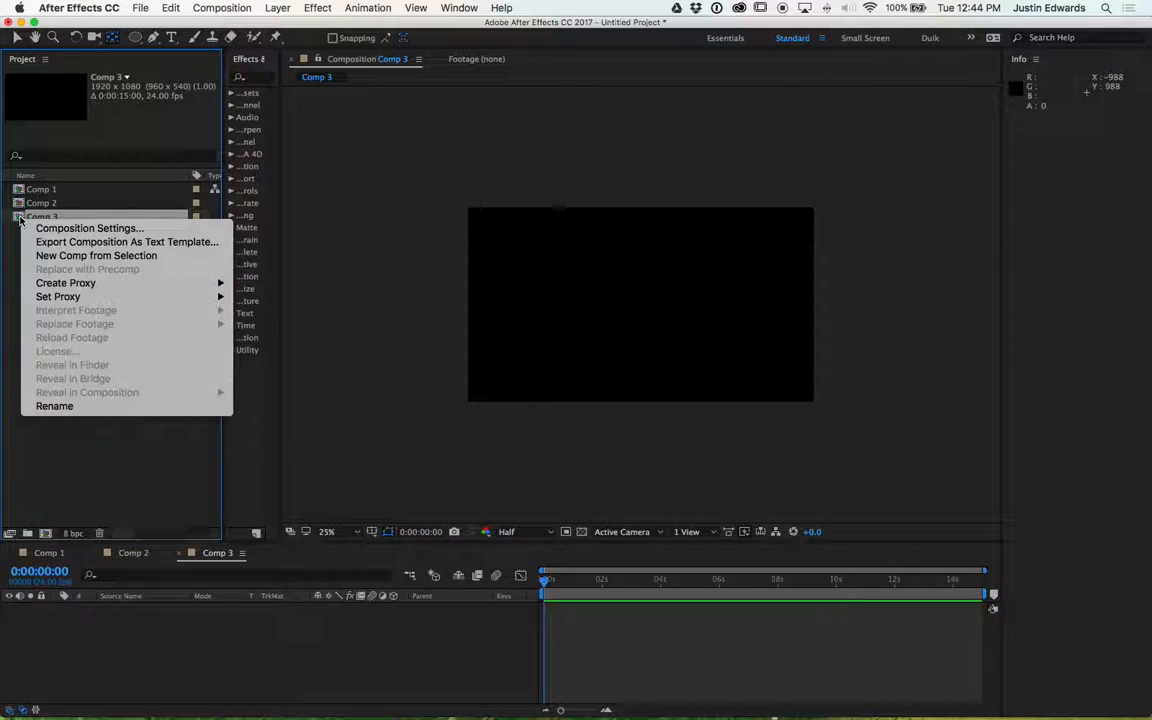
{"action": "left_click", "coordinate": [84, 230]}
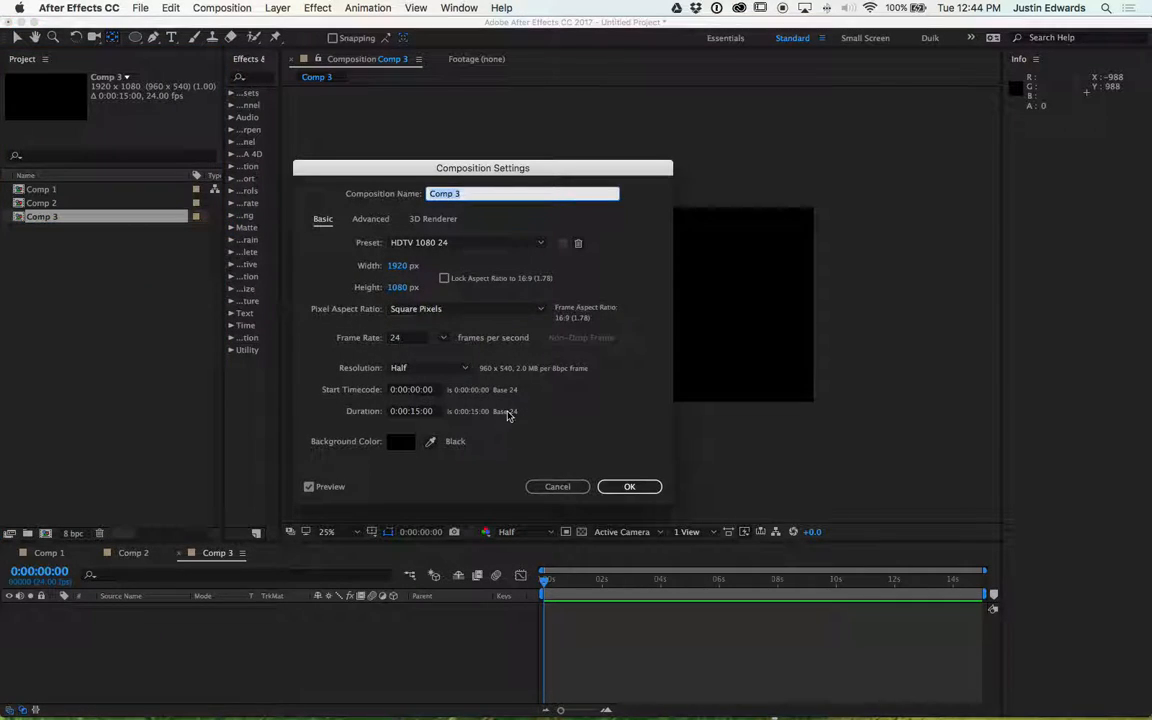
{"action": "left_click", "coordinate": [569, 488]}
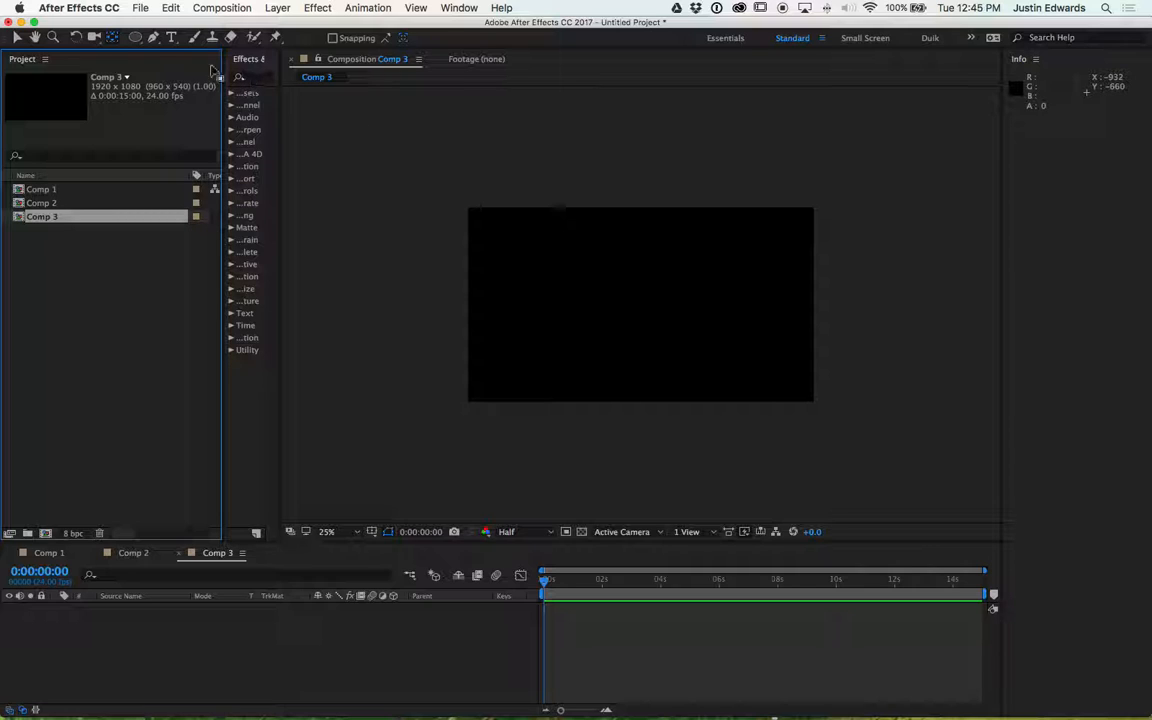
- Draw a circle with the Ellipse tool near the centre of the composition
{"action": "left_click", "coordinate": [135, 38]}
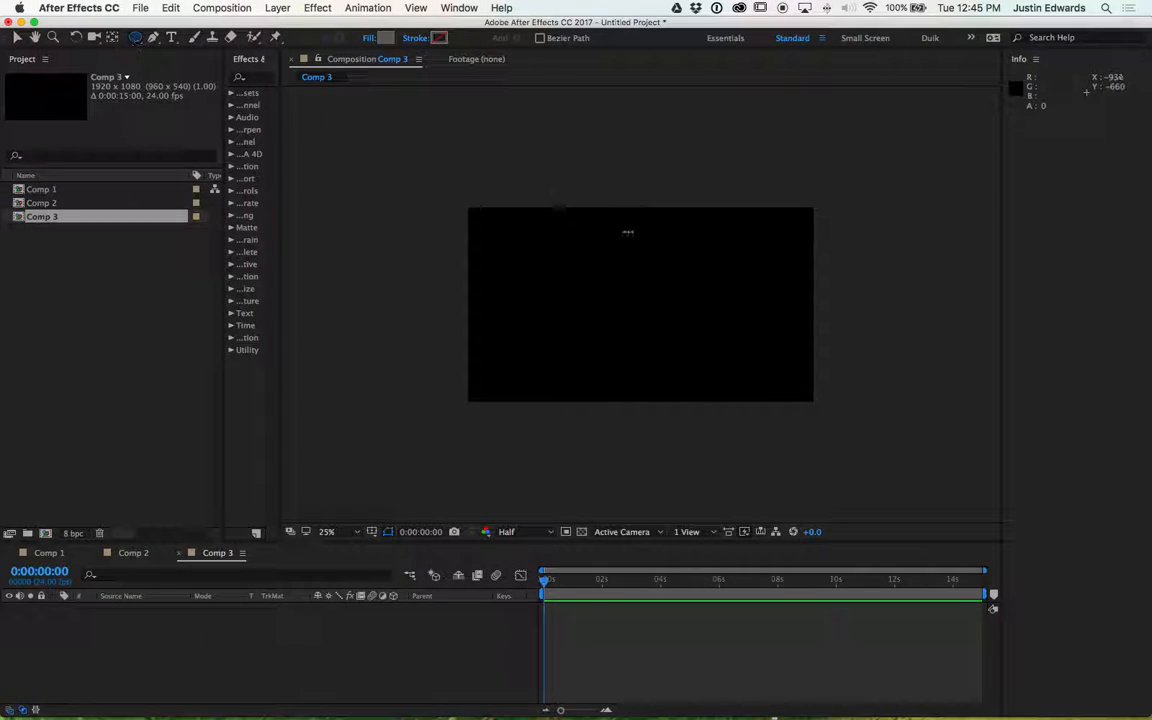
{"action": "mouse_move", "coordinate": [594, 275]}
{"action": "left_mouse_down"}
{"action": "mouse_move", "coordinate": [681, 326]}
{"action": "mouse_move", "coordinate": [660, 291]}
{"action": "left_mouse_up"}
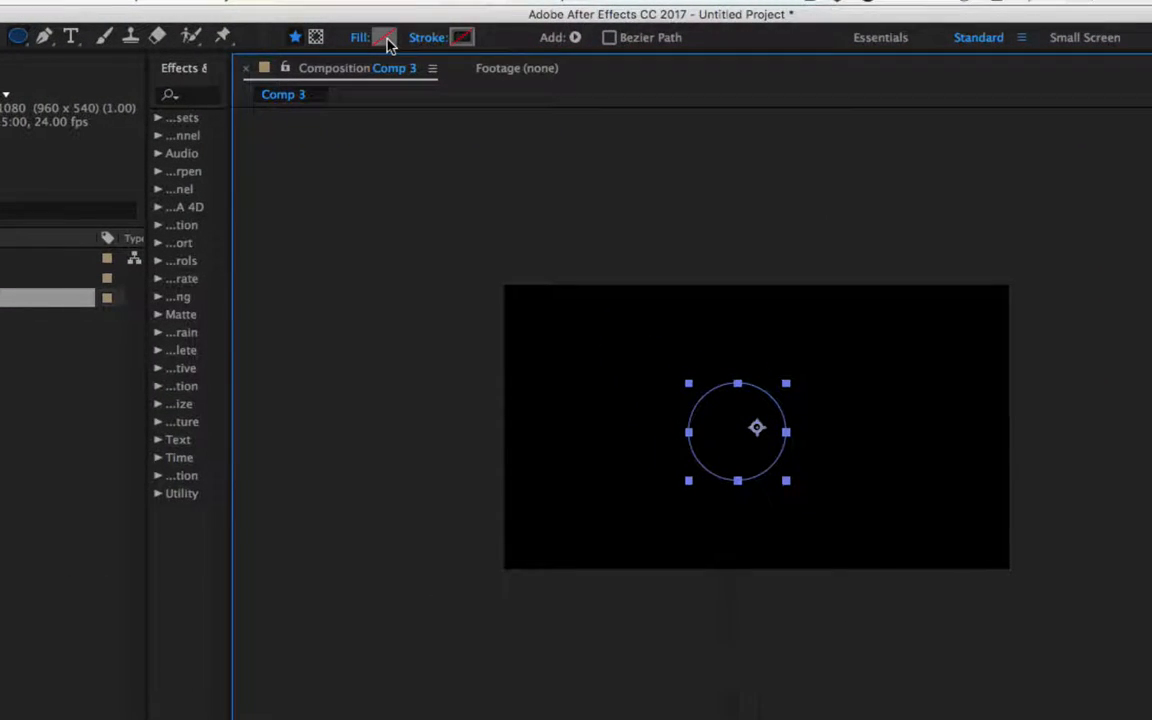
{"action": "left_click", "coordinate": [386, 40]}
{"action": "left_click_drag", "start_coordinate": [915, 442], "coordinate": [462, 181]}
{"action": "left_click", "coordinate": [766, 201]}
- Set the circle's stroke colour to blue 0500FF and its stroke width to 33 px
{"action": "left_click", "coordinate": [470, 33]}
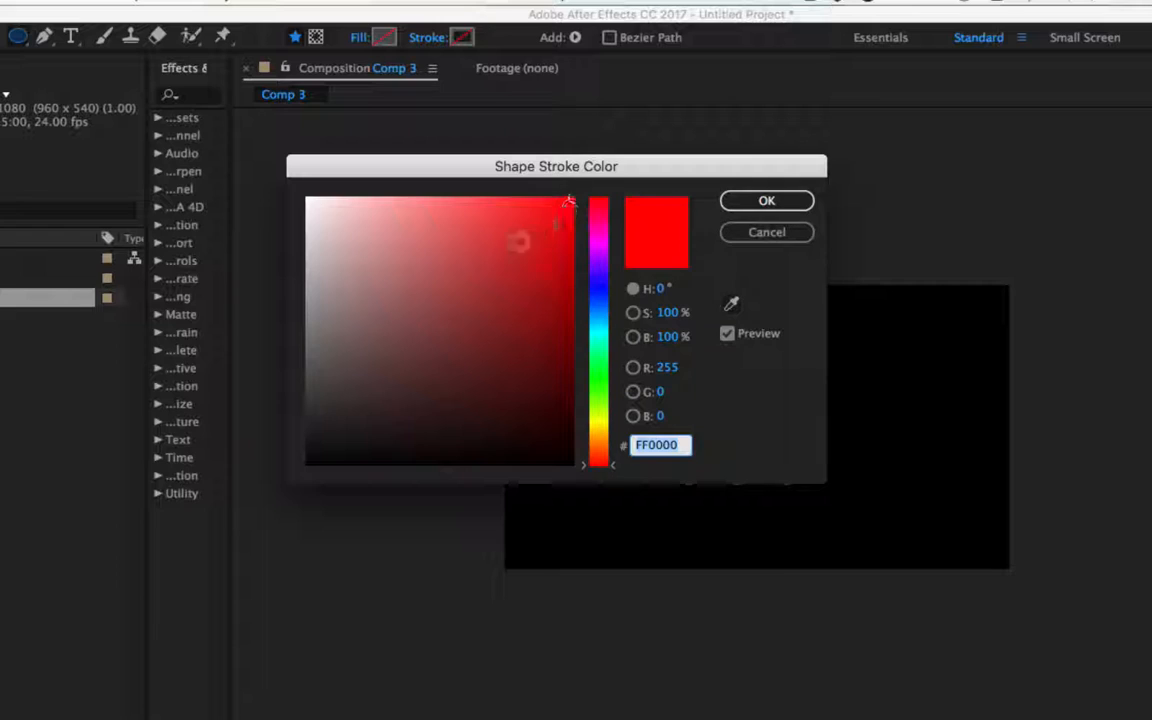
{"action": "left_click", "coordinate": [601, 288]}
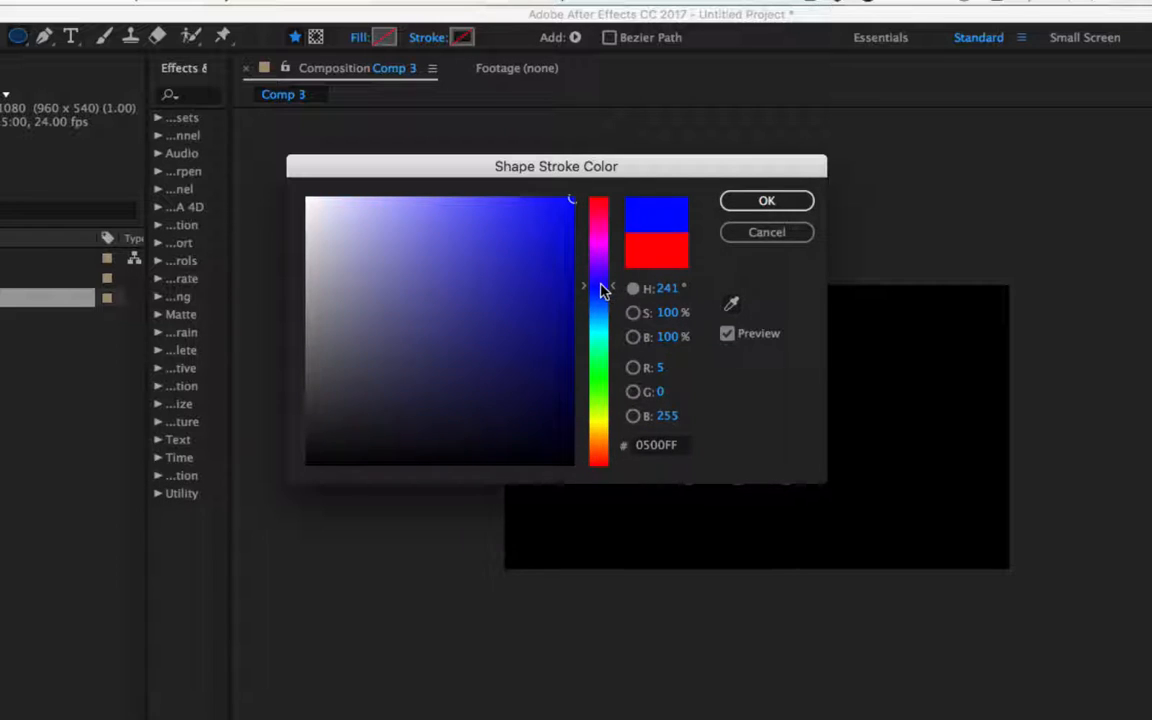
{"action": "left_click", "coordinate": [762, 206]}
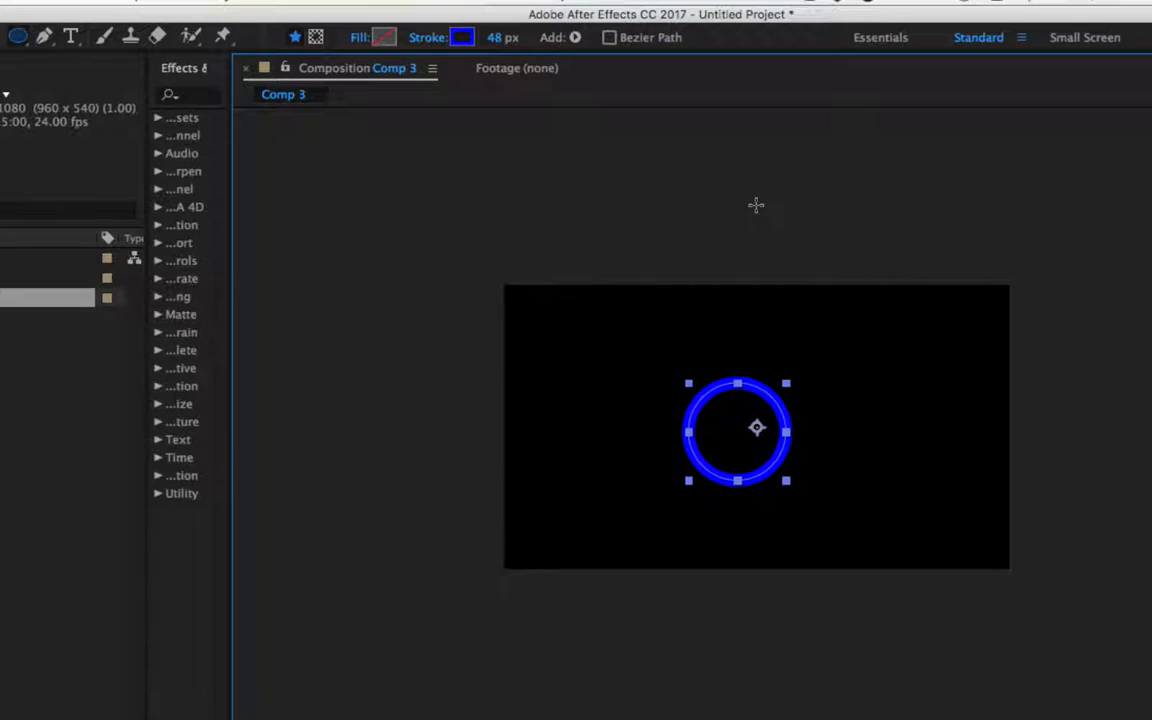
{"action": "mouse_move", "coordinate": [501, 37]}
{"action": "left_mouse_down"}
{"action": "mouse_move", "coordinate": [440, 37]}
{"action": "mouse_move", "coordinate": [477, 35]}
{"action": "left_mouse_up"}
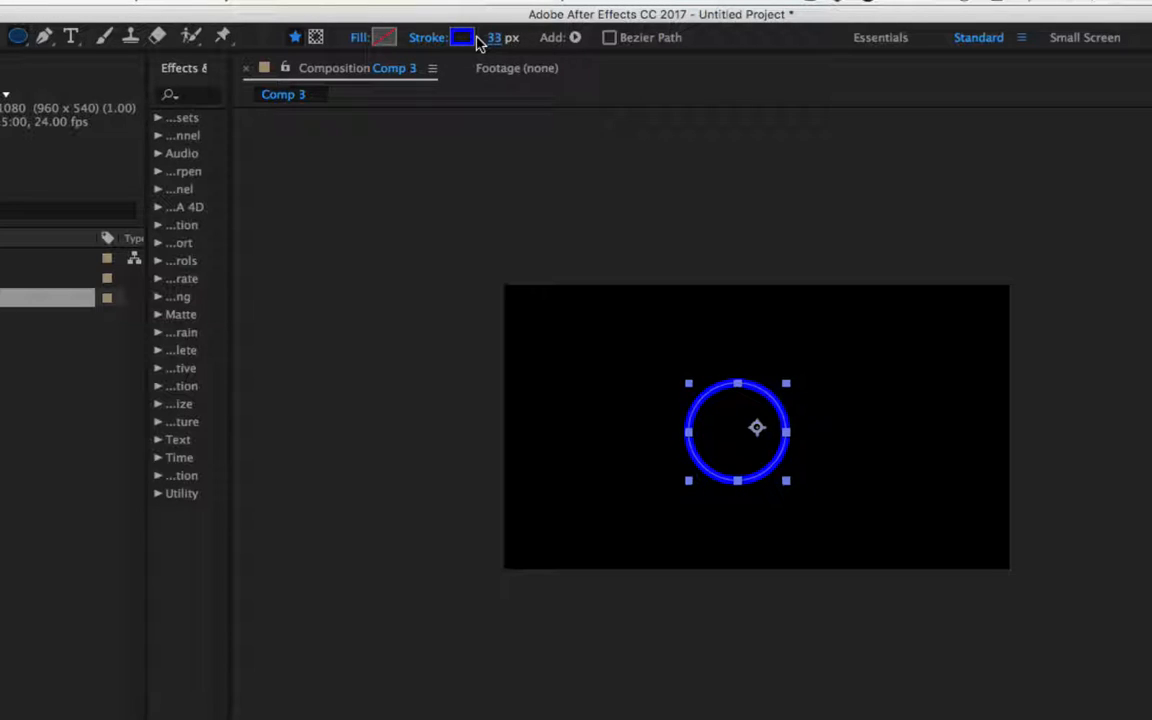
- Cycle the shape's fill type through its options to a gradient fill
{"action": "left_click", "coordinate": [386, 38], "text": "alt"}
{"action": "left_click", "coordinate": [386, 38], "text": "alt"}
{"action": "left_click", "coordinate": [386, 38], "text": "alt"}
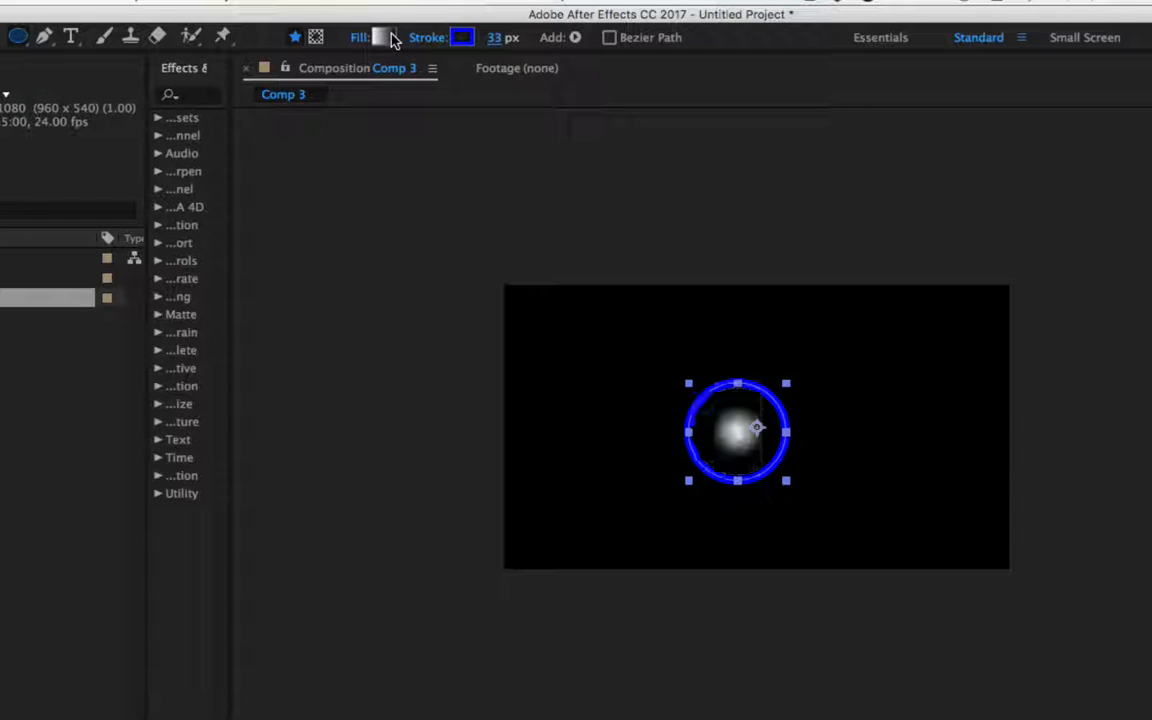
{"action": "left_click", "coordinate": [390, 38], "text": "alt"}
{"action": "left_click", "coordinate": [390, 38], "text": "alt"}
{"action": "left_click", "coordinate": [390, 38], "text": "alt"}
{"action": "left_click", "coordinate": [392, 38], "text": "alt"}
{"action": "left_click", "coordinate": [392, 38], "text": "alt"}
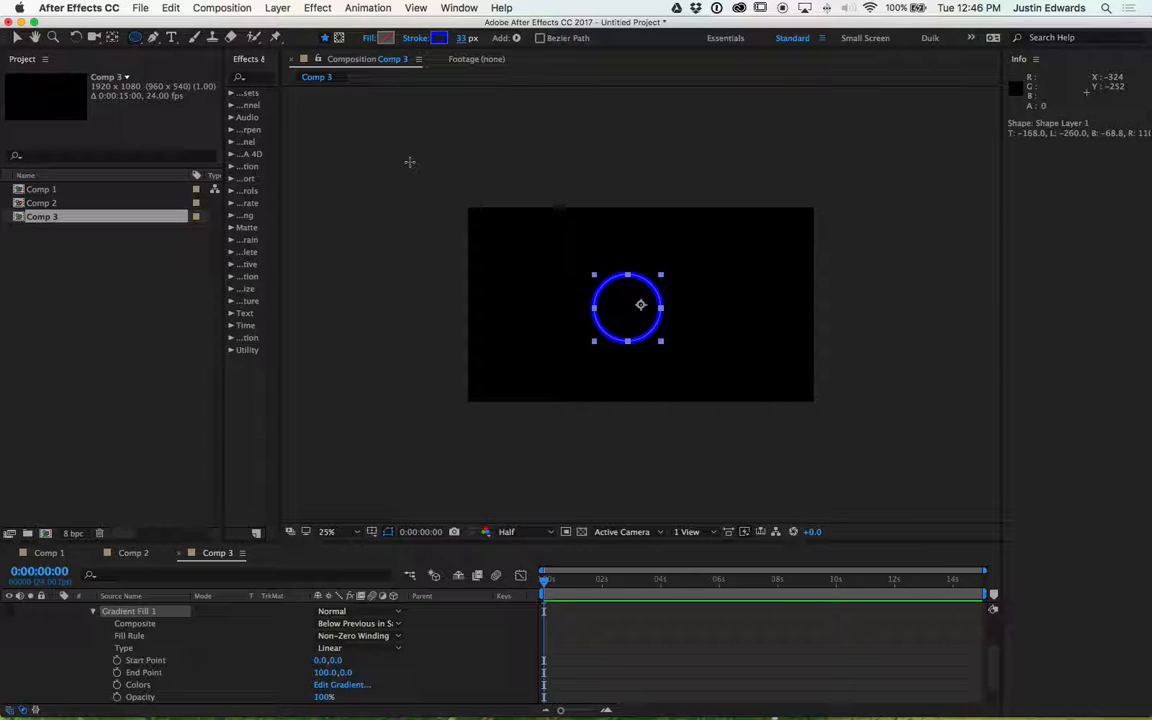
- Cycle the stroke type through its gradient options and back to solid colour
{"action": "left_click", "coordinate": [443, 40], "text": "alt"}
{"action": "left_click", "coordinate": [444, 41], "text": "alt"}
{"action": "left_click", "coordinate": [443, 40], "text": "alt"}
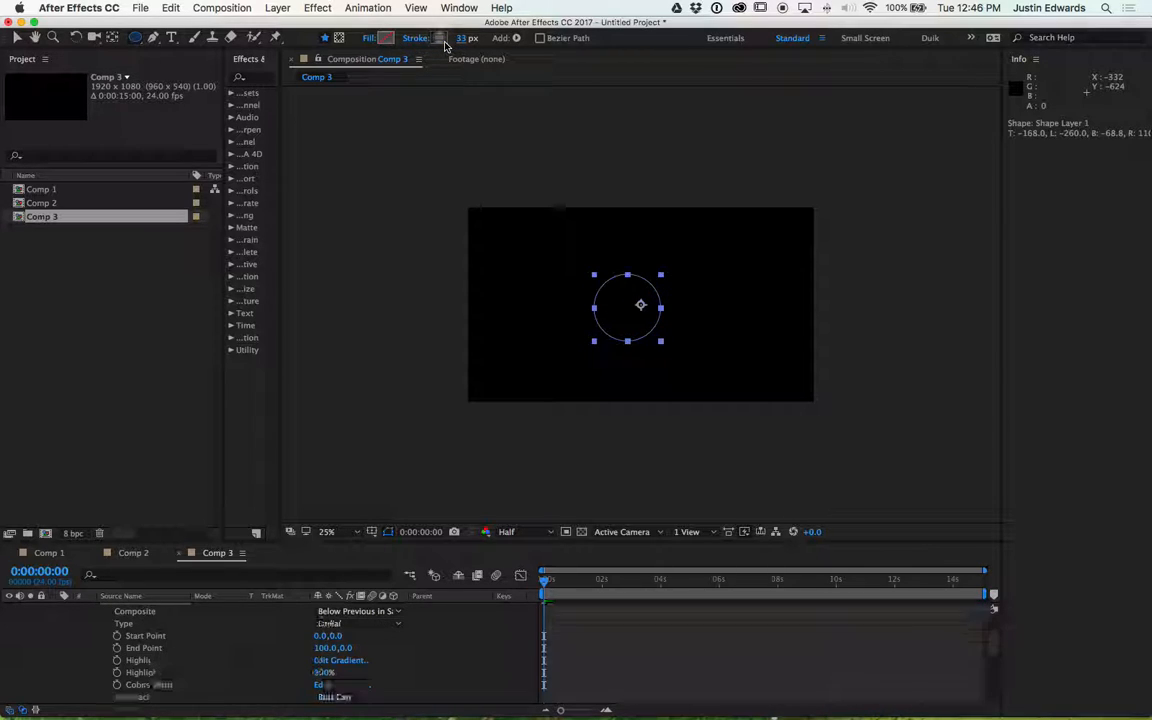
{"action": "left_click", "coordinate": [443, 40], "text": "alt"}
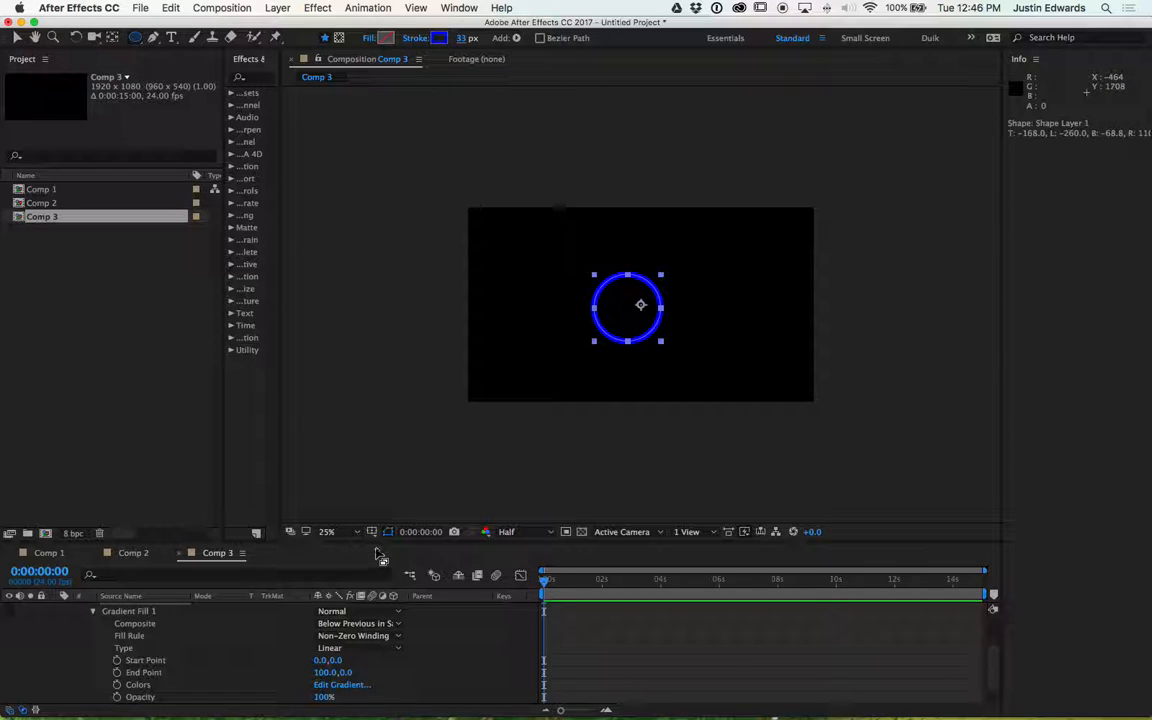
{"action": "left_click_drag", "start_coordinate": [382, 545], "coordinate": [387, 461]}
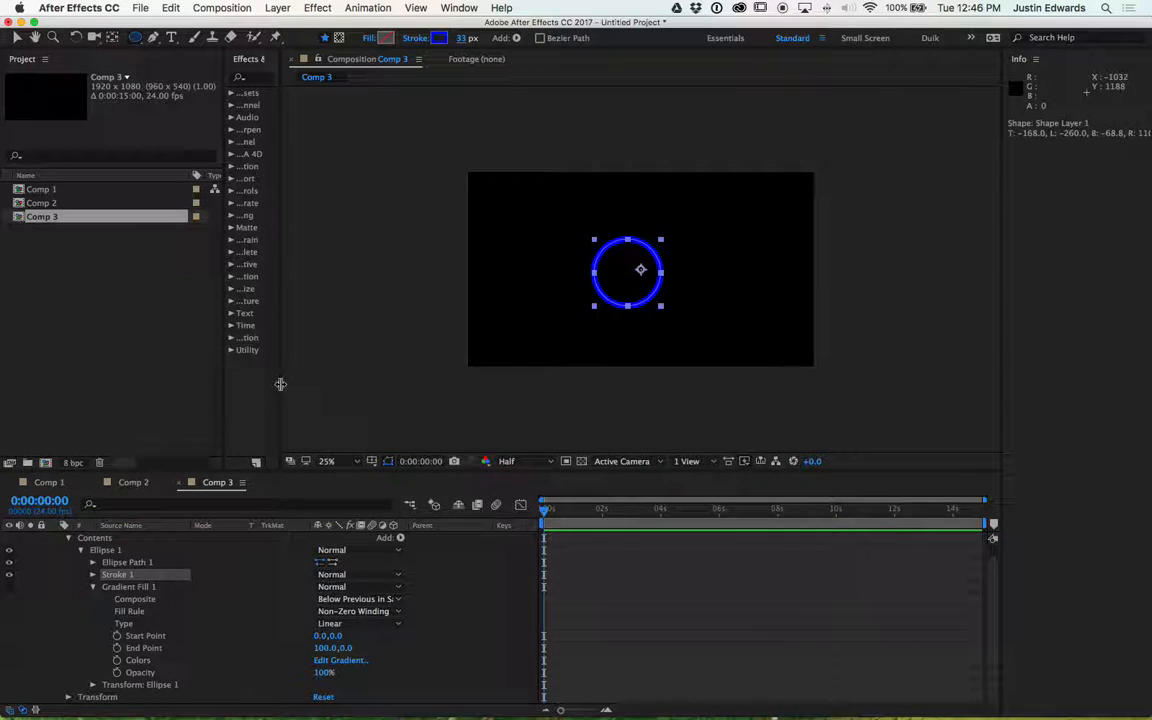
{"action": "left_click_drag", "start_coordinate": [286, 381], "coordinate": [362, 386]}
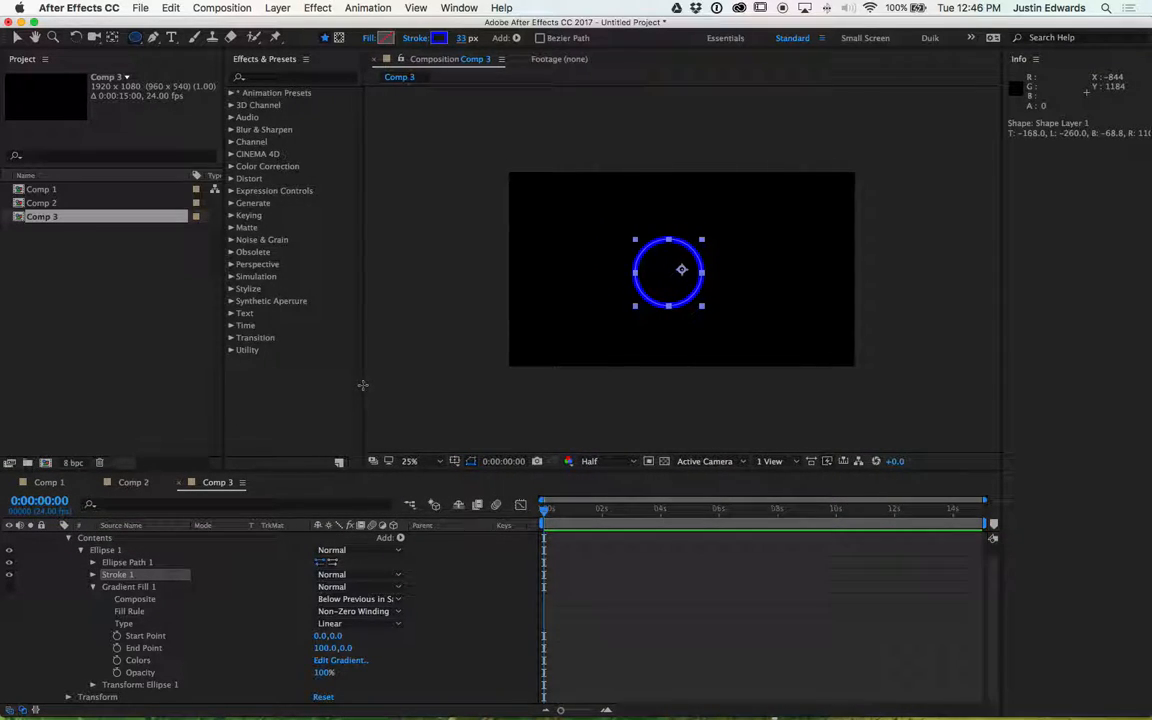
{"action": "scroll", "coordinate": [67, 557], "scroll_direction": "up", "scroll_amount": 1}
{"action": "left_click", "coordinate": [56, 539]}
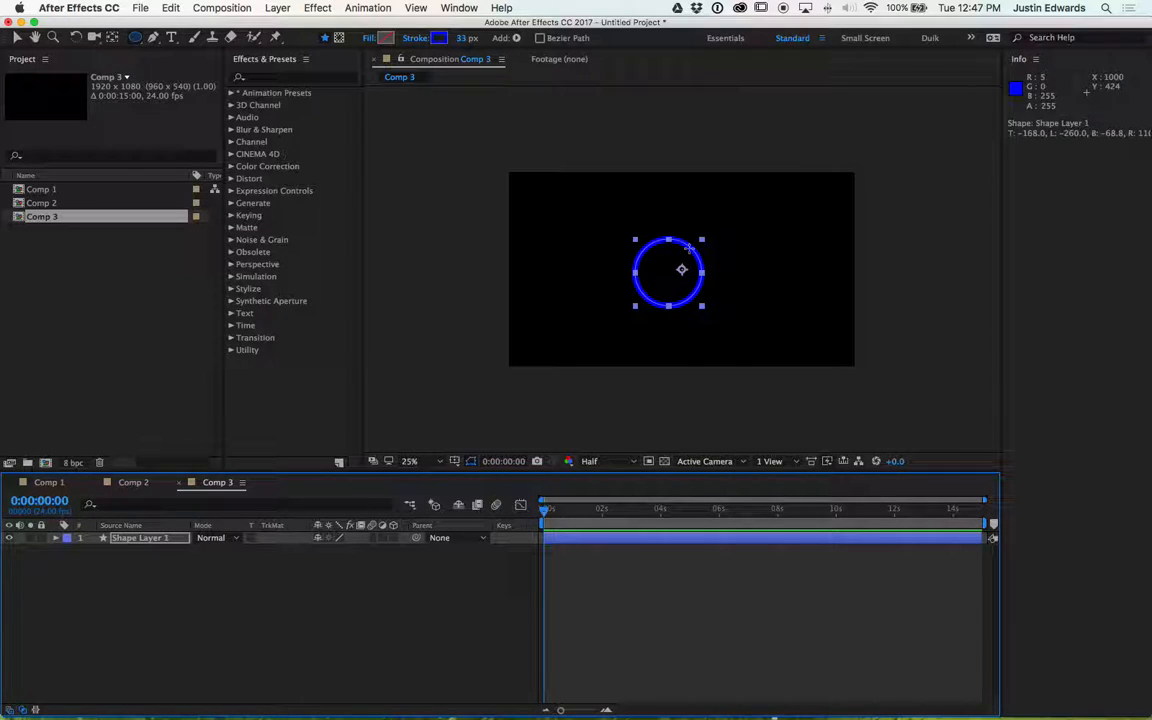
- Select the circle with the Selection tool and change its stroke colour to 3358D8
{"action": "key", "text": "v"}
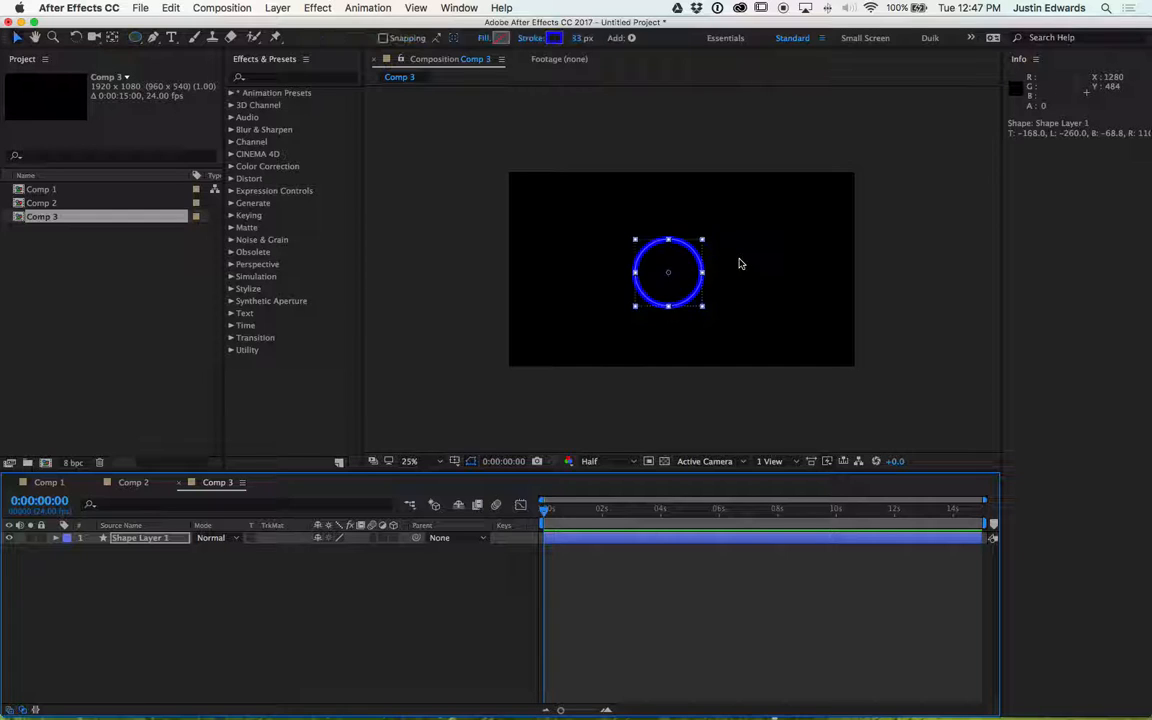
{"action": "left_click", "coordinate": [739, 264]}
{"action": "left_click", "coordinate": [671, 260]}
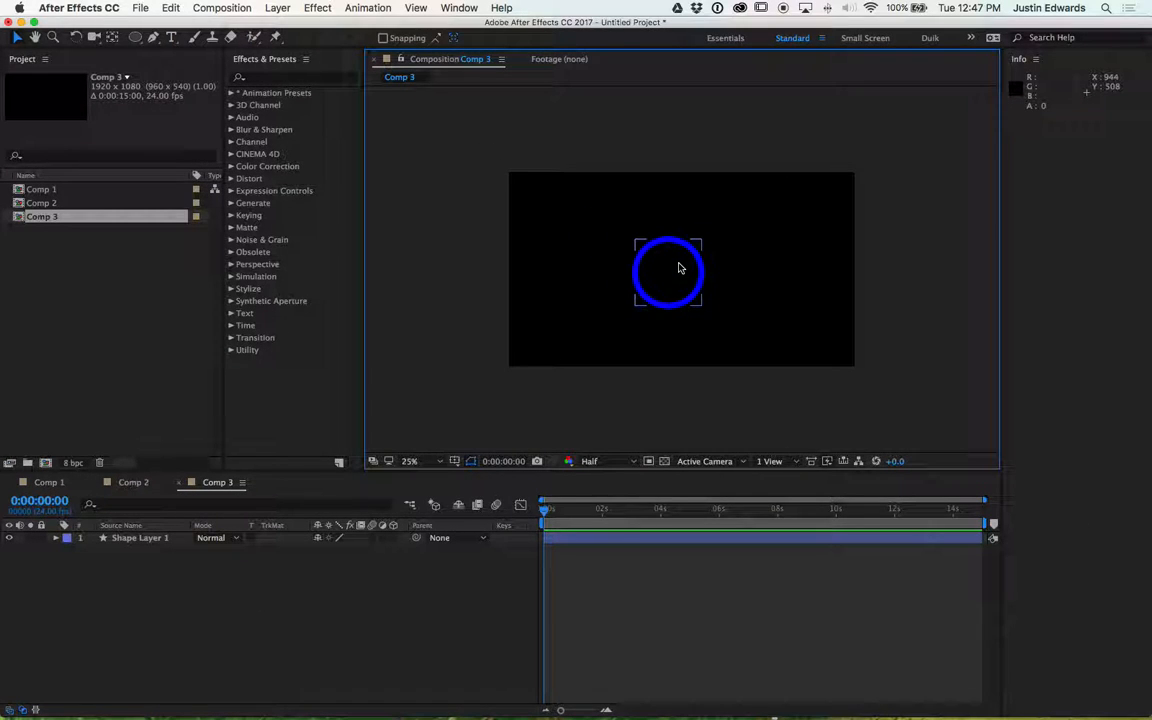
{"action": "left_click", "coordinate": [699, 368]}
{"action": "left_click", "coordinate": [660, 258]}
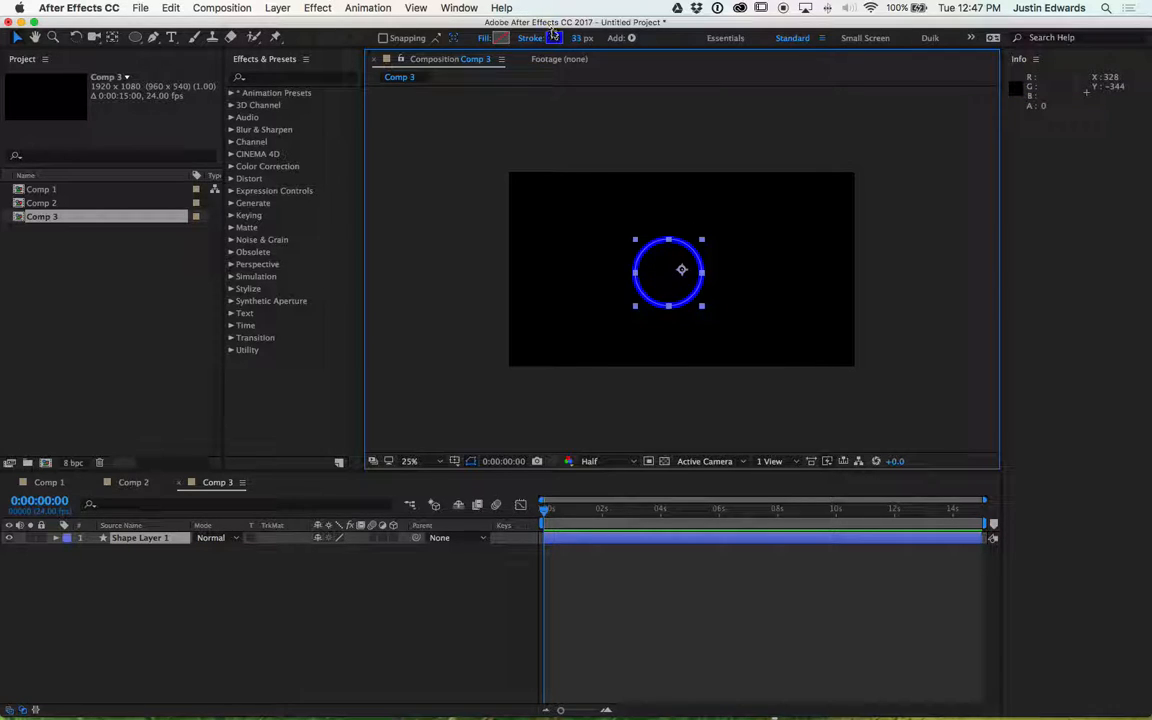
{"action": "left_click", "coordinate": [554, 38]}
{"action": "left_click", "coordinate": [506, 188]}
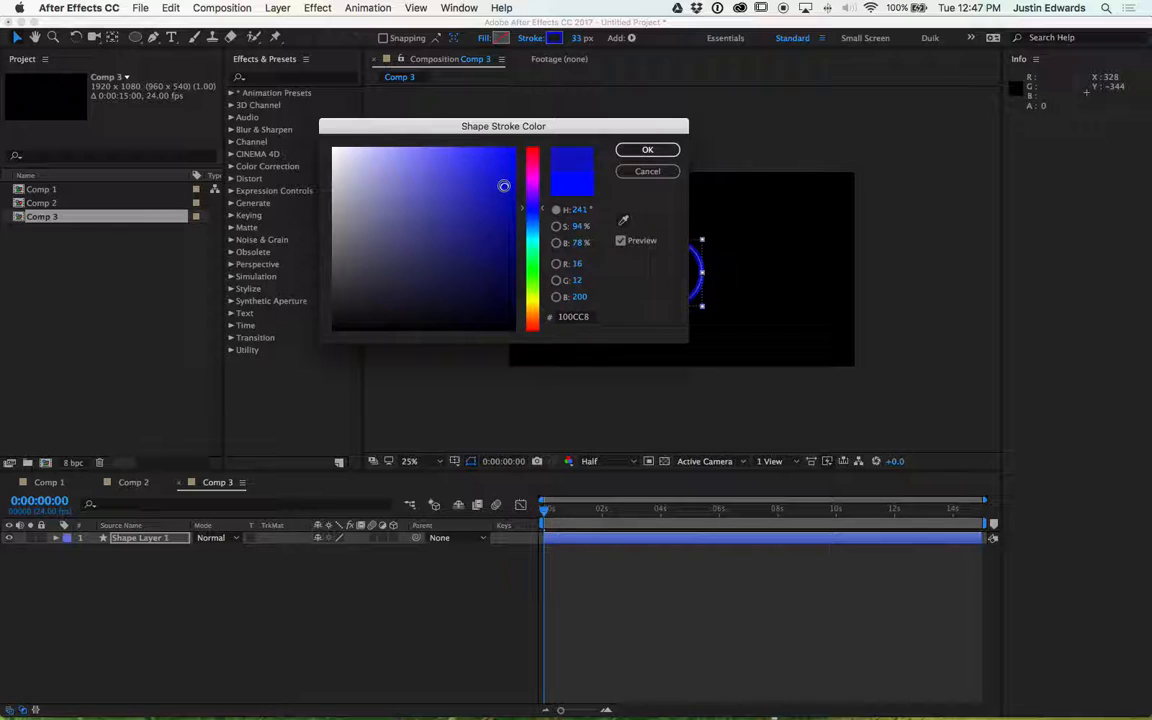
{"action": "left_click_drag", "start_coordinate": [507, 189], "coordinate": [471, 177]}
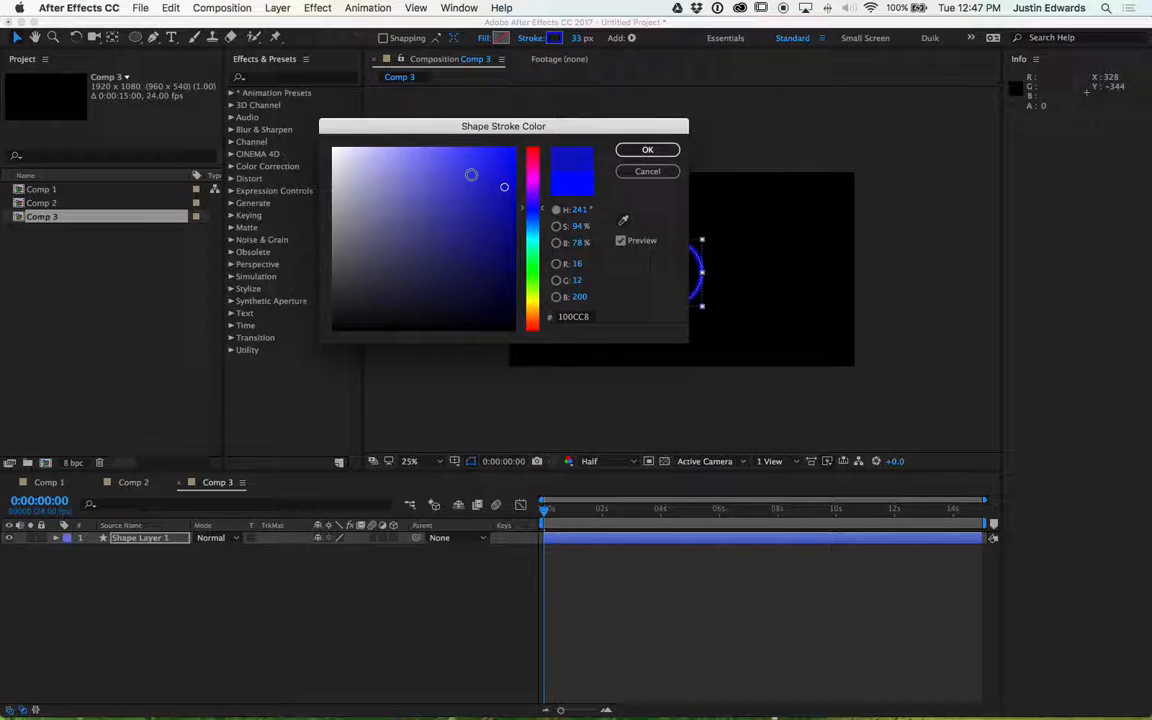
{"action": "left_click", "coordinate": [532, 216]}
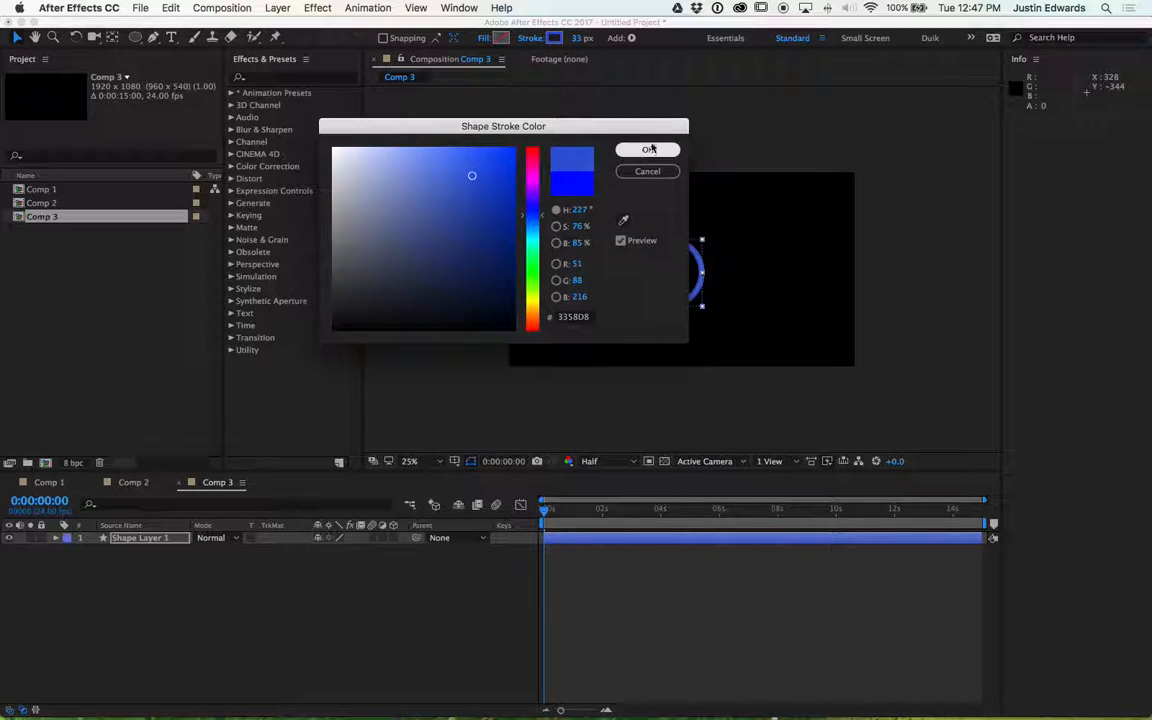
{"action": "left_click", "coordinate": [647, 150]}
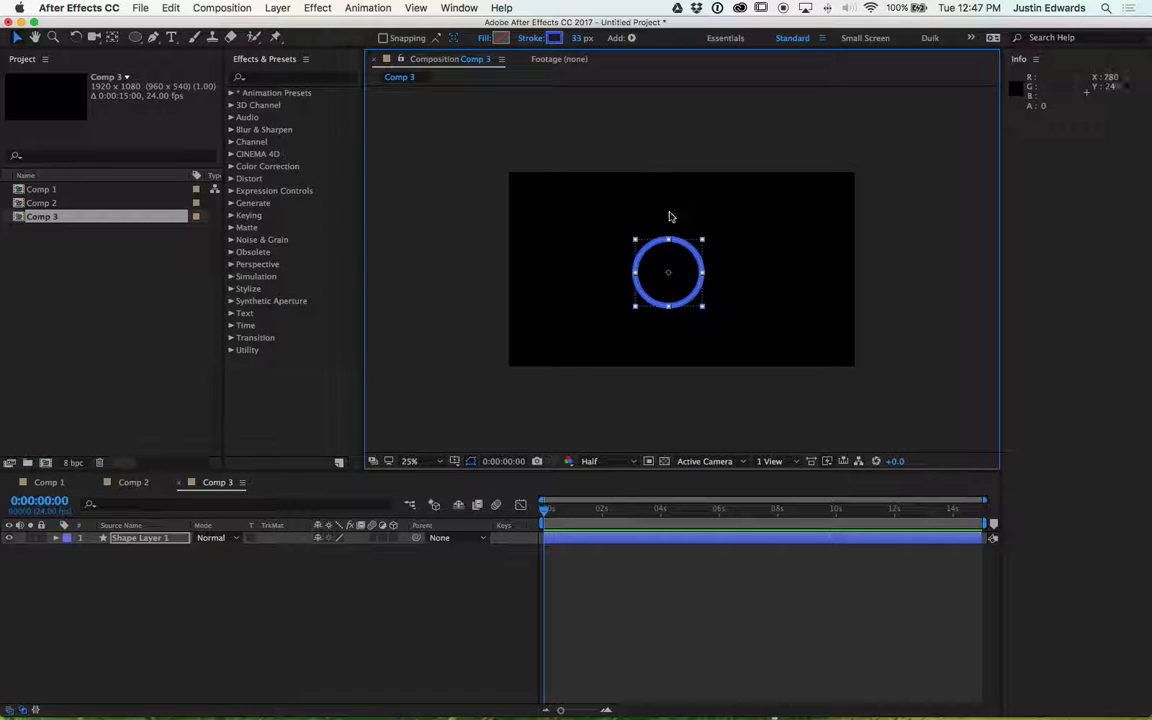
- Set the circle's stroke colour to bright blue 0039FF and deselect it
{"action": "left_click", "coordinate": [555, 38]}
{"action": "mouse_move", "coordinate": [452, 171]}
{"action": "left_mouse_down"}
{"action": "mouse_move", "coordinate": [504, 188]}
{"action": "mouse_move", "coordinate": [538, 105]}
{"action": "left_mouse_up"}
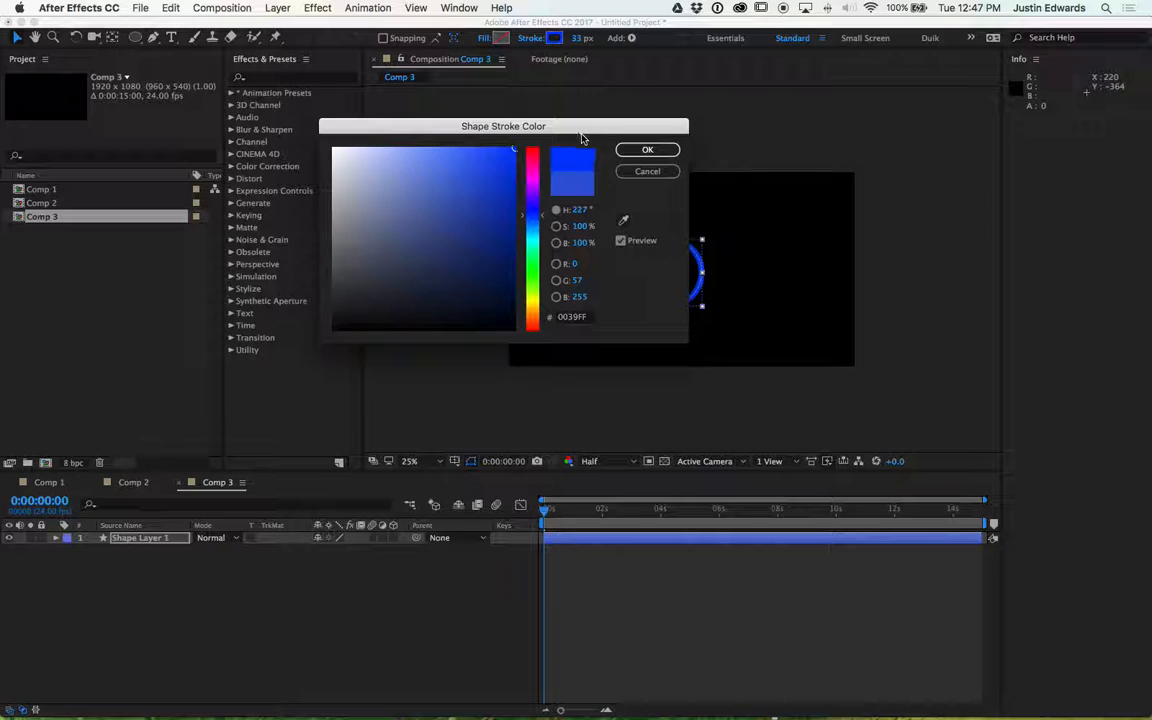
{"action": "left_click", "coordinate": [645, 150]}
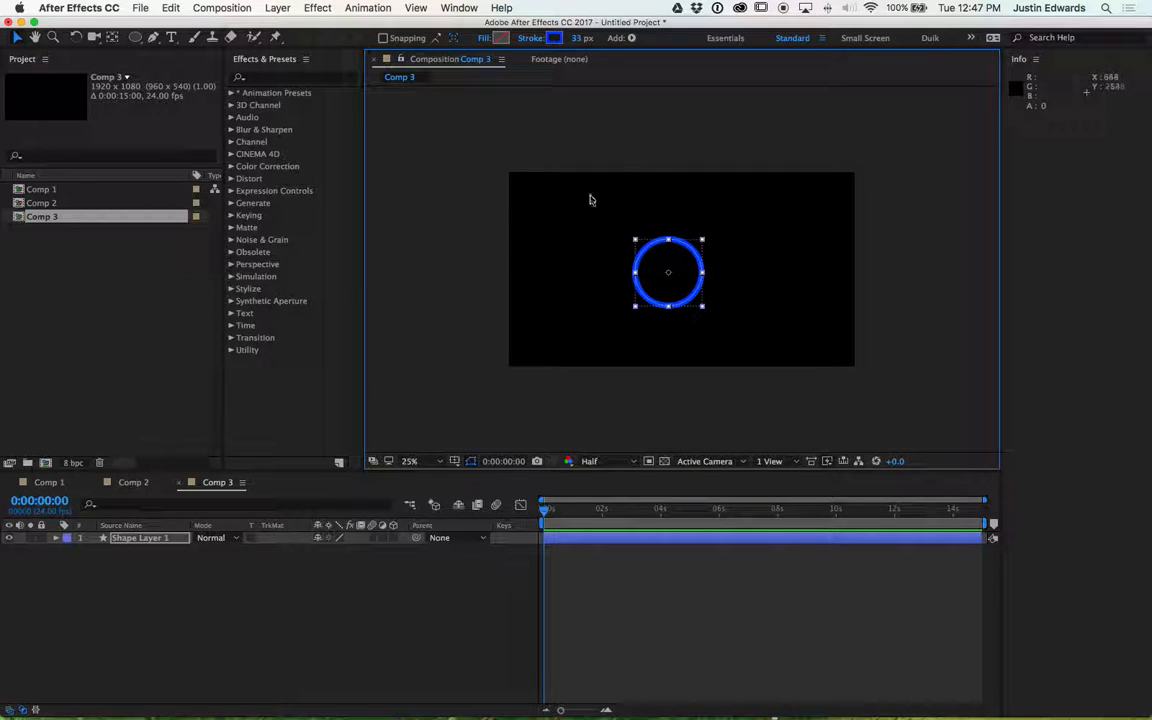
{"action": "left_click", "coordinate": [544, 240]}
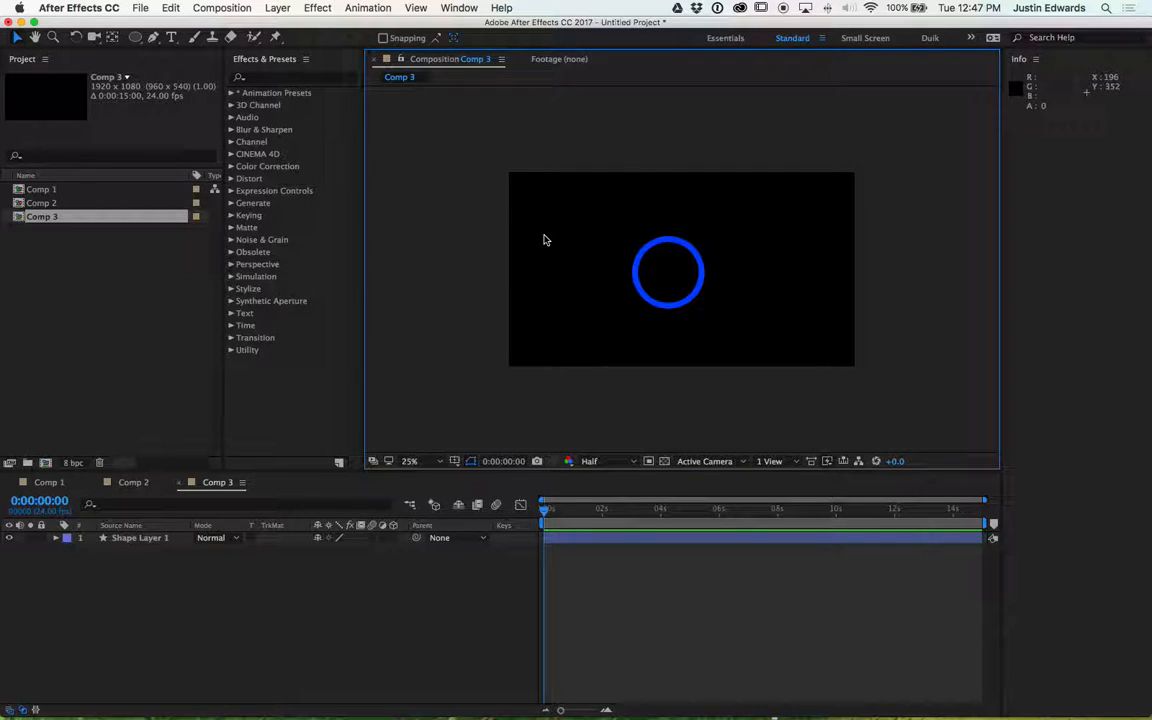
- Expand the shape layer's contents to examine the ellipse and gradient fill properties
{"action": "mouse_move", "coordinate": [630, 270]}
{"action": "left_mouse_down"}
{"action": "mouse_move", "coordinate": [587, 253]}
{"action": "mouse_move", "coordinate": [680, 258]}
{"action": "mouse_move", "coordinate": [685, 235]}
{"action": "mouse_move", "coordinate": [700, 262]}
{"action": "mouse_move", "coordinate": [689, 262]}
{"action": "left_mouse_up"}
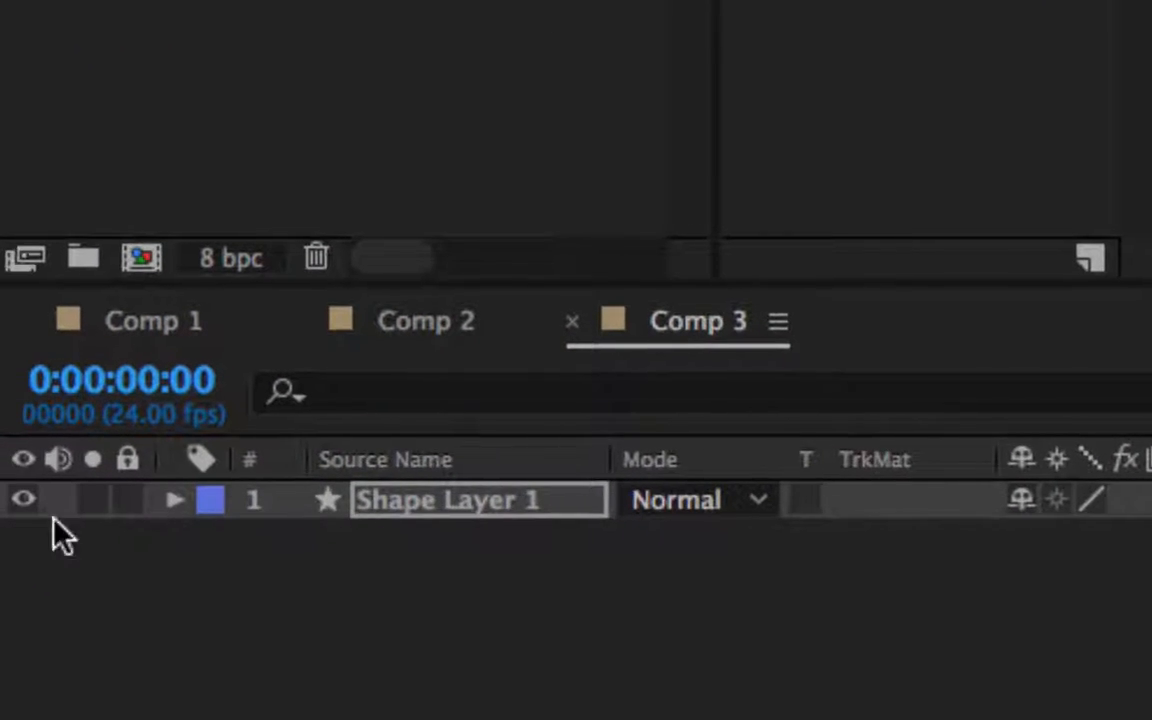
{"action": "left_click", "coordinate": [175, 500]}
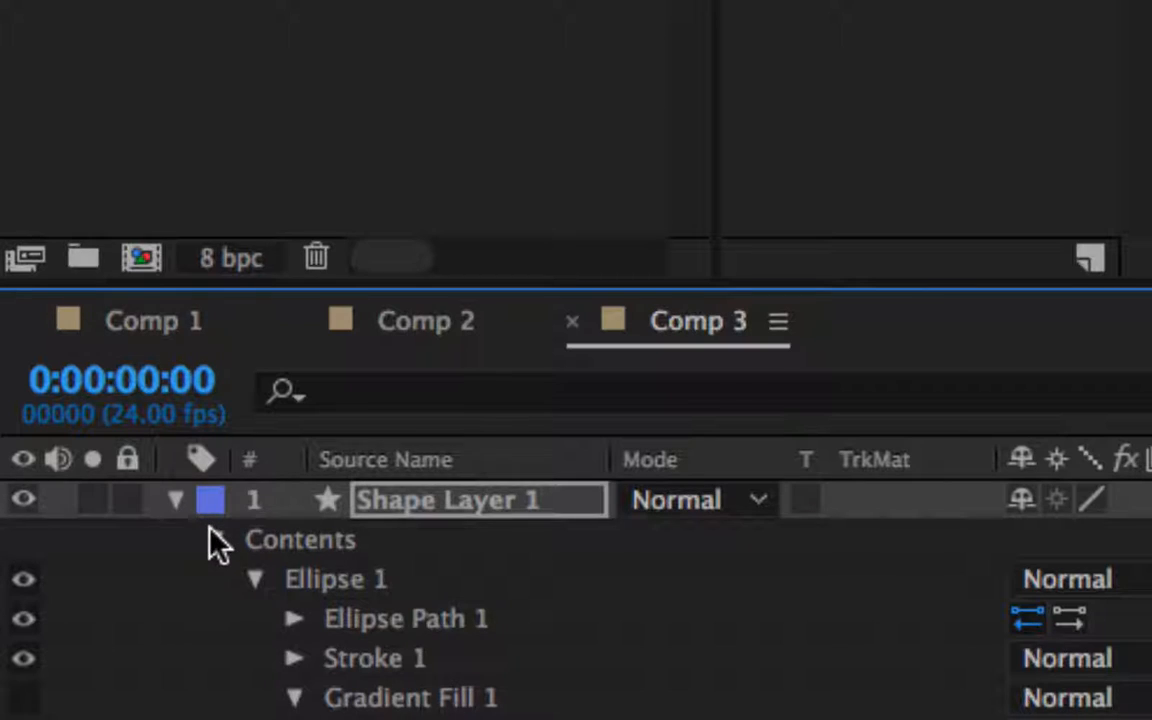
{"action": "scroll", "coordinate": [214, 540], "scroll_direction": "down", "scroll_amount": 1}
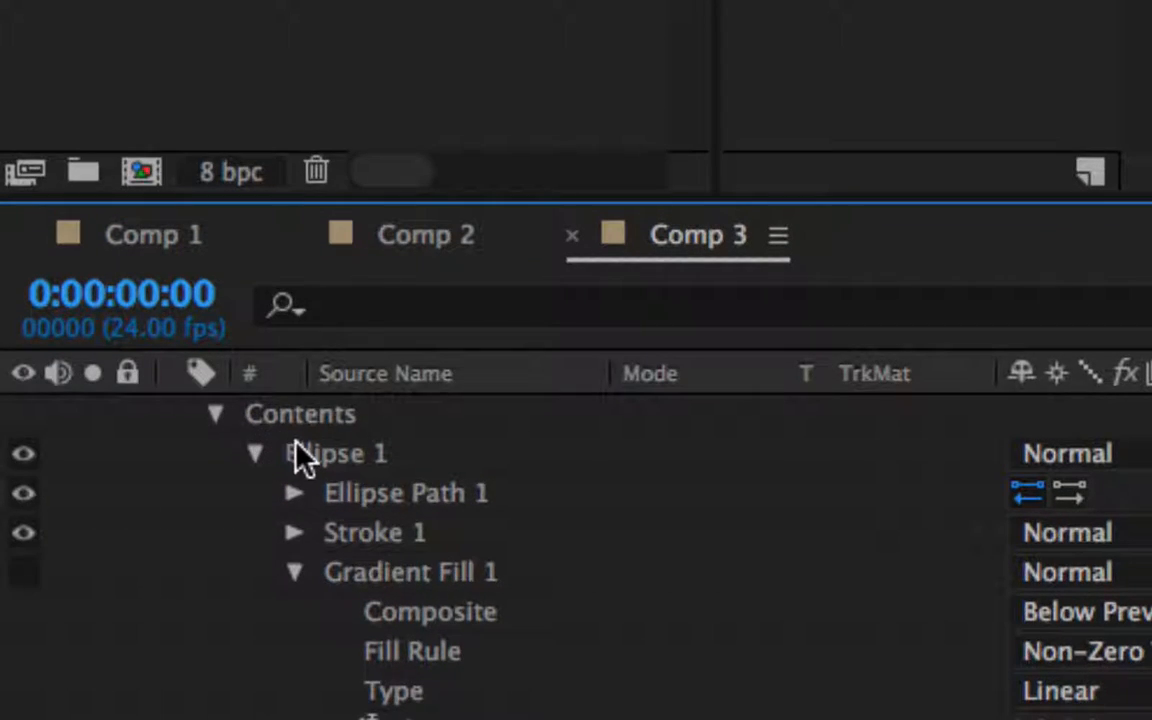
- Expand the ellipse's Stroke 1 properties and add a Stroke Width keyframe at the start of the timeline
{"action": "left_click", "coordinate": [344, 529]}
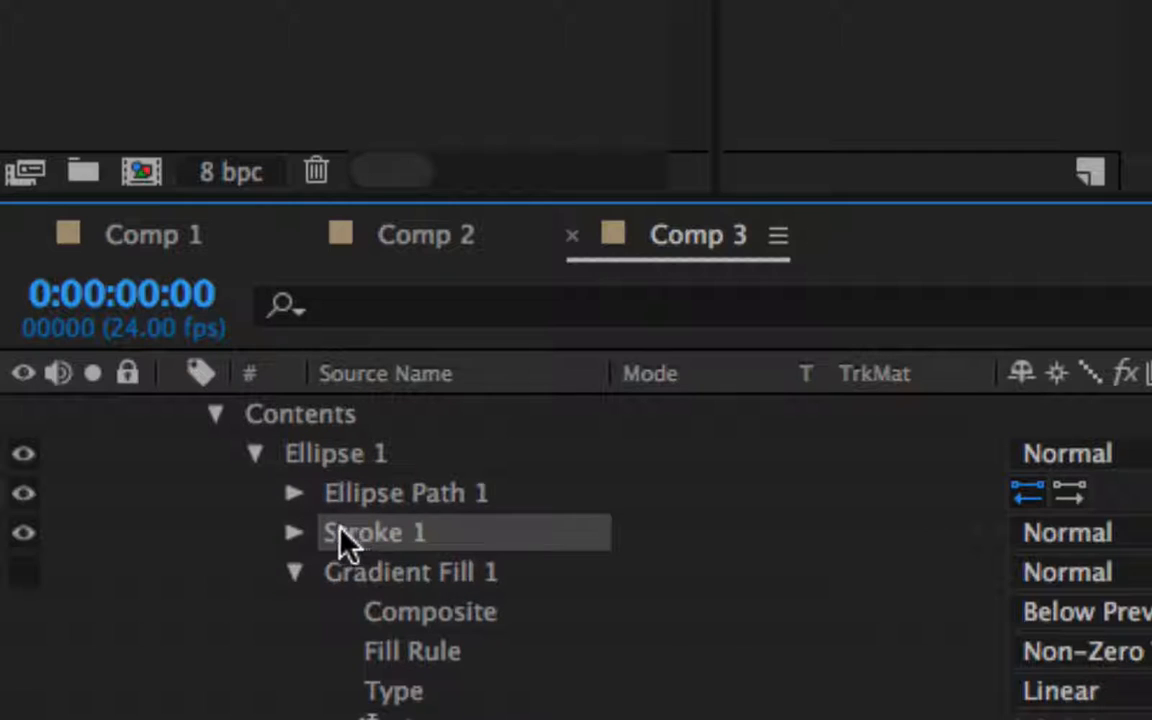
{"action": "left_click", "coordinate": [295, 532]}
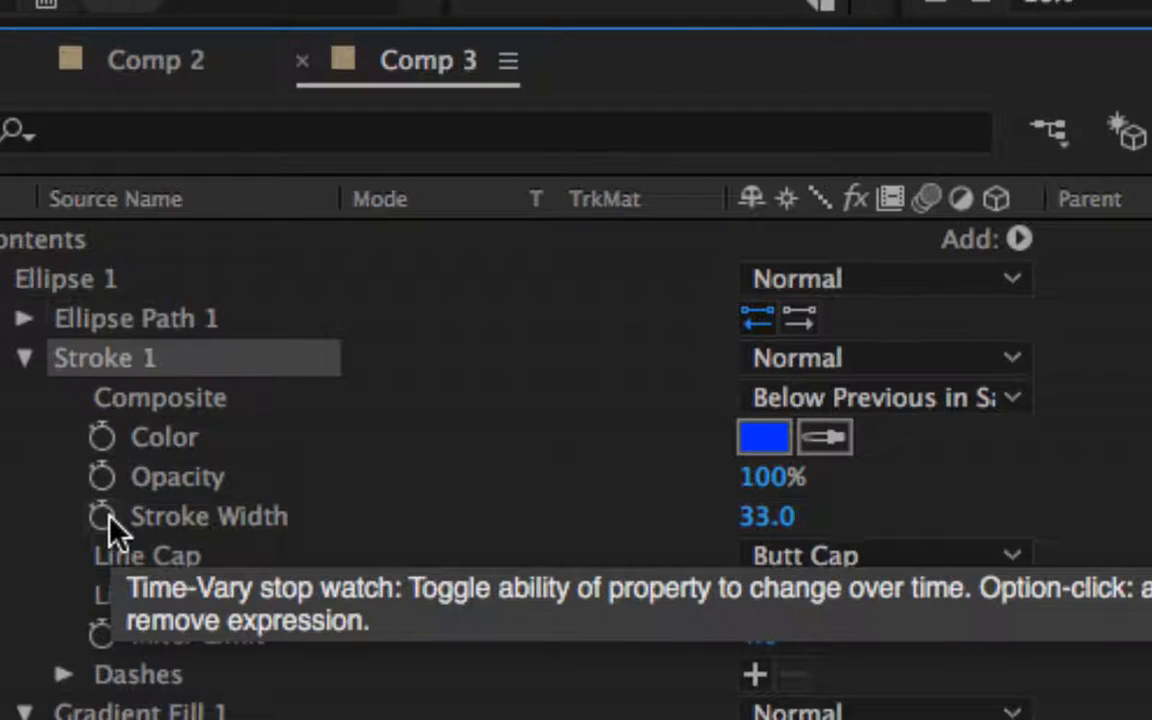
{"action": "left_click", "coordinate": [104, 517]}
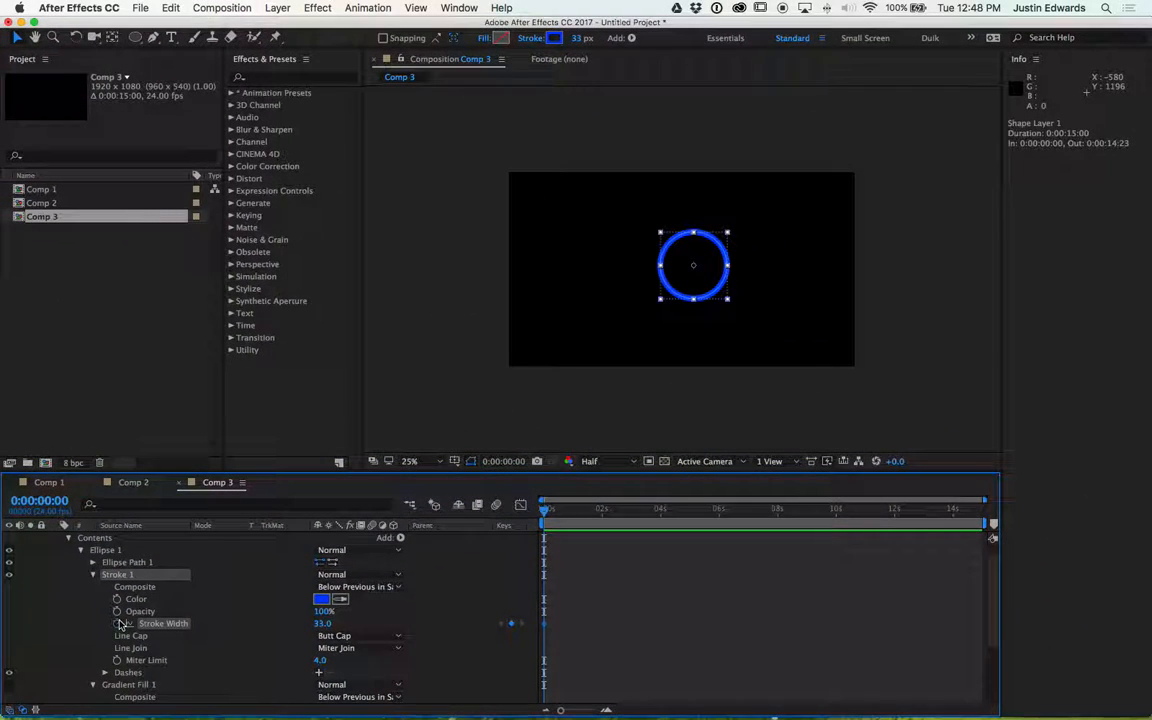
- Move to 2 seconds and add a Stroke Width keyframe set to 0
{"action": "left_click", "coordinate": [558, 510]}
{"action": "left_click_drag", "start_coordinate": [558, 512], "coordinate": [545, 512]}
{"action": "left_click_drag", "start_coordinate": [545, 512], "coordinate": [603, 528]}
{"action": "key", "text": "="}
{"action": "key", "text": "="}
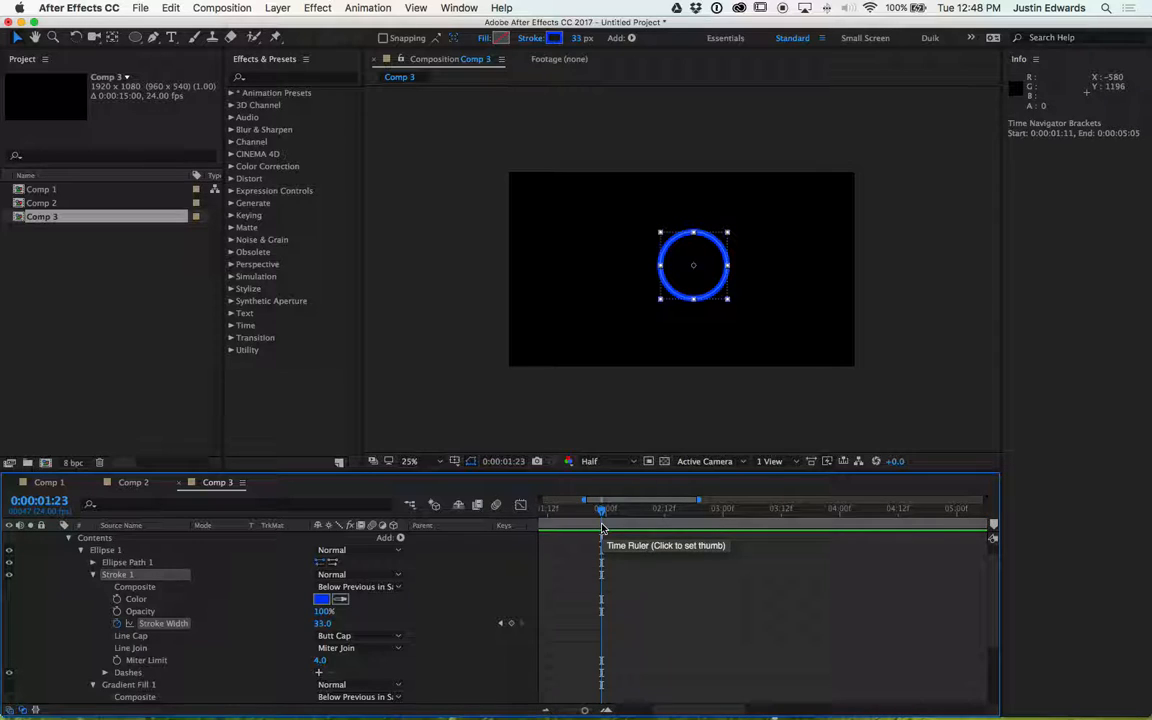
{"action": "mouse_move", "coordinate": [603, 512]}
{"action": "left_mouse_down"}
{"action": "mouse_move", "coordinate": [566, 513]}
{"action": "mouse_move", "coordinate": [605, 515]}
{"action": "left_mouse_up"}
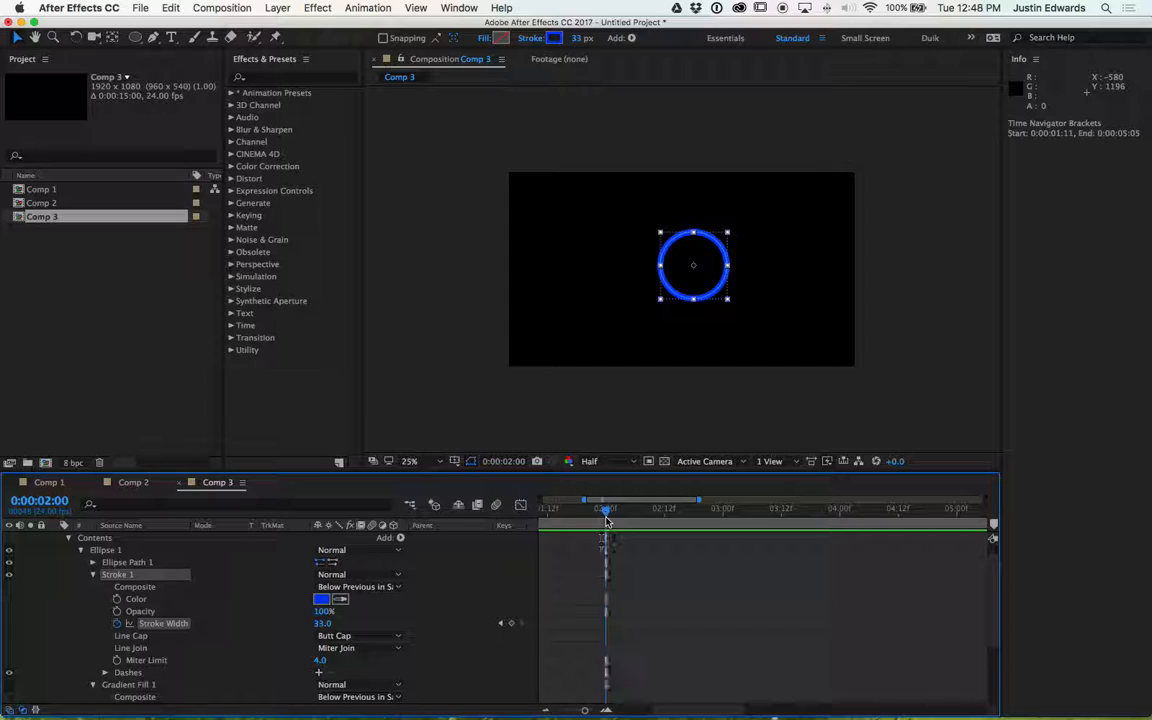
{"action": "left_click", "coordinate": [512, 624]}
{"action": "left_click", "coordinate": [323, 623]}
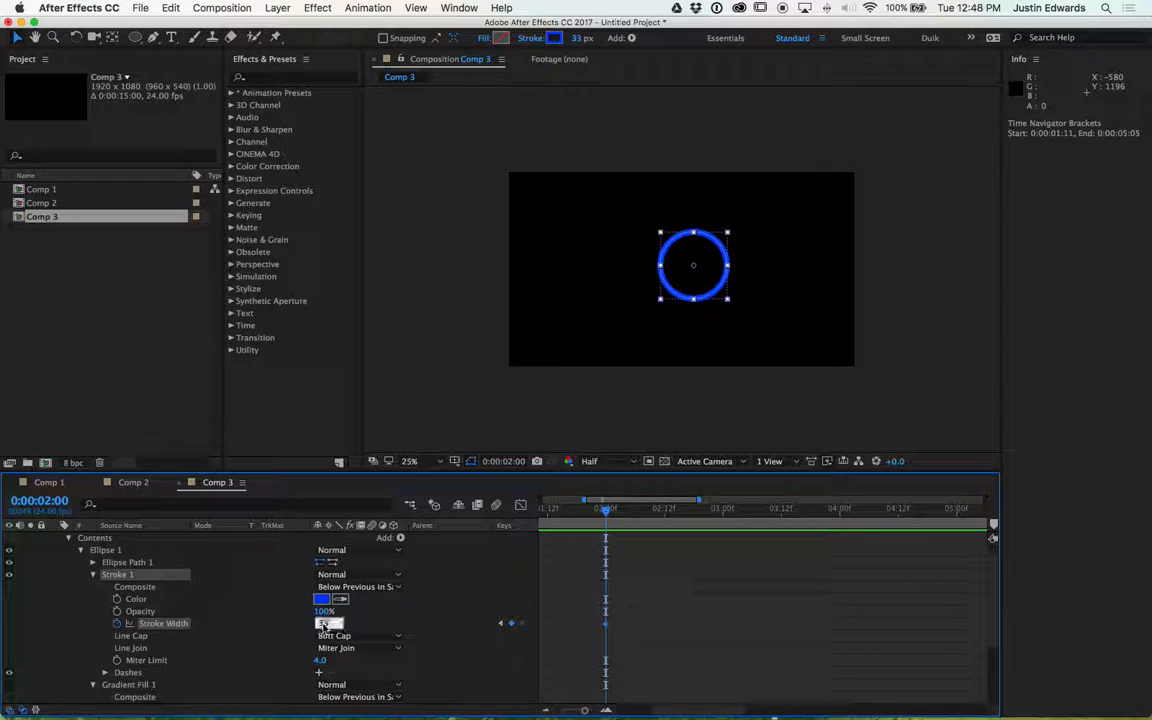
{"action": "type", "text": "0"}
{"action": "key", "text": "Return"}
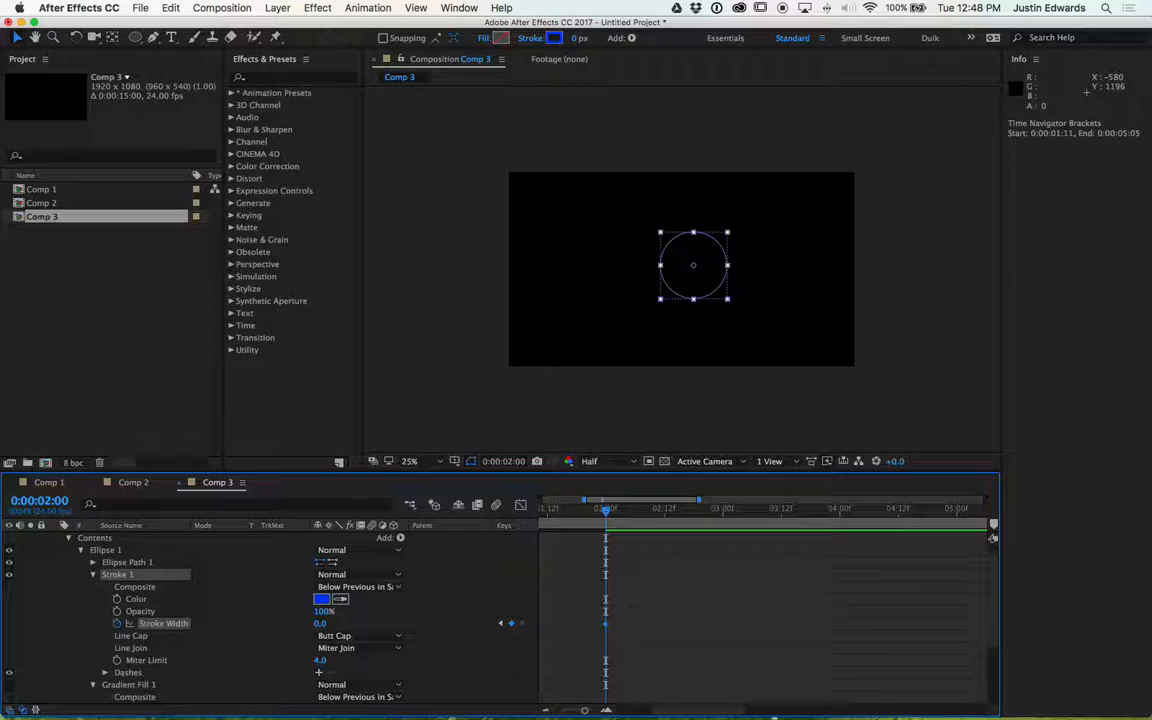
- Set the work area to end at the current time and preview the stroke animation
{"action": "key", "text": "n"}
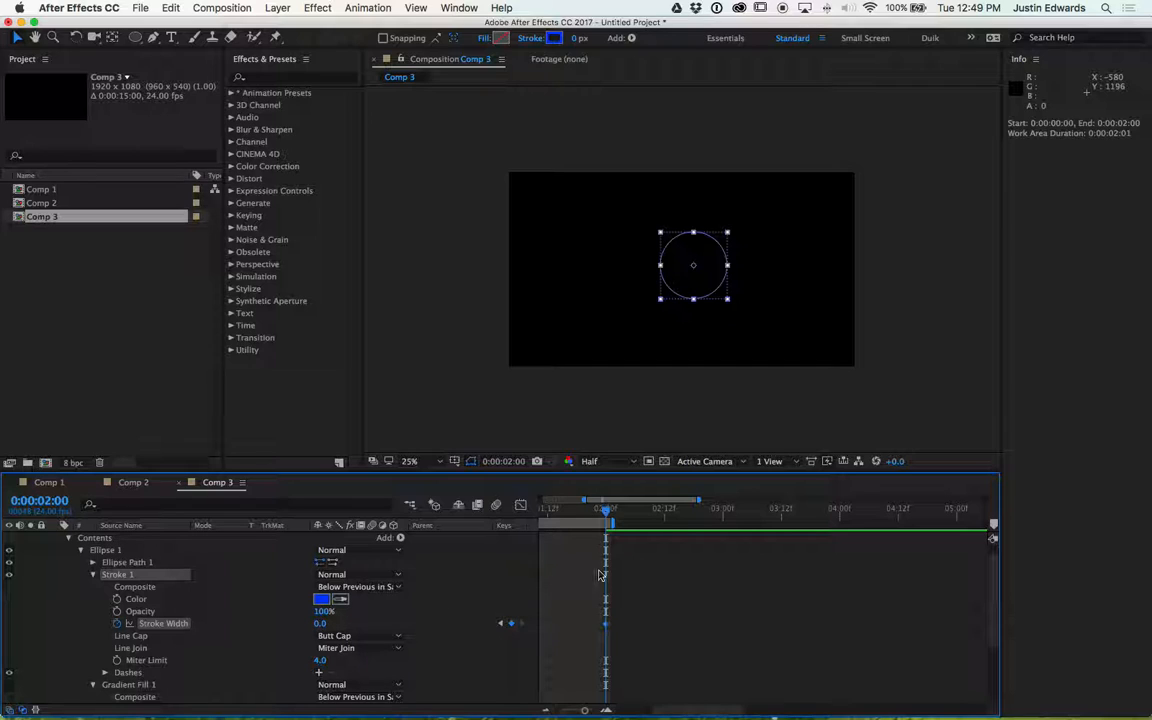
{"action": "key", "text": "space"}
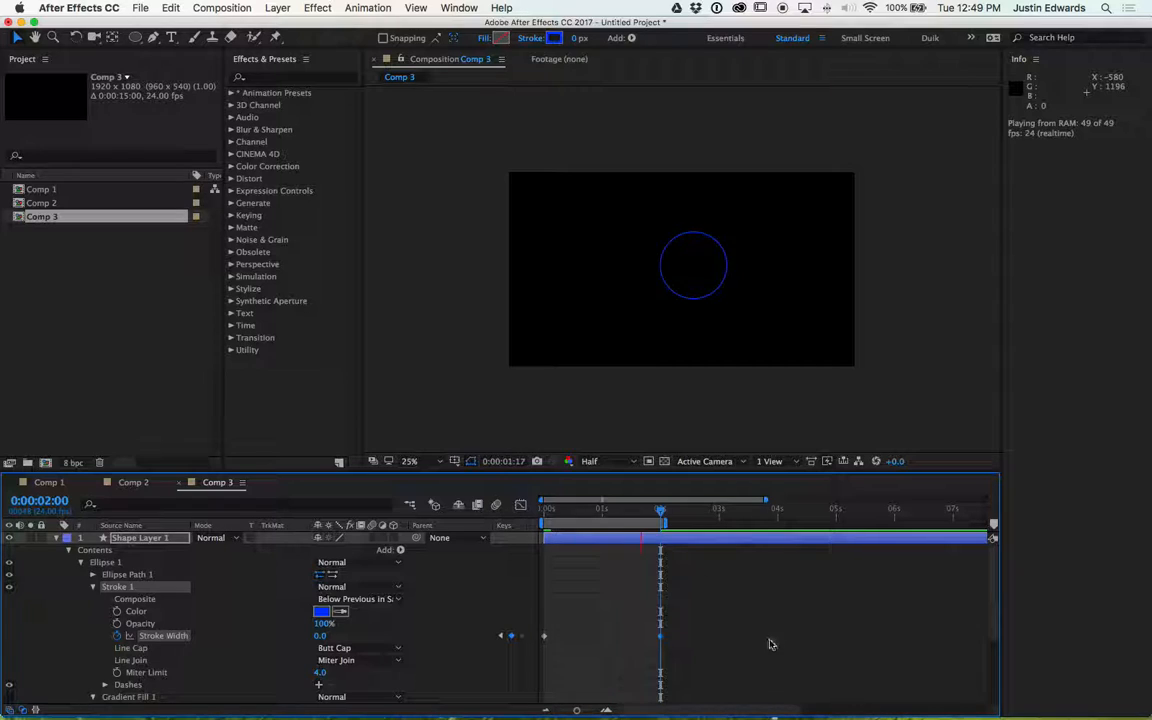
{"action": "key", "text": "space"}
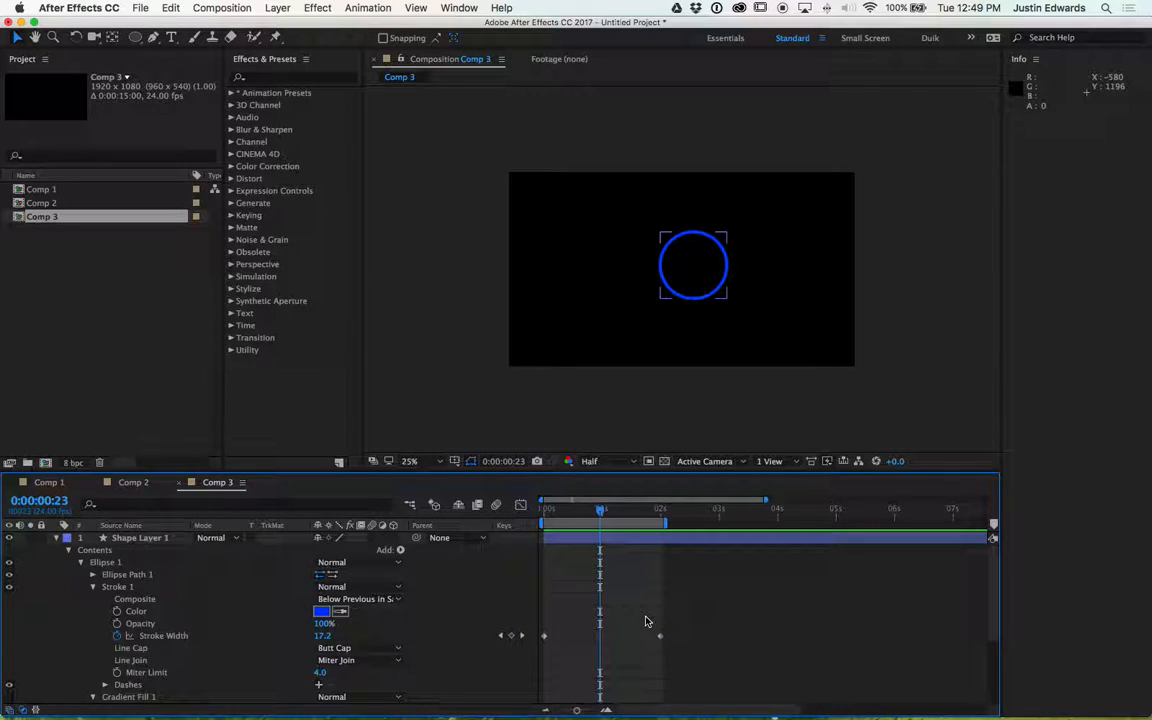
- Drag the ending Stroke Width keyframe one frame earlier
{"action": "left_click_drag", "start_coordinate": [638, 620], "coordinate": [689, 666]}
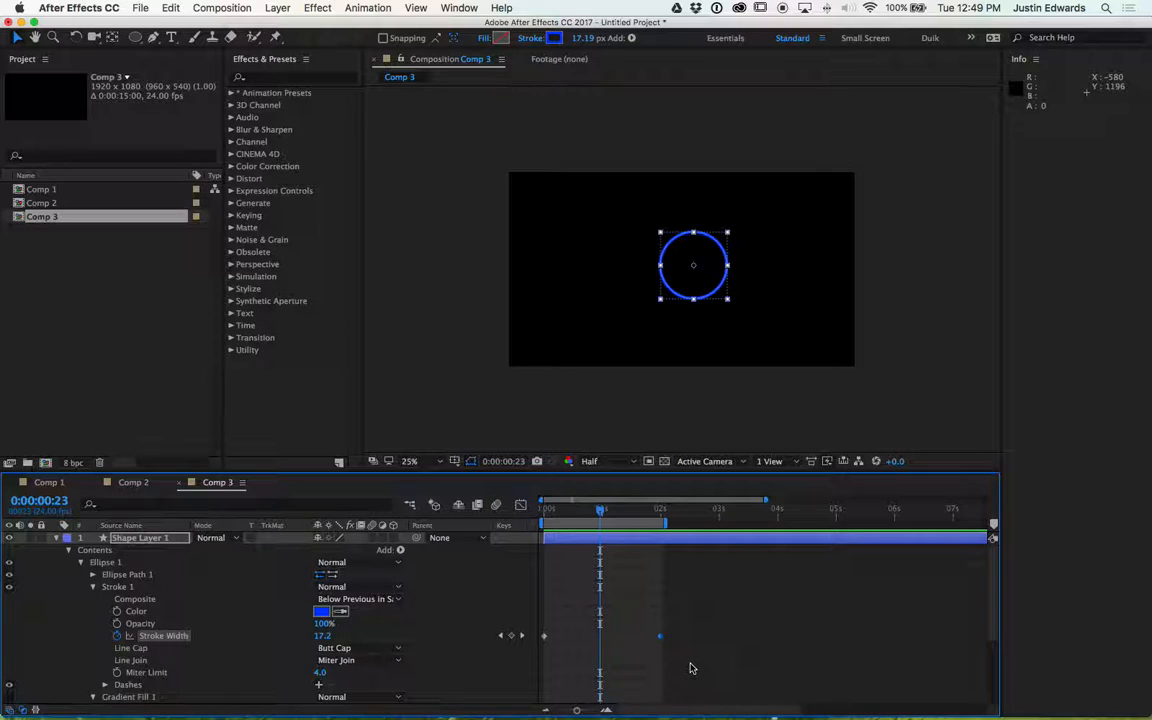
{"action": "left_click", "coordinate": [660, 637]}
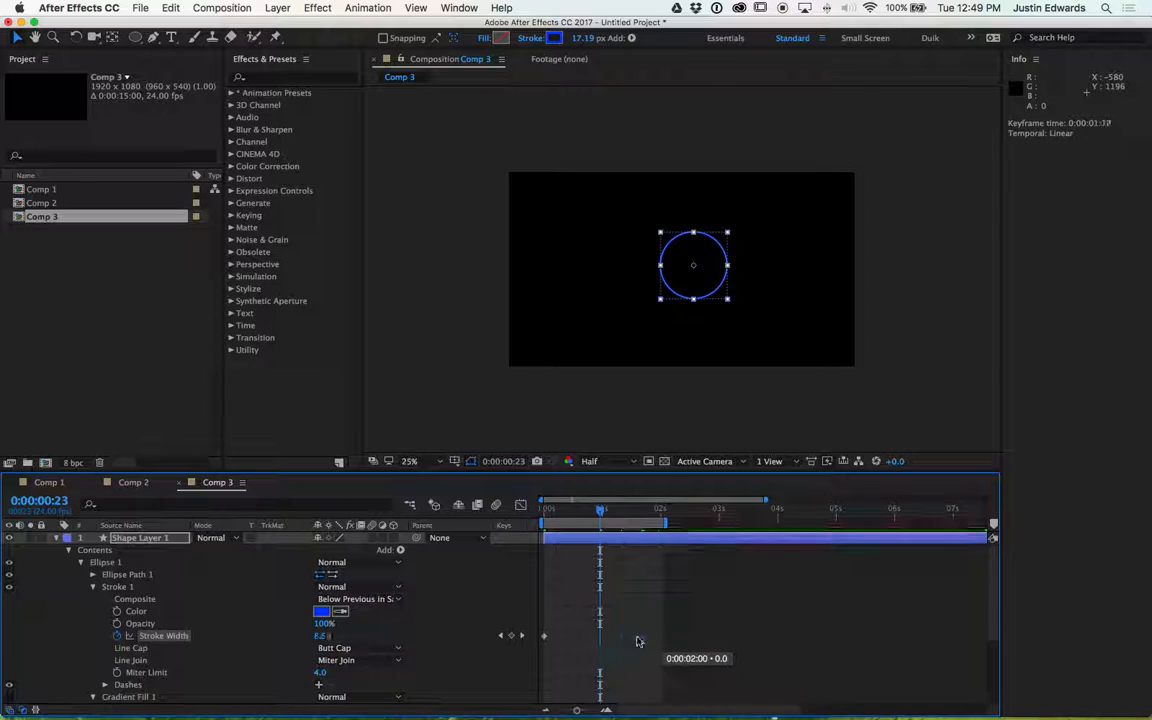
{"action": "left_click_drag", "start_coordinate": [646, 641], "coordinate": [659, 643]}
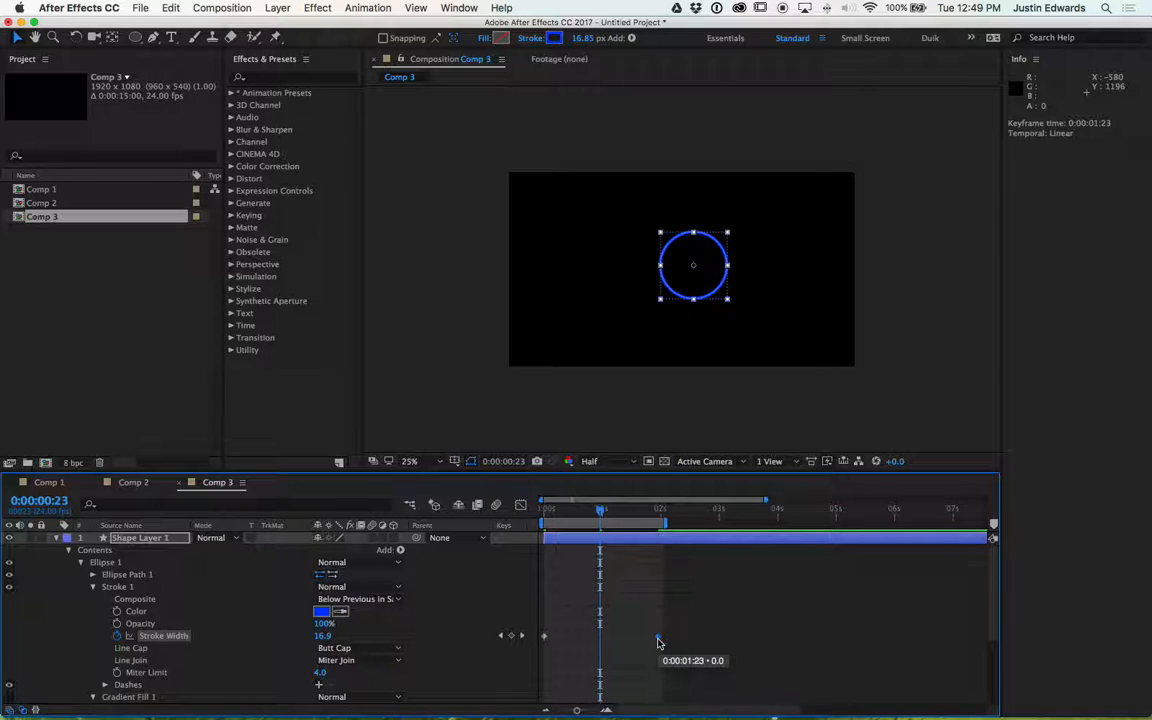
{"action": "left_click_drag", "start_coordinate": [635, 615], "coordinate": [685, 651]}
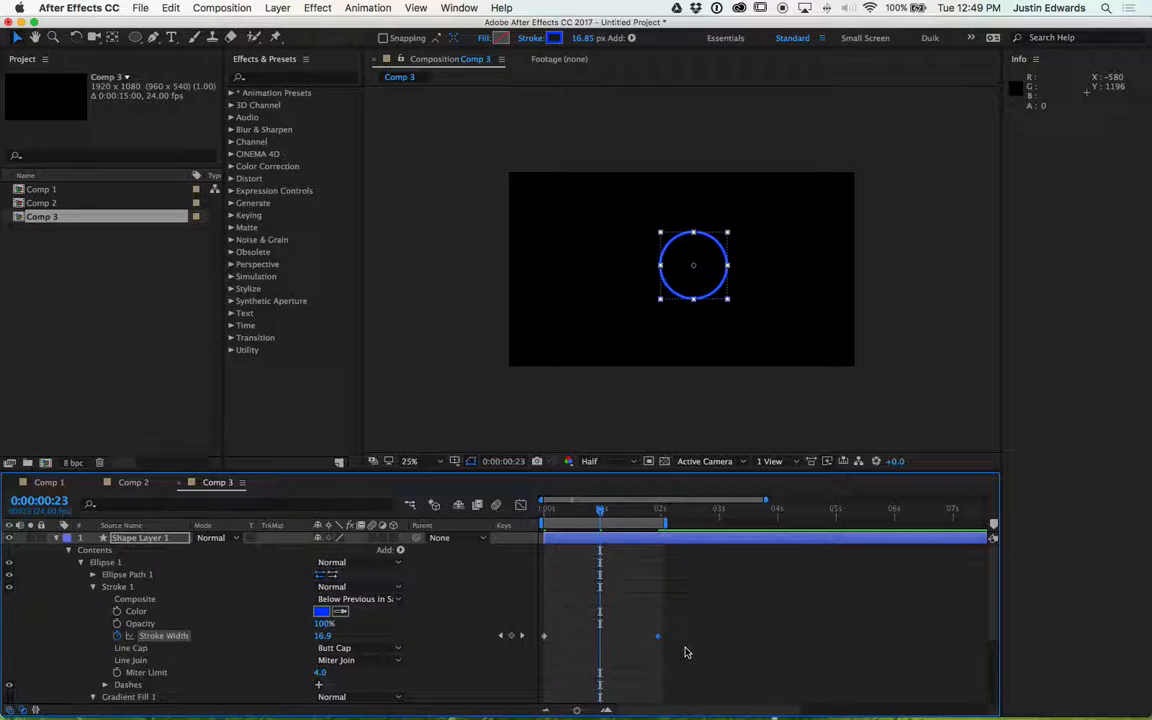
{"action": "left_click", "coordinate": [52, 508], "text": "super"}
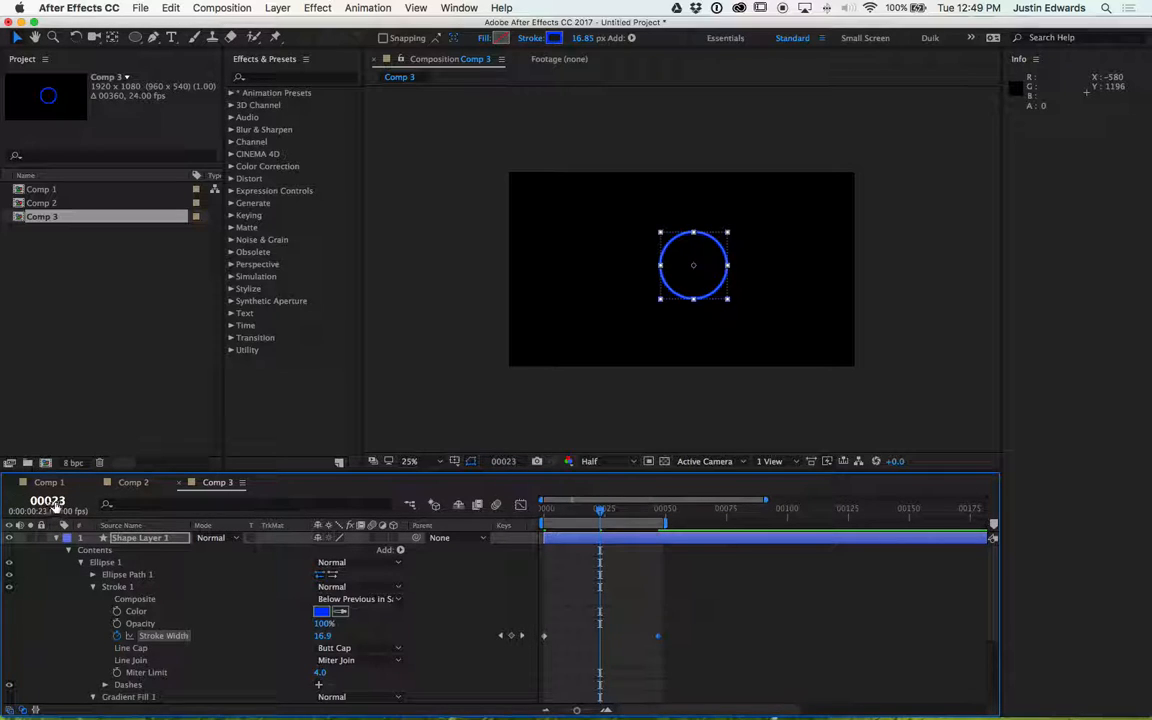
{"action": "left_click", "coordinate": [52, 504], "text": "super"}
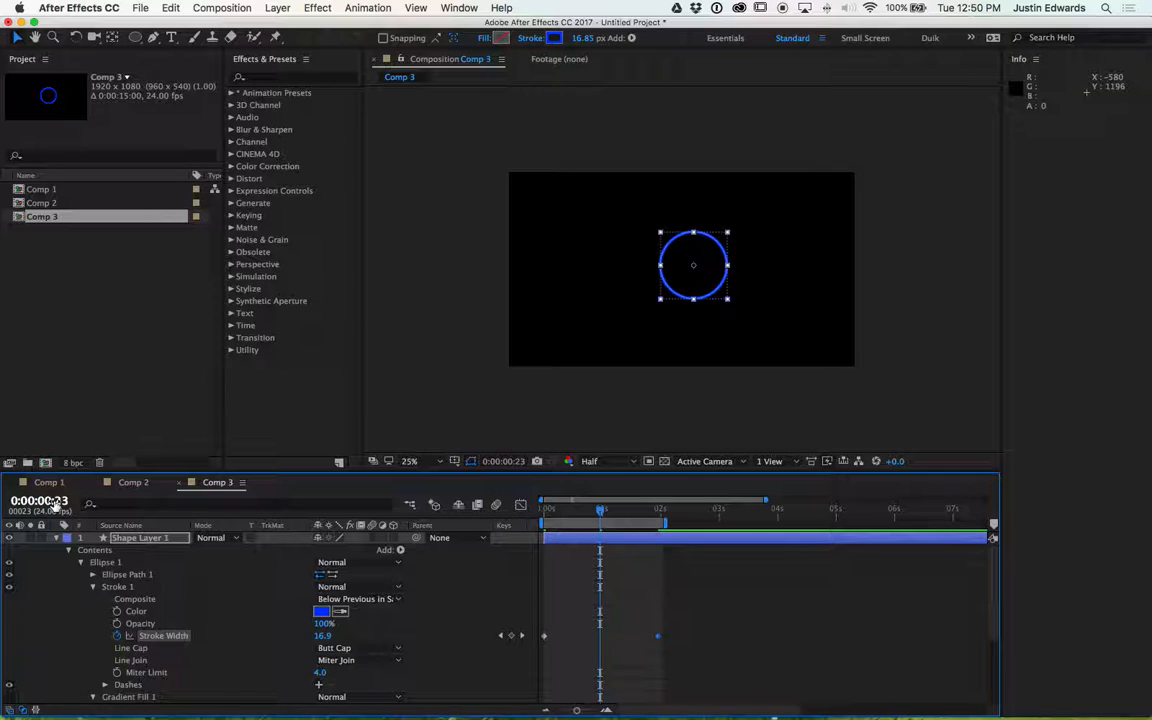
{"action": "key", "text": "equal"}
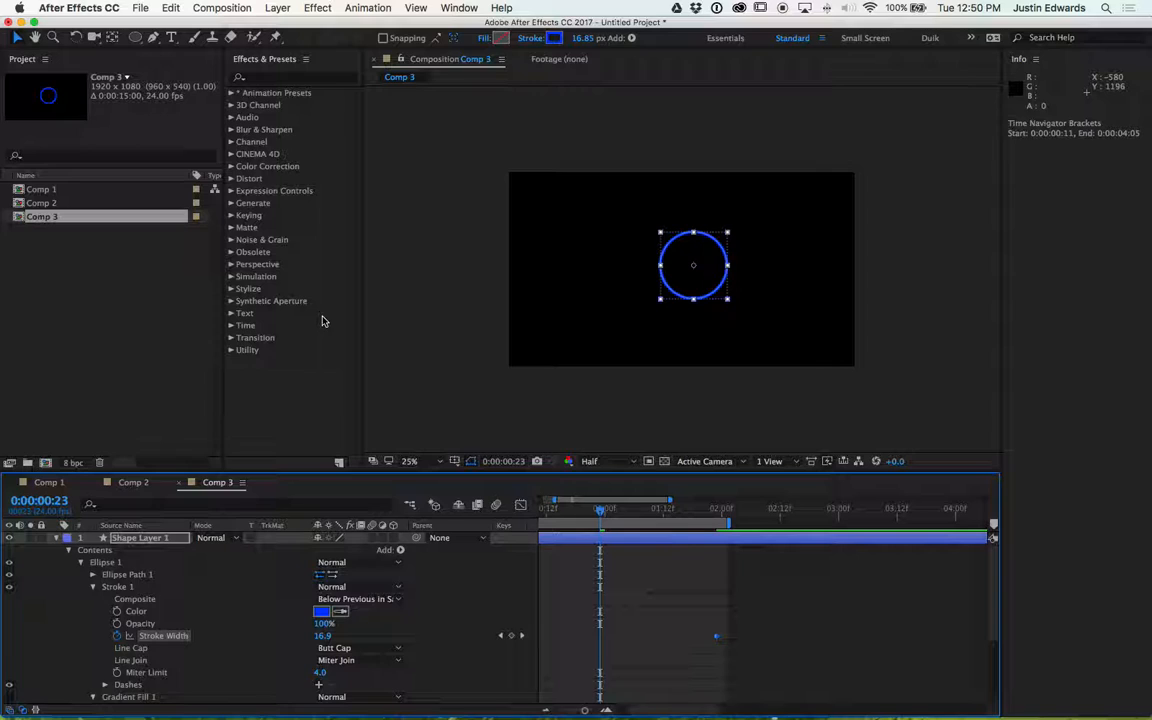
{"action": "key", "text": "equal"}
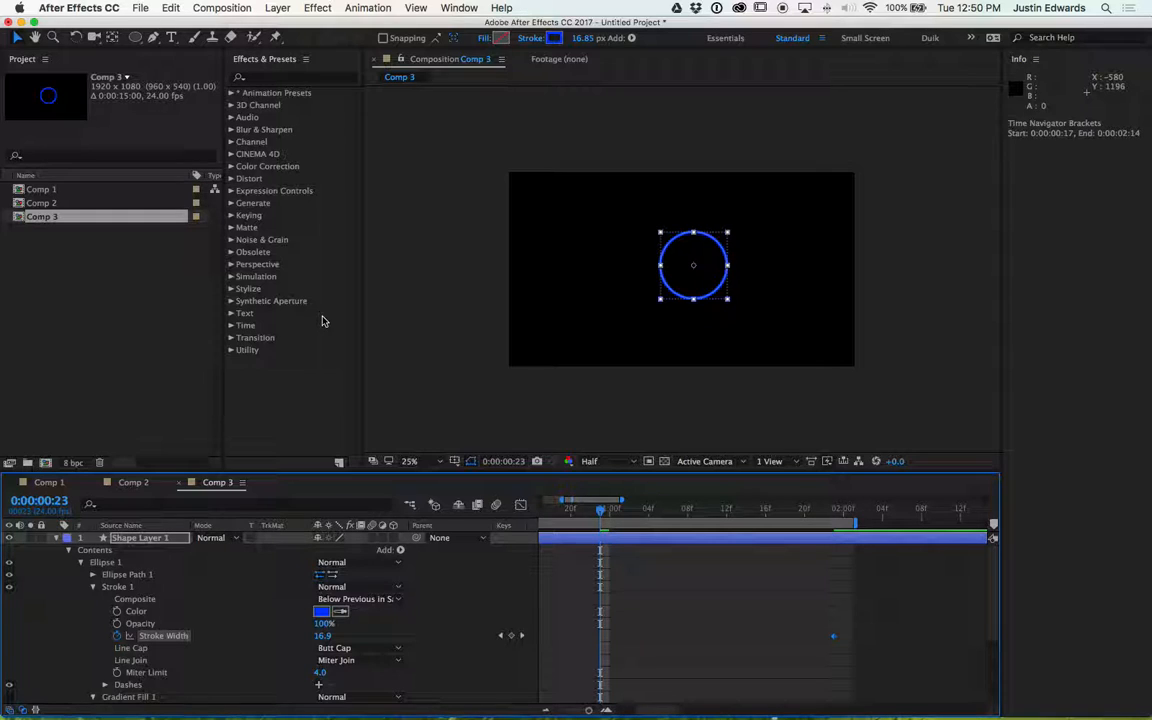
{"action": "key", "text": "equal"}
{"action": "left_click", "coordinate": [52, 501], "text": "super"}
{"action": "left_click", "coordinate": [52, 501], "text": "super"}
{"action": "scroll", "coordinate": [652, 607], "scroll_direction": "left", "scroll_amount": 5}
{"action": "key", "text": "minus"}
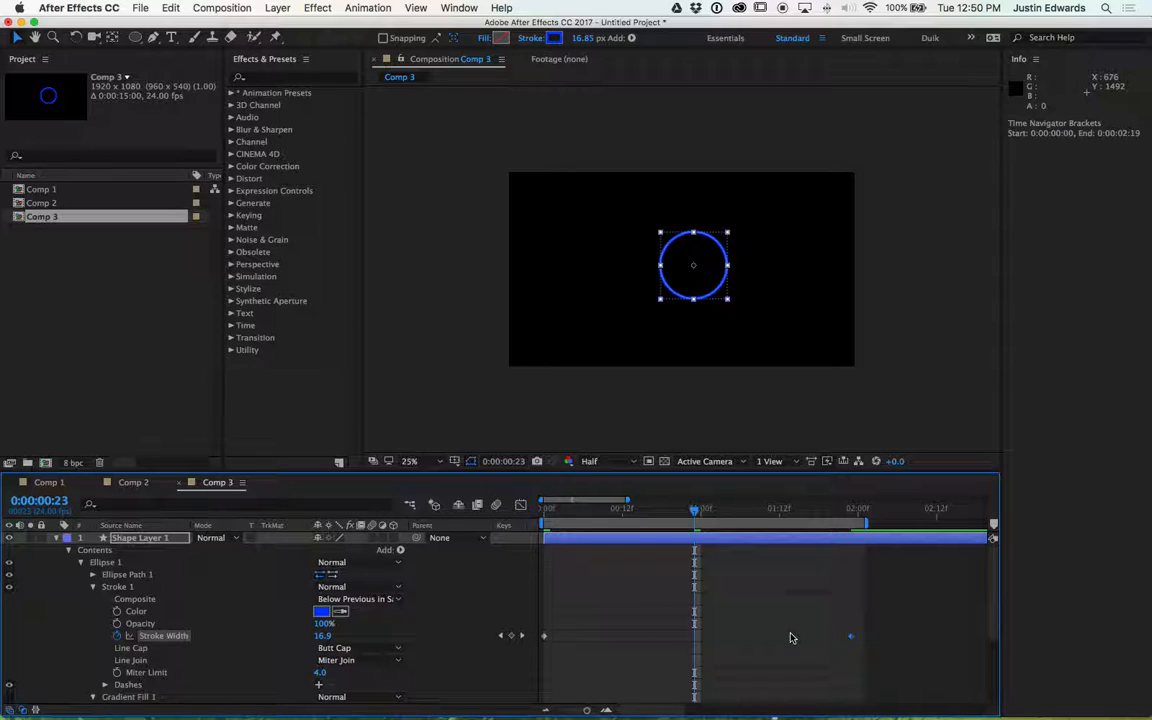
- Select the ending Stroke Width keyframe and nudge it earlier to about 1 second
{"action": "left_click_drag", "start_coordinate": [807, 611], "coordinate": [872, 657]}
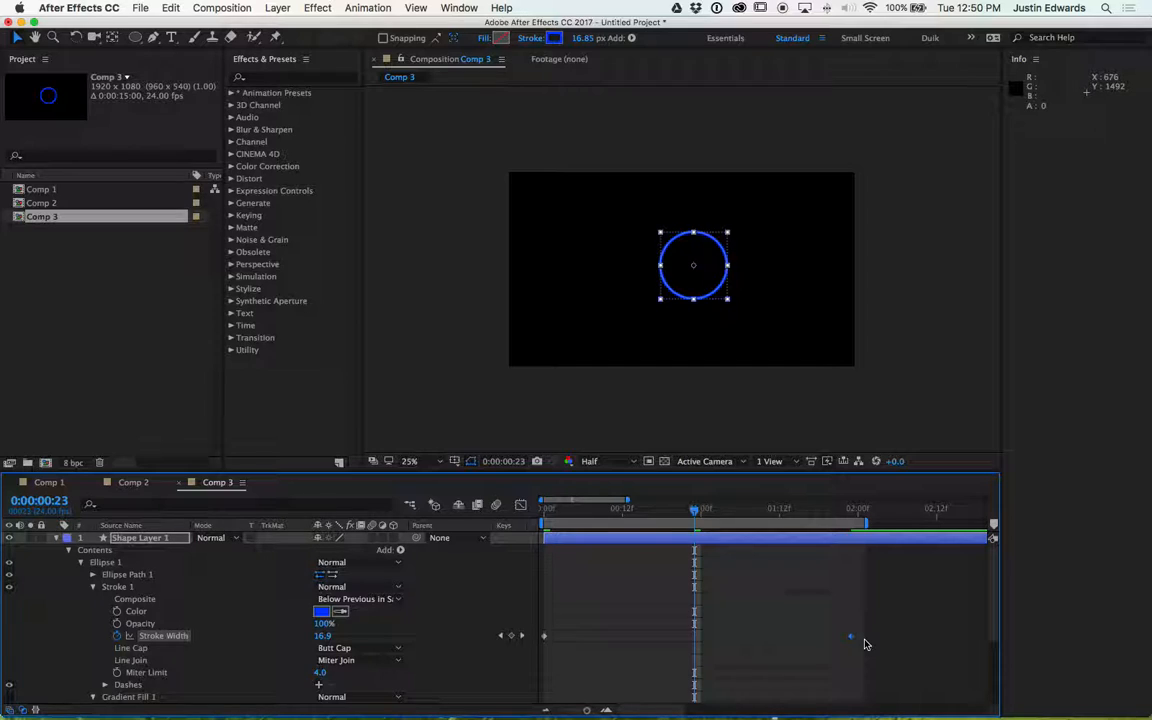
{"action": "key", "text": "alt+Left"}
{"action": "key", "text": "alt+Left"}
{"action": "key", "text": "alt+Left"}
{"action": "key", "text": "alt+Left"}
{"action": "key", "text": "alt+Left"}
{"action": "key", "text": "alt+Left"}
{"action": "key", "text": "alt+Left"}
{"action": "key", "text": "alt+Left"}
{"action": "key", "text": "alt+Left"}
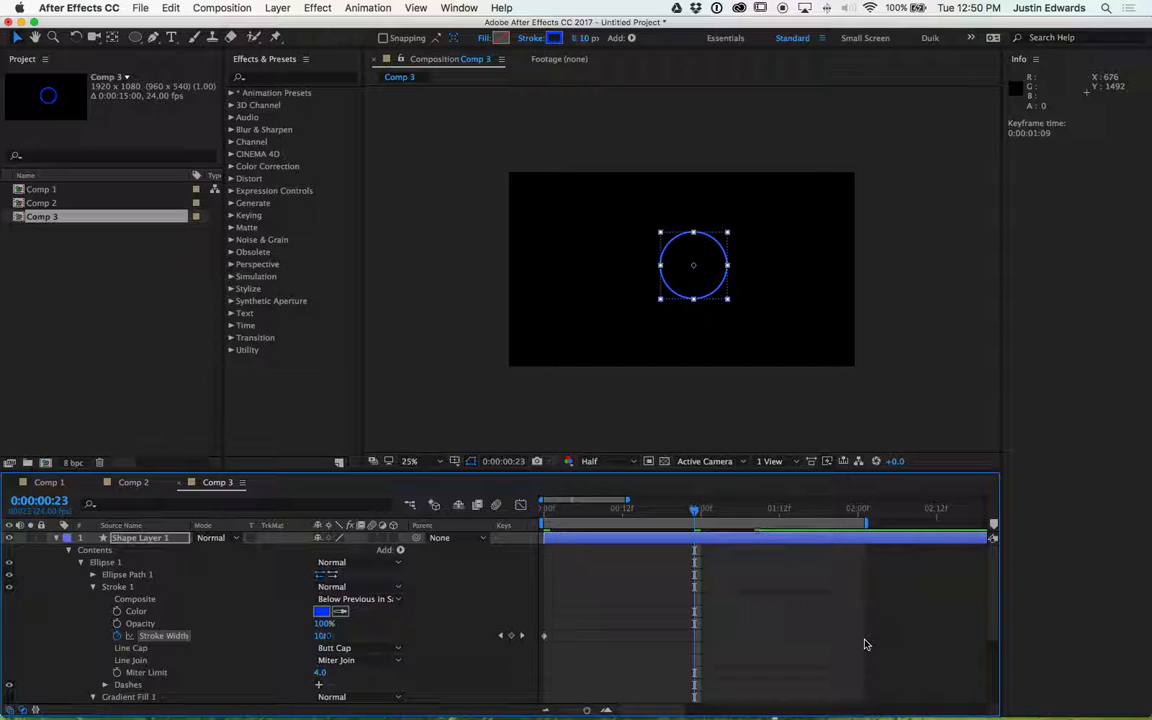
{"action": "key", "text": "alt+Left"}
{"action": "key", "text": "alt+Left"}
{"action": "key", "text": "alt+Left"}
{"action": "key", "text": "alt+Left"}
{"action": "key", "text": "alt+Left"}
{"action": "key", "text": "alt+Left"}
{"action": "key", "text": "alt+Left"}
{"action": "key", "text": "alt+Left"}
{"action": "key", "text": "alt+Left"}
{"action": "key", "text": "alt+Left"}
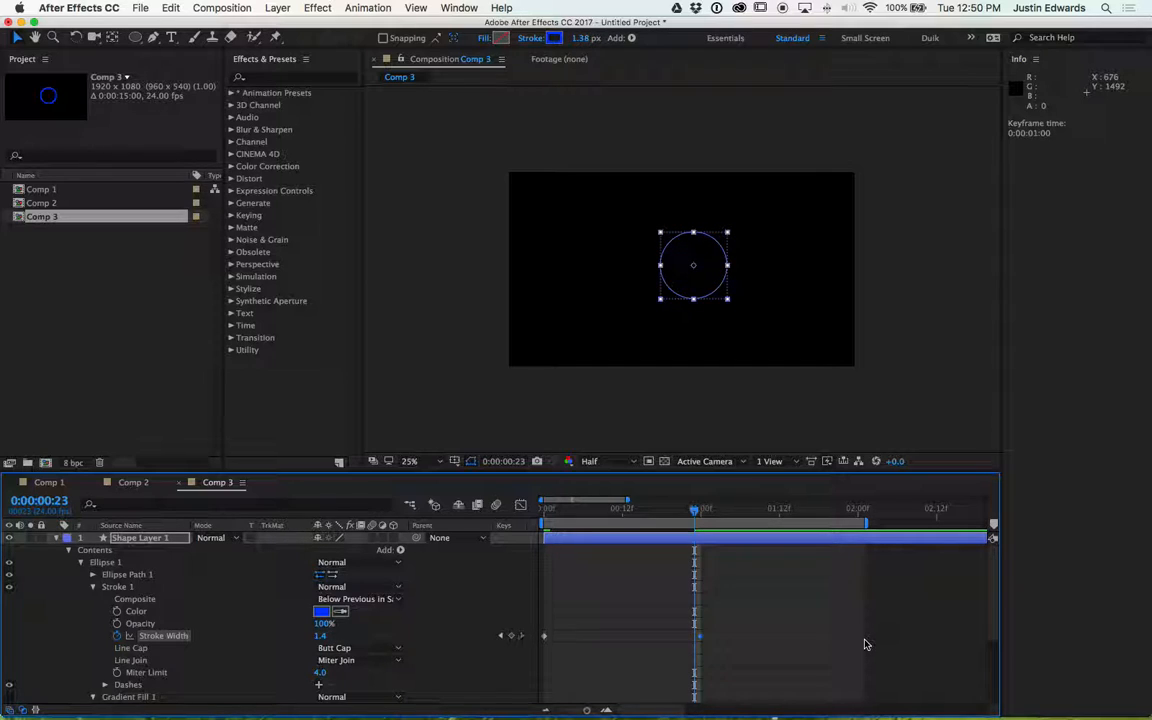
{"action": "key", "text": "alt+Right"}
{"action": "key", "text": "alt+Right"}
{"action": "key", "text": "alt+Right"}
{"action": "key", "text": "alt+Right"}
{"action": "key", "text": "alt+Left"}
- Shorten the work area to end at about 1 second 14 frames and preview the animation
{"action": "left_click_drag", "start_coordinate": [694, 512], "coordinate": [700, 513]}
{"action": "key", "text": "space"}
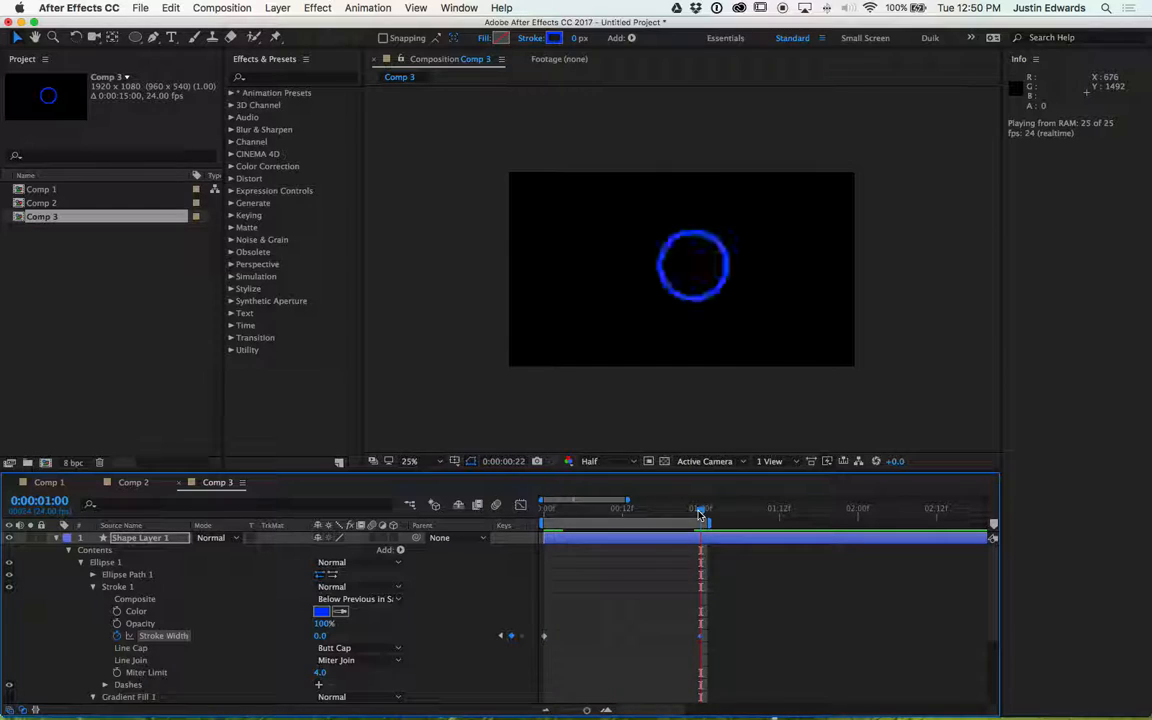
{"action": "key", "text": "space"}
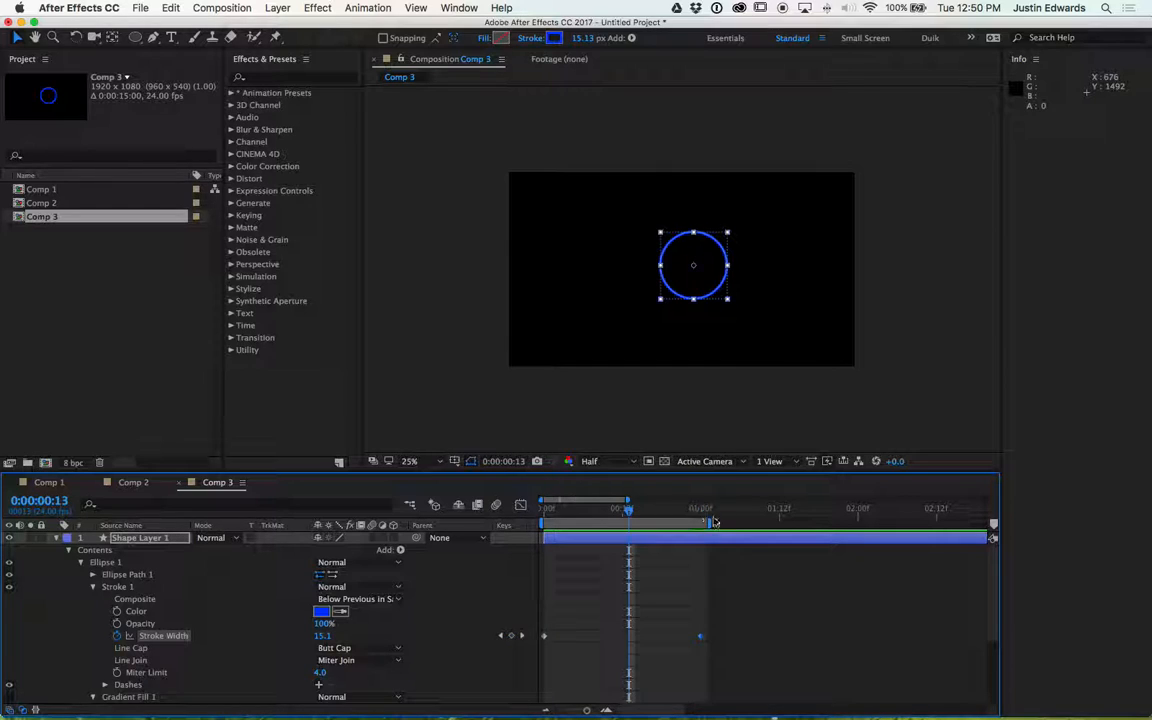
{"action": "mouse_move", "coordinate": [710, 521]}
{"action": "left_mouse_down"}
{"action": "mouse_move", "coordinate": [636, 521]}
{"action": "mouse_move", "coordinate": [805, 521]}
{"action": "left_mouse_up"}
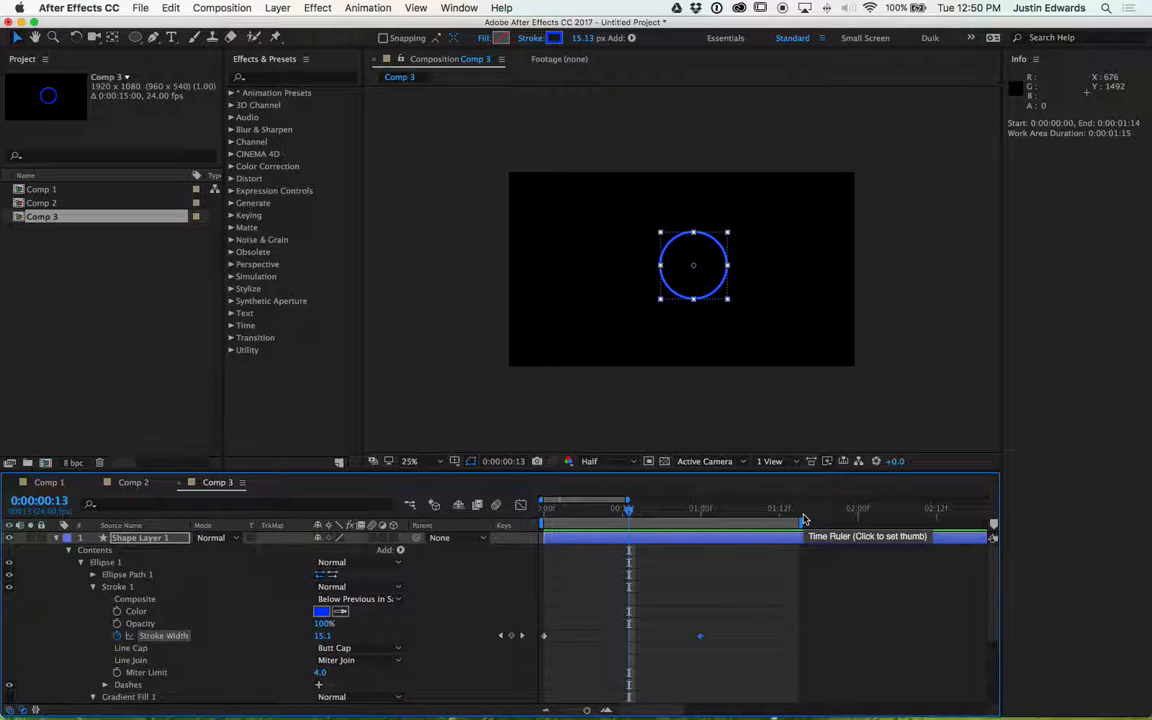
{"action": "key", "text": "space"}
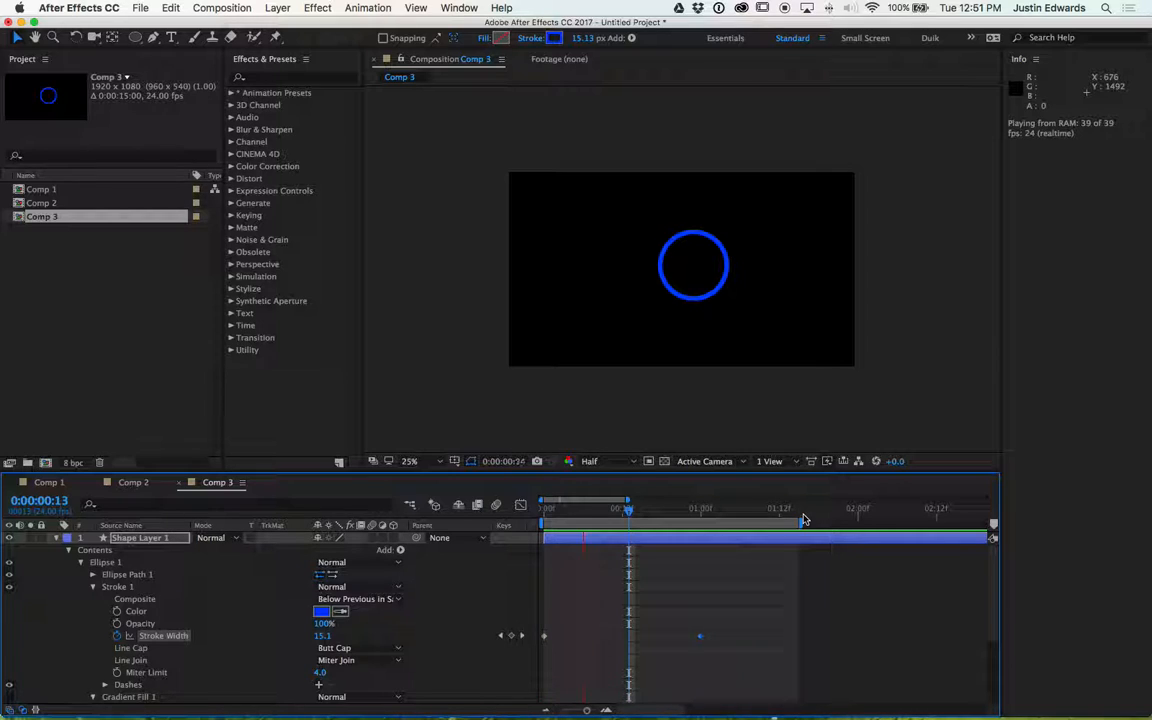
{"action": "key", "text": "space"}
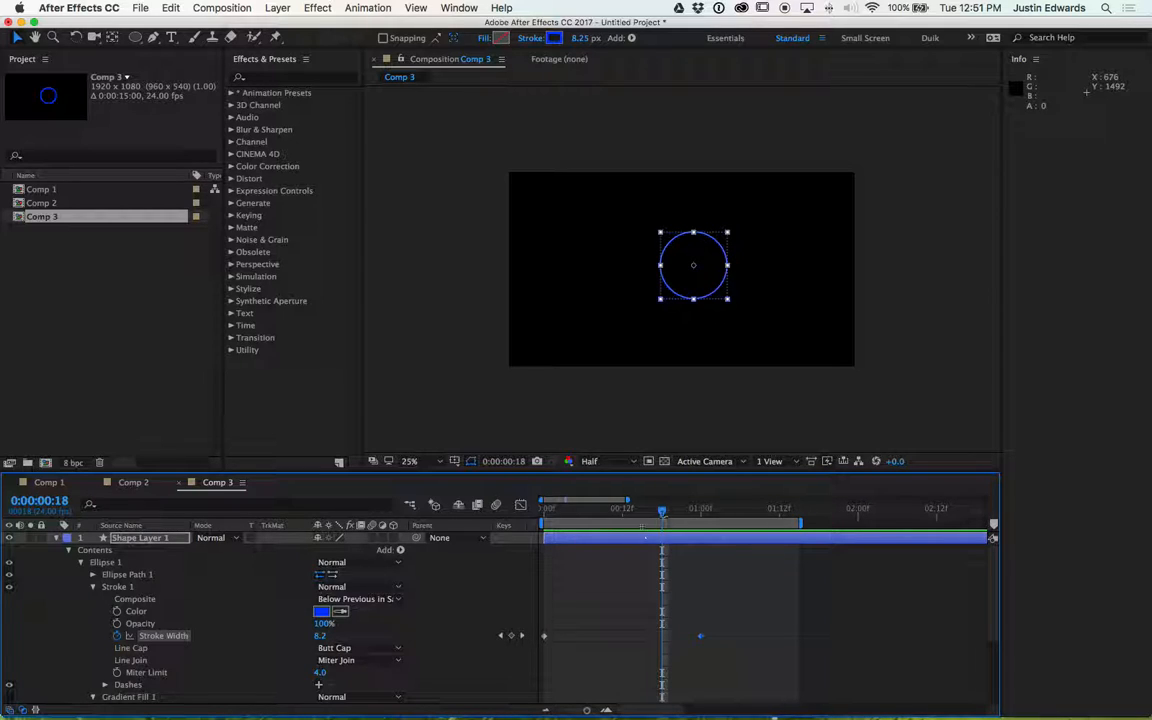
- At the start of the timeline, add a Scale keyframe on the shape layer set to 0%
{"action": "left_click_drag", "start_coordinate": [662, 512], "coordinate": [544, 518]}
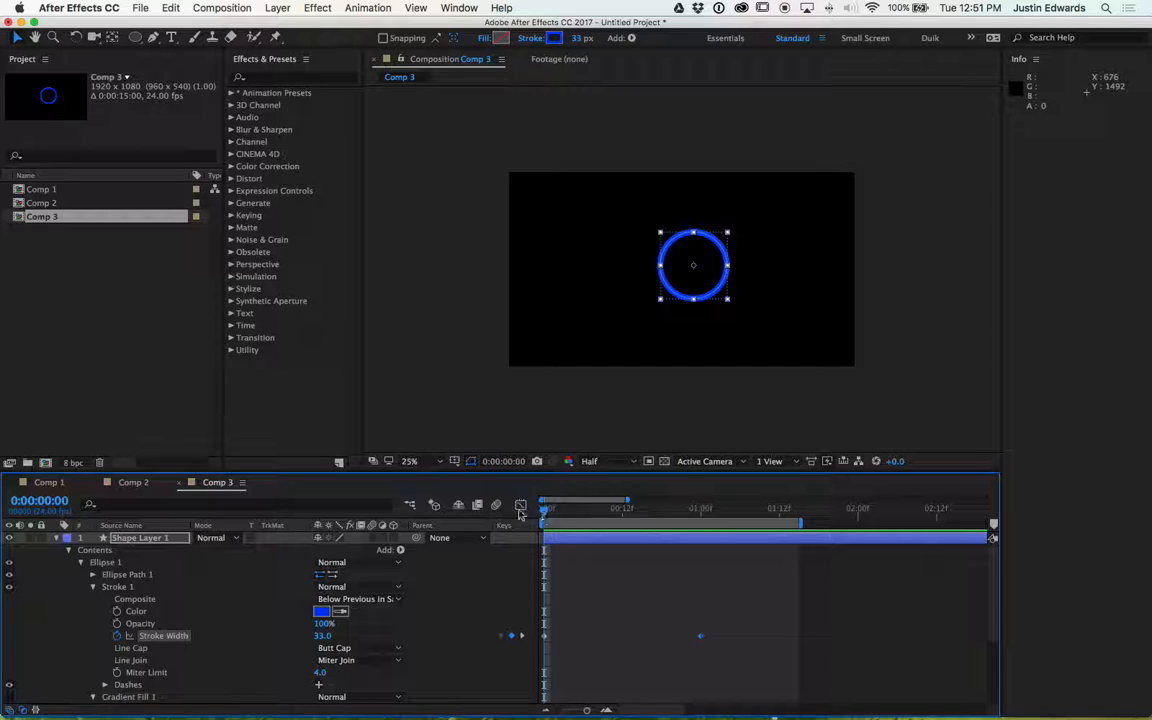
{"action": "scroll", "coordinate": [95, 608], "scroll_direction": "down", "scroll_amount": 5}
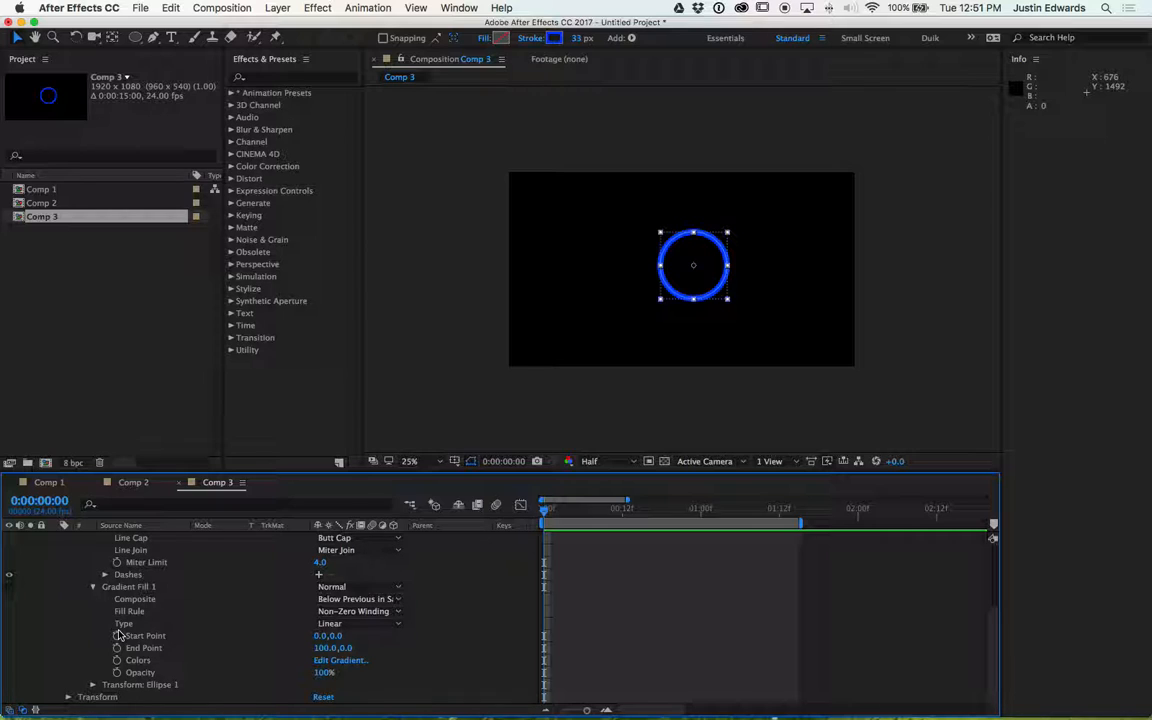
{"action": "key", "text": "s"}
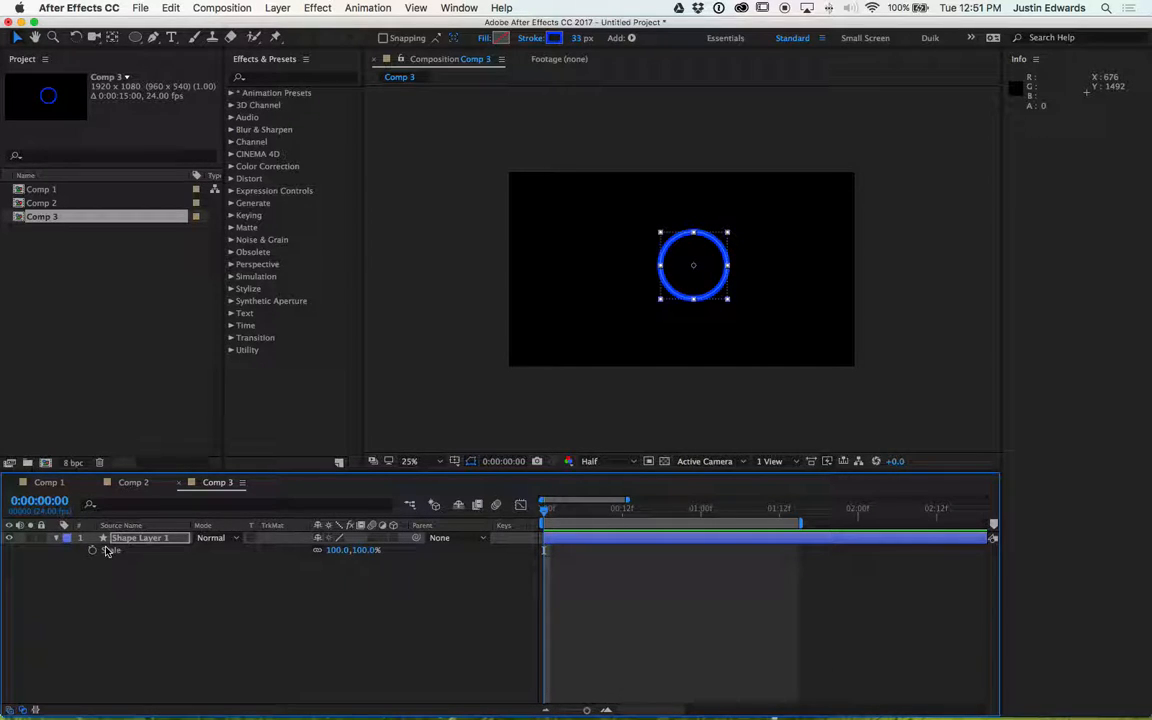
{"action": "left_click", "coordinate": [57, 538]}
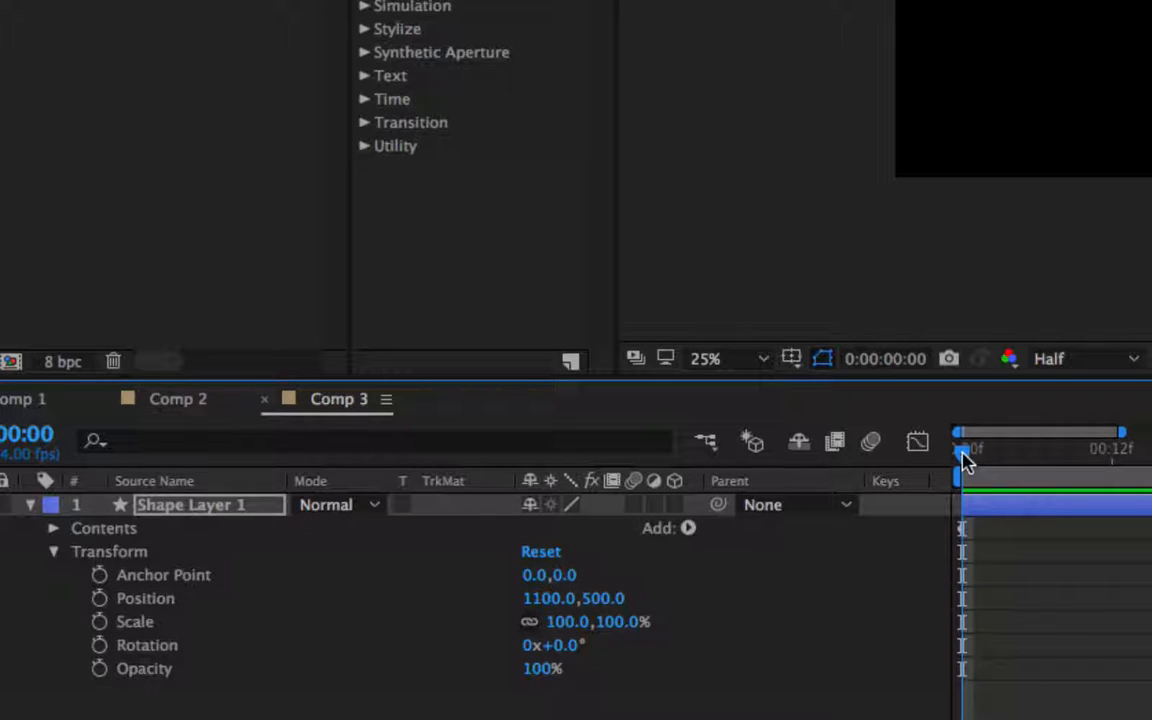
{"action": "left_click", "coordinate": [100, 621]}
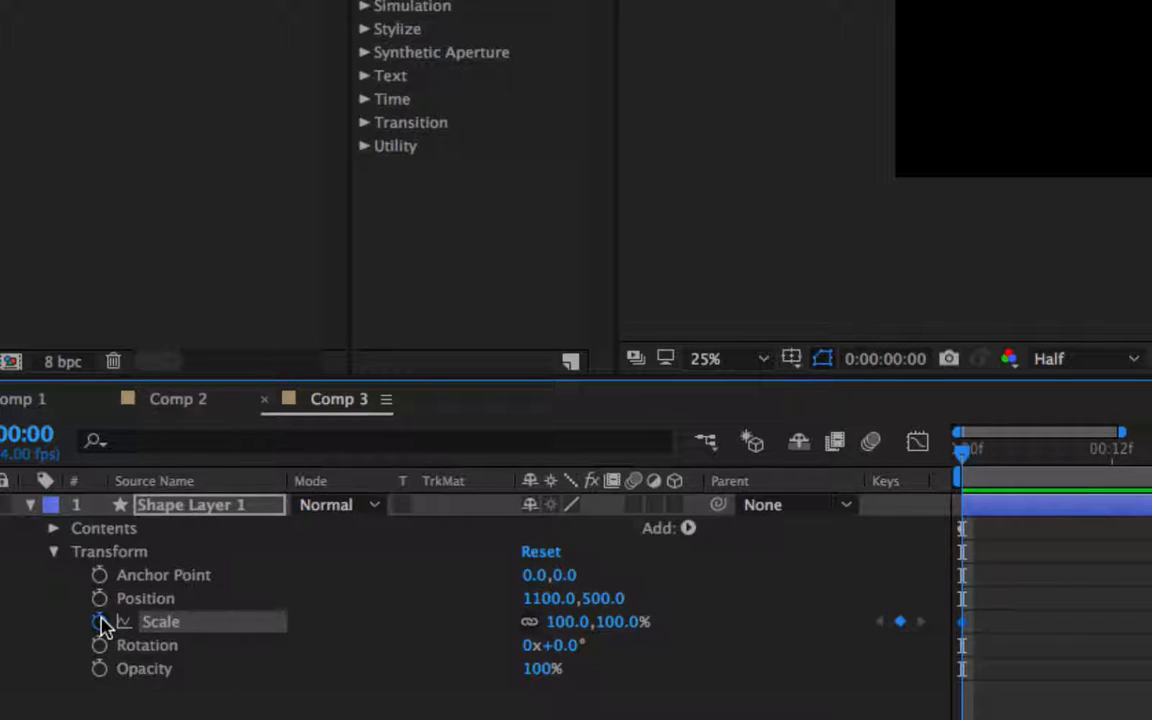
{"action": "left_click", "coordinate": [568, 622]}
{"action": "type", "text": "0"}
{"action": "key", "text": "Return"}
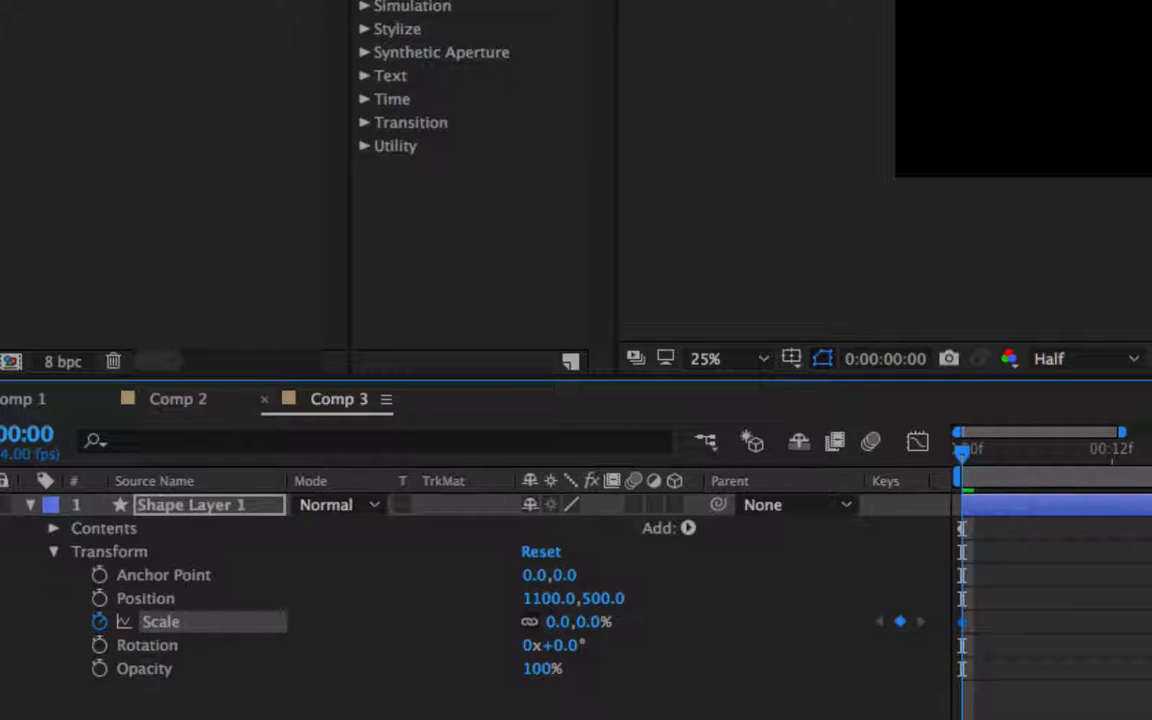
- Move to 1 second and set the shape layer's Scale to 100%
{"action": "key", "text": "minus"}
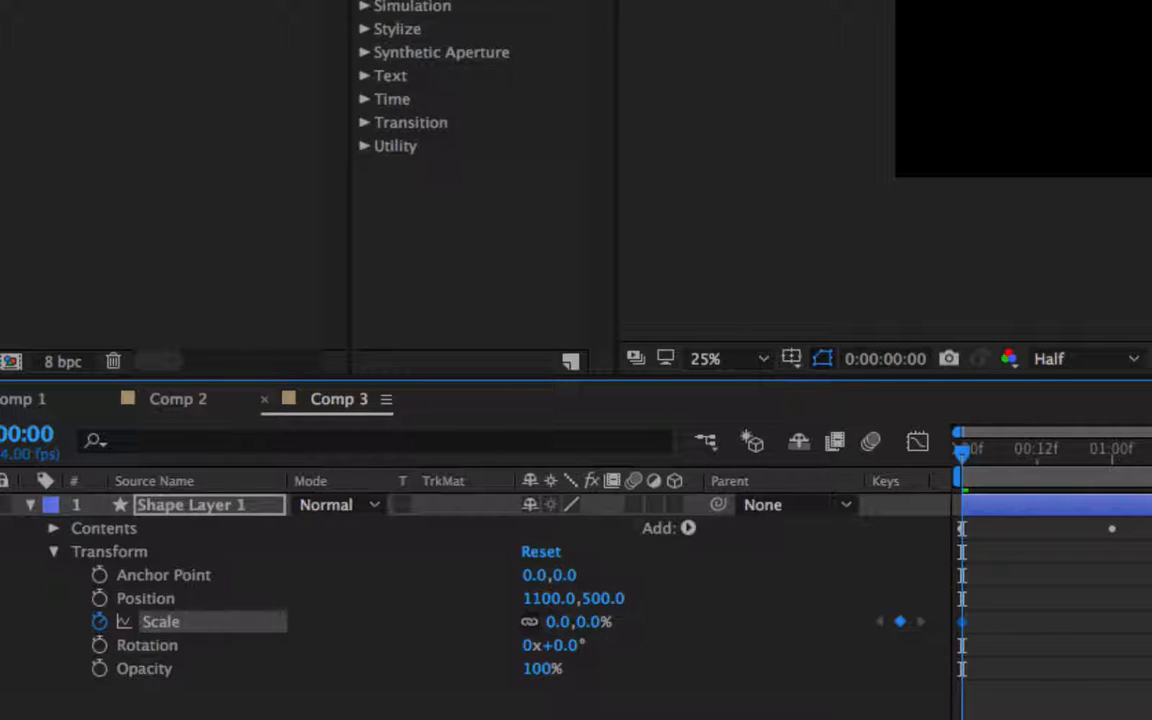
{"action": "left_click_drag", "start_coordinate": [964, 455], "coordinate": [1113, 468]}
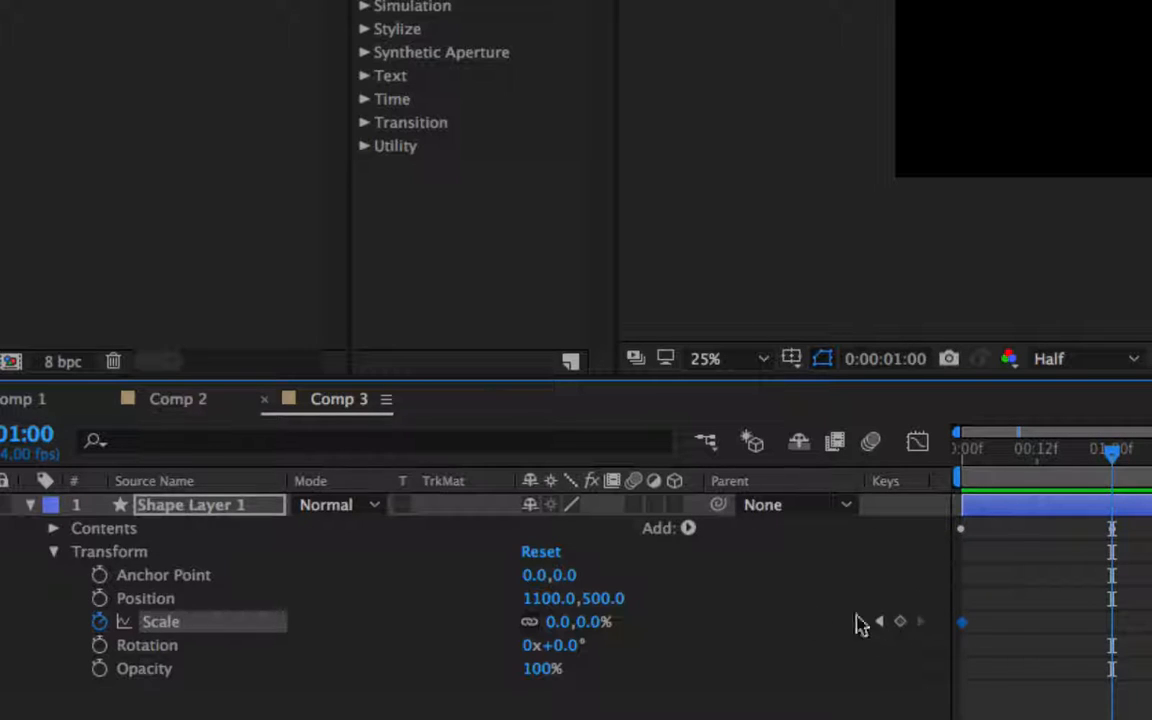
{"action": "left_click", "coordinate": [562, 622]}
{"action": "type", "text": "100"}
{"action": "key", "text": "Return"}
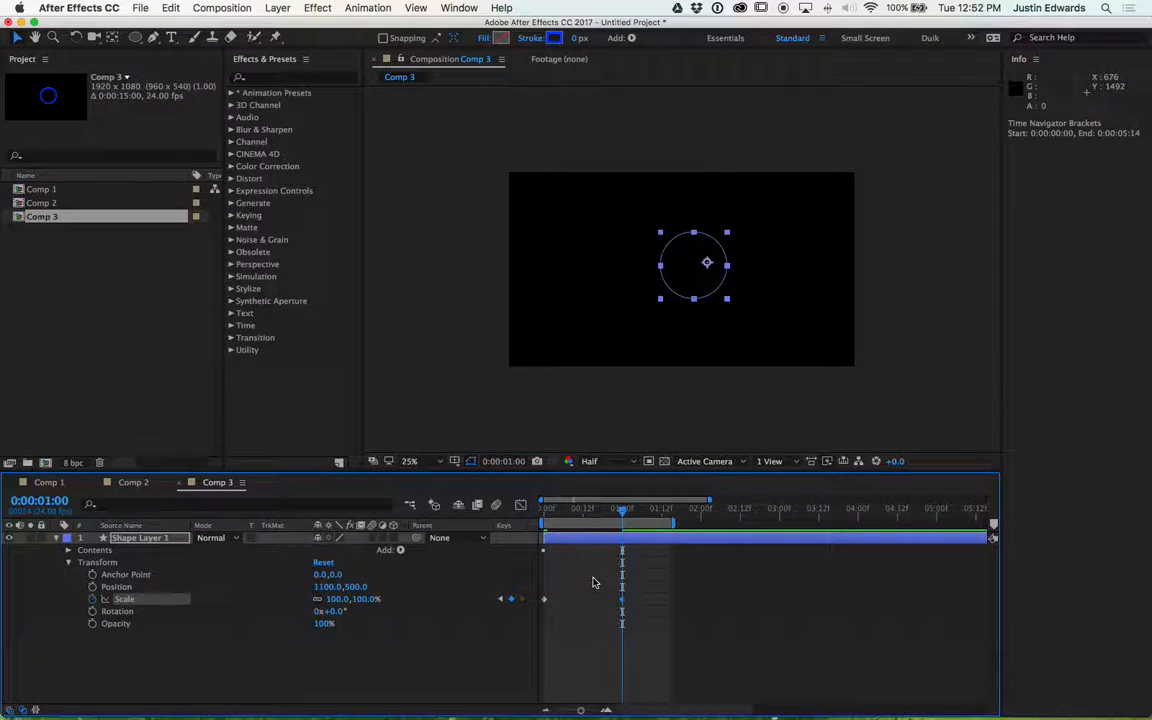
- Move the shape layer's anchor point to the centre of the ring with the Pan Behind tool
{"action": "key", "text": "space"}
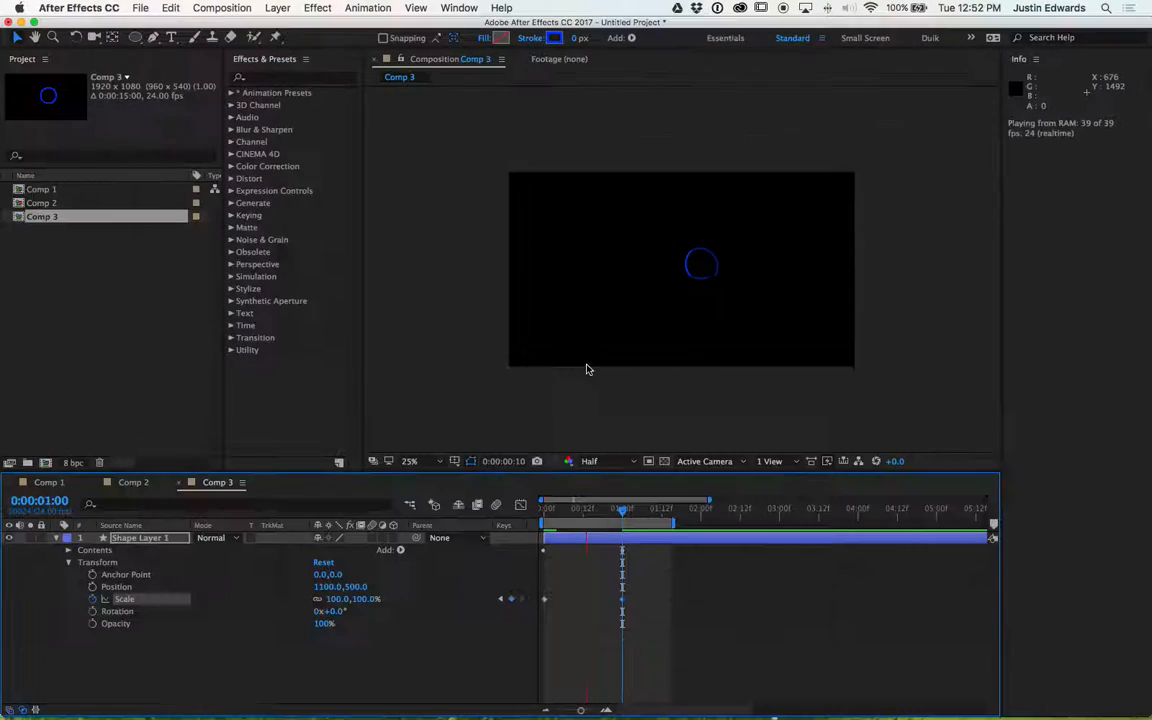
{"action": "key", "text": "space"}
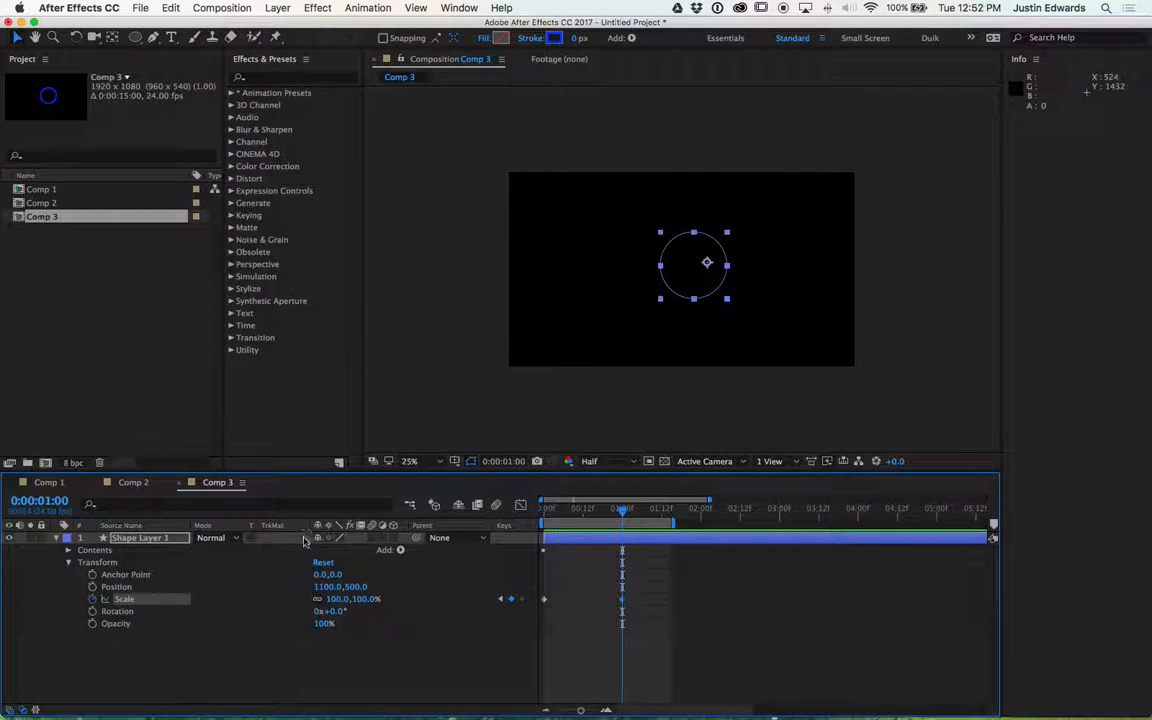
{"action": "left_click", "coordinate": [112, 37]}
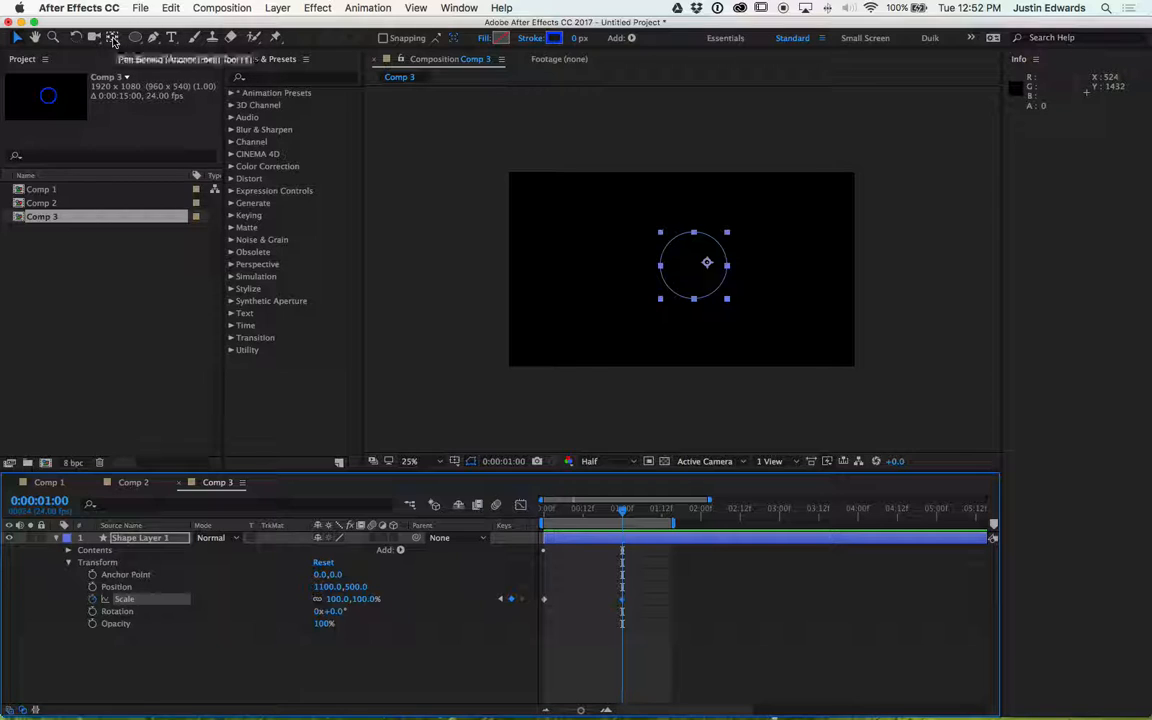
{"action": "left_click_drag", "start_coordinate": [706, 264], "coordinate": [693, 266]}
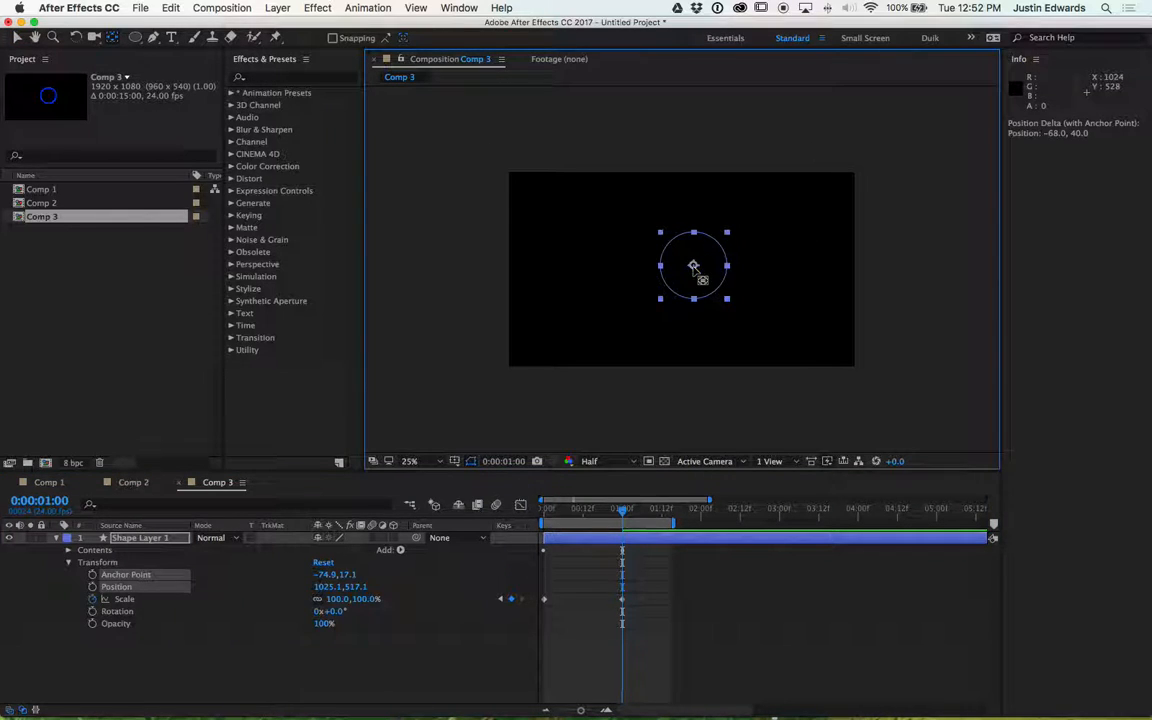
{"action": "left_click", "coordinate": [322, 651]}
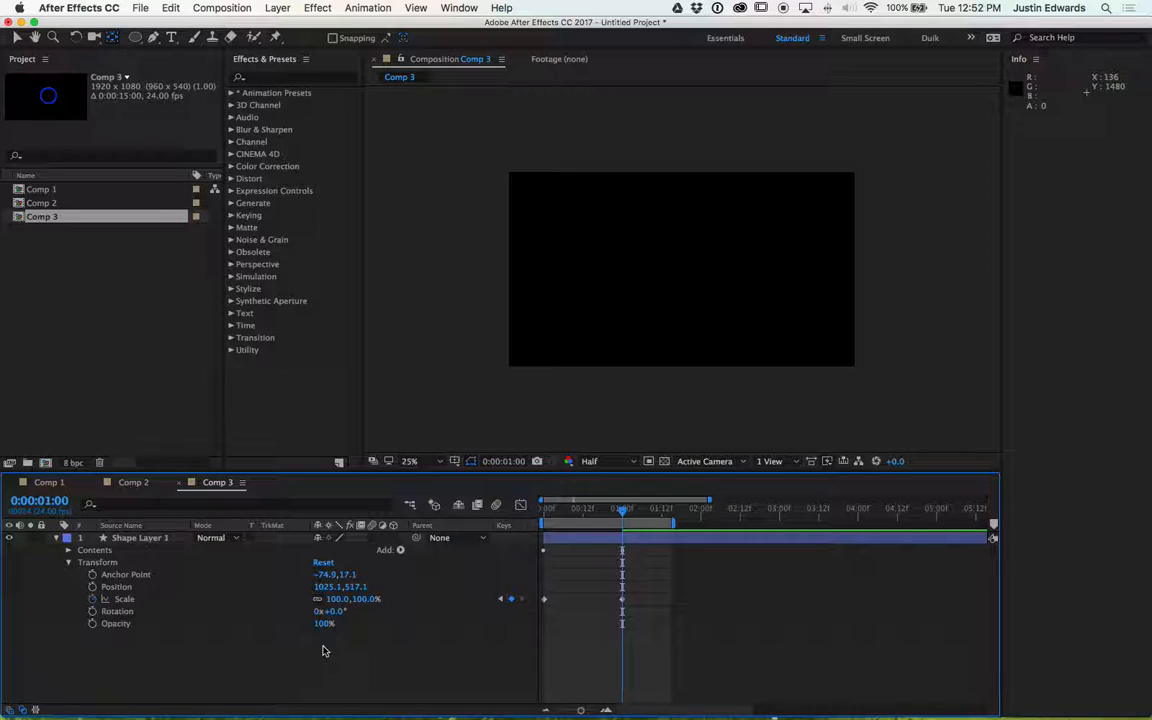
- Preview the animation and reveal the shape layer's animated and modified properties in an enlarged timeline
{"action": "key", "text": "space"}
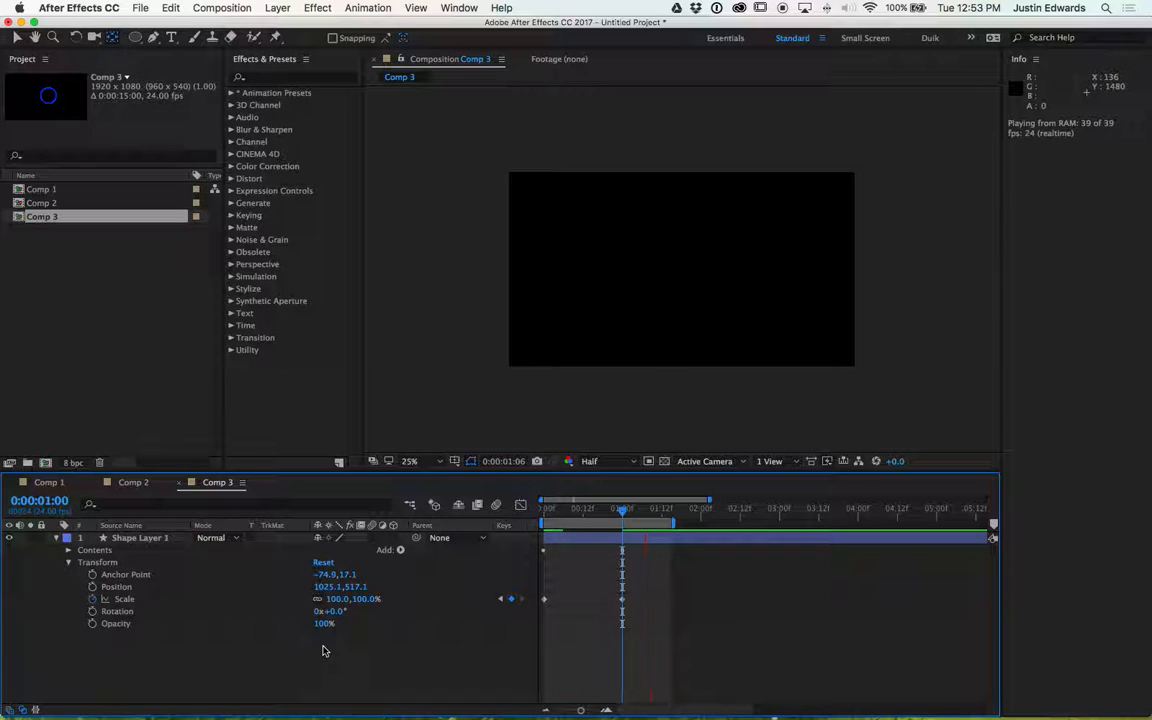
{"action": "key", "text": "space"}
{"action": "left_click", "coordinate": [158, 539]}
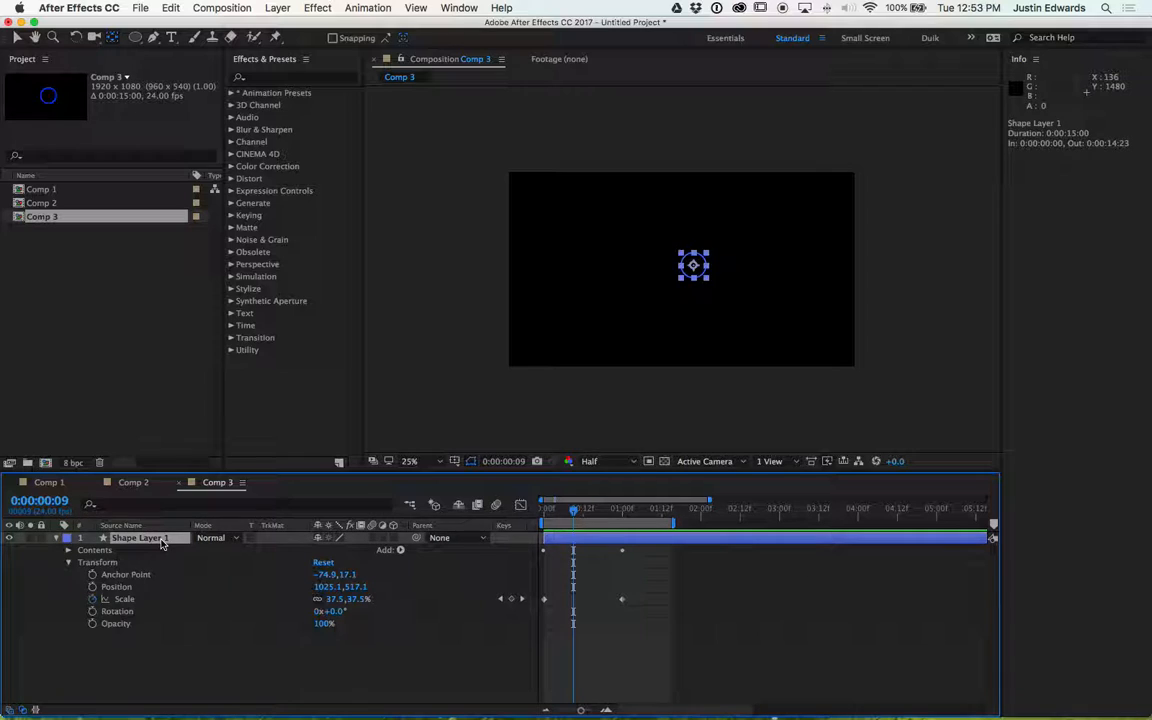
{"action": "key", "text": "u"}
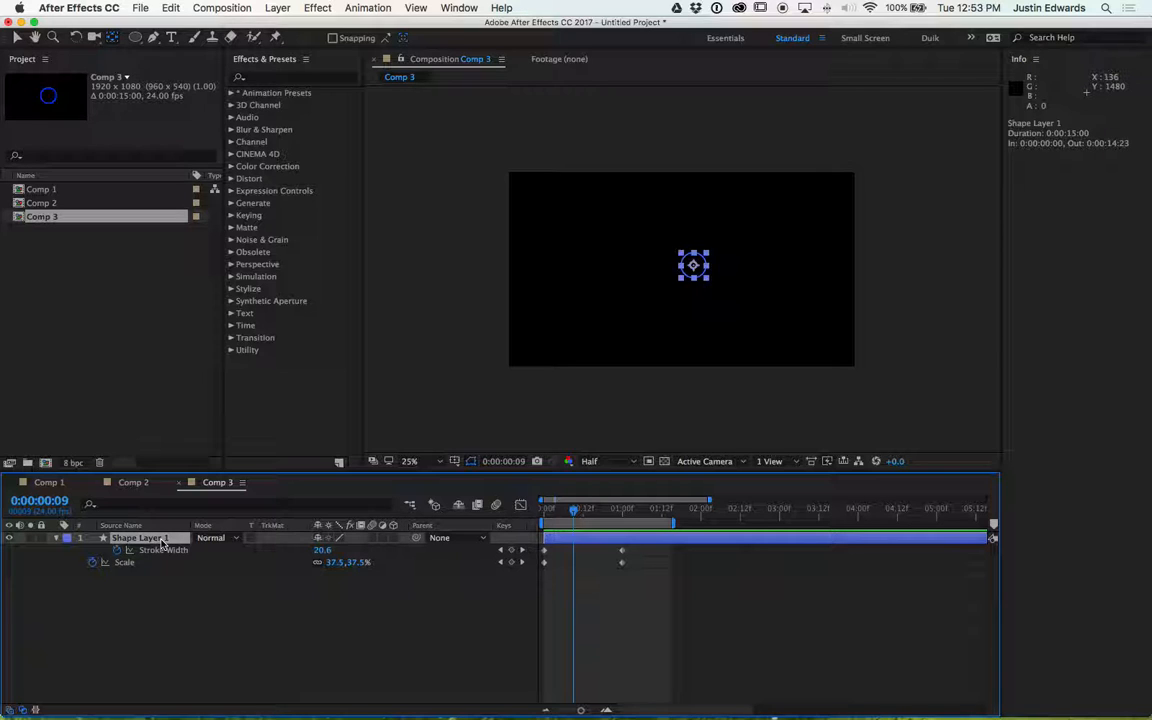
{"action": "left_click_drag", "start_coordinate": [238, 471], "coordinate": [238, 395]}
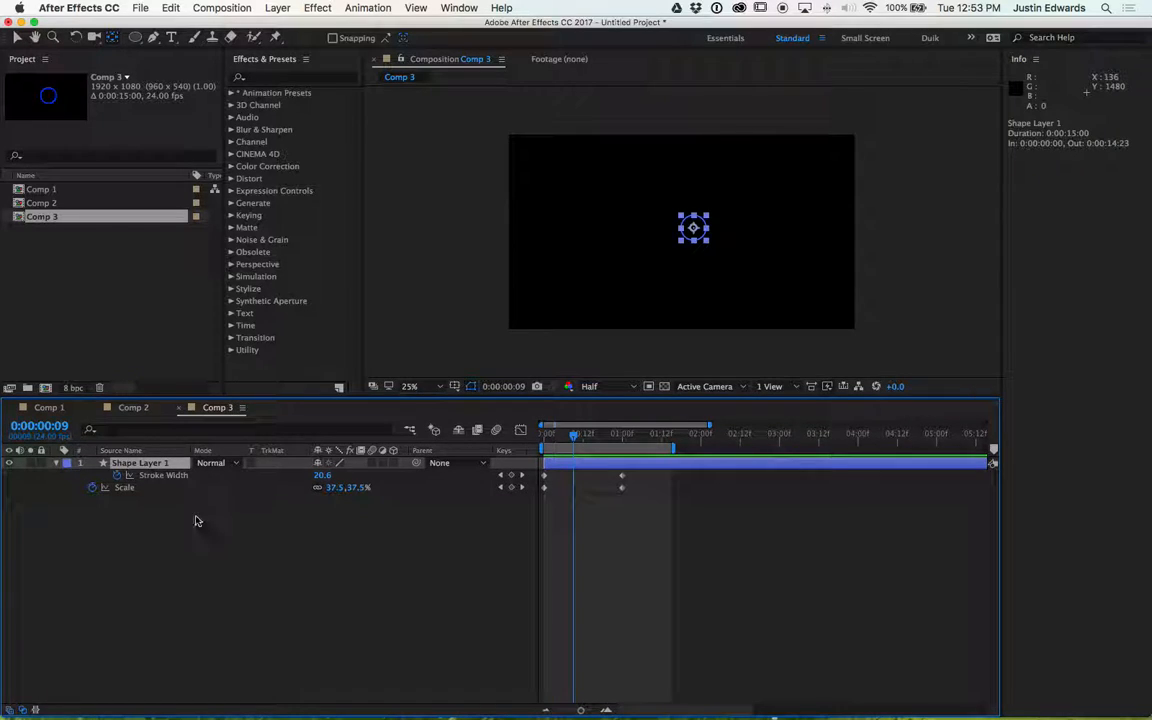
{"action": "key", "text": "u"}
{"action": "key", "text": "u"}
{"action": "key", "text": "u"}
{"action": "key", "text": "u"}
{"action": "key", "text": "u"}
{"action": "key", "text": "u"}
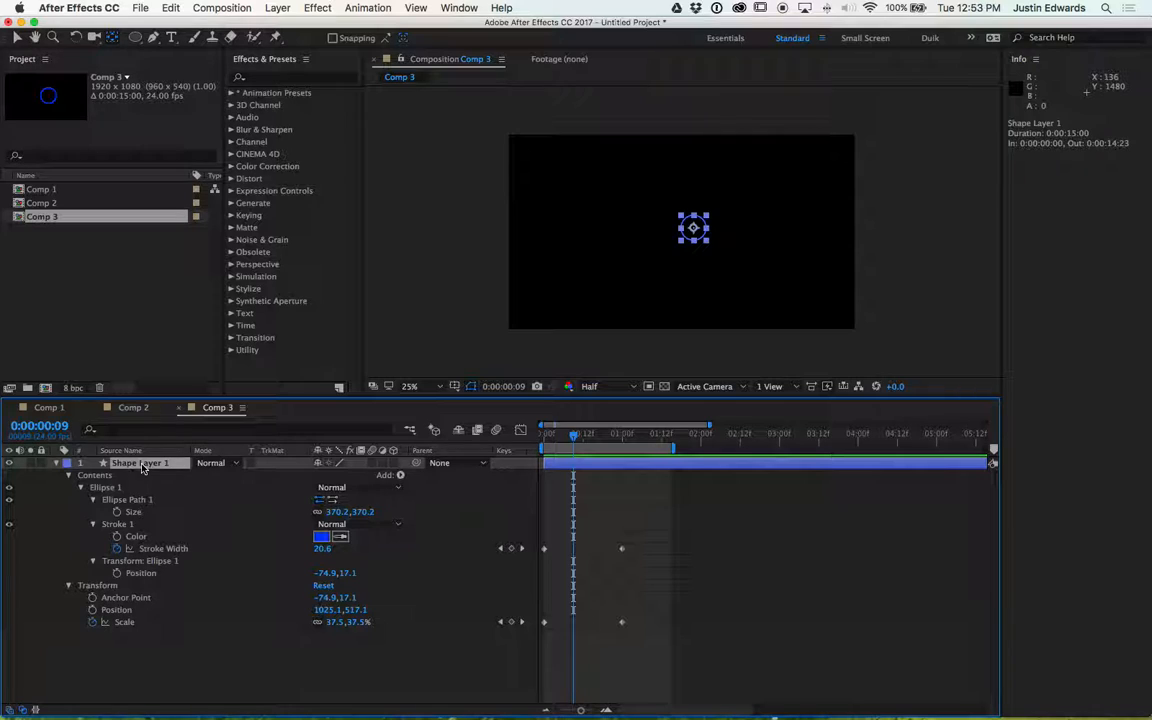
{"action": "key", "text": "u"}
{"action": "key", "text": "u"}
- At the start of the timeline, remove the Scale keyframes and set the layer's Scale to 100%
{"action": "left_click", "coordinate": [211, 680]}
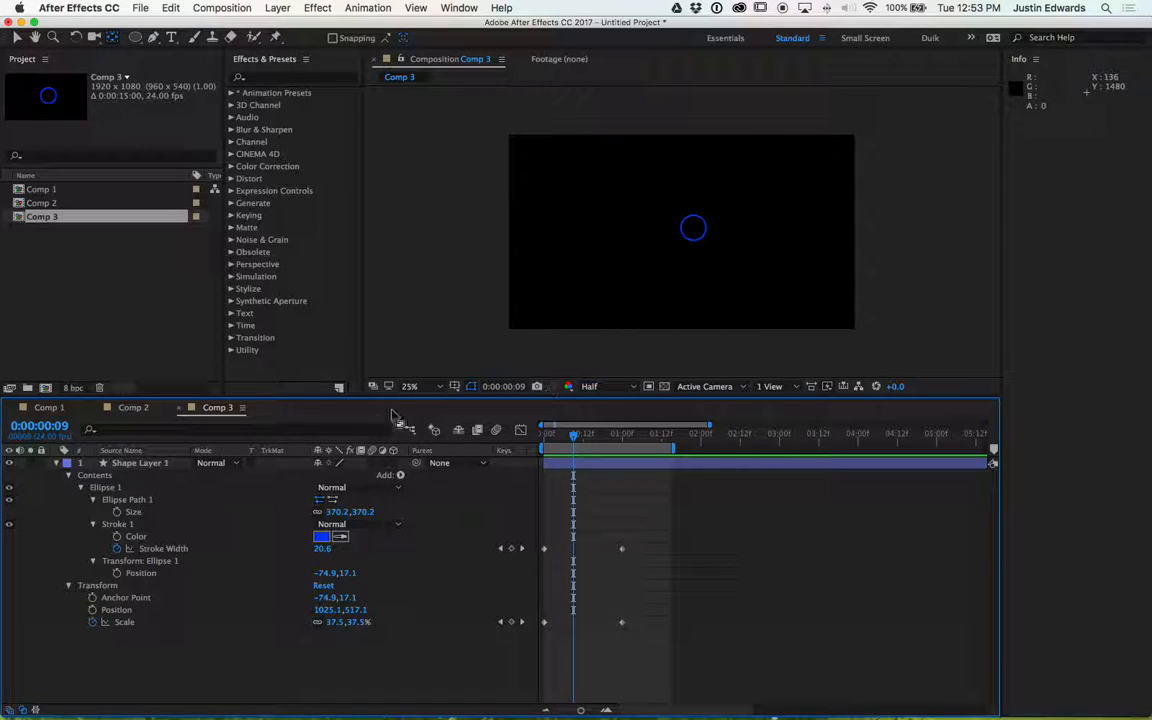
{"action": "left_click", "coordinate": [541, 436]}
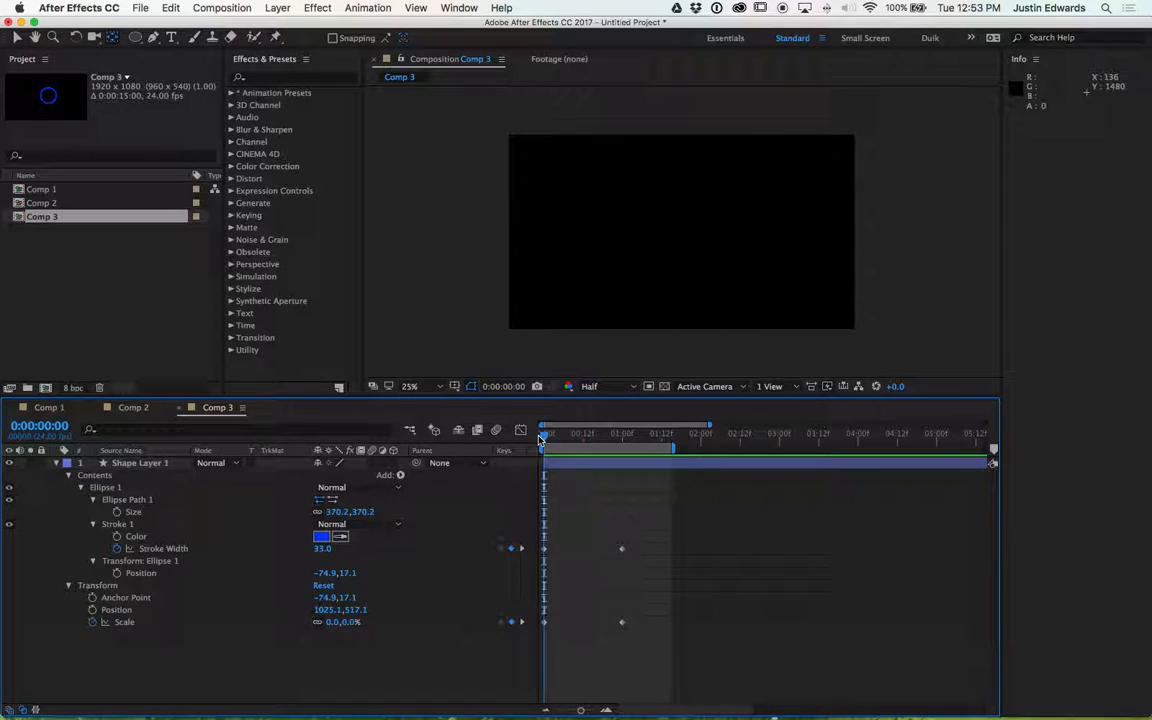
{"action": "left_click", "coordinate": [92, 622]}
{"action": "left_click", "coordinate": [333, 622]}
{"action": "type", "text": "100"}
{"action": "key", "text": "Return"}
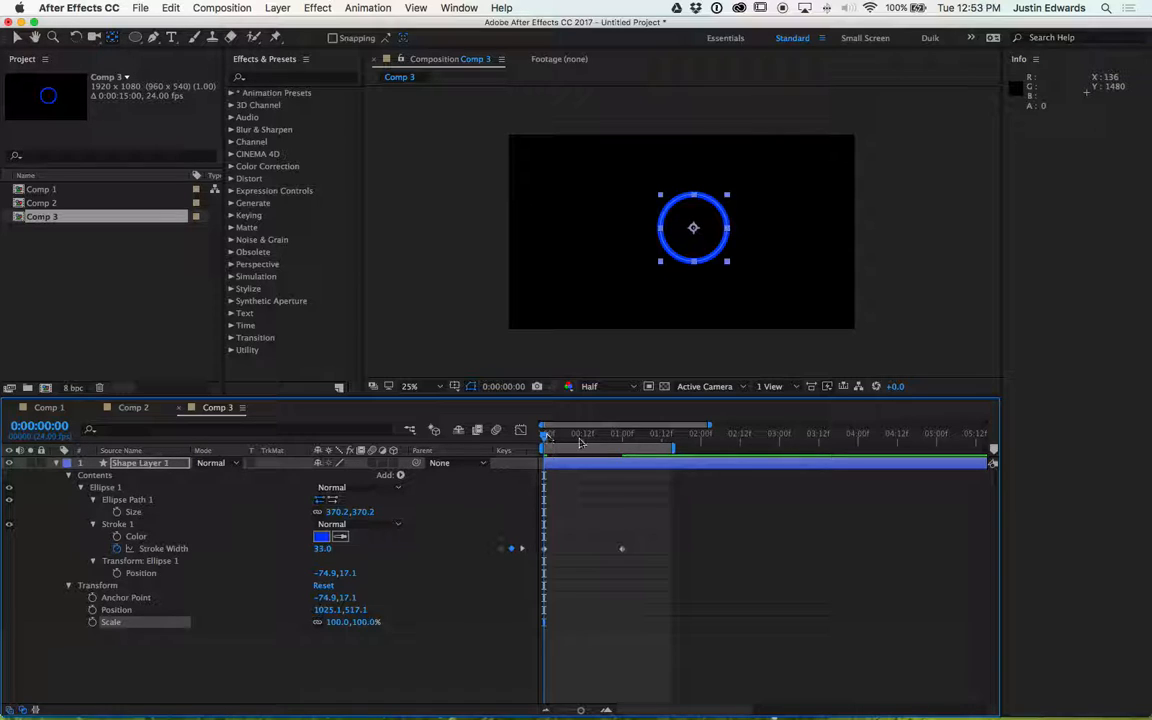
- Set the shape layer's Scale to 0% at the start and add a Scale keyframe there
{"action": "mouse_move", "coordinate": [548, 437]}
{"action": "left_mouse_down"}
{"action": "mouse_move", "coordinate": [633, 452]}
{"action": "mouse_move", "coordinate": [544, 440]}
{"action": "left_mouse_up"}
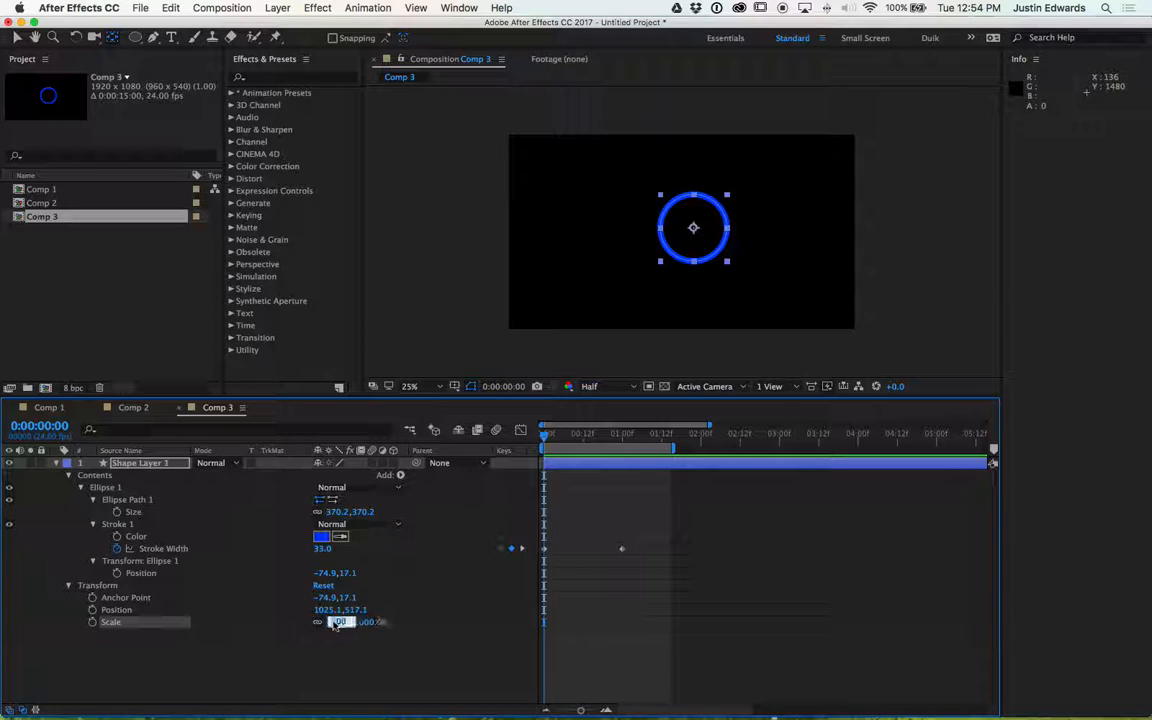
{"action": "type", "text": "0"}
{"action": "key", "text": "Return"}
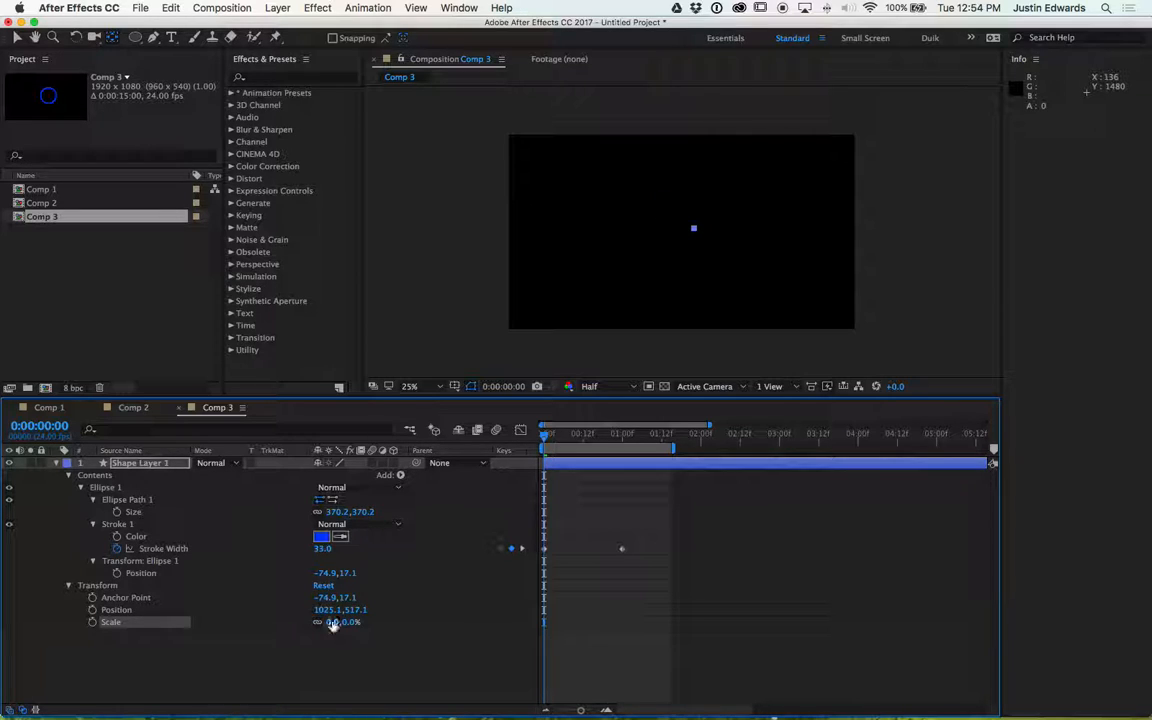
{"action": "left_click", "coordinate": [92, 622]}
- Jump to the 1 second keyframe and add a Scale keyframe set to 100%
{"action": "mouse_move", "coordinate": [546, 437]}
{"action": "left_mouse_down"}
{"action": "mouse_move", "coordinate": [612, 440]}
{"action": "mouse_move", "coordinate": [574, 435]}
{"action": "left_mouse_up"}
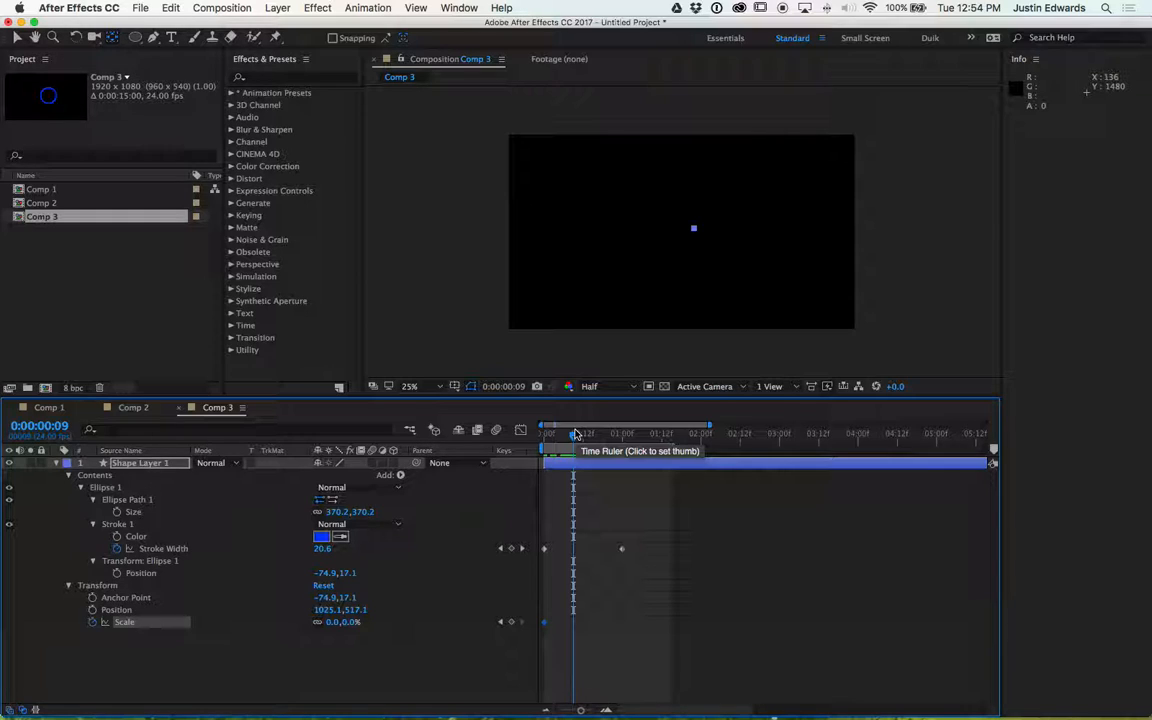
{"action": "key", "text": "k"}
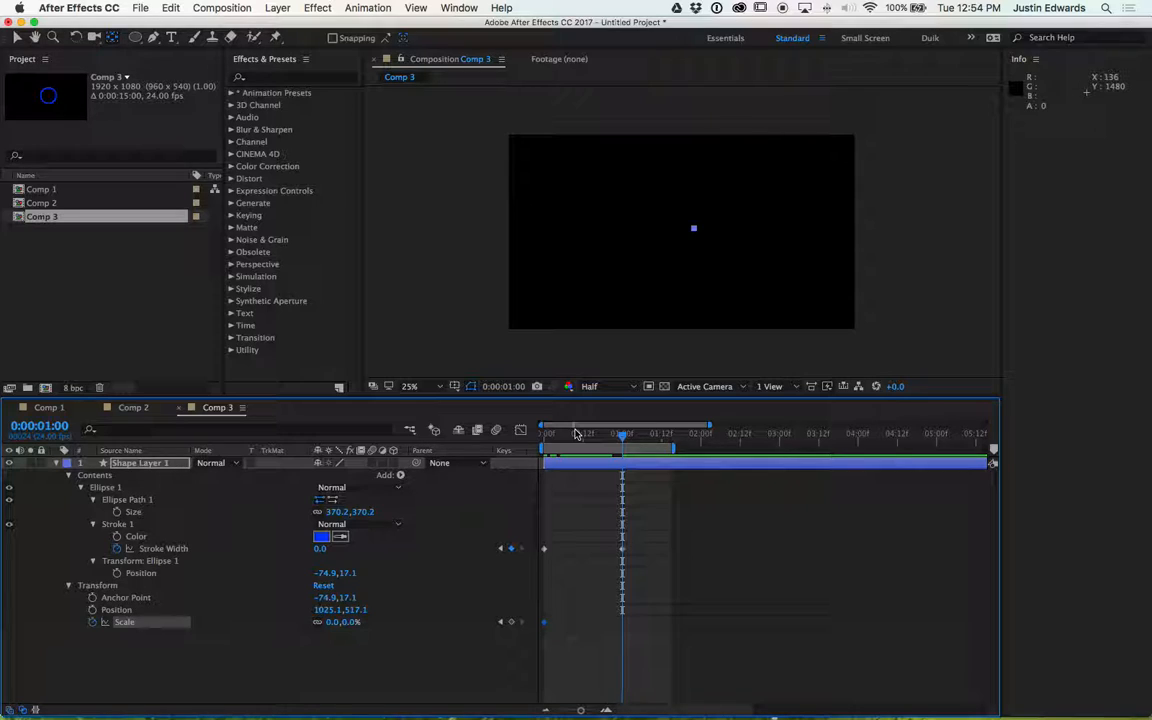
{"action": "key", "text": "j"}
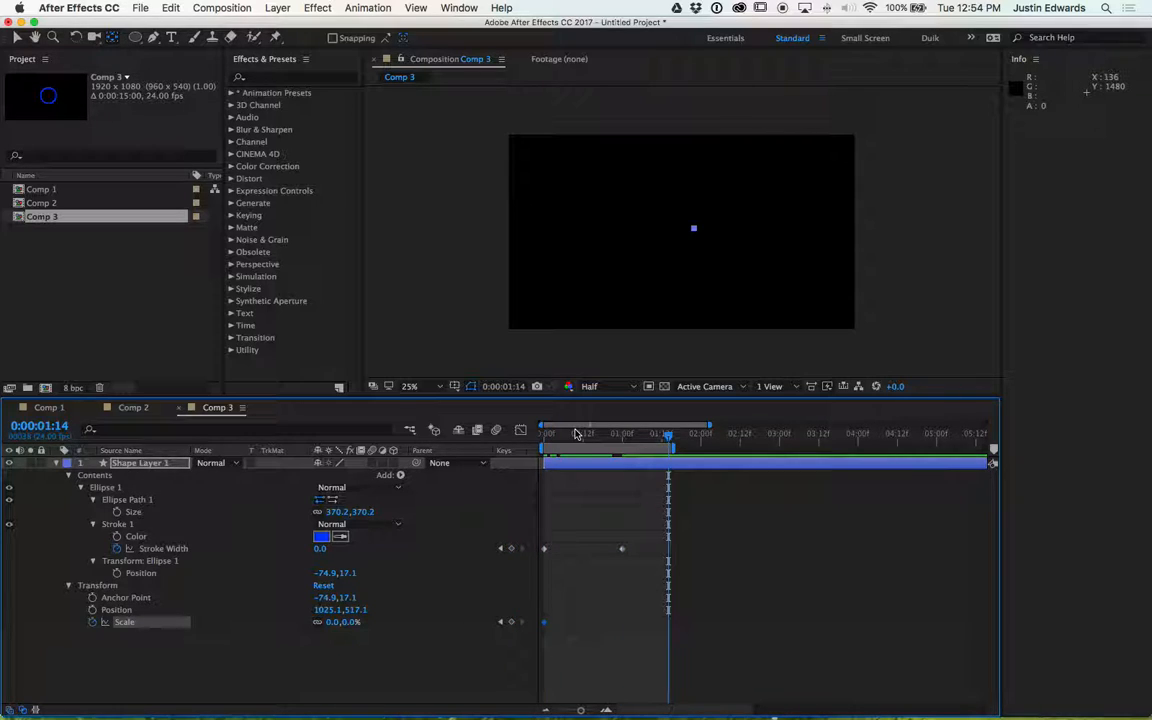
{"action": "key", "text": "k"}
{"action": "key", "text": "j"}
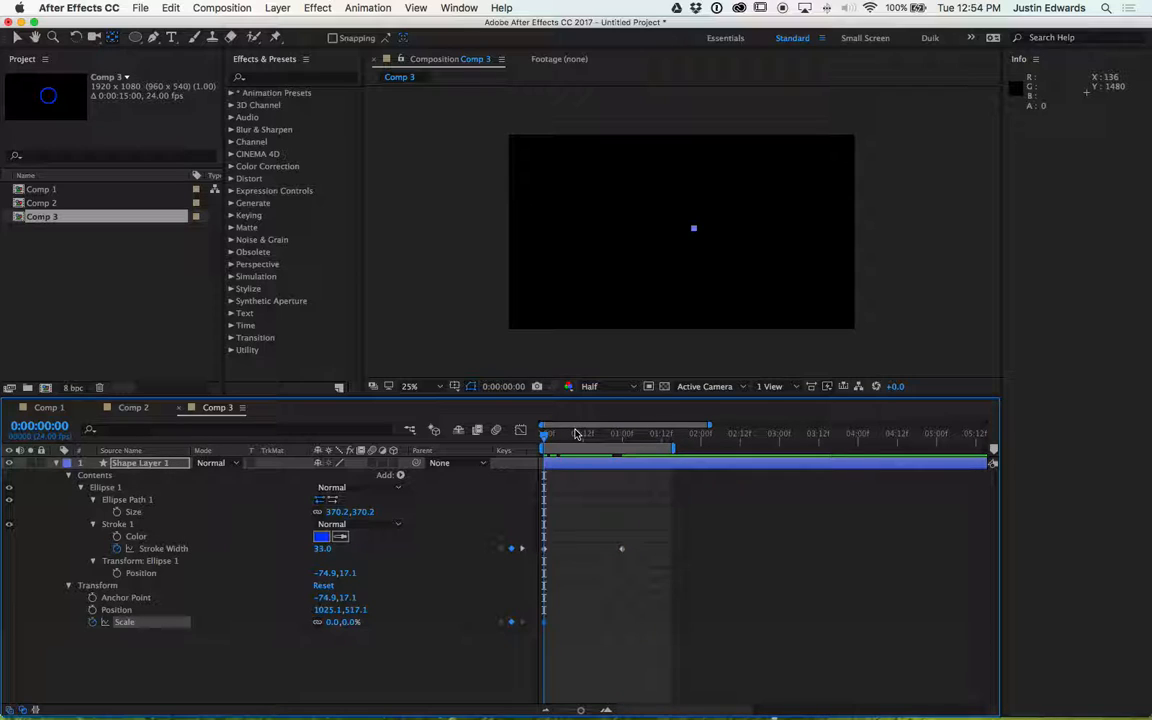
{"action": "key", "text": "k"}
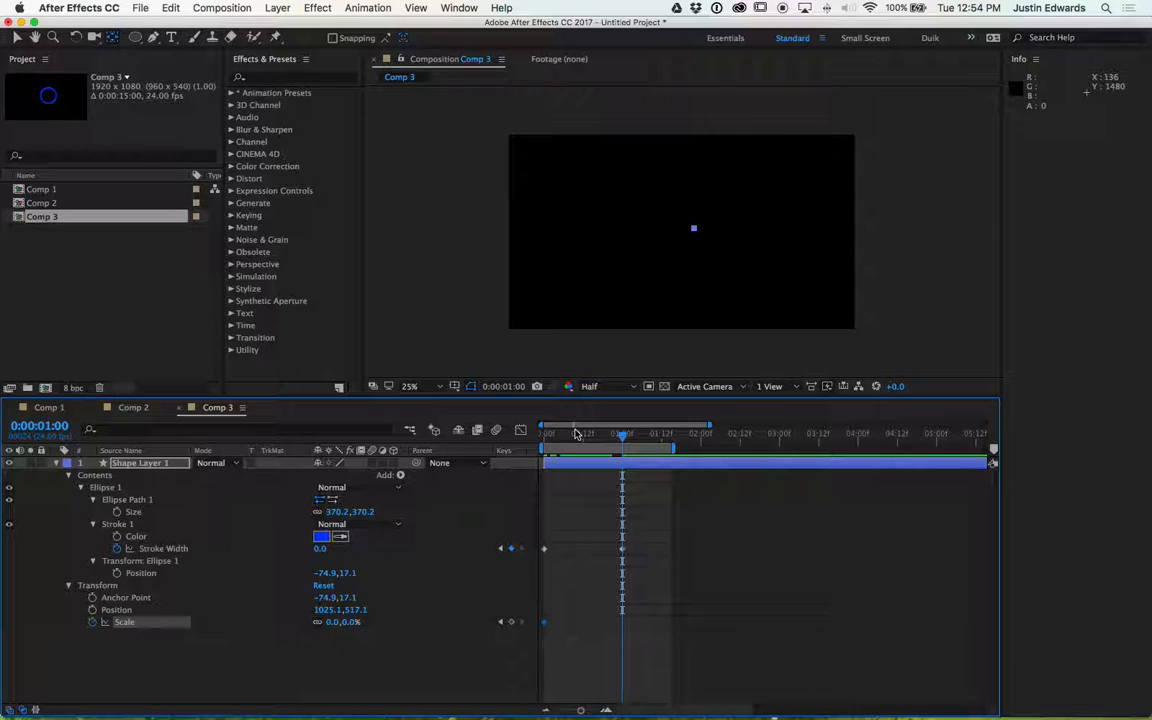
{"action": "key", "text": "alt+shift+s"}
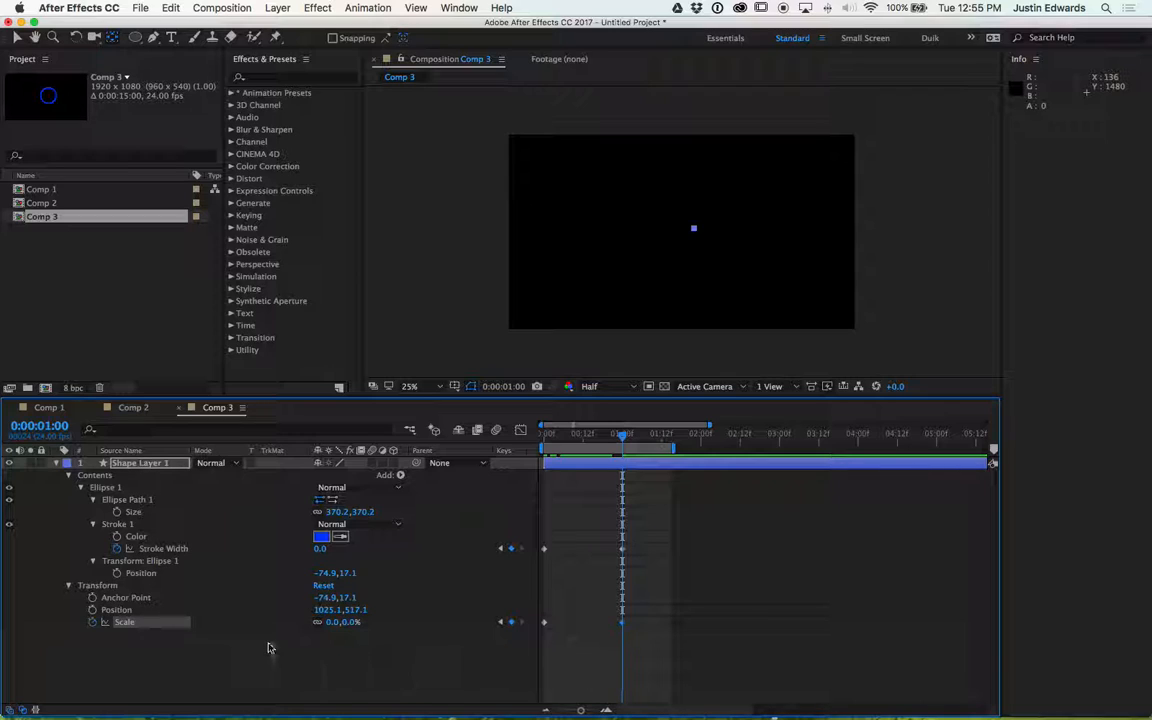
{"action": "left_click", "coordinate": [331, 622]}
{"action": "type", "text": "100"}
{"action": "key", "text": "Return"}
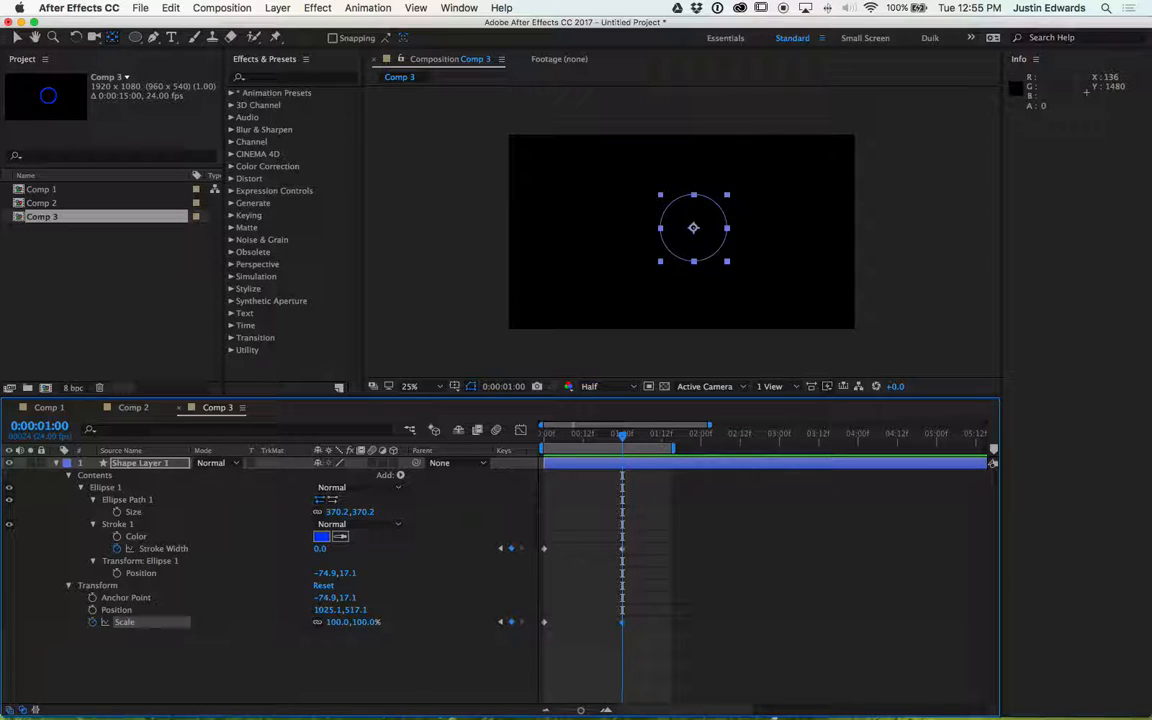
- At the start of the timeline, raise the starting Stroke Width keyframe to 75
{"action": "key", "text": "space"}
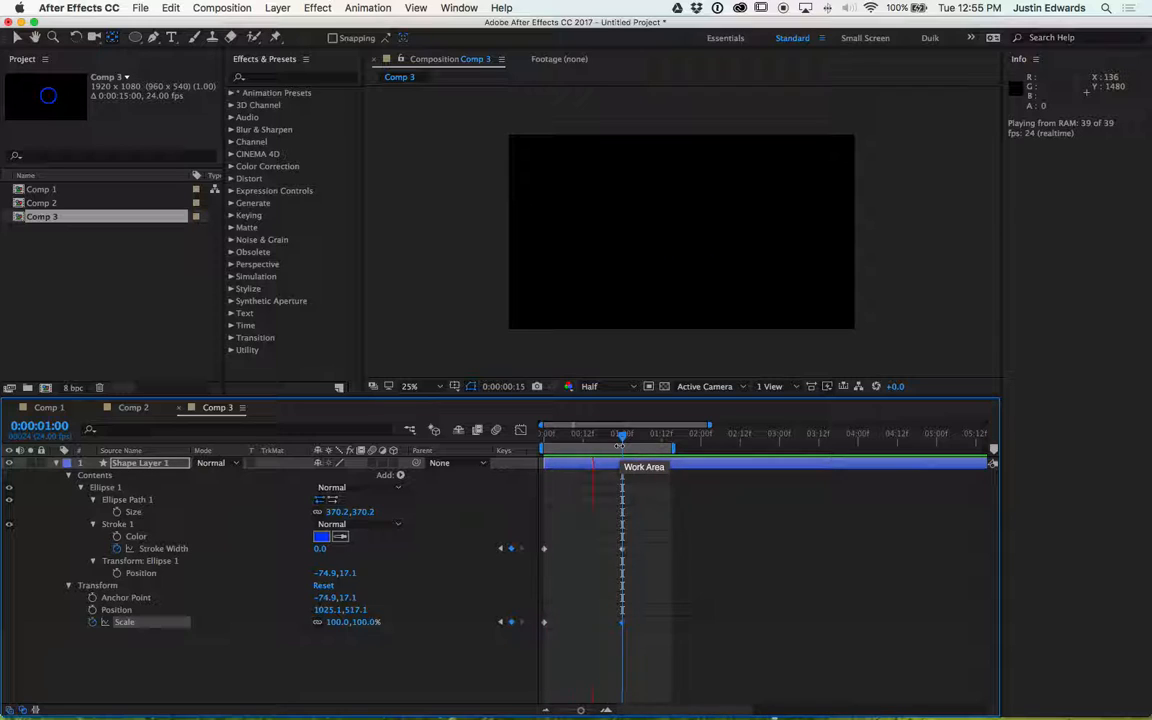
{"action": "key", "text": "space"}
{"action": "left_click_drag", "start_coordinate": [581, 436], "coordinate": [546, 435]}
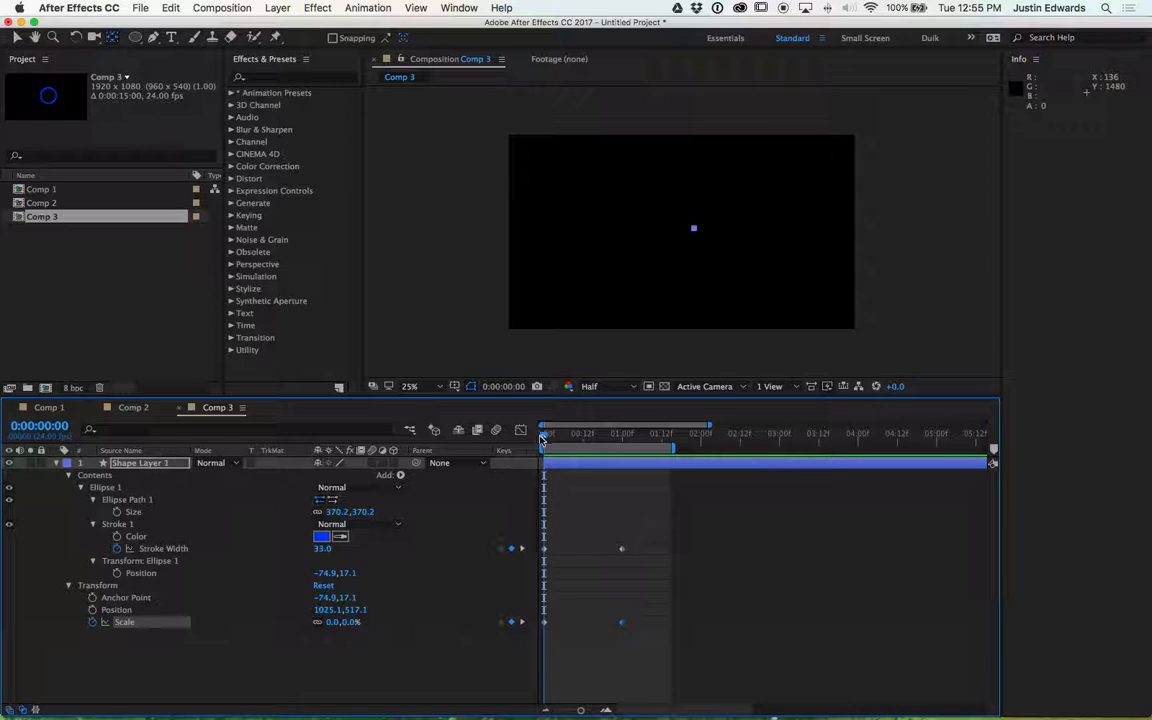
{"action": "left_click_drag", "start_coordinate": [325, 550], "coordinate": [349, 549]}
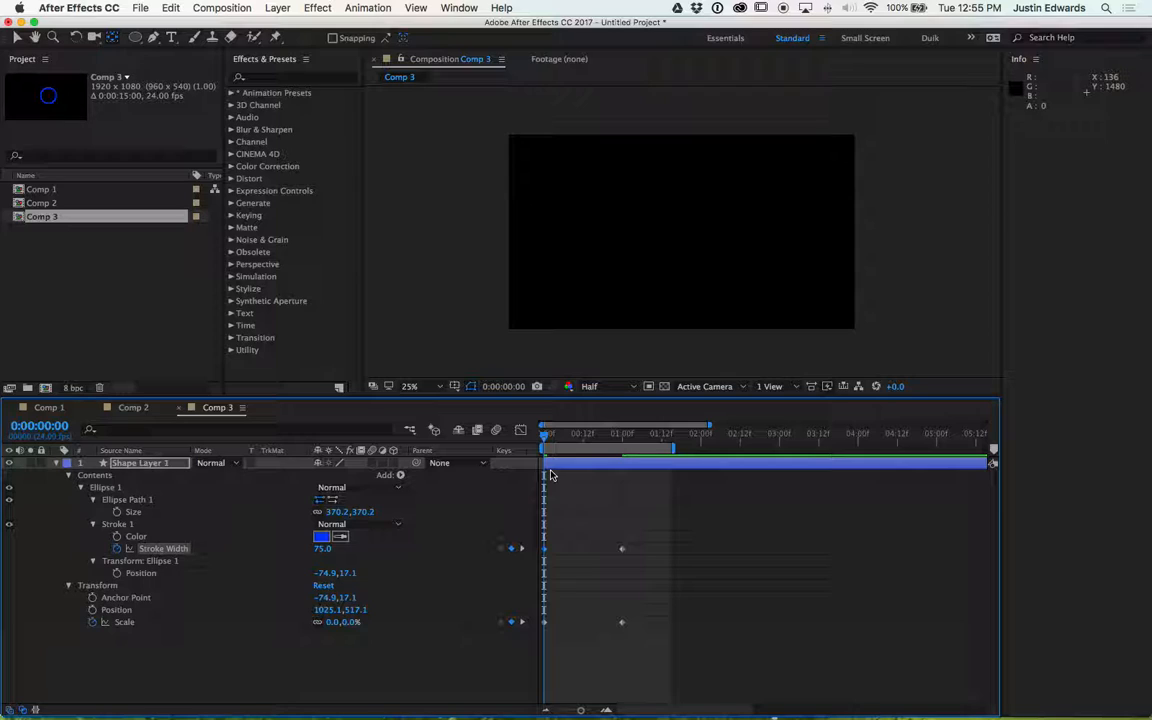
- Preview the animation and step frame by frame through the ring's scale and stroke change
{"action": "key", "text": "space"}
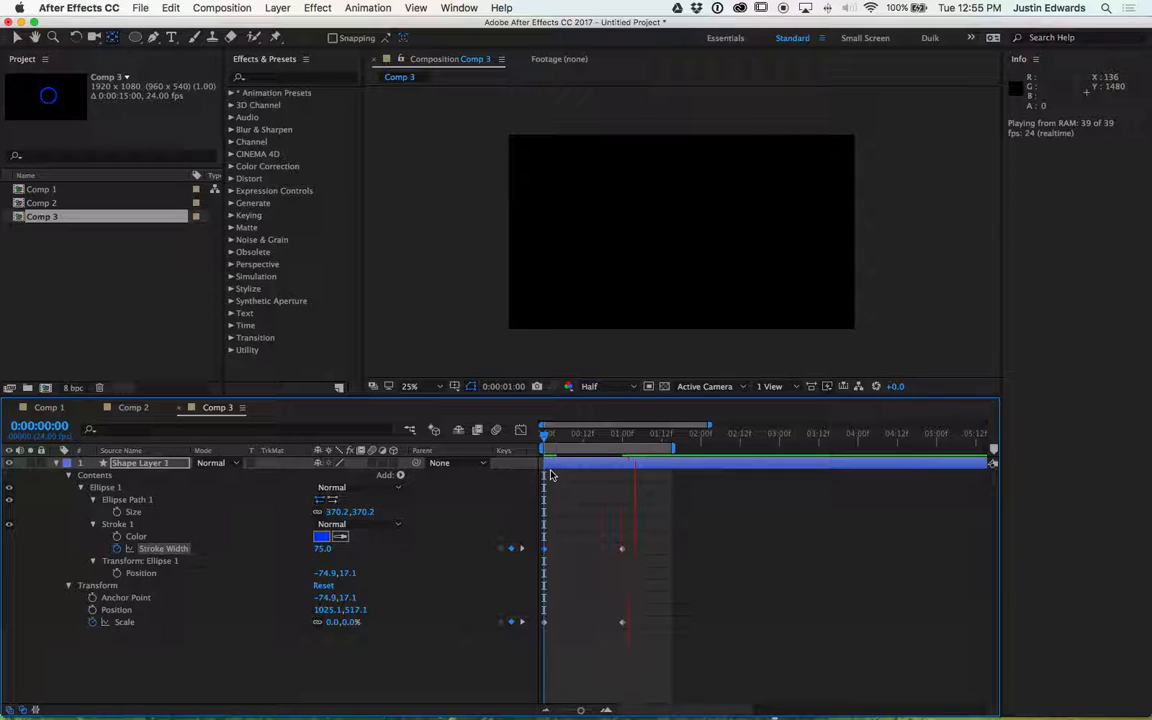
{"action": "key", "text": "space"}
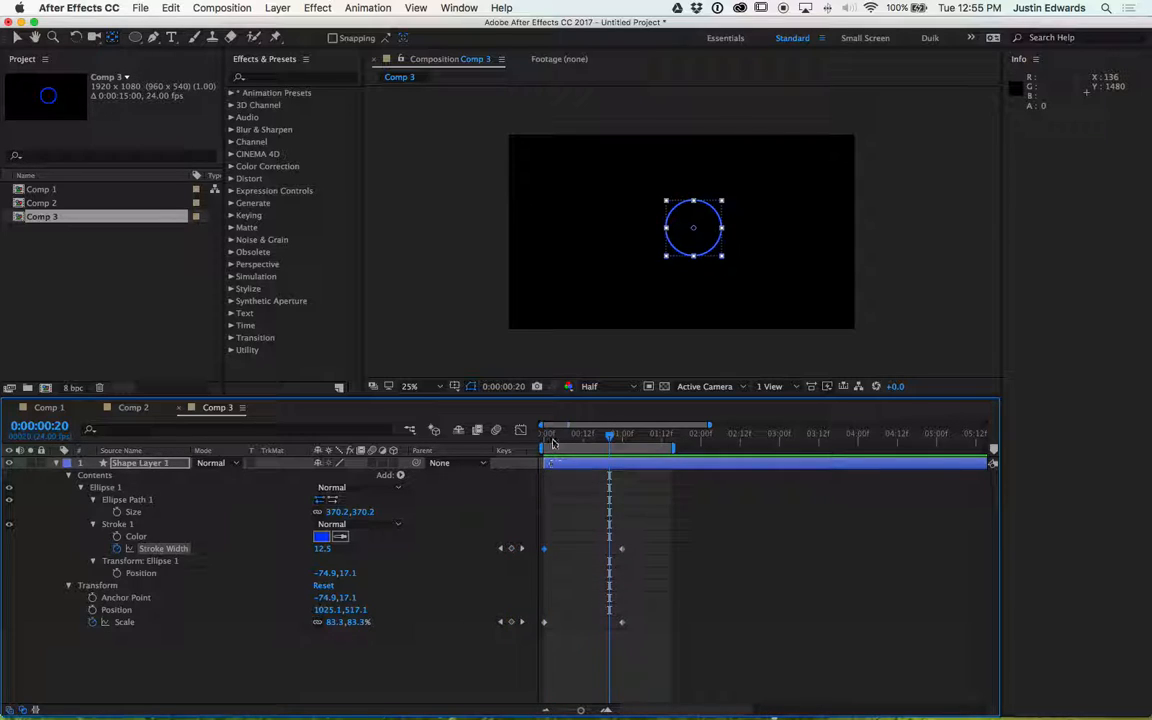
{"action": "key", "text": "Home"}
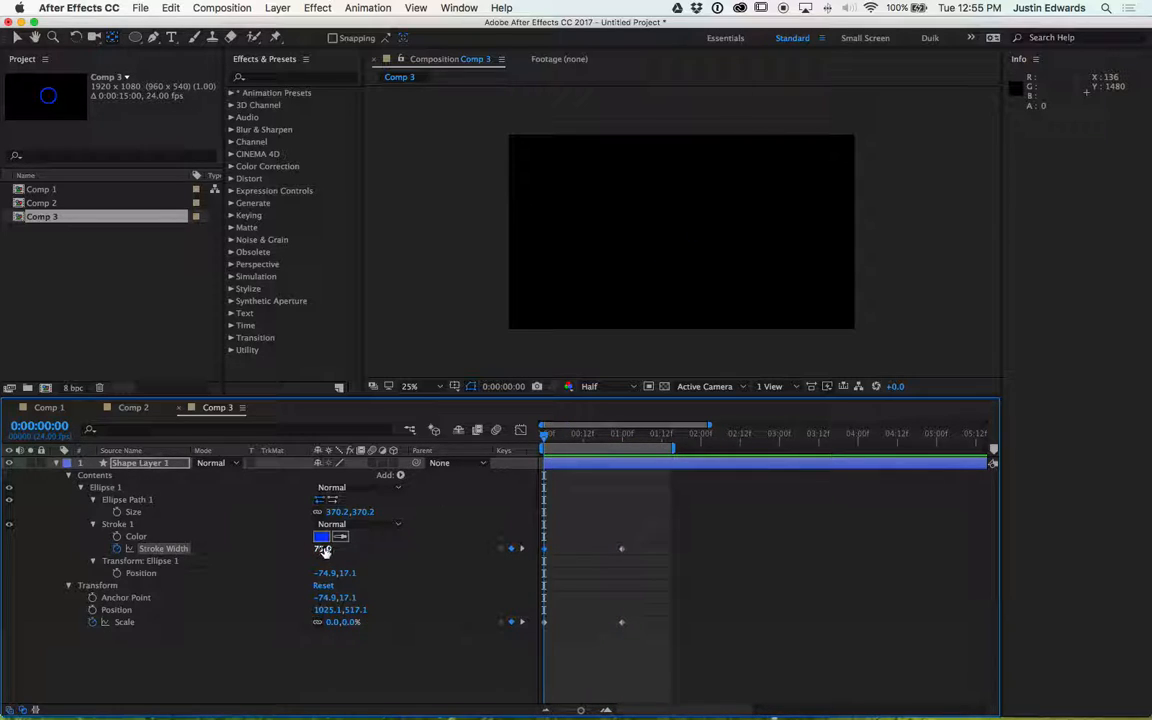
{"action": "key", "text": "space"}
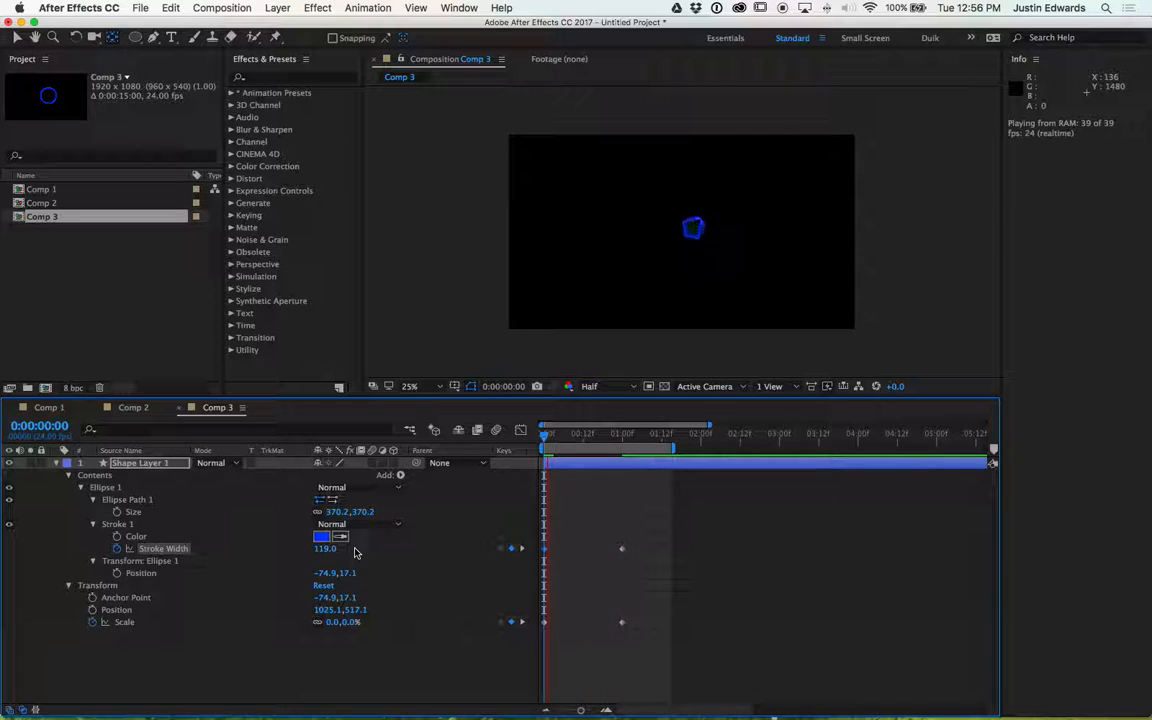
{"action": "key", "text": "space"}
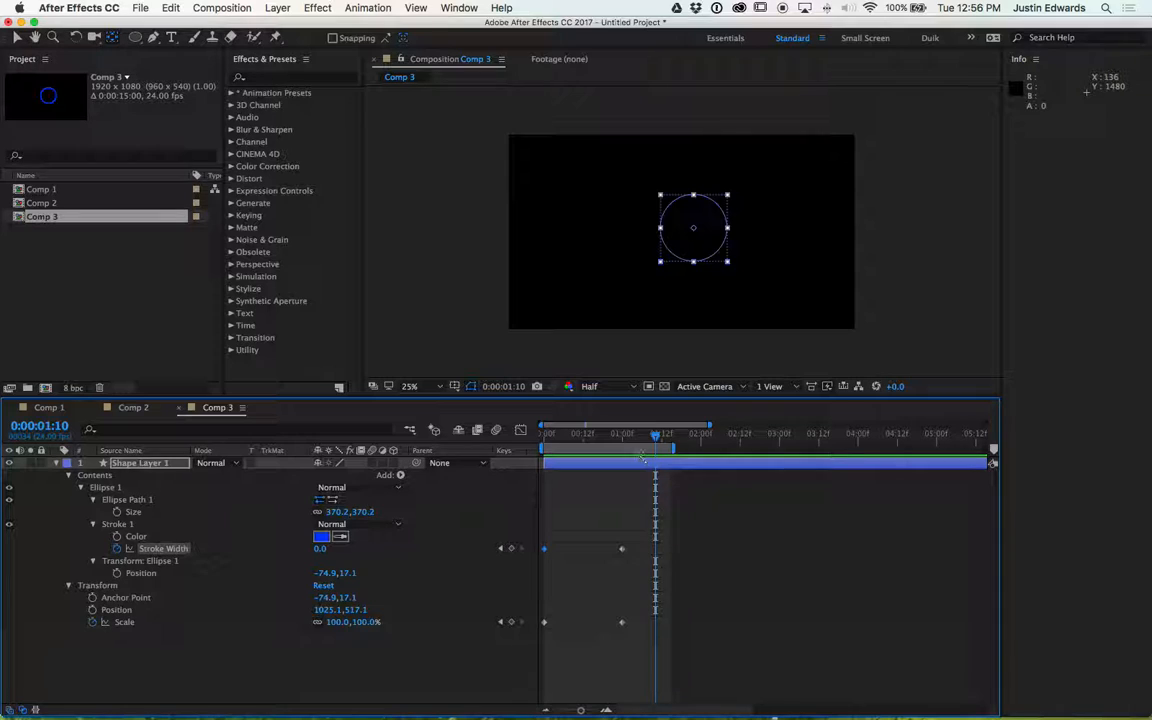
{"action": "mouse_move", "coordinate": [660, 434]}
{"action": "left_mouse_down"}
{"action": "mouse_move", "coordinate": [583, 440]}
{"action": "mouse_move", "coordinate": [561, 446]}
{"action": "mouse_move", "coordinate": [652, 446]}
{"action": "mouse_move", "coordinate": [559, 456]}
{"action": "mouse_move", "coordinate": [546, 452]}
{"action": "mouse_move", "coordinate": [610, 456]}
{"action": "mouse_move", "coordinate": [563, 455]}
{"action": "mouse_move", "coordinate": [558, 404]}
{"action": "mouse_move", "coordinate": [558, 463]}
{"action": "mouse_move", "coordinate": [548, 455]}
{"action": "left_mouse_up"}
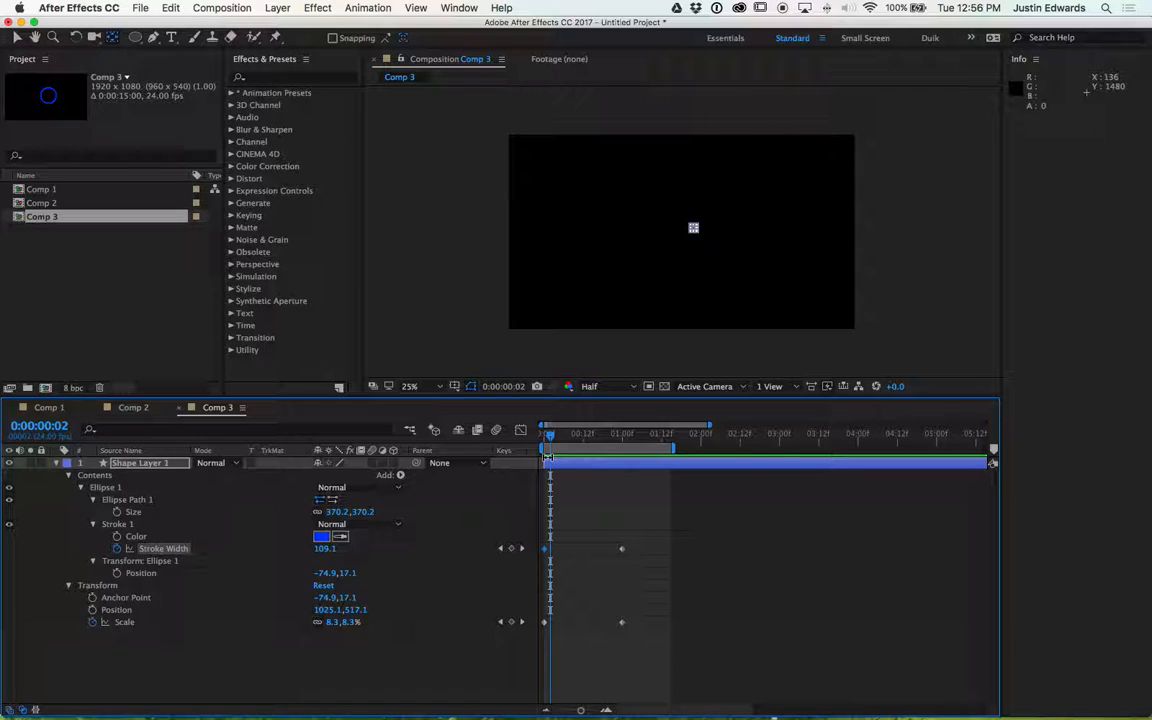
{"action": "left_click", "coordinate": [231, 648]}
{"action": "key", "text": "h"}
{"action": "key", "text": "space"}
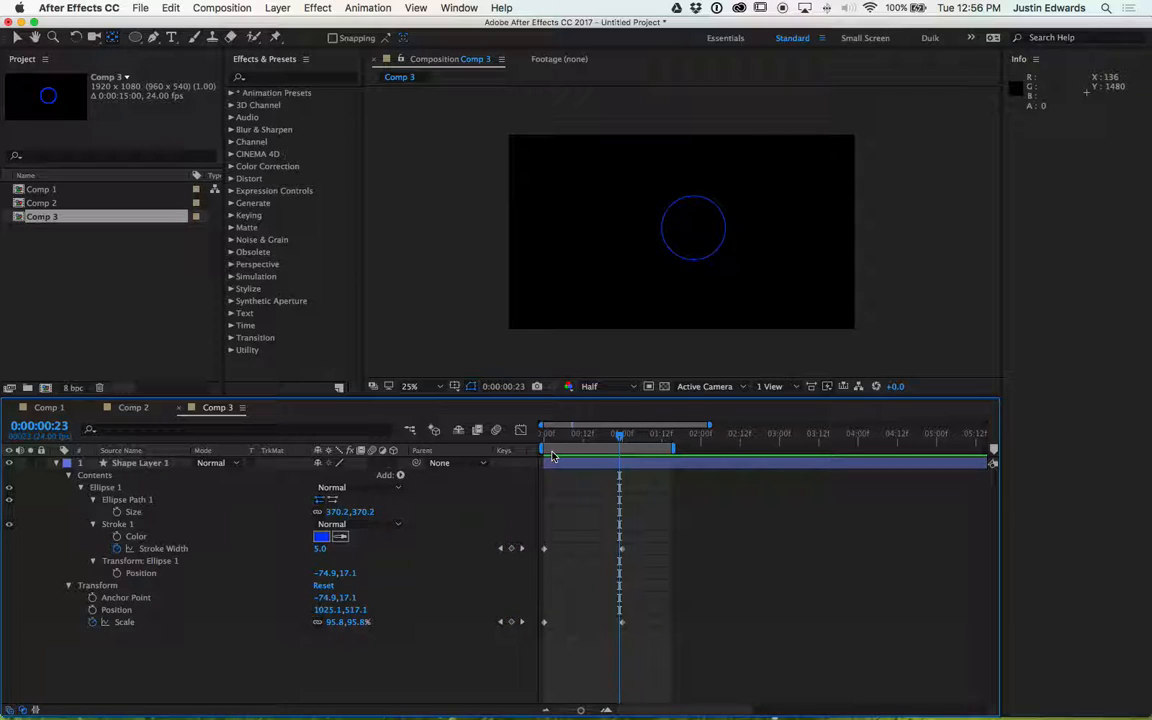
{"action": "key", "text": "Page_Down"}
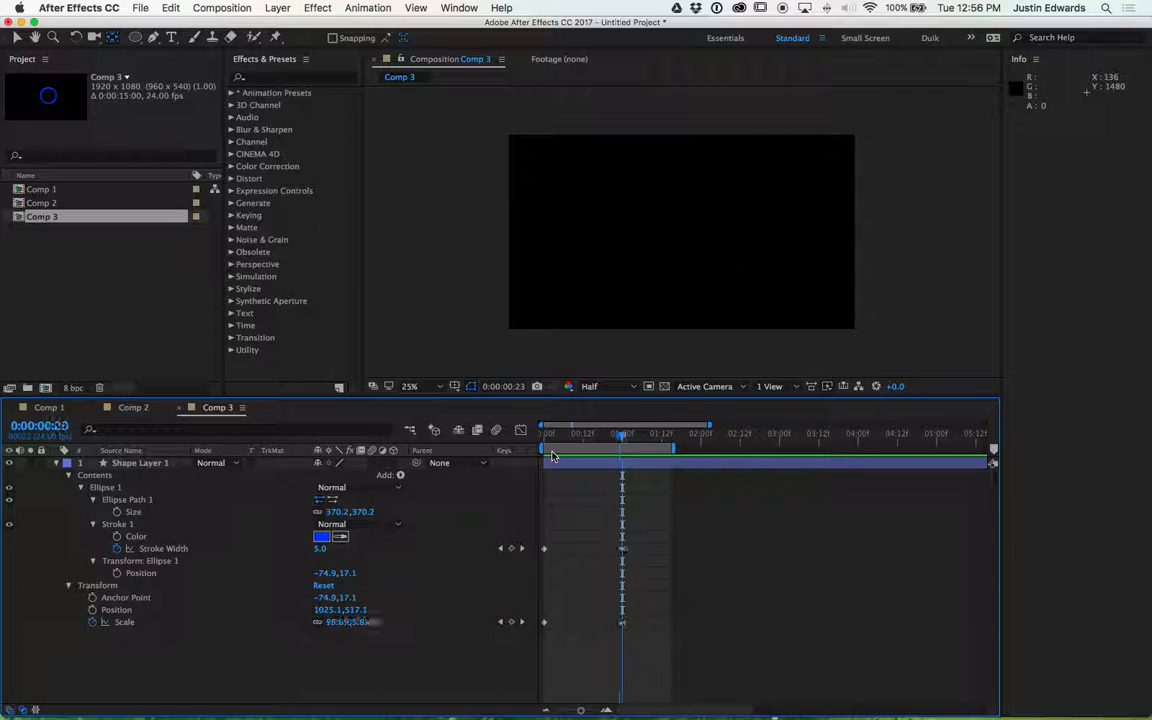
{"action": "key", "text": "Page_Up"}
{"action": "key", "text": "Page_Down"}
{"action": "key", "text": "Page_Up"}
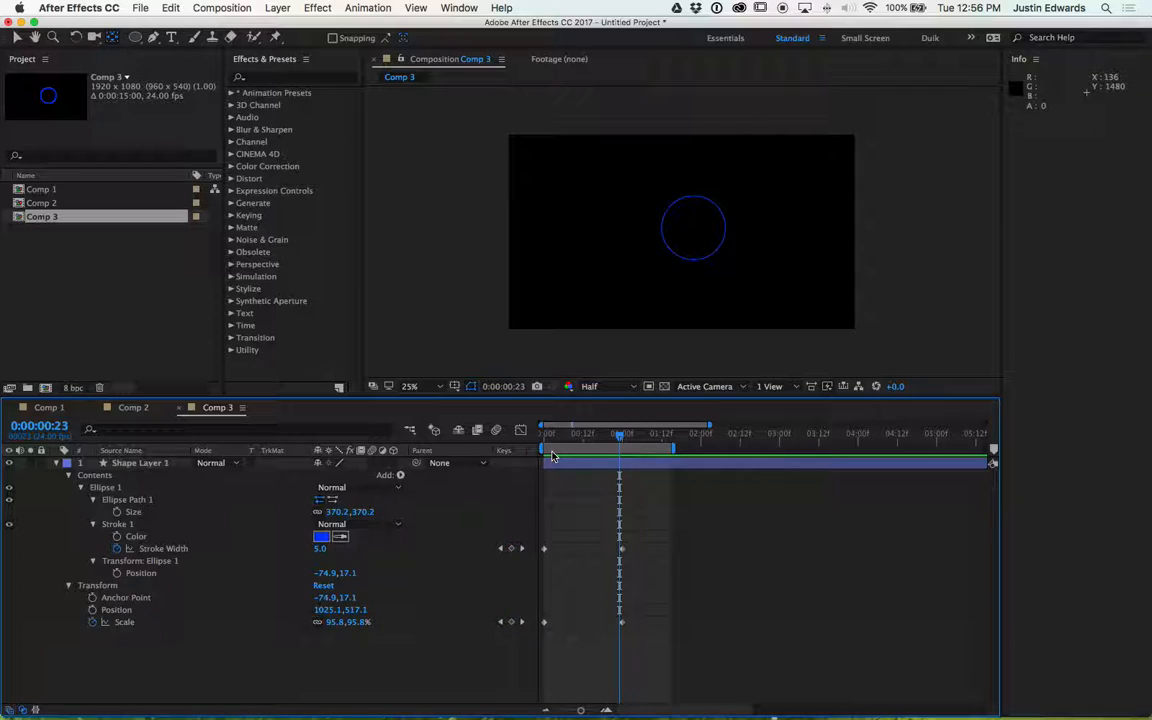
{"action": "key", "text": "space"}
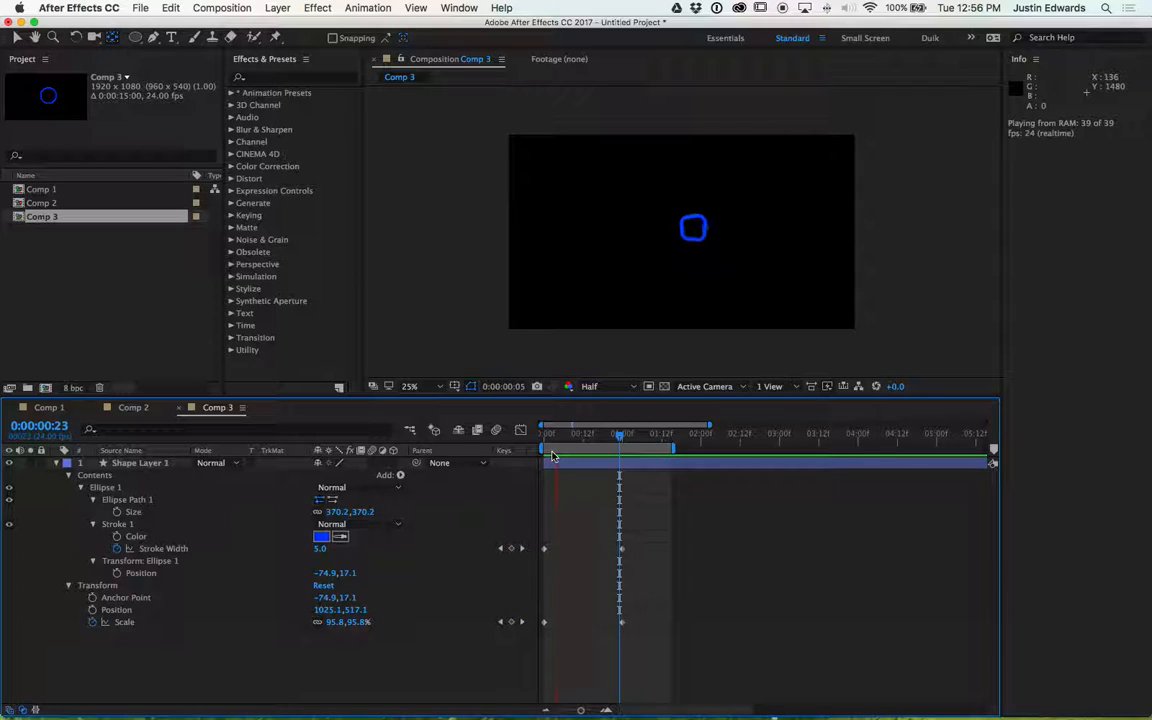
- Preview the animation and step frame by frame through the ring's growth
{"action": "key", "text": "space"}
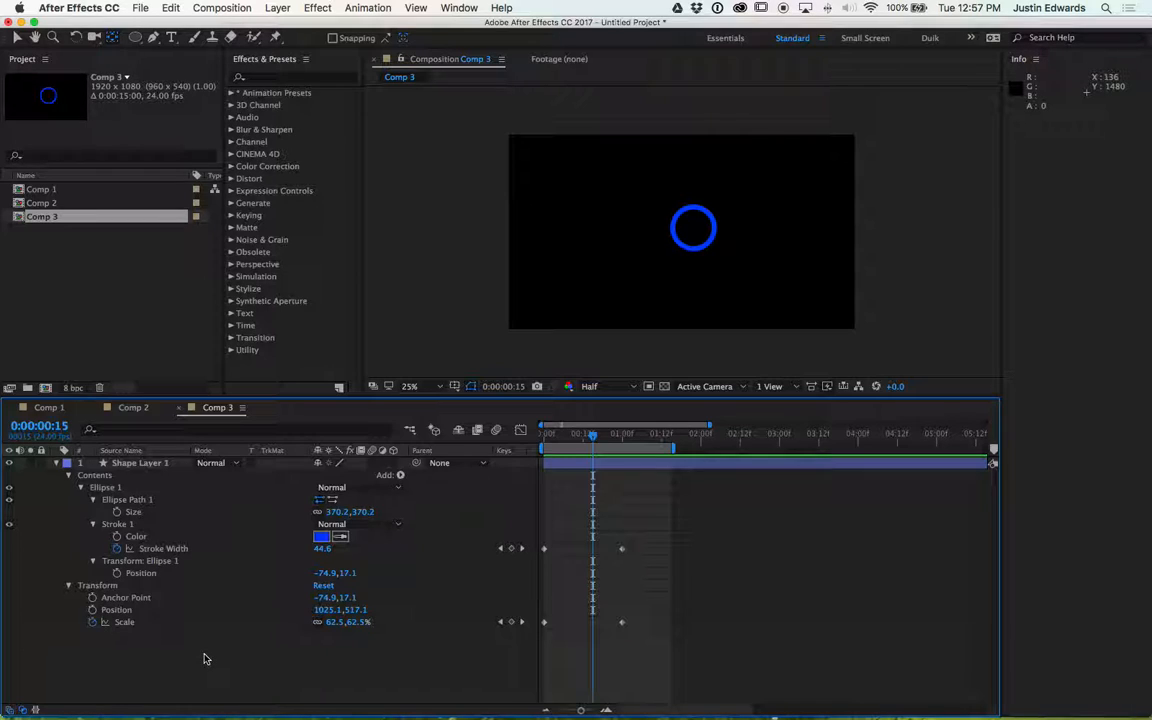
{"action": "key", "text": "space"}
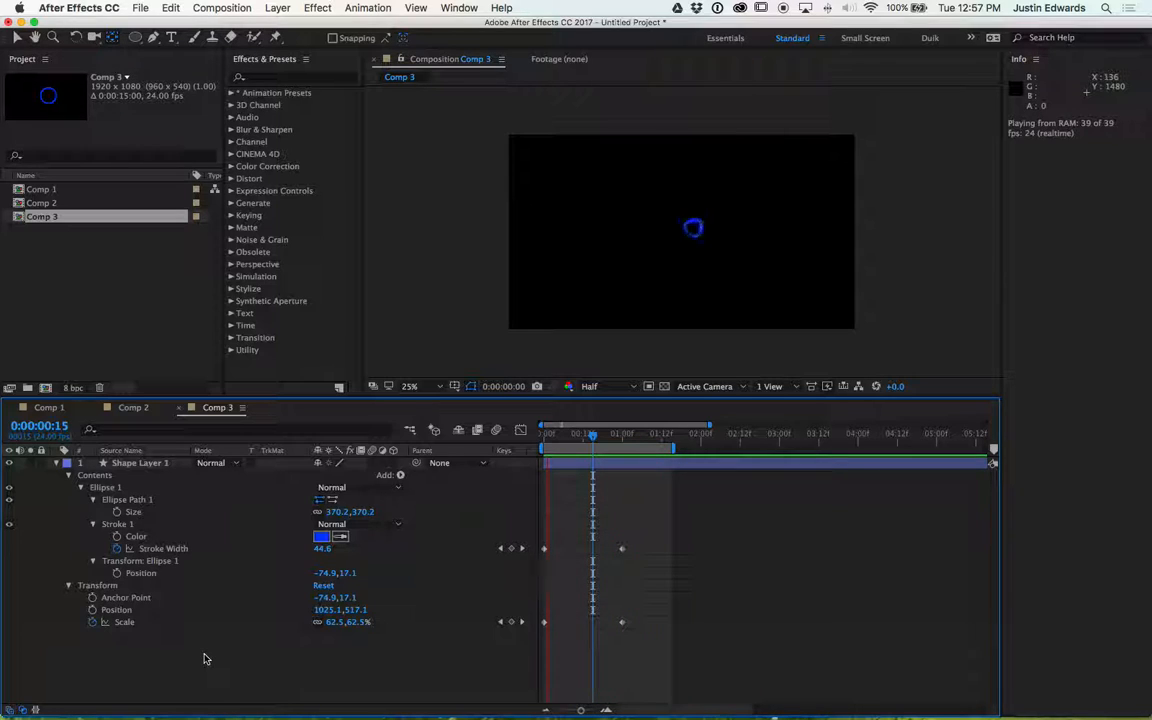
{"action": "key", "text": "space"}
{"action": "key", "text": "Page_Down"}
{"action": "key", "text": "Page_Down"}
{"action": "key", "text": "Page_Down"}
{"action": "key", "text": "Page_Down"}
{"action": "key", "text": "Page_Down"}
{"action": "key", "text": "Page_Down"}
{"action": "key", "text": "Page_Down"}
{"action": "key", "text": "Page_Down"}
{"action": "key", "text": "Page_Down"}
{"action": "key", "text": "Page_Down"}
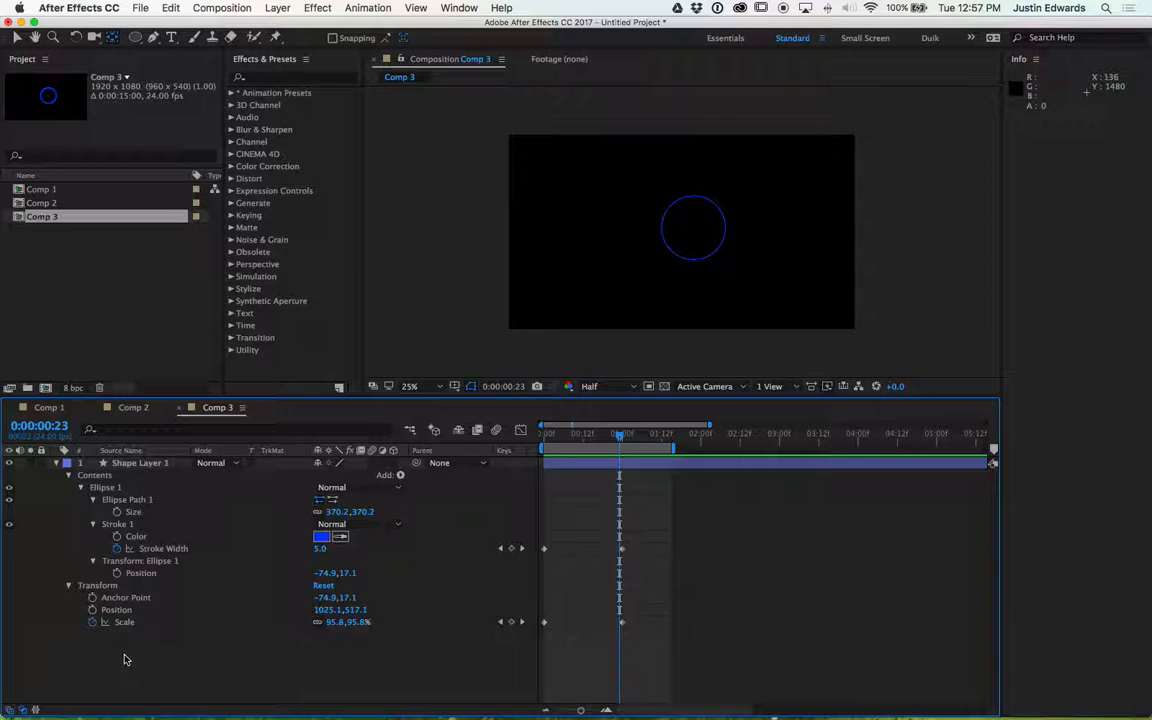
- Show the layer's Transform properties and add an Opacity keyframe at 100% at 0:00:00:16
{"action": "key", "text": "t"}
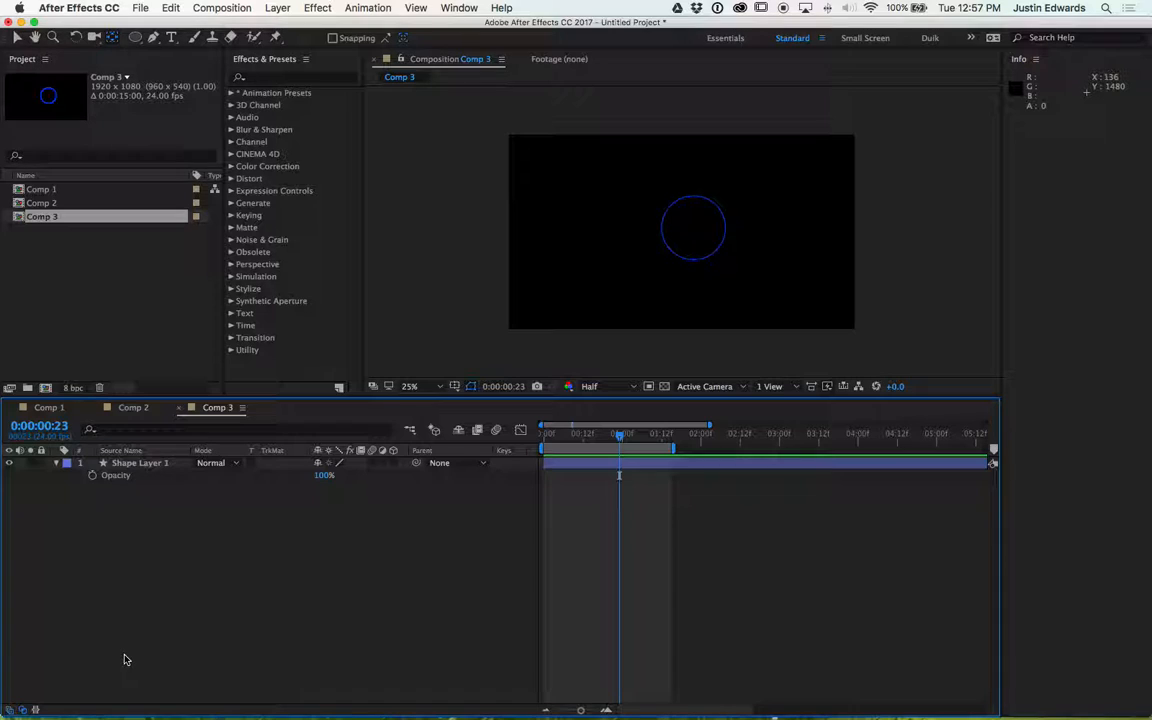
{"action": "left_click", "coordinate": [57, 465]}
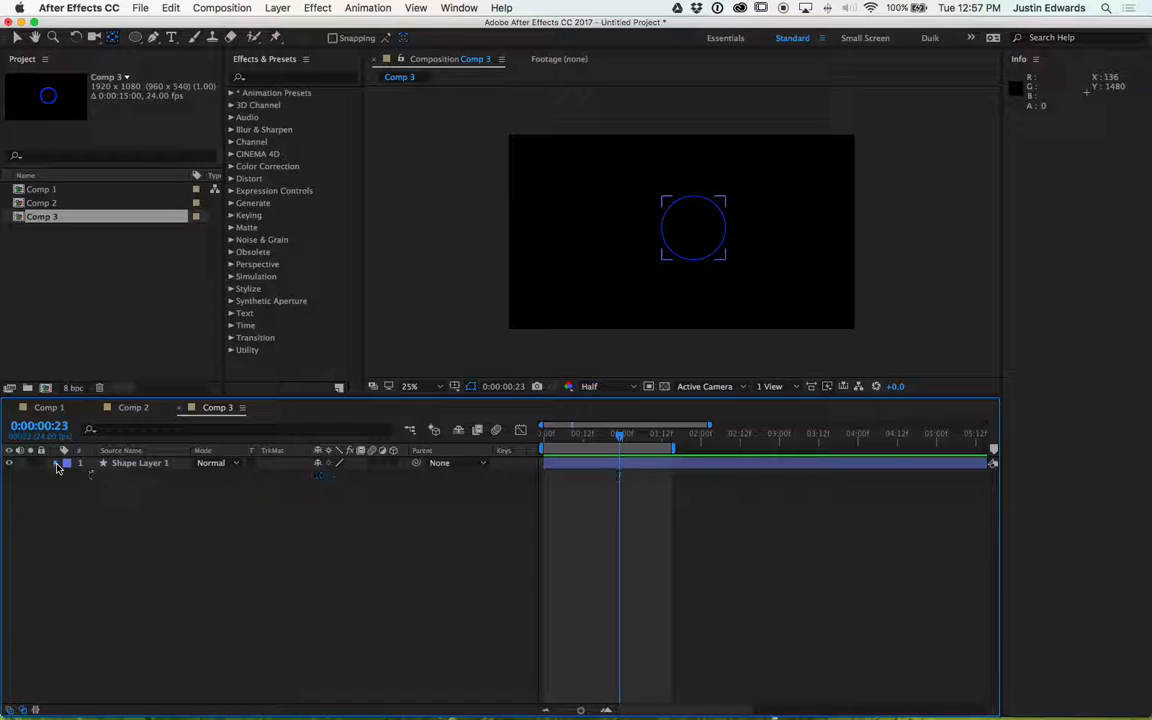
{"action": "left_click", "coordinate": [57, 465]}
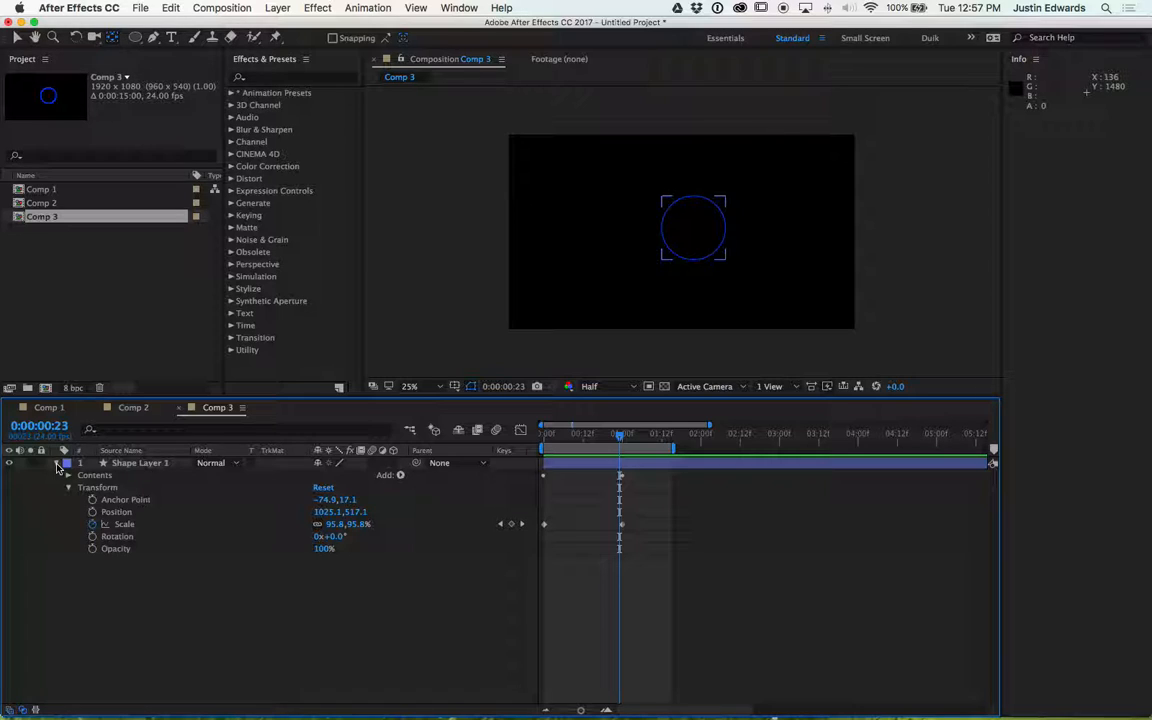
{"action": "left_click", "coordinate": [604, 438]}
{"action": "left_click_drag", "start_coordinate": [604, 438], "coordinate": [547, 441]}
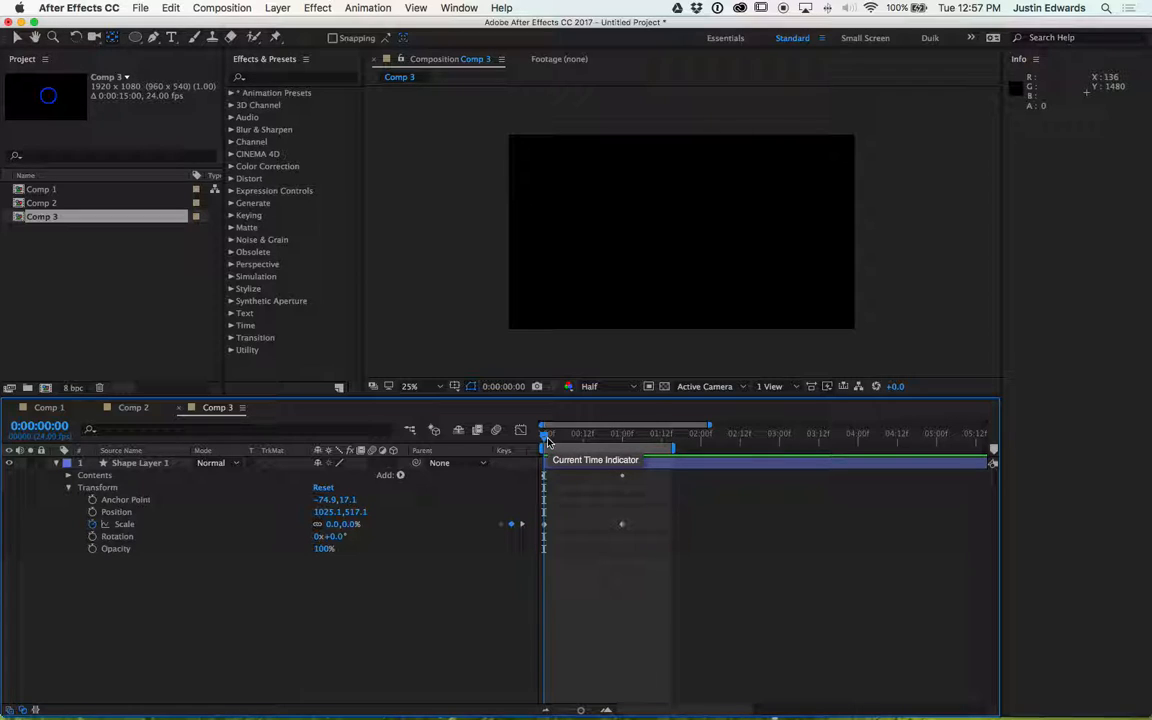
{"action": "left_click_drag", "start_coordinate": [548, 441], "coordinate": [601, 437]}
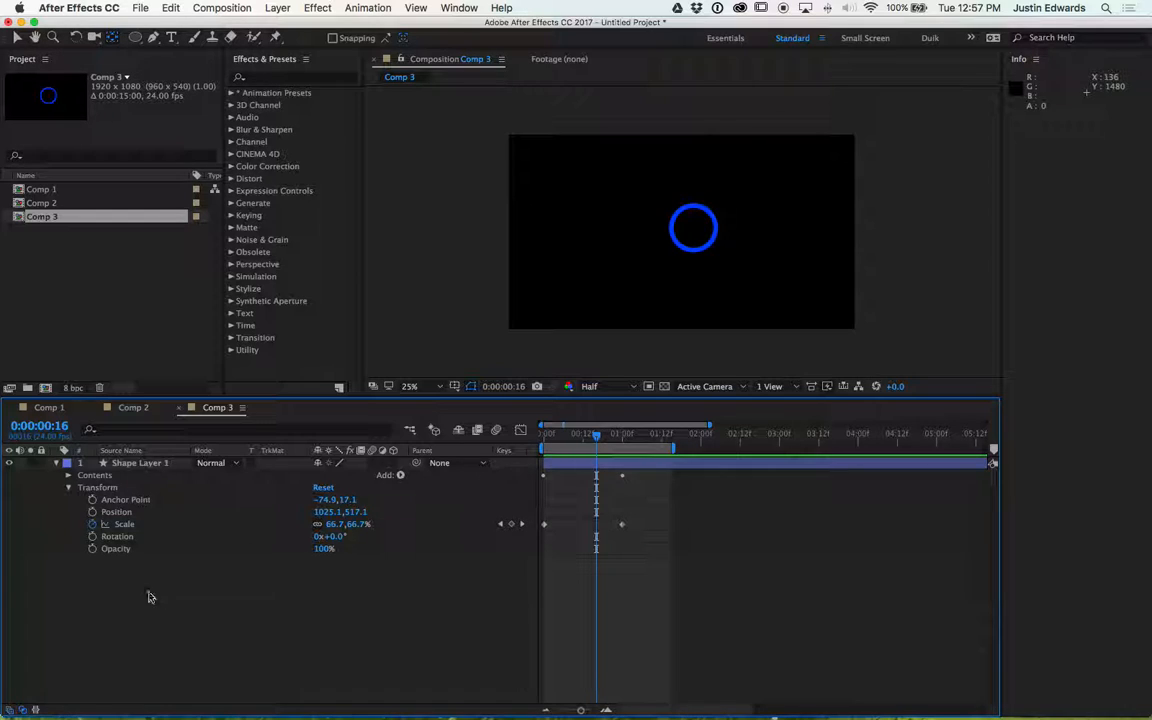
{"action": "left_click", "coordinate": [92, 549]}
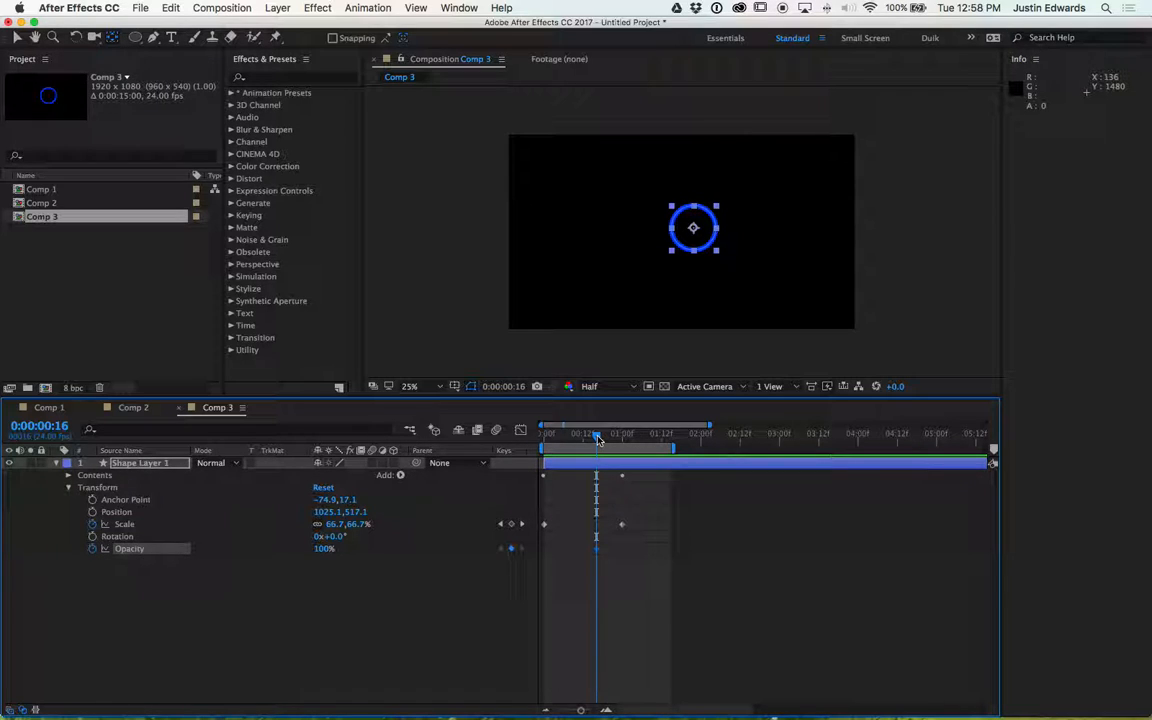
- Jump to the 1 second keyframe and set Opacity to 0%
{"action": "key", "text": "k"}
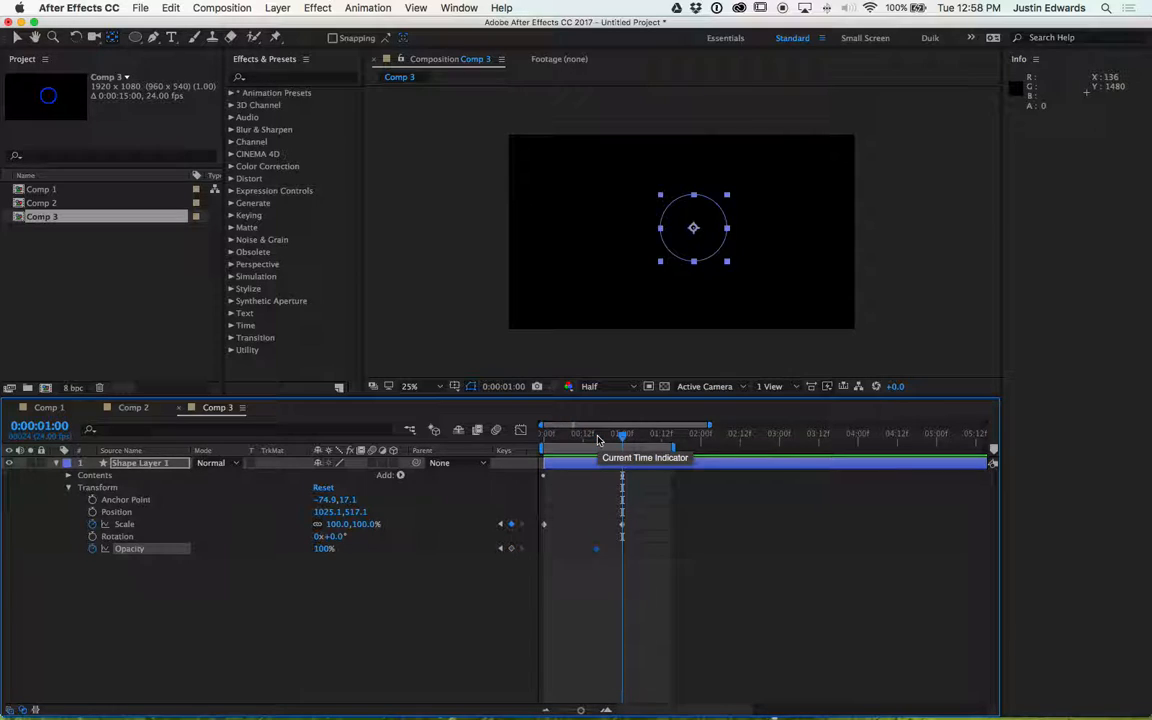
{"action": "left_click", "coordinate": [325, 549]}
{"action": "type", "text": "0"}
{"action": "key", "text": "Return"}
- Preview the fade-out of the ring
{"action": "key", "text": "space"}
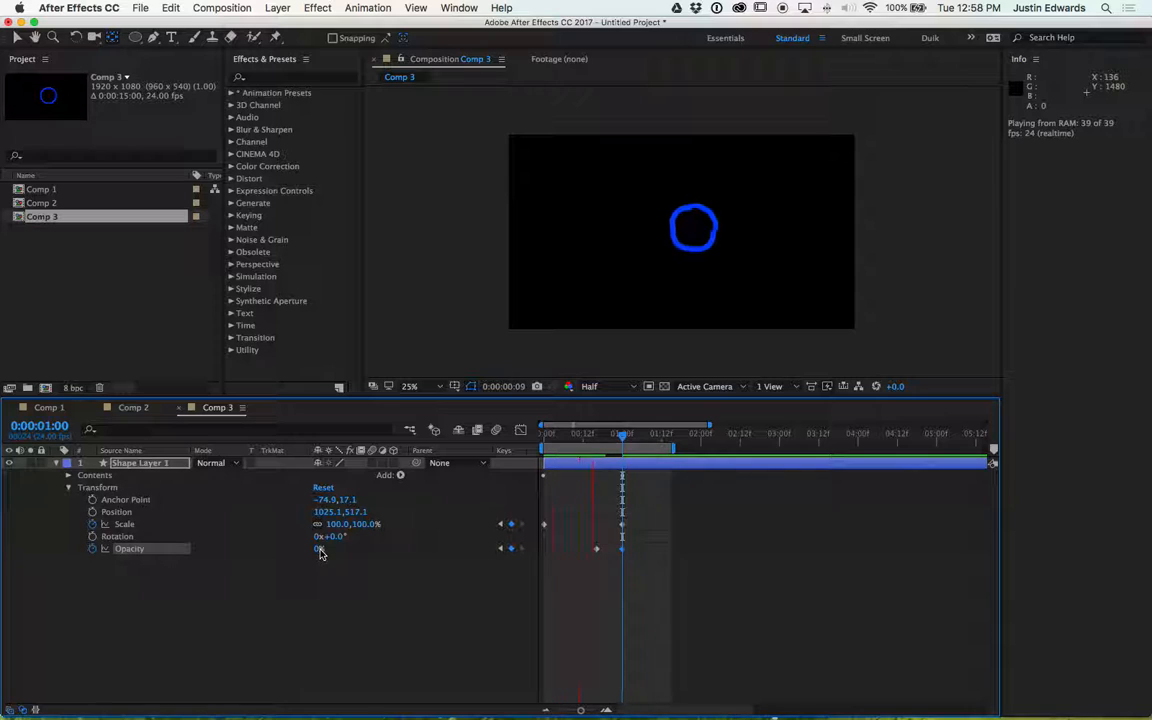
{"action": "key", "text": "space"}
{"action": "key", "text": "period"}
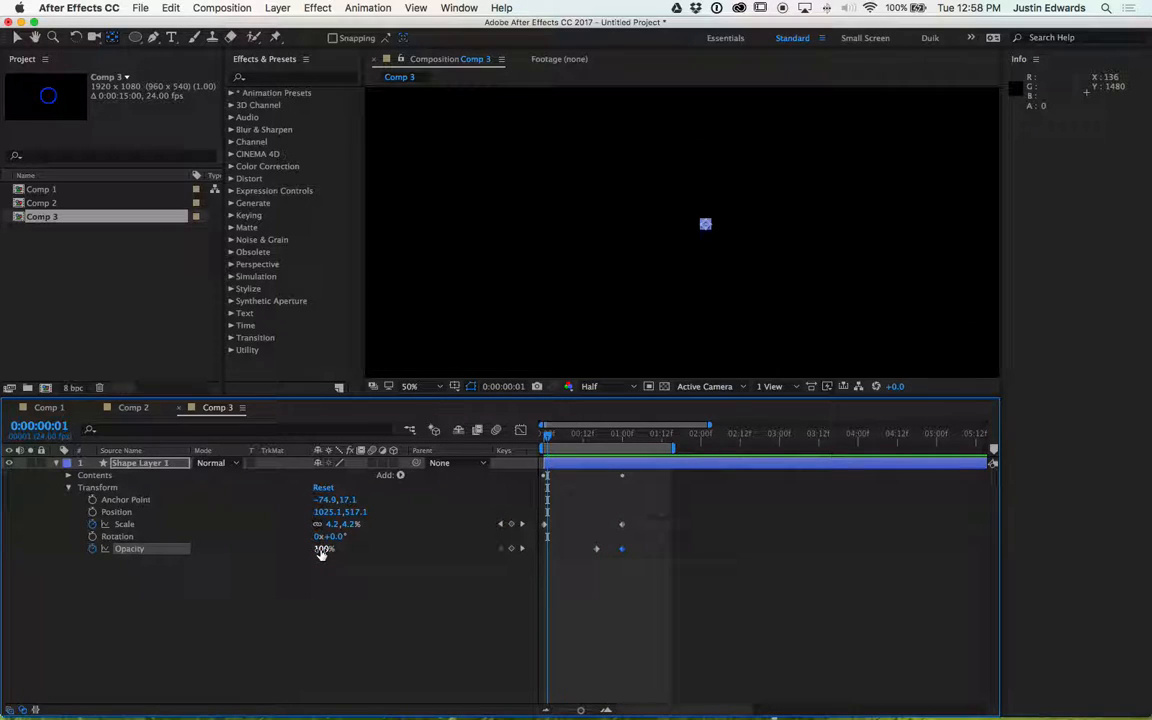
{"action": "key", "text": "space"}
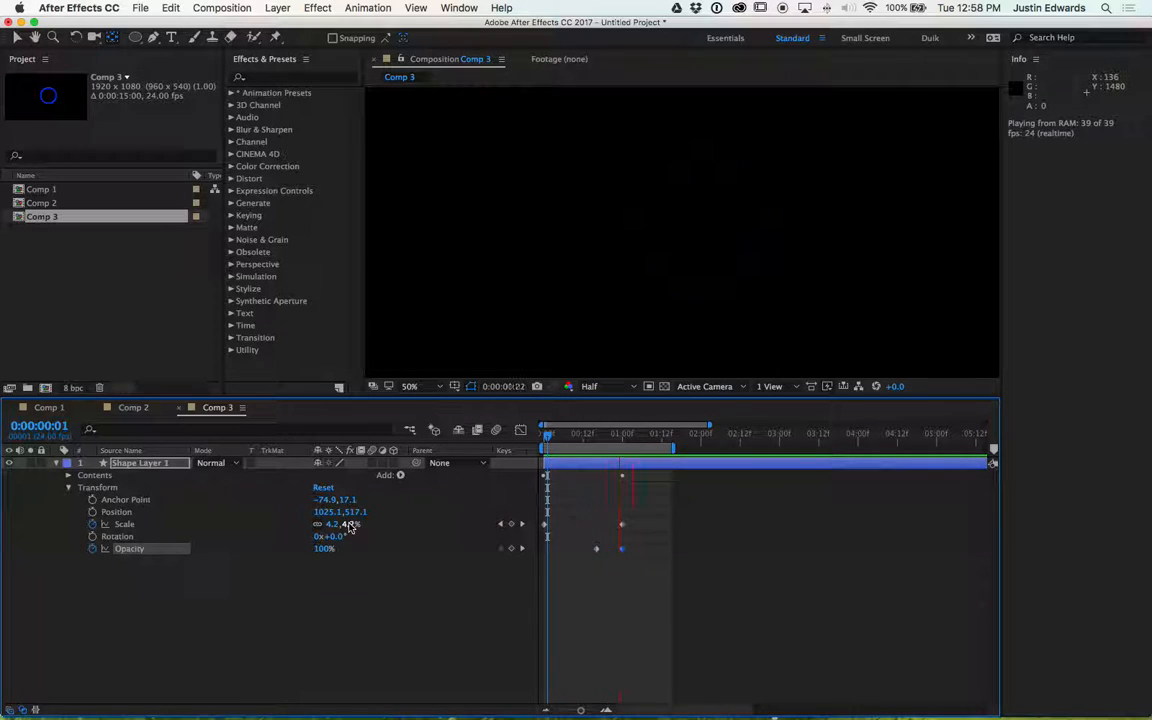
{"action": "key", "text": "space"}
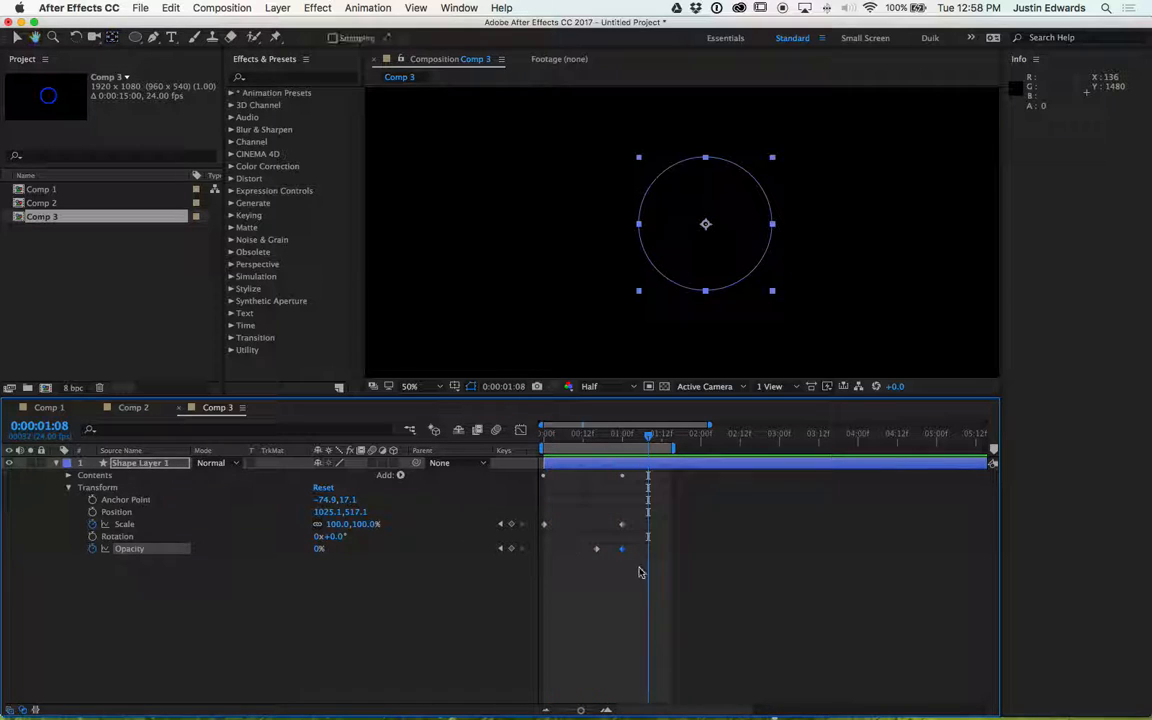
- Move the first Opacity keyframe later in time, to 0:00:00:20
{"action": "left_click", "coordinate": [596, 549]}
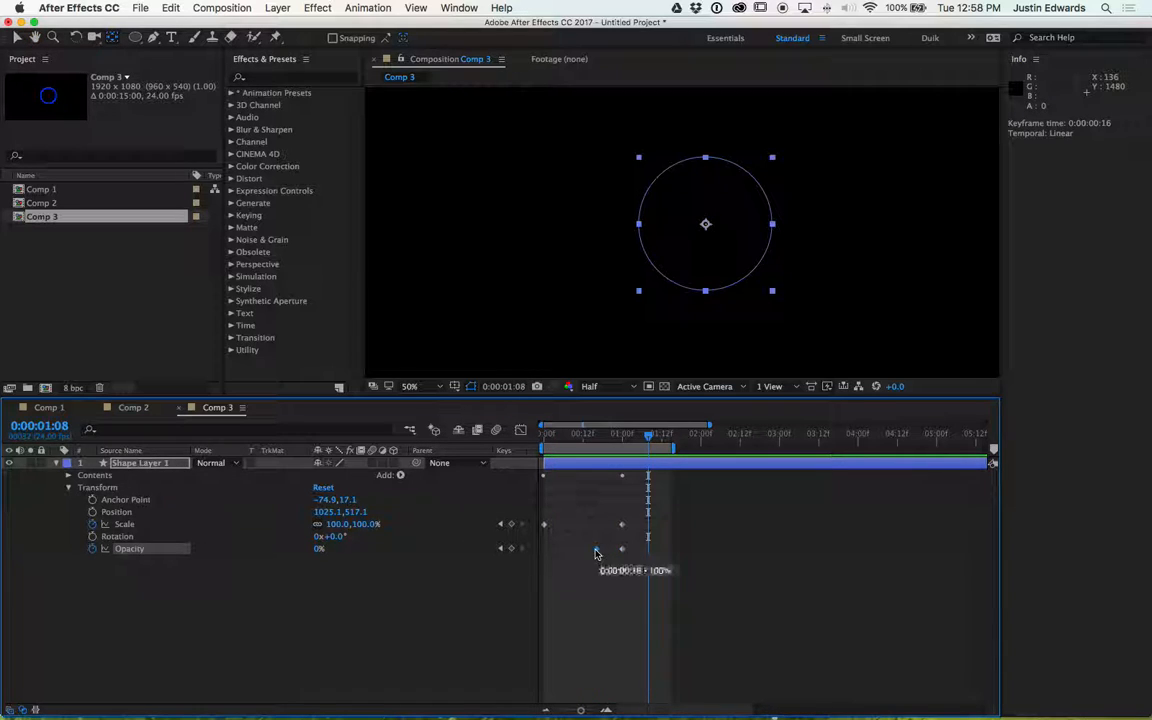
{"action": "key", "text": "="}
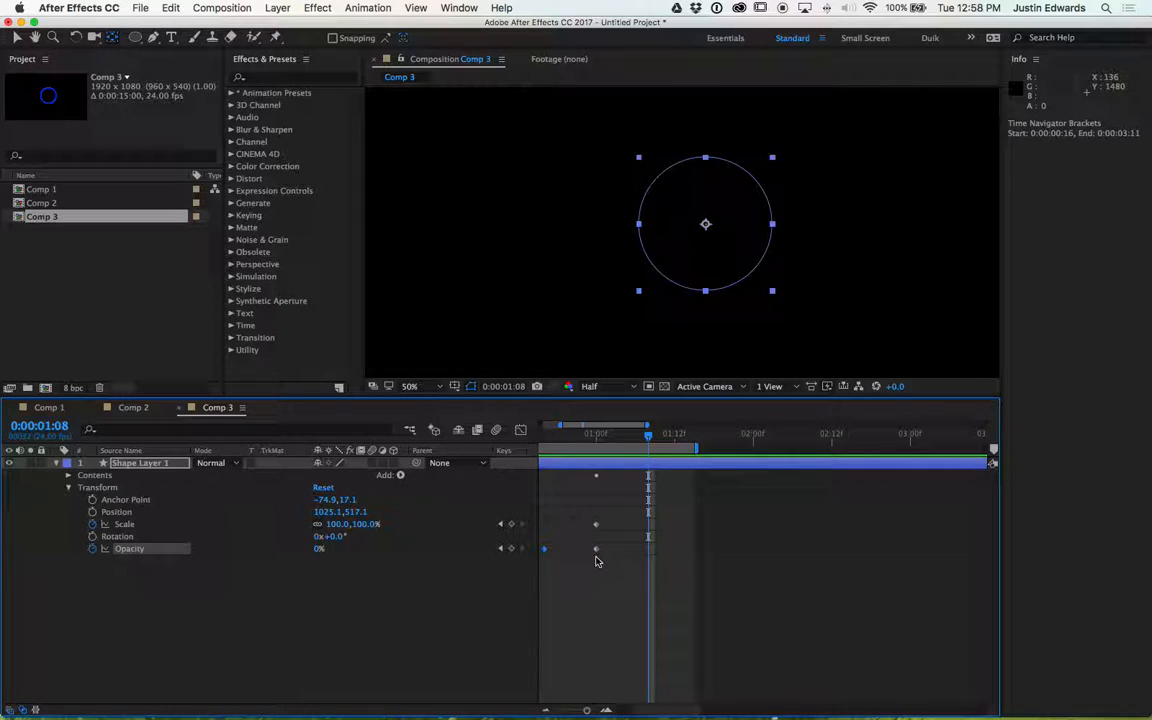
{"action": "scroll", "coordinate": [597, 559], "scroll_direction": "left", "scroll_amount": 4}
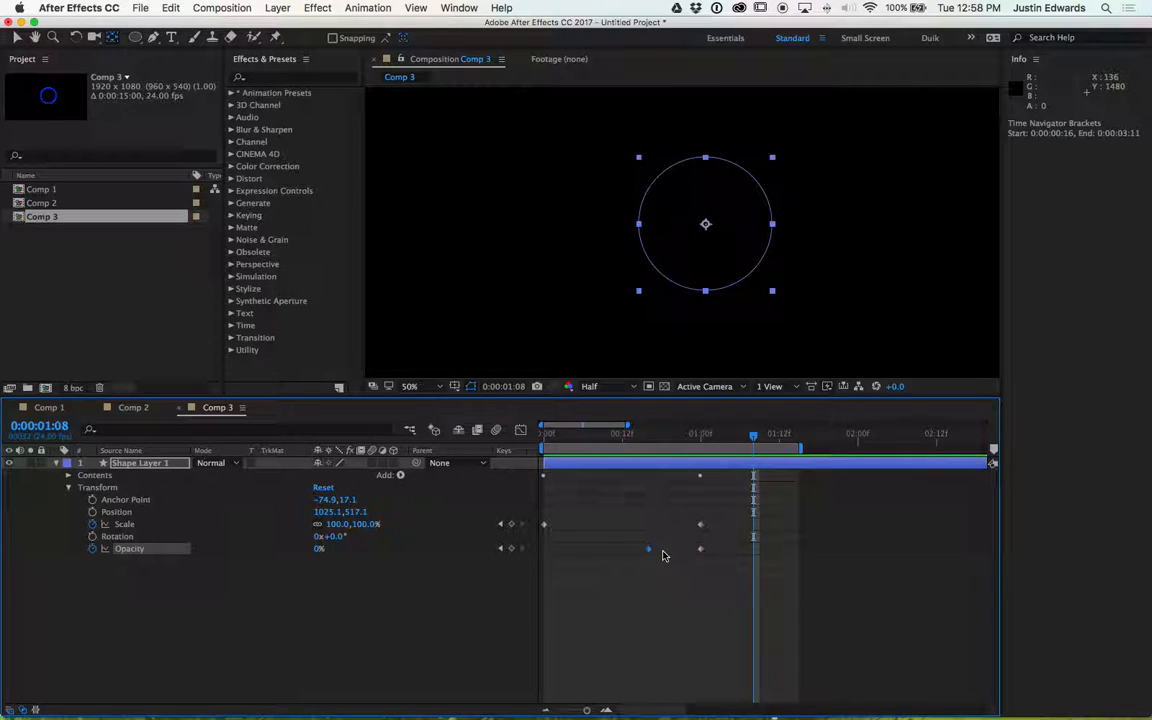
{"action": "mouse_move", "coordinate": [649, 553]}
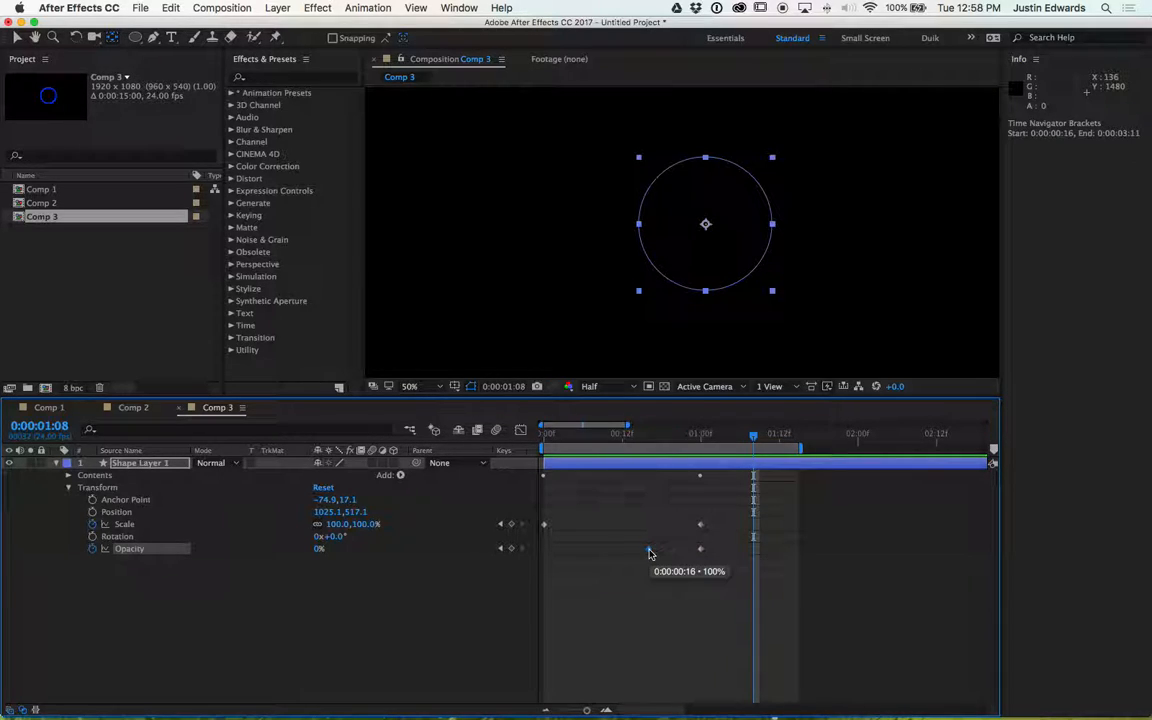
{"action": "left_click_drag", "start_coordinate": [649, 553], "coordinate": [651, 553]}
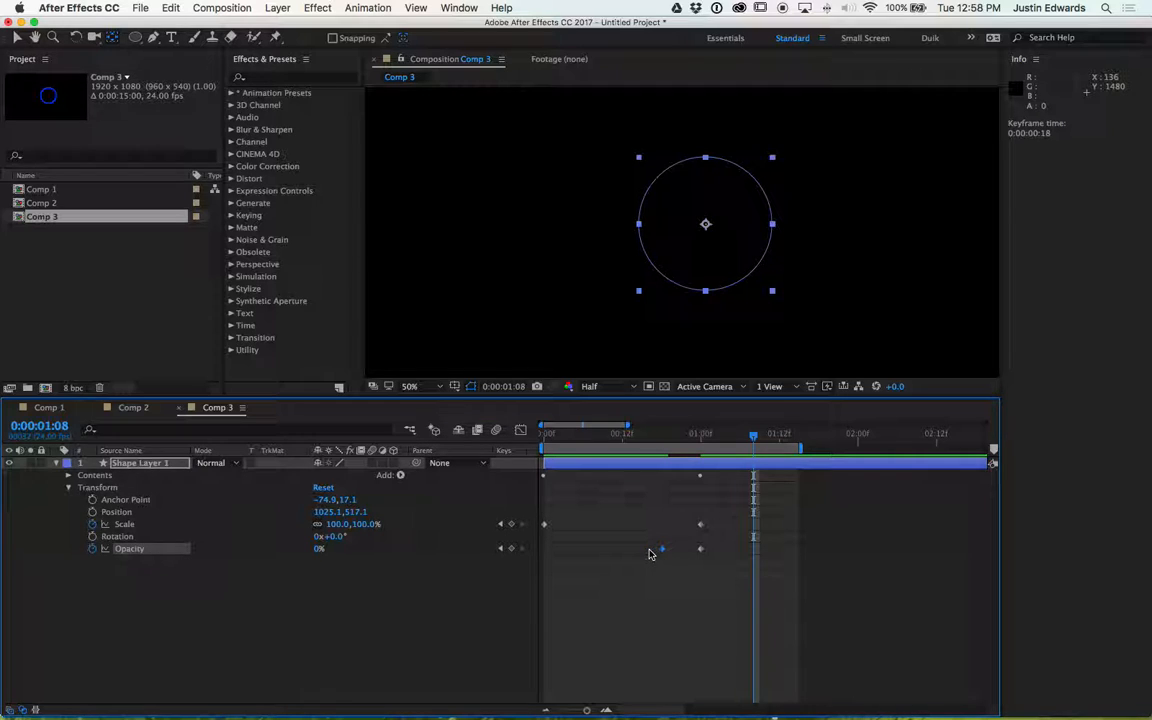
{"action": "key", "text": "space"}
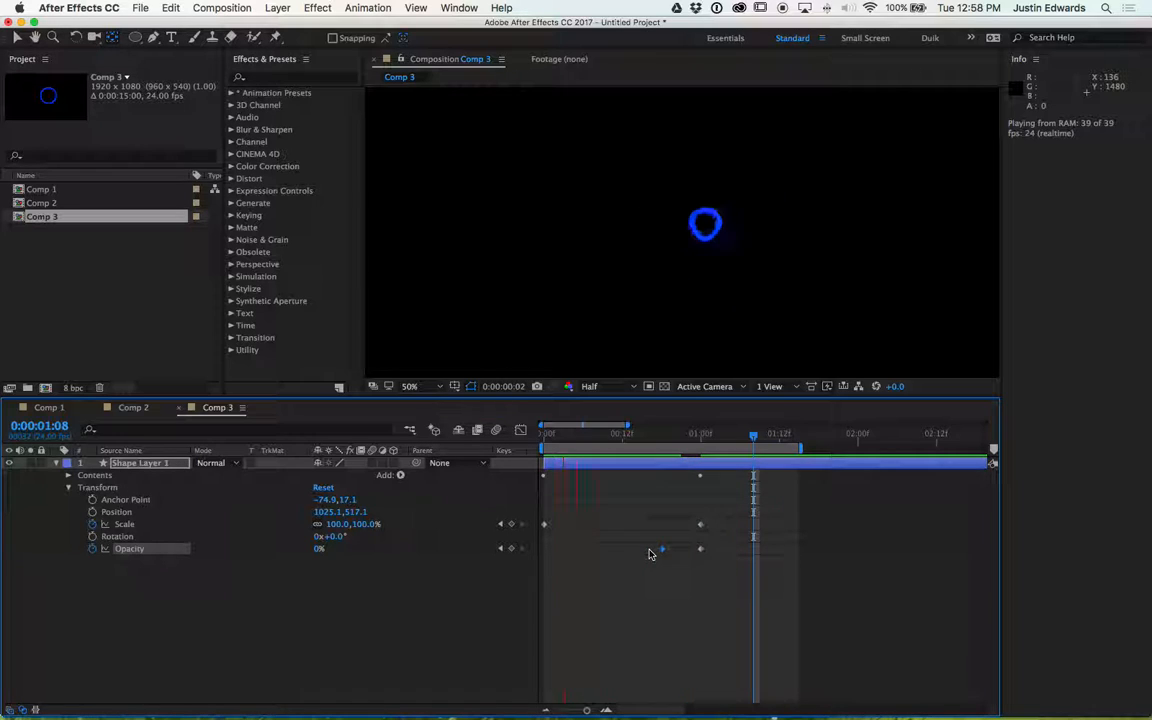
{"action": "key", "text": "space"}
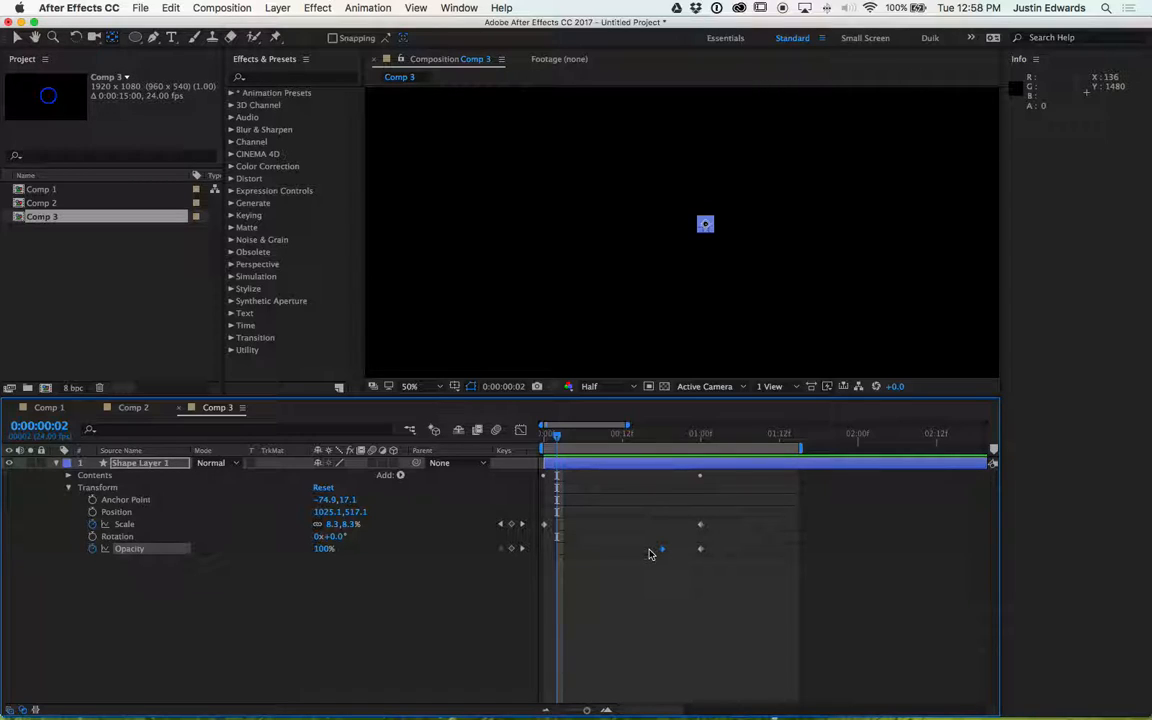
{"action": "left_click", "coordinate": [662, 549]}
{"action": "mouse_move", "coordinate": [662, 552]}
{"action": "left_mouse_down"}
{"action": "mouse_move", "coordinate": [615, 558]}
{"action": "mouse_move", "coordinate": [679, 550]}
{"action": "left_mouse_up"}
- Preview the fade and step frame by frame around the Opacity keyframes
{"action": "key", "text": "space"}
{"action": "key", "text": "space"}
{"action": "key", "text": "space"}
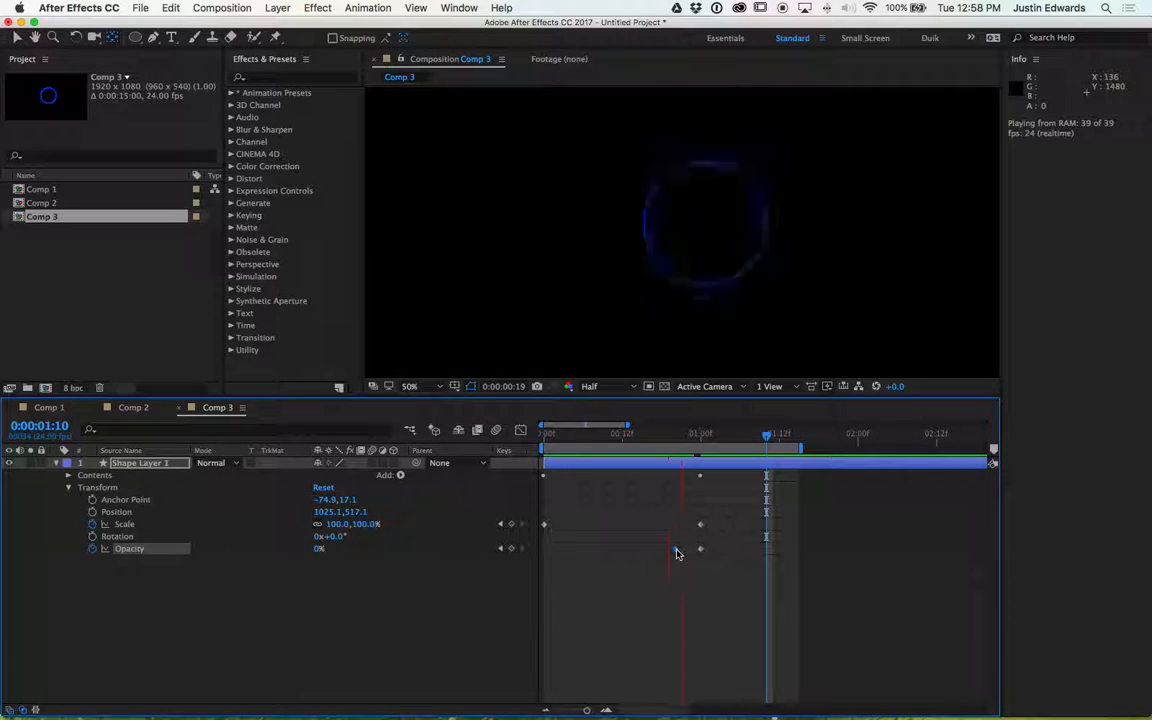
{"action": "key", "text": "space"}
{"action": "left_click", "coordinate": [696, 438]}
{"action": "key", "text": "super+Right"}
{"action": "key", "text": "super+Left"}
{"action": "key", "text": "super+Left"}
{"action": "key", "text": "super+Left"}
{"action": "key", "text": "super+Left"}
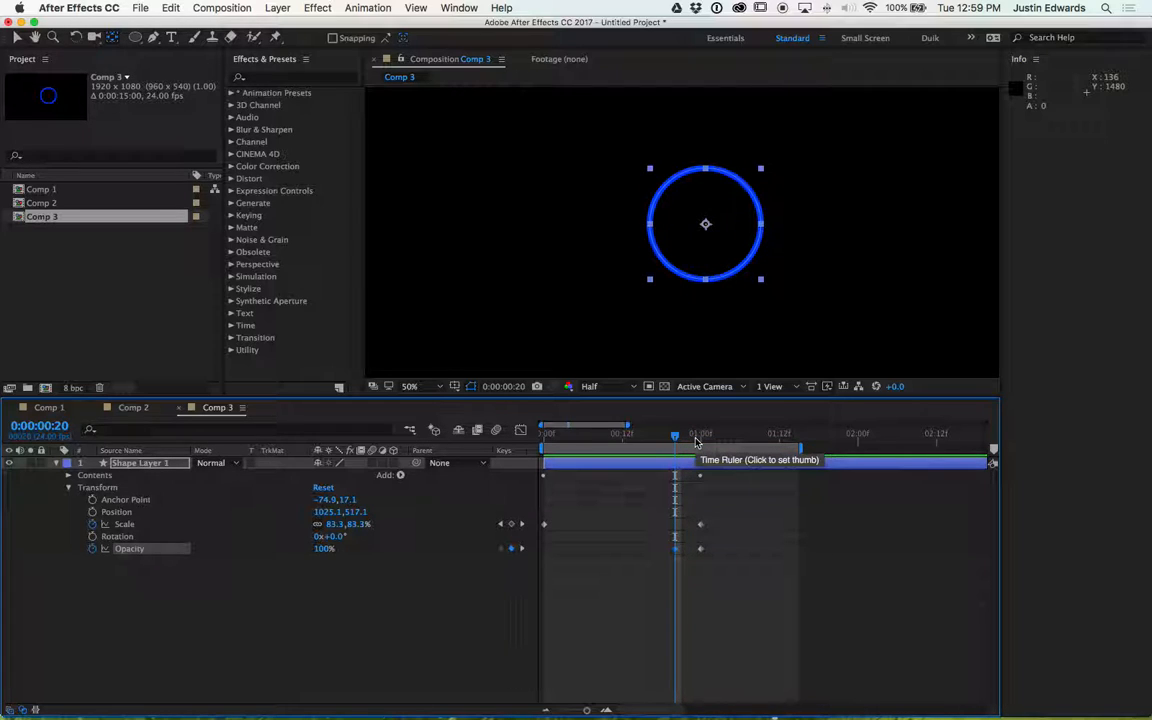
{"action": "key", "text": "space"}
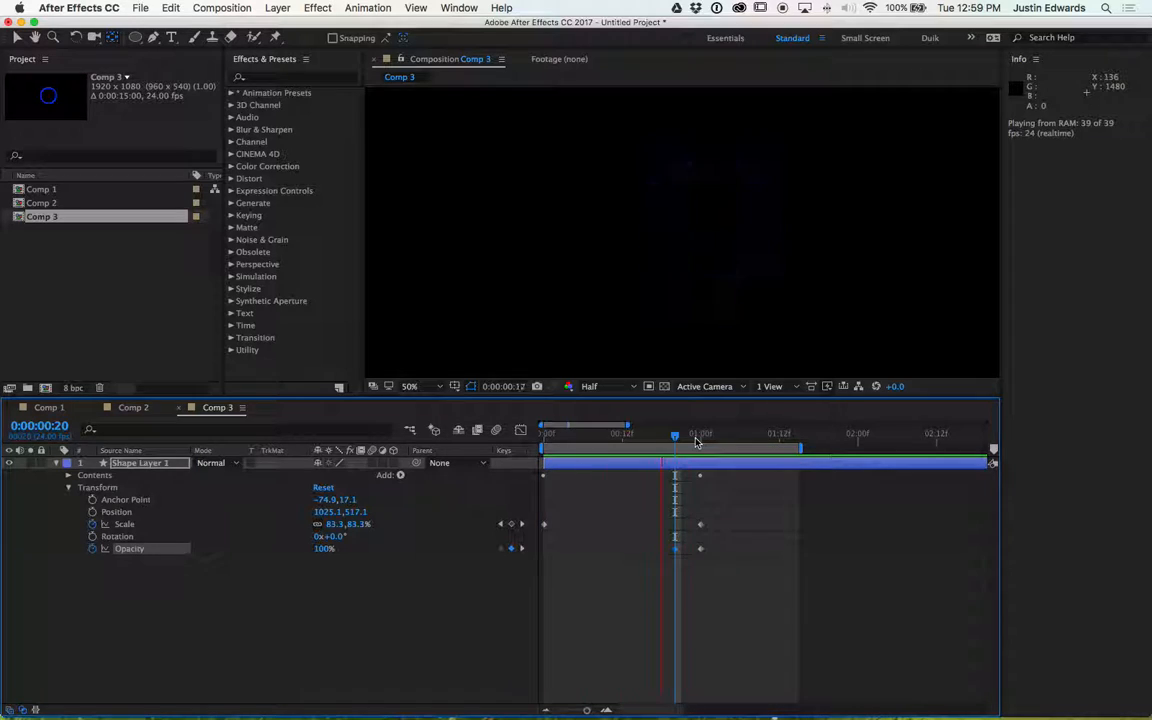
{"action": "key", "text": "comma"}
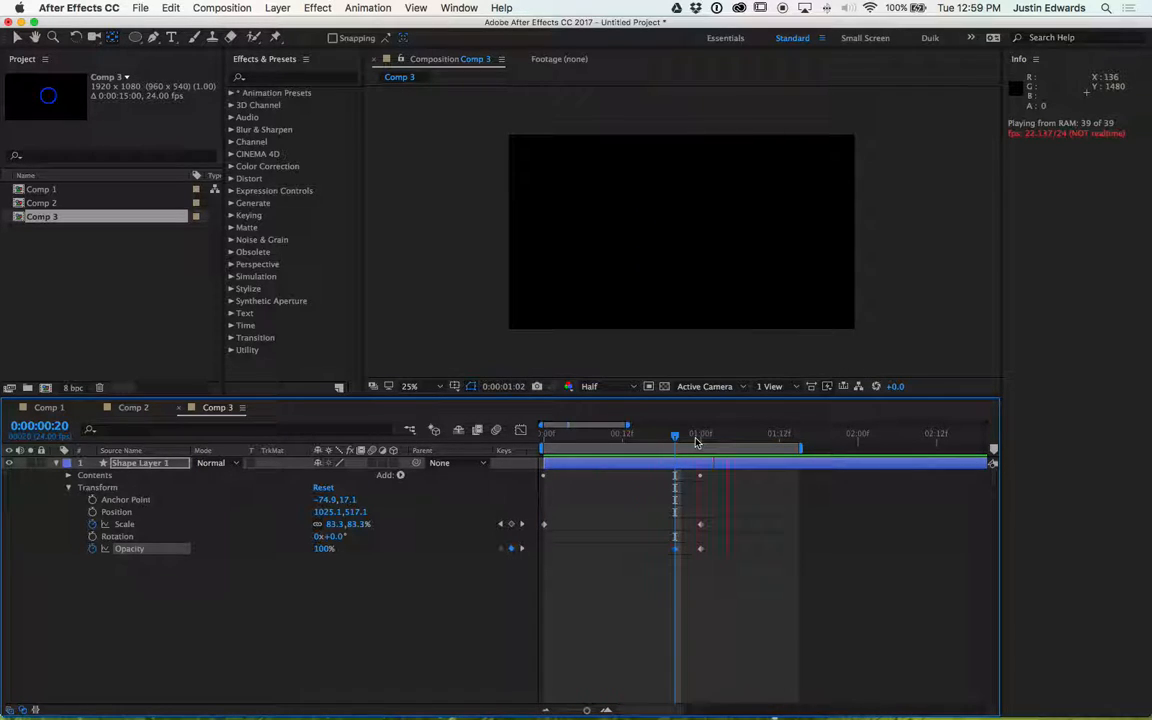
{"action": "left_click", "coordinate": [127, 558]}
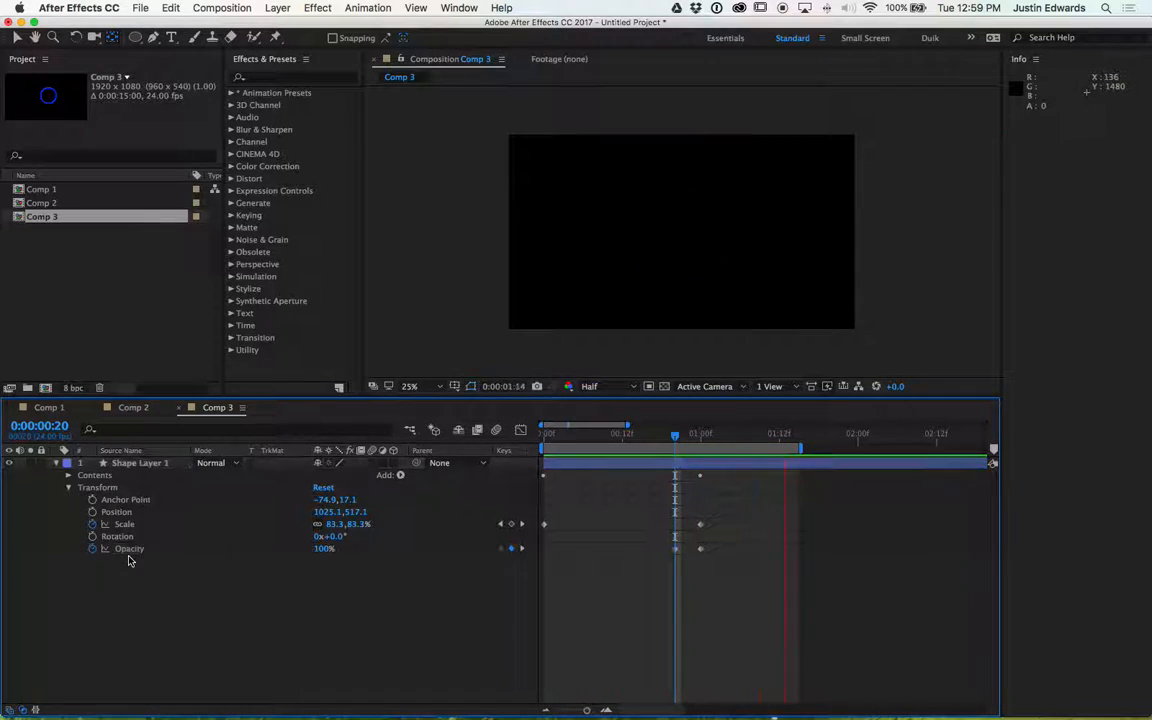
- Move the ring to the upper-left area of the composition with the Selection tool
{"action": "left_click", "coordinate": [18, 37]}
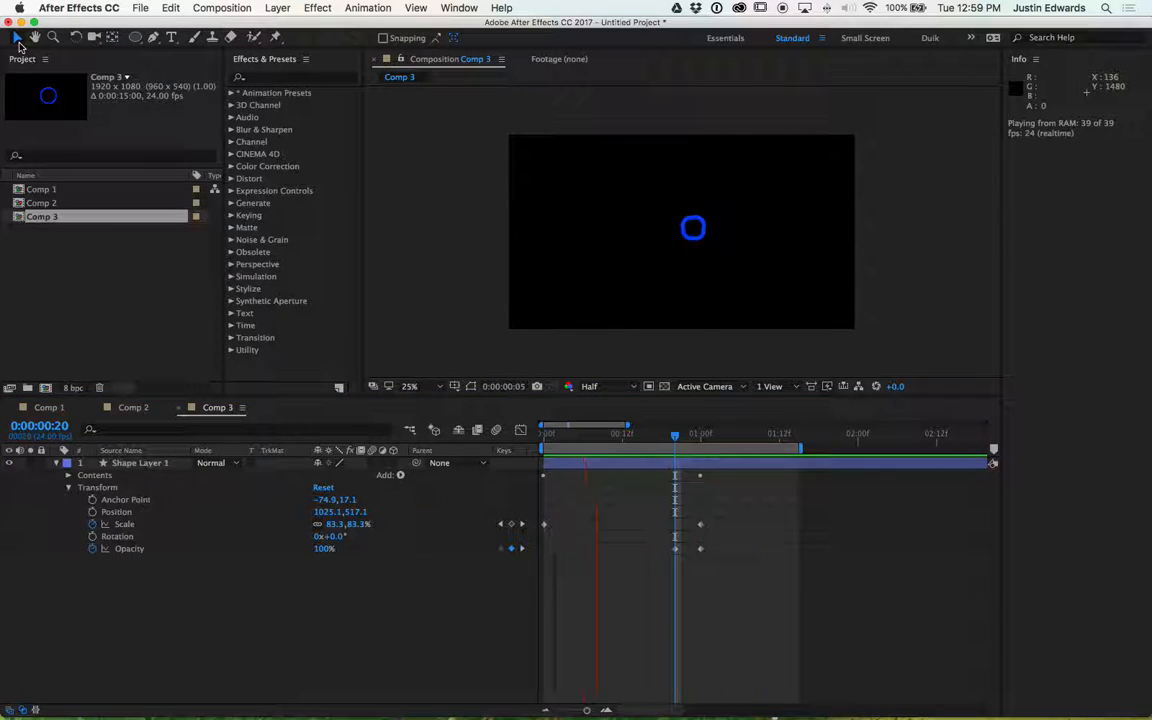
{"action": "left_click", "coordinate": [676, 222]}
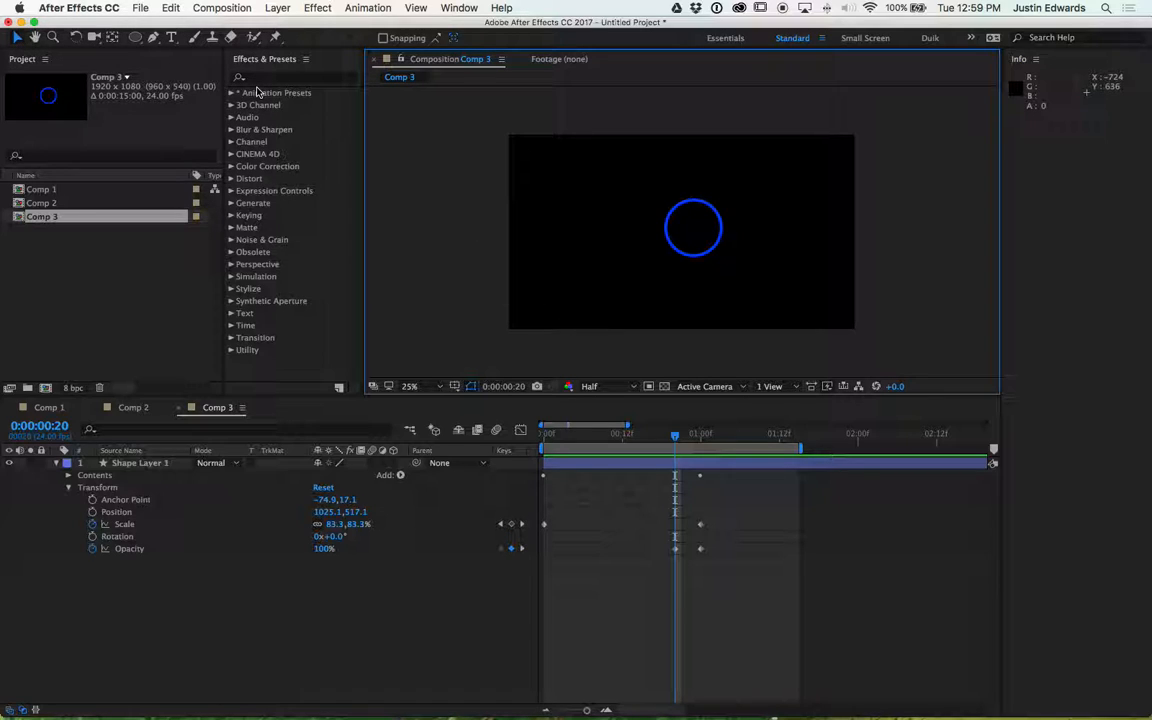
{"action": "left_click", "coordinate": [694, 226]}
{"action": "left_click_drag", "start_coordinate": [692, 228], "coordinate": [587, 200]}
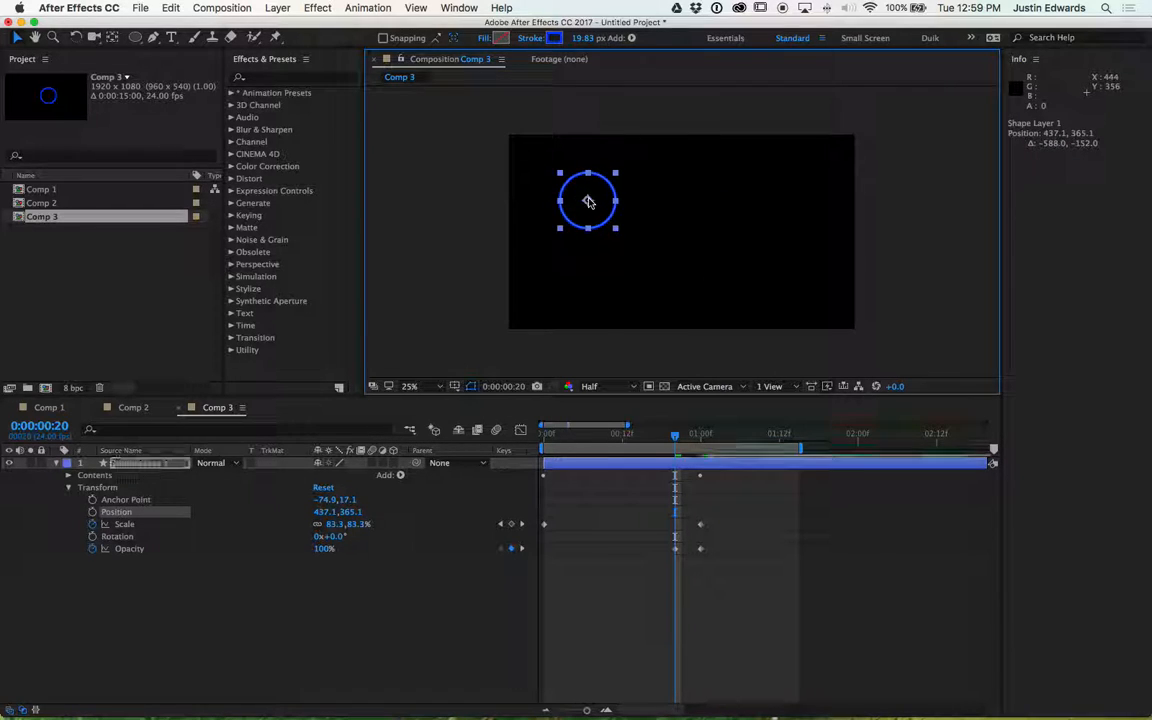
- Duplicate the shape layer and move the copy down and to the right of the original ring
{"action": "left_click", "coordinate": [158, 465]}
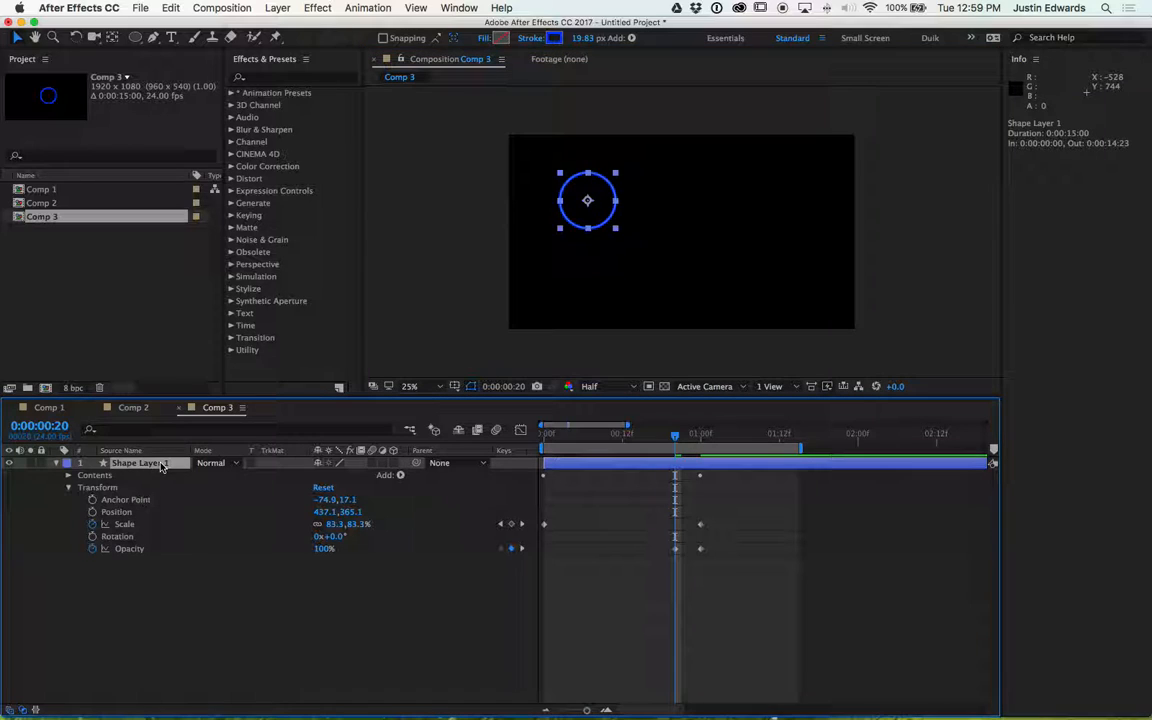
{"action": "left_click", "coordinate": [56, 464]}
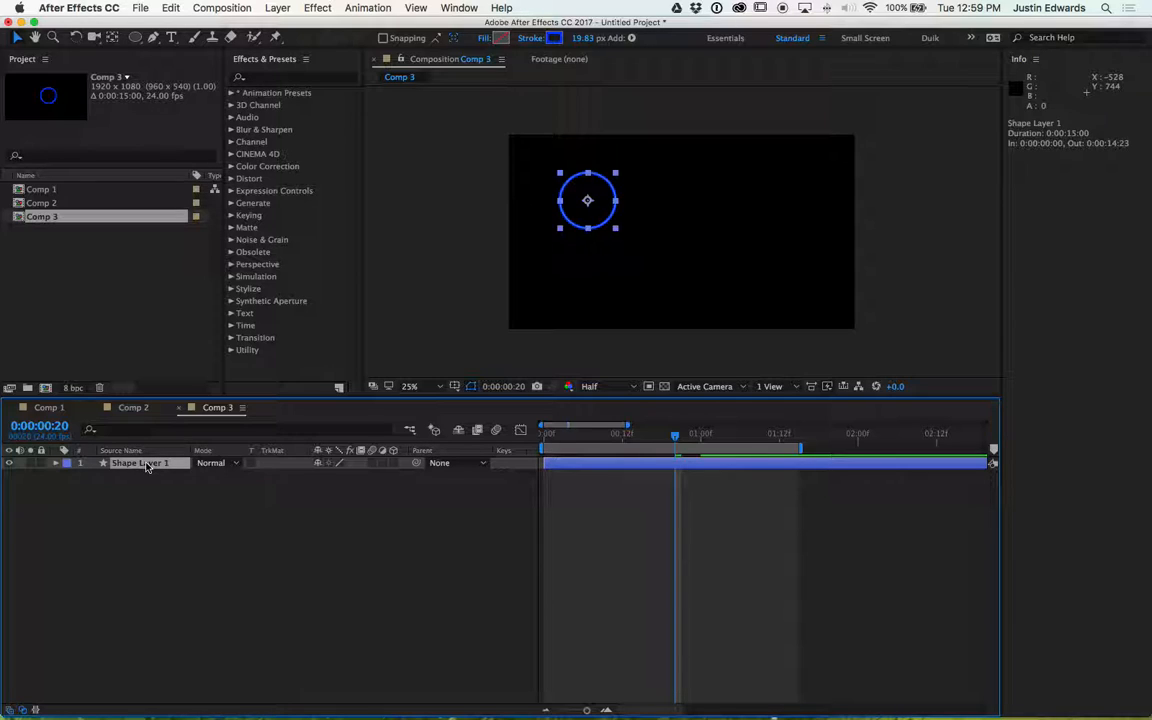
{"action": "key", "text": "super+d"}
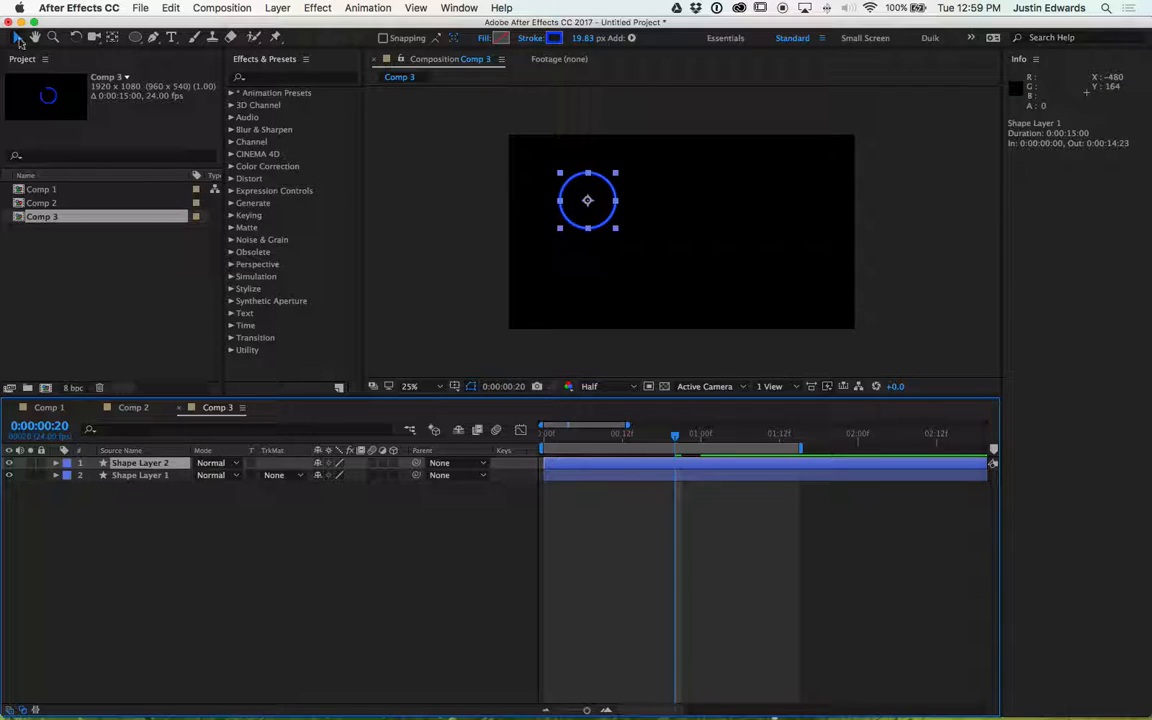
{"action": "left_click_drag", "start_coordinate": [581, 229], "coordinate": [658, 238]}
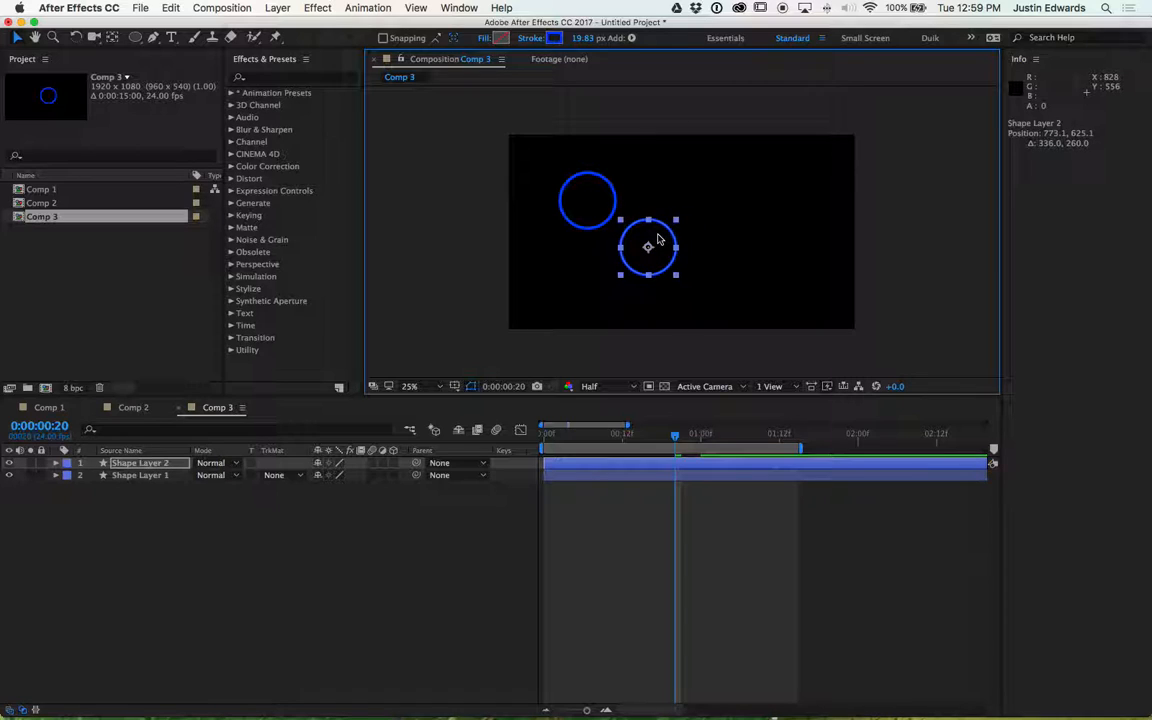
- Change the copied ring's stroke colour to red and duplicate that layer again
{"action": "left_click", "coordinate": [557, 38]}
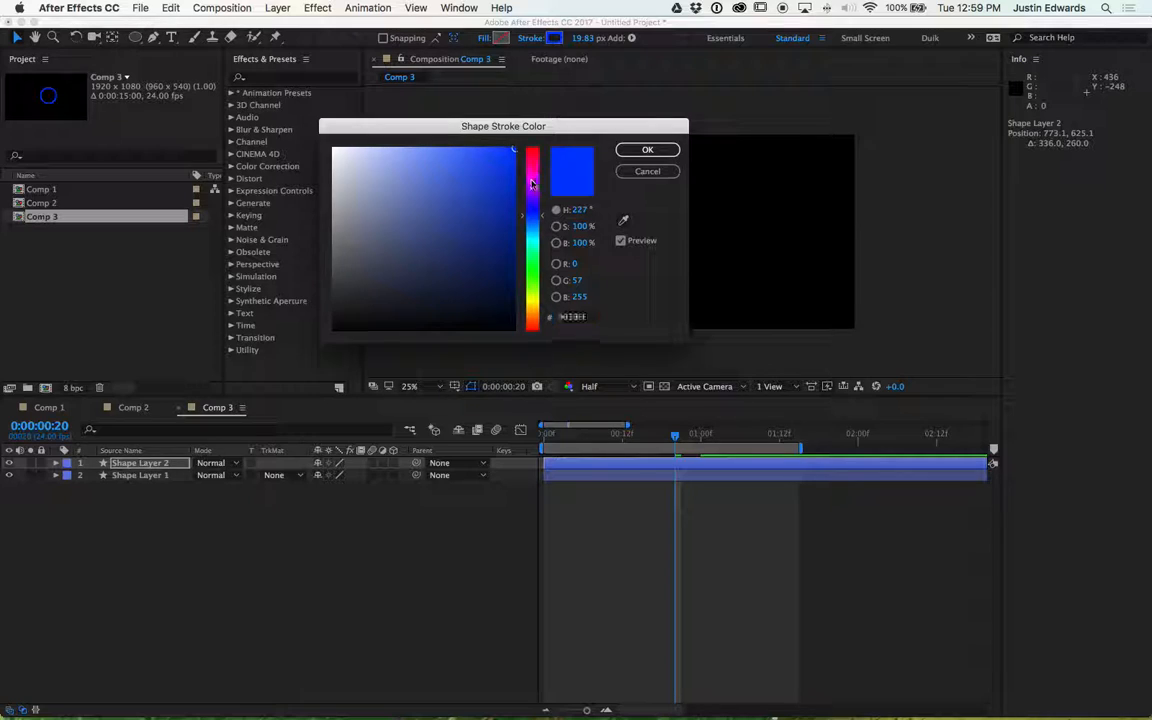
{"action": "left_click", "coordinate": [532, 147]}
{"action": "left_click", "coordinate": [647, 149]}
{"action": "left_click", "coordinate": [152, 466]}
{"action": "key", "text": "ctrl+d"}
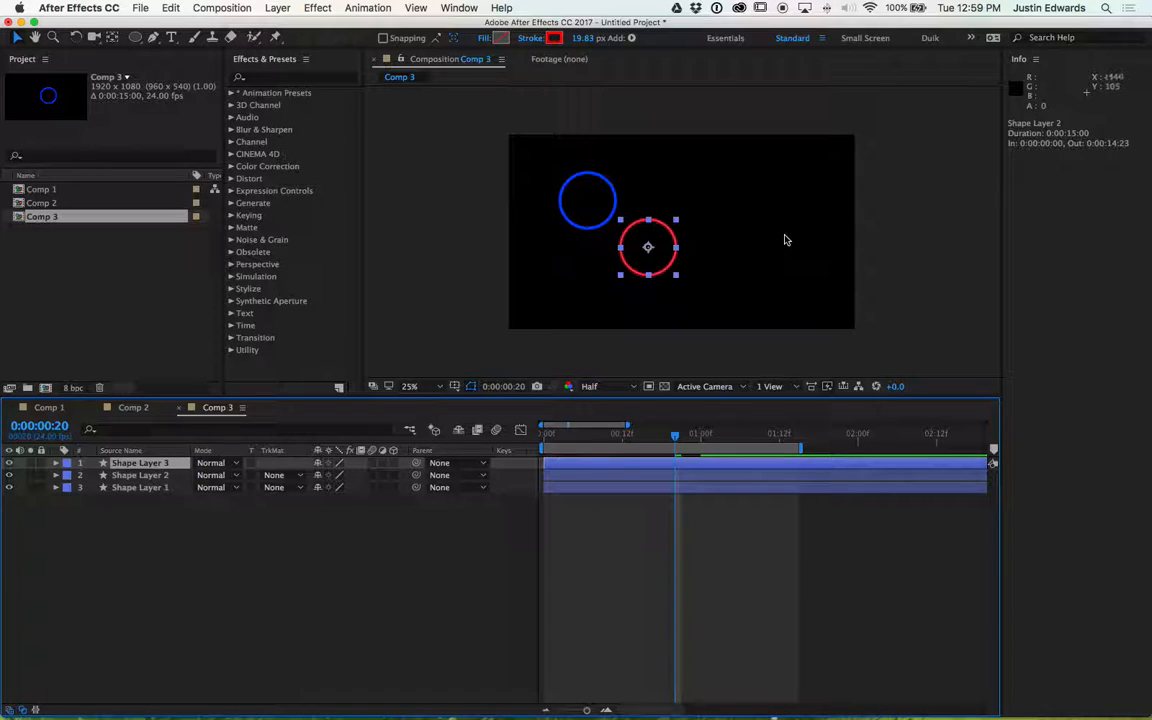
- Move the duplicated ring above and to the right of the red ring and set its stroke colour to green
{"action": "mouse_move", "coordinate": [656, 243]}
{"action": "left_mouse_down"}
{"action": "mouse_move", "coordinate": [688, 190]}
{"action": "mouse_move", "coordinate": [713, 195]}
{"action": "left_mouse_up"}
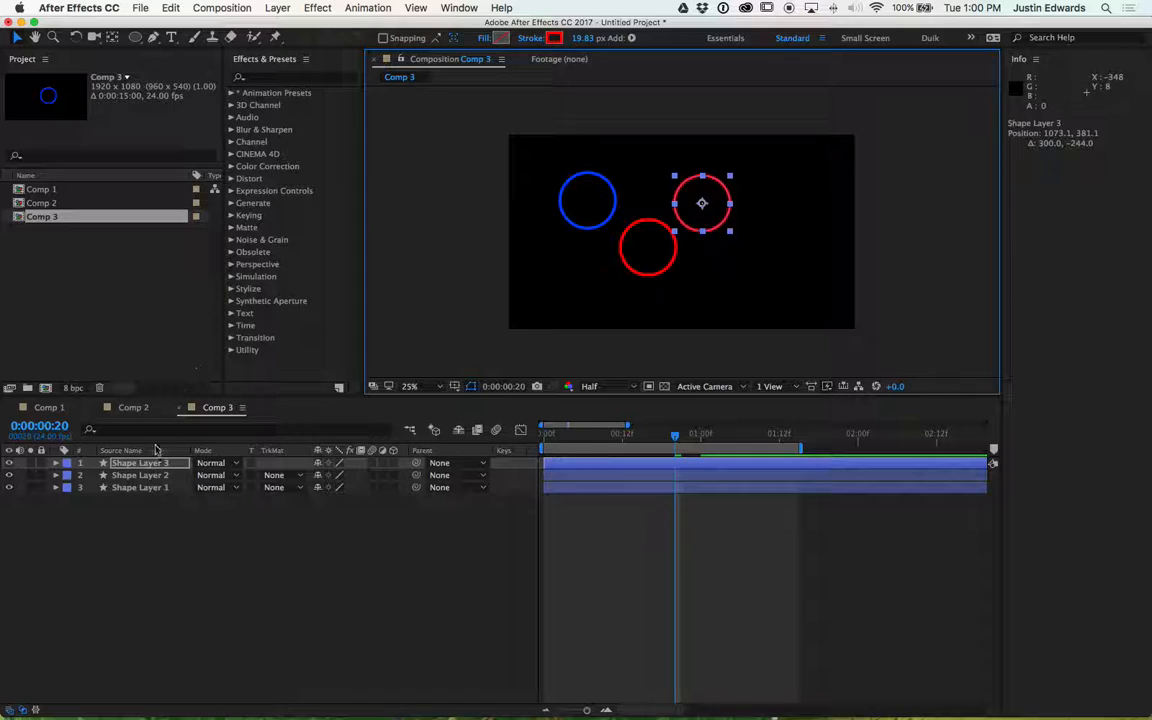
{"action": "left_click", "coordinate": [142, 477]}
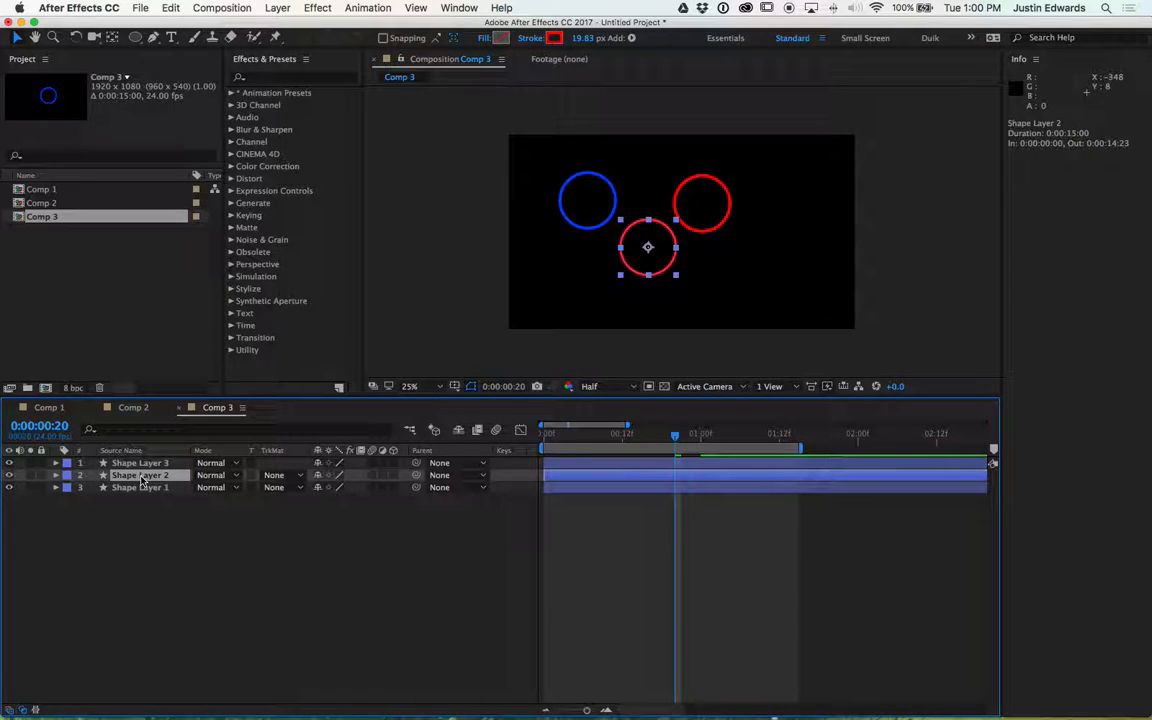
{"action": "left_click", "coordinate": [714, 189]}
{"action": "left_click", "coordinate": [553, 38]}
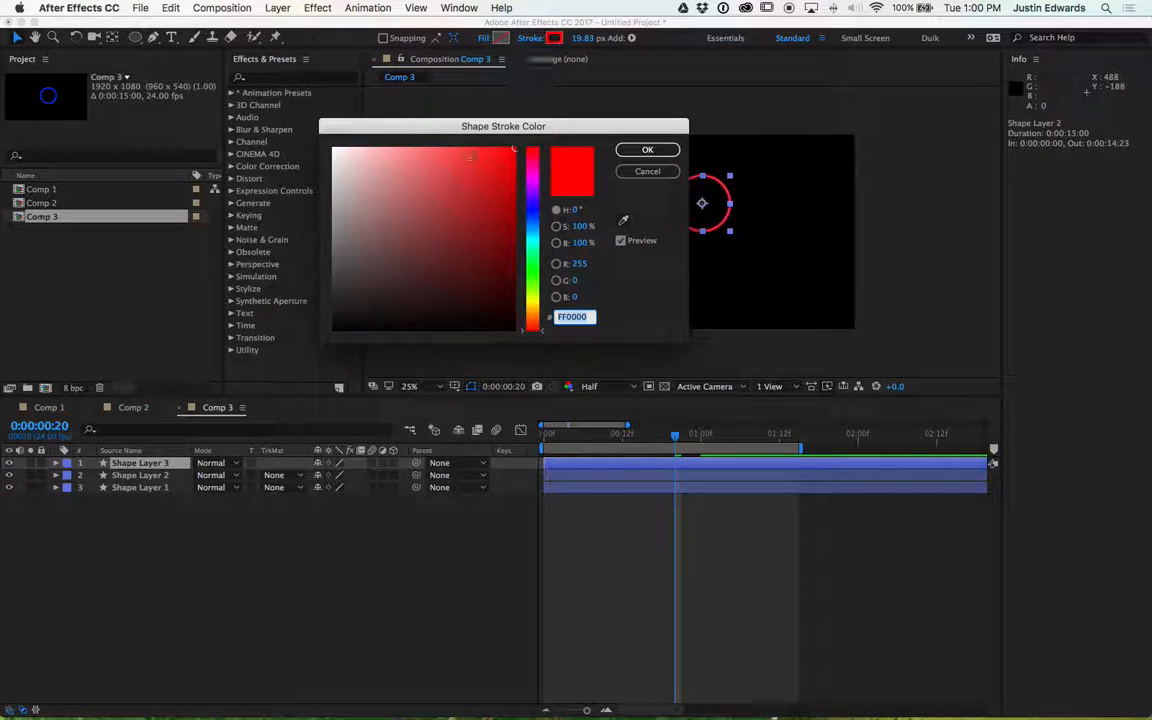
{"action": "left_click", "coordinate": [528, 275]}
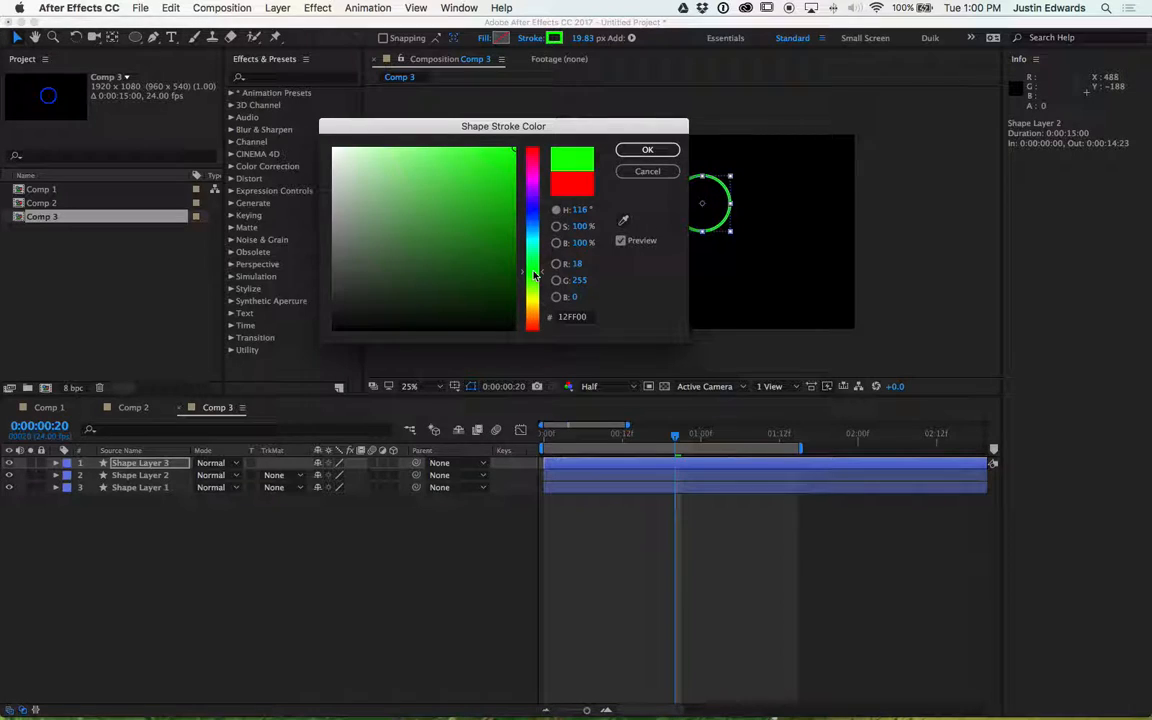
{"action": "left_click", "coordinate": [647, 149]}
- Duplicate the green ring, move the copy below and right of it, and set the copy's stroke colour to yellow
{"action": "mouse_move", "coordinate": [712, 204]}
{"action": "left_mouse_down"}
{"action": "mouse_move", "coordinate": [758, 247]}
{"action": "mouse_move", "coordinate": [710, 179]}
{"action": "left_mouse_up"}
{"action": "left_click", "coordinate": [131, 463]}
{"action": "key", "text": "ctrl+d"}
{"action": "left_click_drag", "start_coordinate": [715, 190], "coordinate": [761, 256]}
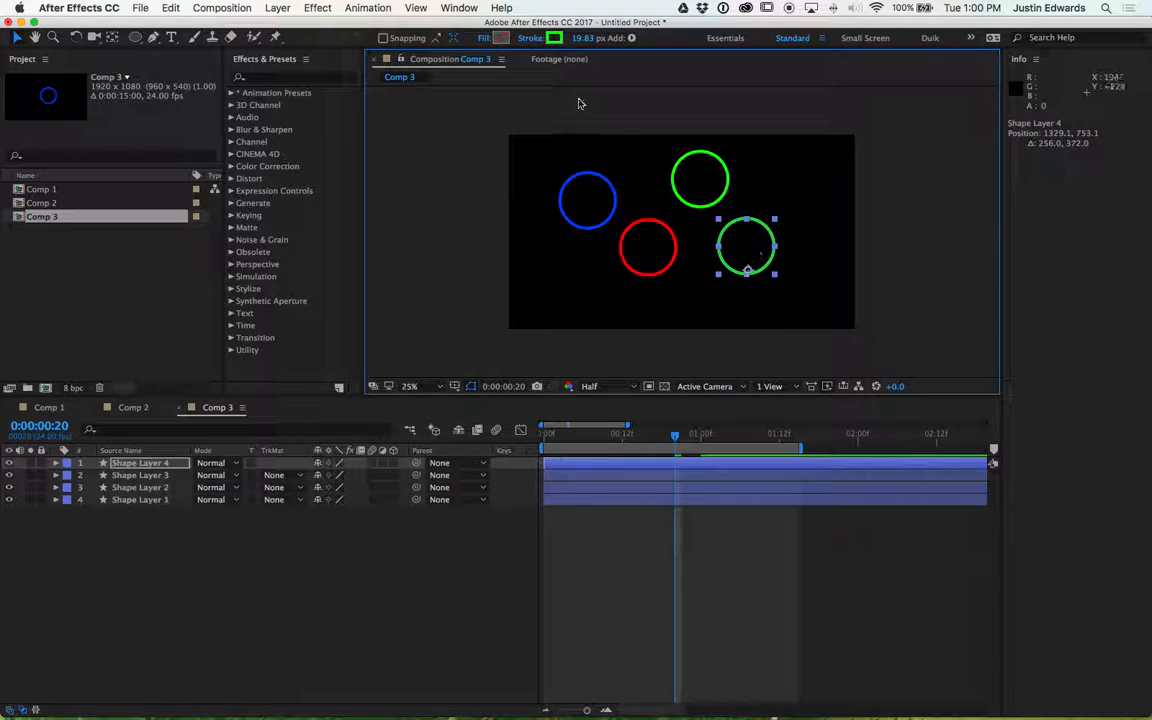
{"action": "left_click", "coordinate": [554, 38]}
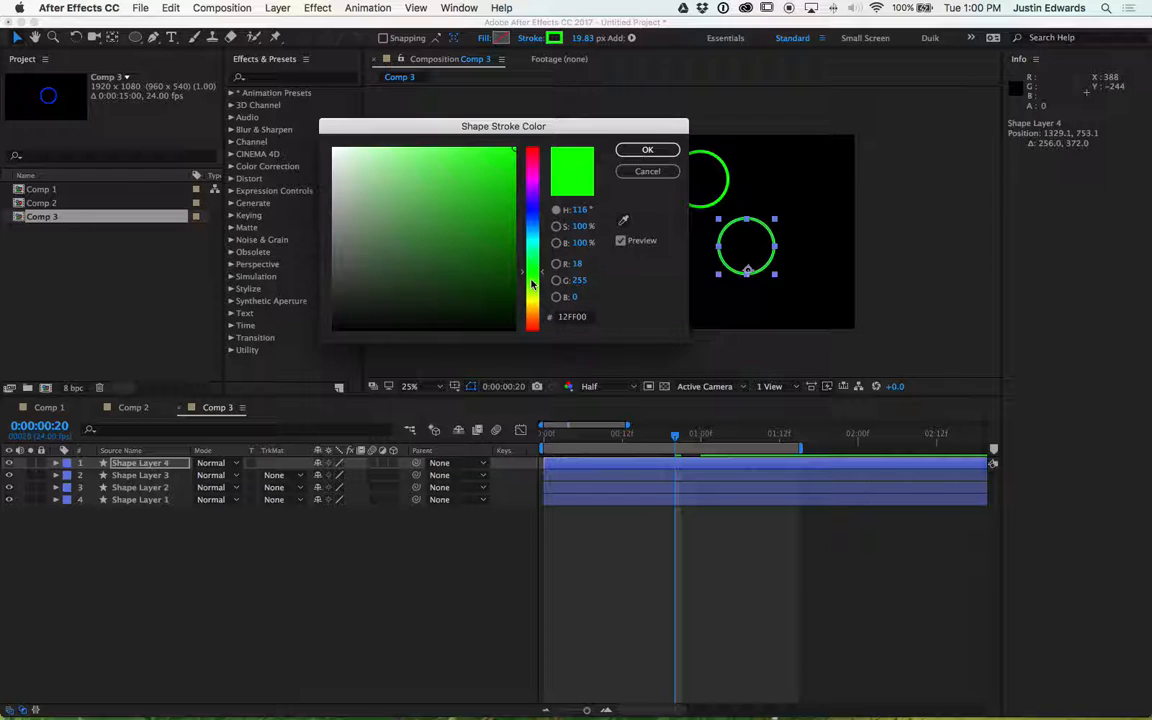
{"action": "left_click_drag", "start_coordinate": [531, 285], "coordinate": [532, 303]}
{"action": "left_click", "coordinate": [647, 150]}
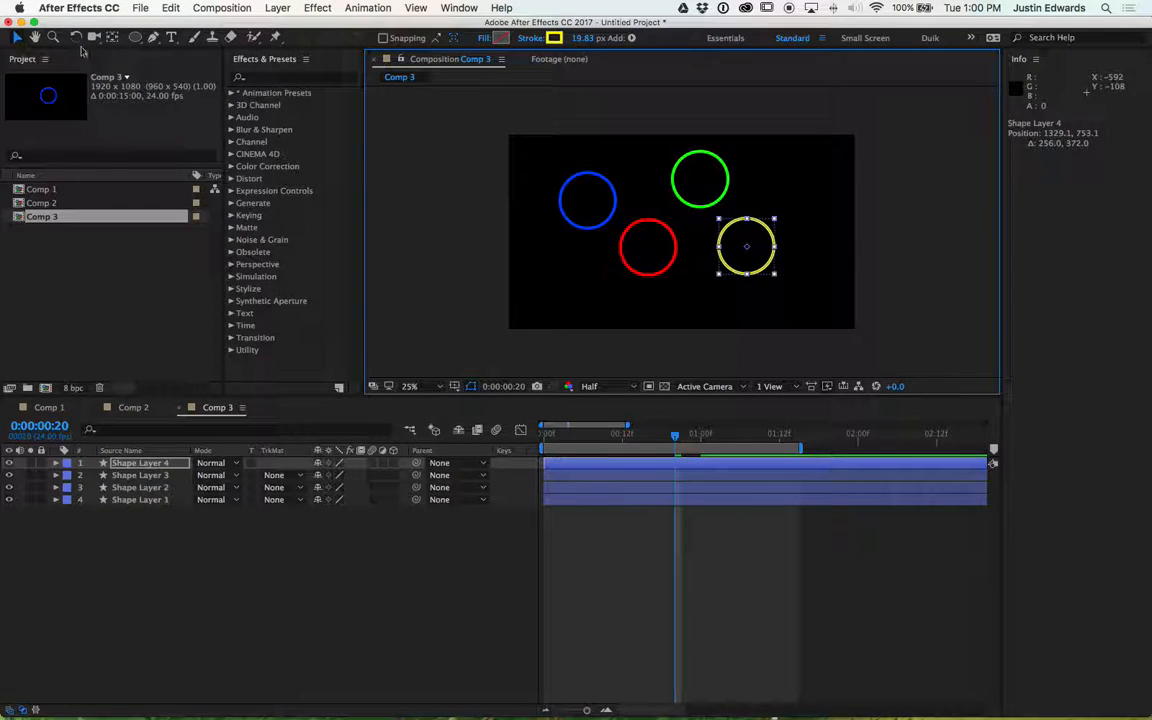
- Try to drag a copy of the yellow ring upward, then undo it
{"action": "mouse_move", "coordinate": [758, 245]}
{"action": "left_mouse_down"}
{"action": "mouse_move", "coordinate": [809, 193]}
{"action": "mouse_move", "coordinate": [760, 249]}
{"action": "left_mouse_up"}
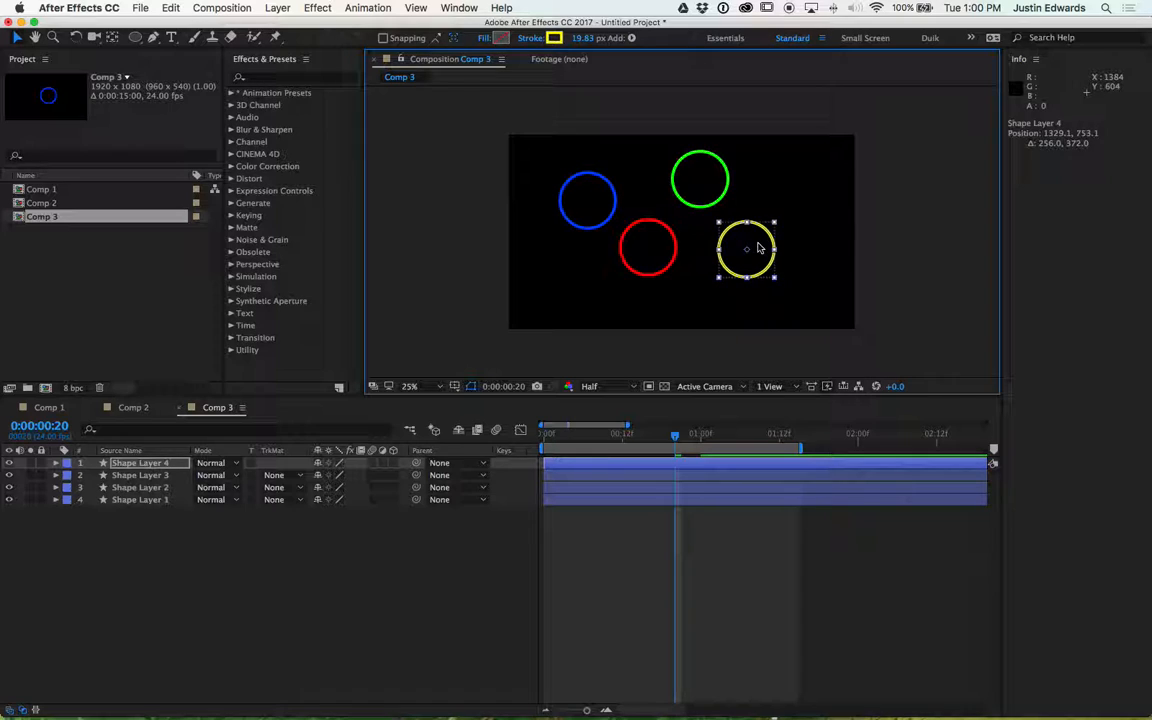
{"action": "left_click_drag", "start_coordinate": [759, 249], "coordinate": [818, 178]}
{"action": "key", "text": "super+z"}
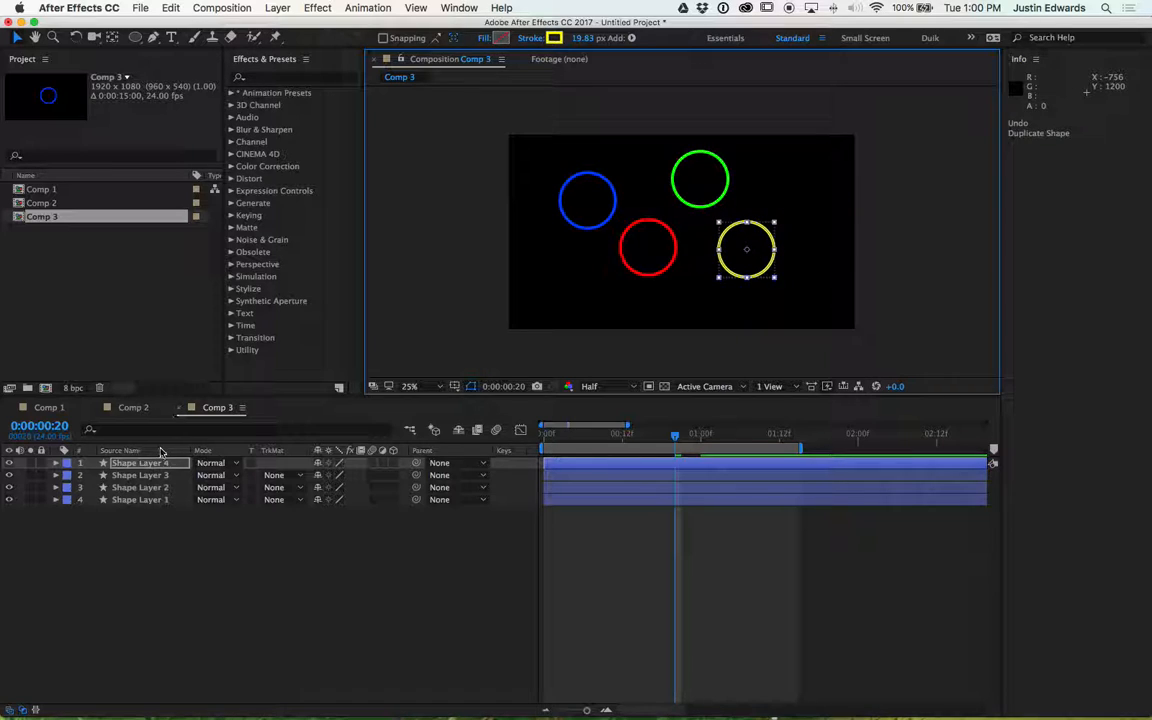
- Duplicate the yellow ring, move the copy to the upper-right corner and set its stroke colour to white
{"action": "left_click", "coordinate": [143, 465]}
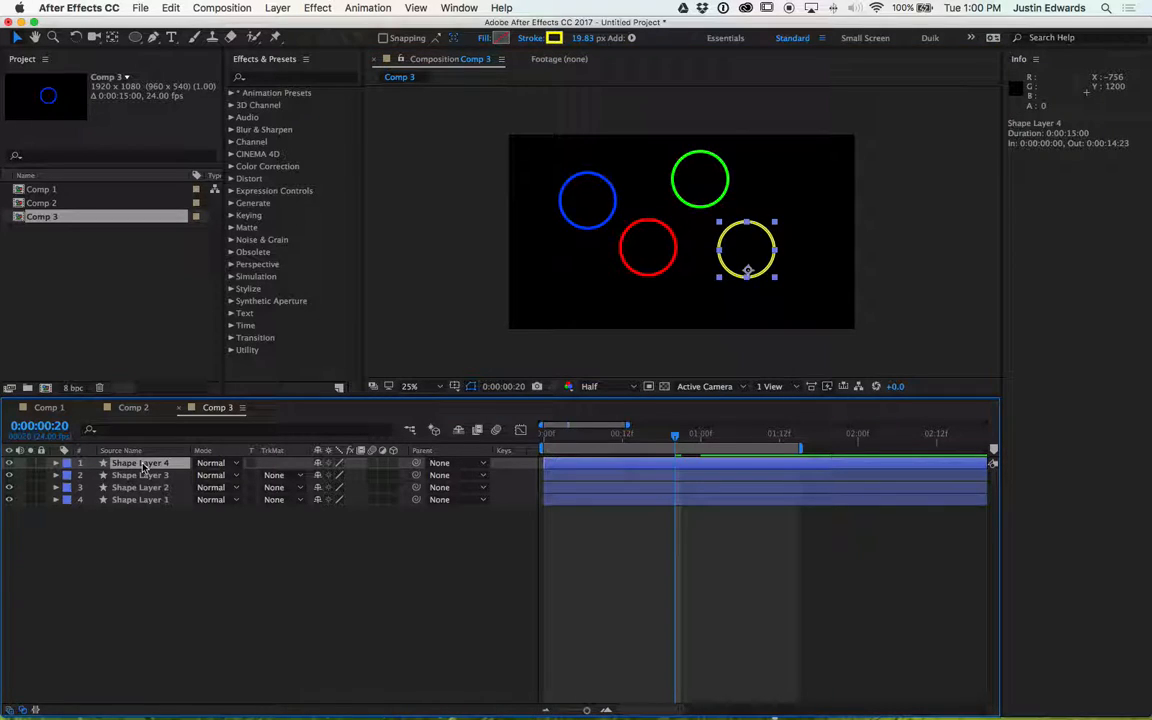
{"action": "key", "text": "super+d"}
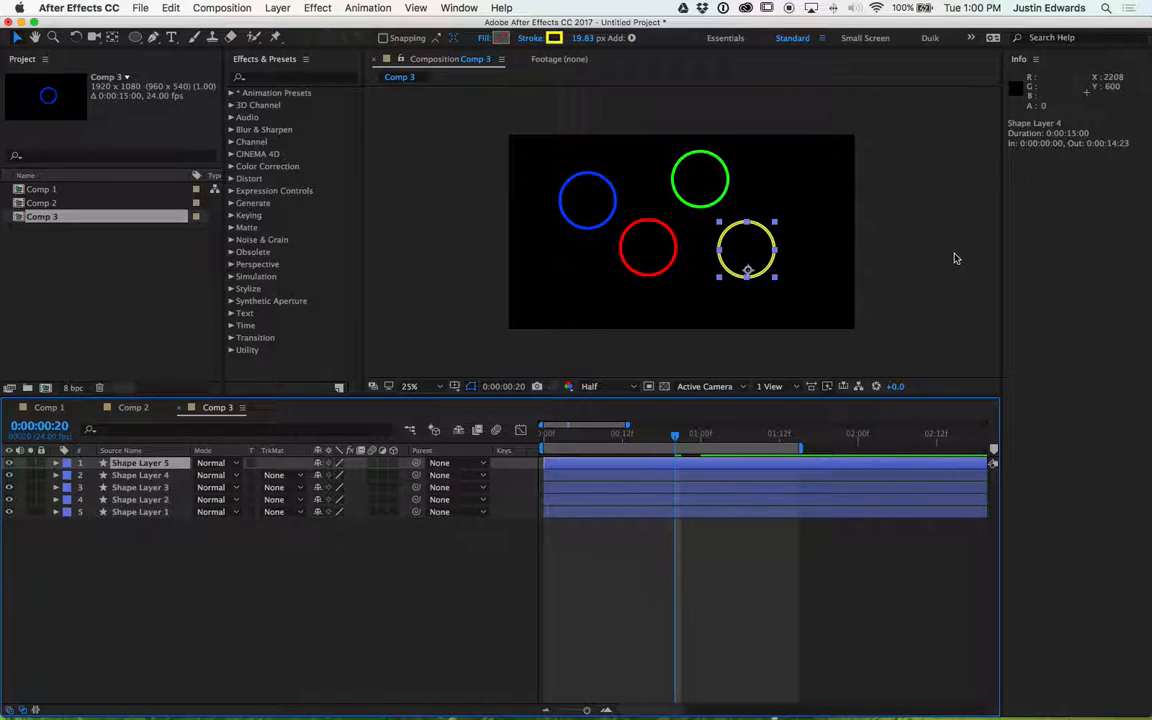
{"action": "left_click_drag", "start_coordinate": [745, 250], "coordinate": [806, 188]}
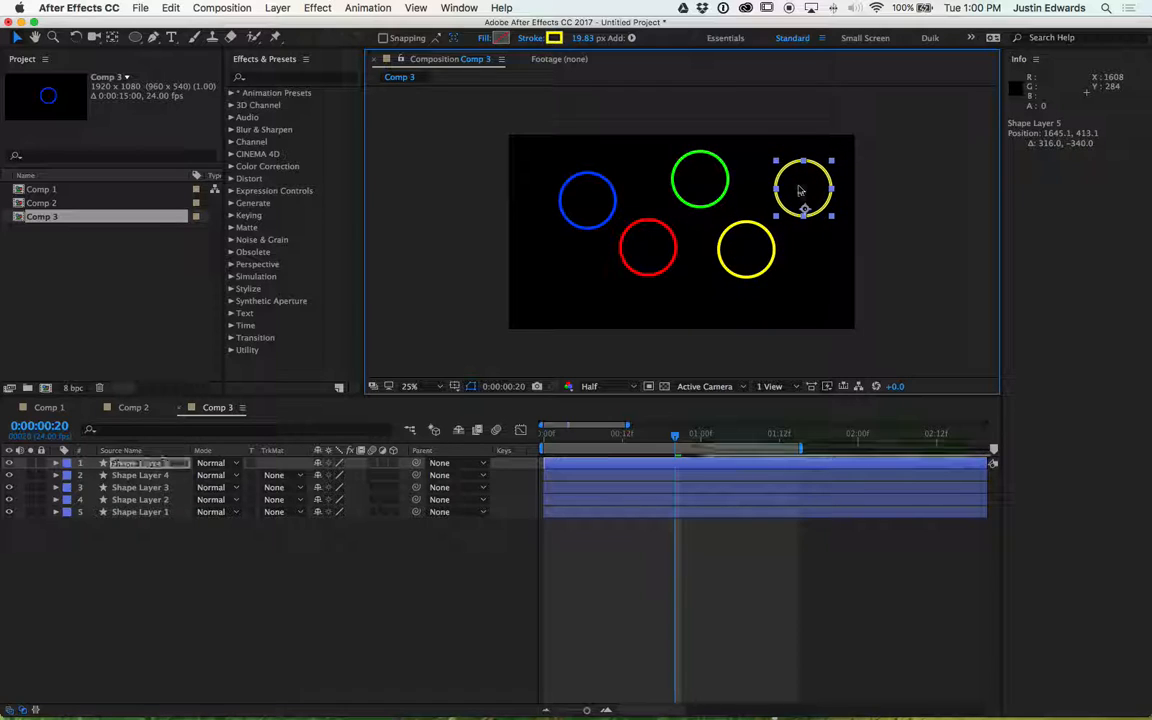
{"action": "left_click", "coordinate": [554, 38]}
{"action": "left_click_drag", "start_coordinate": [450, 175], "coordinate": [262, 89]}
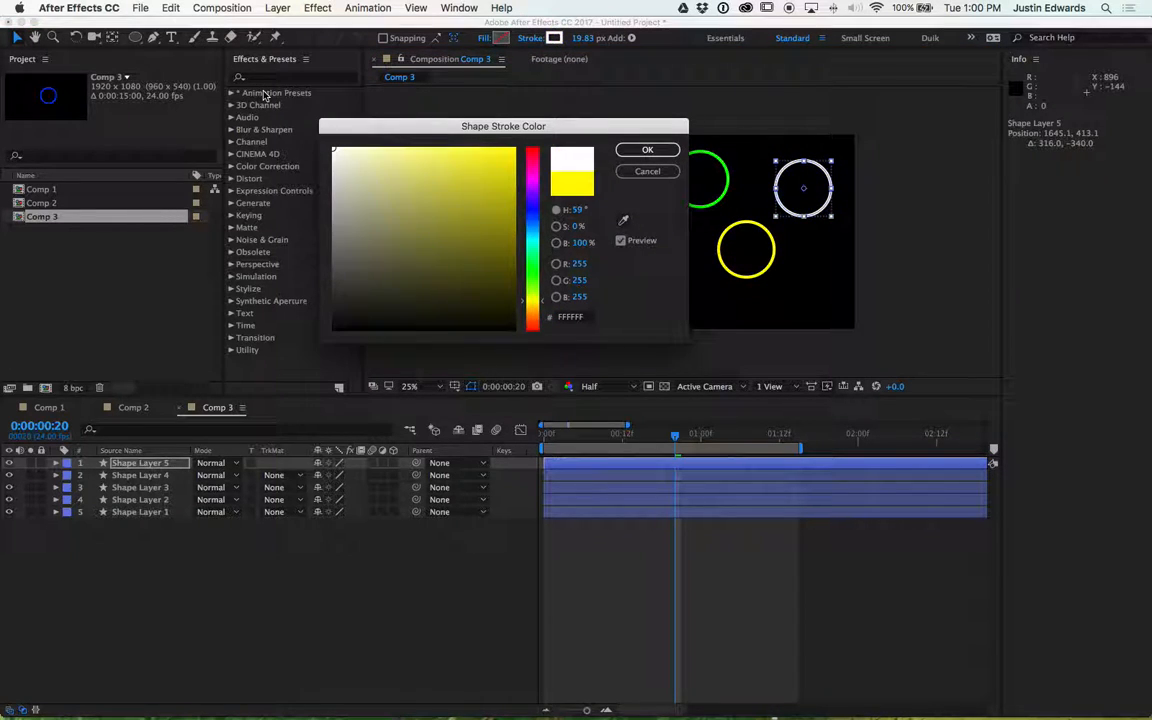
{"action": "key", "text": "Return"}
- Preview the composition's animation
{"action": "key", "text": "space"}
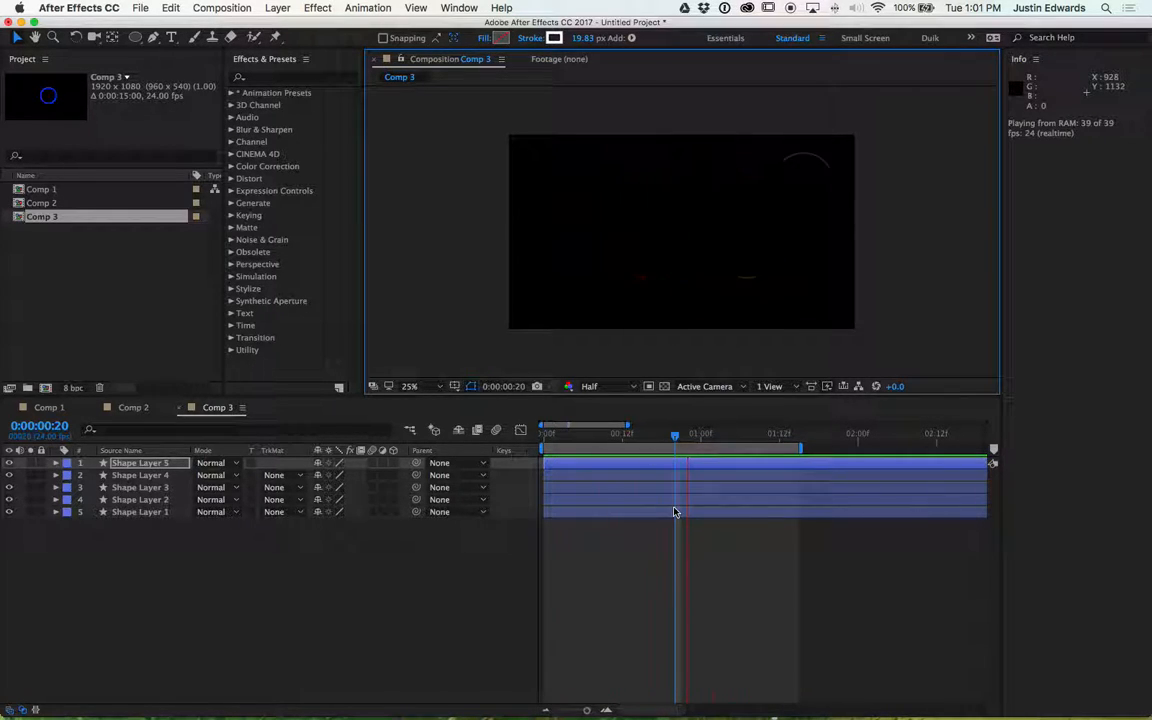
{"action": "key", "text": "space"}
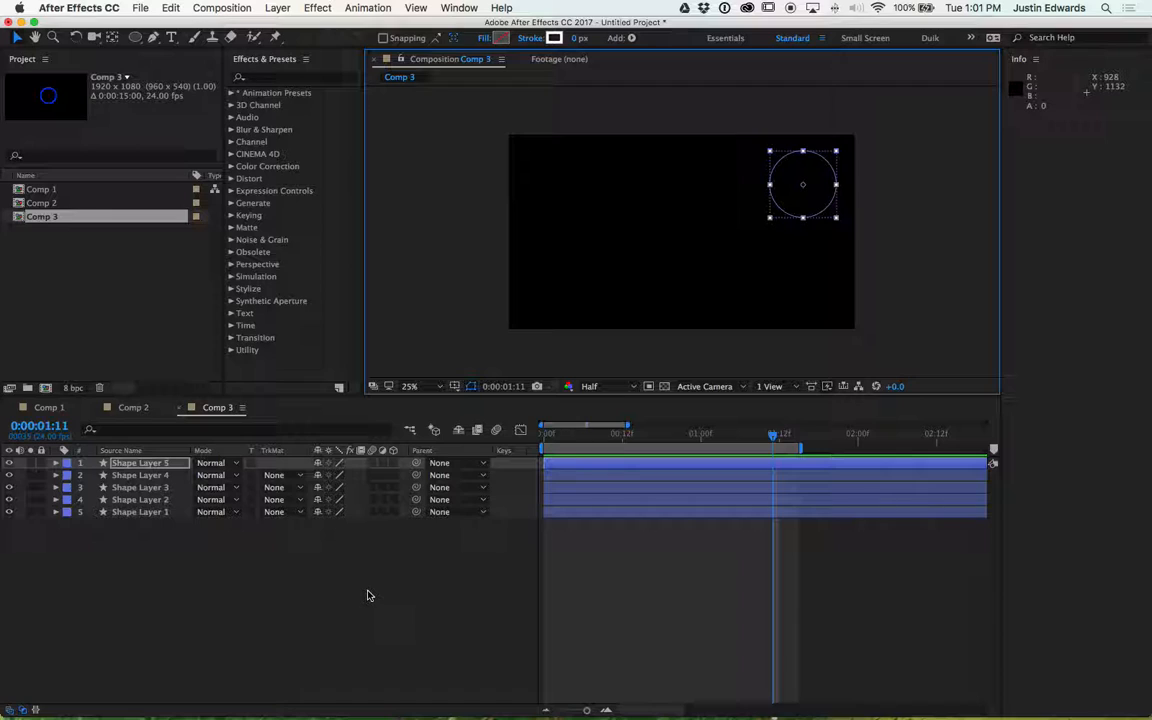
{"action": "left_click", "coordinate": [118, 556]}
- Stagger the start times of the four copied ring layers in the timeline, each starting later than the one below
{"action": "left_click", "coordinate": [140, 500]}
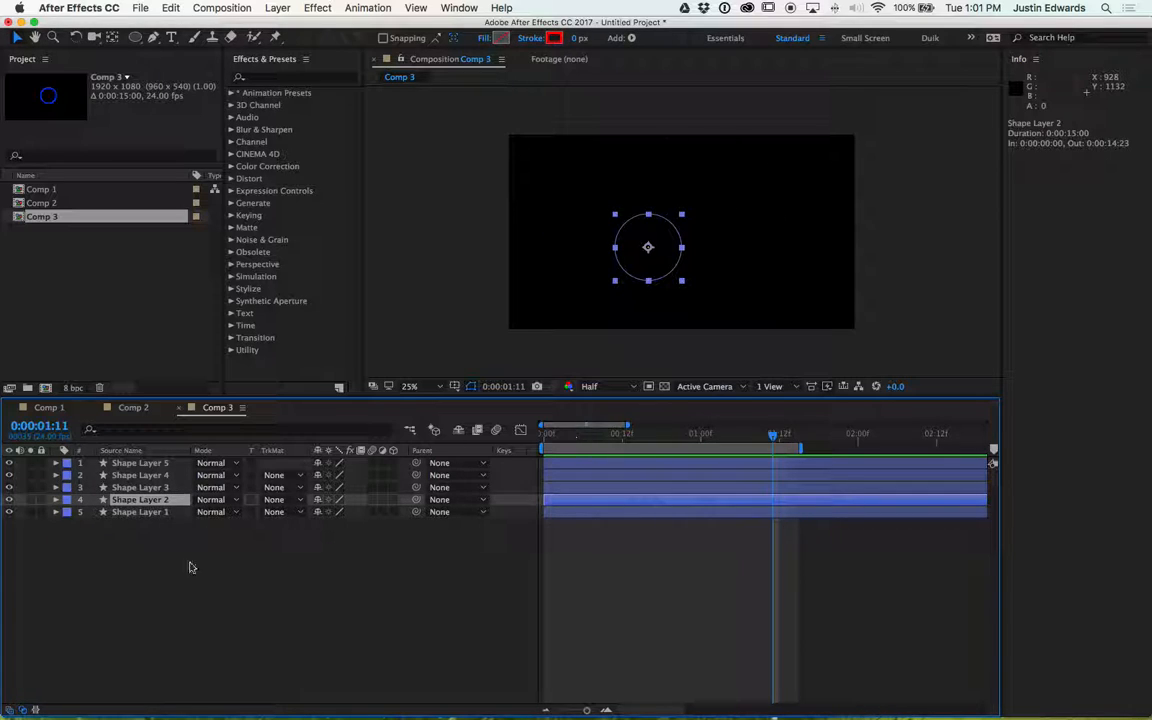
{"action": "left_click_drag", "start_coordinate": [580, 430], "coordinate": [615, 425]}
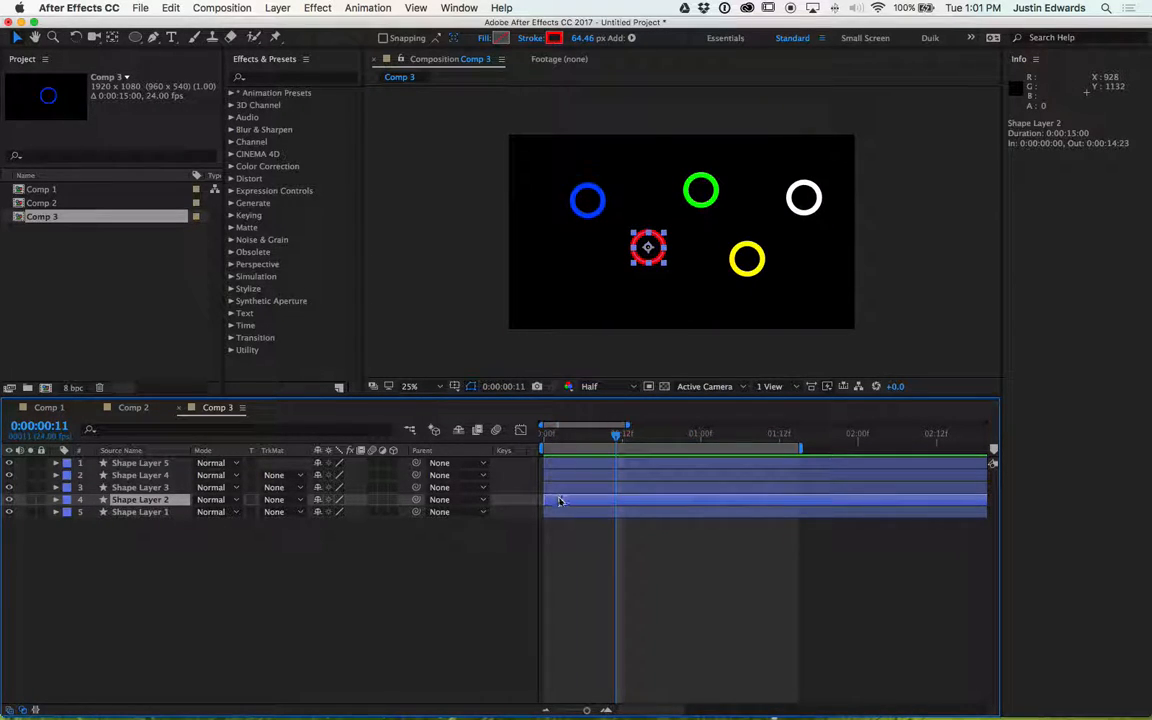
{"action": "left_click_drag", "start_coordinate": [559, 502], "coordinate": [591, 502]}
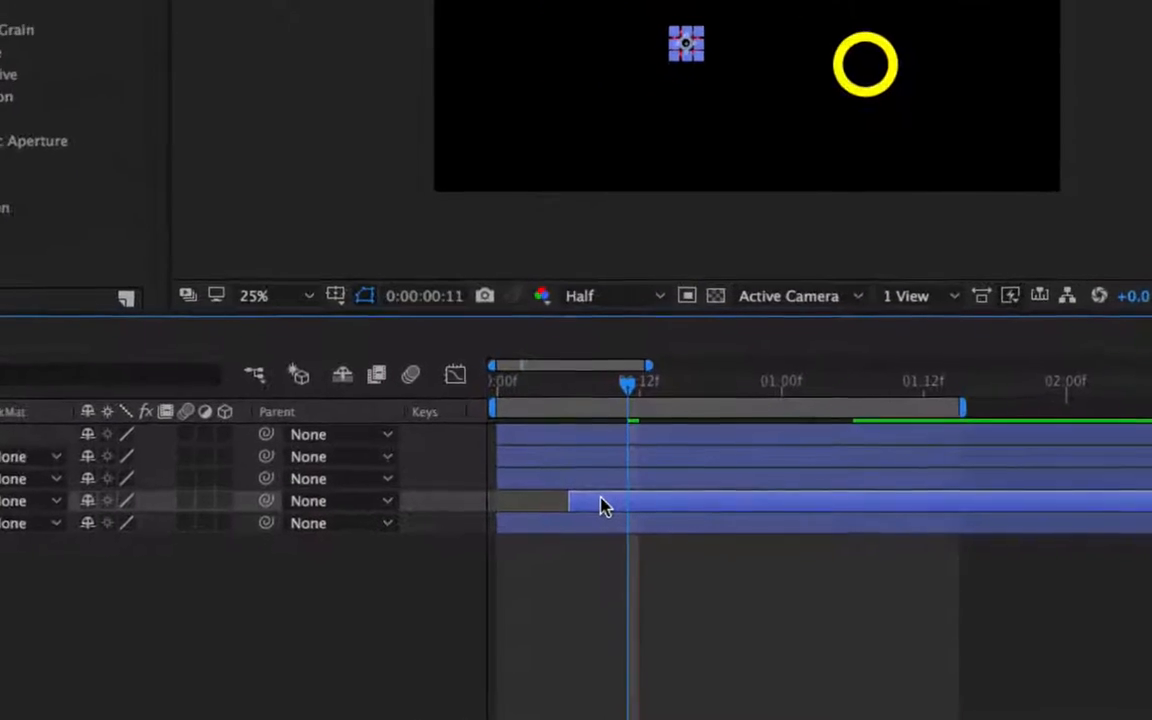
{"action": "left_click_drag", "start_coordinate": [574, 490], "coordinate": [668, 481]}
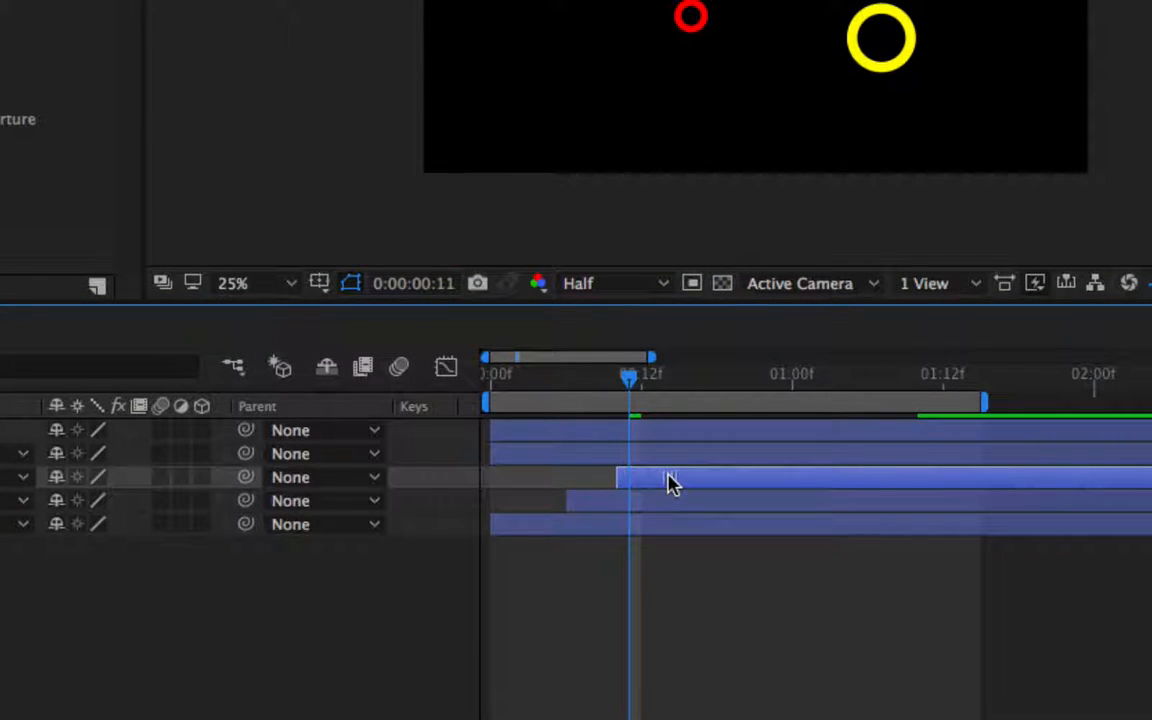
{"action": "left_click_drag", "start_coordinate": [585, 456], "coordinate": [722, 458]}
{"action": "left_click_drag", "start_coordinate": [611, 429], "coordinate": [796, 430]}
{"action": "key", "text": "space"}
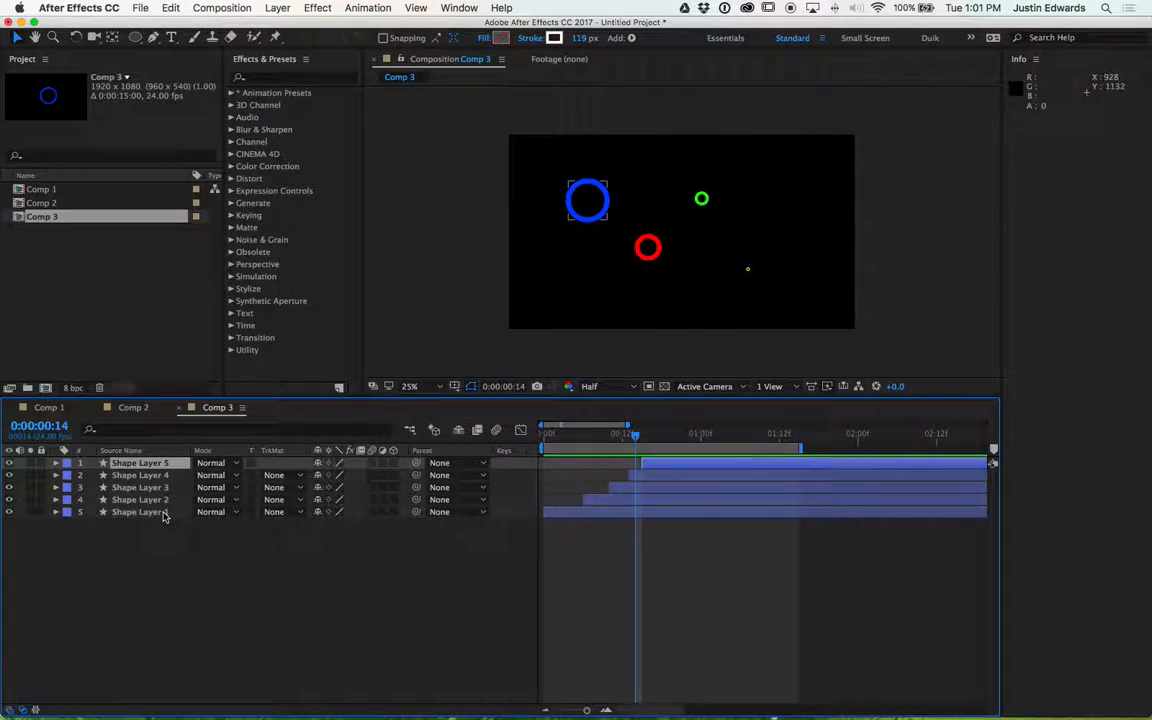
- Set the yellow ring's final Scale keyframe to 50%
{"action": "left_click", "coordinate": [140, 475]}
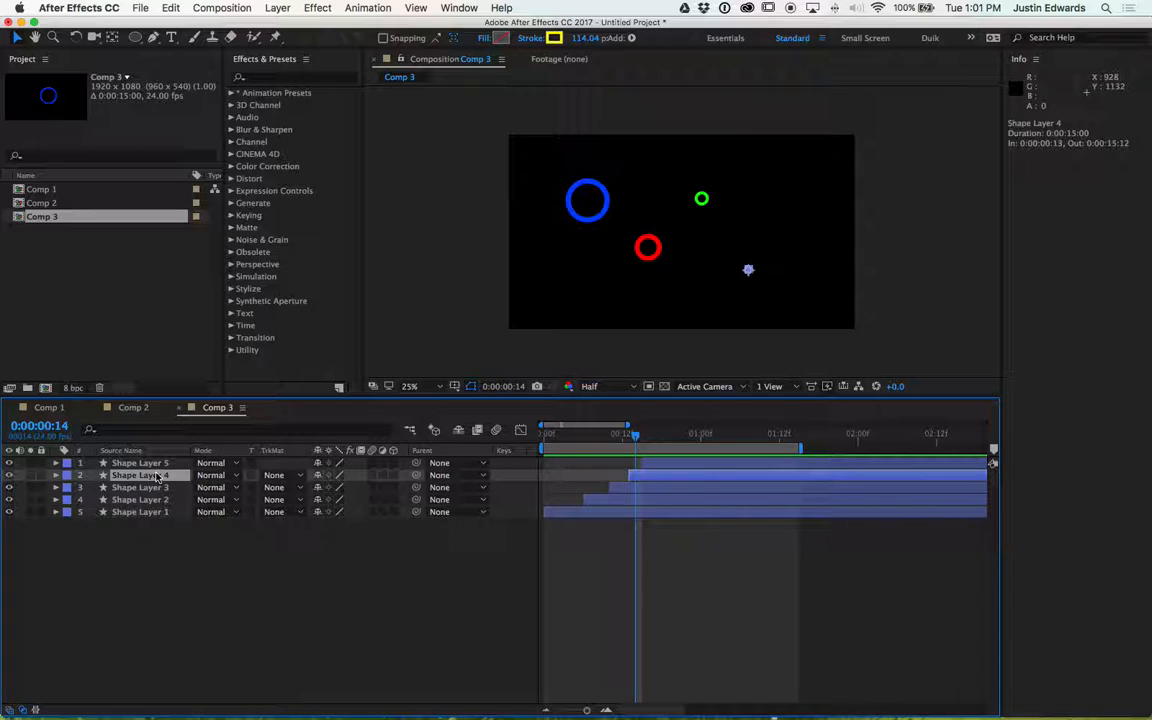
{"action": "key", "text": "s"}
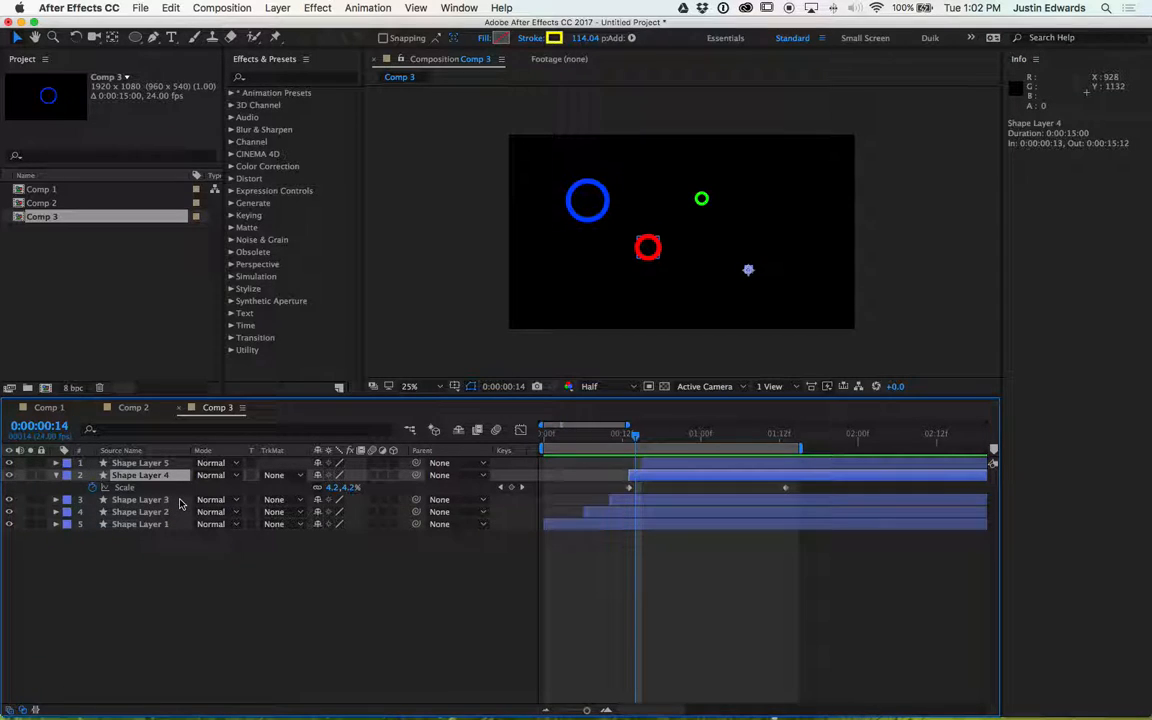
{"action": "left_click_drag", "start_coordinate": [634, 437], "coordinate": [785, 437]}
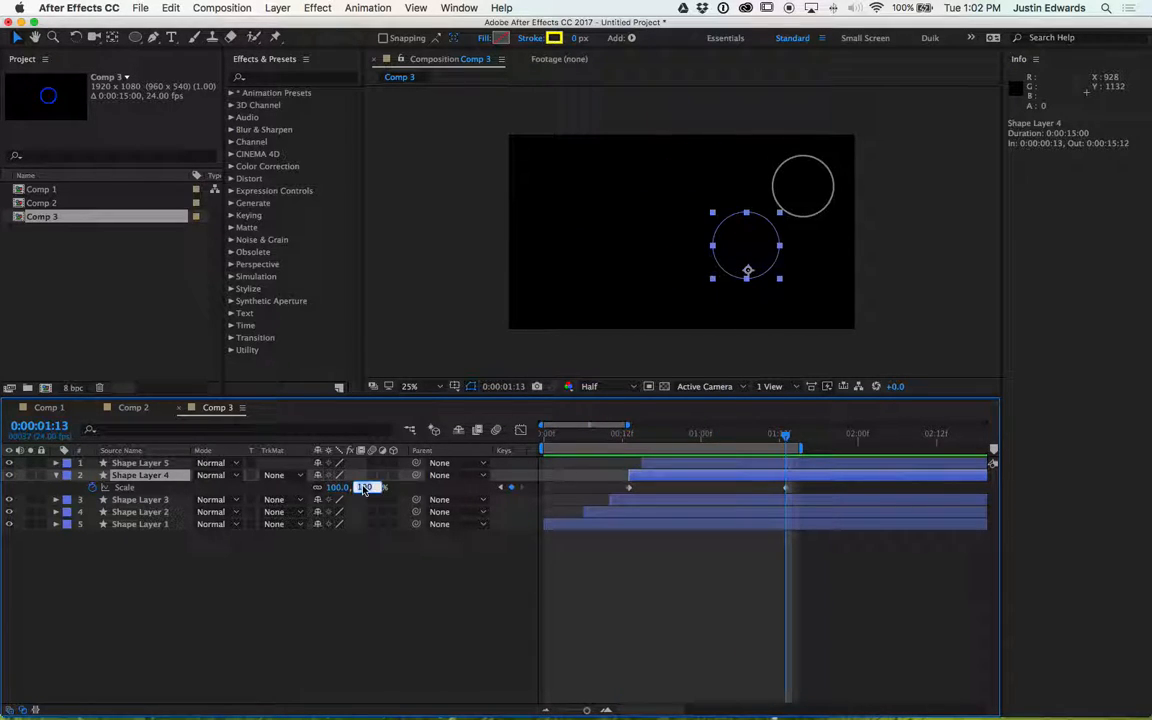
{"action": "type", "text": "50"}
{"action": "key", "text": "Return"}
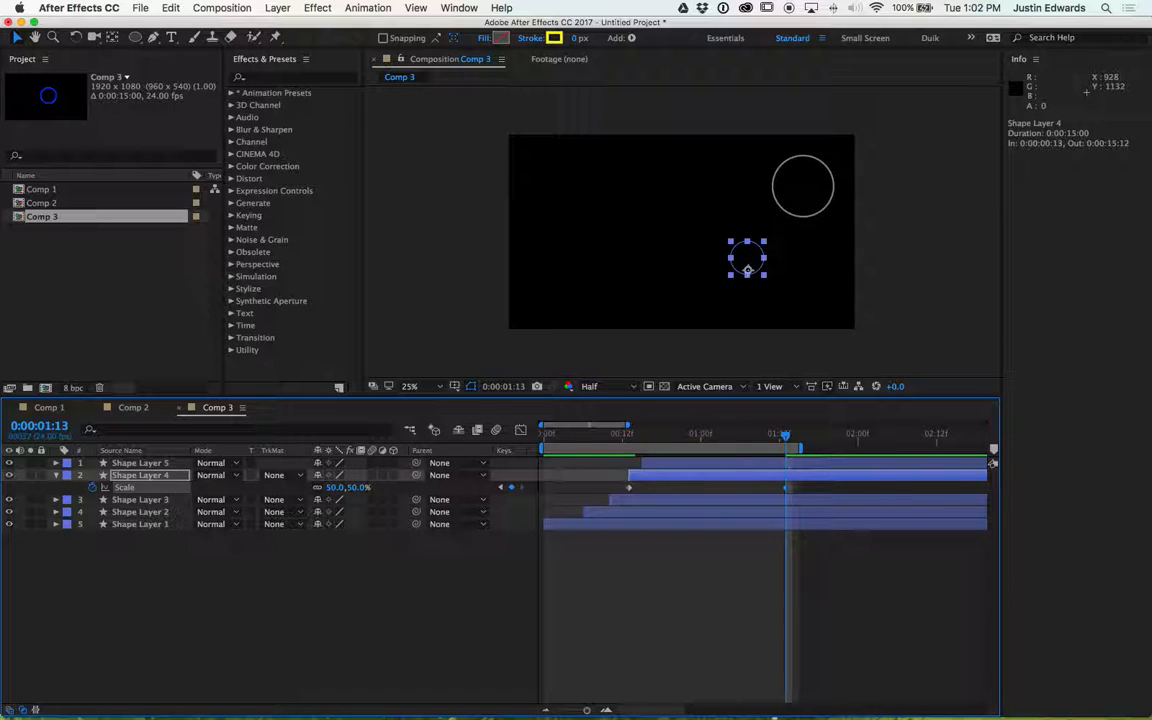
- Set the red ring's final Scale keyframe to 50% and preview the animation
{"action": "left_click", "coordinate": [157, 514]}
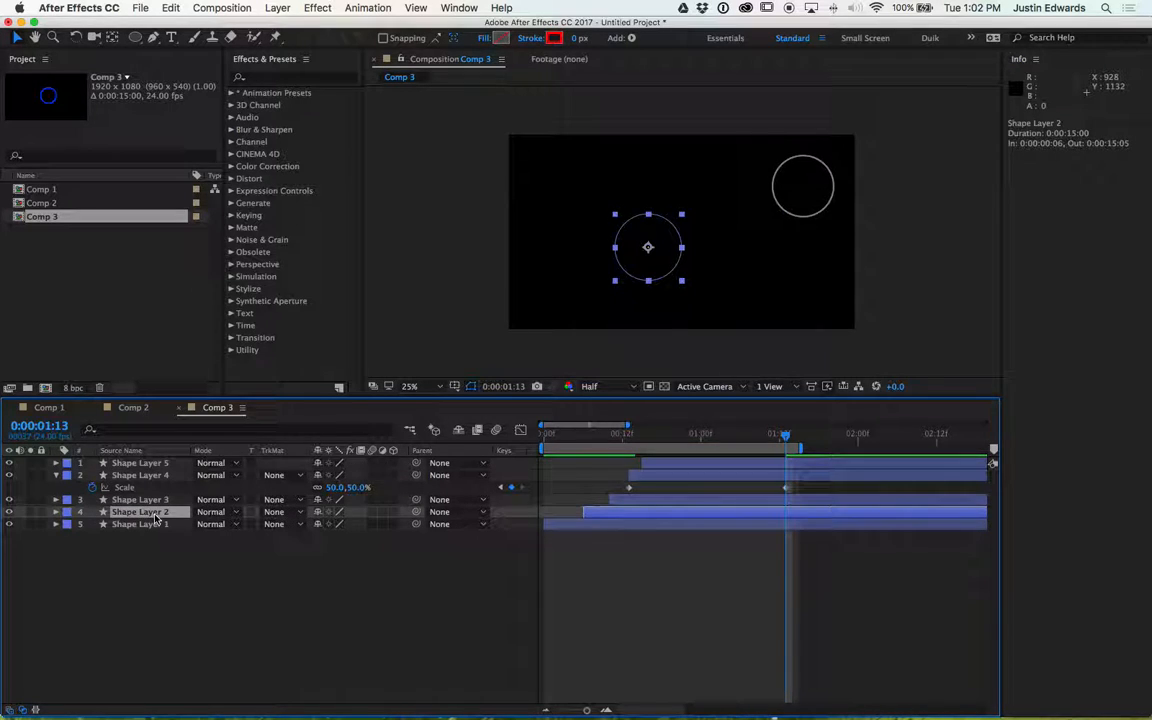
{"action": "key", "text": "s"}
{"action": "left_click_drag", "start_coordinate": [757, 441], "coordinate": [741, 441]}
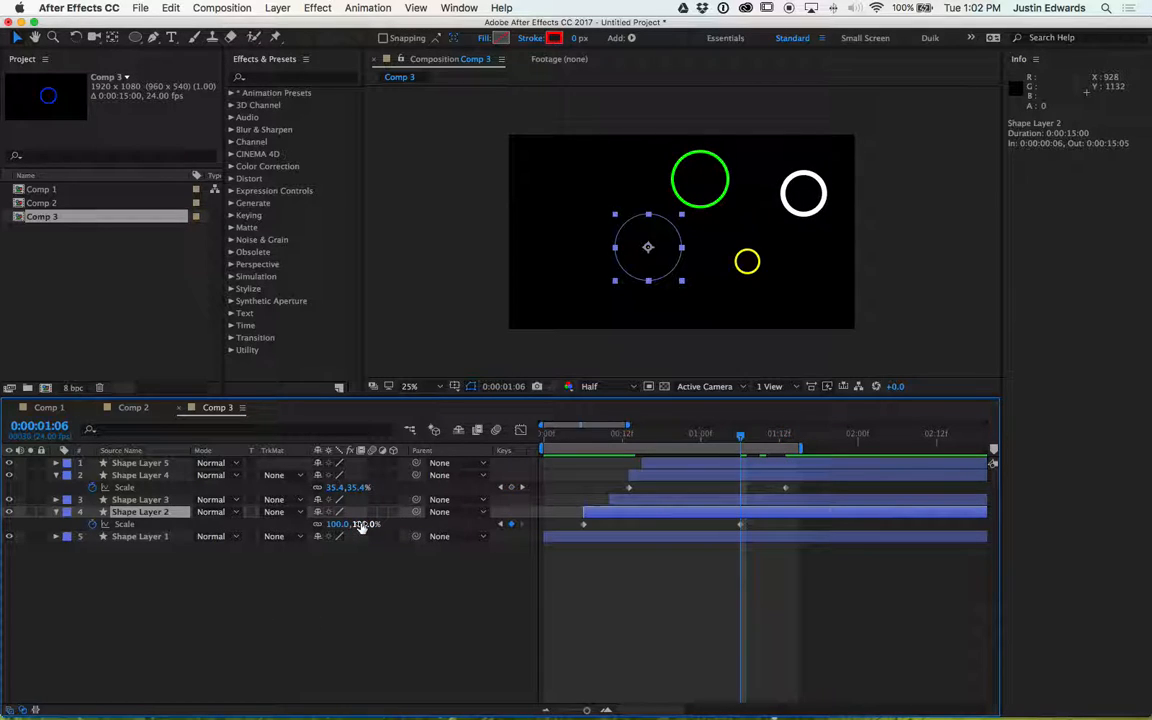
{"action": "key", "text": "Return"}
{"action": "key", "text": "space"}
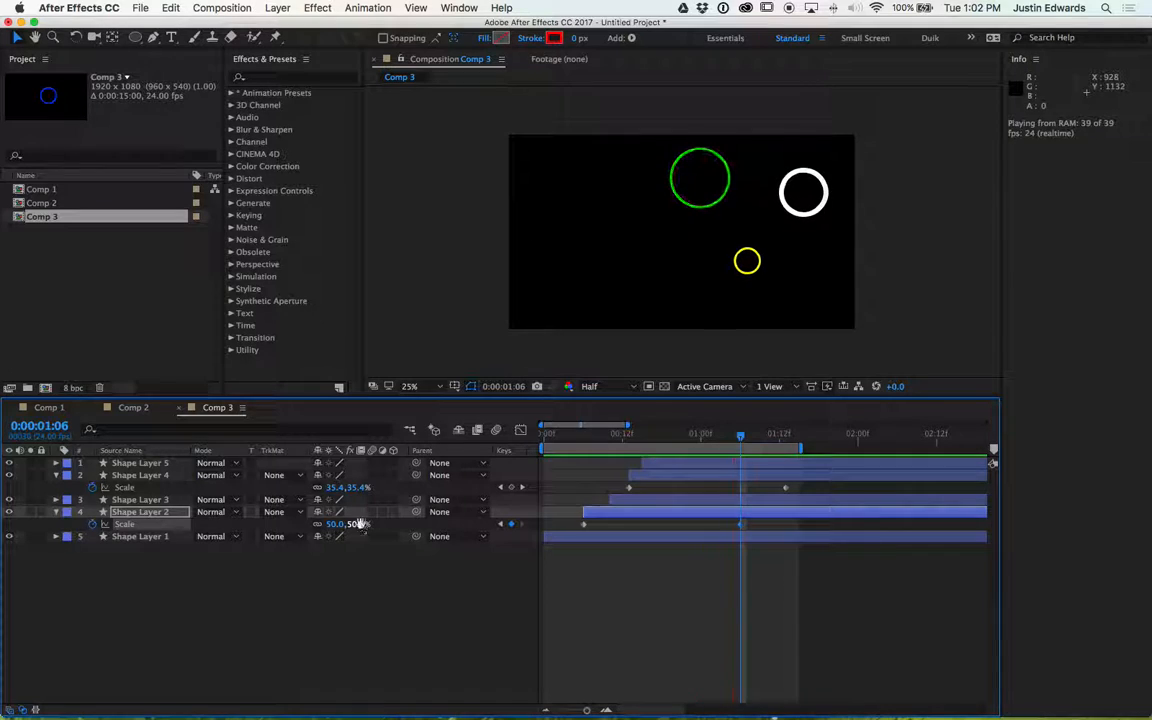
{"action": "key", "text": "space"}
- Select all five ring layers and duplicate them
{"action": "left_click", "coordinate": [131, 537]}
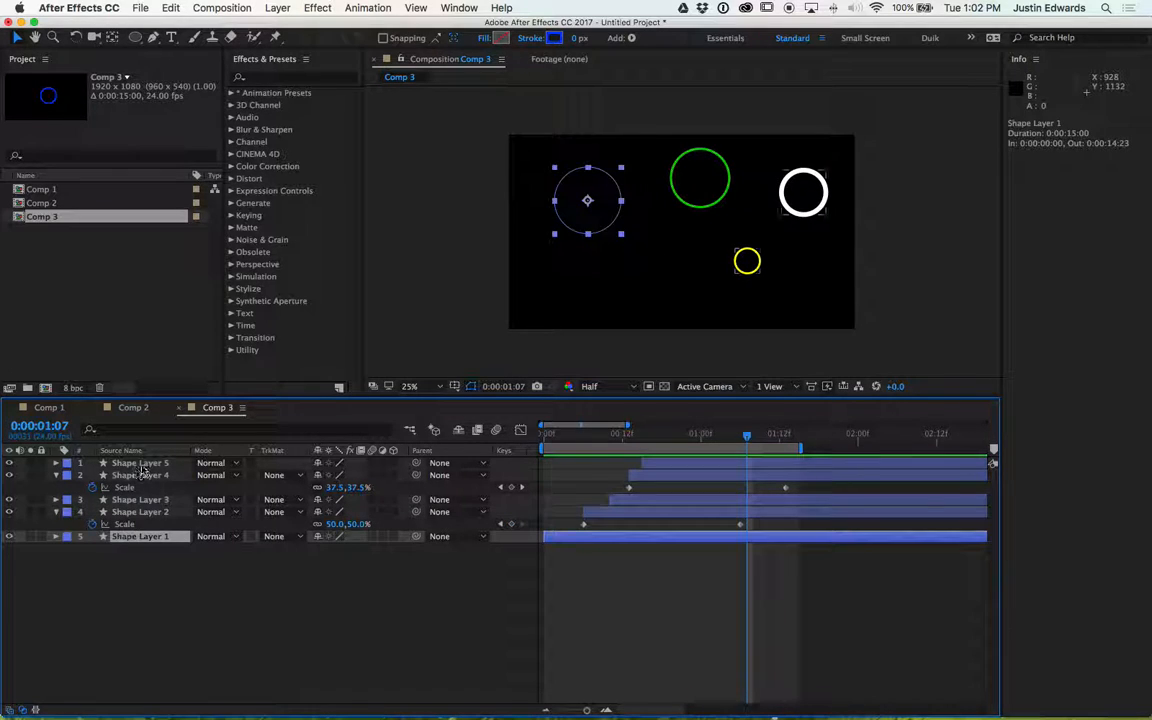
{"action": "left_click", "coordinate": [142, 464], "text": "shift"}
{"action": "left_click", "coordinate": [55, 476]}
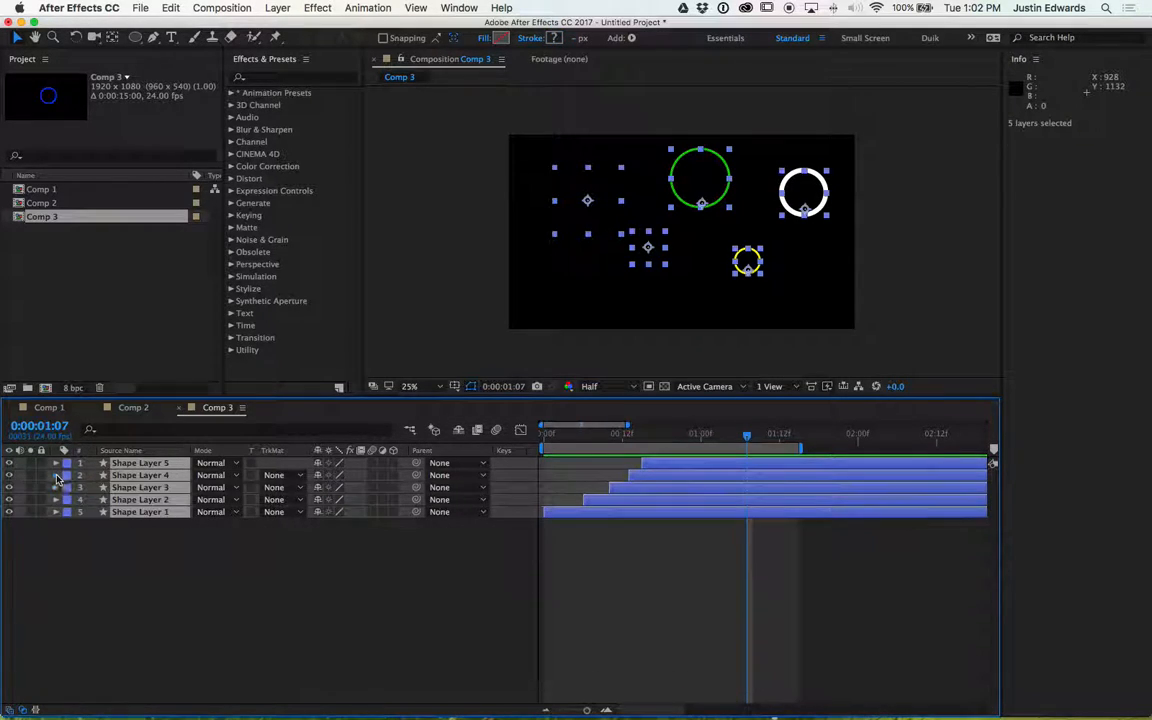
{"action": "key", "text": "super+d"}
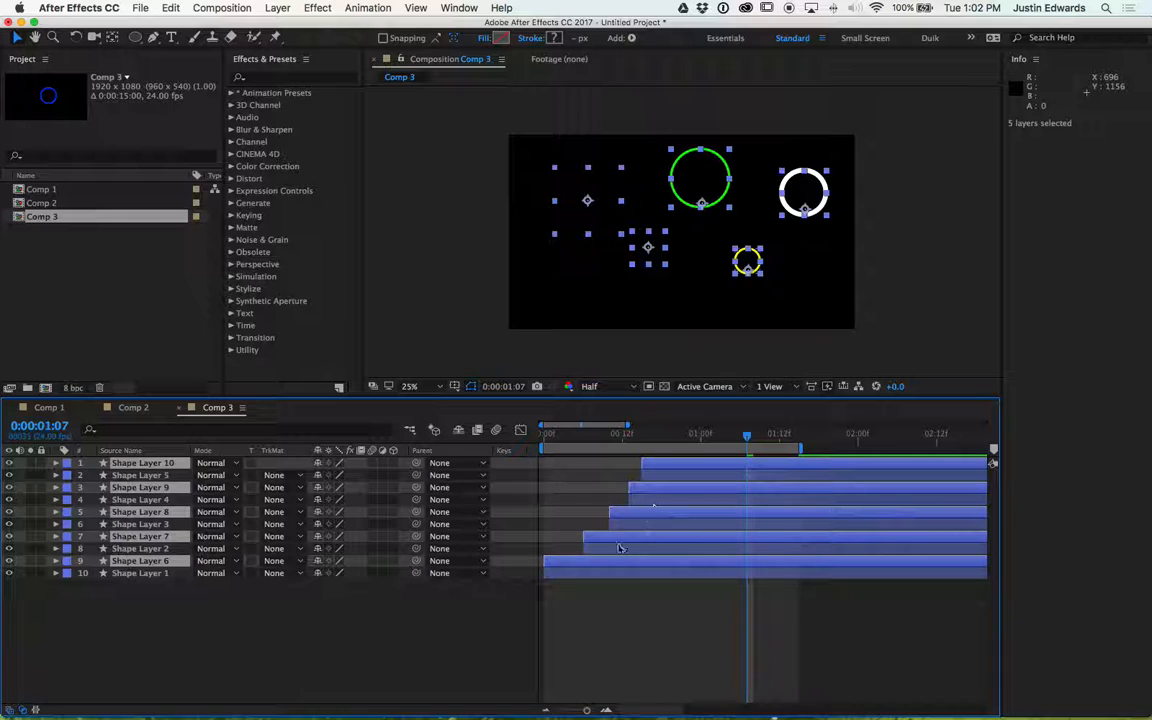
- Delay the duplicated layers in the timeline and move them slightly down and left in the composition
{"action": "left_click_drag", "start_coordinate": [603, 560], "coordinate": [680, 546]}
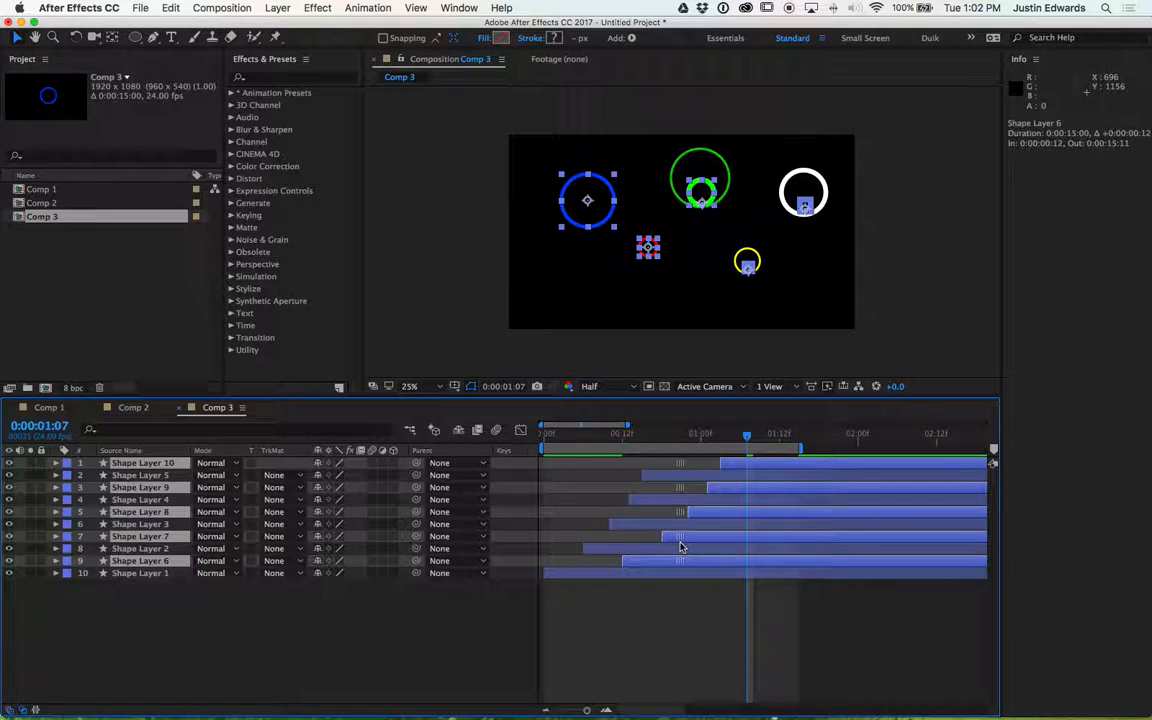
{"action": "left_click_drag", "start_coordinate": [703, 190], "coordinate": [695, 222]}
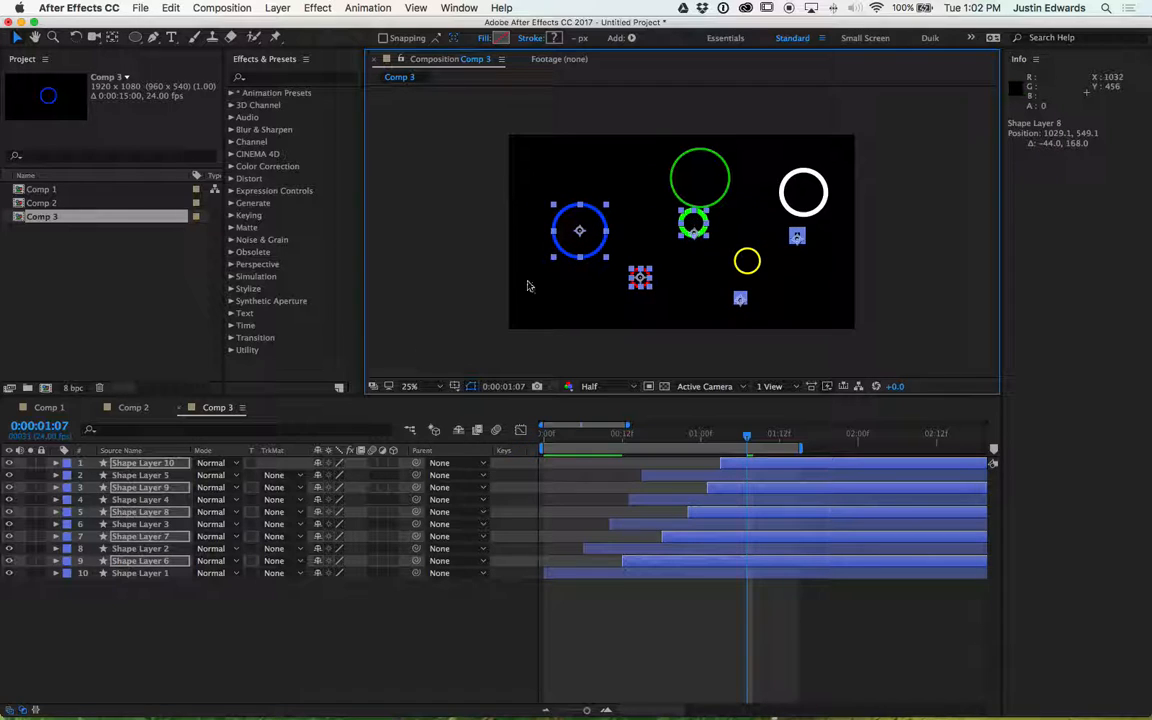
- Add a Rotation keyframe of 190° to the duplicated layers and preview the animation
{"action": "key", "text": "alt+shift+r"}
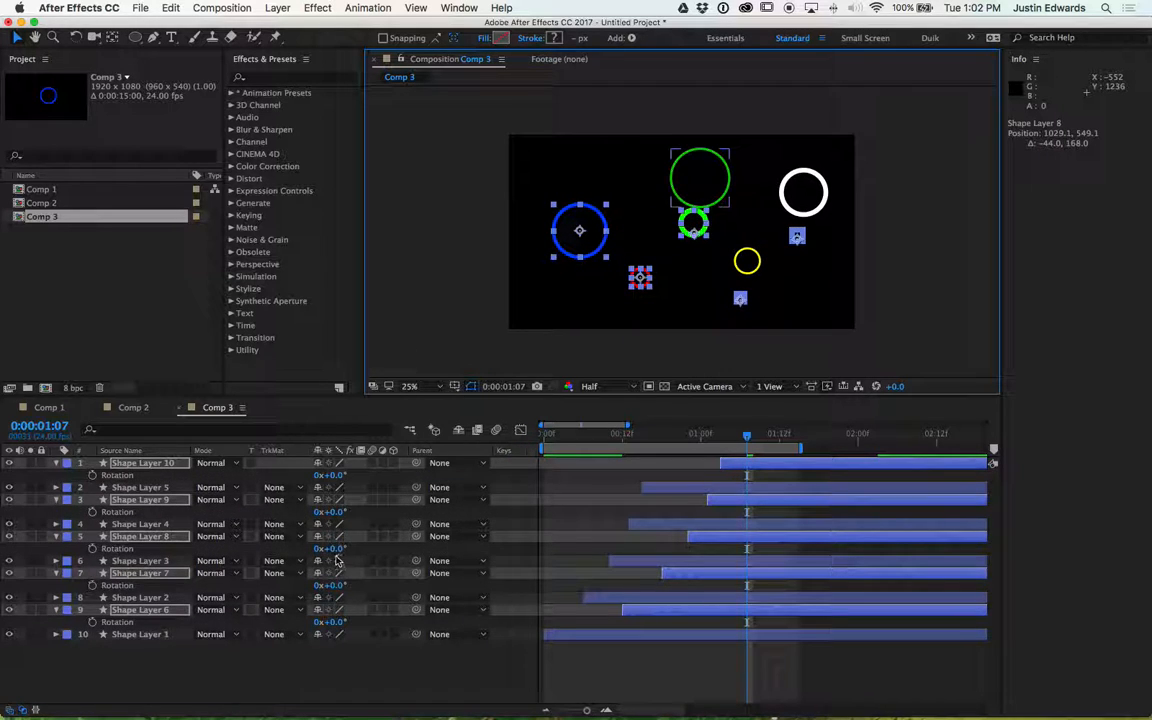
{"action": "left_click_drag", "start_coordinate": [335, 550], "coordinate": [472, 549]}
{"action": "key", "text": "space"}
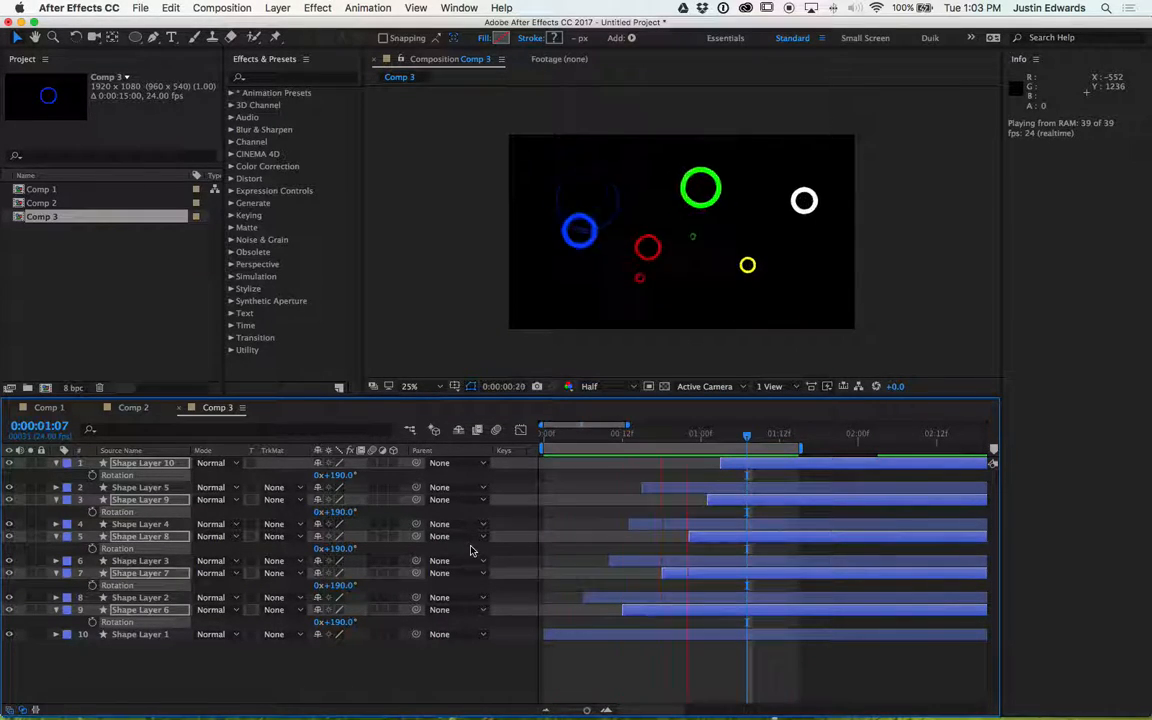
{"action": "key", "text": "space"}
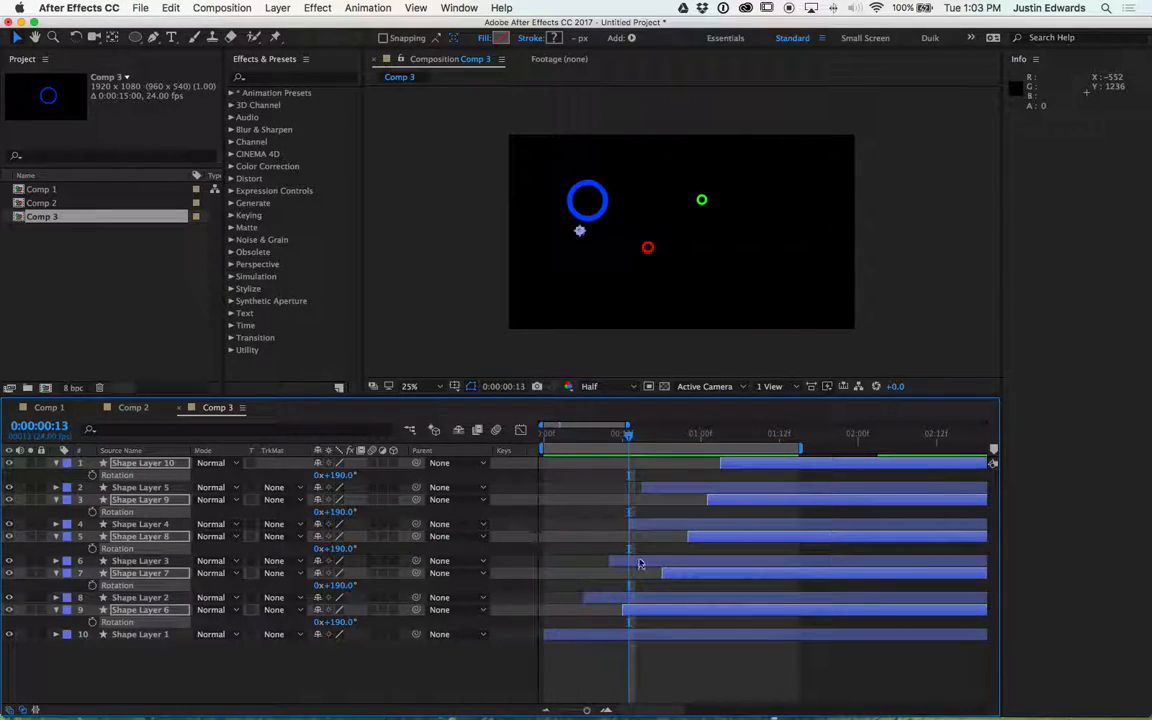
- Duplicate the five selected ring layers and shift the copies earlier in the timeline
{"action": "key", "text": "super+d"}
{"action": "left_click_drag", "start_coordinate": [720, 468], "coordinate": [597, 478]}
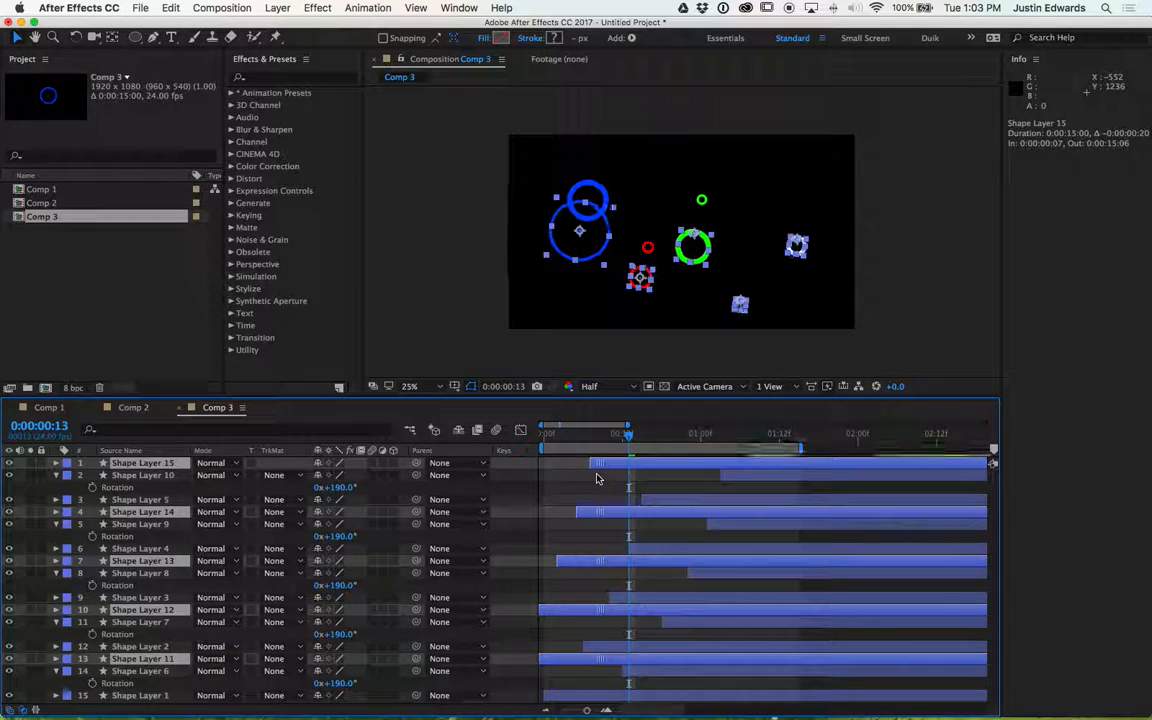
{"action": "key", "text": "r"}
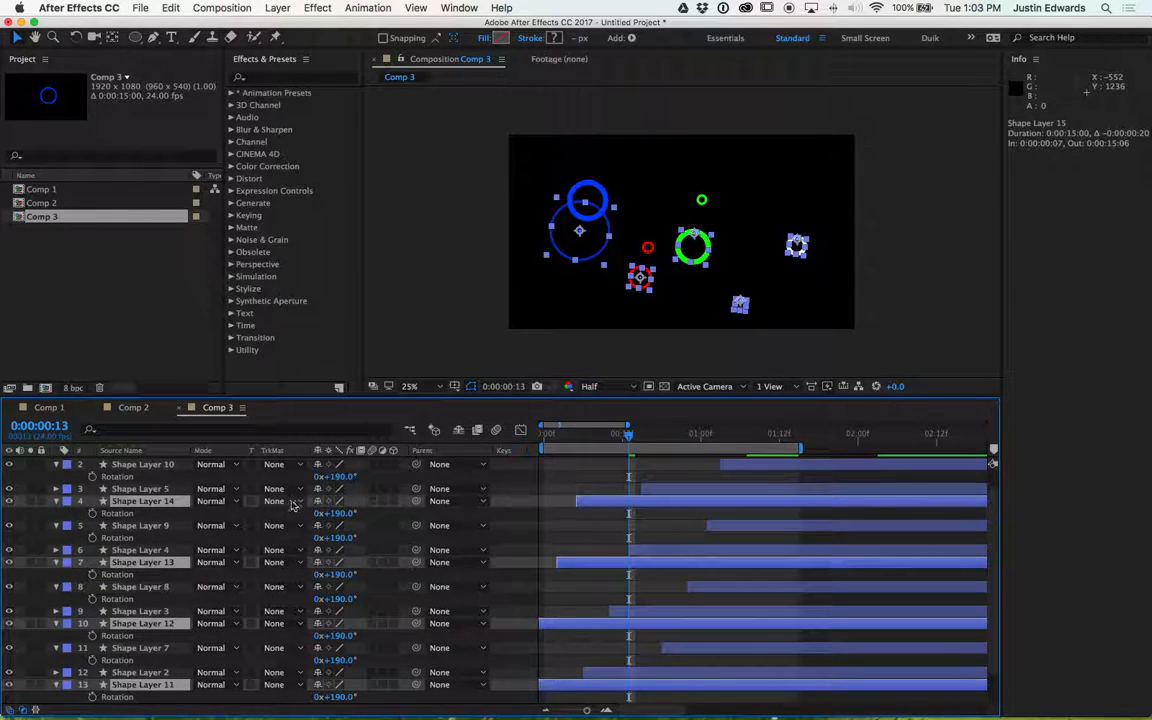
{"action": "left_click_drag", "start_coordinate": [338, 480], "coordinate": [228, 482]}
{"action": "key", "text": "super+z"}
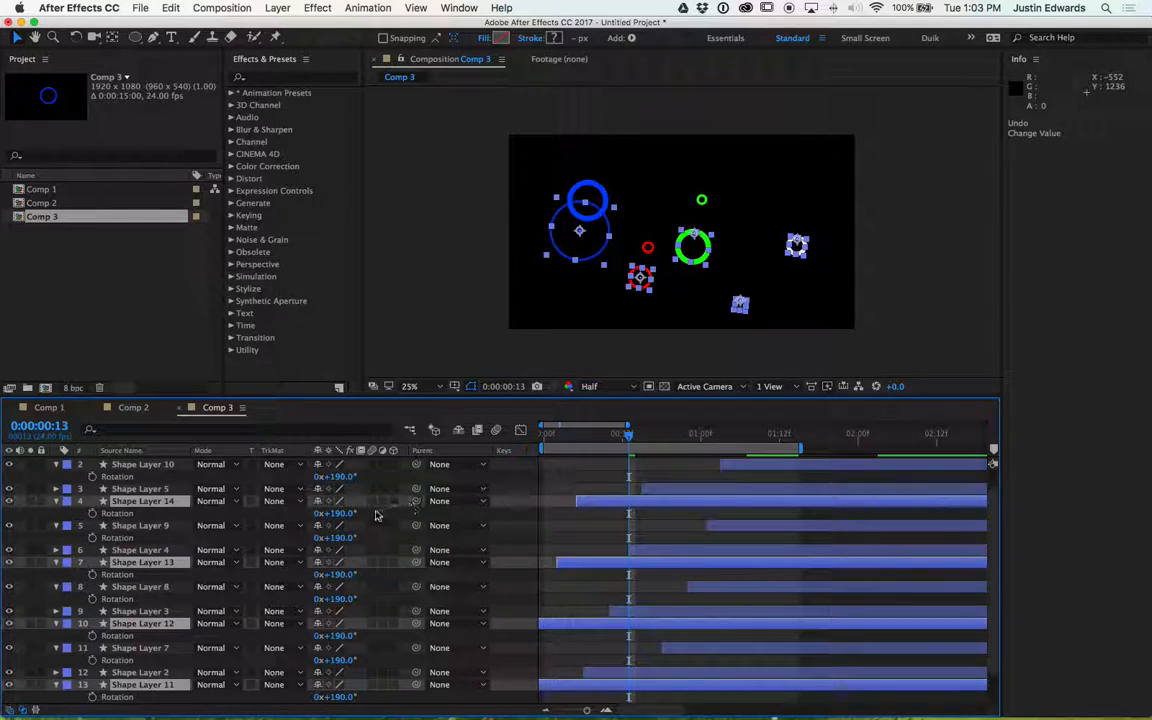
- Shift the duplicated layers' Position to the right and down in the composition
{"action": "left_click_drag", "start_coordinate": [335, 513], "coordinate": [252, 517]}
{"action": "key", "text": "p"}
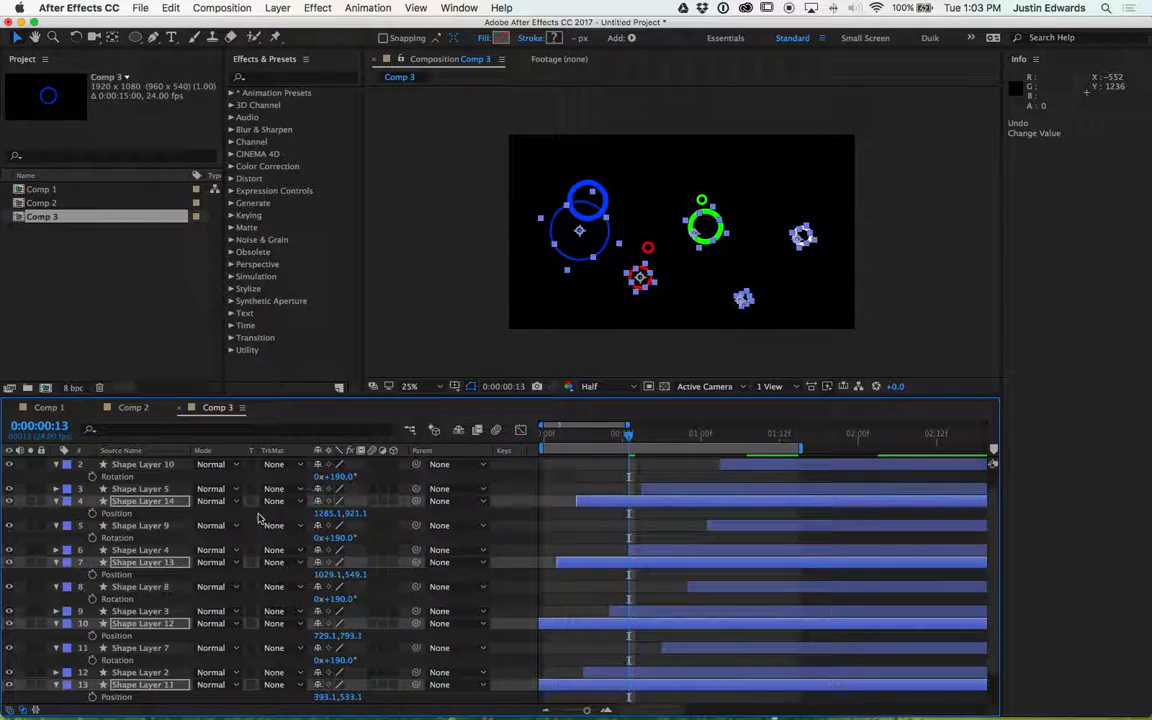
{"action": "left_click_drag", "start_coordinate": [330, 513], "coordinate": [481, 504]}
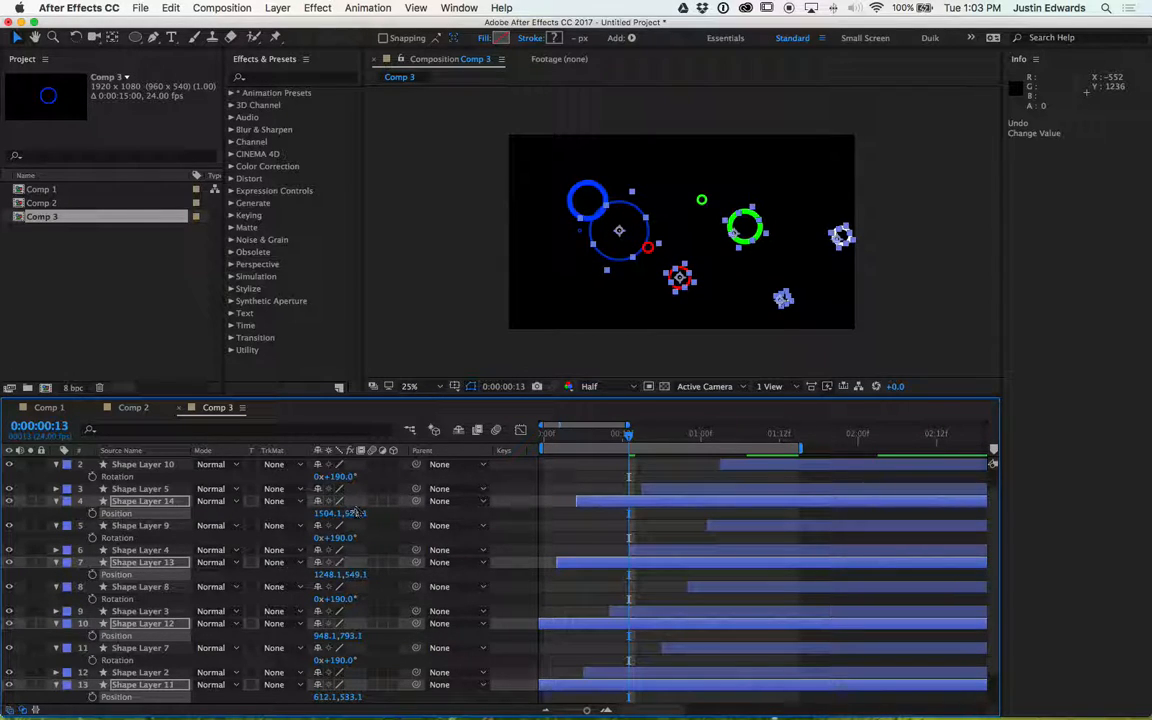
{"action": "left_click_drag", "start_coordinate": [353, 513], "coordinate": [596, 550]}
- Preview the ring animation and set the work area to end at 0:00:01:20
{"action": "key", "text": "space"}
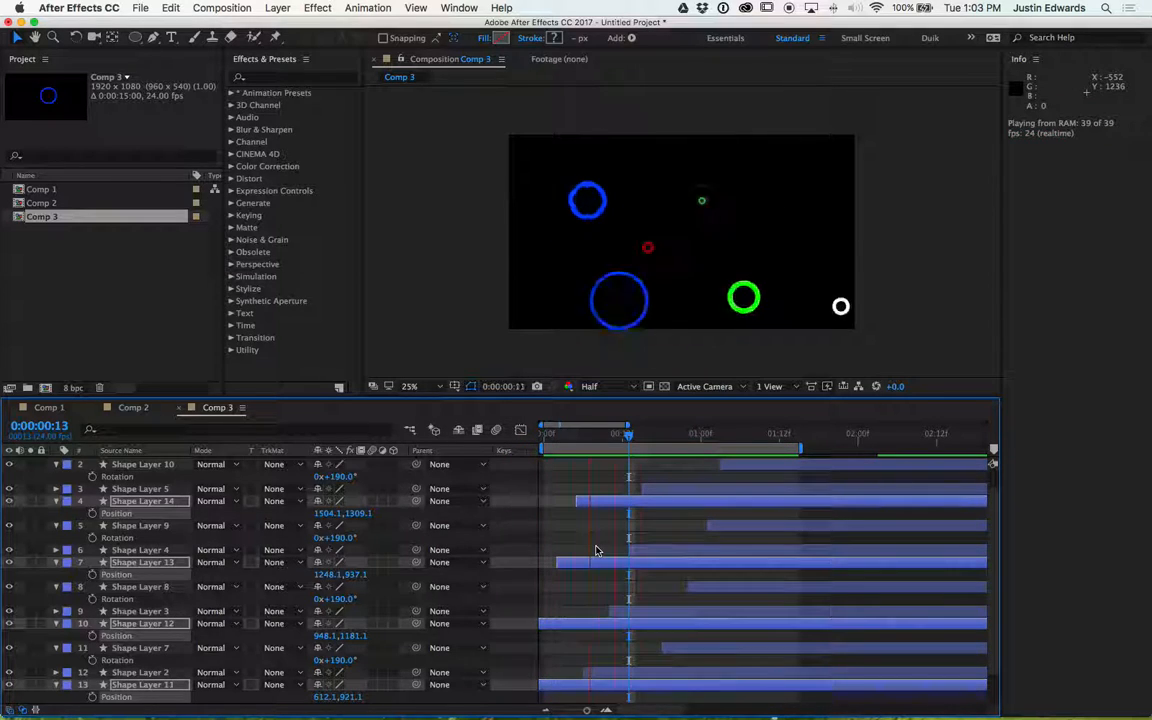
{"action": "key", "text": "minus"}
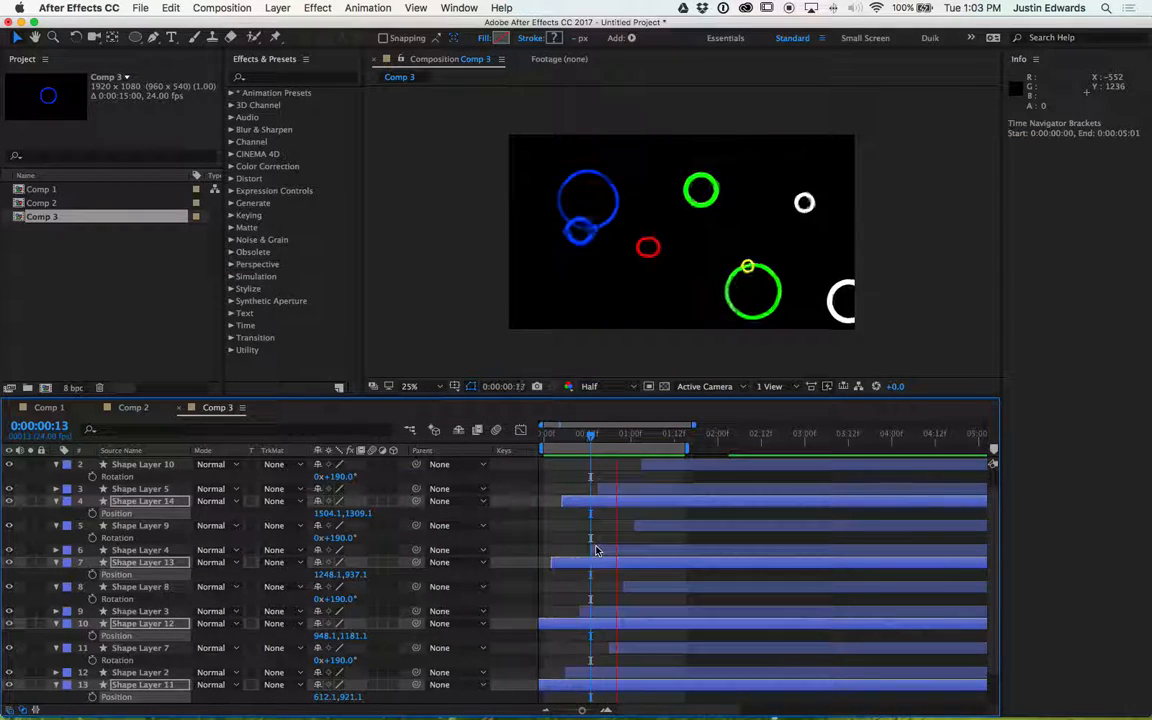
{"action": "left_click_drag", "start_coordinate": [689, 448], "coordinate": [843, 448]}
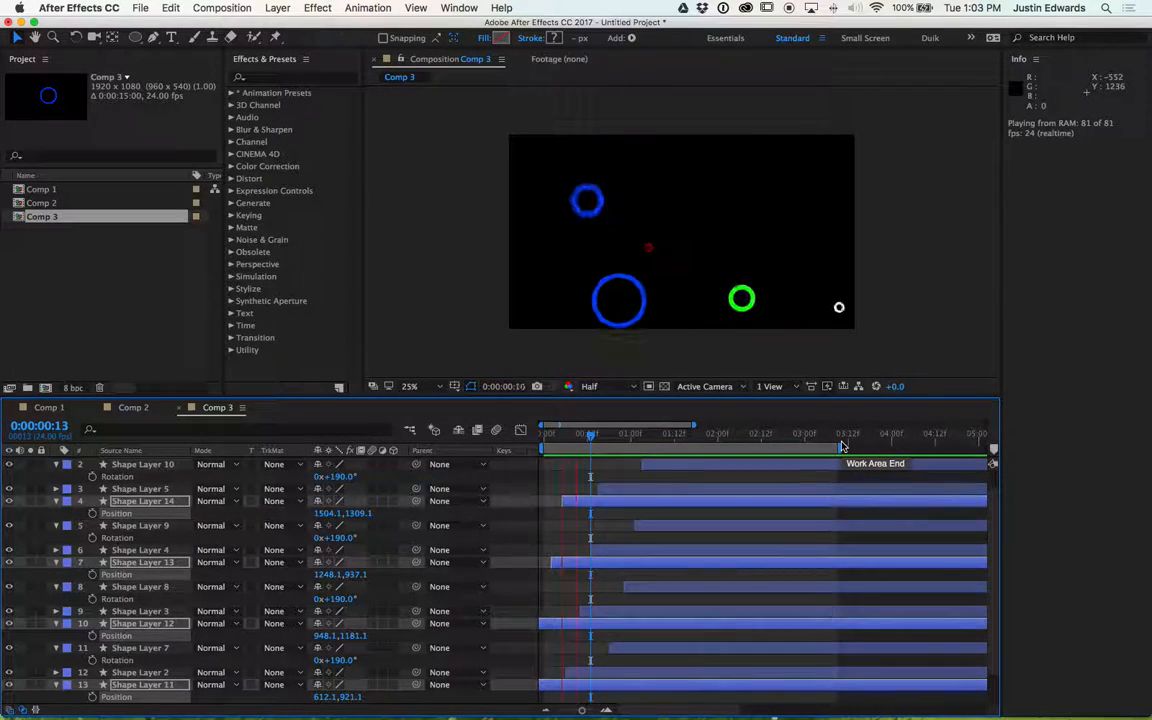
{"action": "key", "text": "space"}
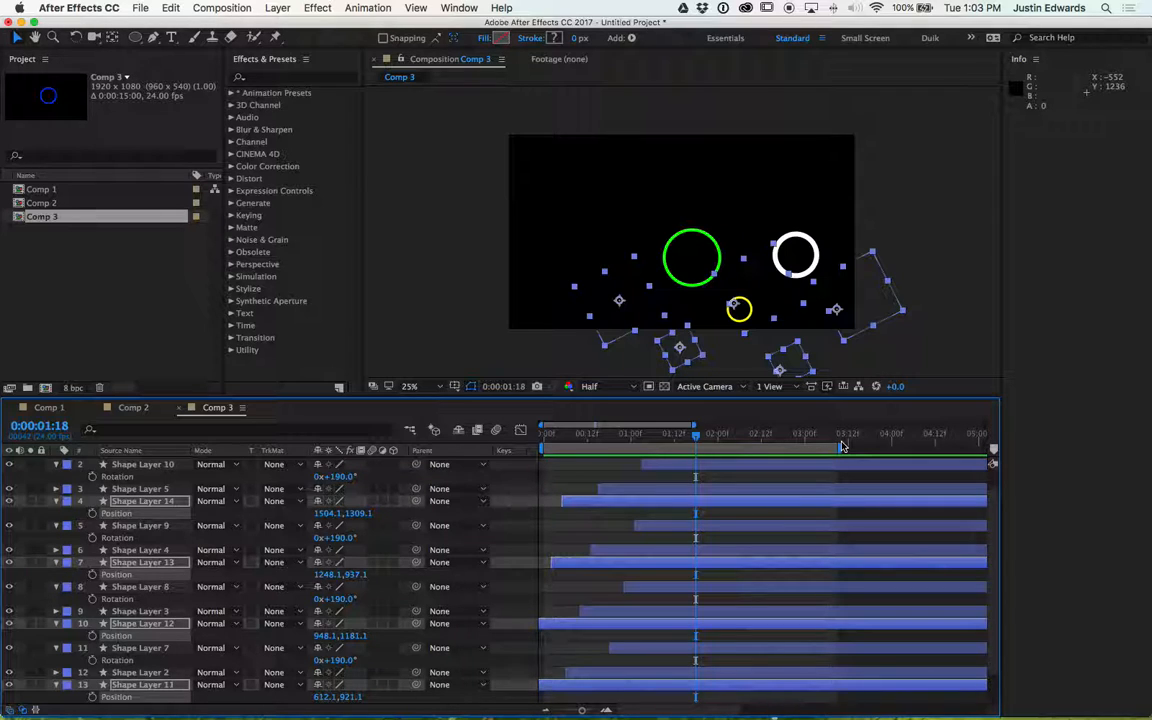
{"action": "key", "text": "space"}
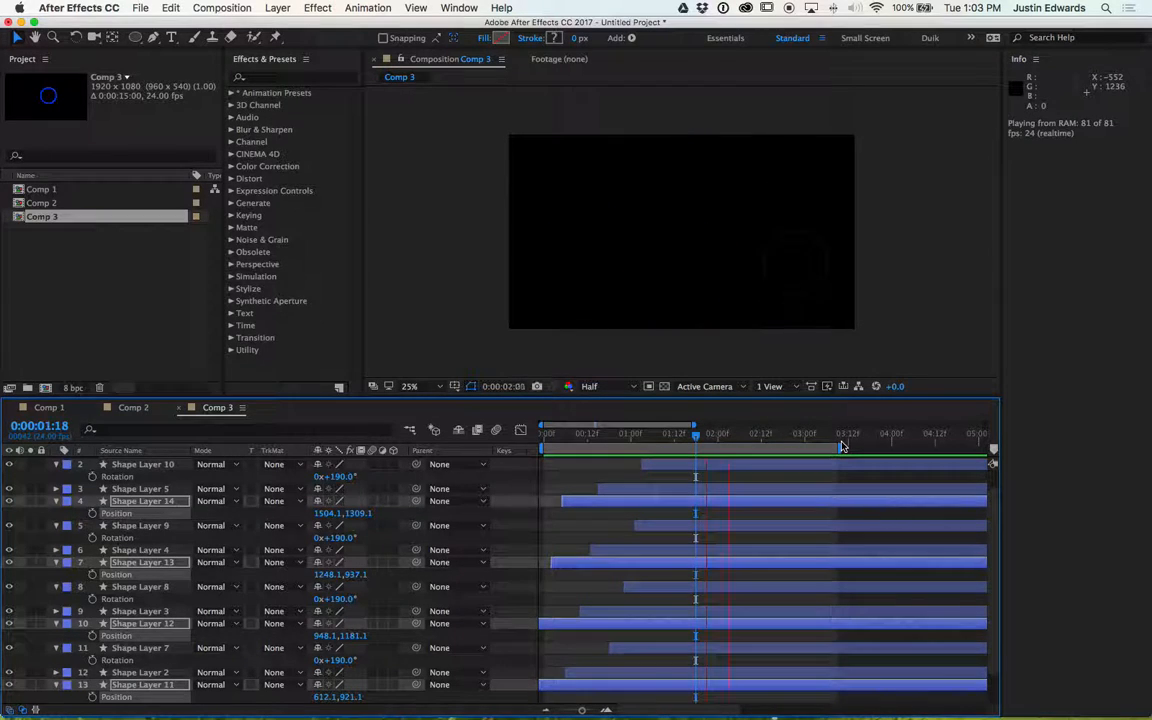
{"action": "key", "text": "space"}
{"action": "left_click_drag", "start_coordinate": [706, 434], "coordinate": [554, 443]}
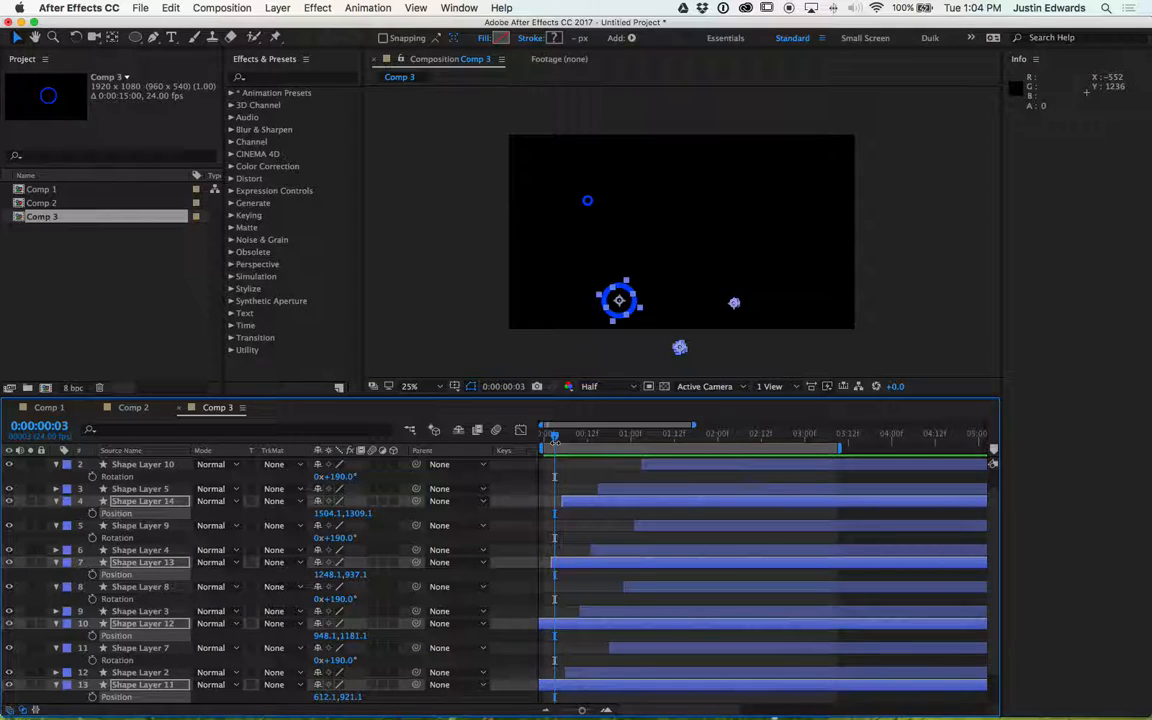
{"action": "key", "text": "space"}
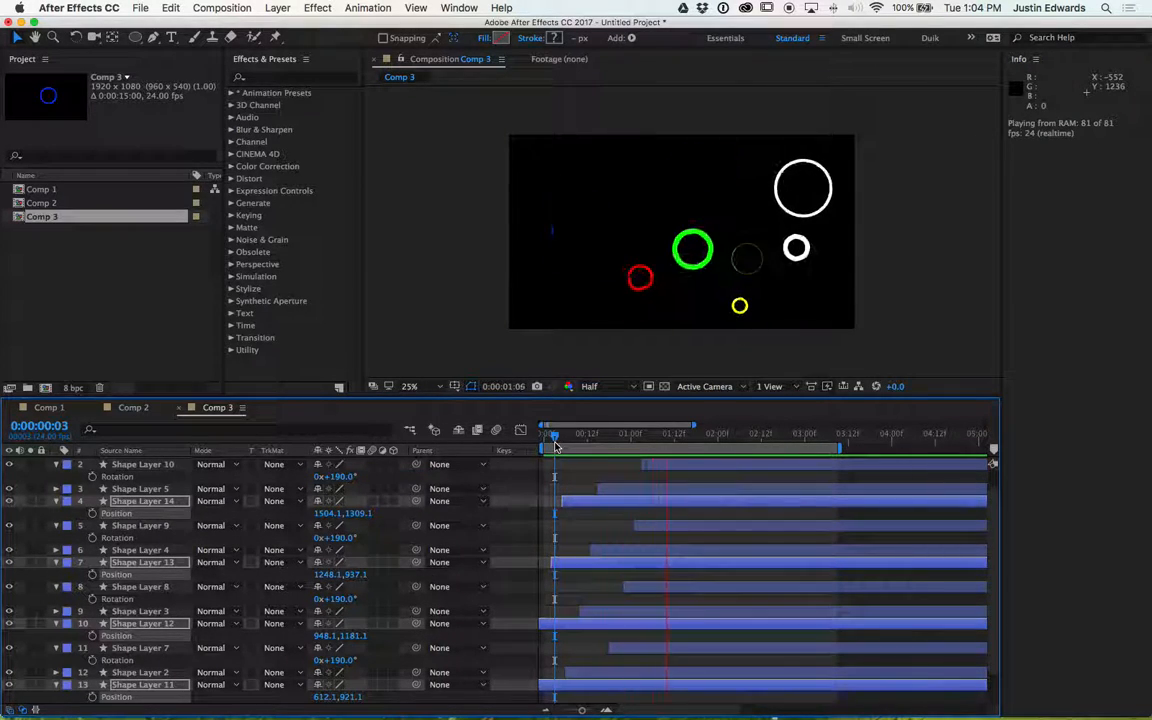
{"action": "key", "text": "space"}
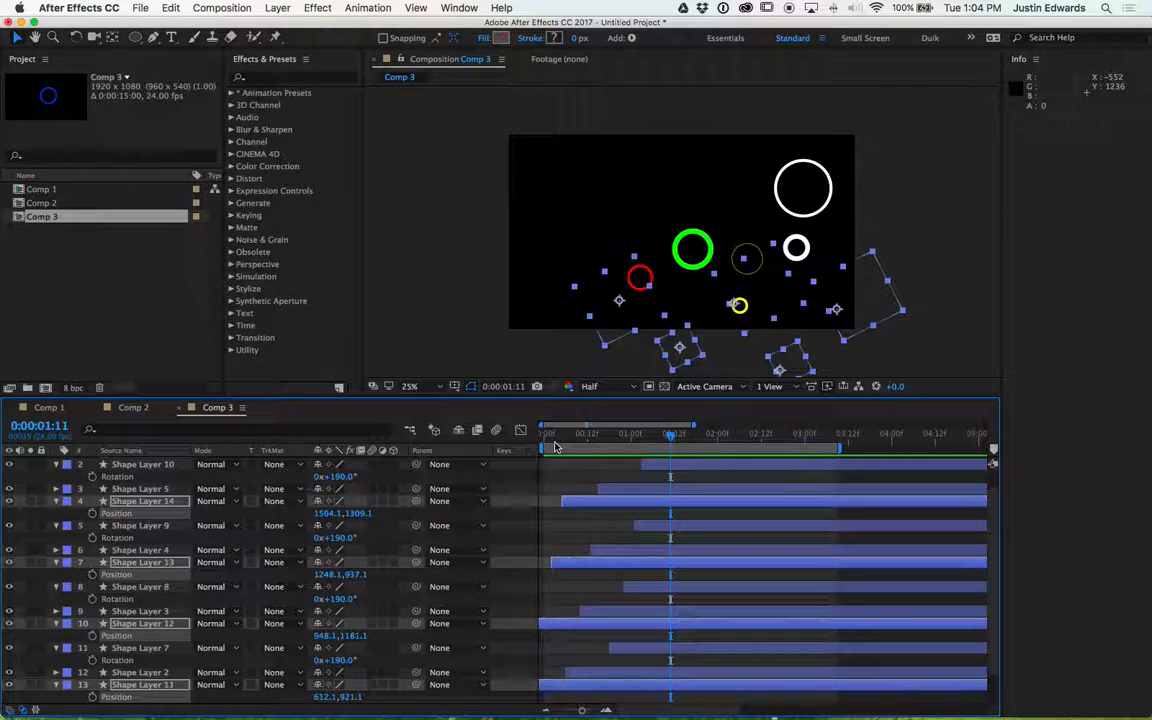
{"action": "key", "text": "space"}
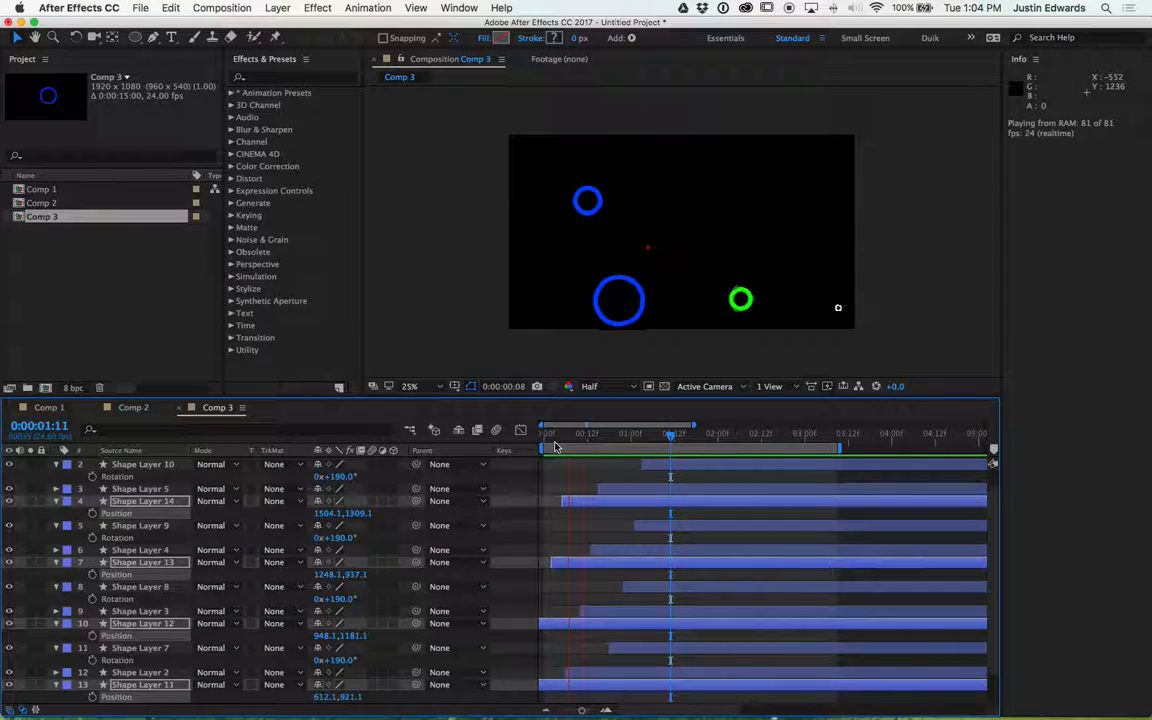
{"action": "key", "text": "space"}
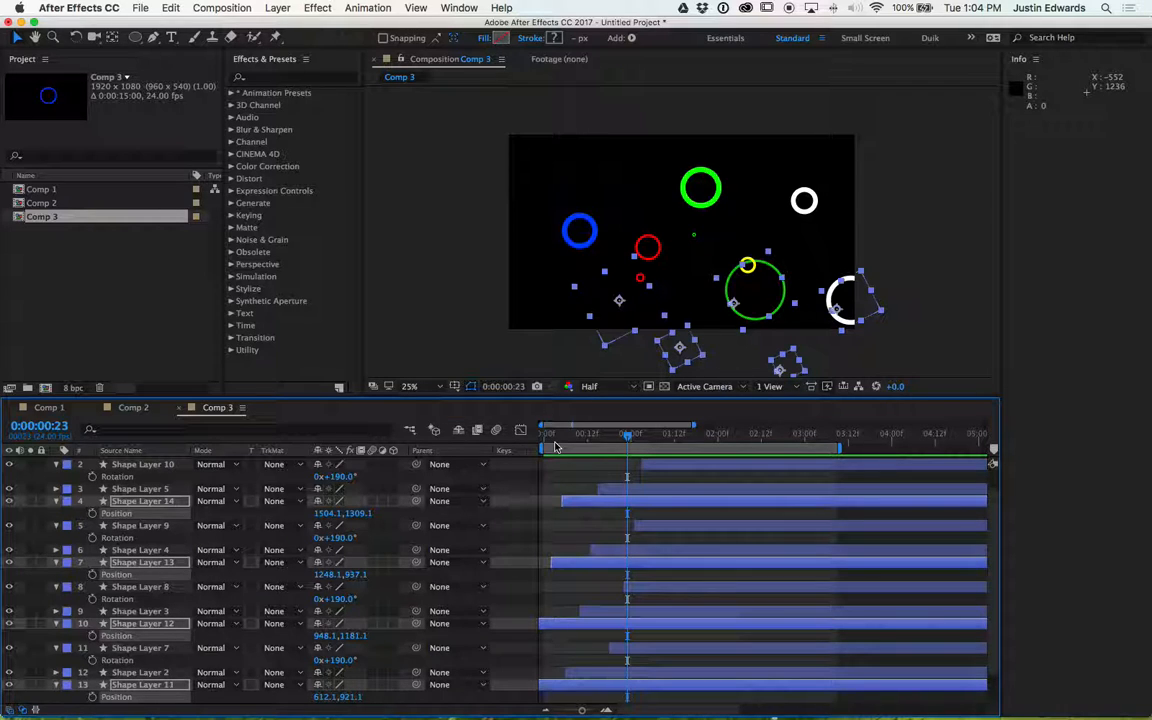
{"action": "key", "text": "space"}
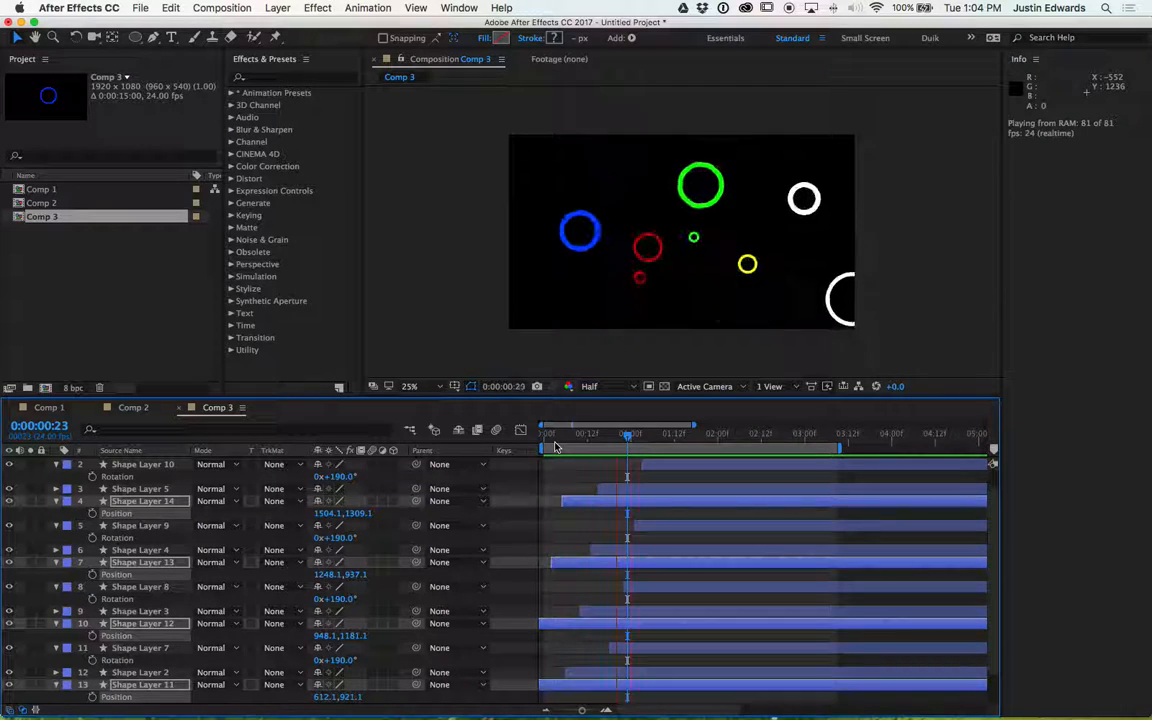
{"action": "key", "text": "space"}
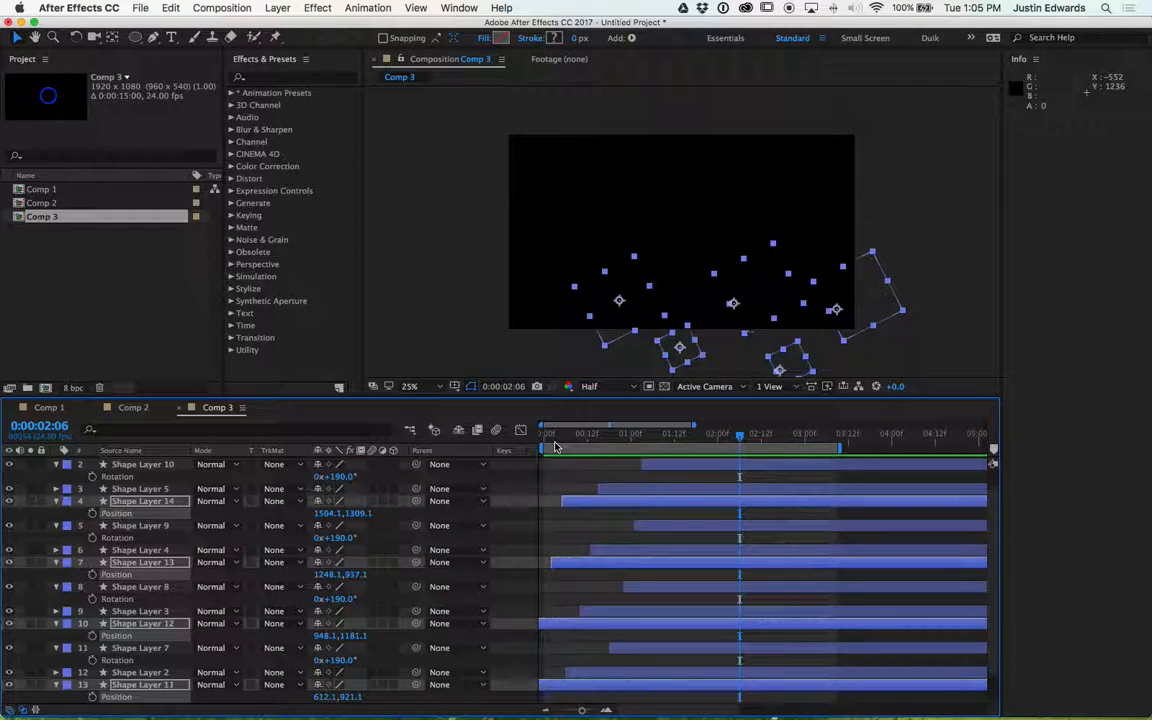
{"action": "key", "text": "space"}
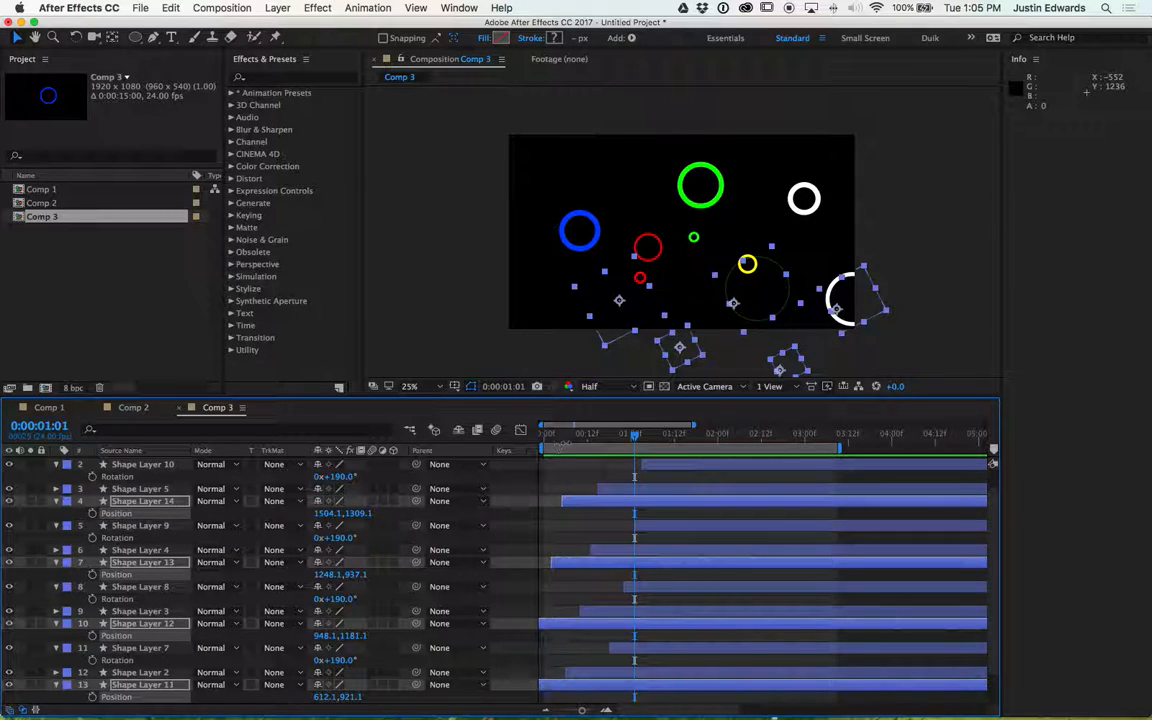
{"action": "left_click_drag", "start_coordinate": [841, 448], "coordinate": [712, 460]}
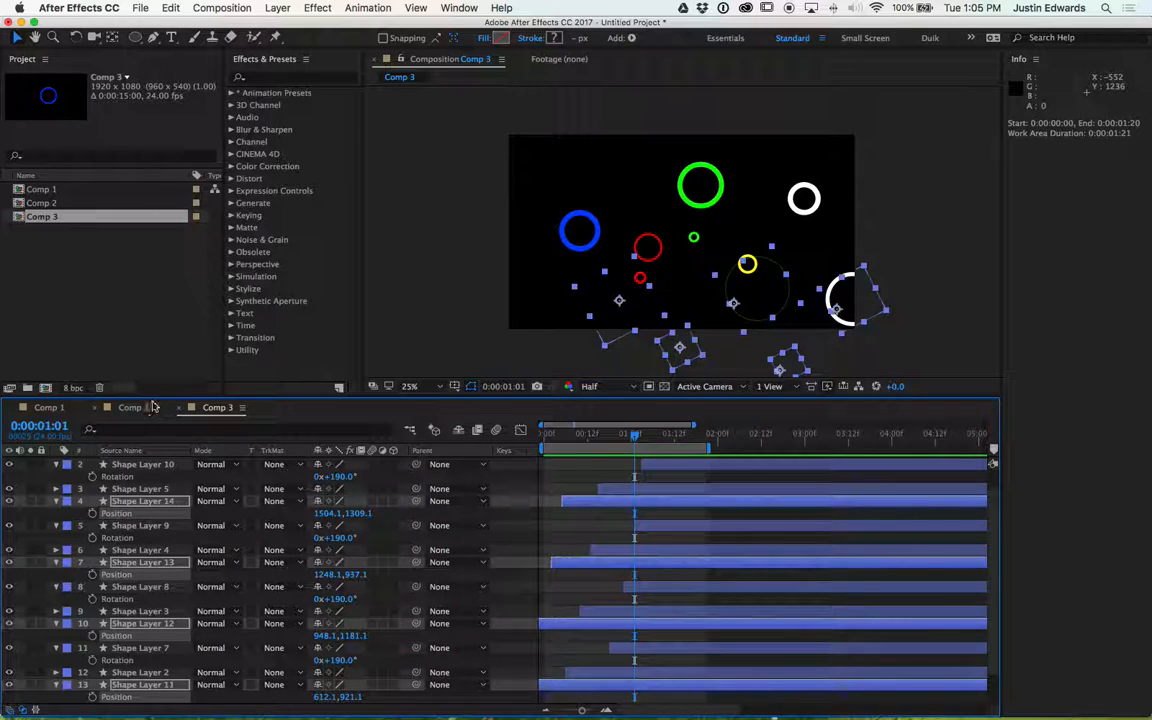
- Create a new HDTV 1080 24 composition, 1920×1080 px and 15 seconds long
{"action": "left_click", "coordinate": [118, 329]}
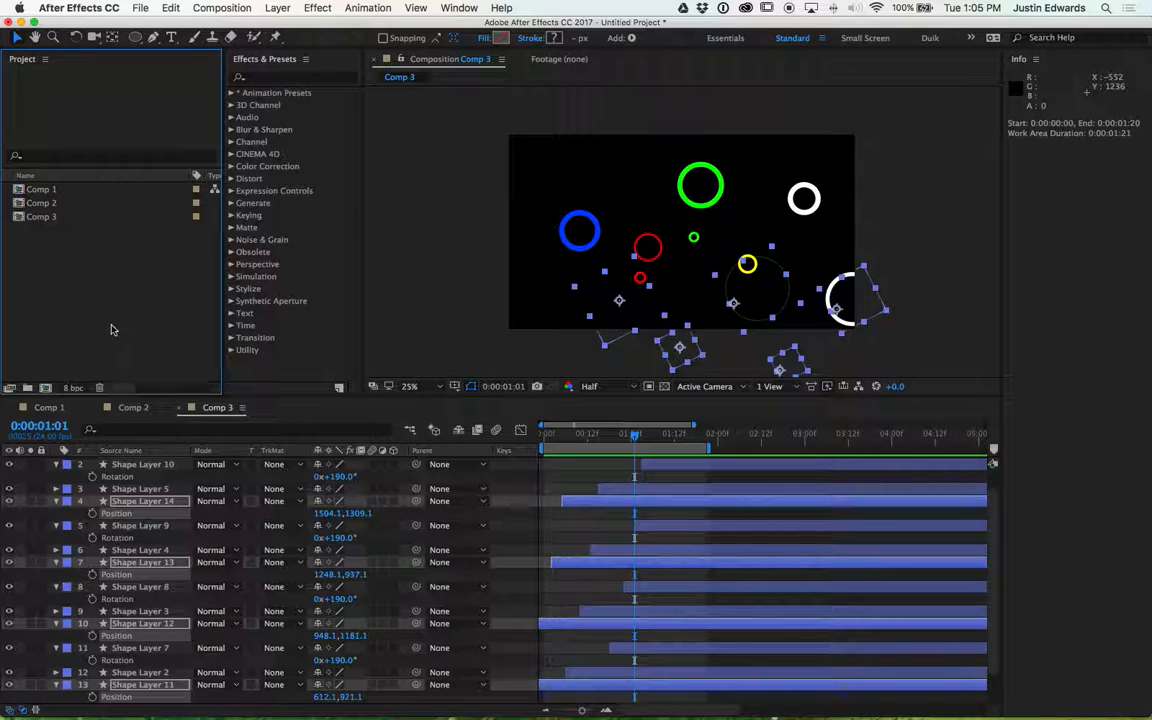
{"action": "left_click", "coordinate": [45, 389]}
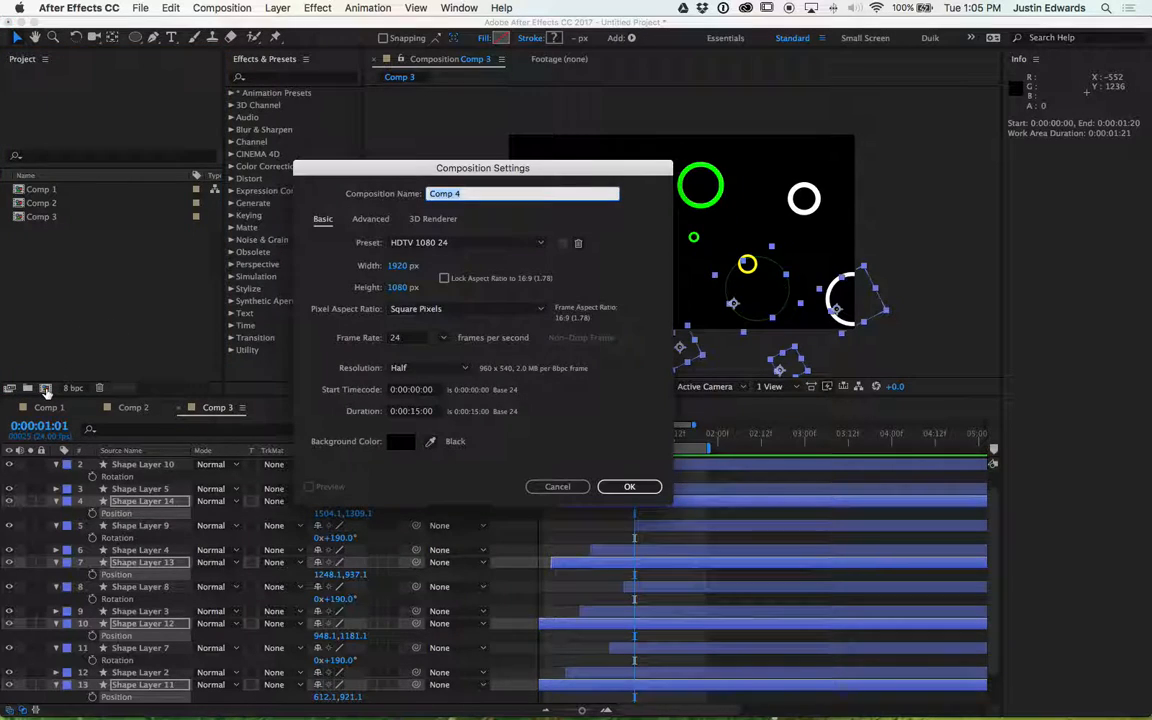
{"action": "left_click", "coordinate": [629, 487]}
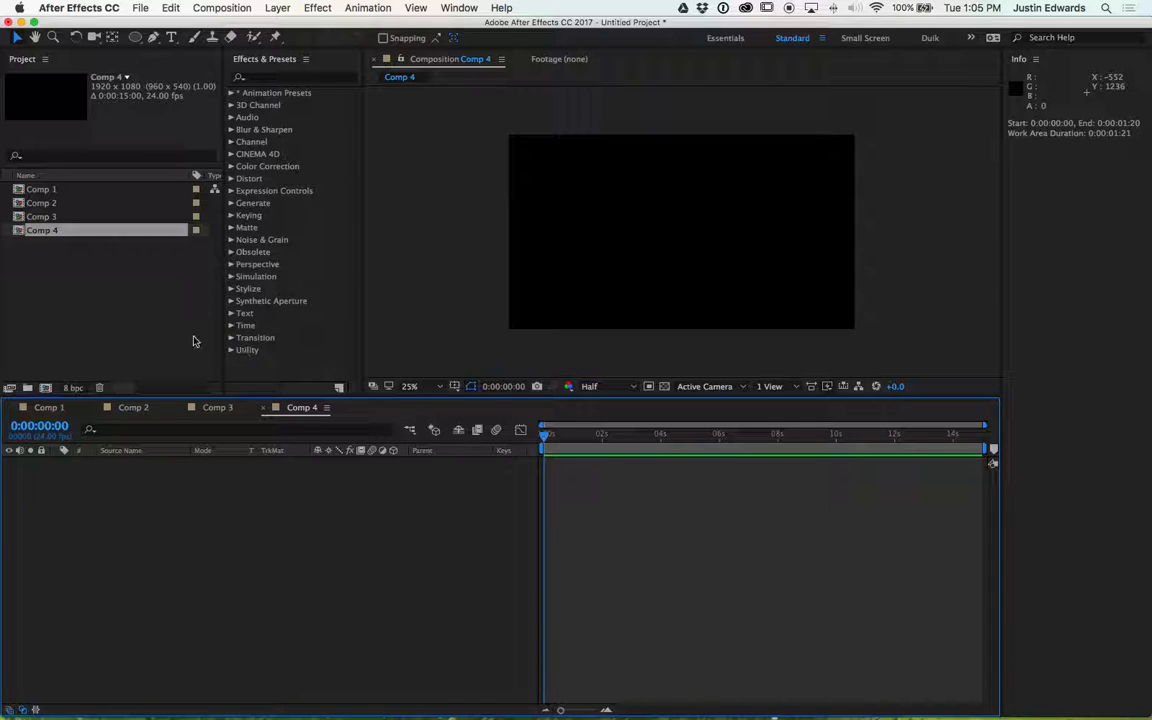
- Draw a horizontal straight line with the Pen tool across the upper part of the new composition
{"action": "left_click", "coordinate": [15, 233]}
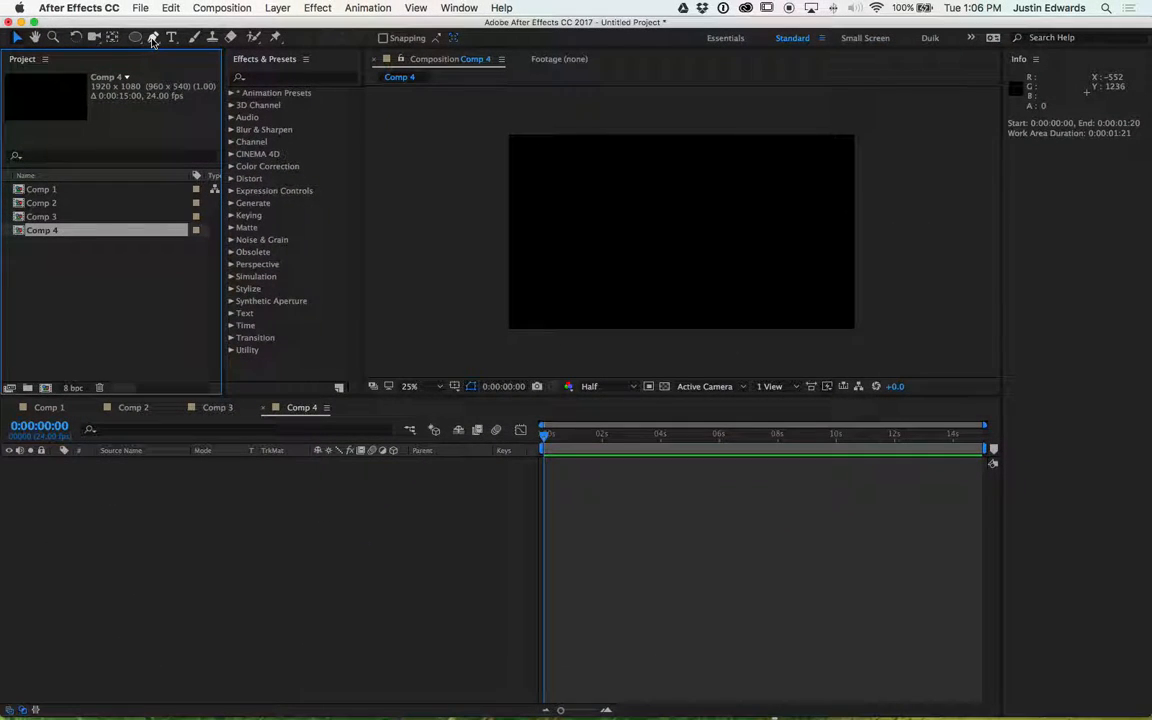
{"action": "left_click", "coordinate": [153, 38]}
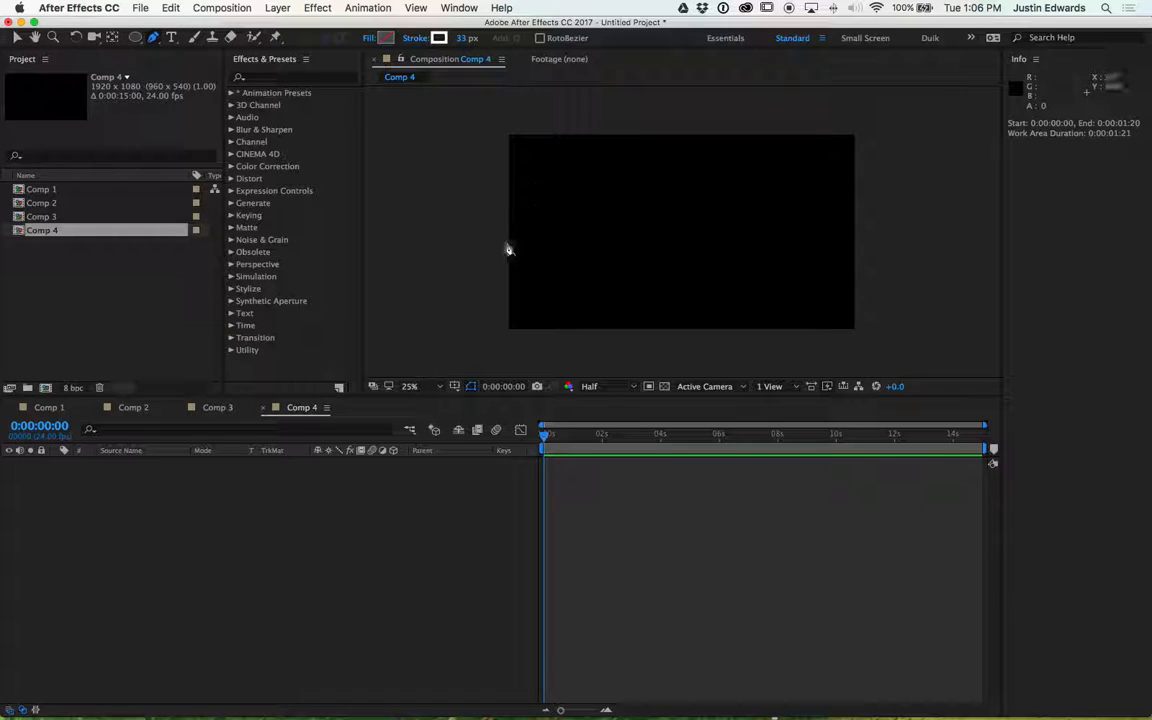
{"action": "left_click", "coordinate": [571, 227]}
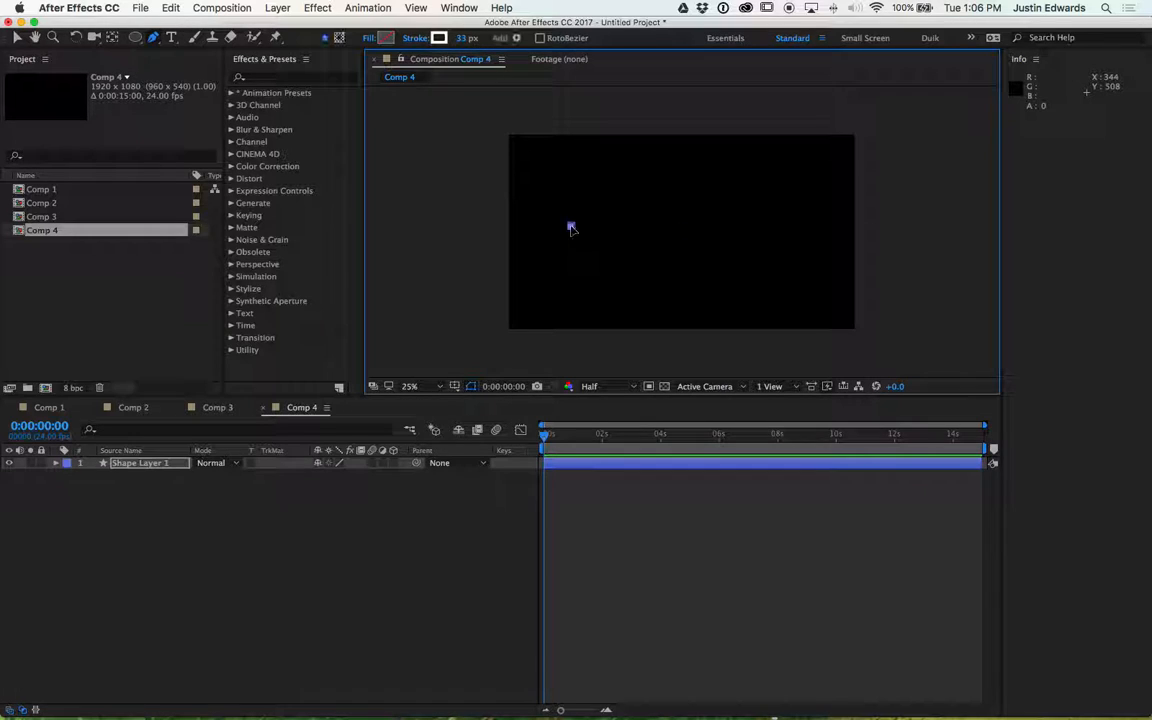
{"action": "left_click", "coordinate": [794, 226]}
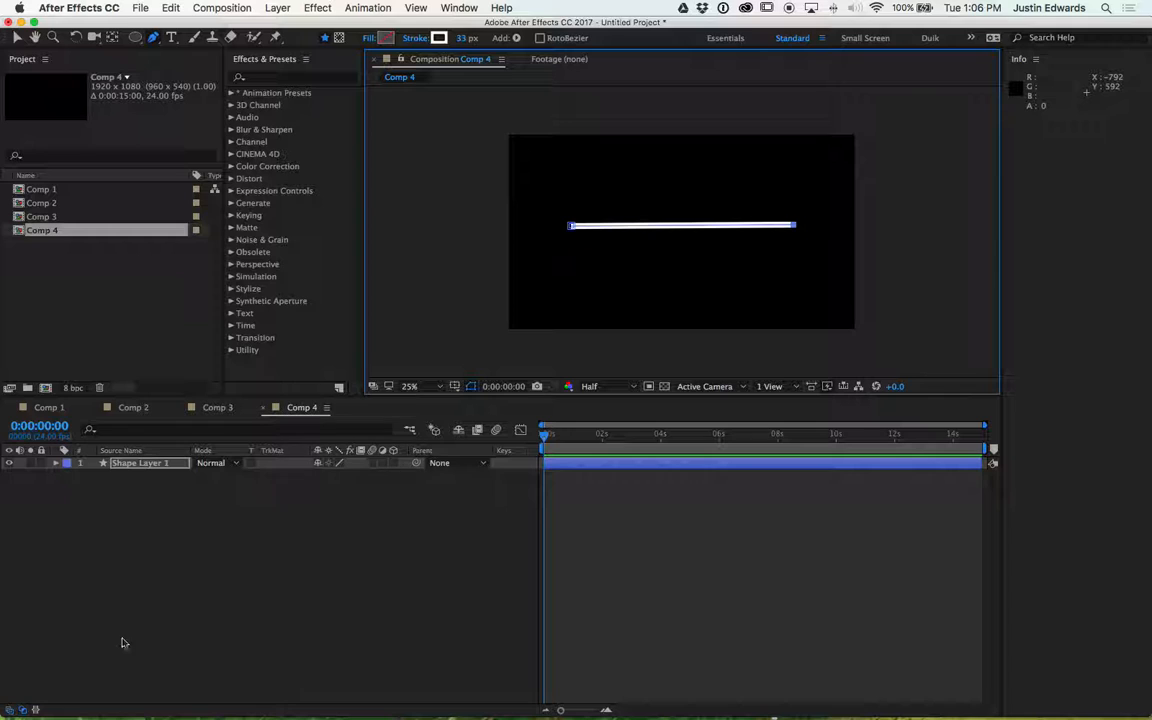
- Open the line shape's Stroke properties and set its Line Cap to Round Cap
{"action": "left_click", "coordinate": [91, 498]}
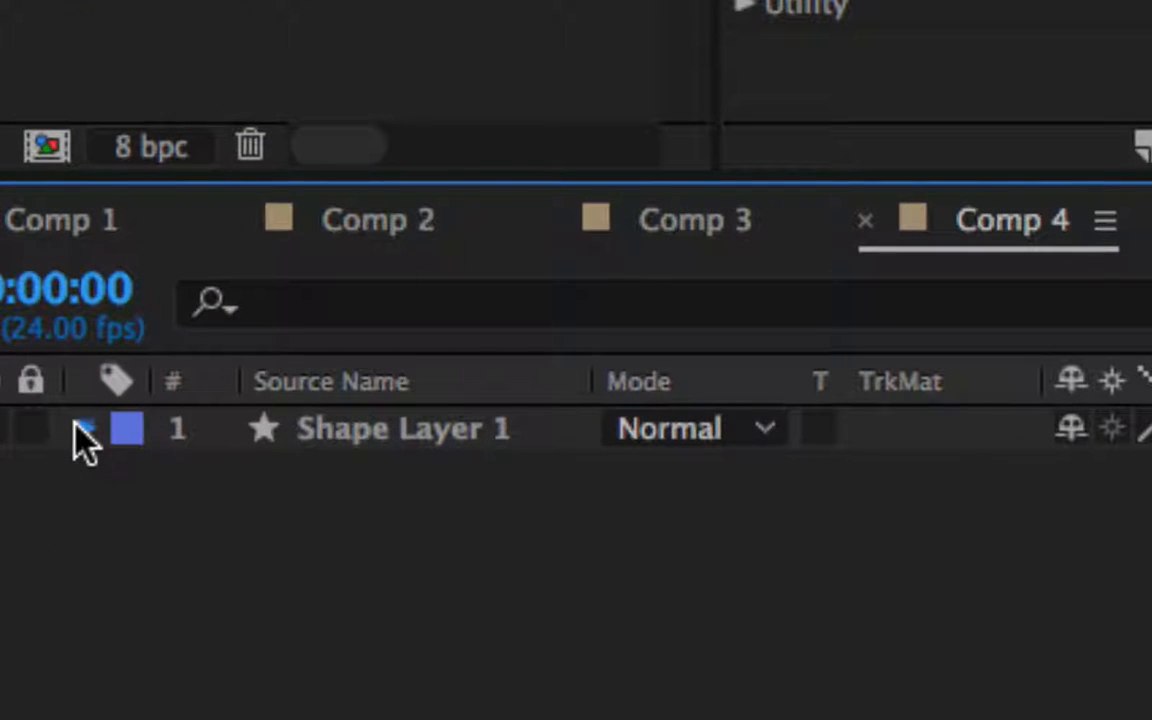
{"action": "left_click", "coordinate": [82, 430]}
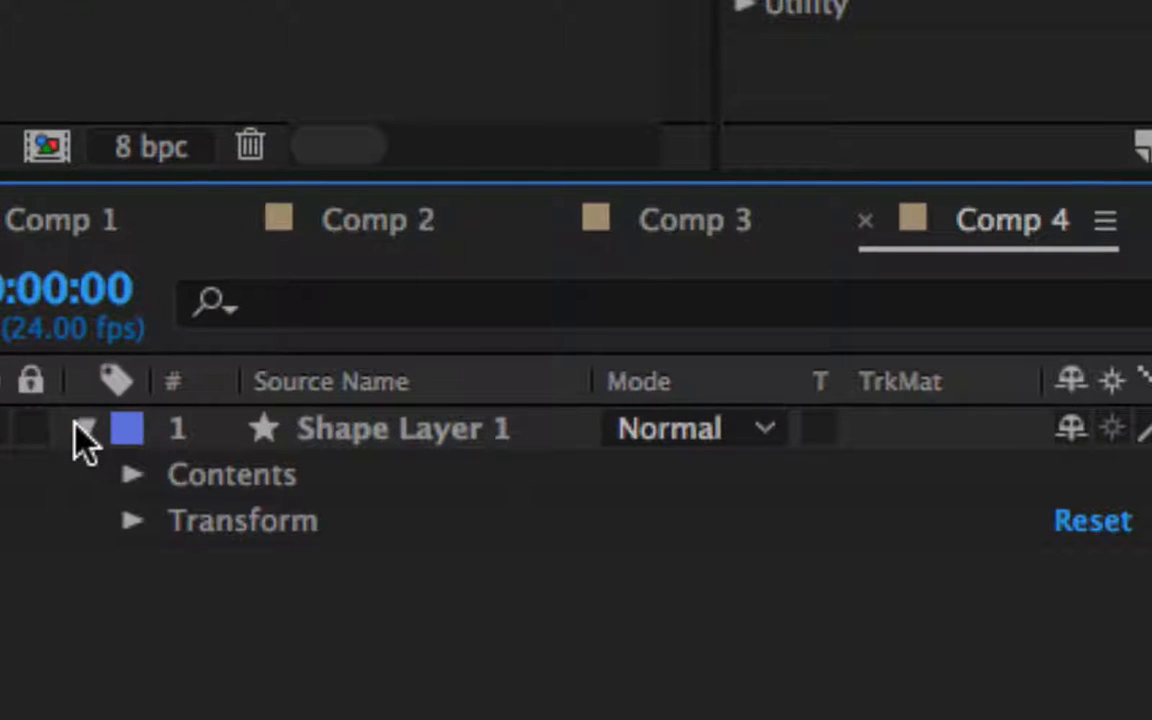
{"action": "left_click", "coordinate": [130, 474]}
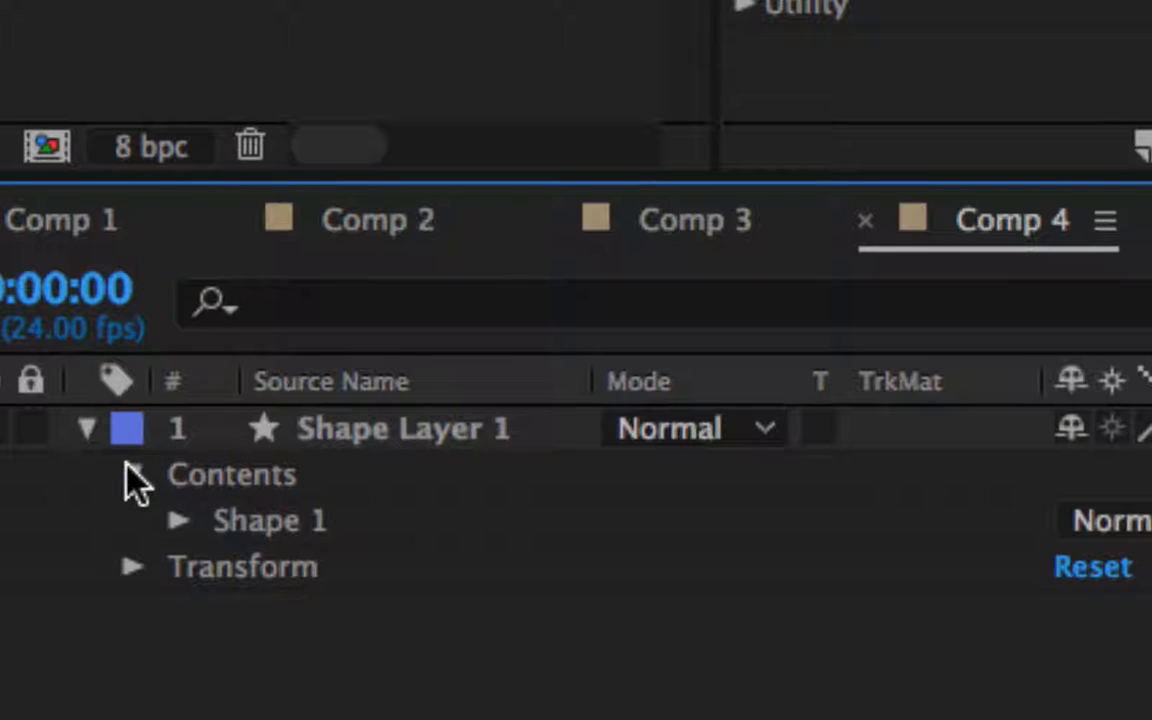
{"action": "left_click", "coordinate": [177, 523]}
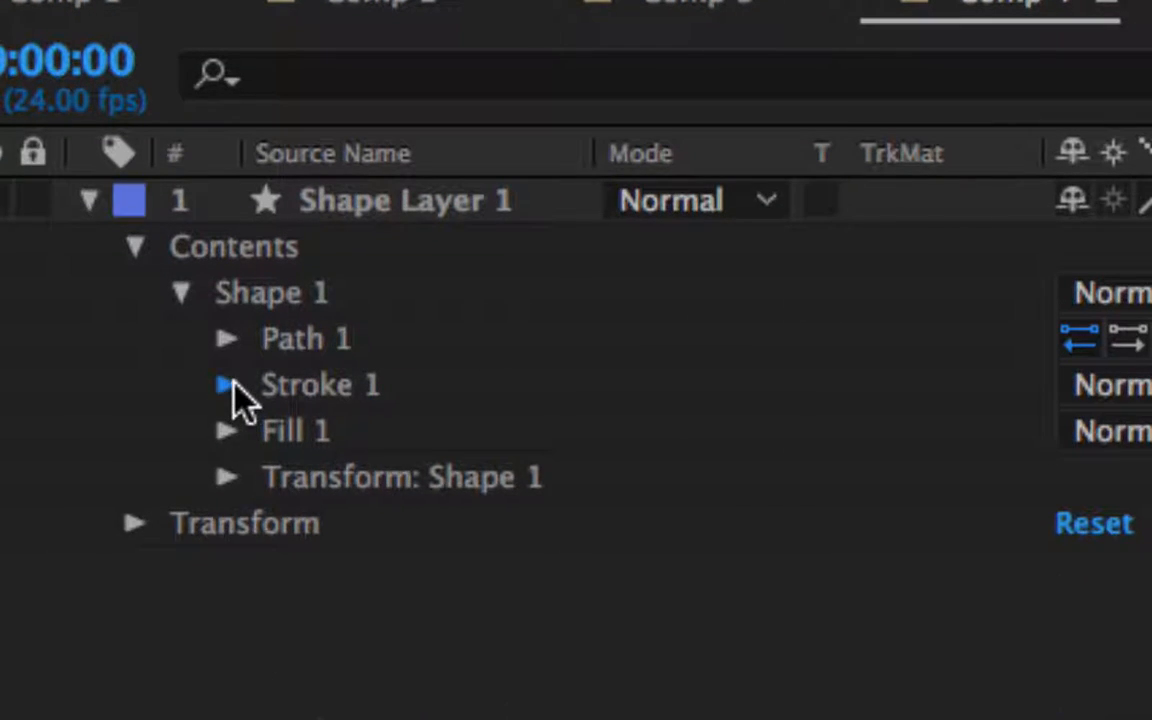
{"action": "left_click", "coordinate": [229, 387]}
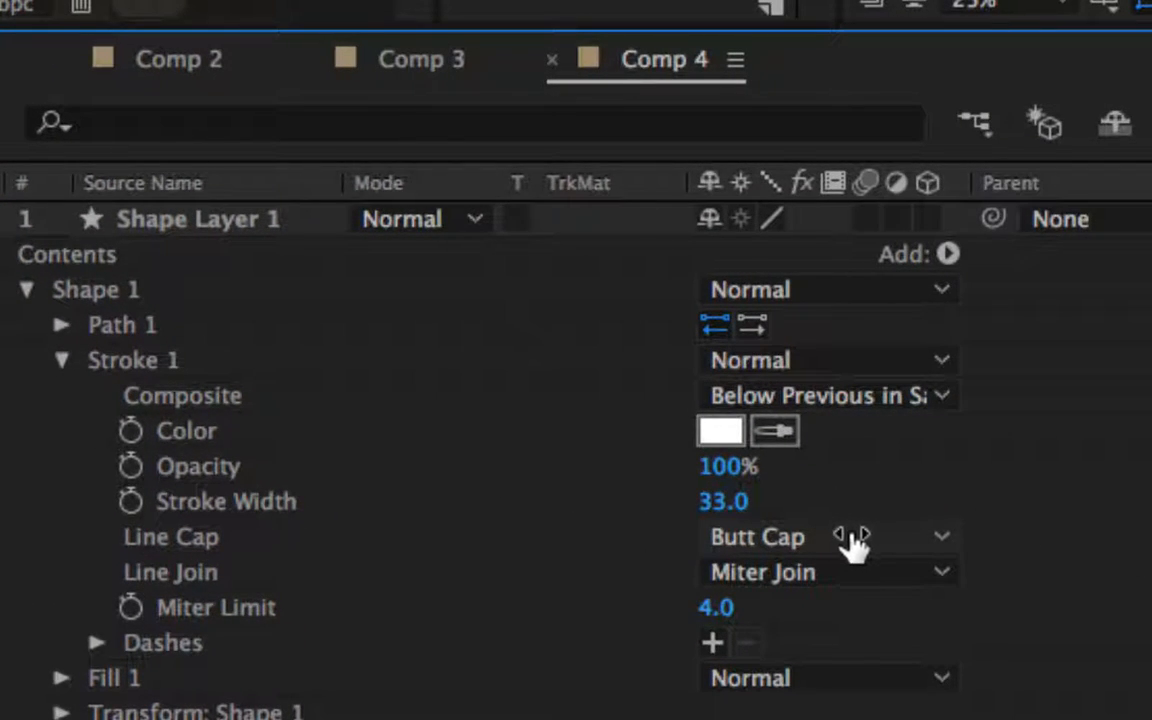
{"action": "left_click", "coordinate": [880, 541]}
{"action": "left_click", "coordinate": [870, 620]}
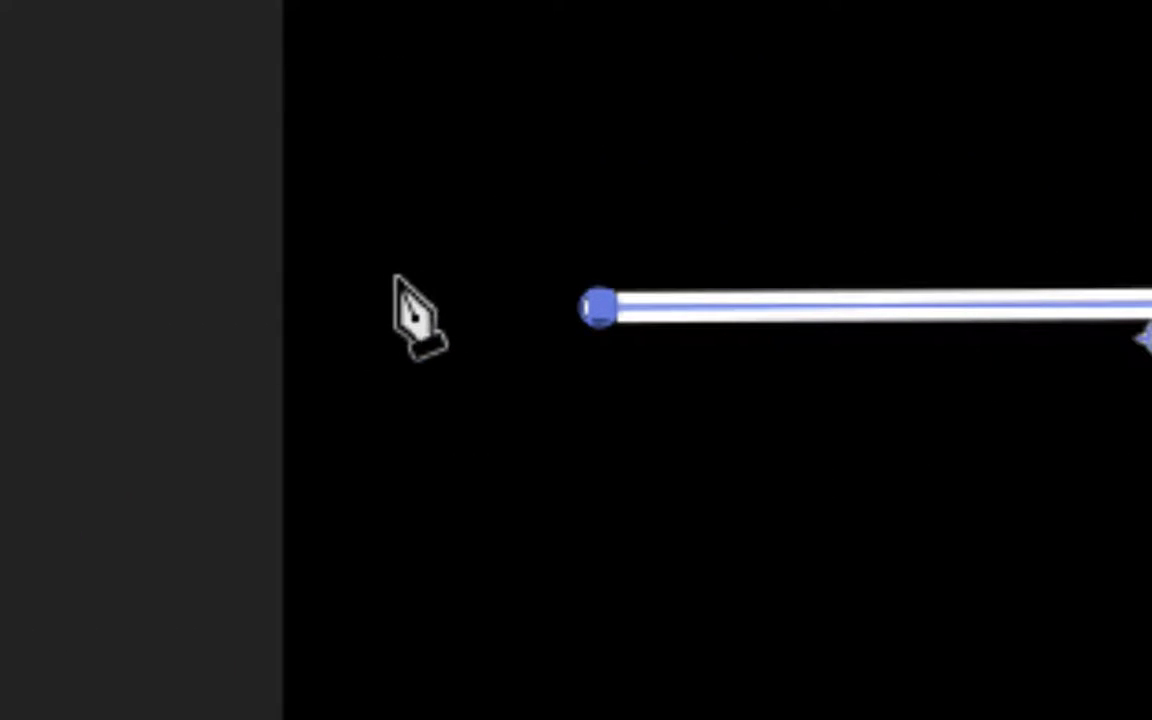
{"action": "key", "text": "v"}
{"action": "left_click", "coordinate": [405, 308]}
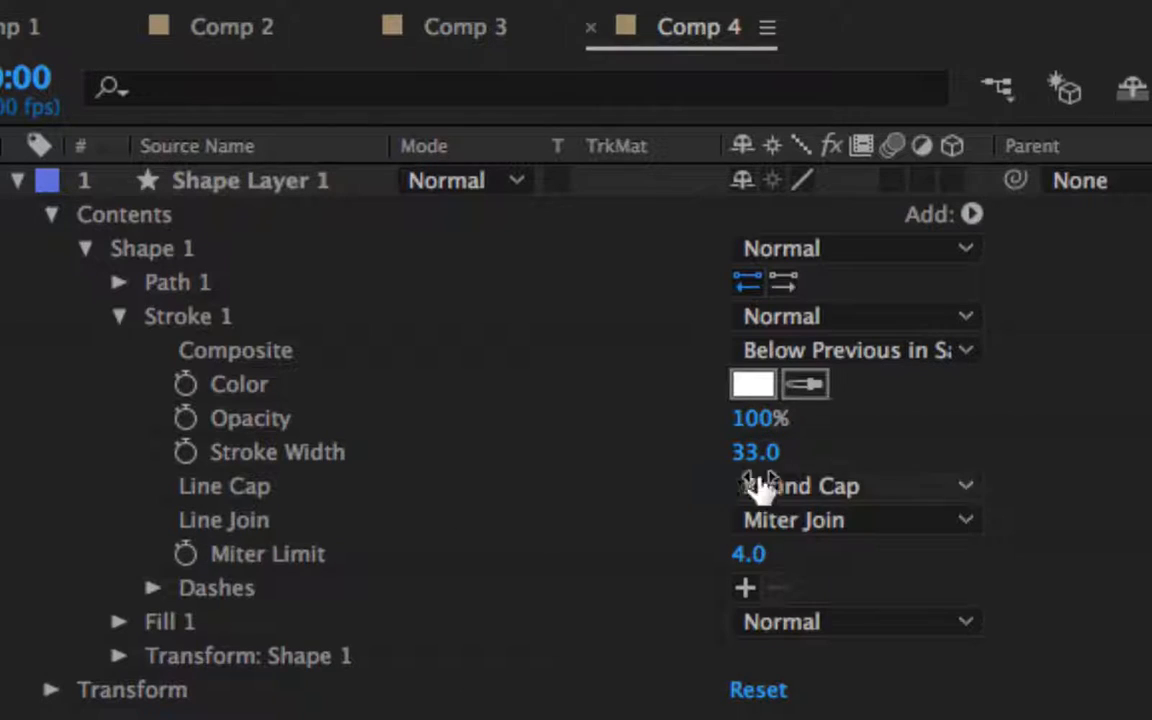
{"action": "left_click", "coordinate": [838, 487]}
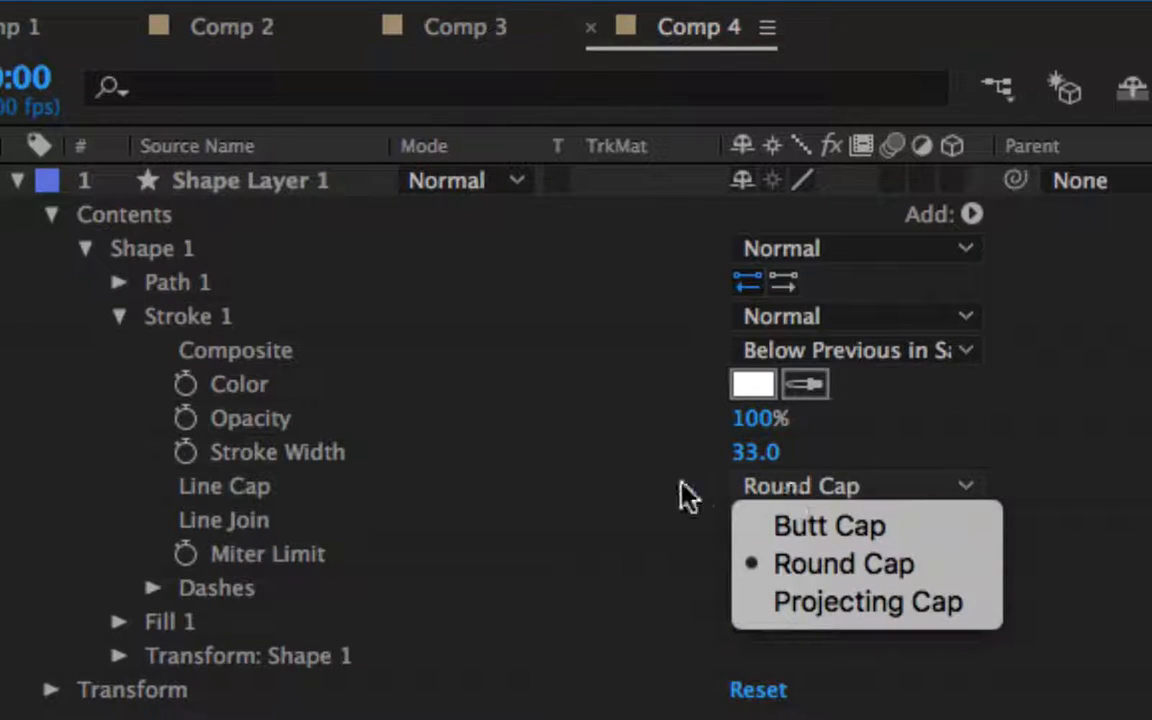
{"action": "left_click", "coordinate": [650, 489]}
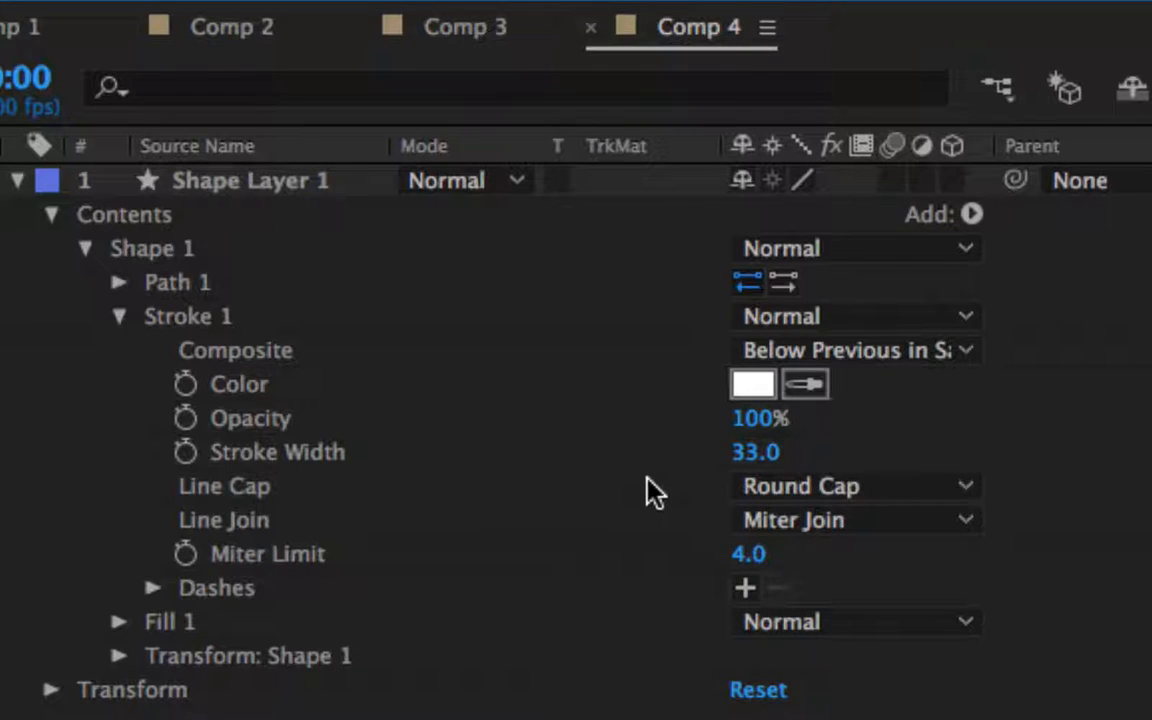
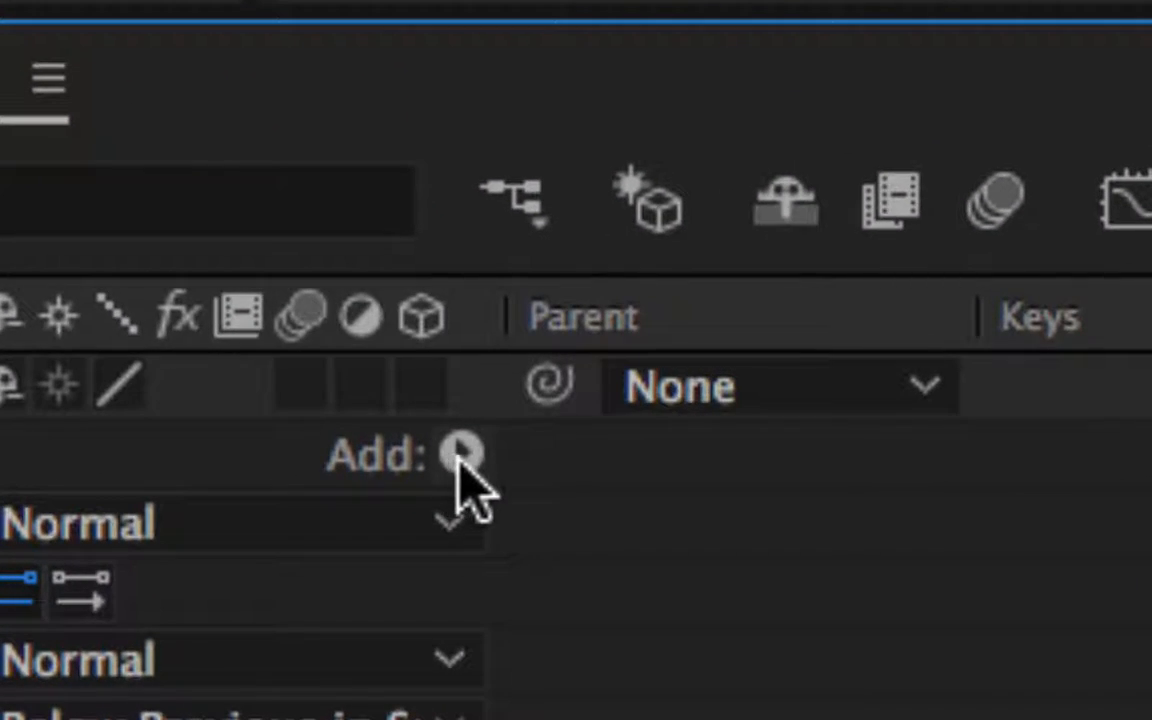
- Add a Trim Paths operator to the line shape and enable keyframing for its Start and End properties
{"action": "left_click", "coordinate": [454, 463]}
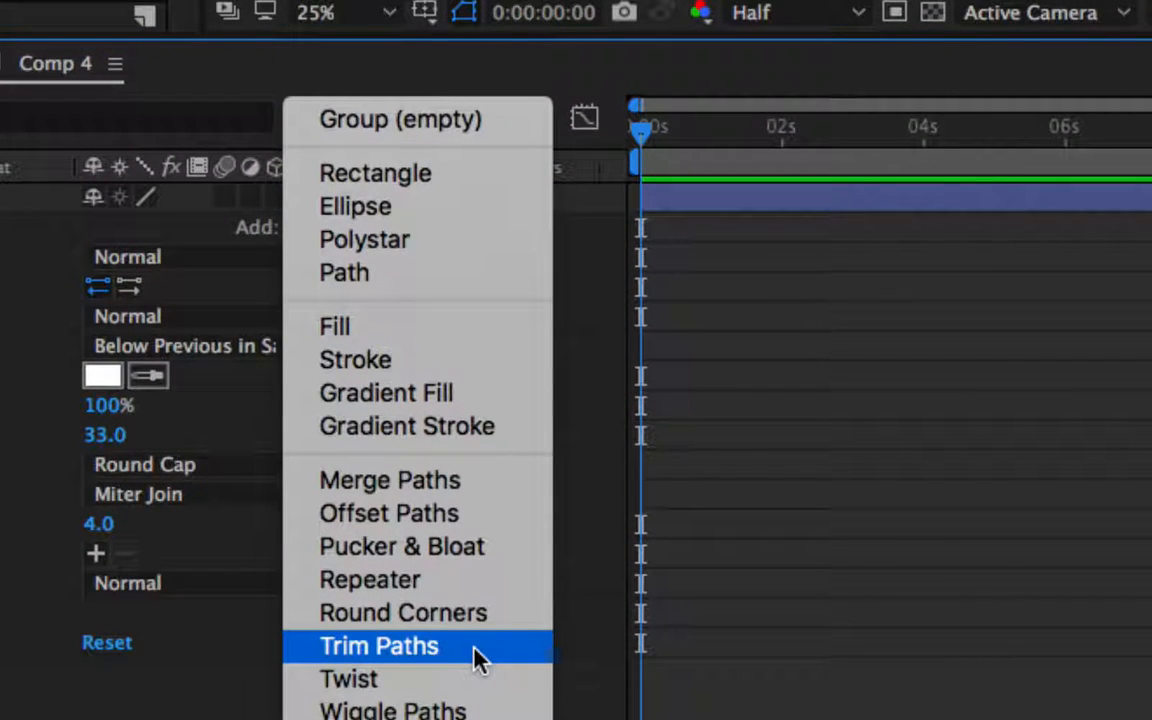
{"action": "left_click", "coordinate": [476, 648]}
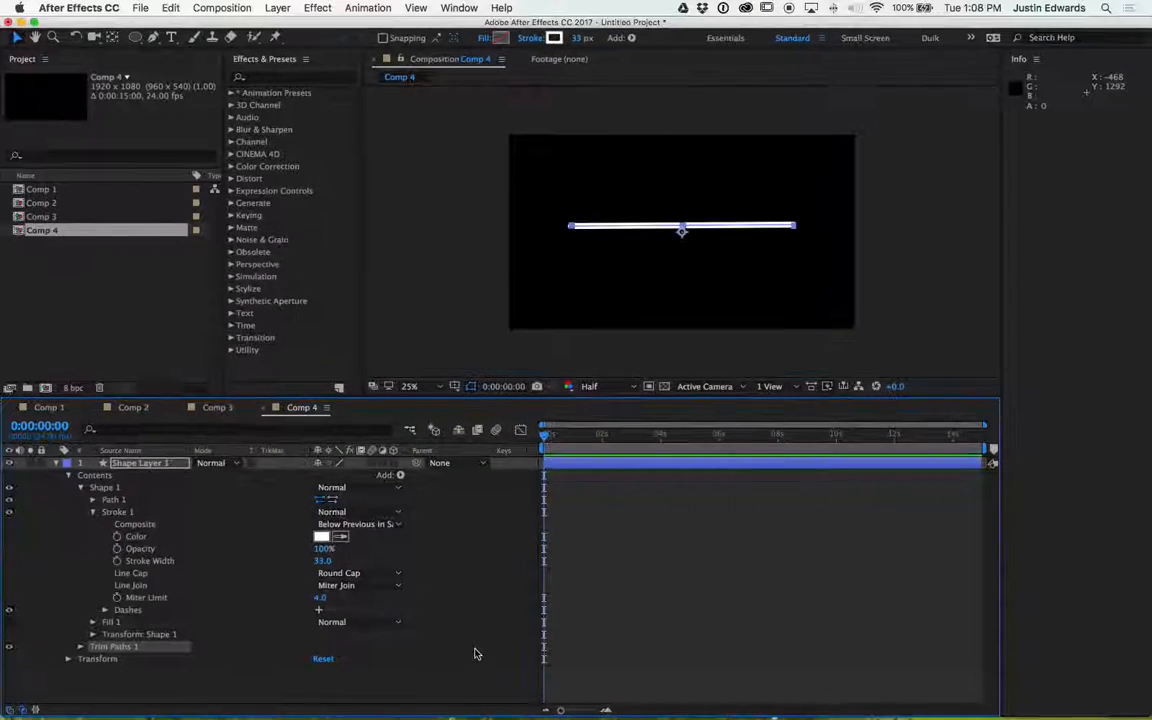
{"action": "left_click", "coordinate": [112, 488]}
{"action": "left_click", "coordinate": [81, 647]}
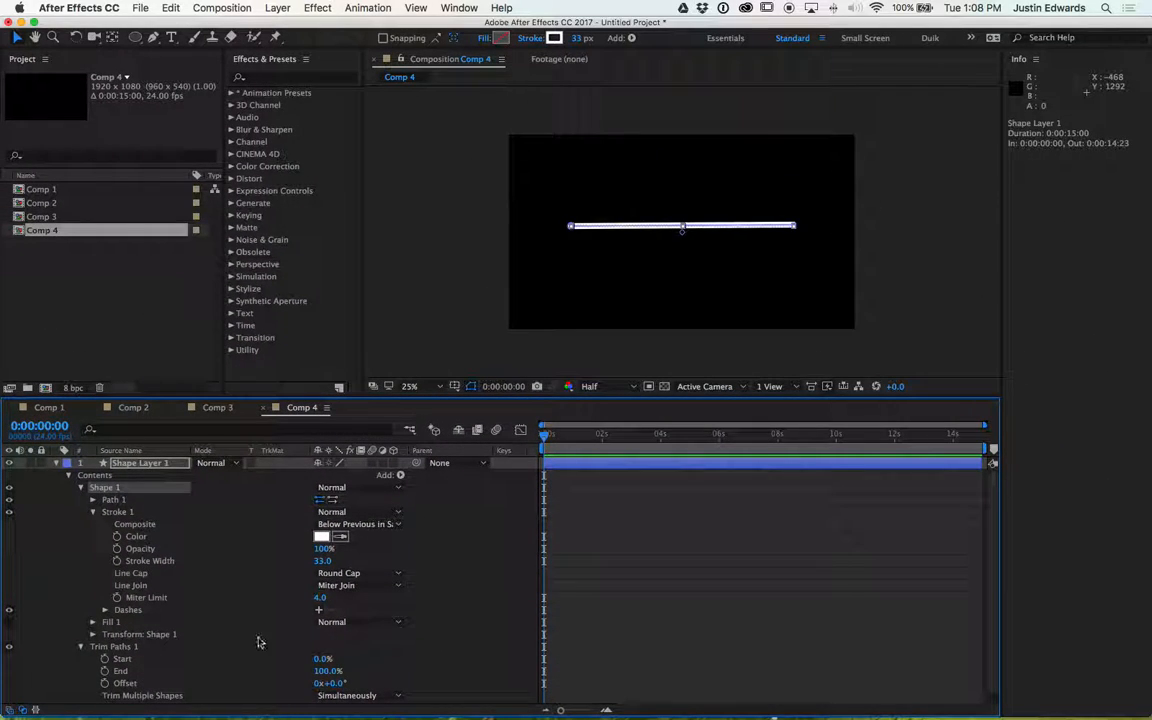
{"action": "mouse_move", "coordinate": [320, 663]}
{"action": "left_mouse_down"}
{"action": "mouse_move", "coordinate": [371, 655]}
{"action": "mouse_move", "coordinate": [277, 670]}
{"action": "mouse_move", "coordinate": [329, 673]}
{"action": "mouse_move", "coordinate": [332, 659]}
{"action": "mouse_move", "coordinate": [244, 663]}
{"action": "left_mouse_up"}
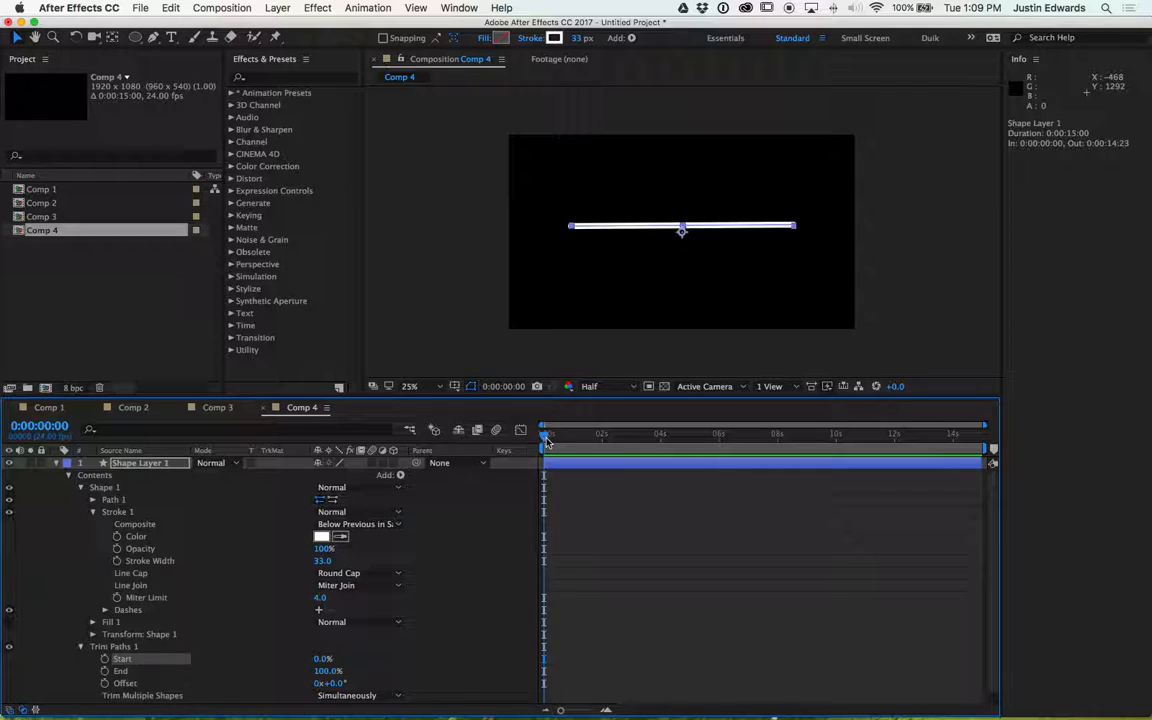
{"action": "left_click", "coordinate": [105, 659]}
{"action": "left_click", "coordinate": [105, 671]}
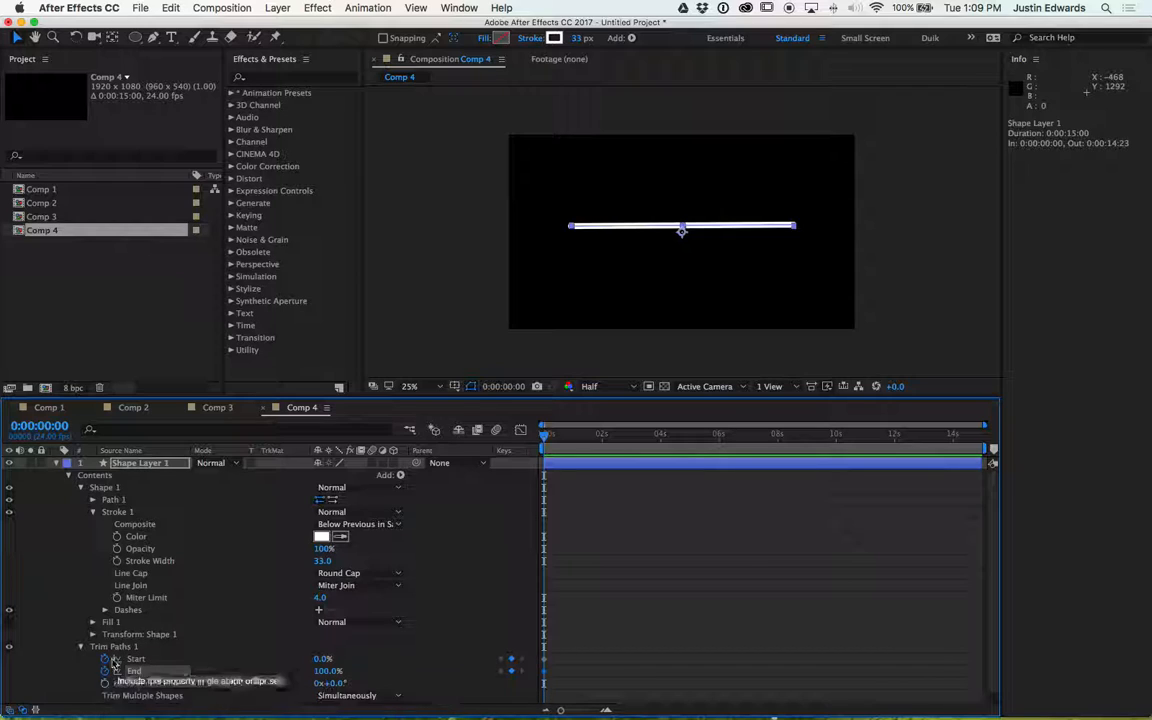
- Set the work area to end at 0:00:02:00
{"action": "left_click_drag", "start_coordinate": [545, 436], "coordinate": [601, 443]}
{"action": "key", "text": "equal"}
{"action": "key", "text": "equal"}
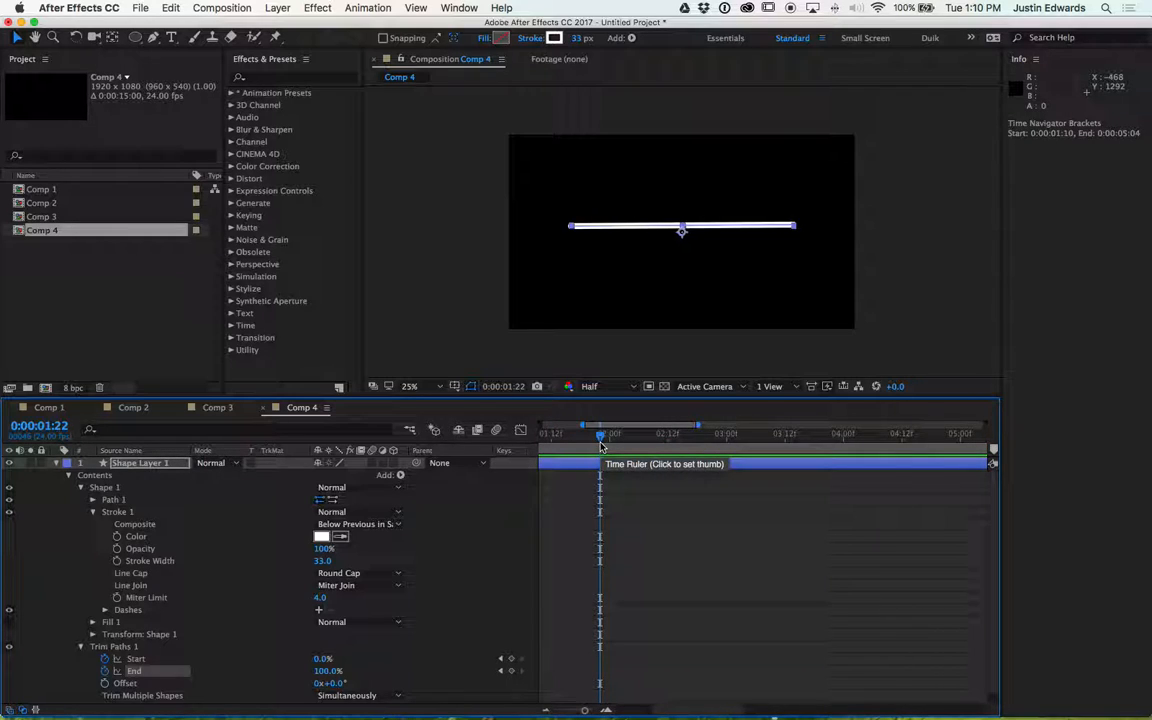
{"action": "left_click_drag", "start_coordinate": [601, 438], "coordinate": [609, 440]}
{"action": "key", "text": "n"}
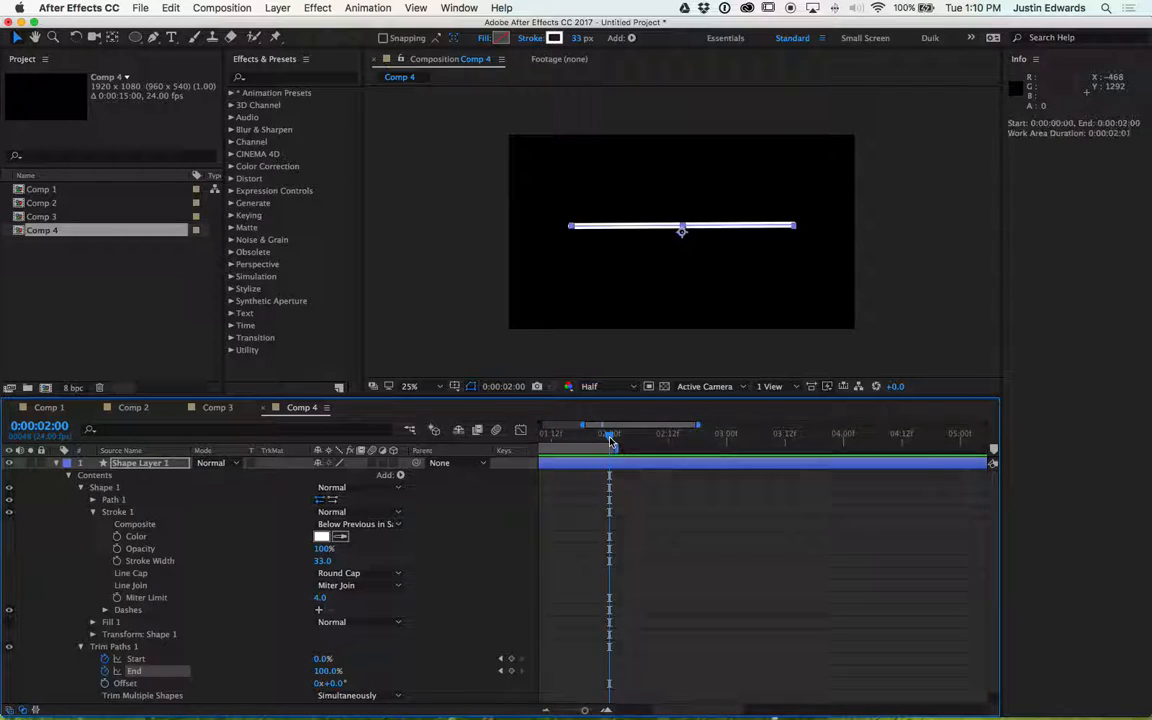
- Add Start and End keyframes at 0:00:02:00, then set End to 0% at the first frame
{"action": "scroll", "coordinate": [632, 532], "scroll_direction": "left", "scroll_amount": 5}
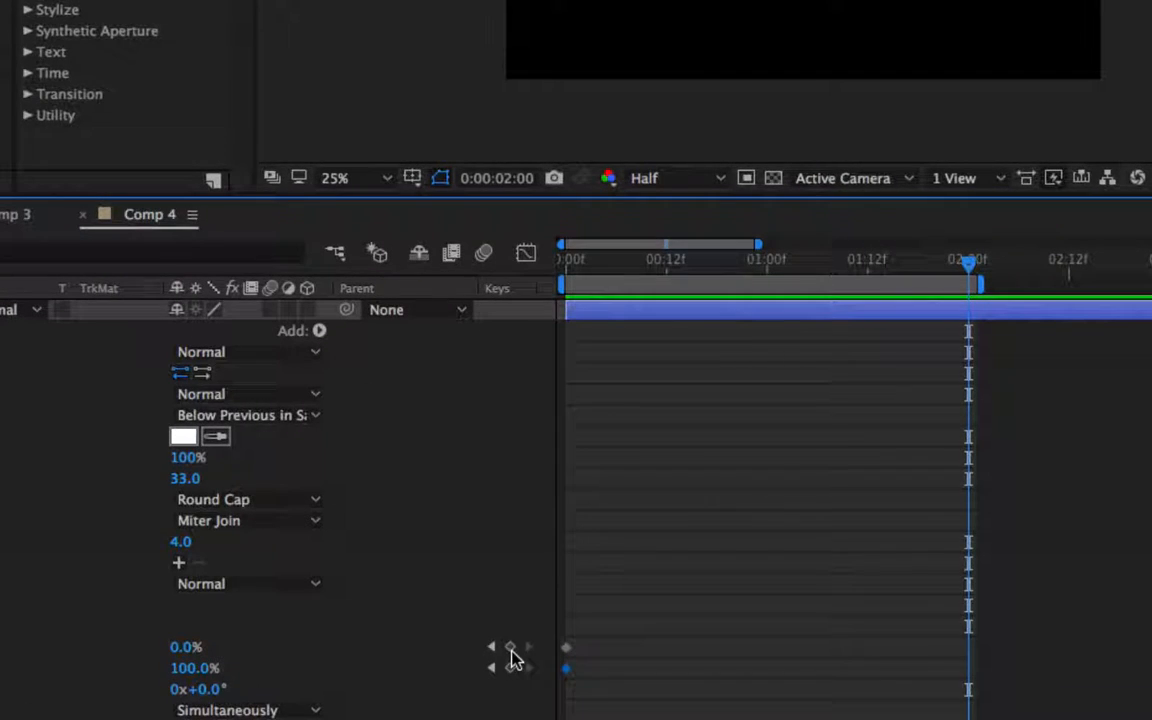
{"action": "left_click", "coordinate": [511, 659]}
{"action": "left_click", "coordinate": [511, 669]}
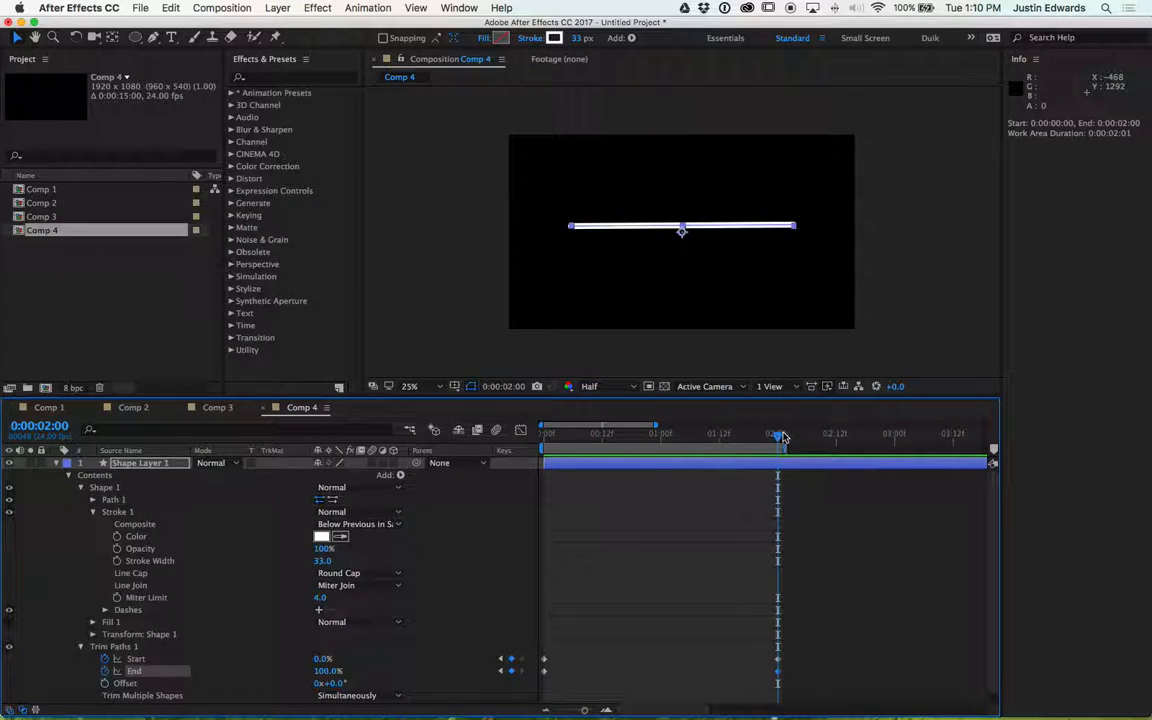
{"action": "left_click_drag", "start_coordinate": [780, 438], "coordinate": [544, 452]}
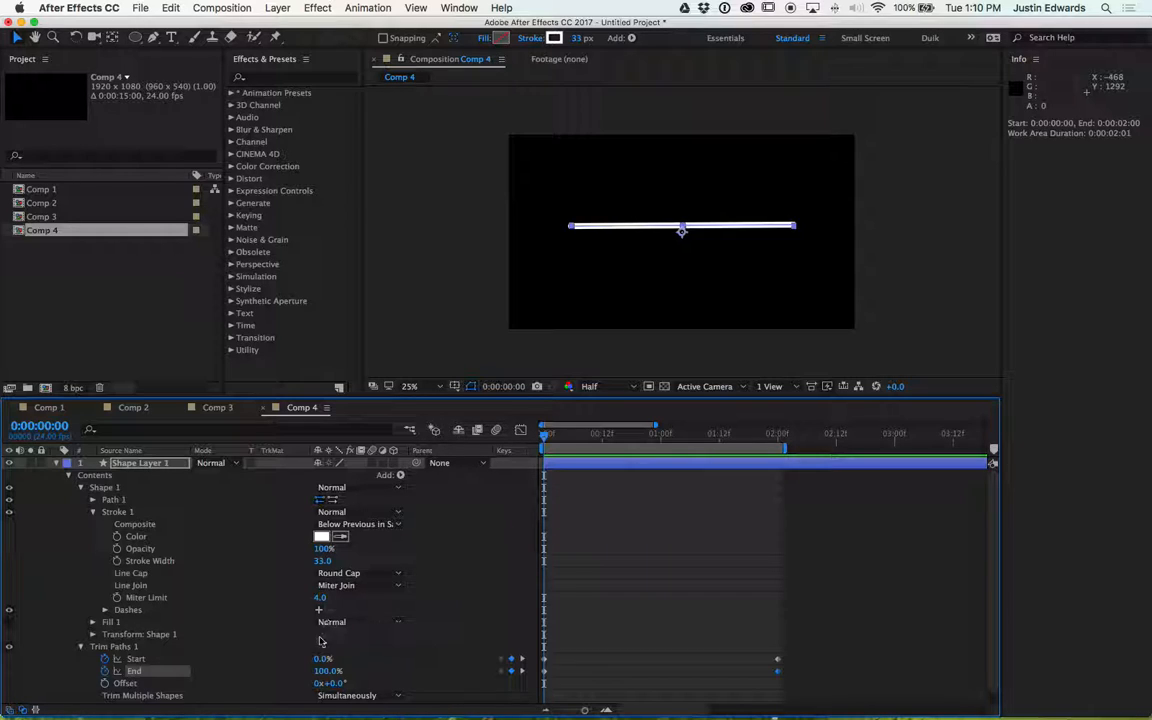
{"action": "left_click_drag", "start_coordinate": [328, 671], "coordinate": [257, 671]}
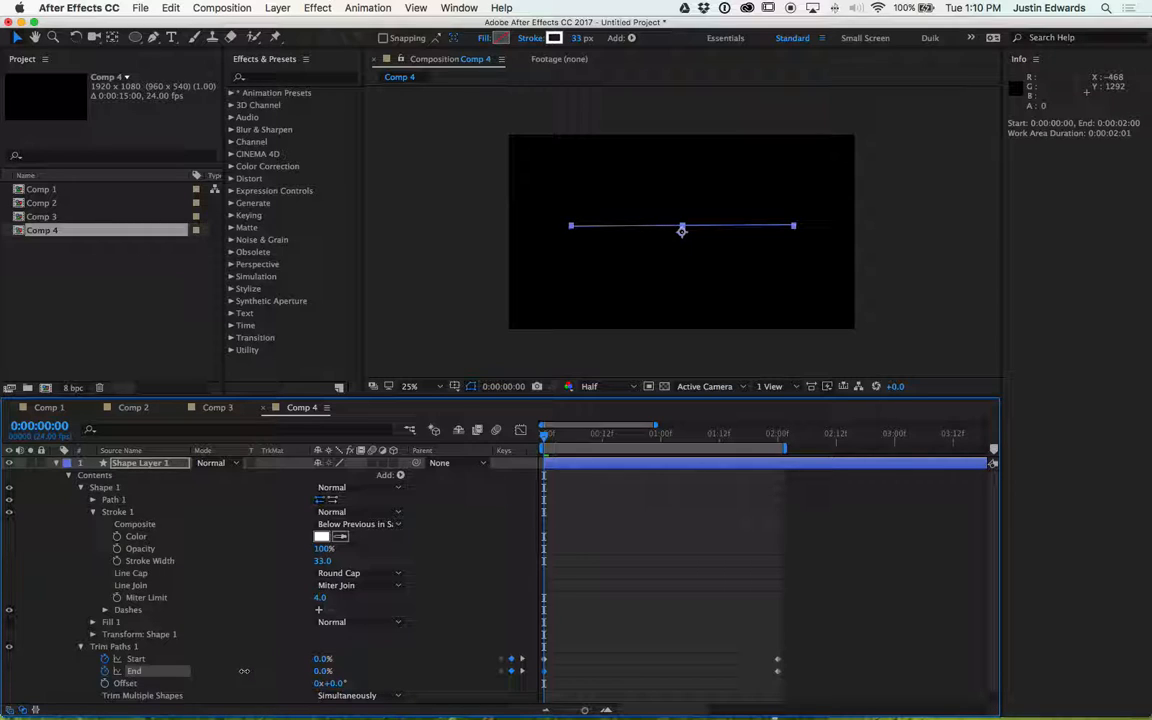
- Set the Trim Paths Start to 100% at 0:00:02:00
{"action": "left_click_drag", "start_coordinate": [545, 440], "coordinate": [778, 450]}
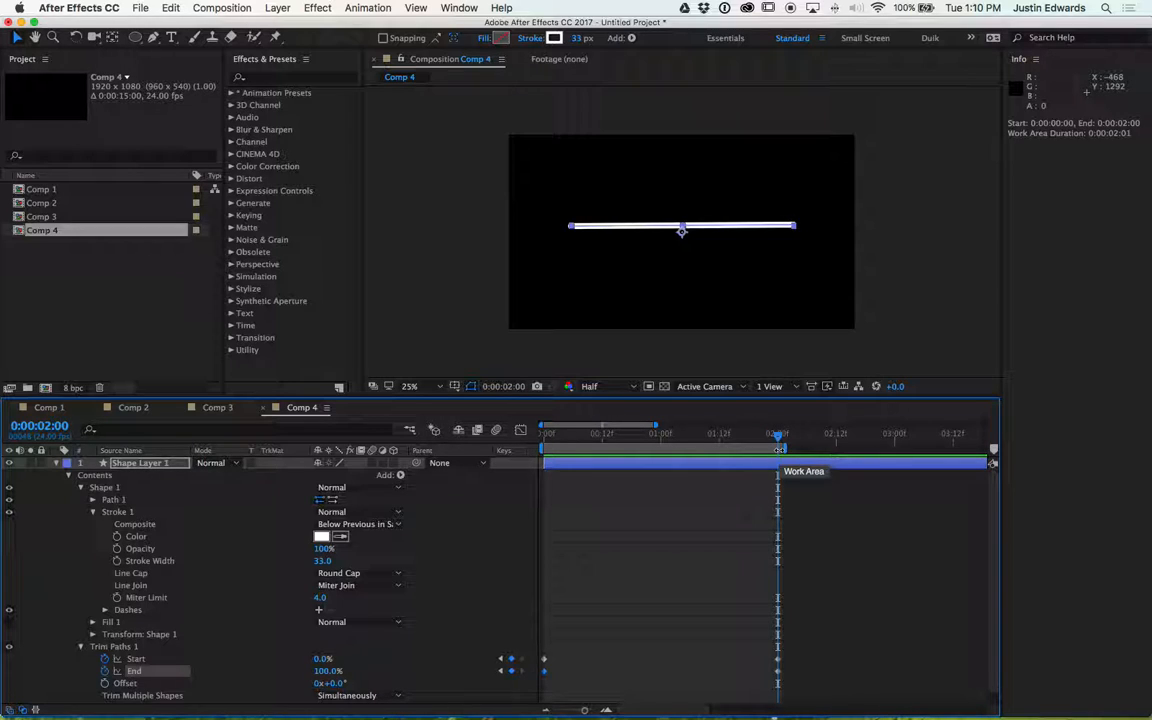
{"action": "left_click", "coordinate": [545, 437]}
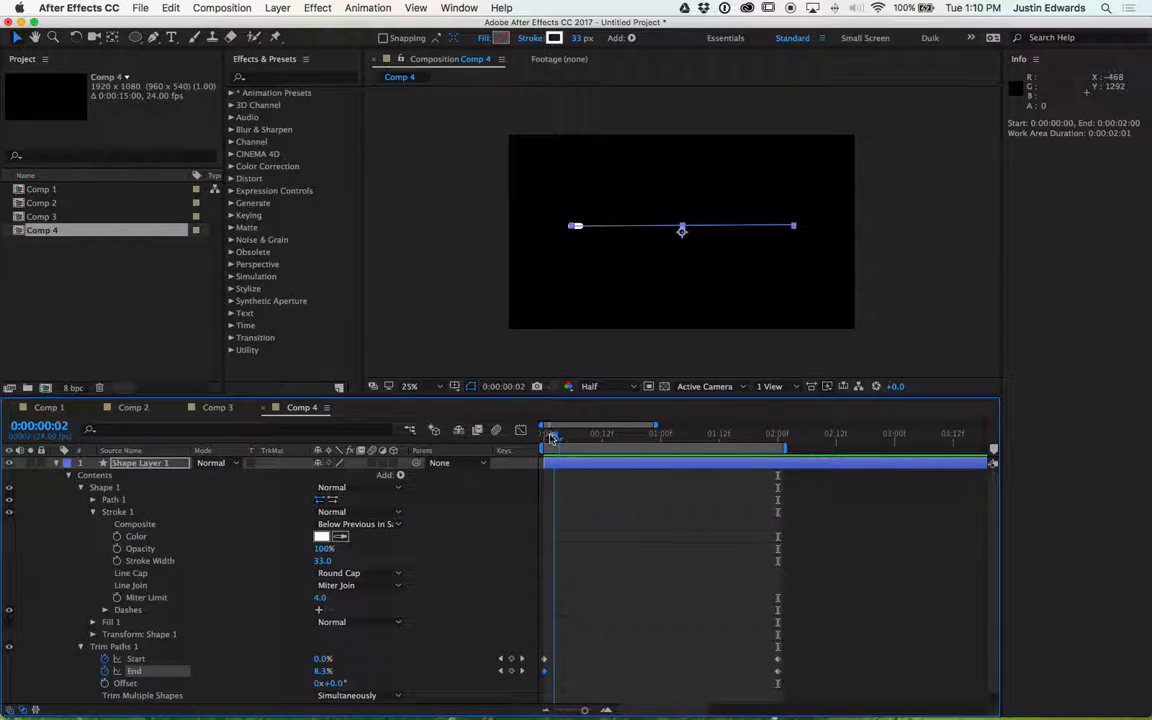
{"action": "left_click_drag", "start_coordinate": [545, 437], "coordinate": [780, 428]}
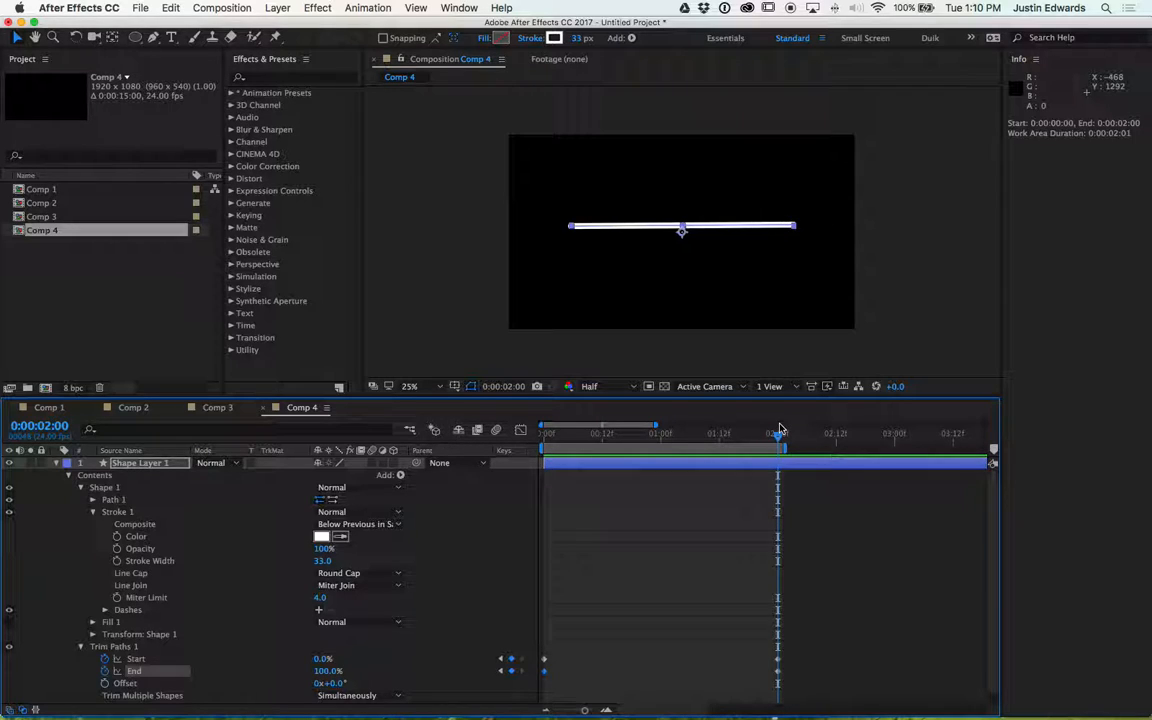
{"action": "left_click_drag", "start_coordinate": [316, 659], "coordinate": [330, 659]}
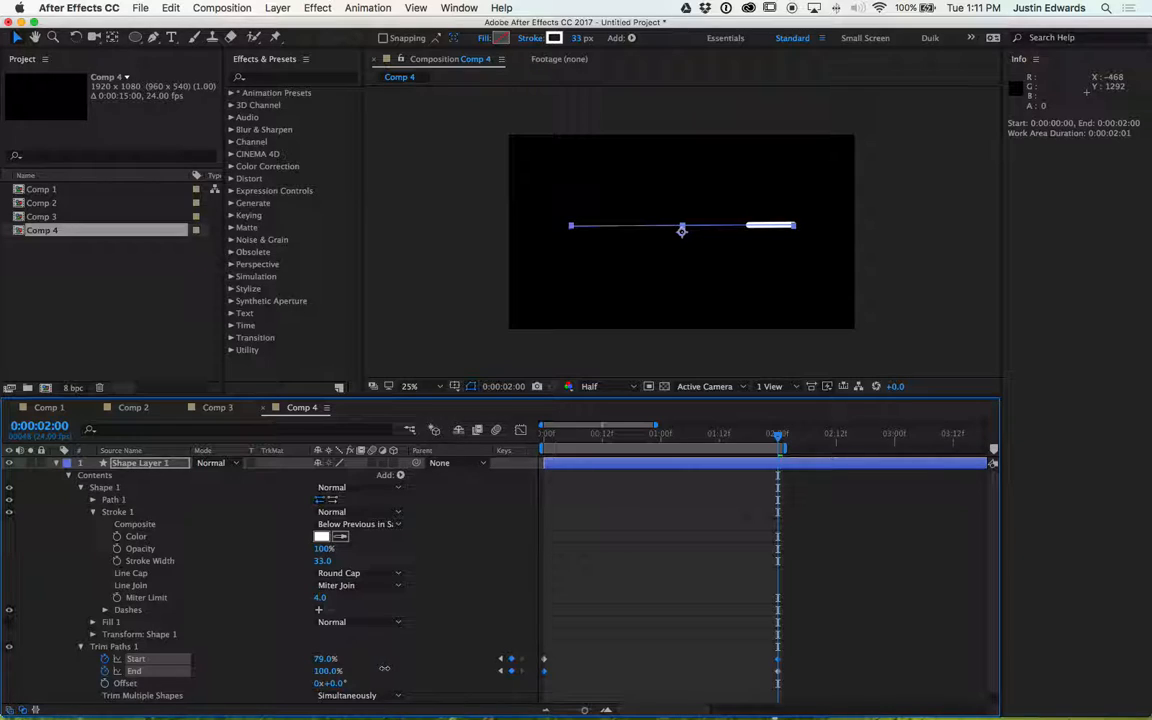
{"action": "left_click_drag", "start_coordinate": [394, 668], "coordinate": [402, 668]}
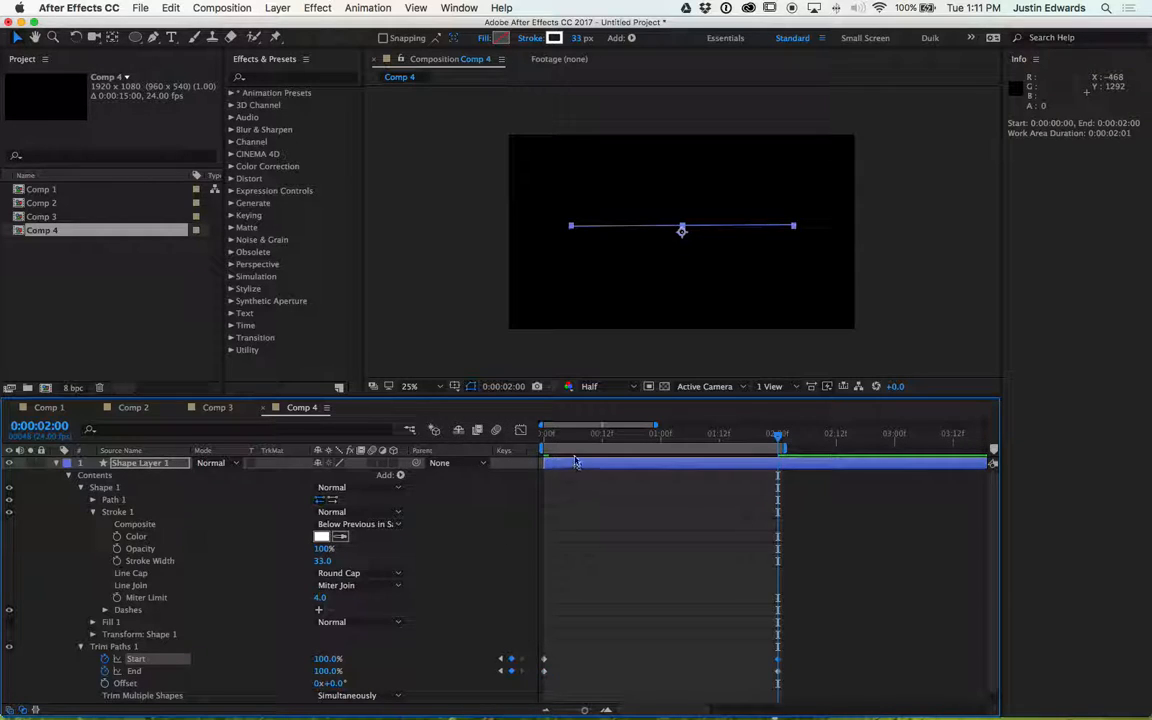
- Shift the End's first keyframe about 7 frames later and preview the animation
{"action": "left_click_drag", "start_coordinate": [578, 440], "coordinate": [548, 448]}
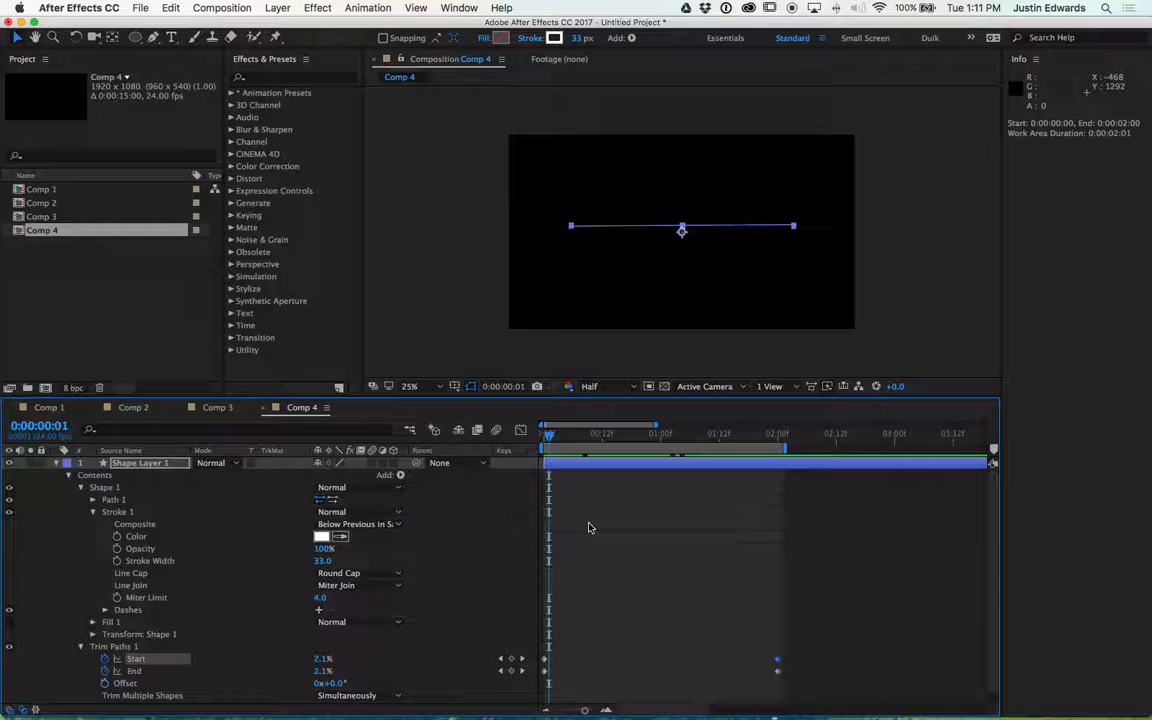
{"action": "mouse_move", "coordinate": [551, 439]}
{"action": "left_mouse_down"}
{"action": "mouse_move", "coordinate": [783, 446]}
{"action": "mouse_move", "coordinate": [692, 440]}
{"action": "mouse_move", "coordinate": [495, 388]}
{"action": "mouse_move", "coordinate": [545, 432]}
{"action": "left_mouse_up"}
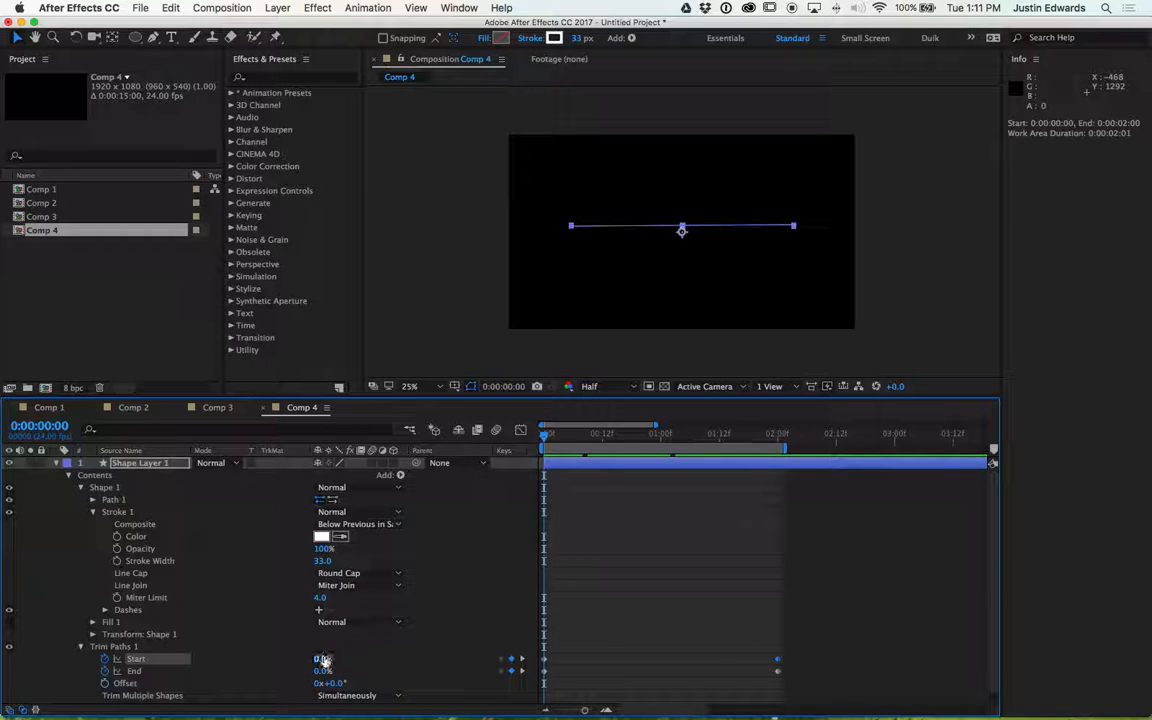
{"action": "left_click_drag", "start_coordinate": [319, 659], "coordinate": [321, 659]}
{"action": "left_click_drag", "start_coordinate": [545, 671], "coordinate": [581, 668]}
{"action": "key", "text": "space"}
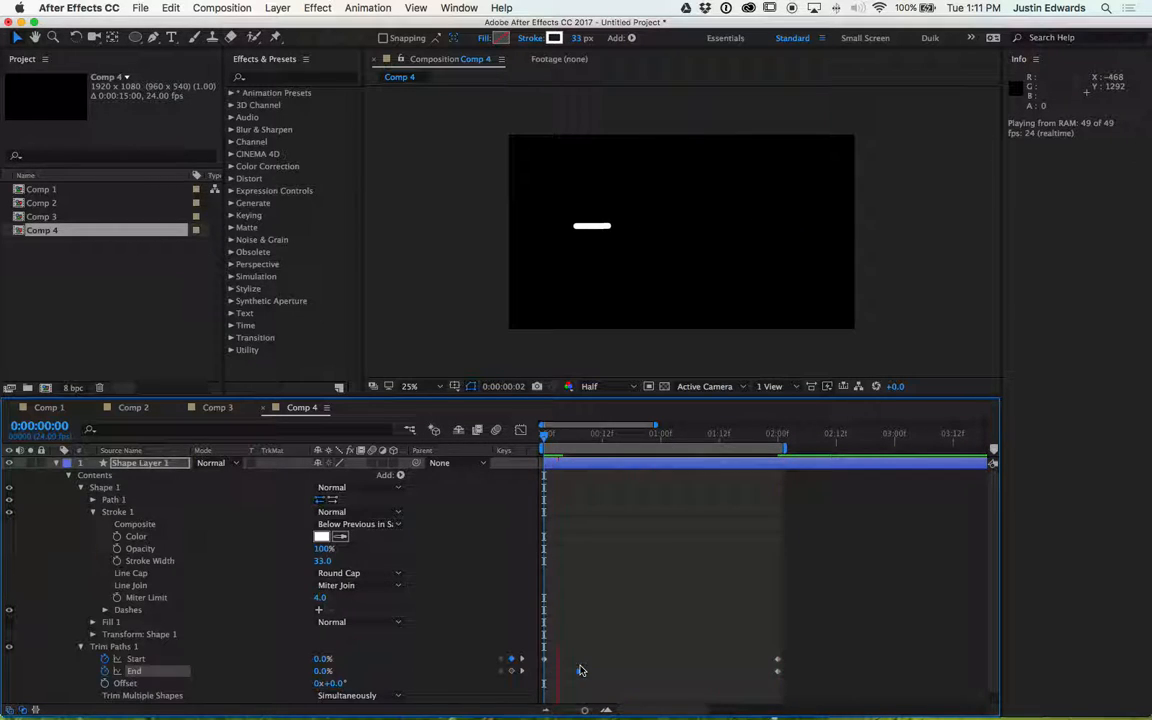
{"action": "key", "text": "space"}
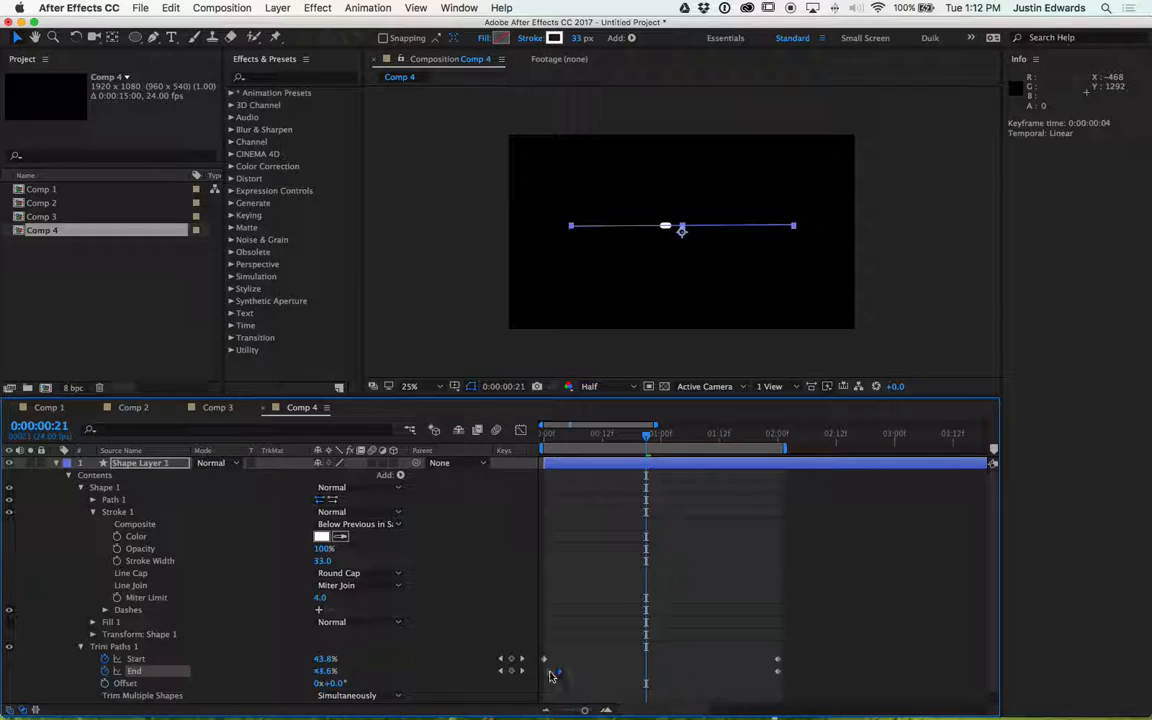
{"action": "left_click_drag", "start_coordinate": [570, 433], "coordinate": [538, 442]}
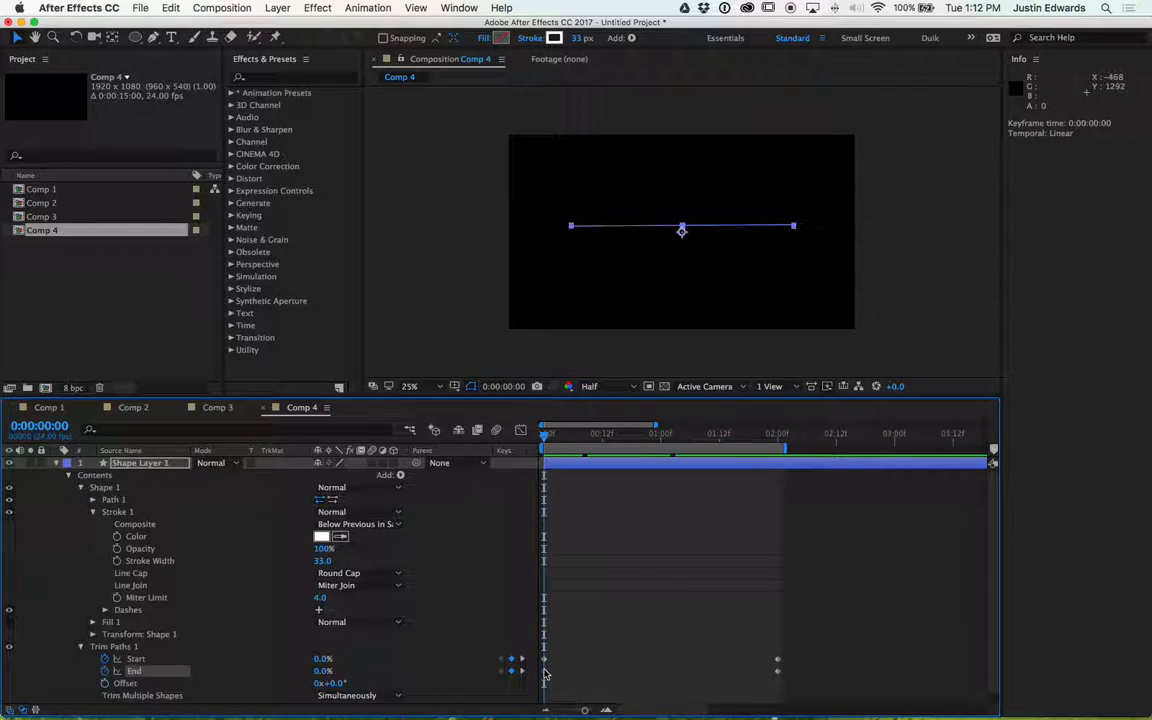
{"action": "left_click_drag", "start_coordinate": [545, 678], "coordinate": [578, 675]}
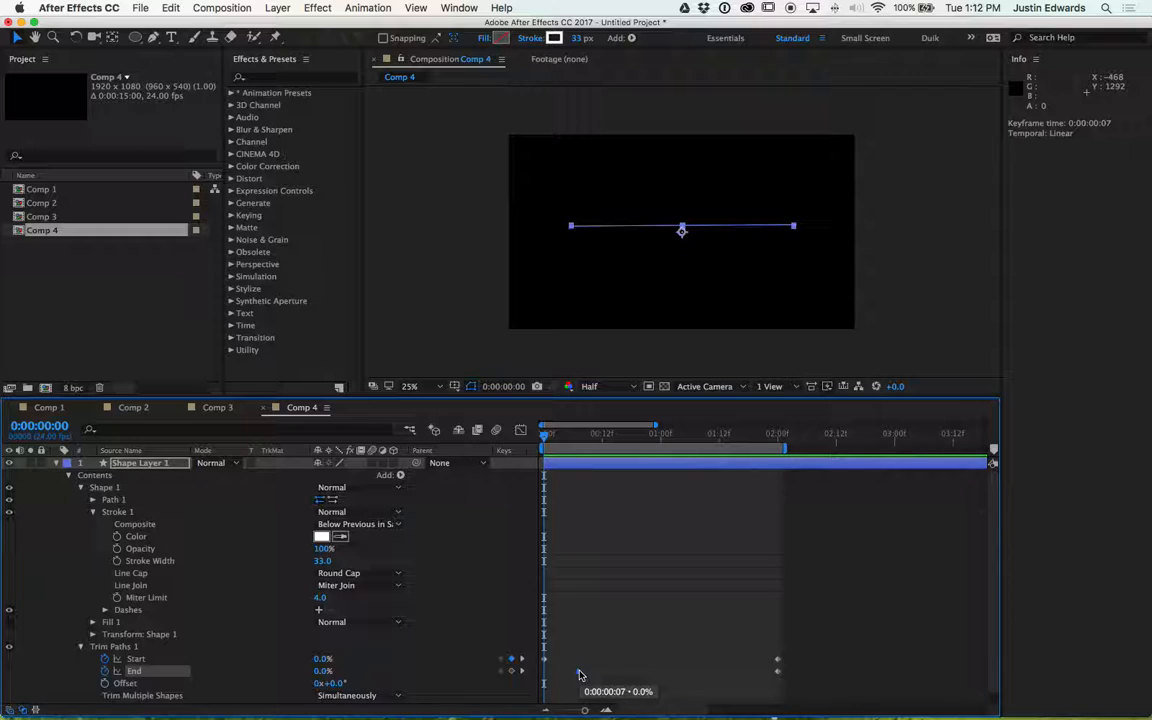
{"action": "key", "text": "space"}
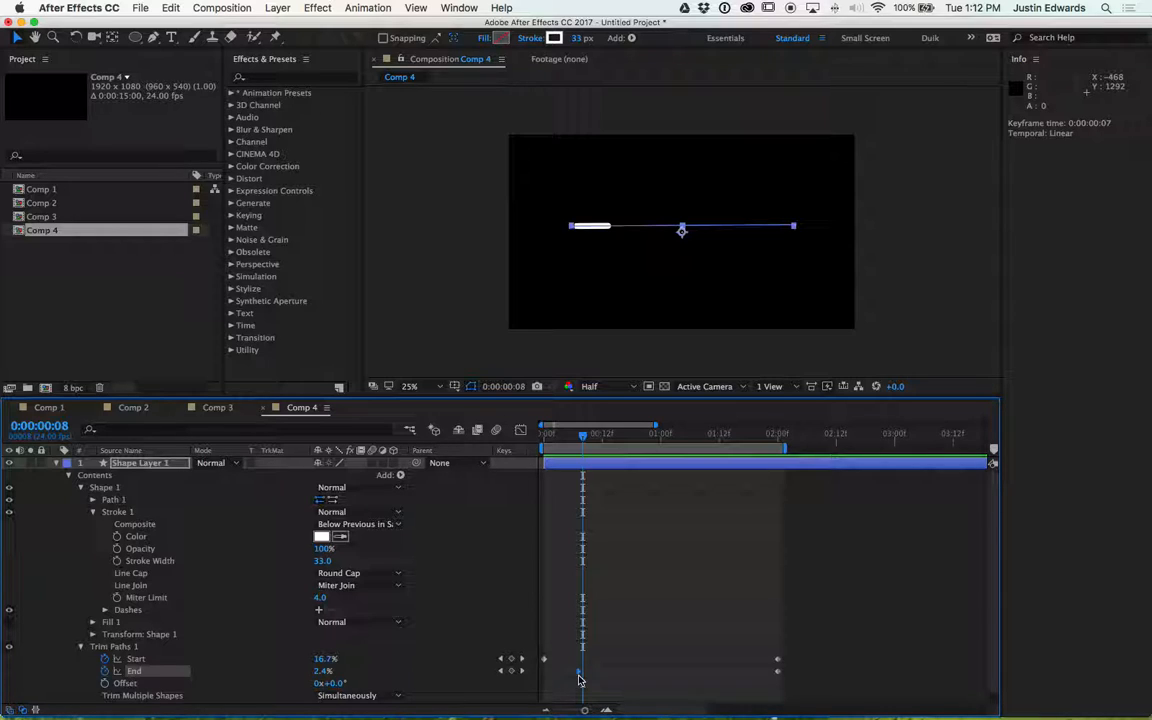
- Try offsetting Start's first keyframe to frame 8, preview it, and move it back to frame 0
{"action": "mouse_move", "coordinate": [578, 680]}
{"action": "left_mouse_down"}
{"action": "mouse_move", "coordinate": [546, 671]}
{"action": "mouse_move", "coordinate": [584, 661]}
{"action": "left_mouse_up"}
{"action": "left_click", "coordinate": [546, 661]}
{"action": "key", "text": "space"}
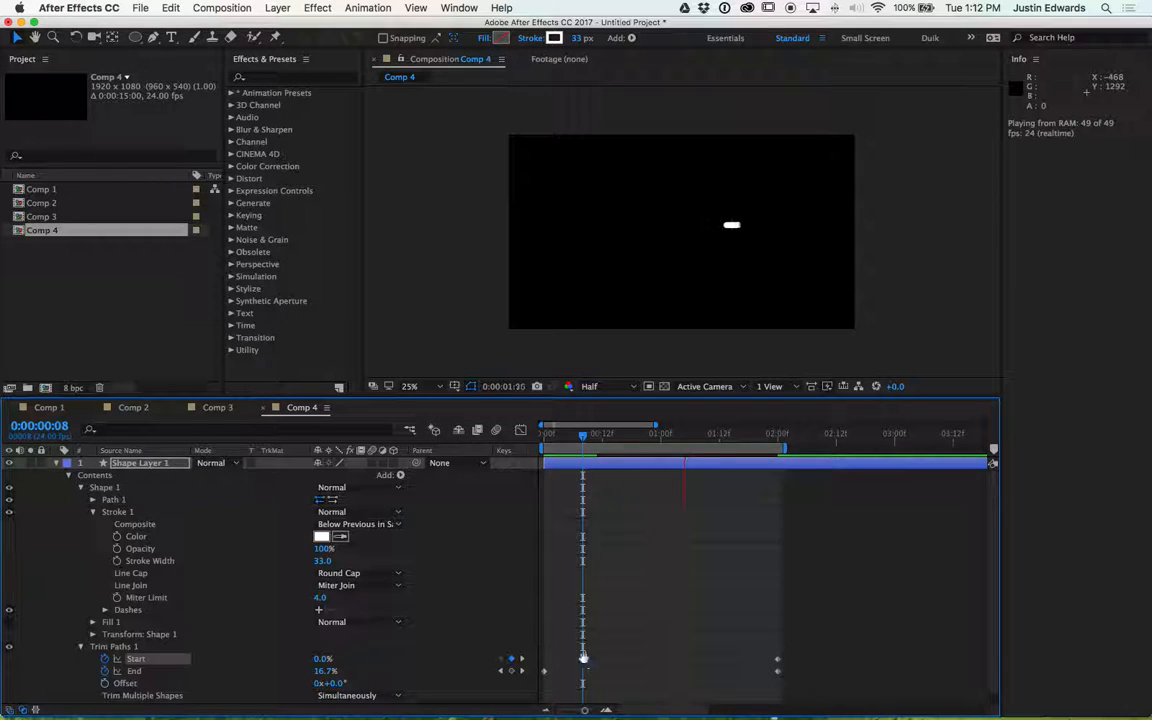
{"action": "key", "text": "space"}
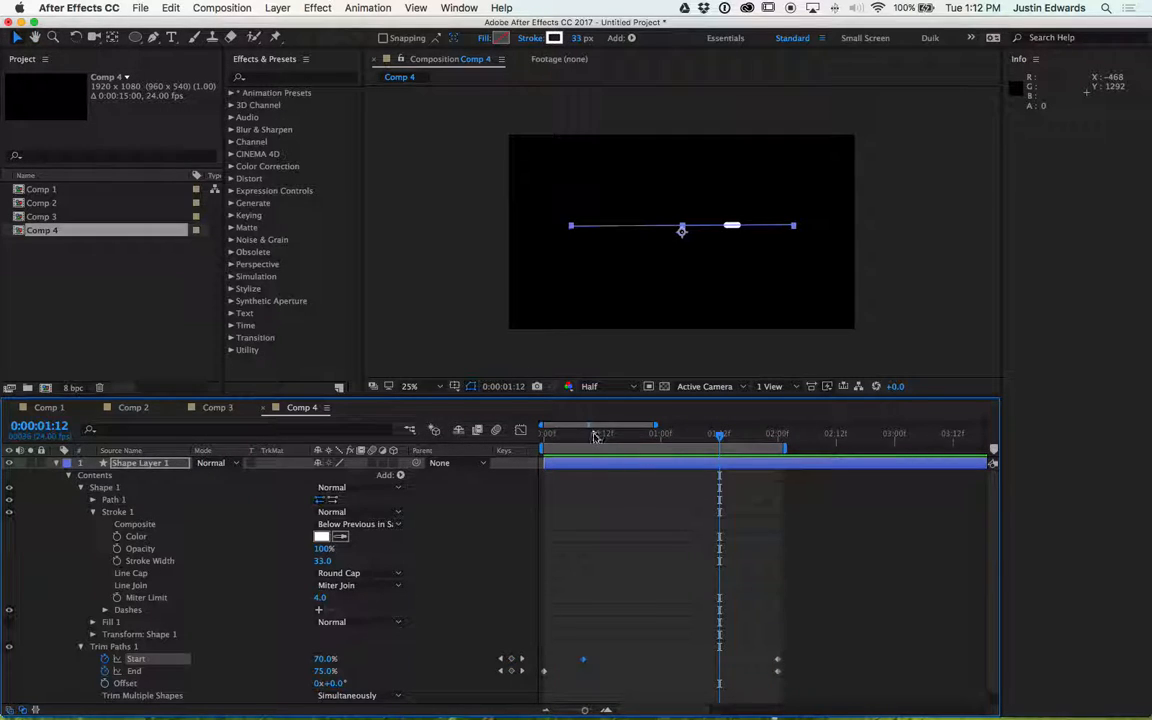
{"action": "left_click", "coordinate": [582, 437]}
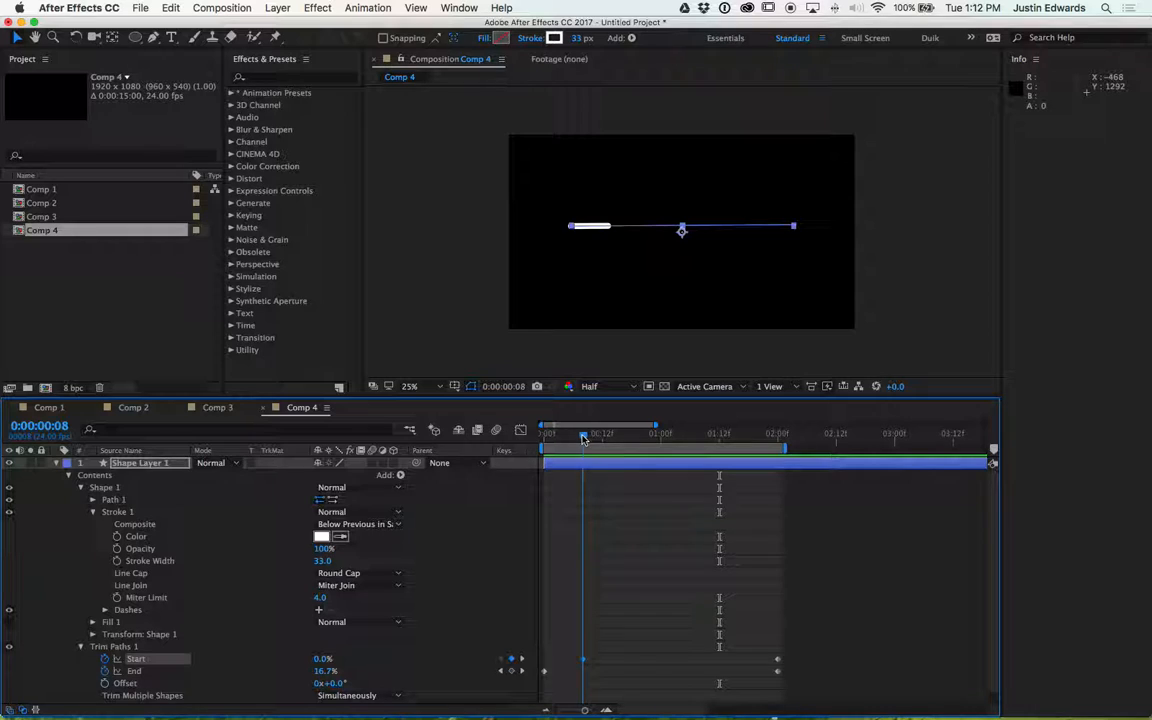
{"action": "left_click_drag", "start_coordinate": [595, 440], "coordinate": [627, 442]}
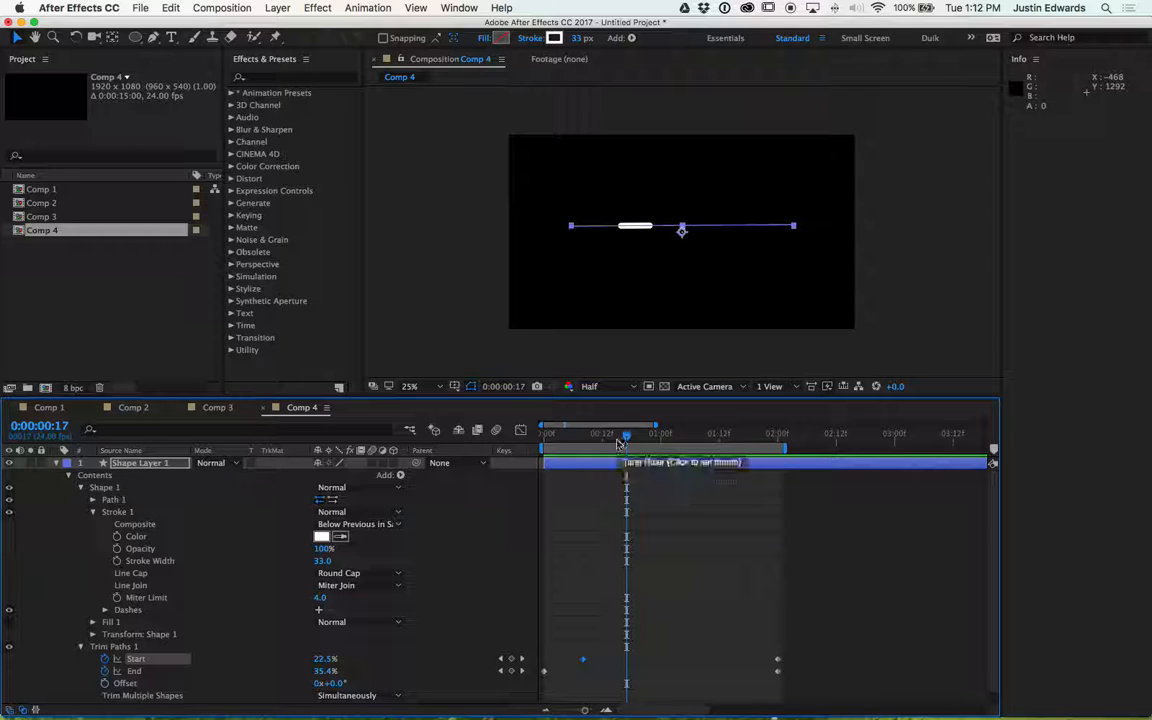
{"action": "left_click_drag", "start_coordinate": [627, 442], "coordinate": [543, 441]}
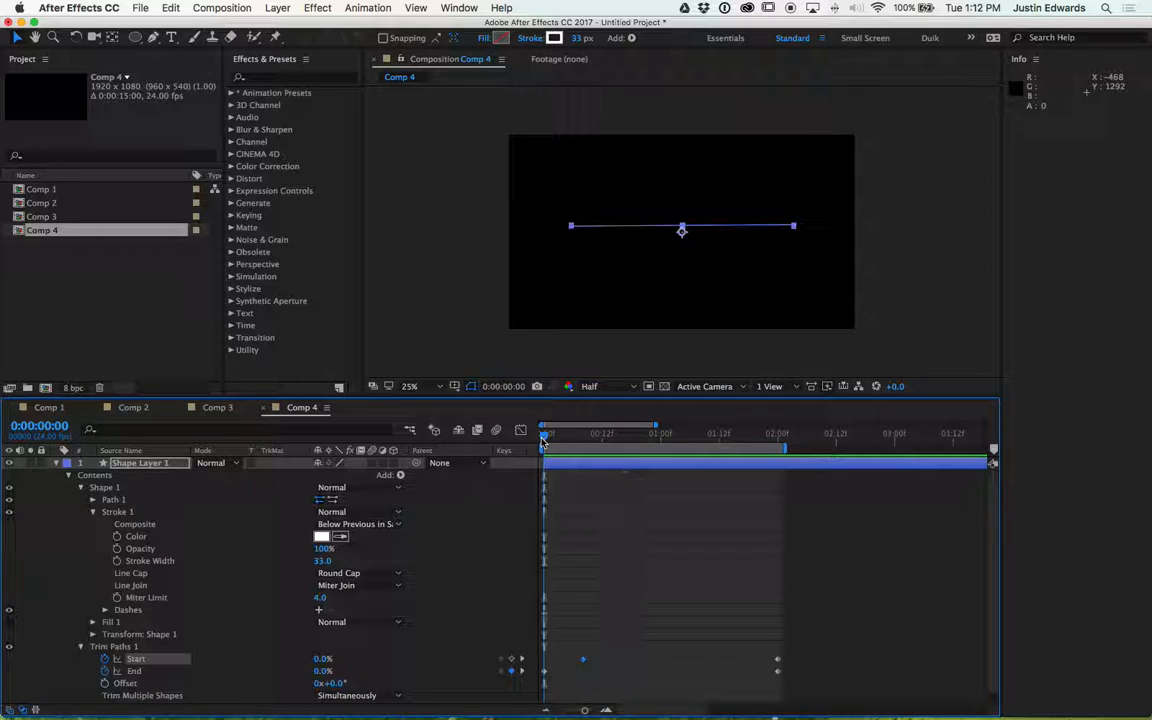
{"action": "left_click_drag", "start_coordinate": [584, 661], "coordinate": [543, 662]}
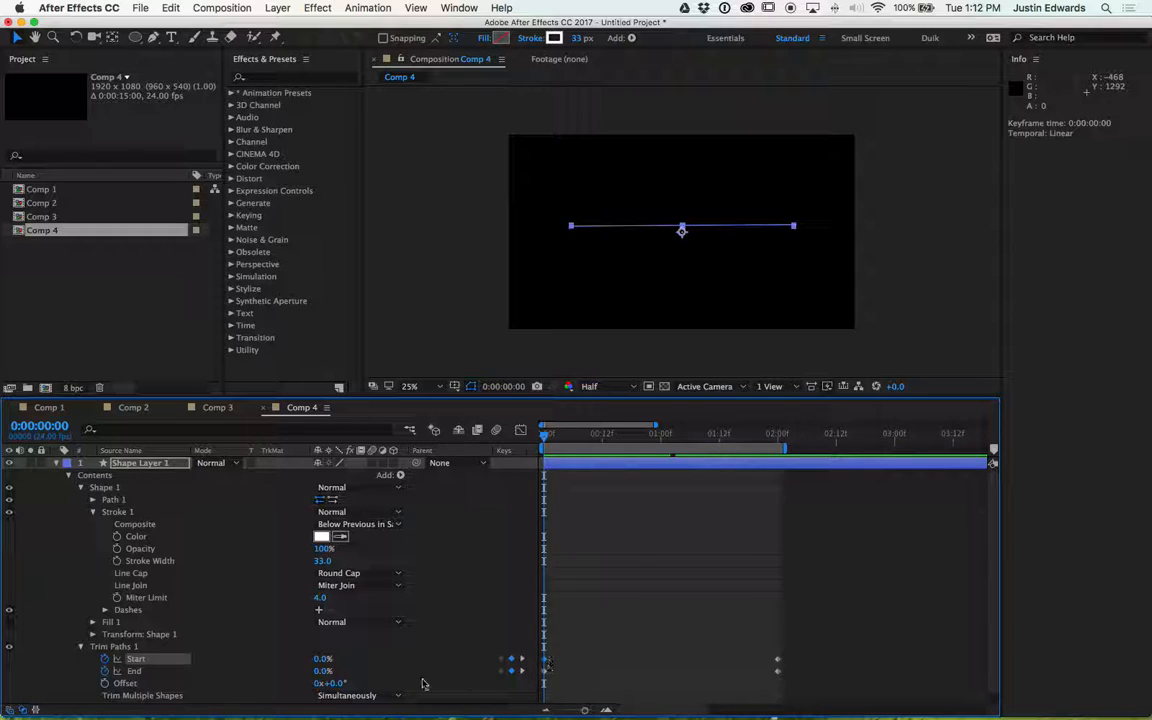
- Set End to 10% at the first frame and preview the animation
{"action": "left_click_drag", "start_coordinate": [323, 671], "coordinate": [326, 671]}
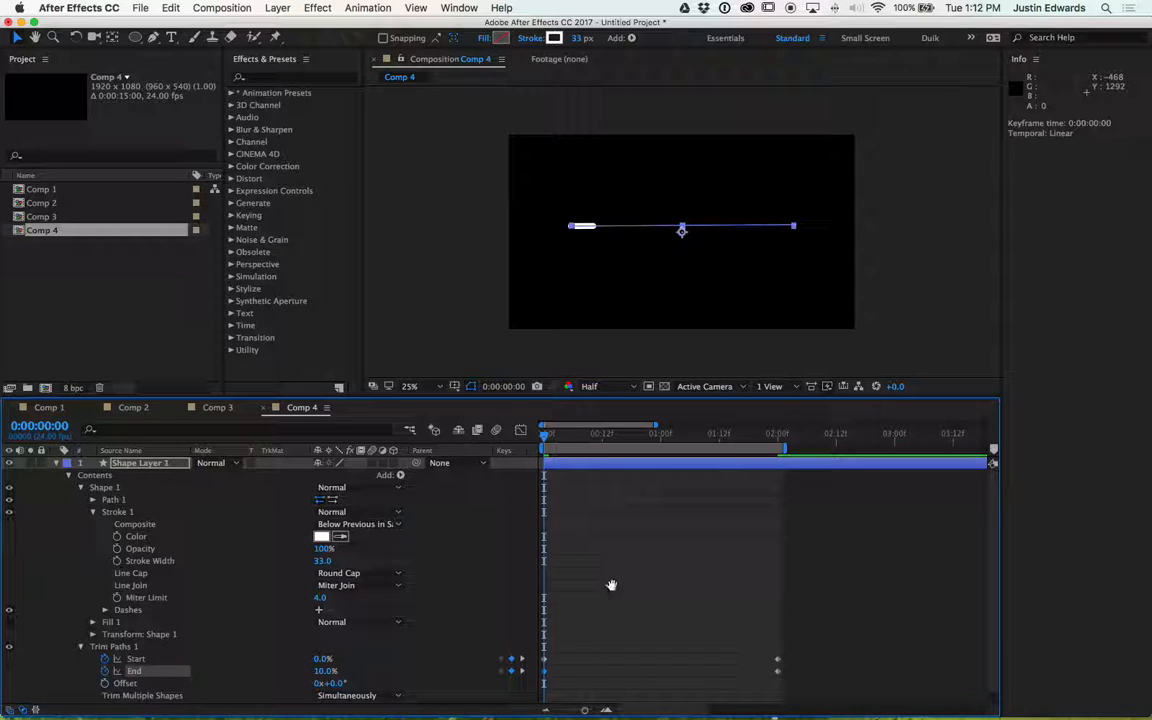
{"action": "key", "text": "space"}
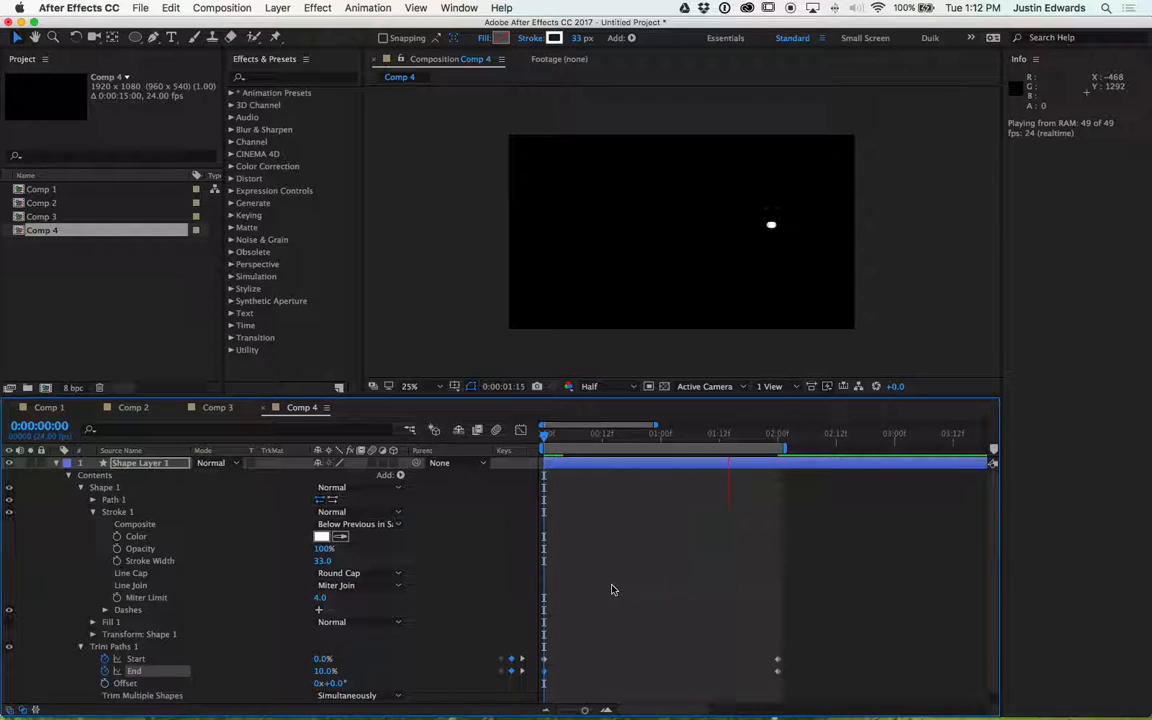
{"action": "key", "text": "space"}
- Move Start's last keyframe a few frames earlier and preview the animation
{"action": "left_click_drag", "start_coordinate": [562, 441], "coordinate": [549, 444]}
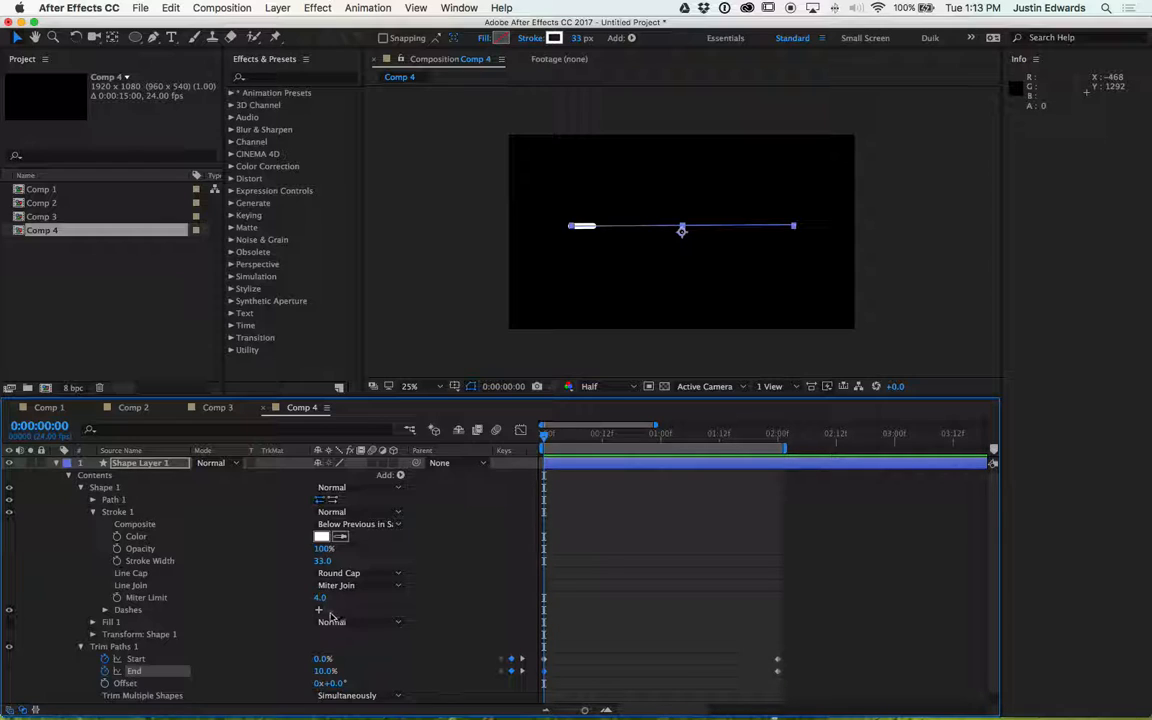
{"action": "mouse_move", "coordinate": [617, 437]}
{"action": "left_mouse_down"}
{"action": "mouse_move", "coordinate": [775, 433]}
{"action": "mouse_move", "coordinate": [566, 436]}
{"action": "mouse_move", "coordinate": [541, 447]}
{"action": "mouse_move", "coordinate": [784, 470]}
{"action": "mouse_move", "coordinate": [541, 470]}
{"action": "mouse_move", "coordinate": [746, 471]}
{"action": "mouse_move", "coordinate": [655, 478]}
{"action": "left_mouse_up"}
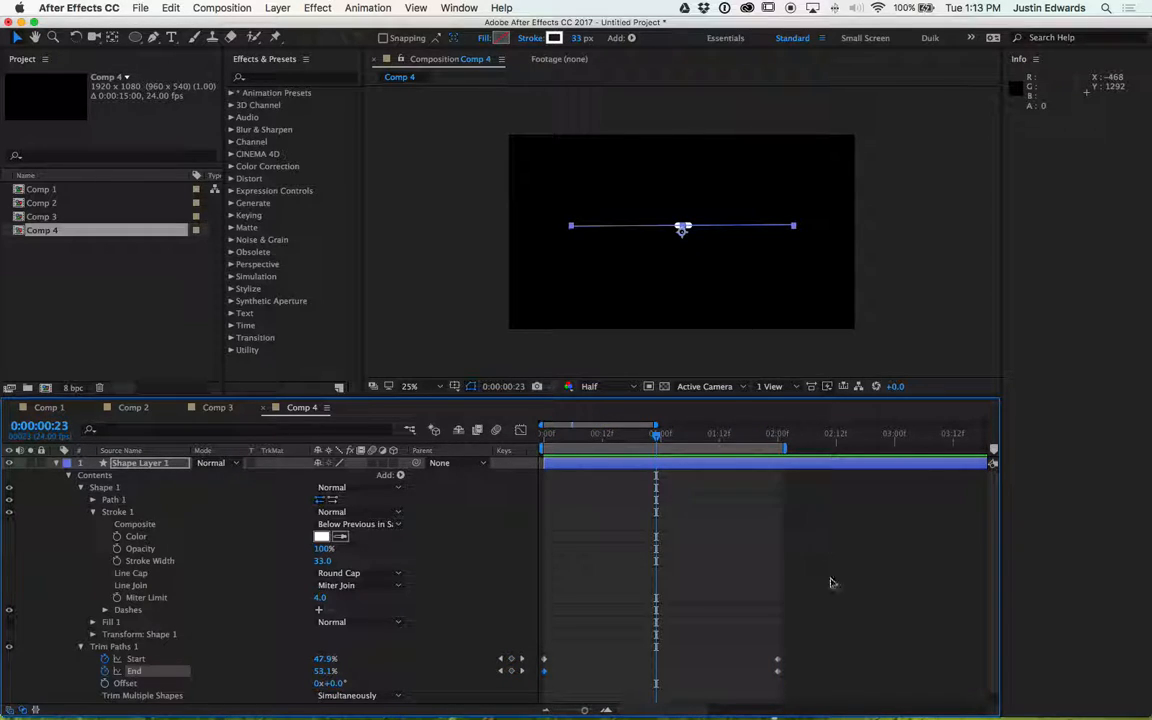
{"action": "left_click_drag", "start_coordinate": [778, 659], "coordinate": [761, 663]}
{"action": "key", "text": "space"}
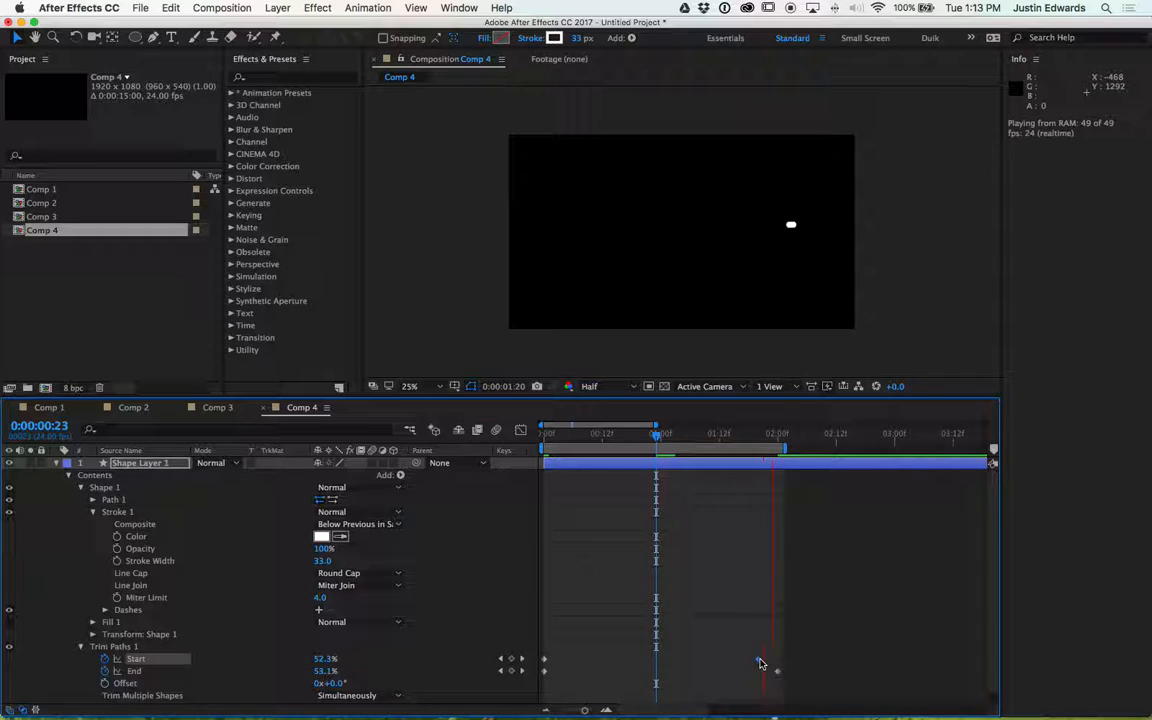
- Move the last Start and End keyframes earlier and preview the animation
{"action": "mouse_move", "coordinate": [750, 660]}
{"action": "left_mouse_down"}
{"action": "mouse_move", "coordinate": [779, 674]}
{"action": "mouse_move", "coordinate": [760, 678]}
{"action": "left_mouse_up"}
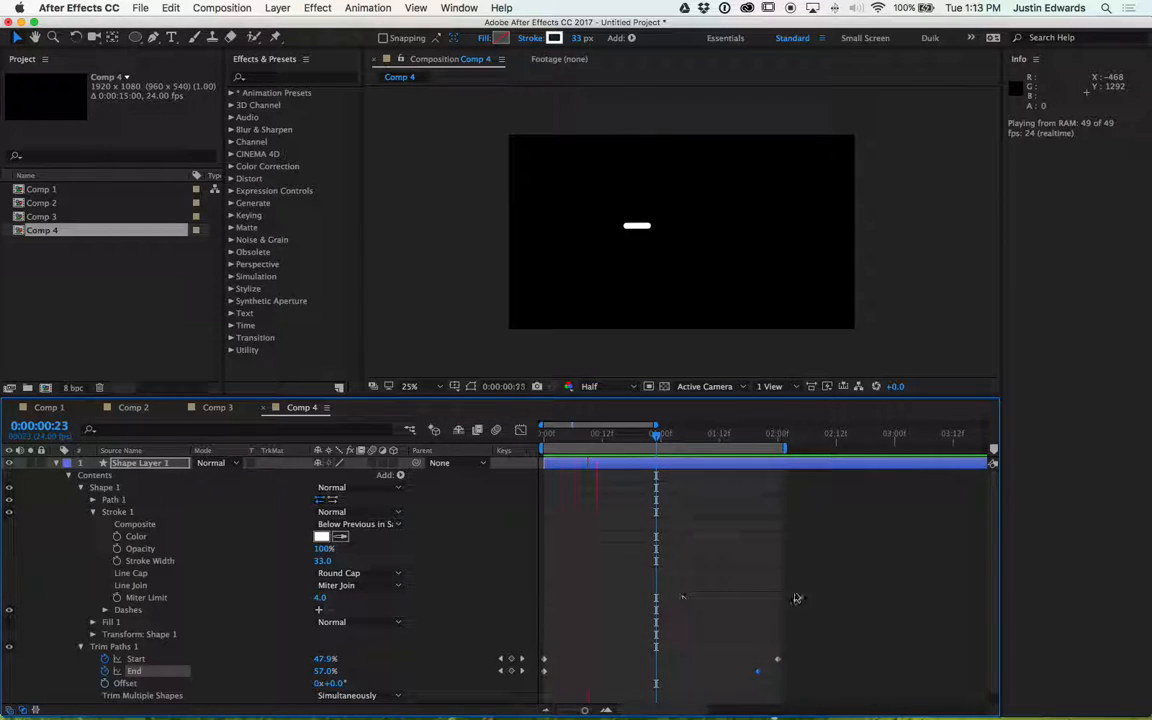
{"action": "key", "text": "space"}
{"action": "left_click_drag", "start_coordinate": [812, 624], "coordinate": [647, 682]}
{"action": "key", "text": "space"}
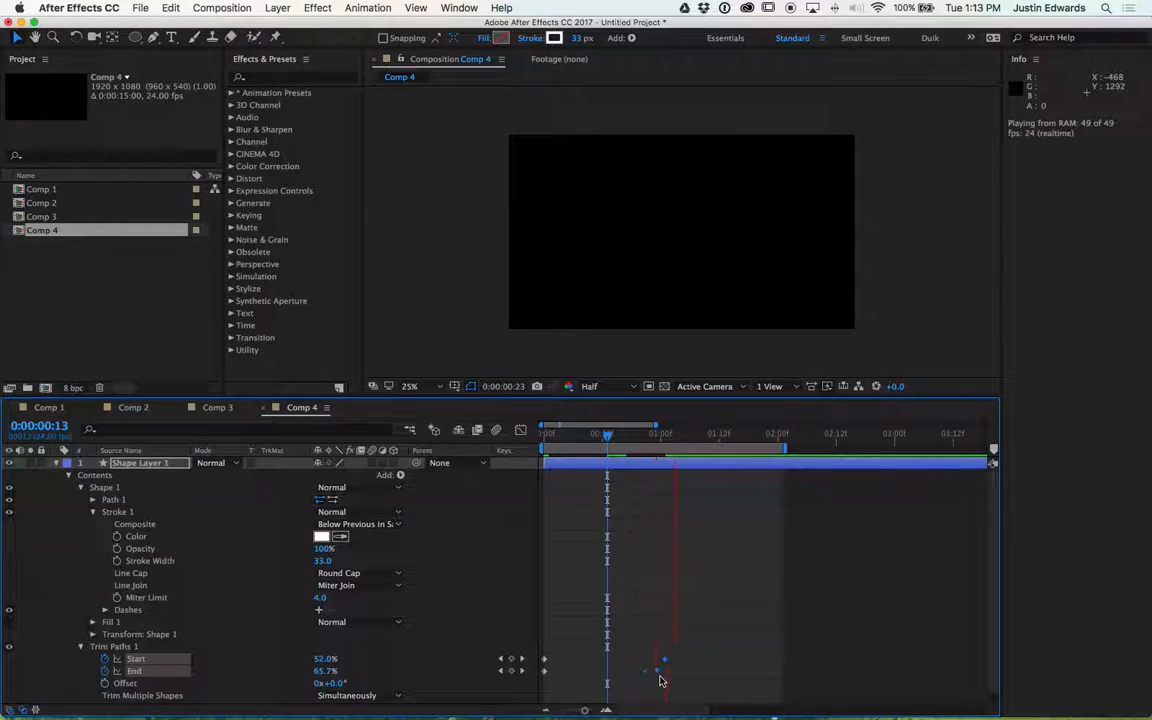
- Move Start's first keyframe to about frame 6 and preview the animation
{"action": "left_click", "coordinate": [572, 470]}
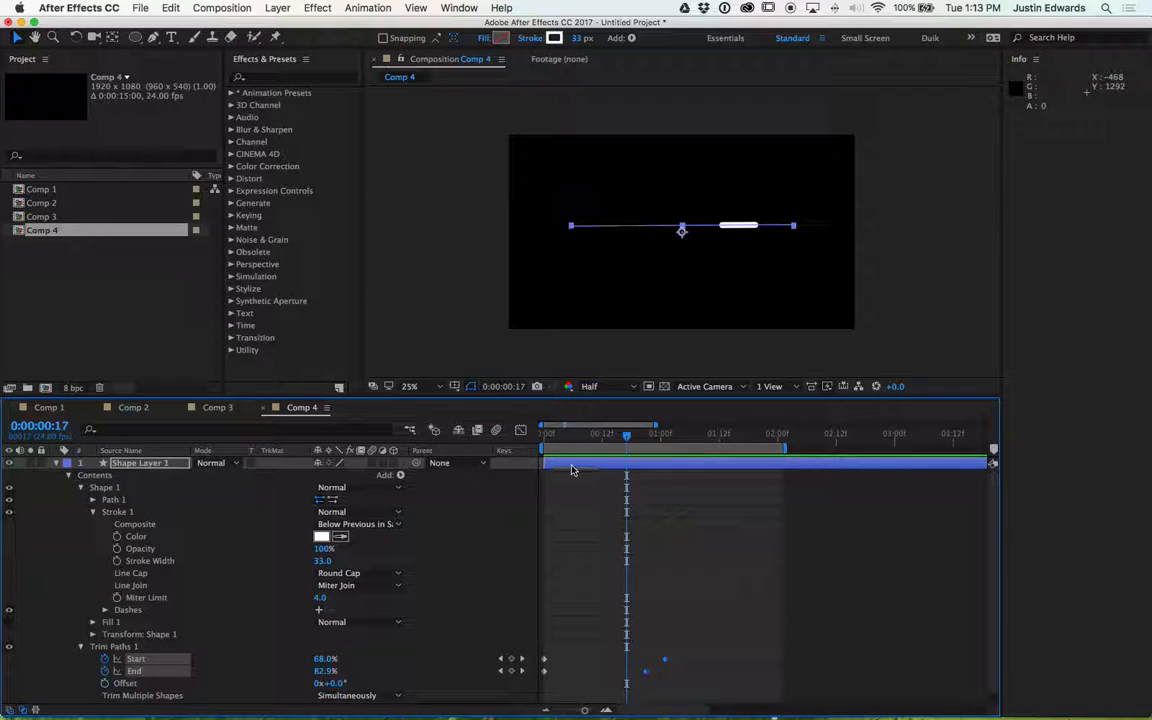
{"action": "left_click_drag", "start_coordinate": [570, 426], "coordinate": [483, 396]}
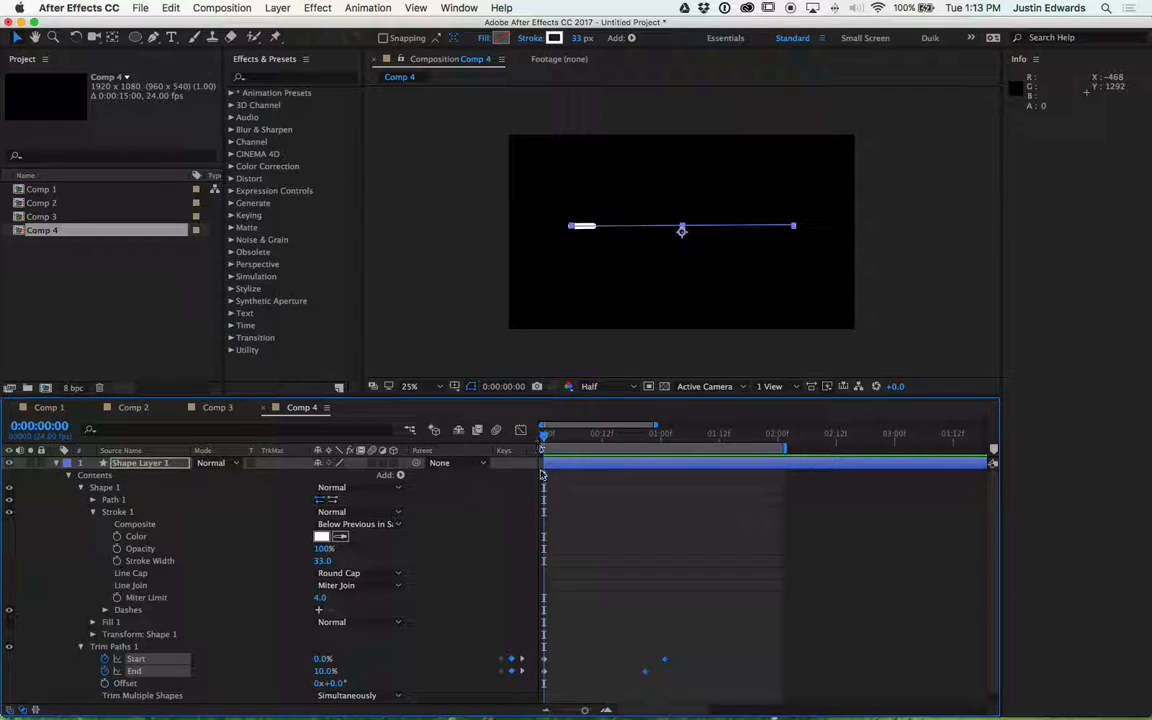
{"action": "left_click", "coordinate": [555, 673]}
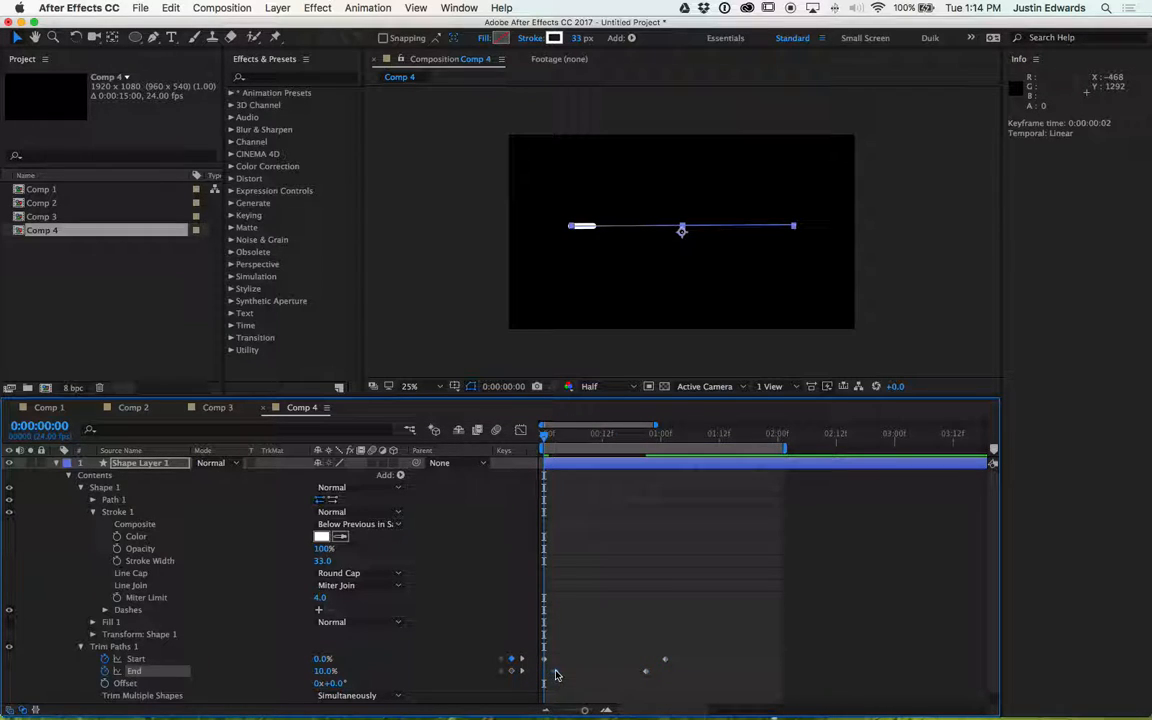
{"action": "key", "text": "space"}
{"action": "key", "text": "space"}
{"action": "left_click_drag", "start_coordinate": [544, 660], "coordinate": [569, 667]}
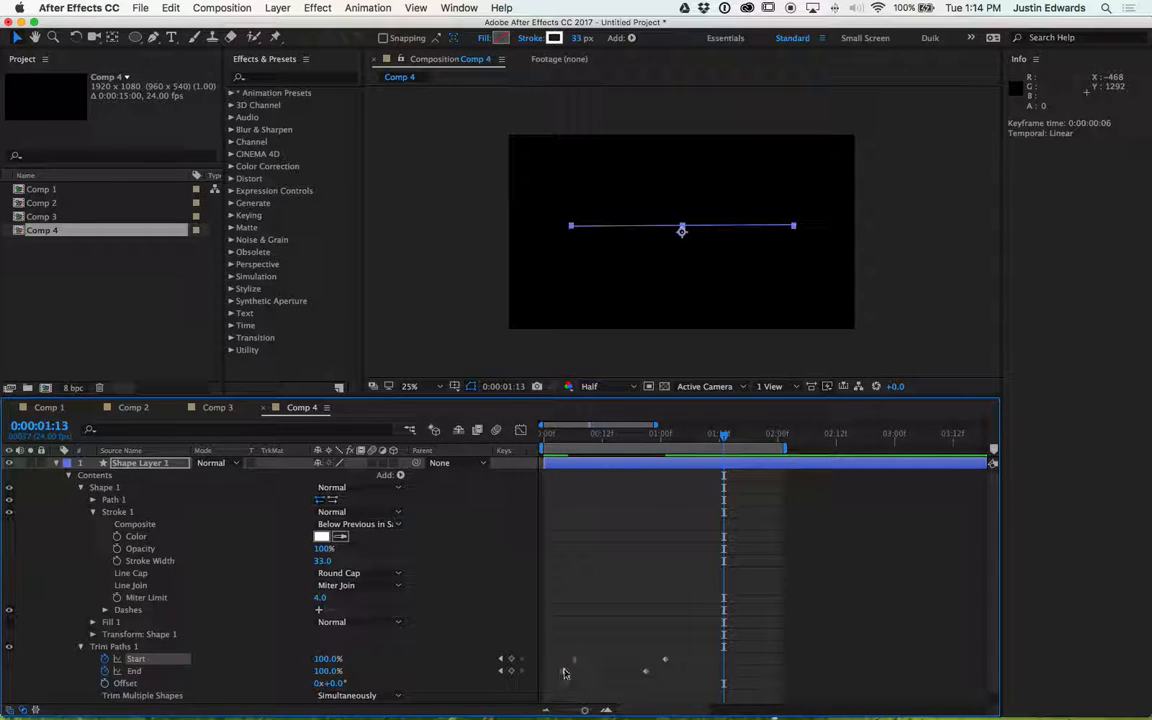
{"action": "key", "text": "space"}
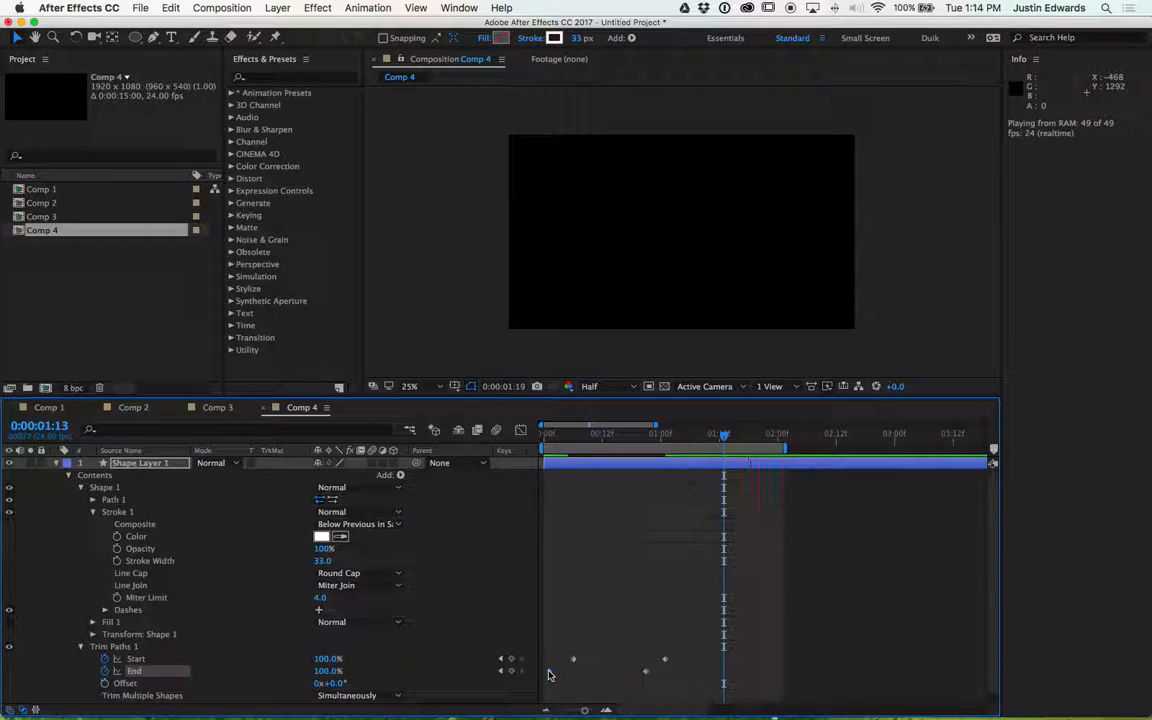
{"action": "key", "text": "space"}
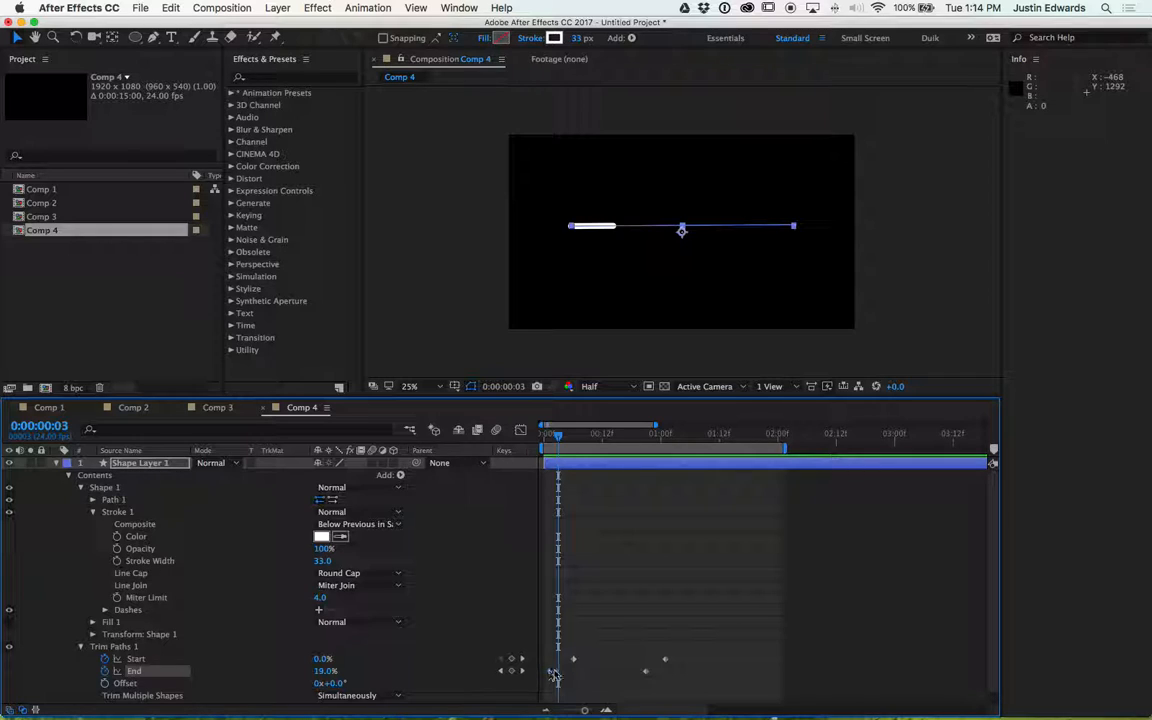
- Select all Start and End keyframes and delete them
{"action": "left_click_drag", "start_coordinate": [688, 652], "coordinate": [540, 674]}
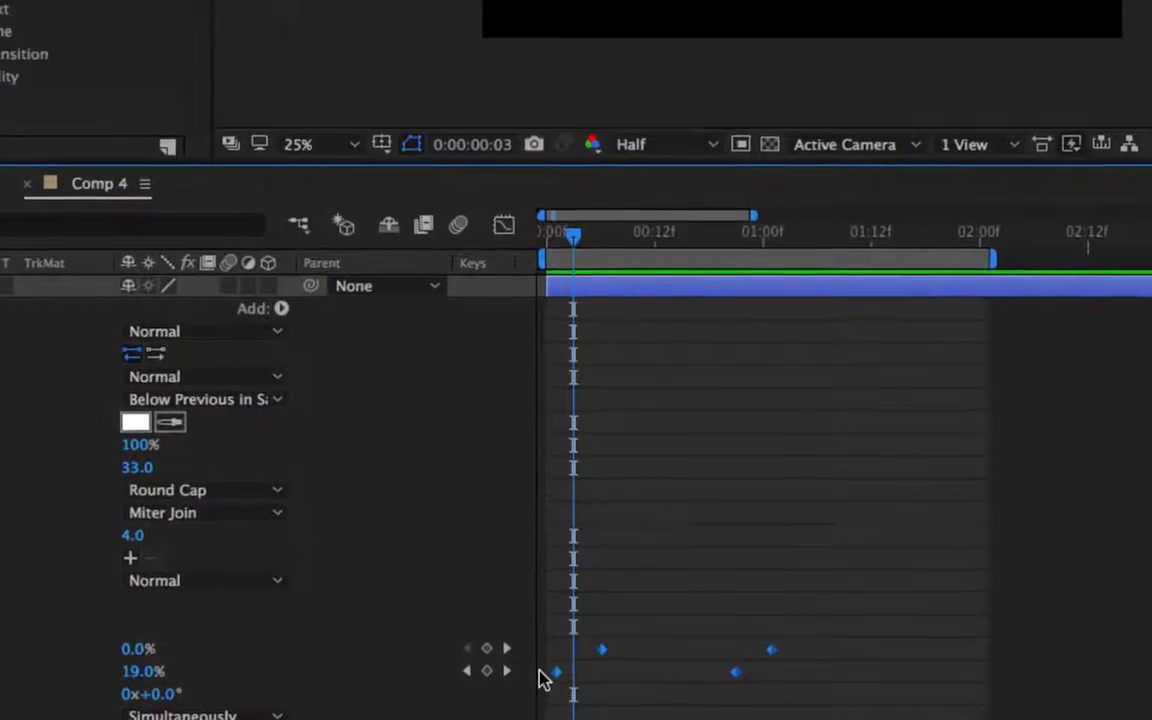
{"action": "key", "text": "Delete"}
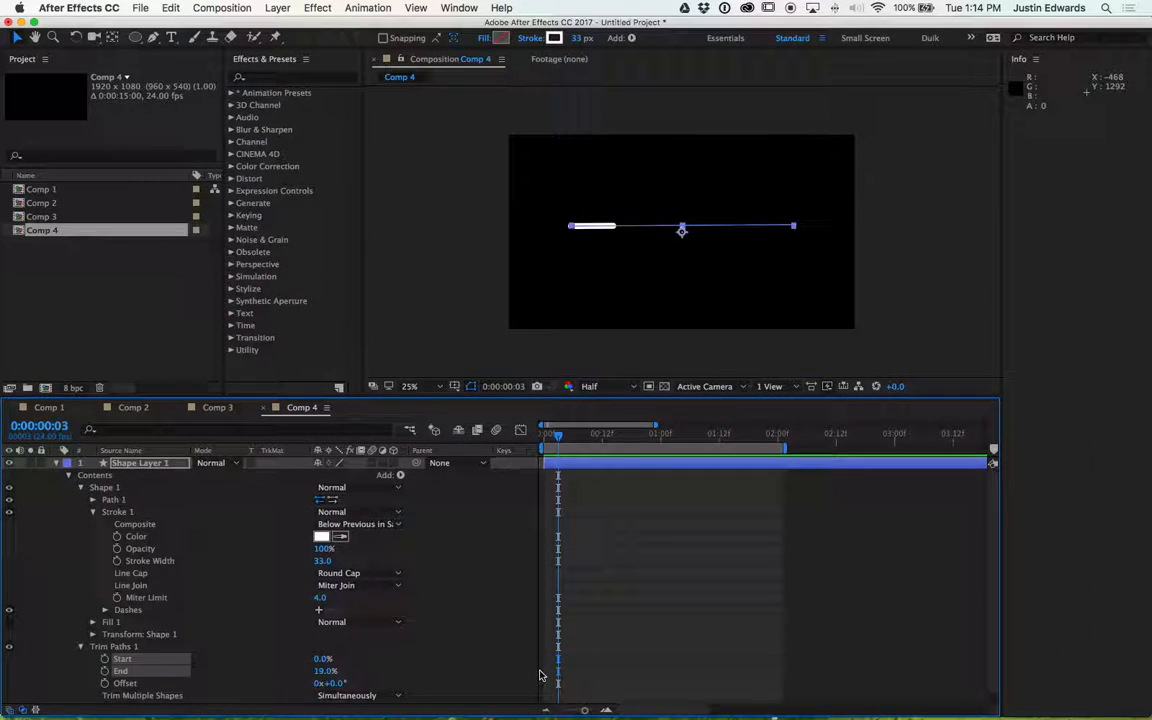
- Set the Trim Paths End to 25% so a short segment of the line remains
{"action": "left_click_drag", "start_coordinate": [583, 434], "coordinate": [598, 436]}
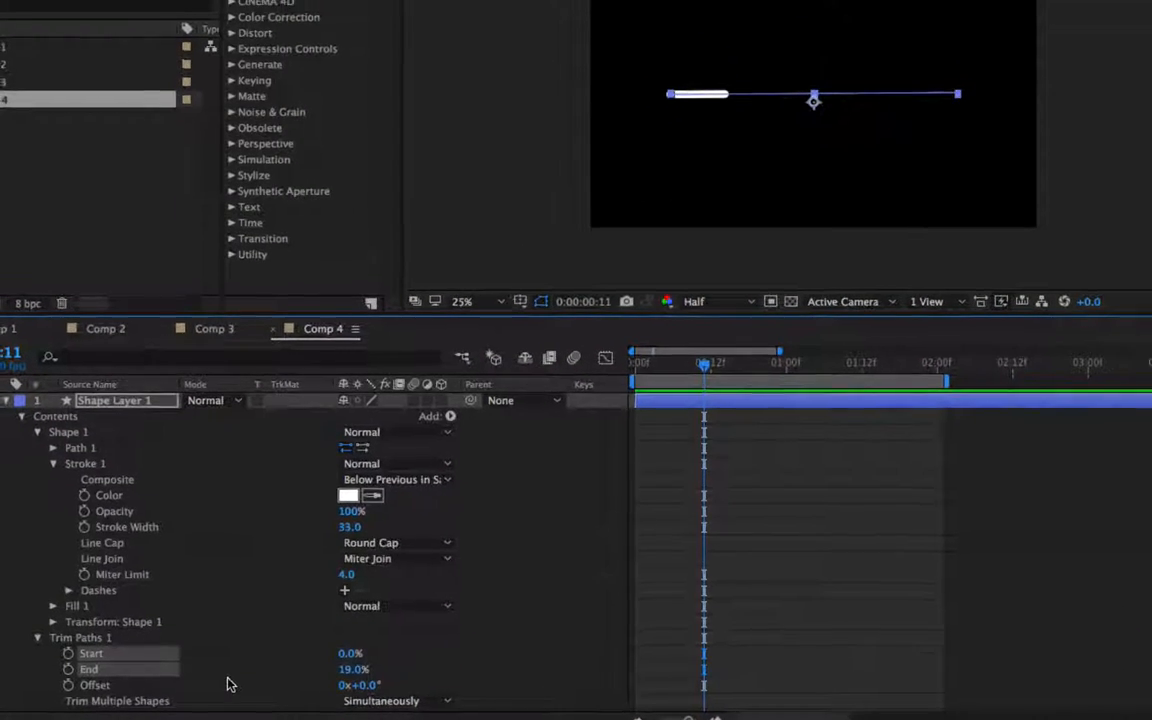
{"action": "mouse_move", "coordinate": [352, 669]}
{"action": "left_mouse_down"}
{"action": "mouse_move", "coordinate": [333, 672]}
{"action": "mouse_move", "coordinate": [371, 677]}
{"action": "mouse_move", "coordinate": [326, 683]}
{"action": "mouse_move", "coordinate": [356, 670]}
{"action": "left_mouse_up"}
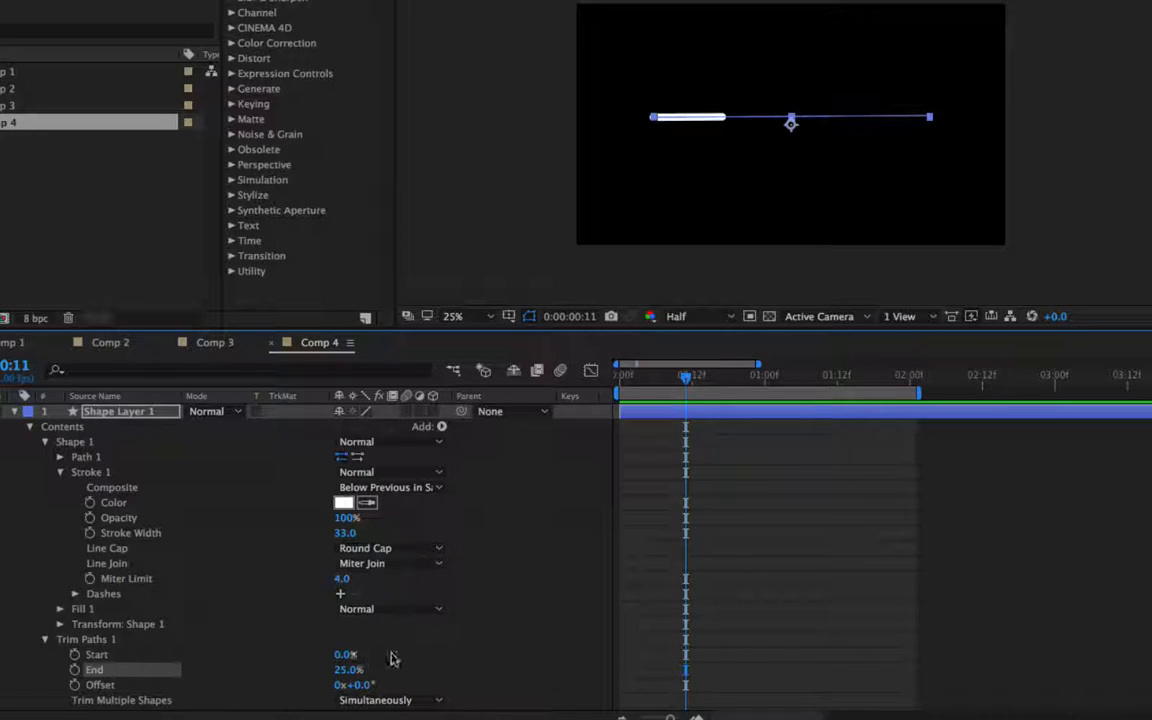
{"action": "left_click_drag", "start_coordinate": [688, 378], "coordinate": [622, 374]}
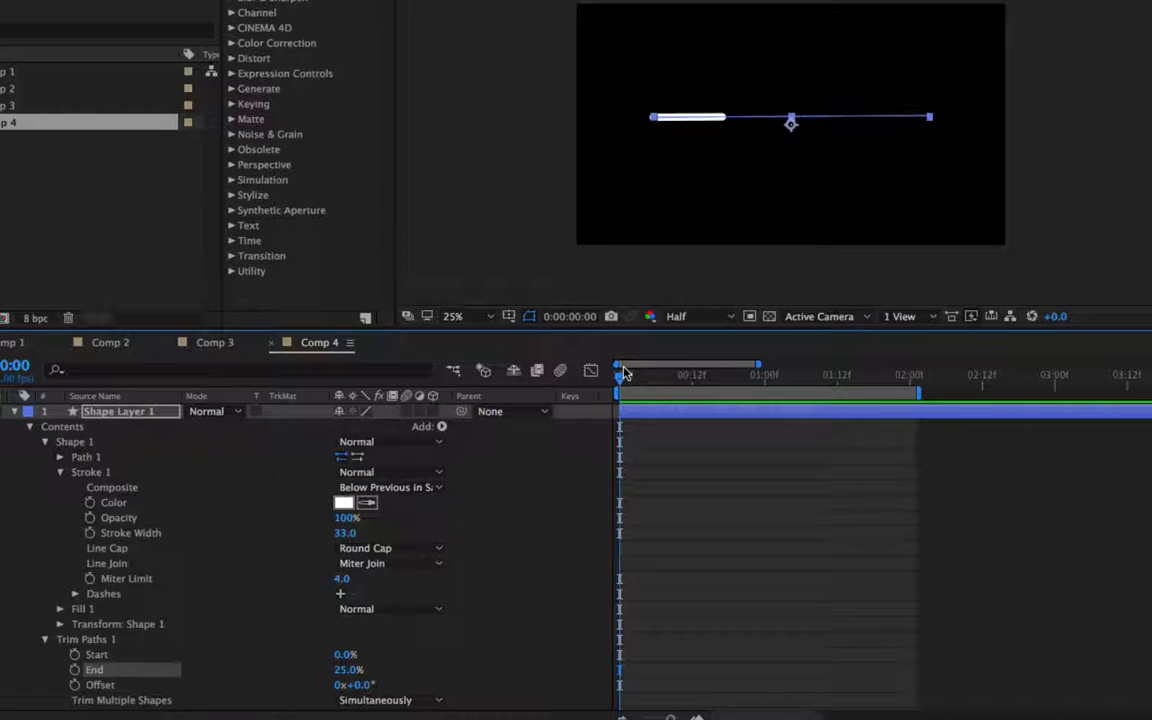
- Scrub the Offset value to see the segment slide, then reset Offset to 0x+0.0°
{"action": "left_click", "coordinate": [102, 685]}
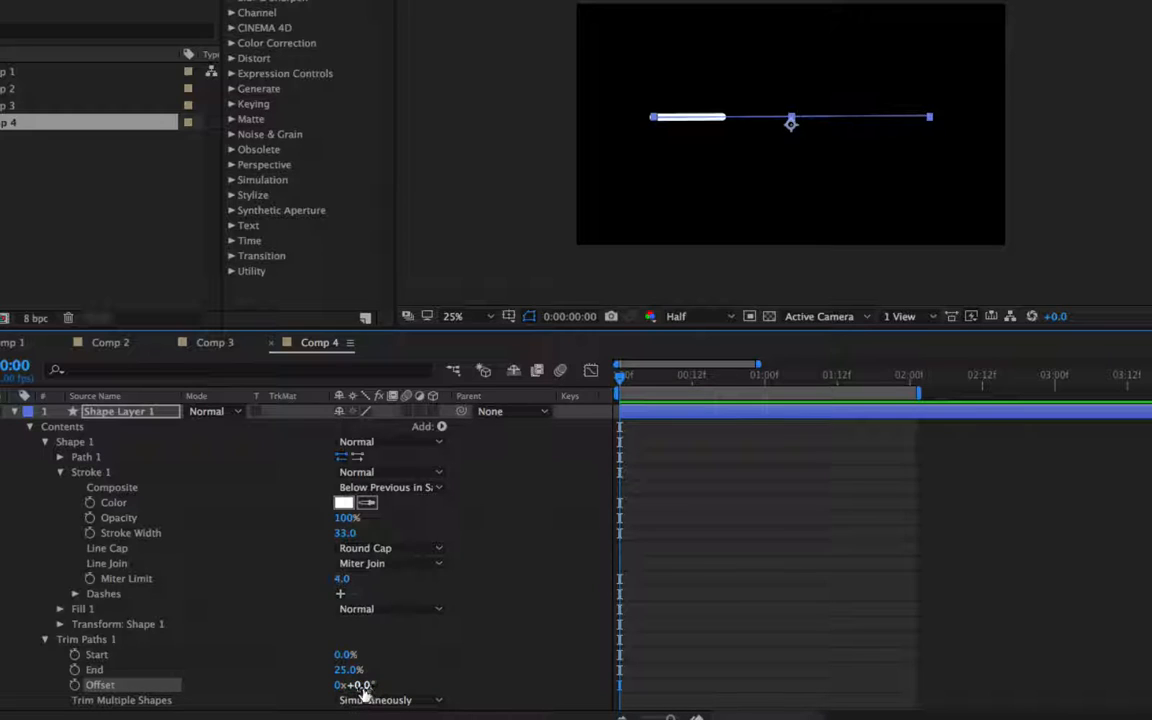
{"action": "left_click_drag", "start_coordinate": [362, 685], "coordinate": [1151, 688]}
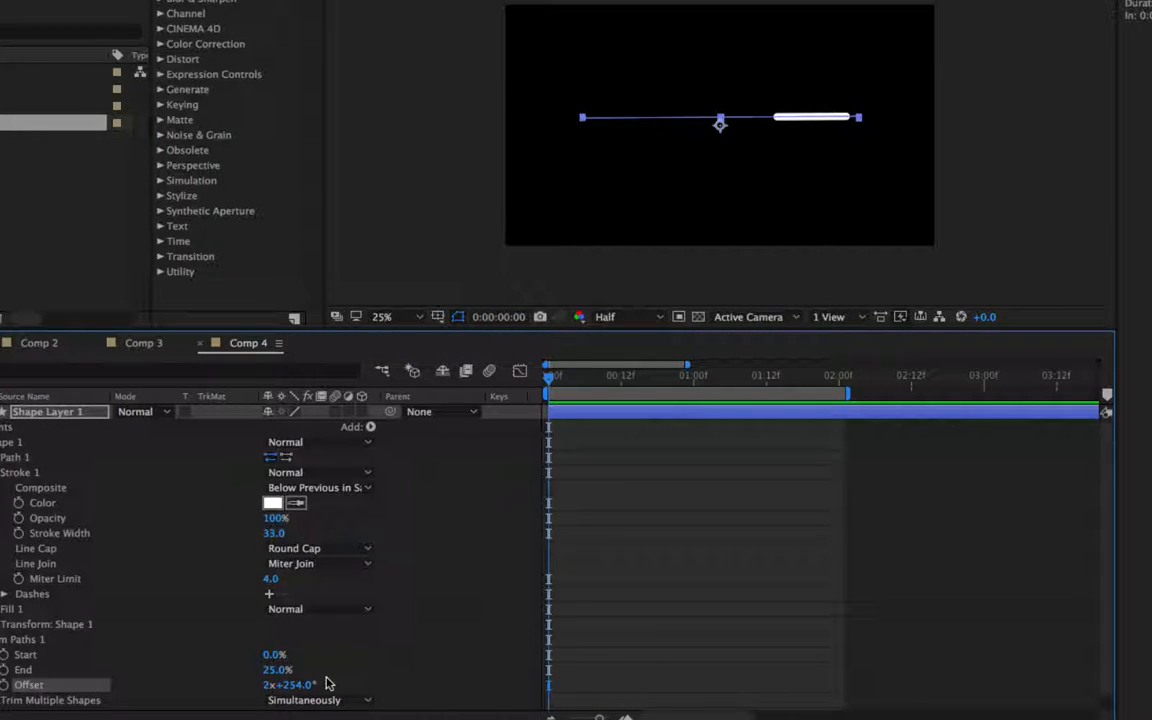
{"action": "left_click", "coordinate": [267, 690]}
{"action": "left_click", "coordinate": [268, 686]}
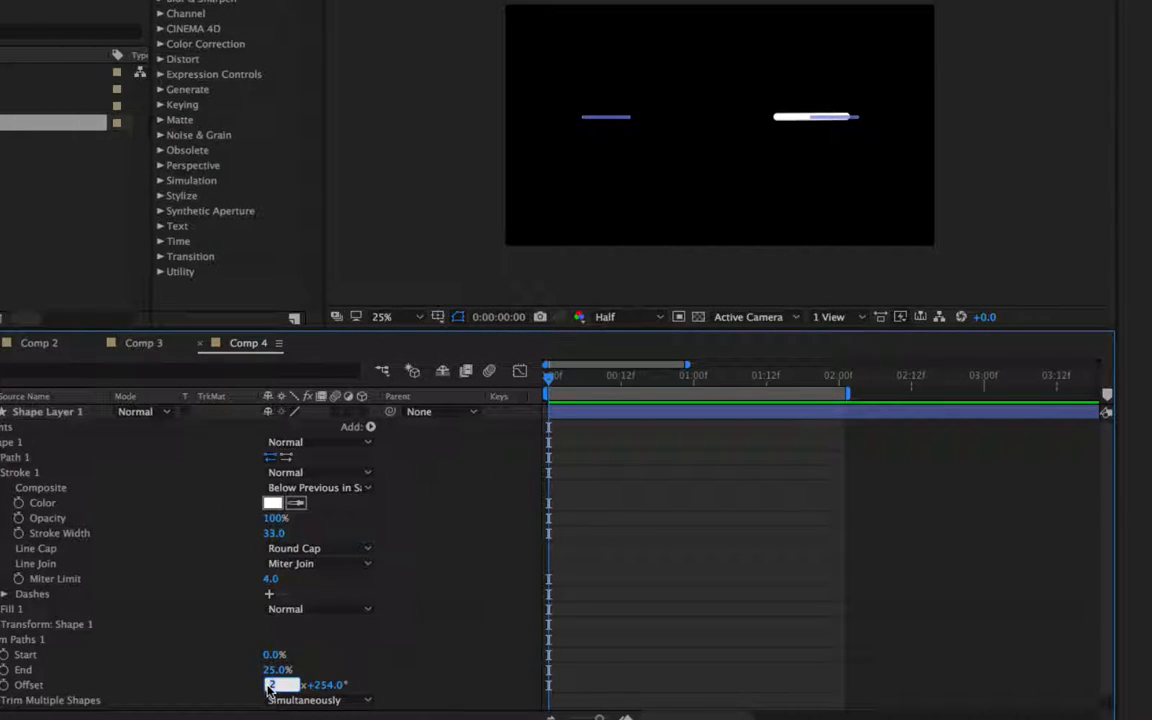
{"action": "type", "text": "0"}
{"action": "key", "text": "Return"}
{"action": "left_click", "coordinate": [297, 687]}
{"action": "type", "text": "0"}
{"action": "key", "text": "Return"}
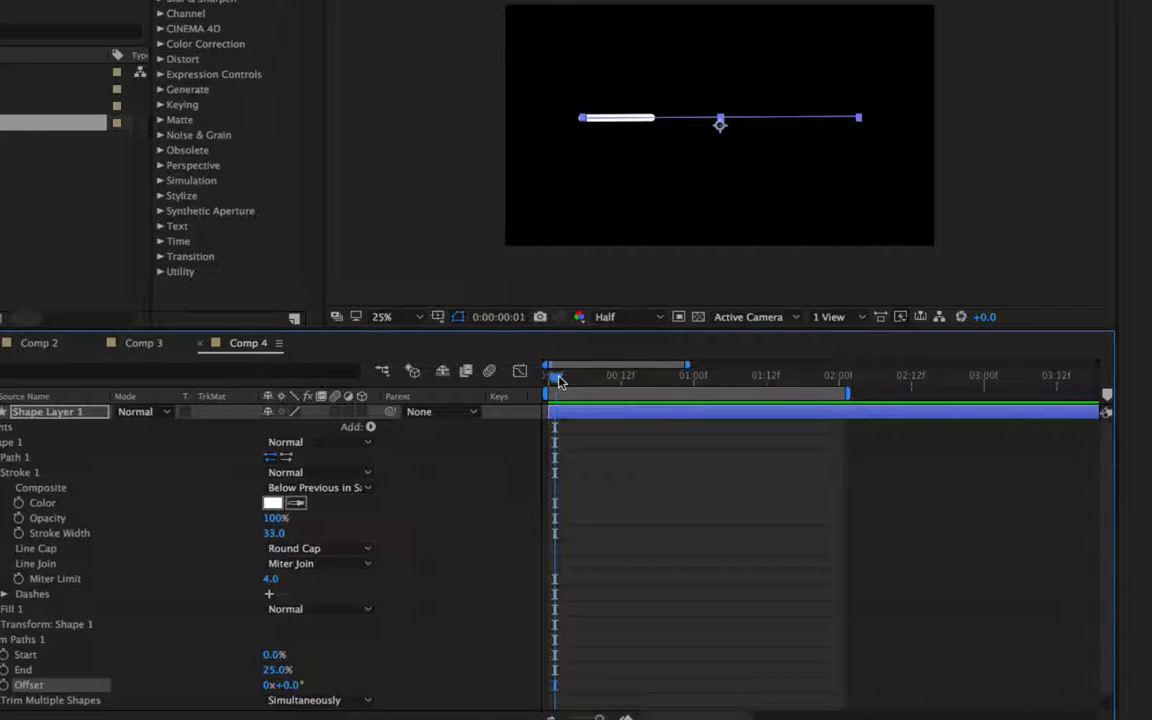
- Add an Offset keyframe at frame 0 and set Offset to 1x at 2 seconds
{"action": "left_click", "coordinate": [86, 685]}
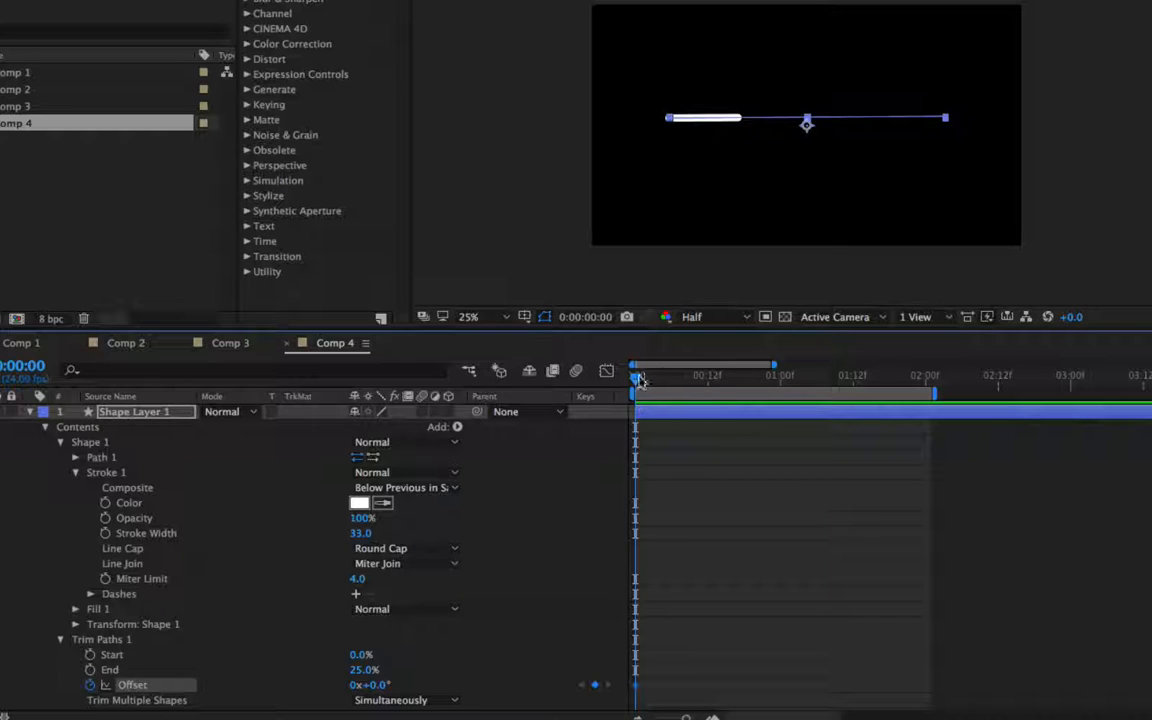
{"action": "left_click_drag", "start_coordinate": [638, 380], "coordinate": [926, 391]}
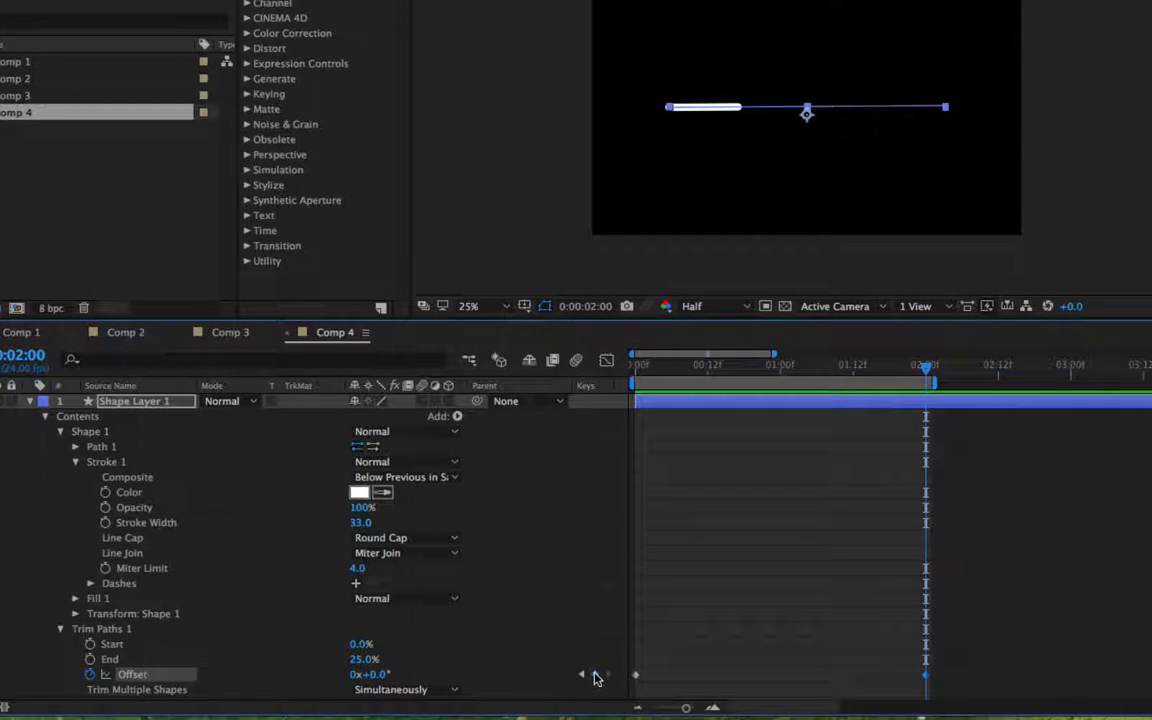
{"action": "left_click", "coordinate": [355, 681]}
{"action": "left_click", "coordinate": [355, 676]}
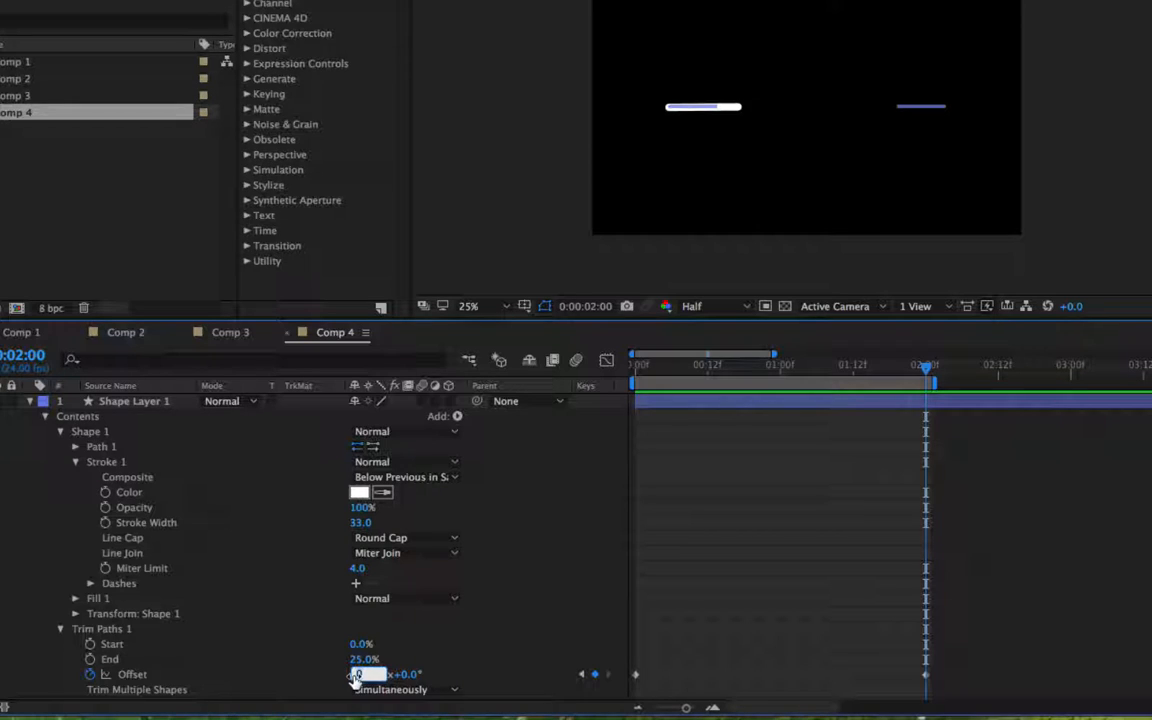
{"action": "type", "text": "1"}
{"action": "key", "text": "Return"}
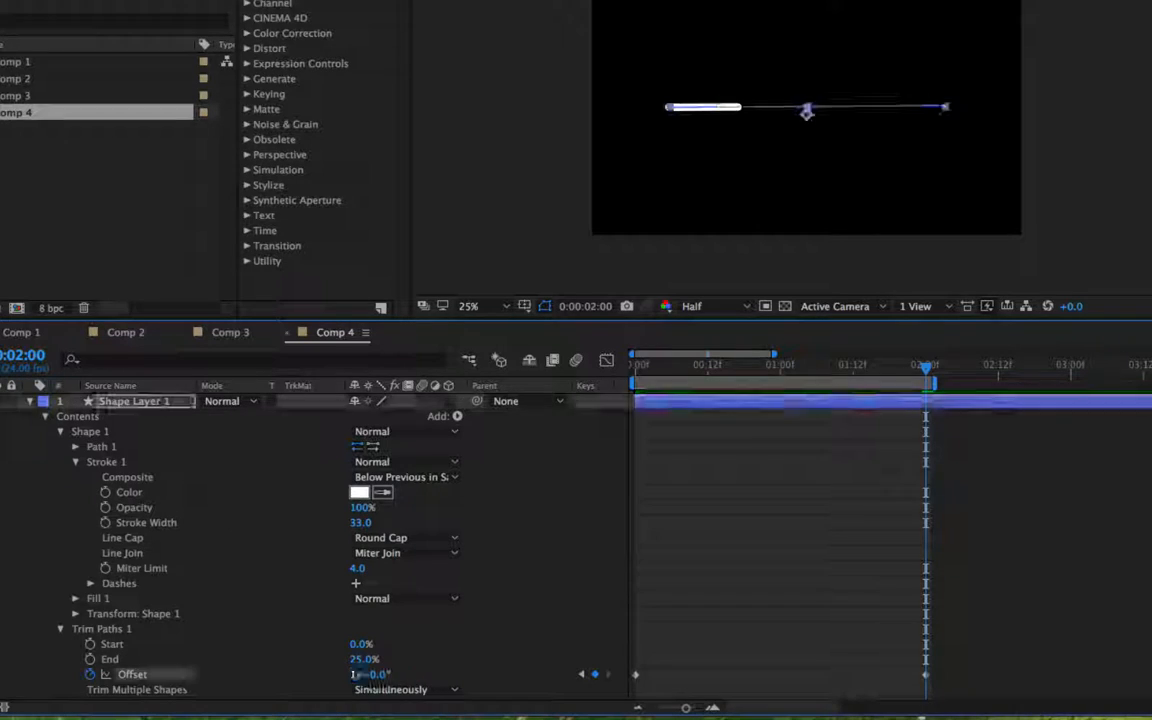
- Extend the work area to about 6 seconds, zoom the timeline out, and preview the animation
{"action": "key", "text": "space"}
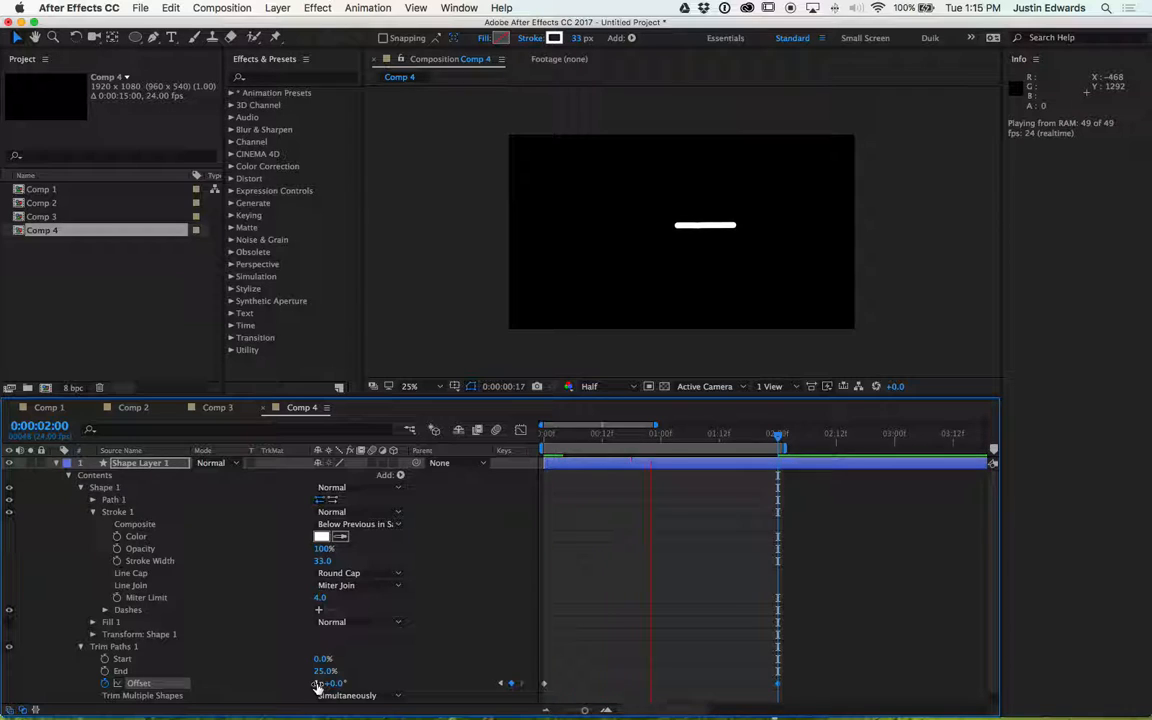
{"action": "key", "text": "space"}
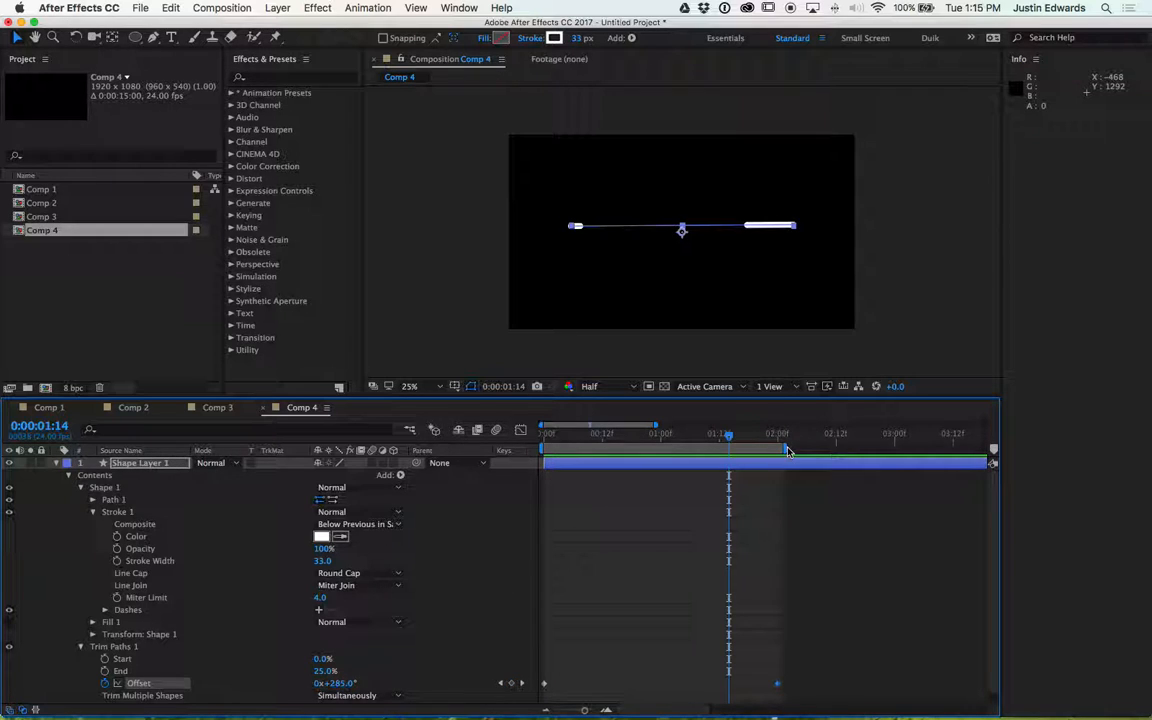
{"action": "left_click_drag", "start_coordinate": [789, 448], "coordinate": [1064, 455]}
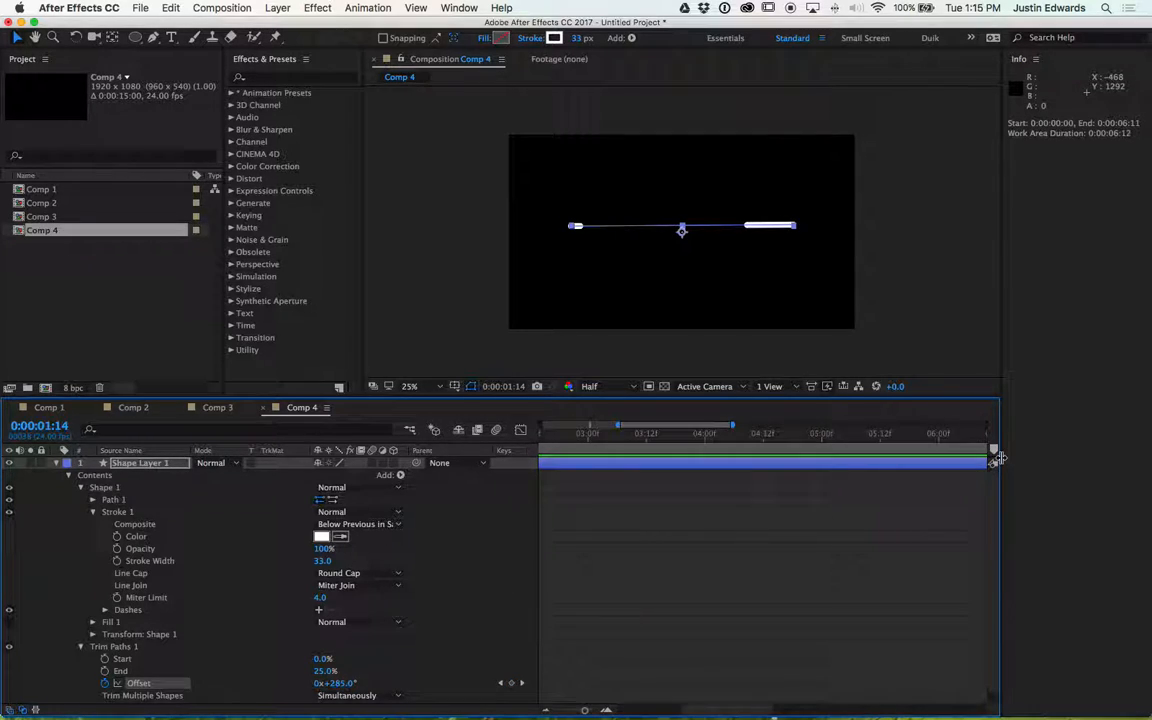
{"action": "left_click_drag", "start_coordinate": [590, 434], "coordinate": [545, 437]}
{"action": "key", "text": "space"}
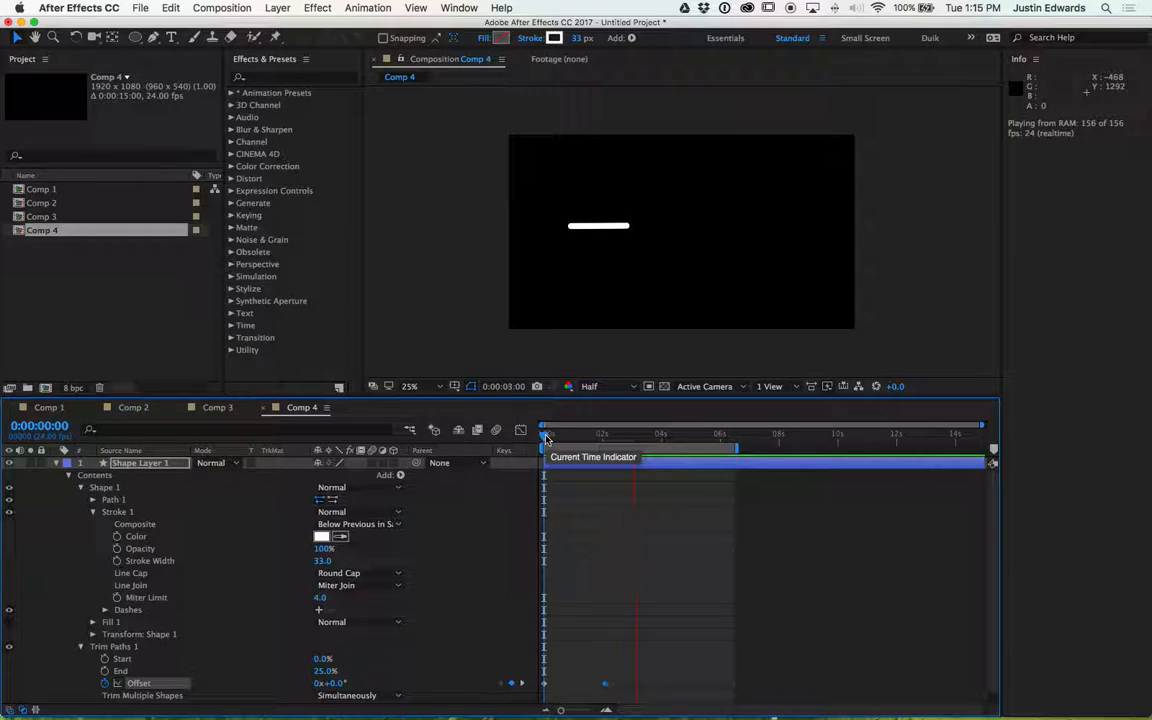
{"action": "key", "text": "space"}
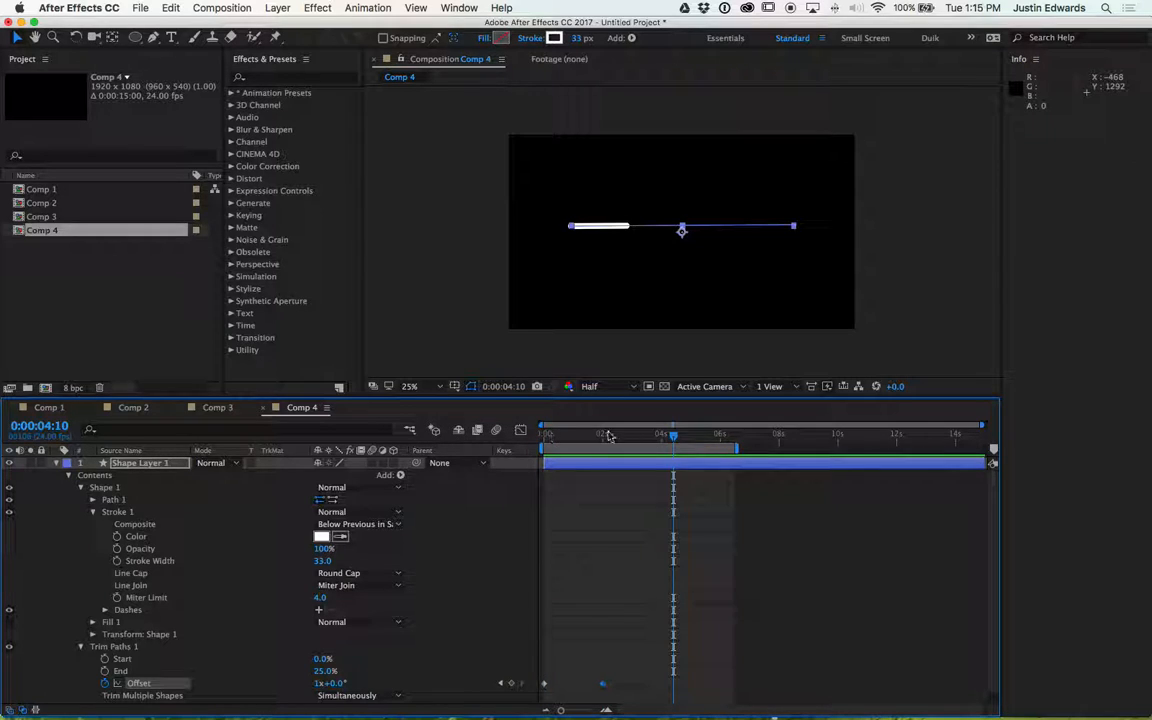
- Set Offset at the 2-second keyframe to 2x+44.0° and preview the animation
{"action": "left_click", "coordinate": [604, 437]}
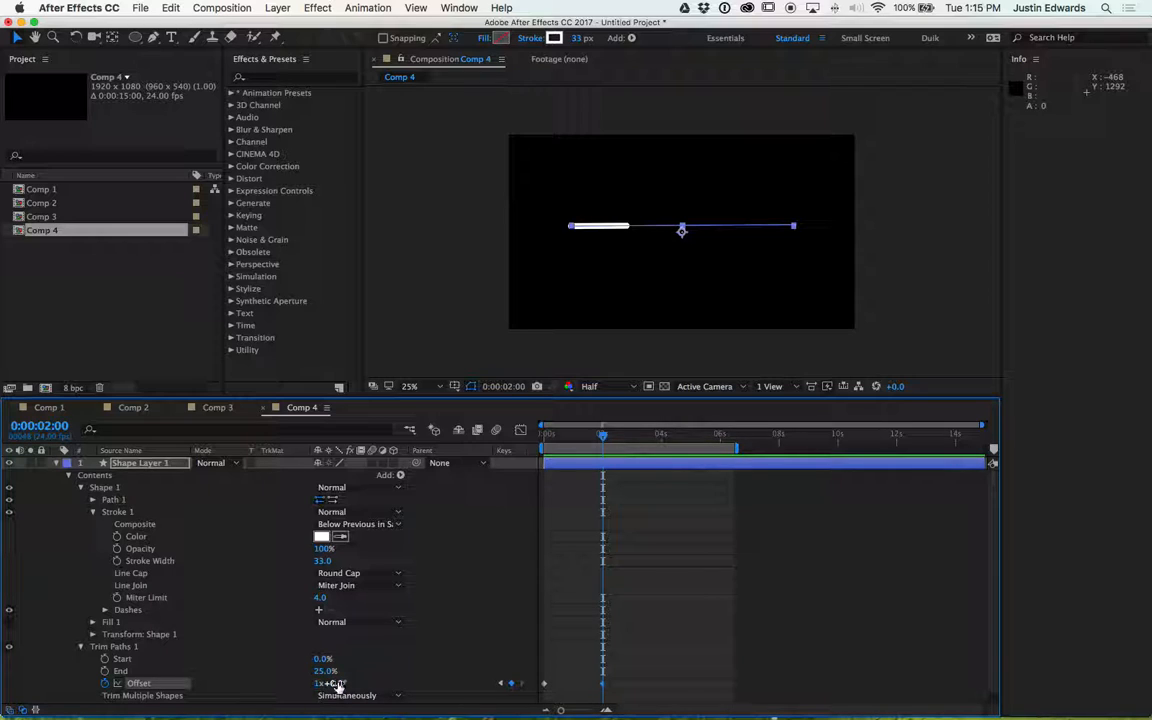
{"action": "left_click_drag", "start_coordinate": [338, 683], "coordinate": [518, 674]}
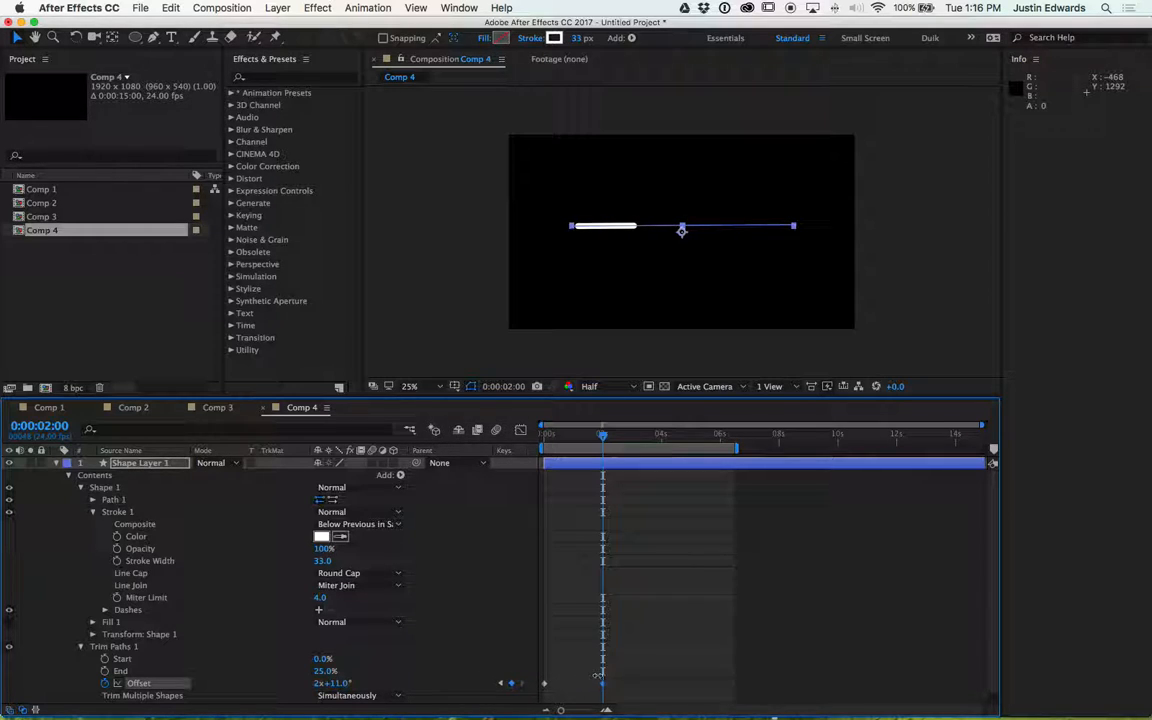
{"action": "key", "text": "space"}
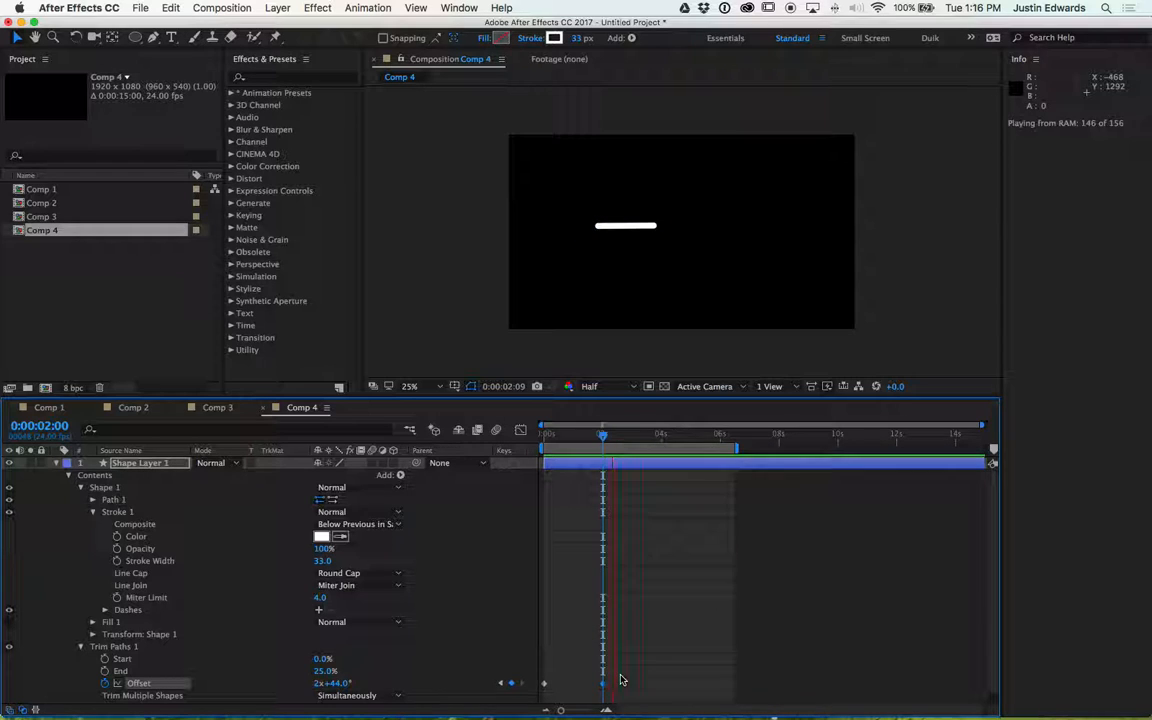
{"action": "key", "text": "space"}
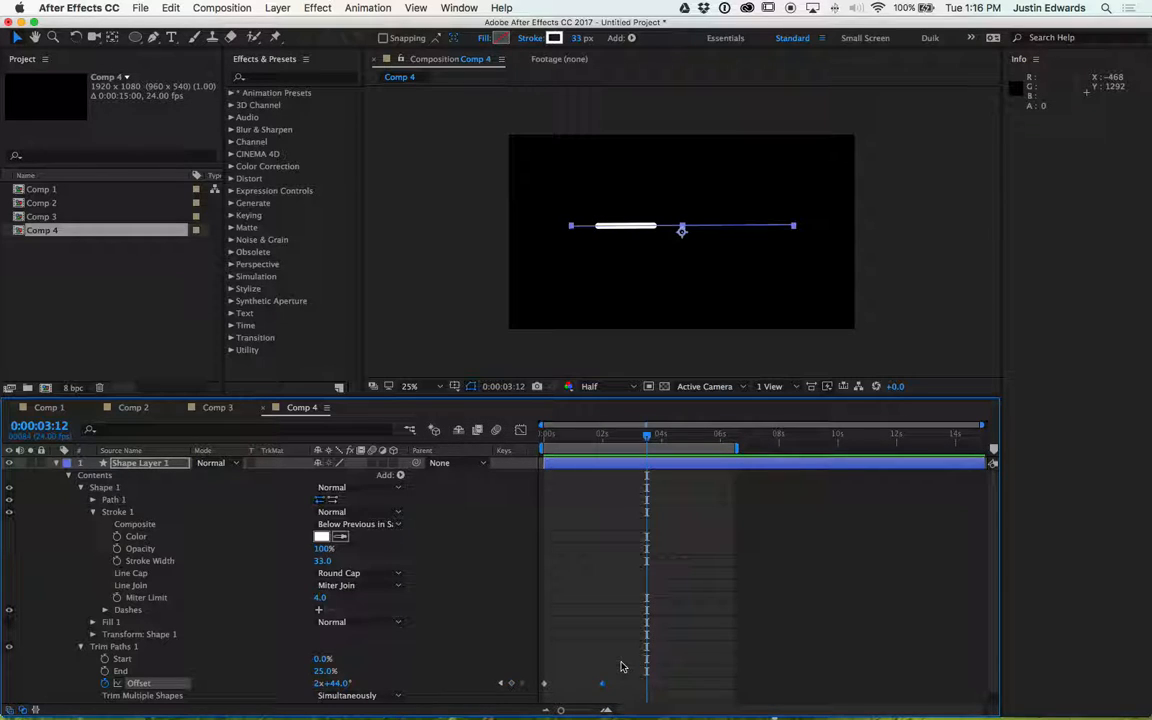
{"action": "key", "text": "space"}
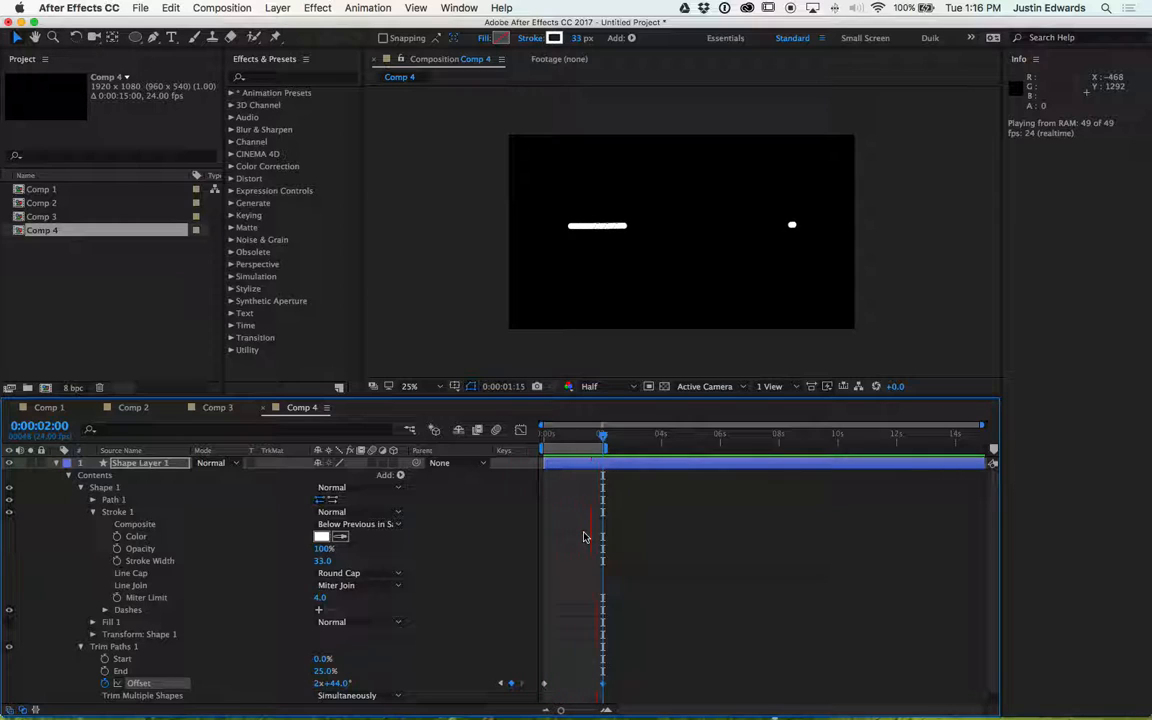
- Set the 2-second Offset keyframe to 6x+0.0° and preview the looping segment
{"action": "key", "text": "space"}
{"action": "key", "text": "k"}
{"action": "left_click", "coordinate": [340, 685]}
{"action": "key", "text": "Return"}
{"action": "key", "text": "space"}
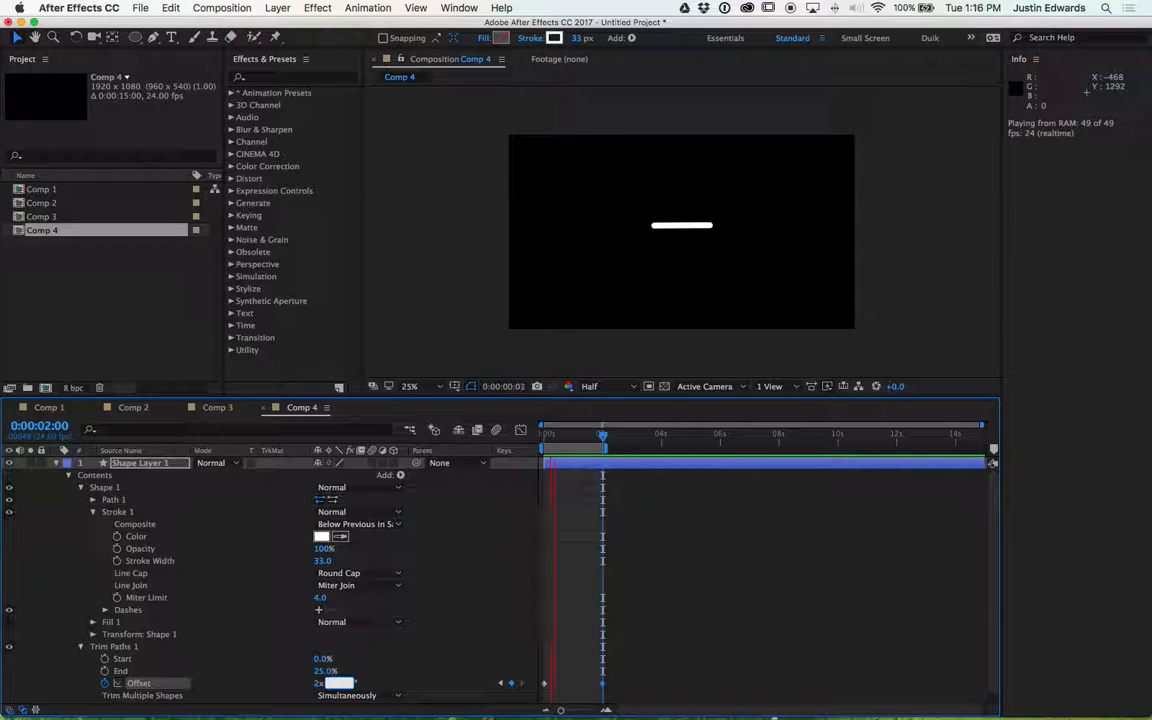
{"action": "left_click", "coordinate": [317, 684]}
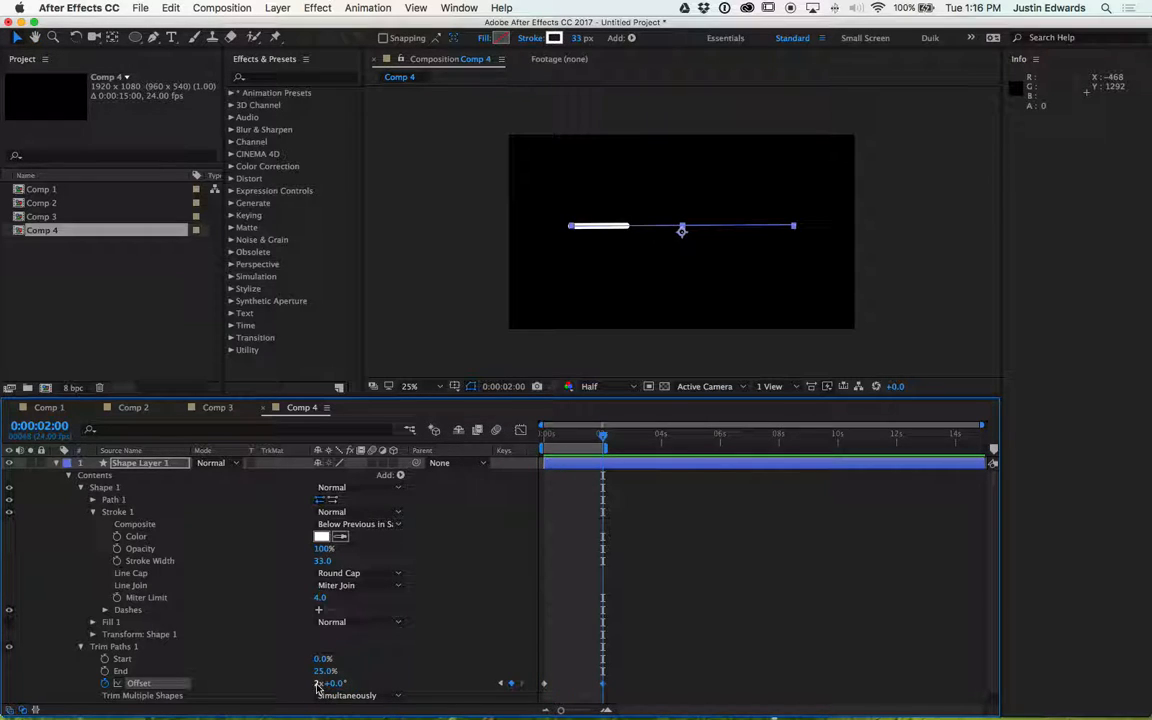
{"action": "key", "text": "Return"}
{"action": "key", "text": "space"}
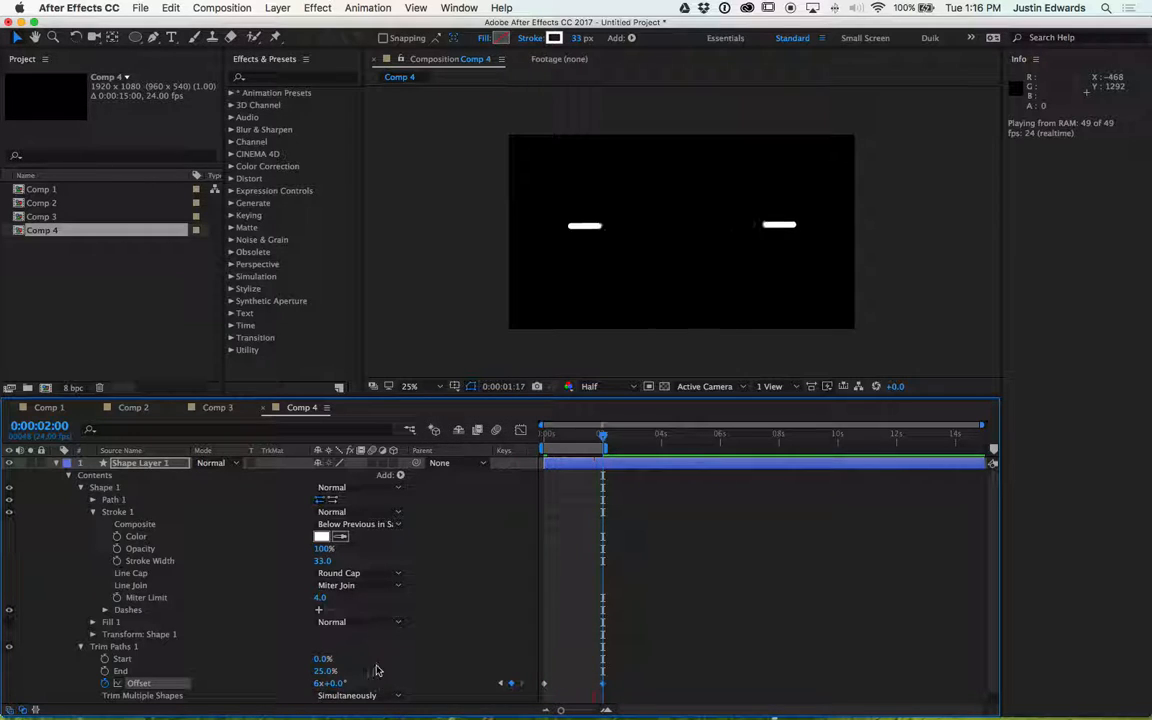
{"action": "key", "text": "space"}
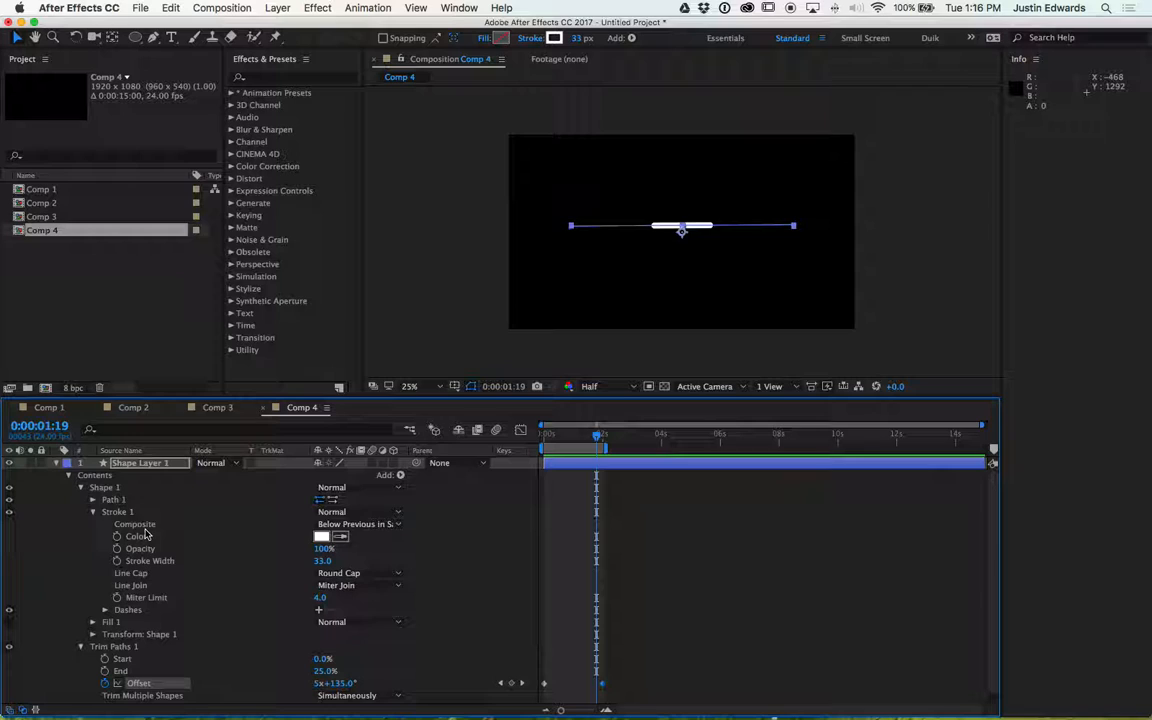
- Collapse the shape layer's properties and deselect the layer
{"action": "left_click", "coordinate": [57, 463]}
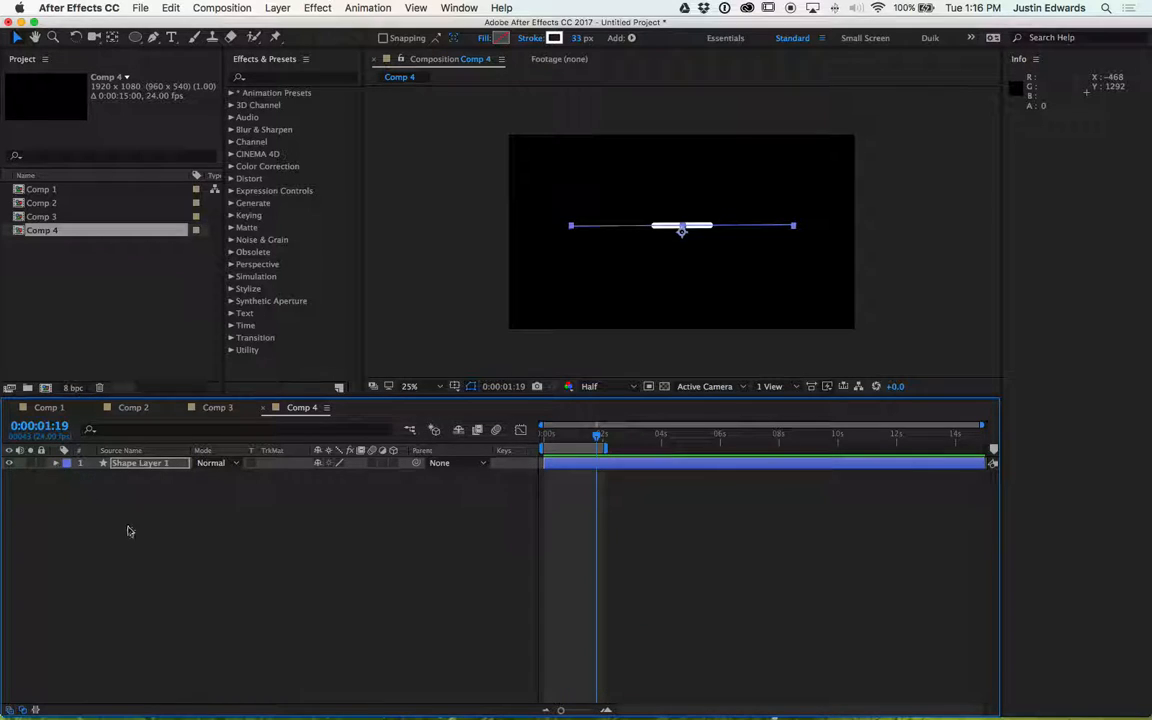
{"action": "left_click", "coordinate": [136, 540]}
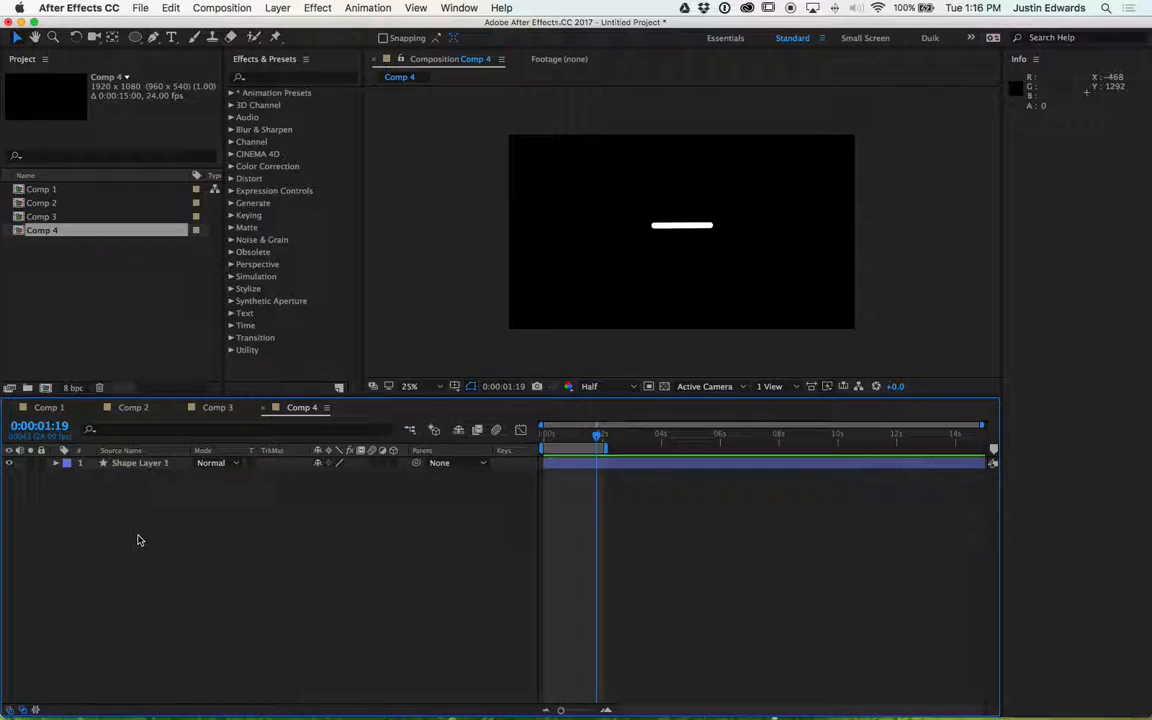
- Draw a circle with the Ellipse tool to the left of the line, creating a new shape layer
{"action": "left_click", "coordinate": [136, 40]}
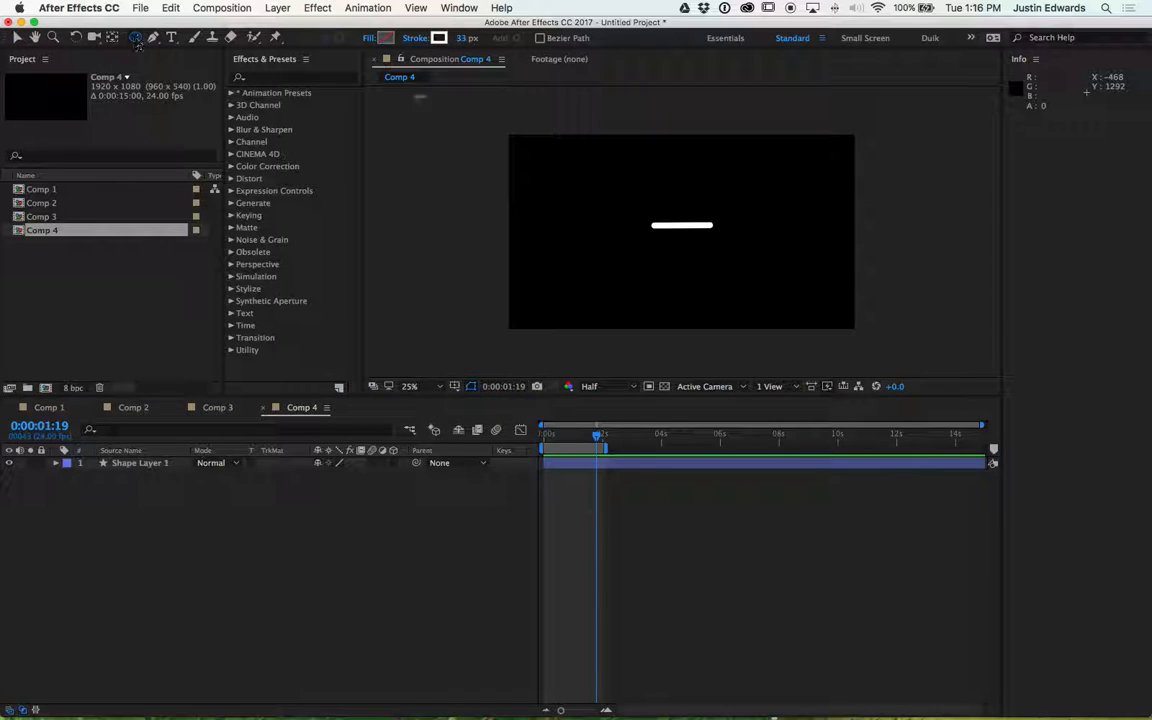
{"action": "left_click_drag", "start_coordinate": [570, 193], "coordinate": [645, 268]}
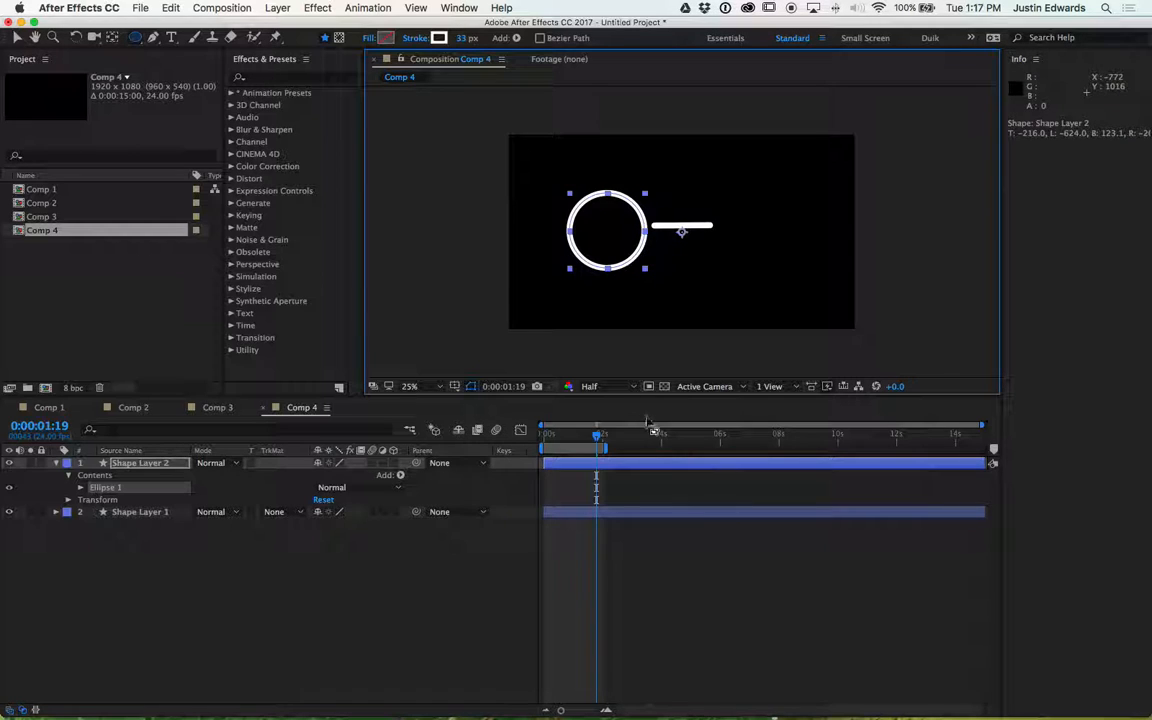
- At the start of the timeline, add Trim Paths to the new shape layer's contents
{"action": "left_click", "coordinate": [598, 438]}
{"action": "left_click_drag", "start_coordinate": [598, 438], "coordinate": [543, 438]}
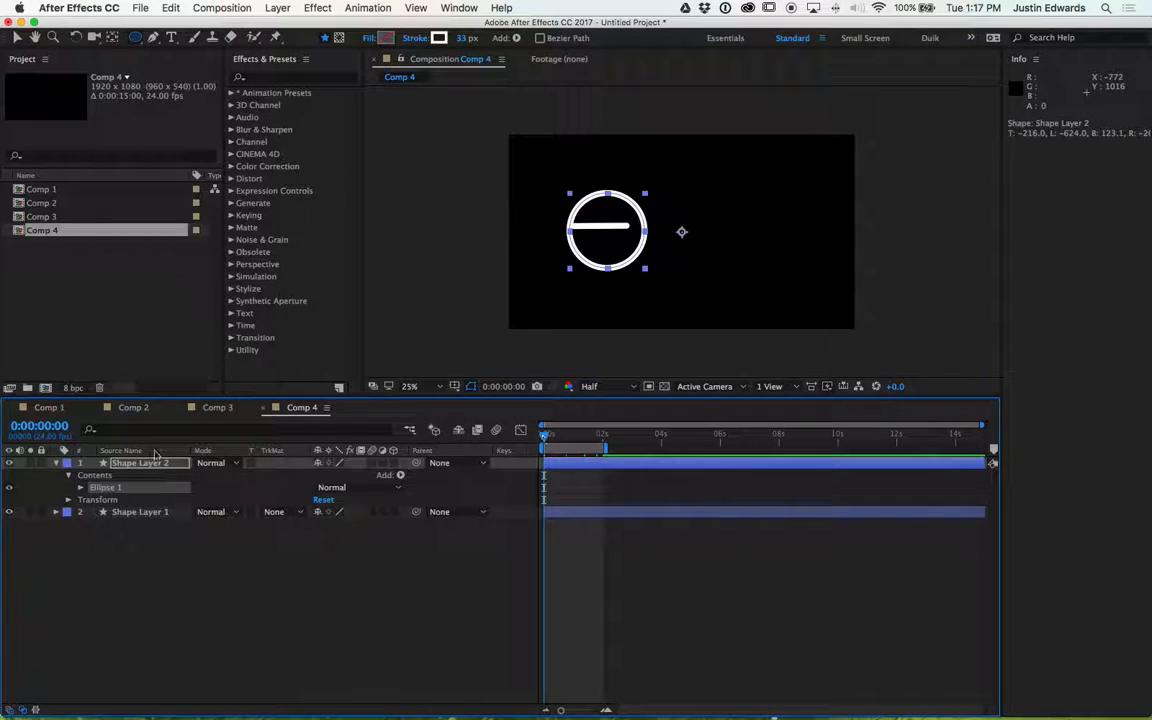
{"action": "left_click", "coordinate": [101, 476]}
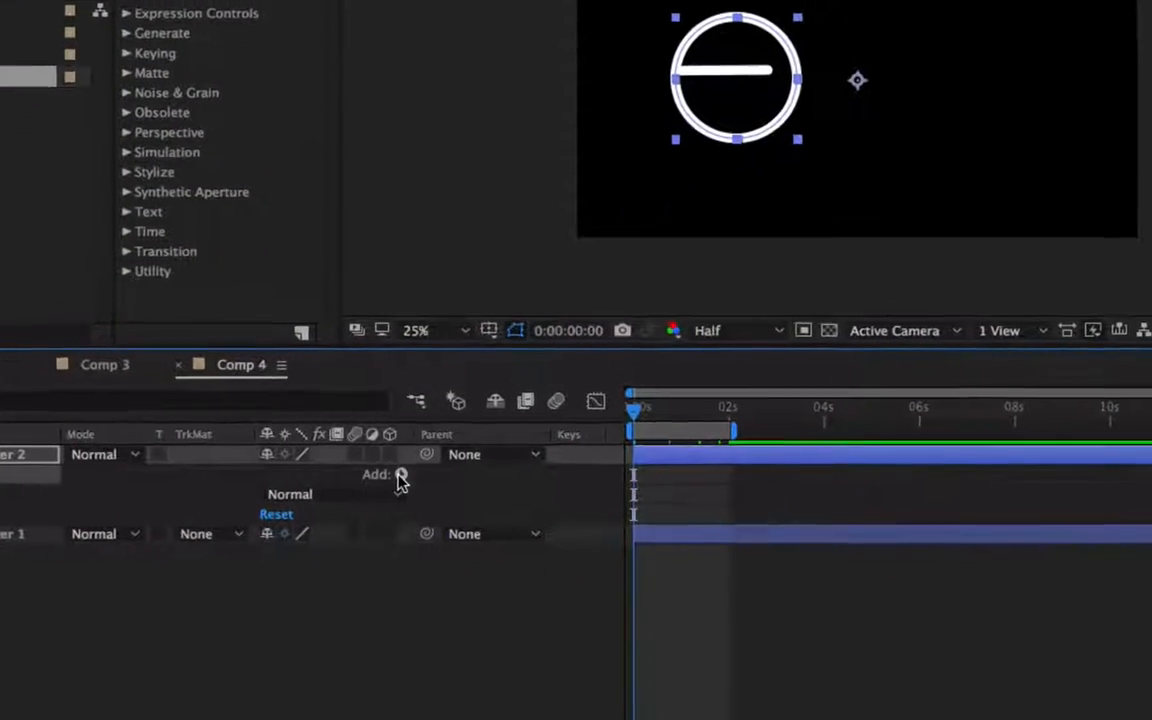
{"action": "left_click", "coordinate": [399, 476]}
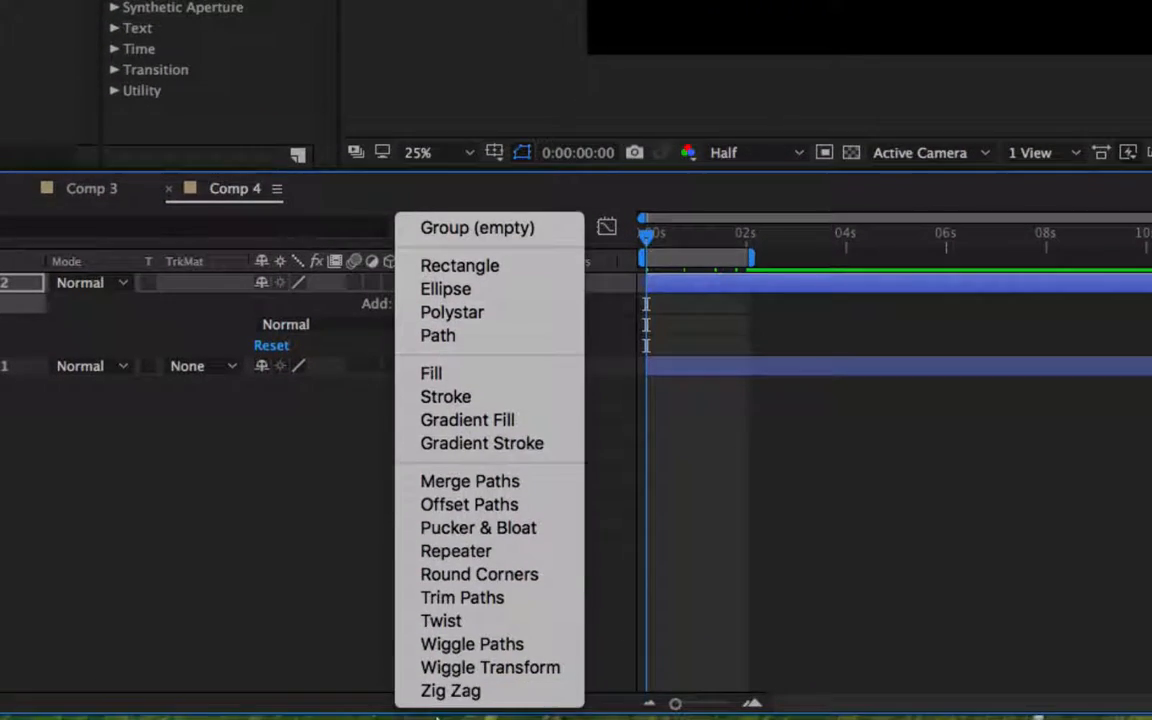
{"action": "left_click", "coordinate": [460, 597]}
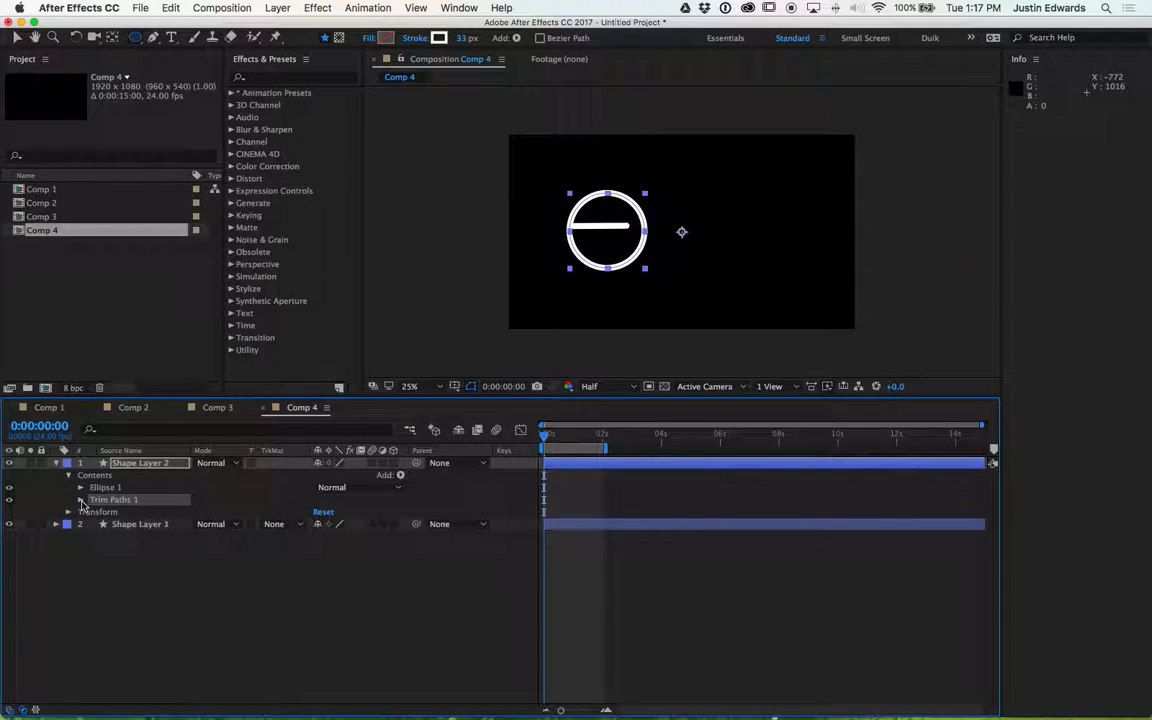
- Set Trim Paths End to 25% and Offset to 0x+113.0°, then start keyframing Offset at 0 seconds
{"action": "left_click", "coordinate": [81, 500]}
{"action": "left_click_drag", "start_coordinate": [345, 537], "coordinate": [368, 537]}
{"action": "left_click", "coordinate": [326, 526]}
{"action": "type", "text": "25"}
{"action": "key", "text": "Return"}
{"action": "left_click_drag", "start_coordinate": [335, 537], "coordinate": [36, 594]}
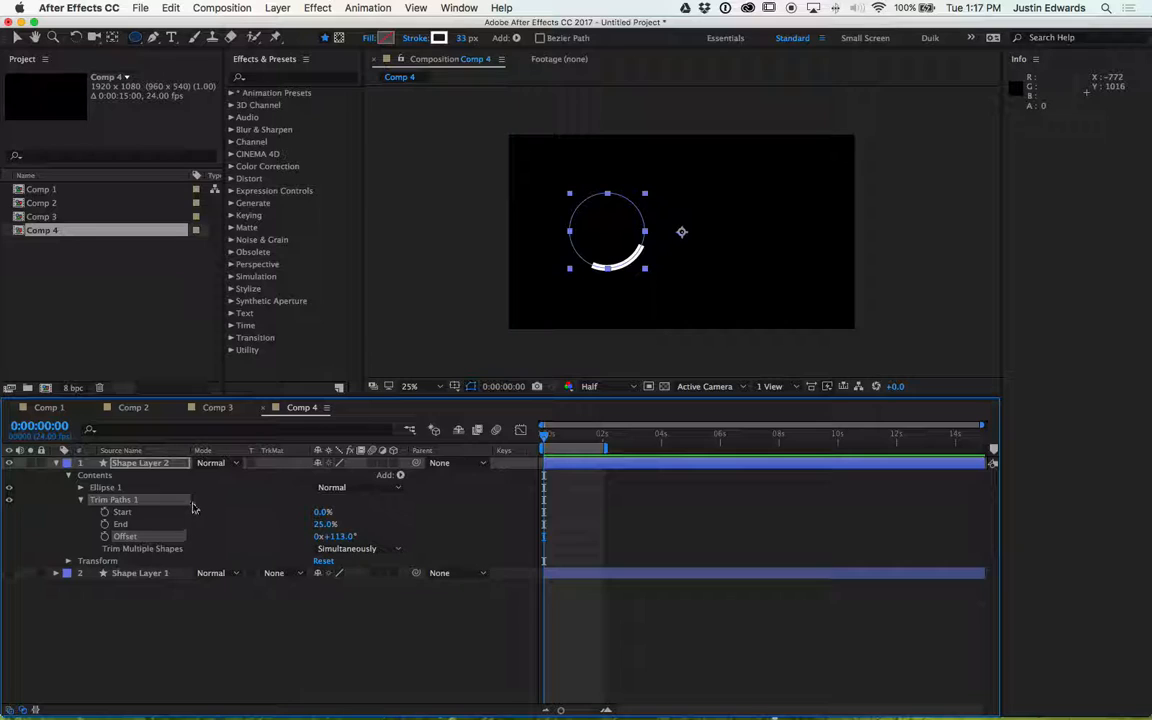
{"action": "left_click", "coordinate": [104, 536]}
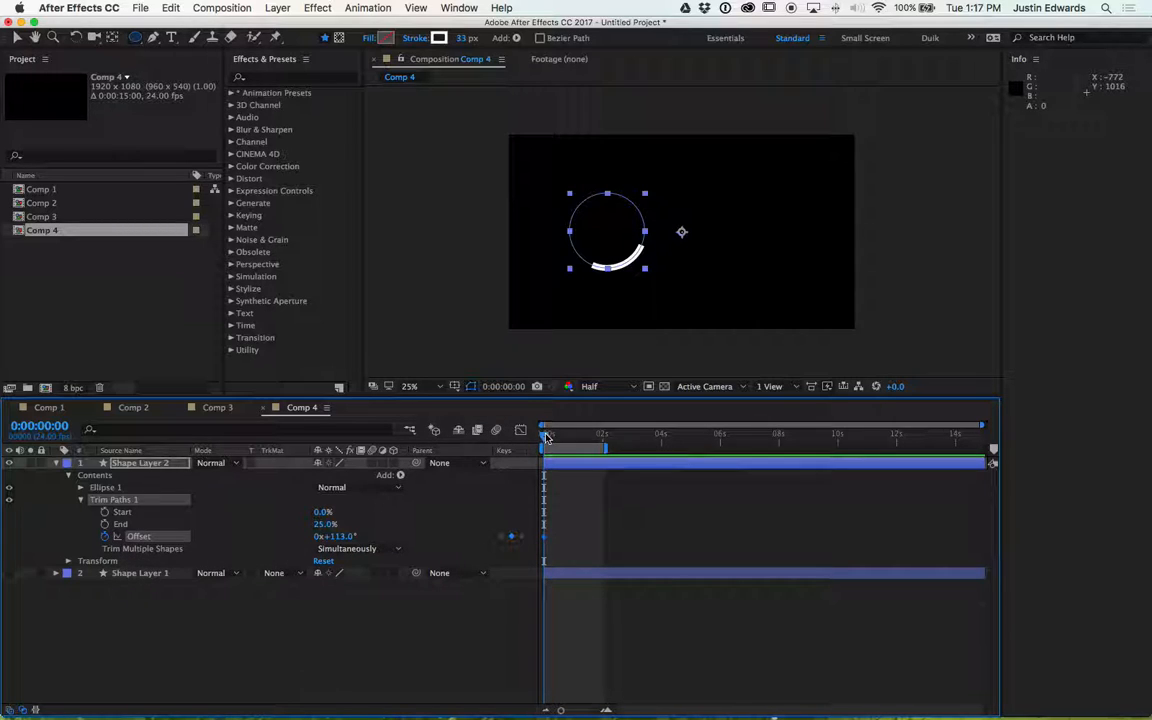
- At 2 seconds, hide the line layer and set the circle's Offset revolutions to 2x
{"action": "left_click", "coordinate": [600, 436]}
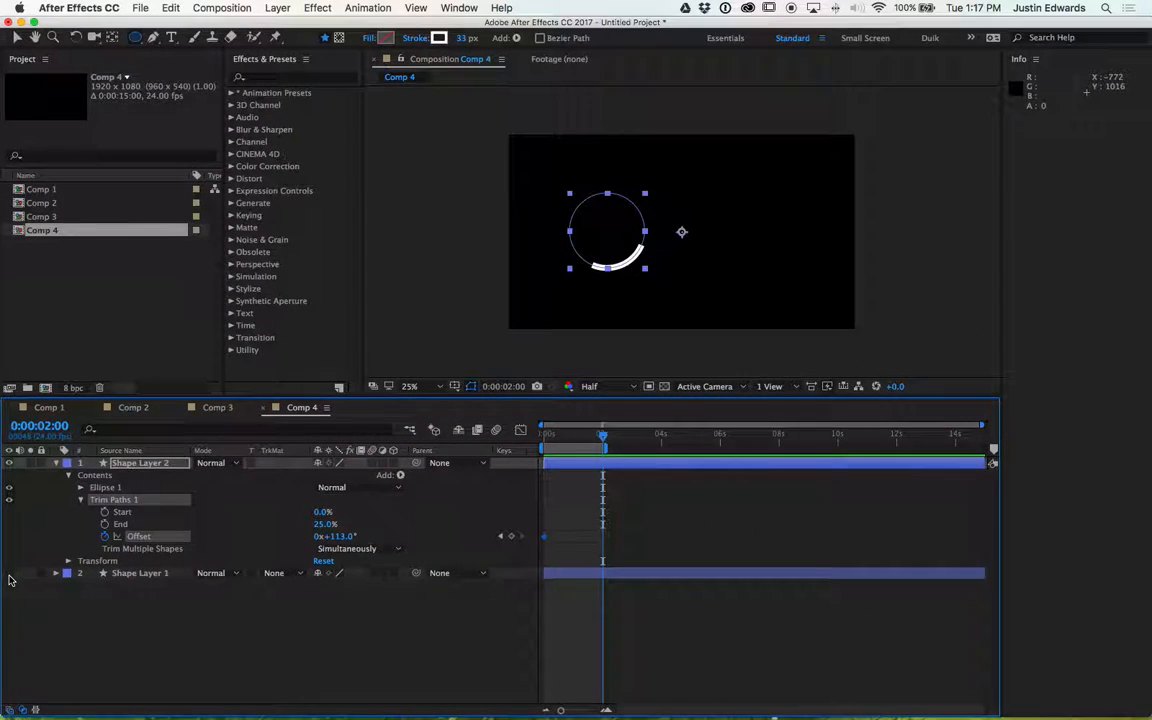
{"action": "left_click", "coordinate": [32, 563]}
{"action": "left_click", "coordinate": [9, 574]}
{"action": "left_click", "coordinate": [319, 538]}
{"action": "type", "text": "2"}
{"action": "key", "text": "Return"}
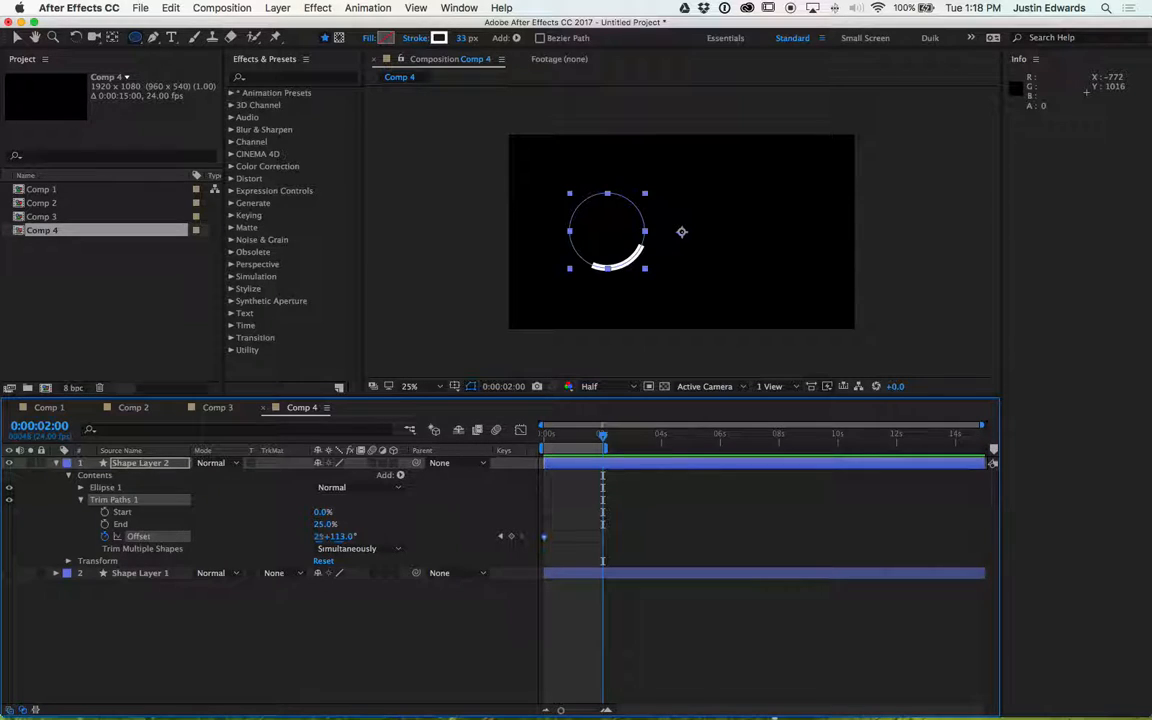
- Preview the circle's Offset animation
{"action": "key", "text": "space"}
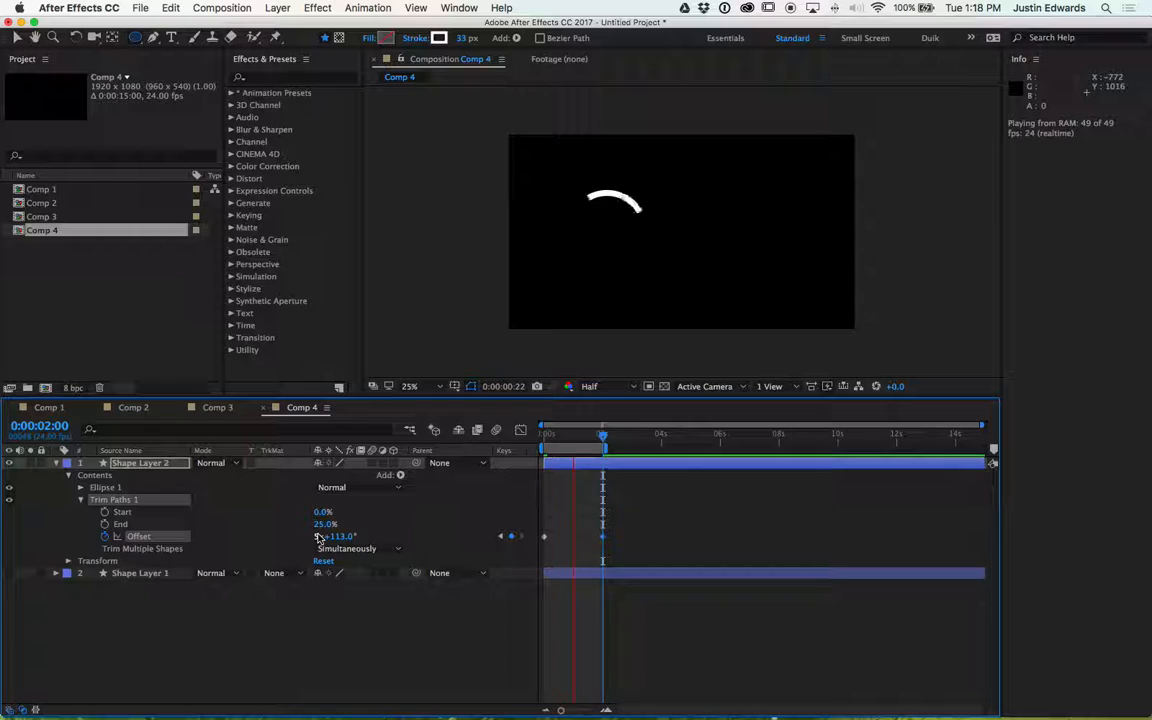
{"action": "key", "text": "space"}
{"action": "key", "text": "k"}
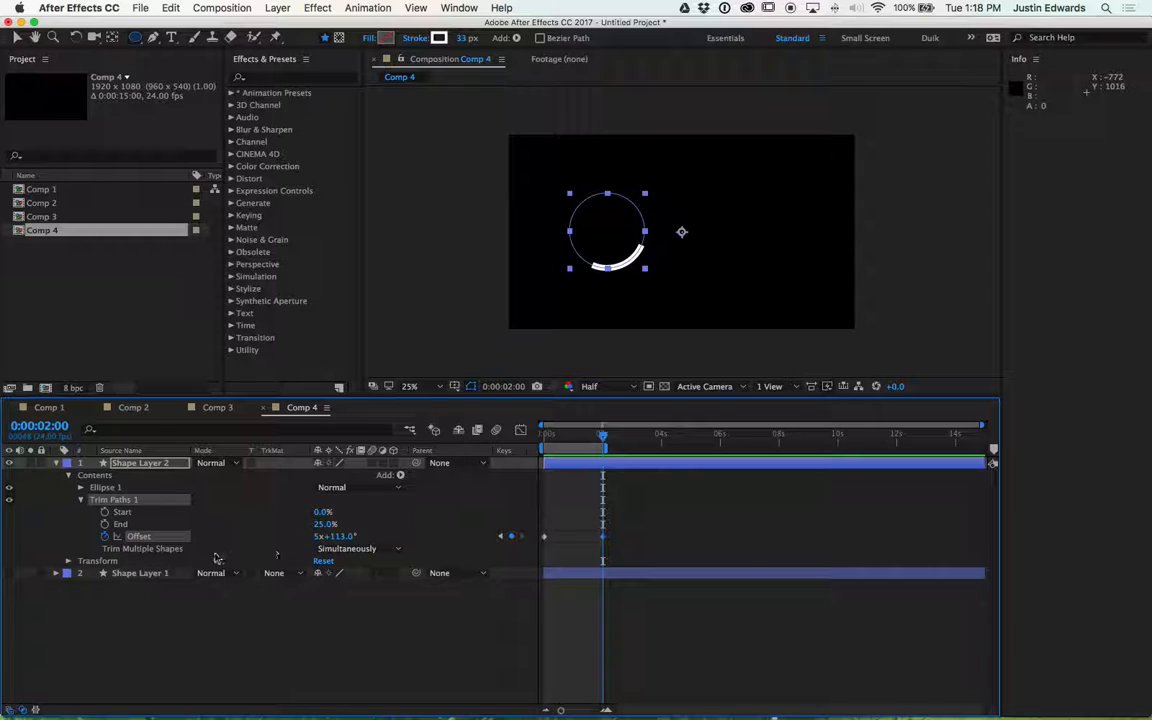
{"action": "left_click", "coordinate": [9, 573]}
{"action": "left_click", "coordinate": [9, 573]}
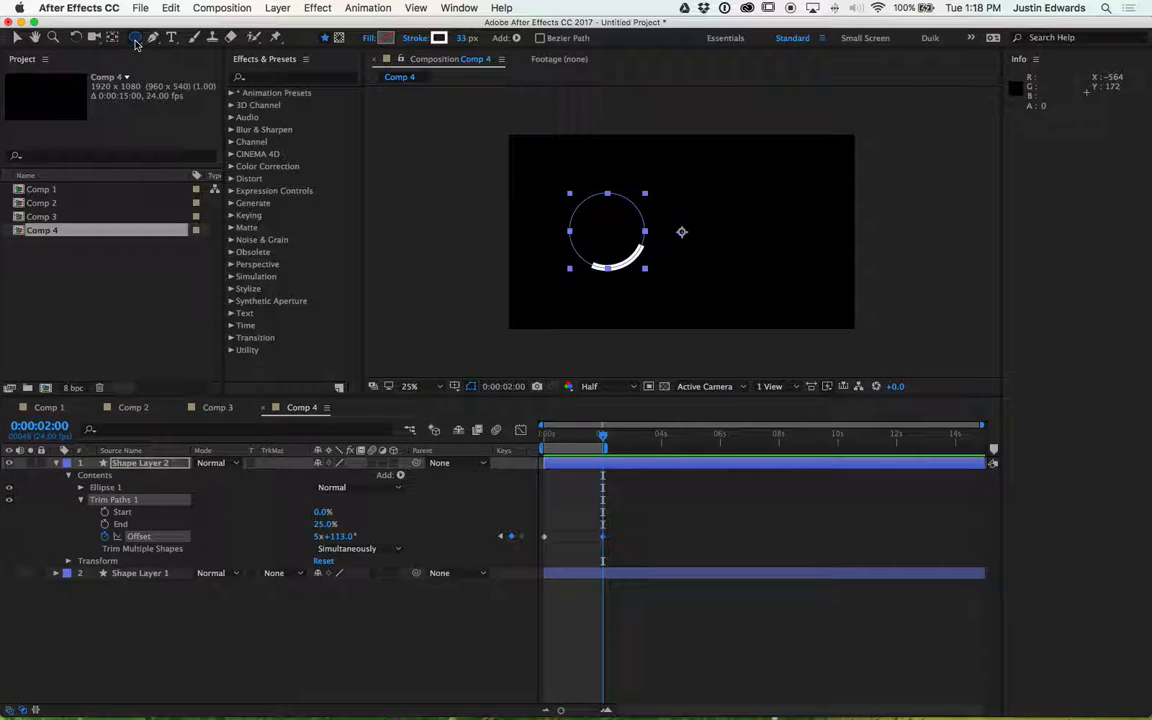
- Draw a second circle on the right inside the same shape layer and switch its fill to a gradient fill
{"action": "mouse_move", "coordinate": [806, 202]}
{"action": "left_mouse_down"}
{"action": "mouse_move", "coordinate": [812, 249]}
{"action": "mouse_move", "coordinate": [835, 275]}
{"action": "left_mouse_up"}
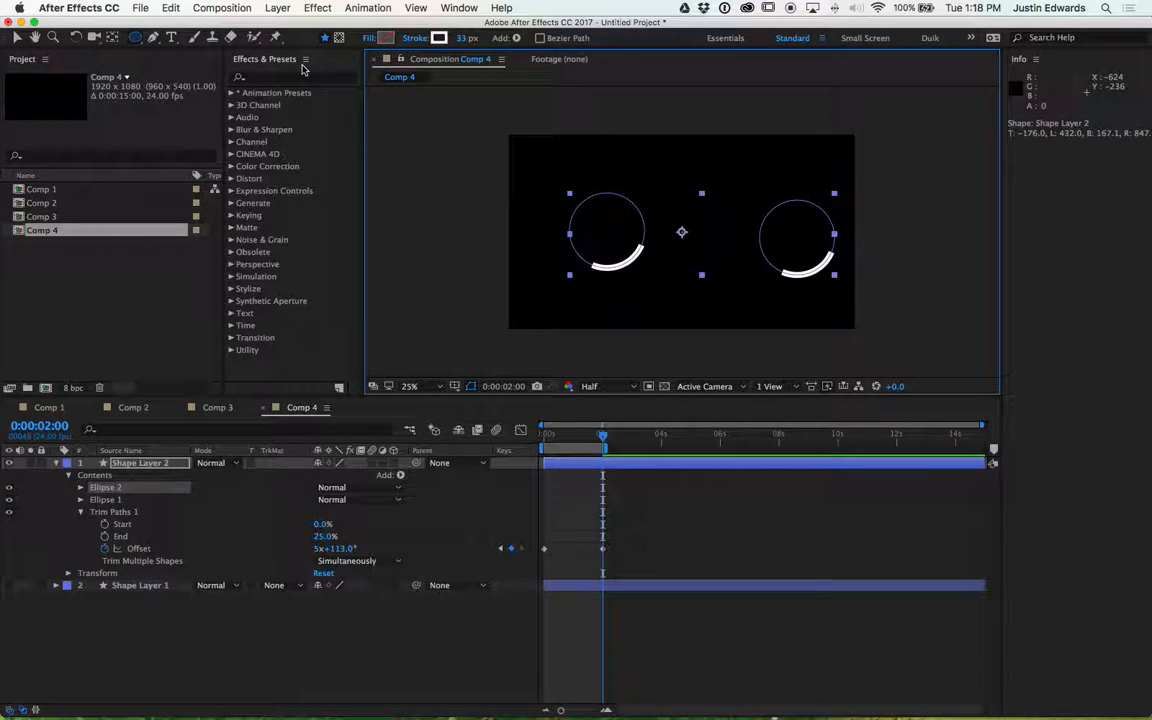
{"action": "left_click", "coordinate": [386, 44], "text": "alt"}
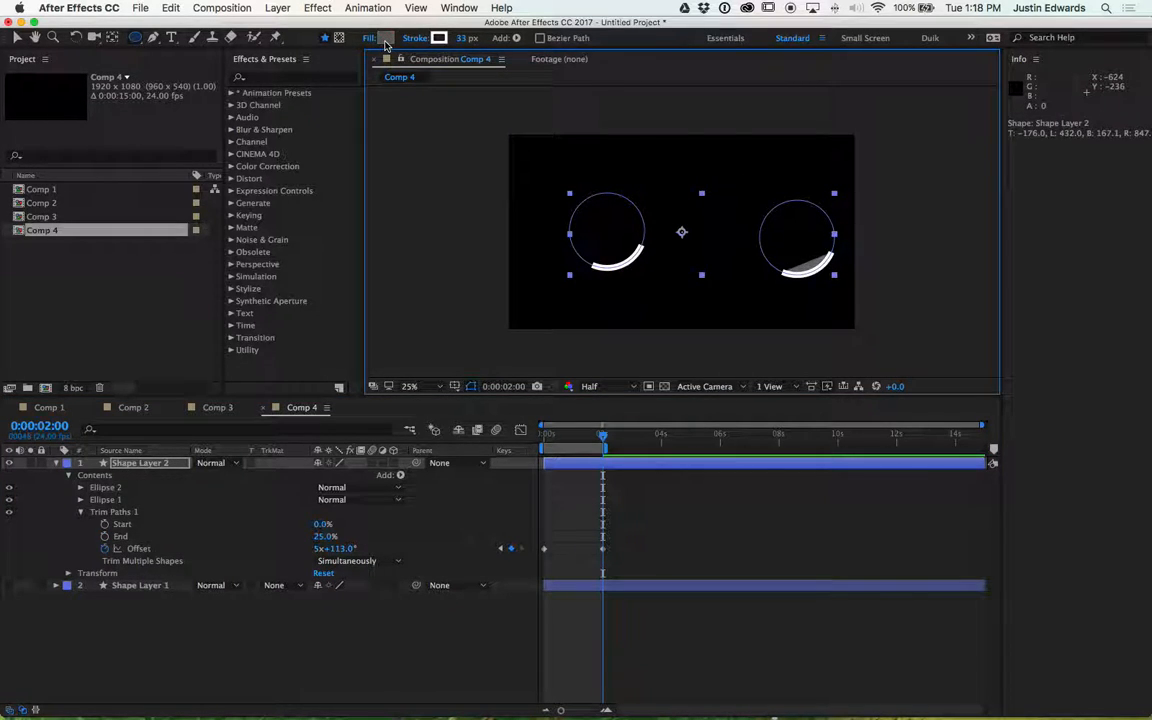
{"action": "left_click", "coordinate": [386, 44], "text": "alt"}
{"action": "left_click", "coordinate": [386, 44], "text": "alt"}
{"action": "left_click", "coordinate": [386, 44], "text": "alt"}
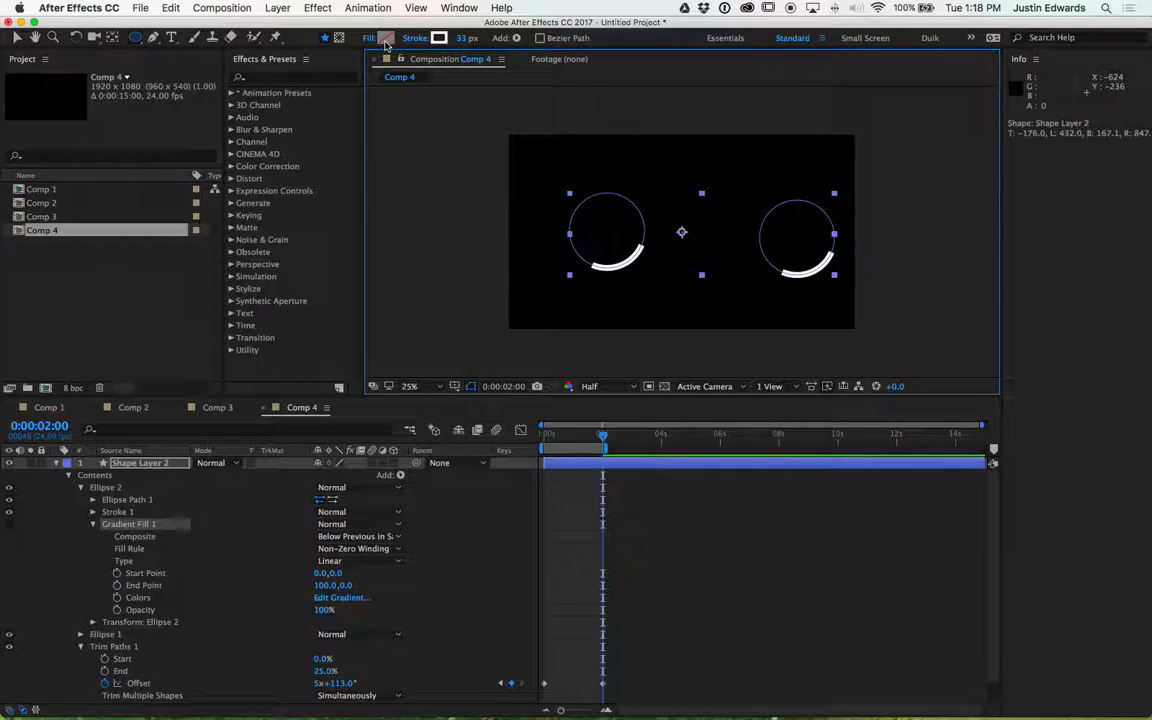
- Scrub the Trim Paths End to 64% and preview both circles animating
{"action": "key", "text": "space"}
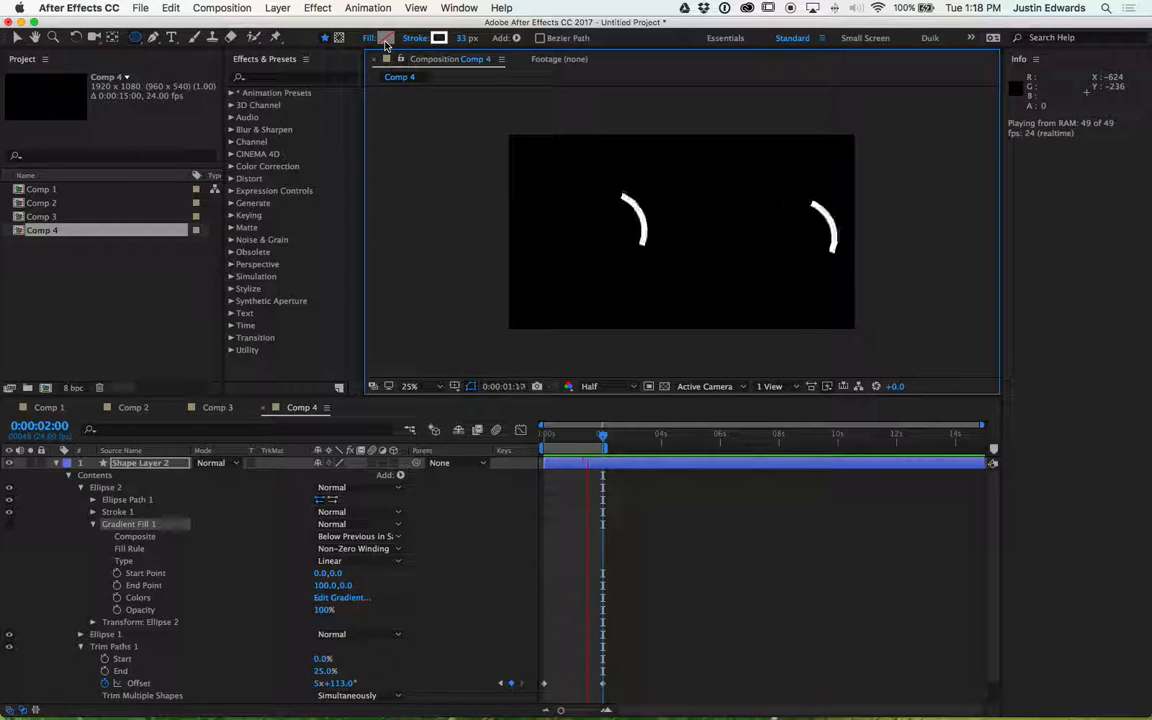
{"action": "key", "text": "space"}
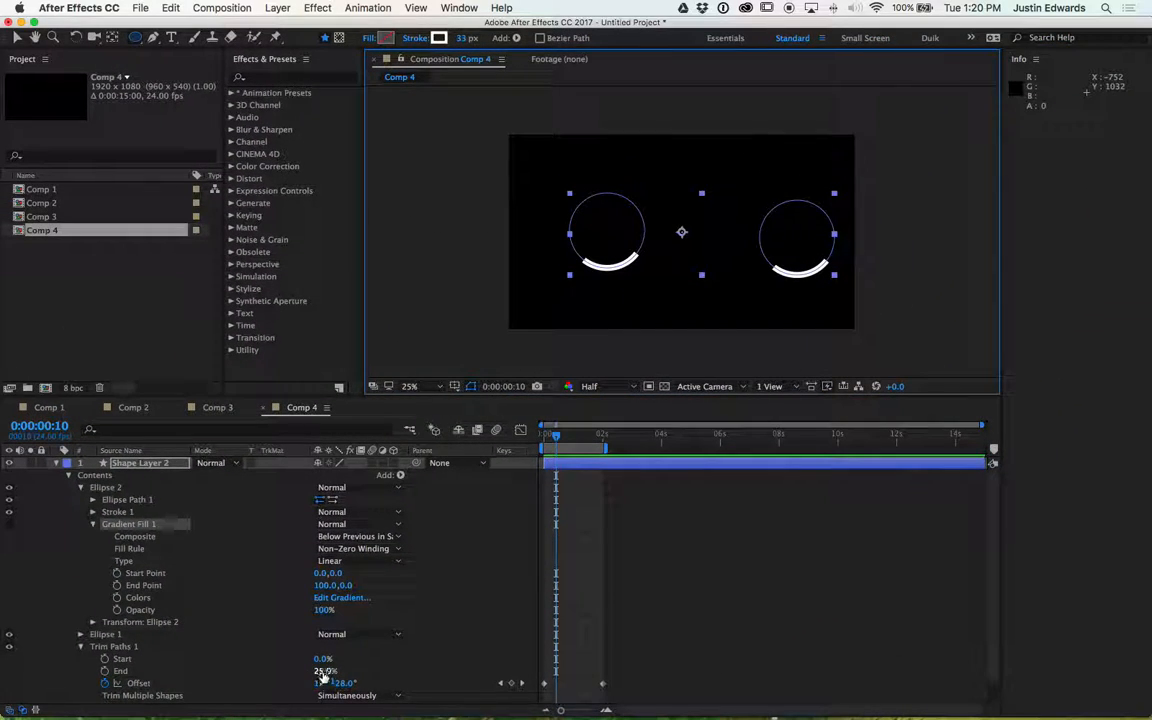
{"action": "left_click_drag", "start_coordinate": [322, 678], "coordinate": [352, 676]}
{"action": "key", "text": "space"}
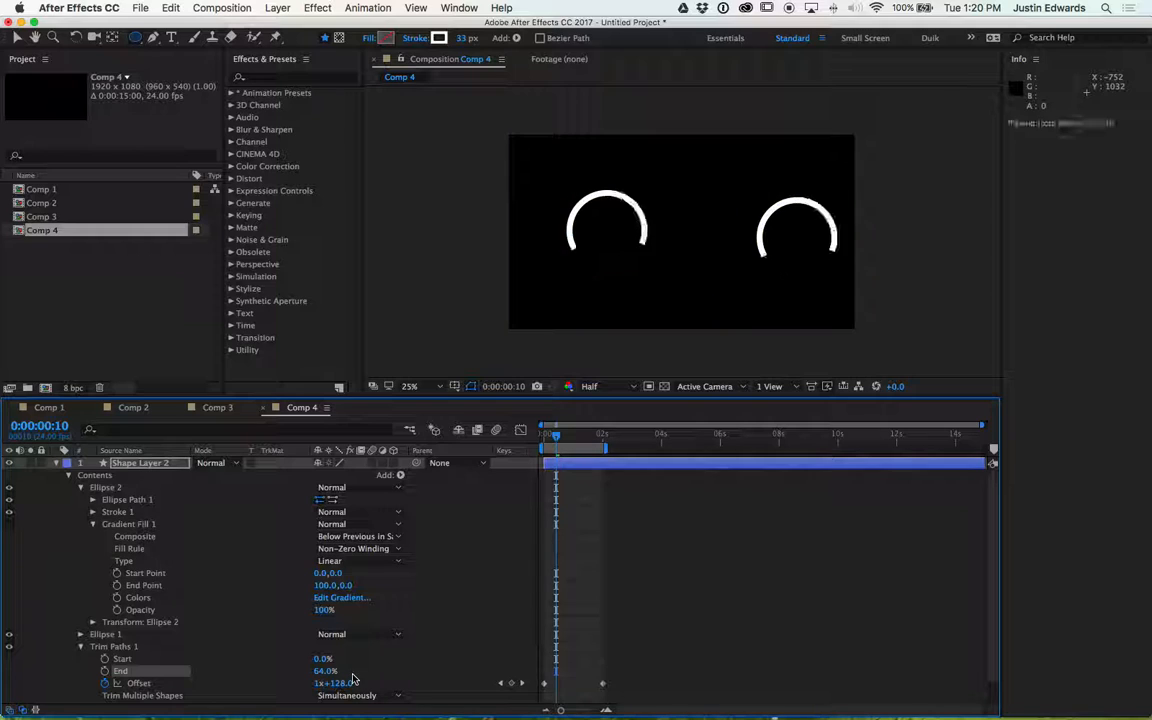
{"action": "key", "text": "space"}
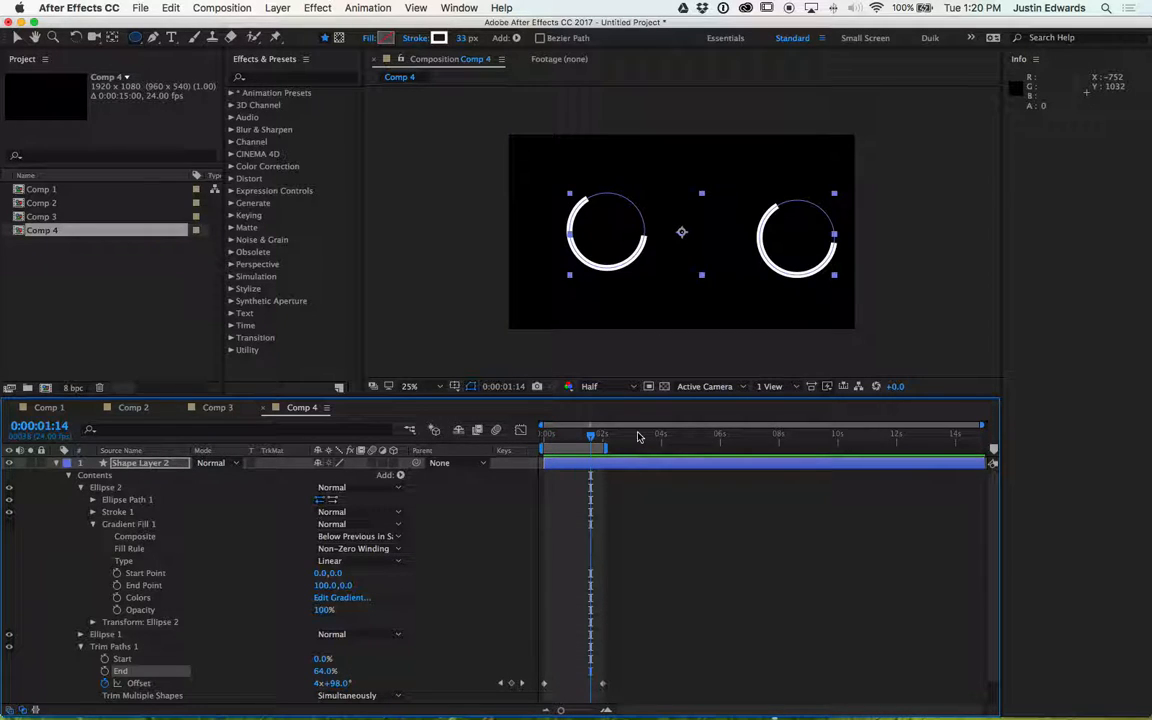
- Set the 2-second Offset keyframe to 3x+113.0° and preview the animation
{"action": "key", "text": "k"}
{"action": "left_click", "coordinate": [318, 683]}
{"action": "key", "text": "Return"}
{"action": "key", "text": "space"}
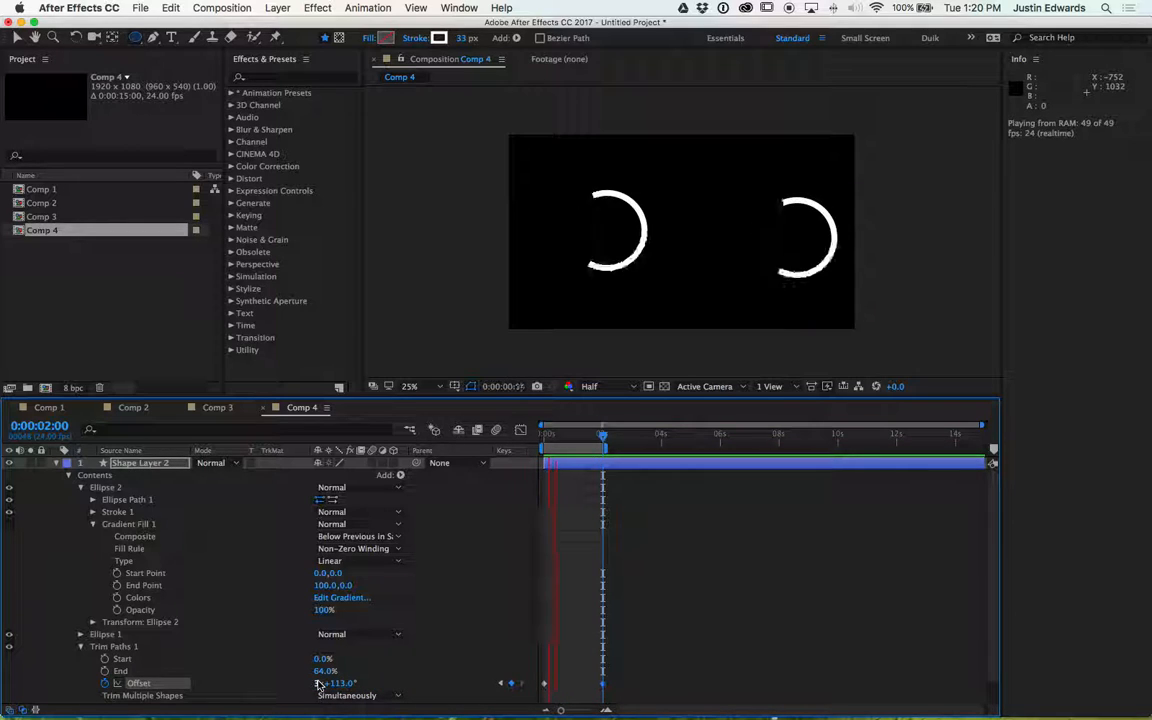
{"action": "key", "text": "space"}
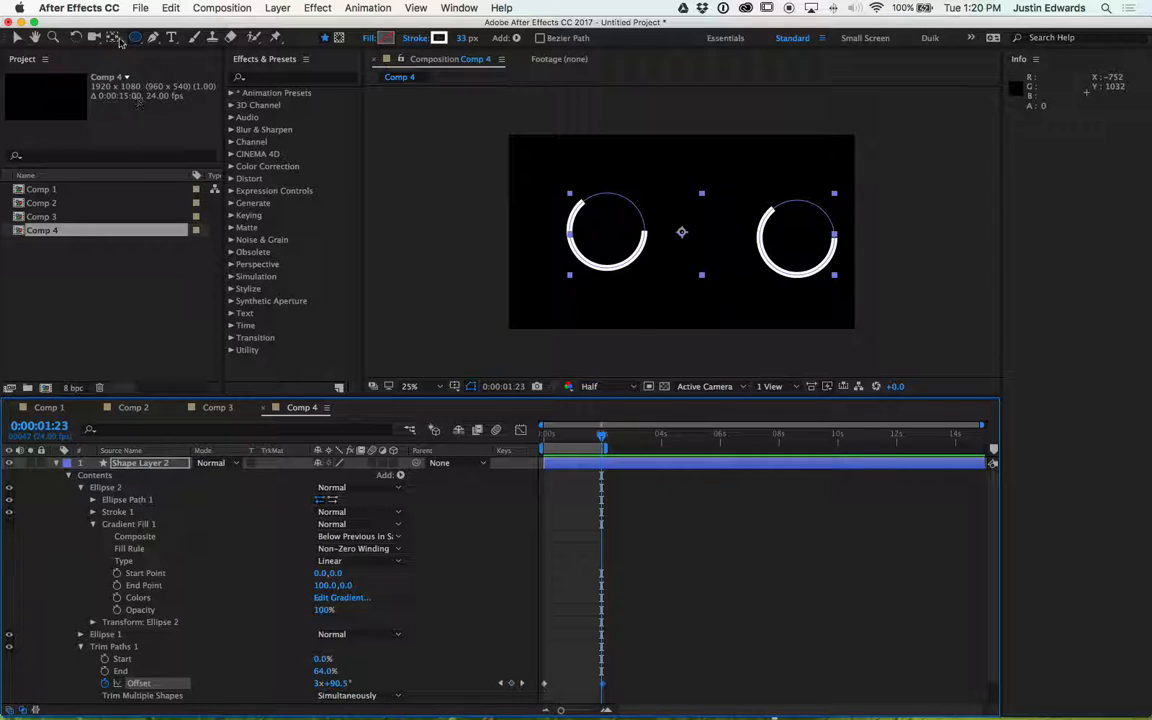
- Draw a rectangle between the two circles with the Rectangle tool and preview the trimmed shapes
{"action": "left_click", "coordinate": [136, 38]}
{"action": "left_click", "coordinate": [200, 37]}
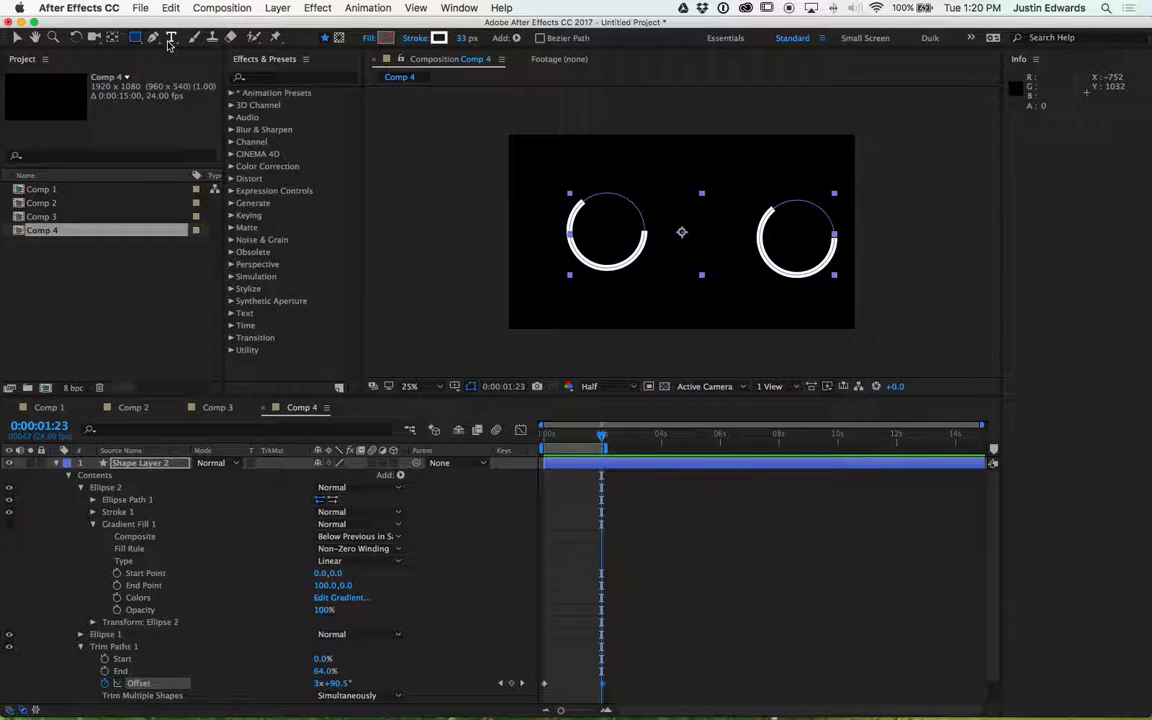
{"action": "left_click_drag", "start_coordinate": [644, 160], "coordinate": [748, 265]}
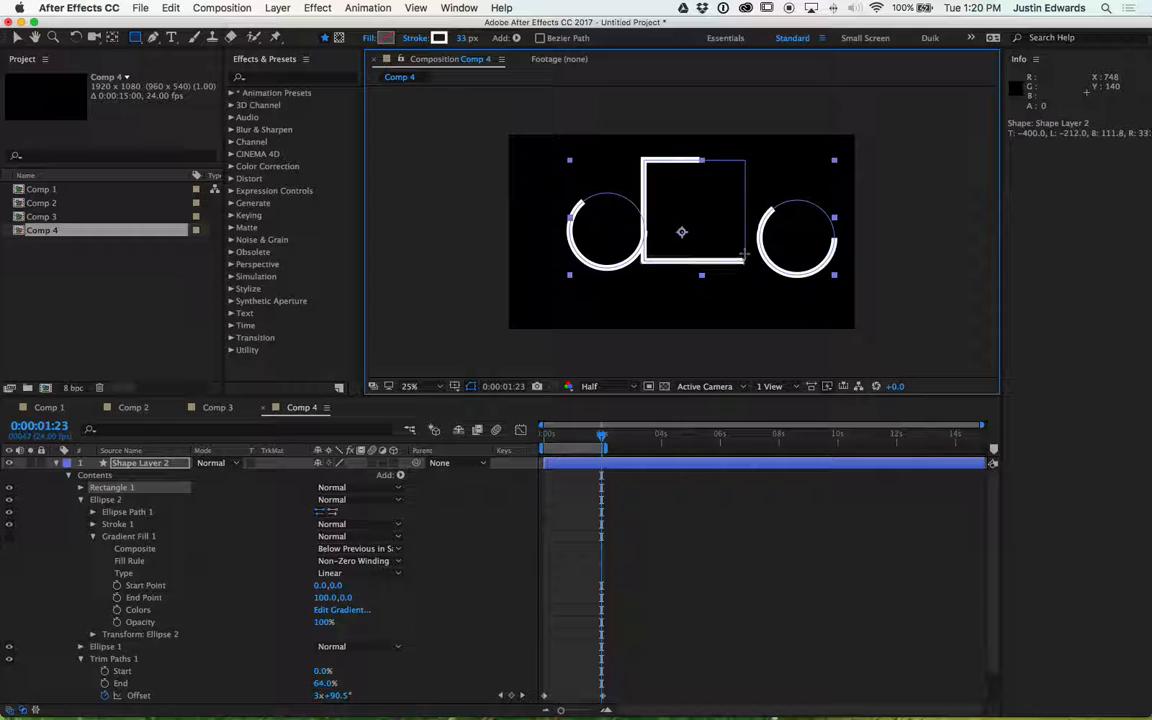
{"action": "key", "text": "space"}
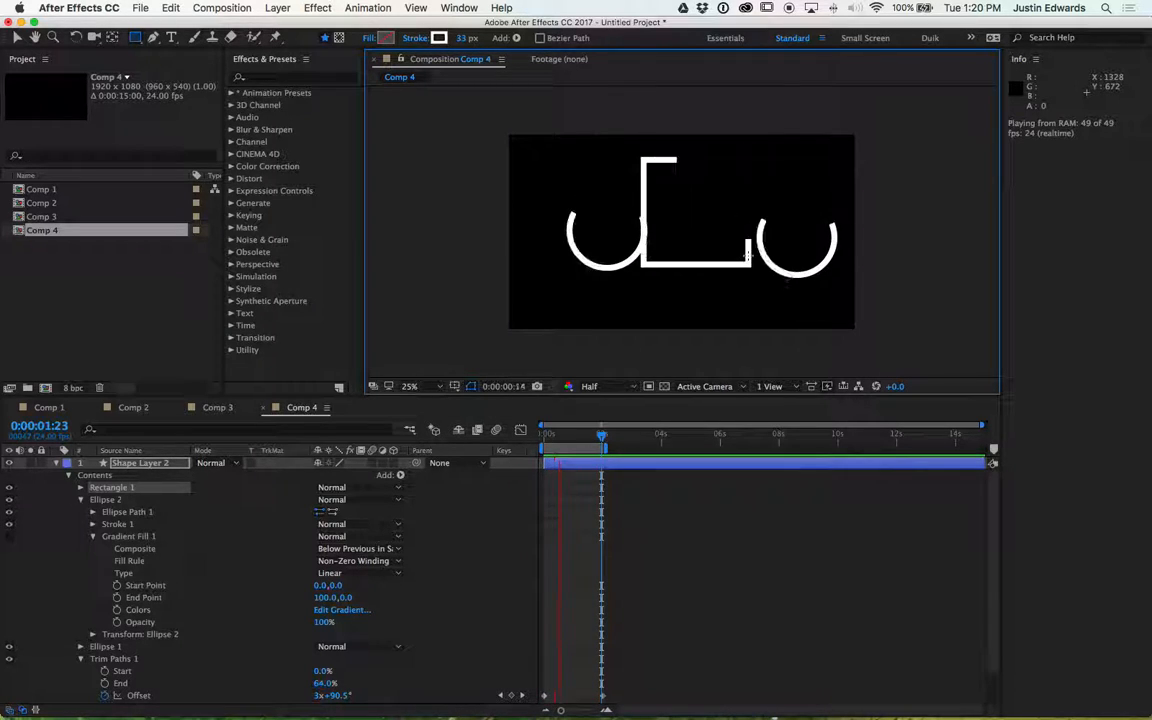
{"action": "key", "text": "space"}
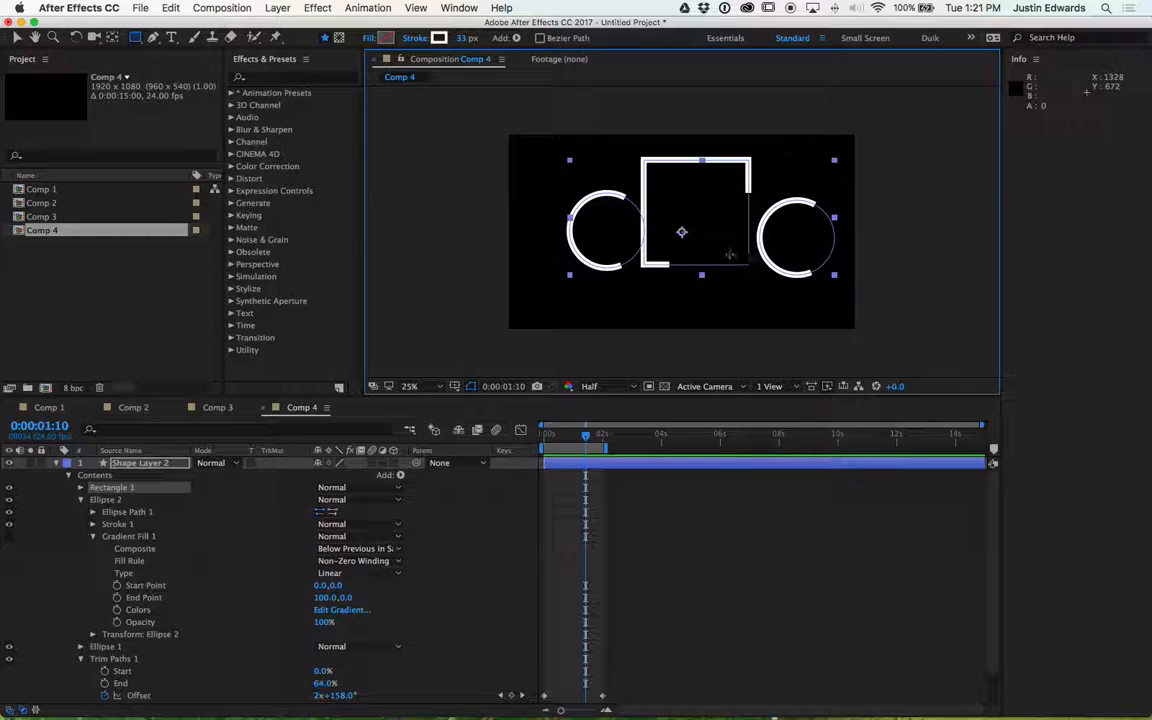
- Collapse the shape layer's properties
{"action": "left_click", "coordinate": [58, 468]}
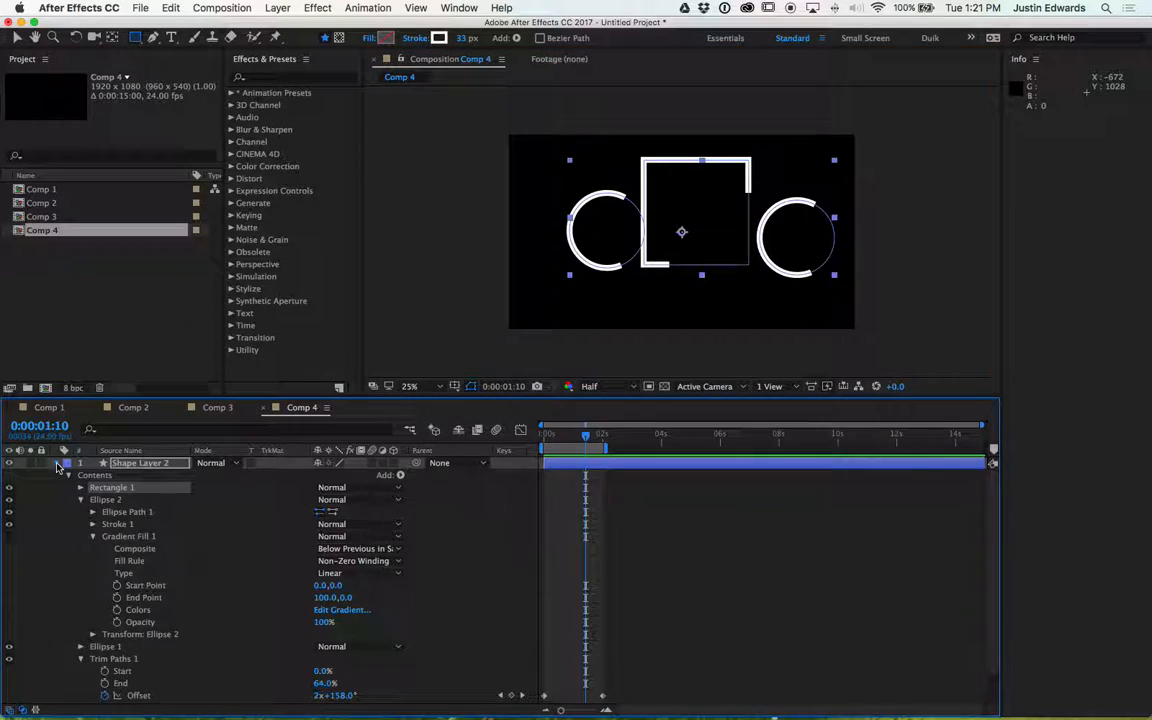
{"action": "left_click", "coordinate": [57, 464]}
{"action": "left_click", "coordinate": [85, 548]}
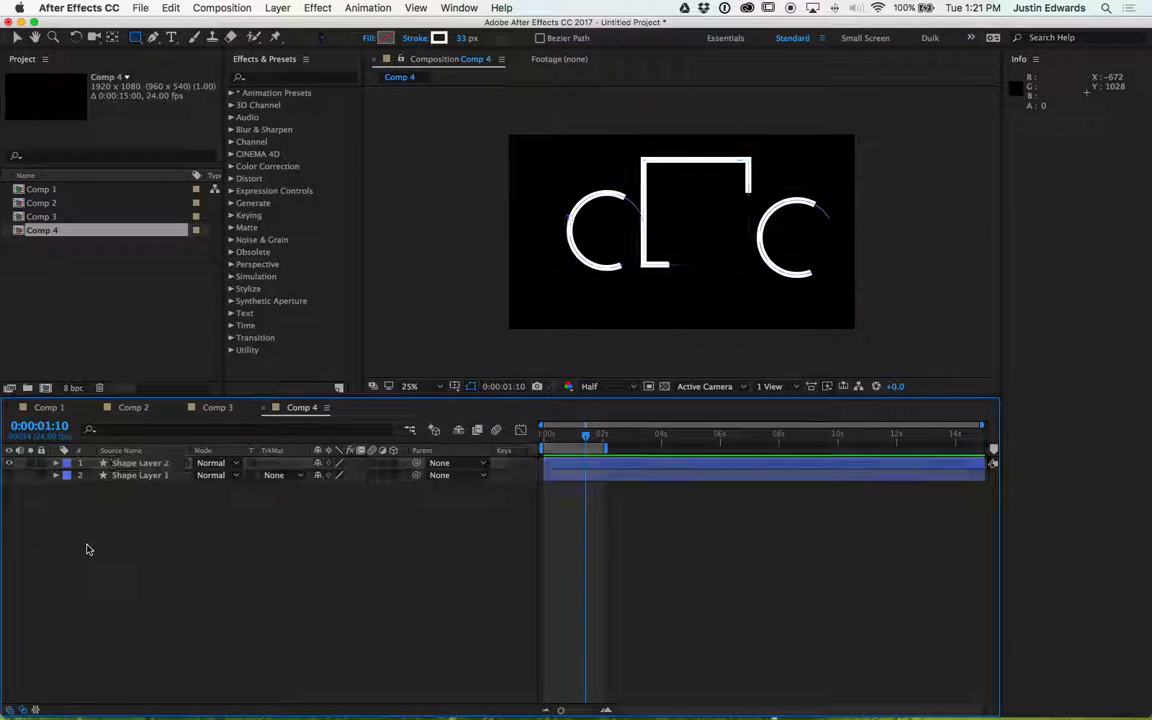
{"action": "left_click", "coordinate": [10, 463]}
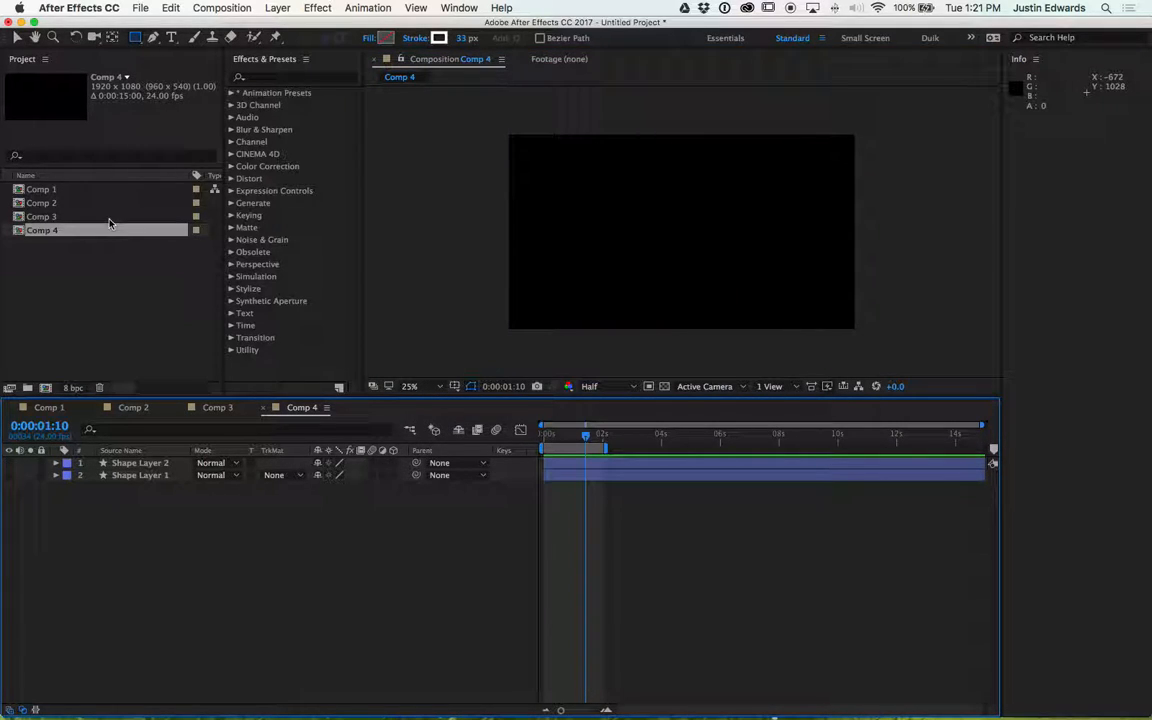
{"action": "left_click", "coordinate": [45, 388]}
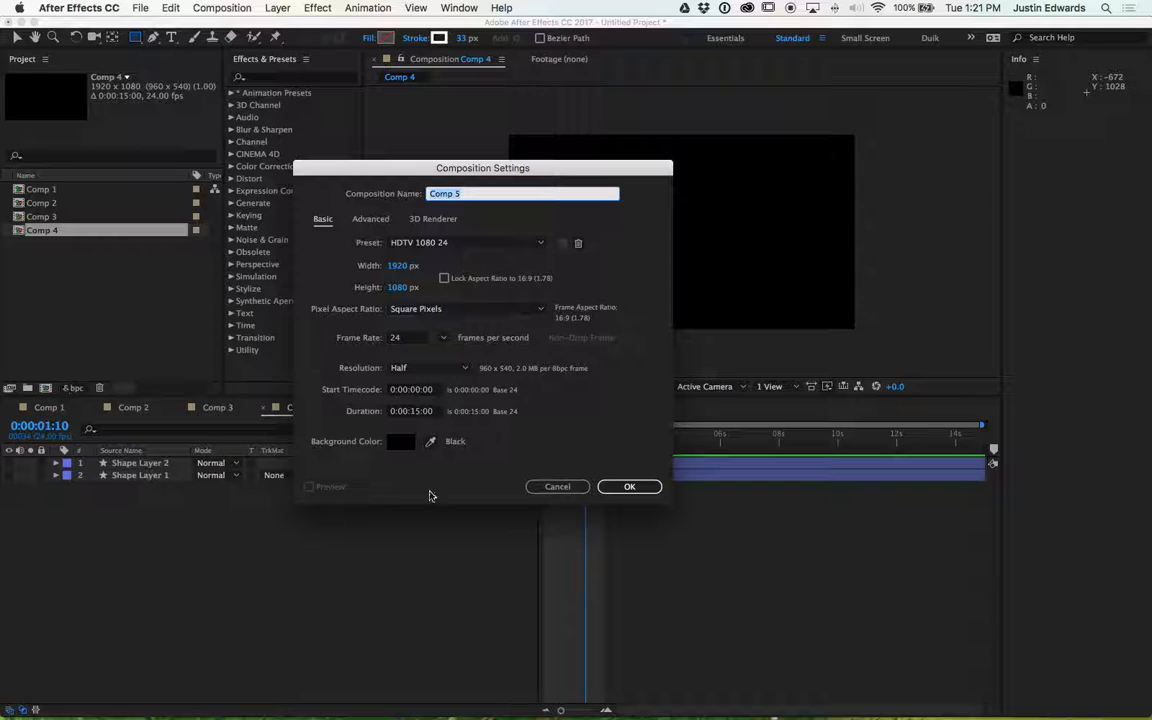
{"action": "left_click", "coordinate": [557, 486]}
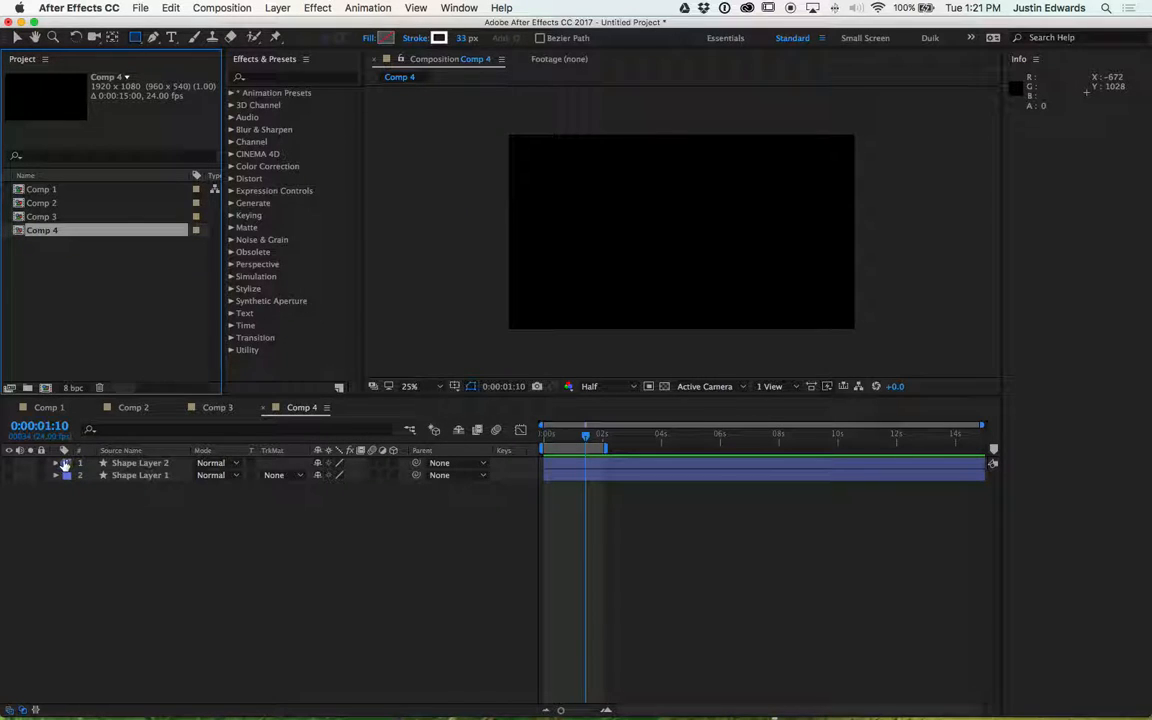
{"action": "left_click", "coordinate": [56, 463]}
{"action": "left_click", "coordinate": [10, 463]}
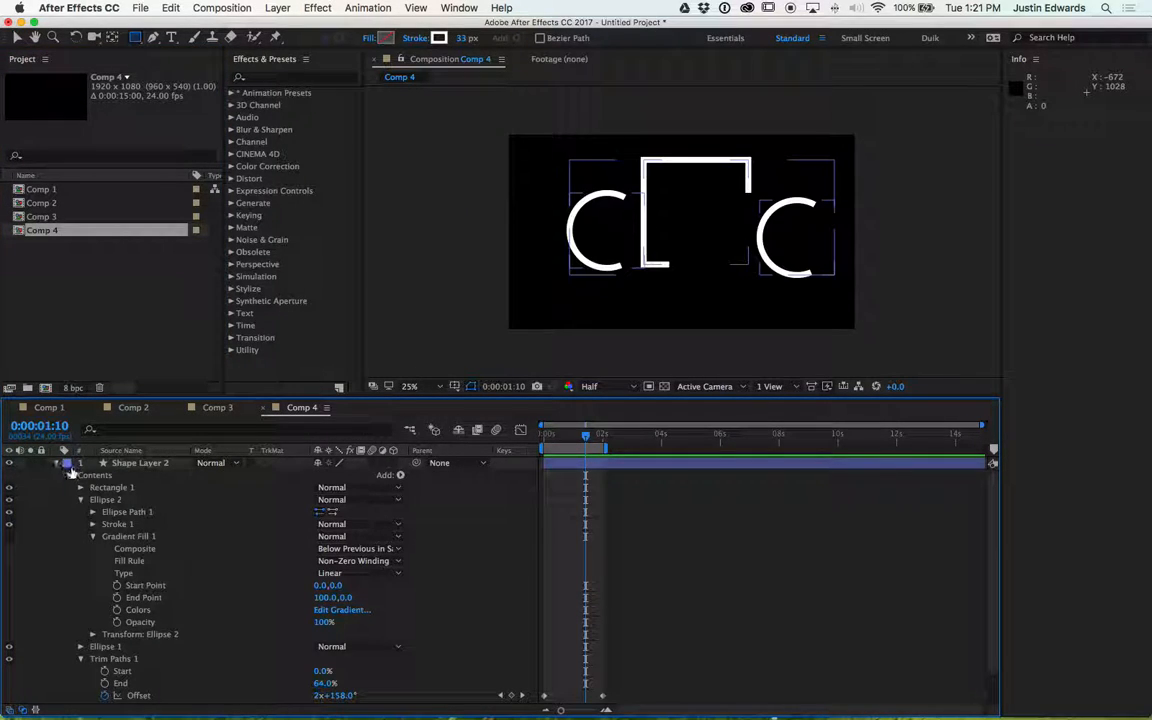
- Select the Rectangle 1 group and collapse the shape layer's properties again
{"action": "left_click", "coordinate": [103, 488]}
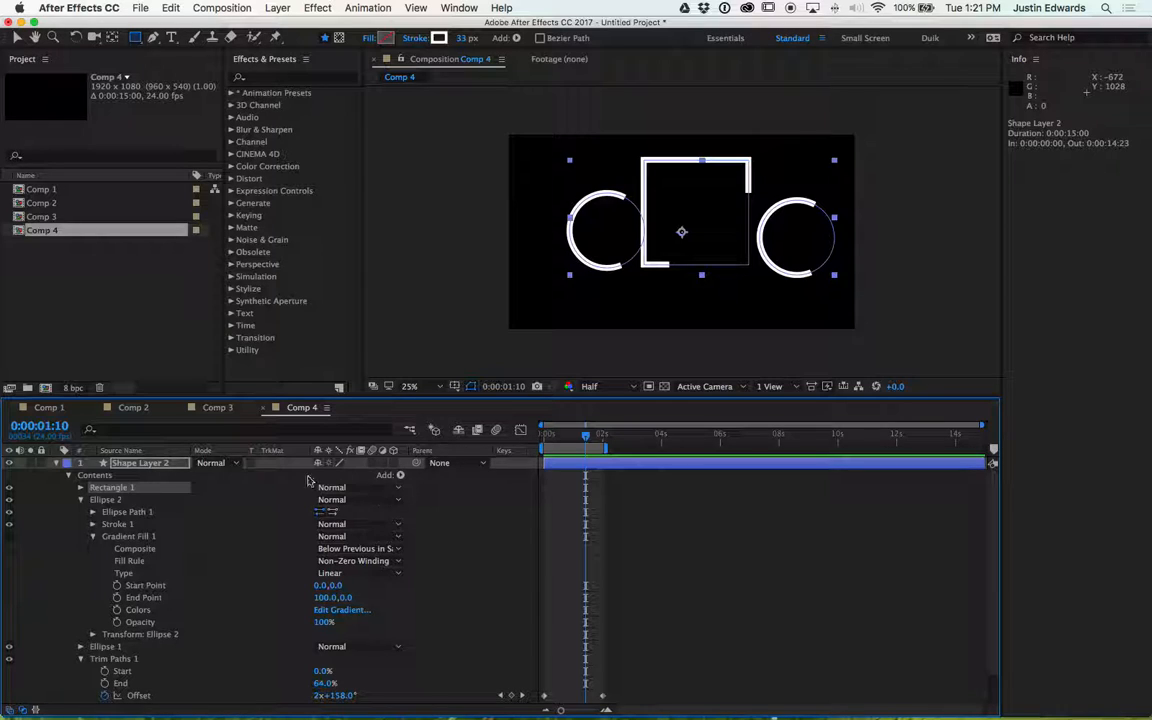
{"action": "left_click", "coordinate": [57, 464]}
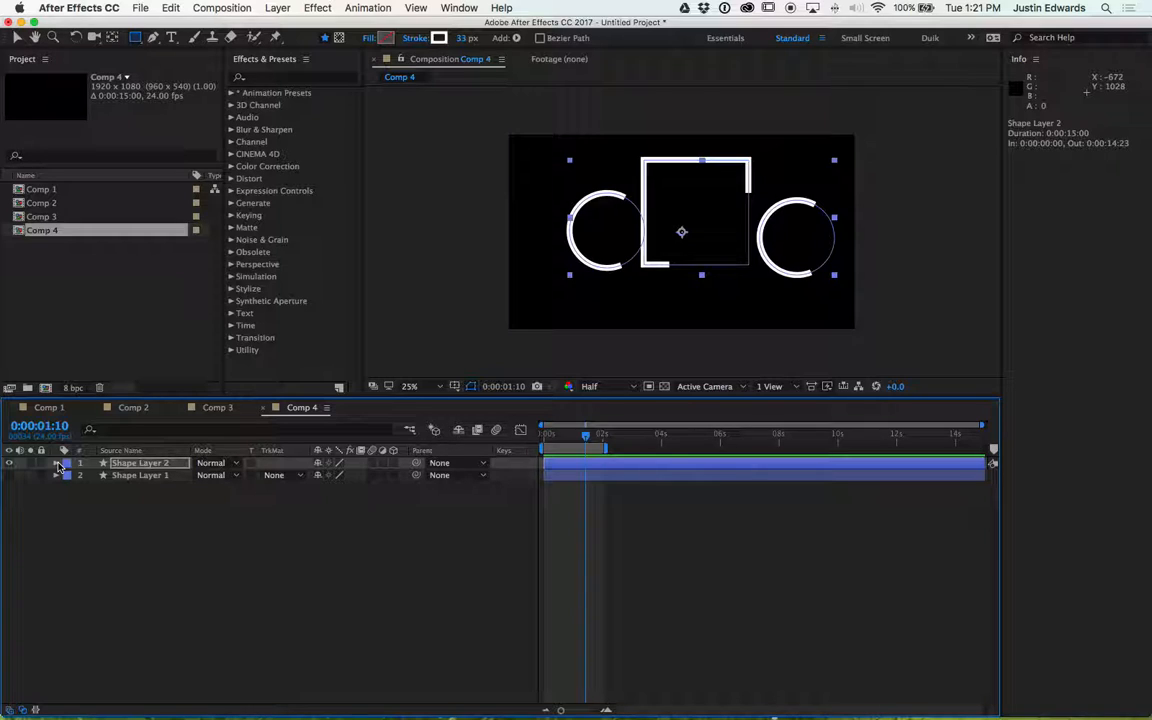
- Draw a new rectangle shape layer overlapping the left circle
{"action": "left_click", "coordinate": [57, 464]}
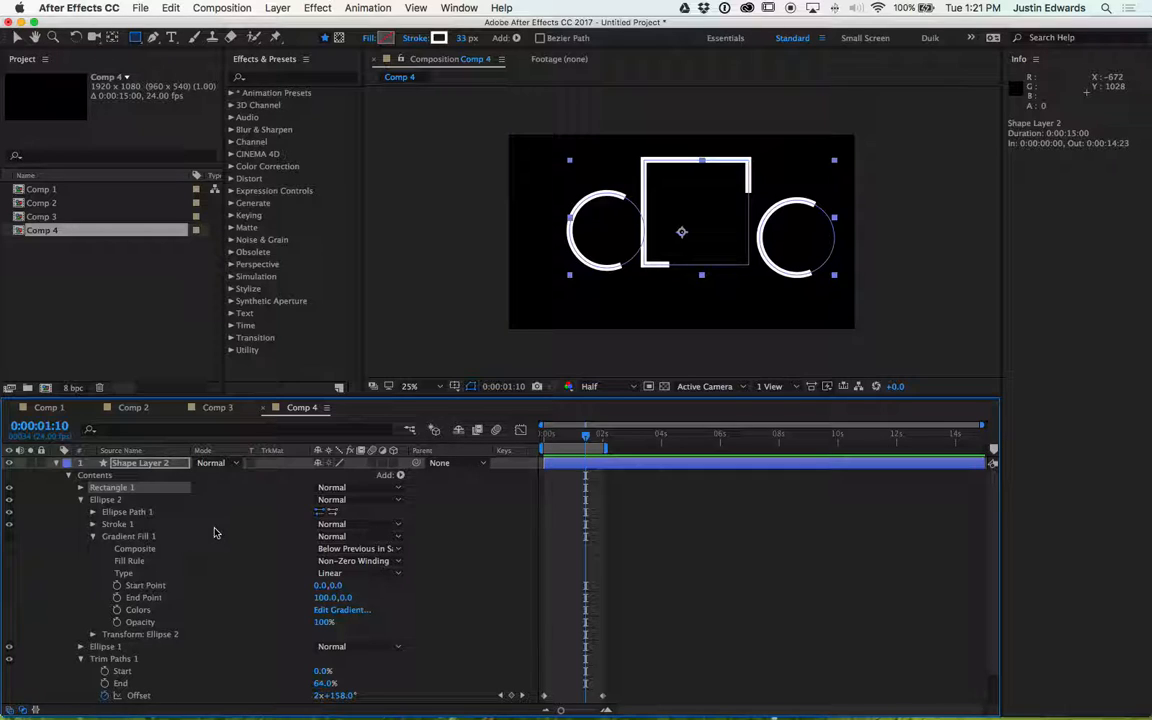
{"action": "left_click", "coordinate": [57, 463]}
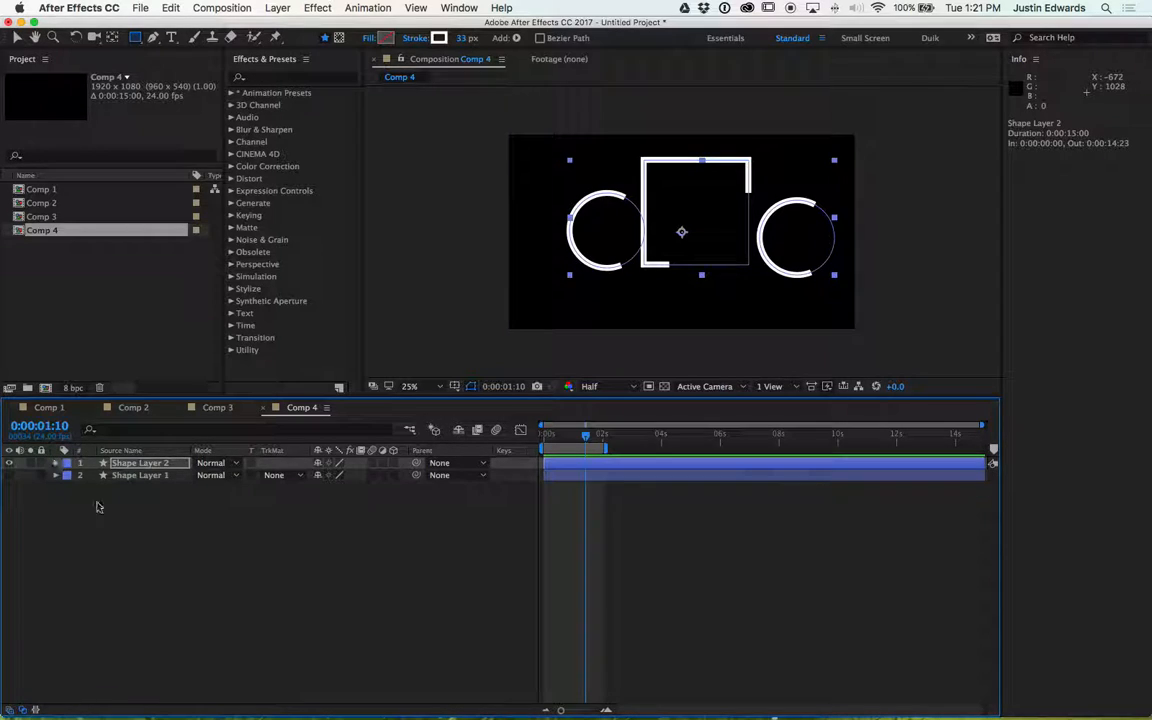
{"action": "left_click", "coordinate": [118, 520]}
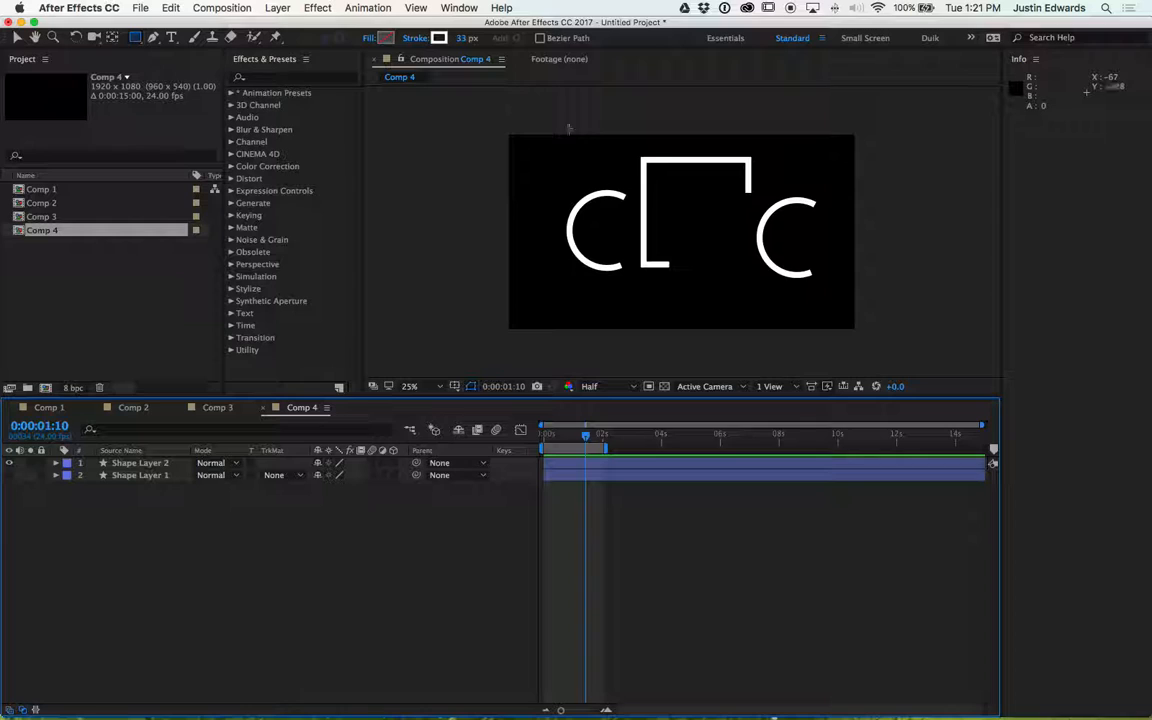
{"action": "mouse_move", "coordinate": [536, 158]}
{"action": "left_mouse_down"}
{"action": "mouse_move", "coordinate": [564, 199]}
{"action": "mouse_move", "coordinate": [632, 247]}
{"action": "left_mouse_up"}
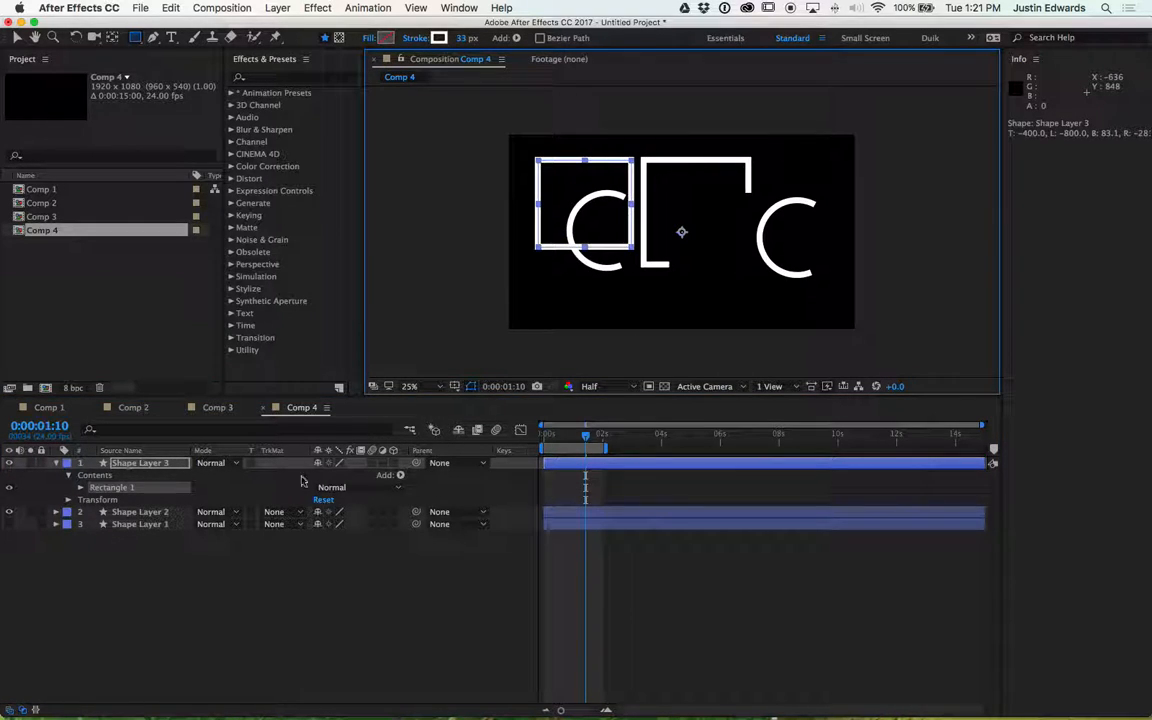
- Add Trim Paths to the new rectangle's group and expand its properties
{"action": "left_click", "coordinate": [400, 475]}
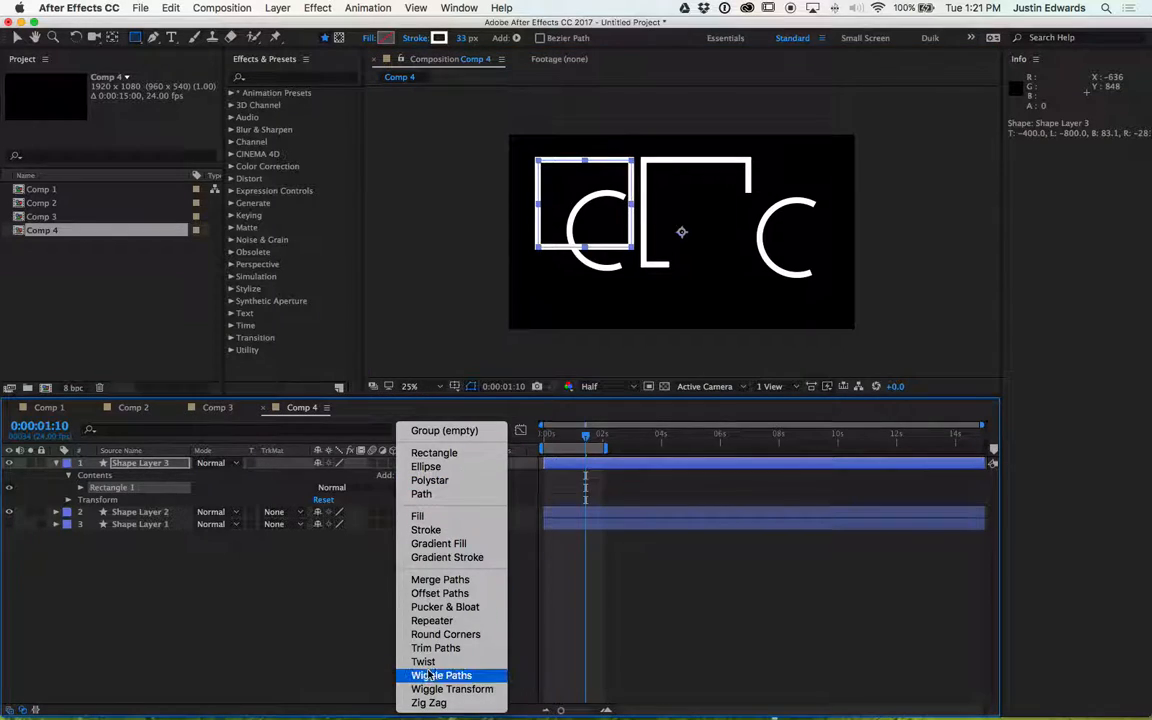
{"action": "left_click", "coordinate": [436, 649]}
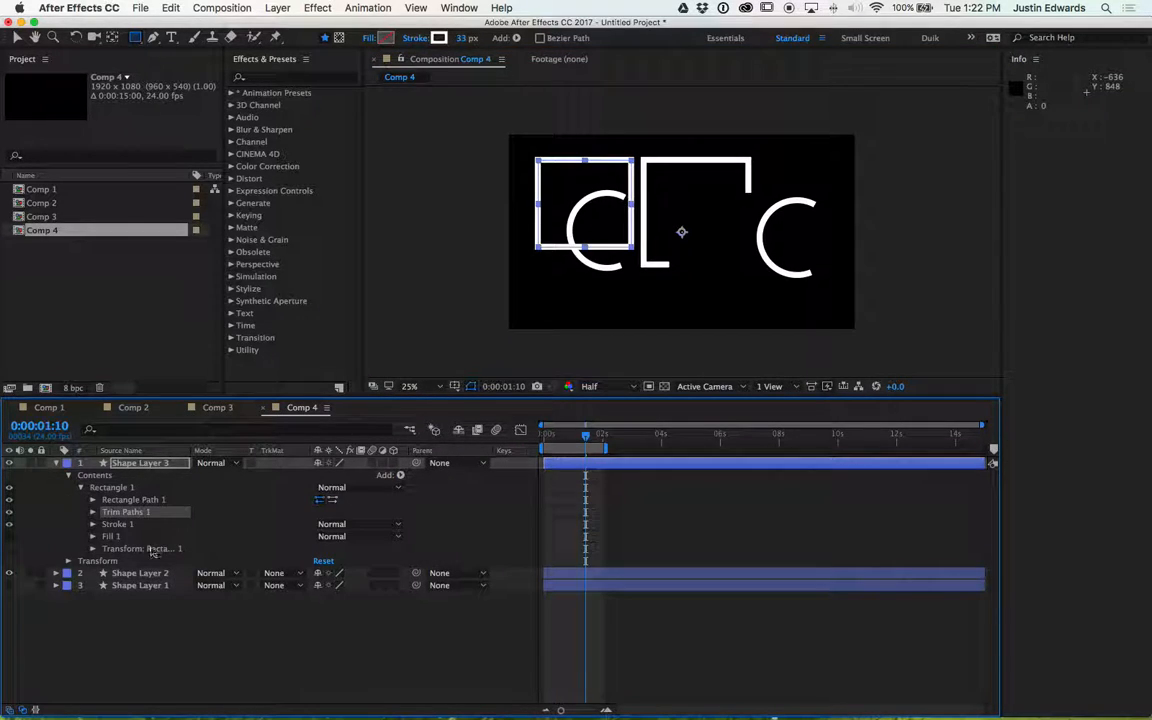
{"action": "left_click", "coordinate": [93, 512]}
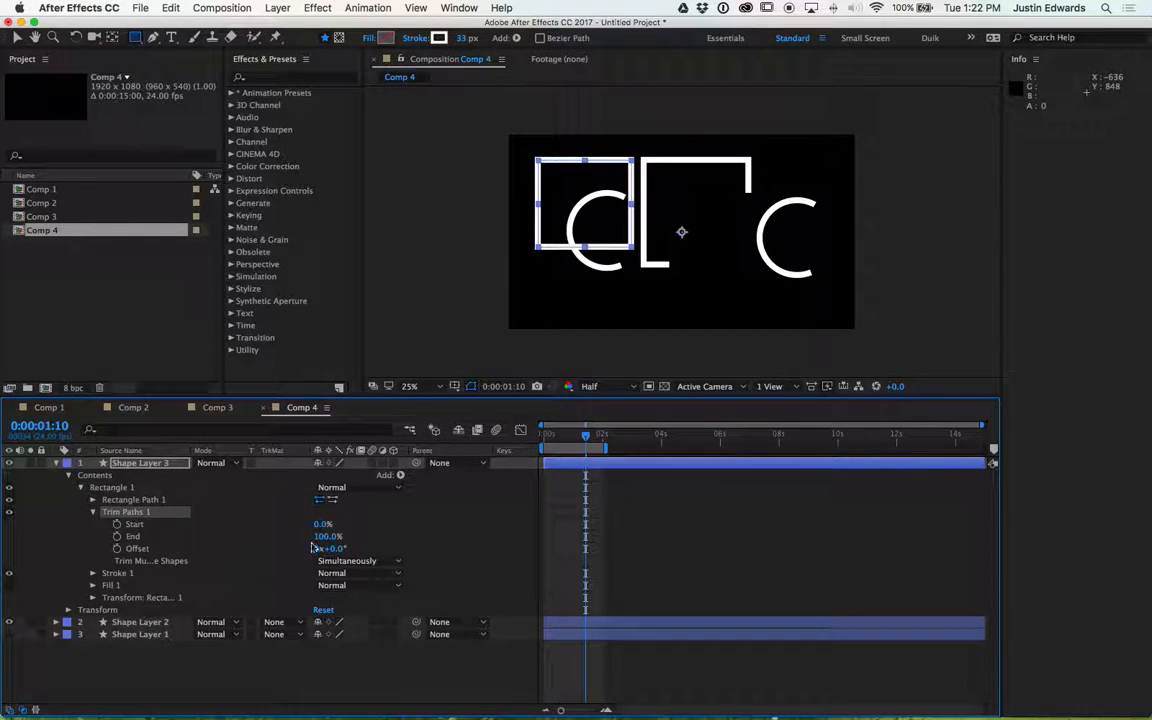
- Set the rectangle's Trim Paths End to 46% and Offset to 0x+30.0°
{"action": "mouse_move", "coordinate": [329, 540]}
{"action": "left_mouse_down"}
{"action": "mouse_move", "coordinate": [292, 536]}
{"action": "mouse_move", "coordinate": [332, 549]}
{"action": "mouse_move", "coordinate": [447, 537]}
{"action": "mouse_move", "coordinate": [390, 542]}
{"action": "left_mouse_up"}
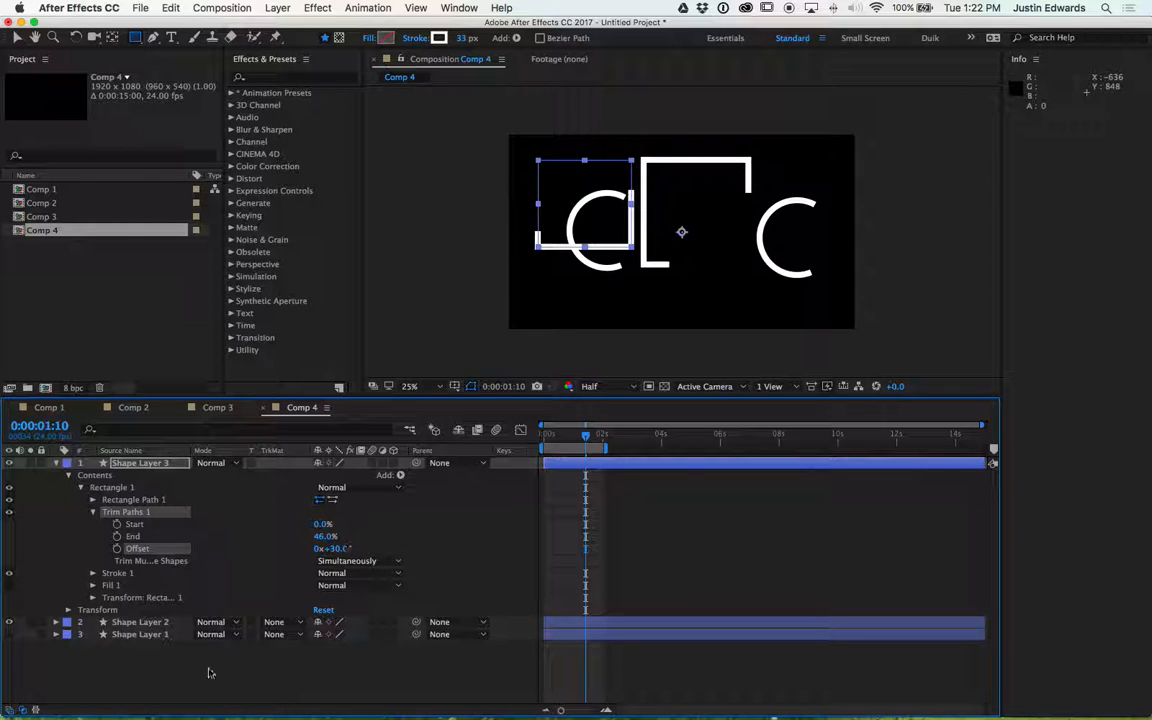
{"action": "left_click", "coordinate": [200, 681]}
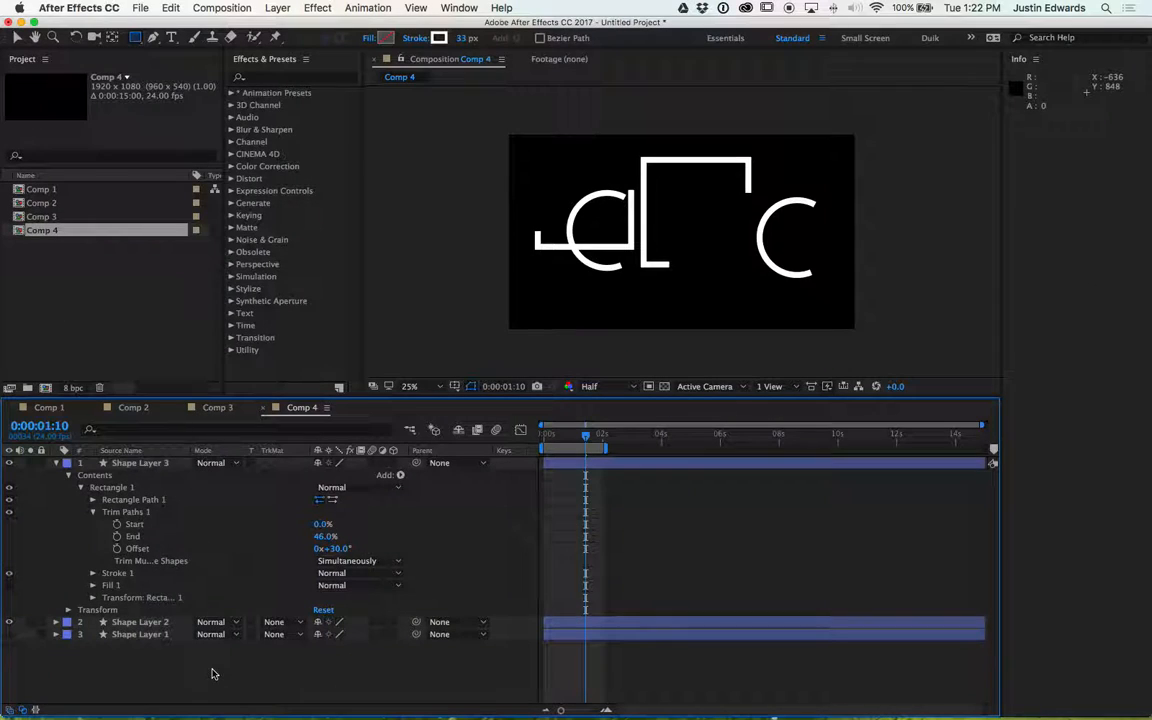
{"action": "left_click", "coordinate": [560, 172]}
{"action": "key", "text": "v"}
{"action": "left_click", "coordinate": [607, 189]}
{"action": "left_click", "coordinate": [872, 150]}
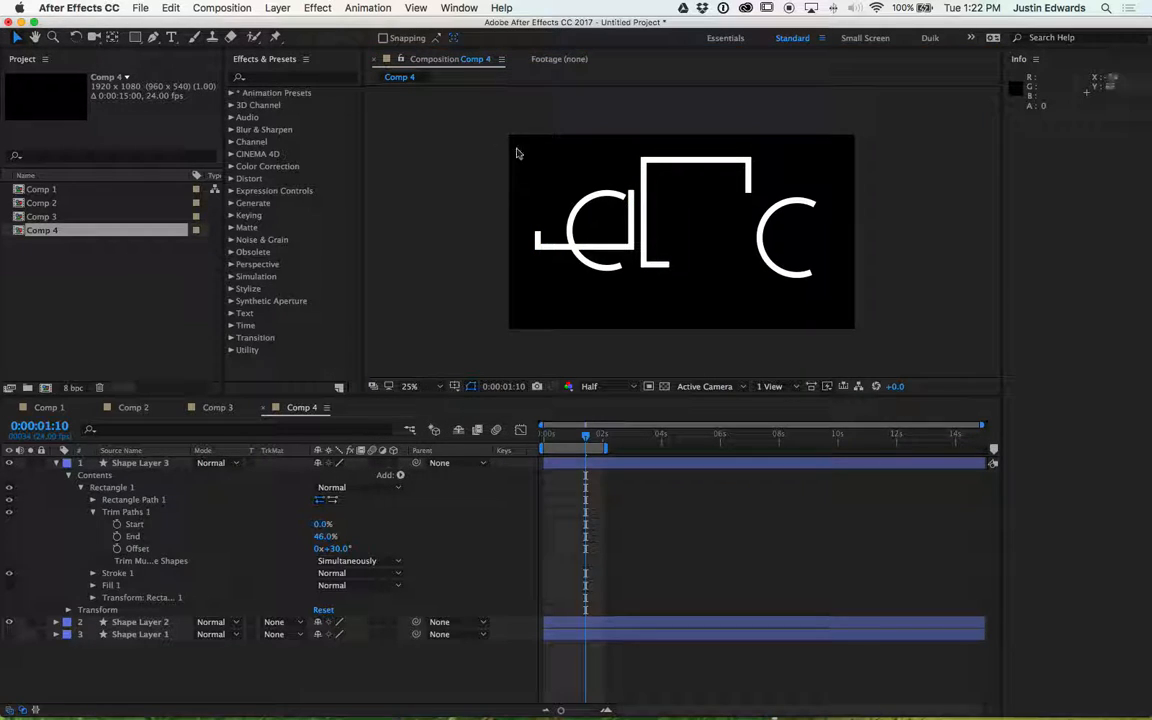
{"action": "left_click", "coordinate": [562, 215]}
{"action": "left_click", "coordinate": [700, 188]}
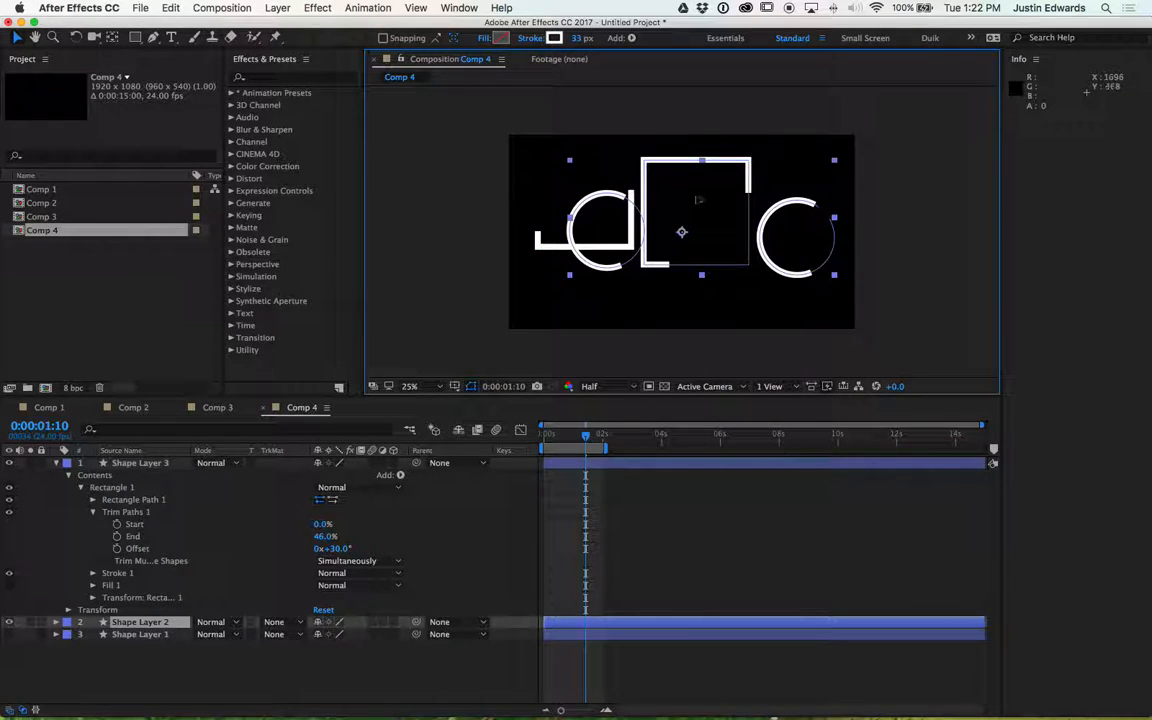
{"action": "left_click", "coordinate": [611, 322]}
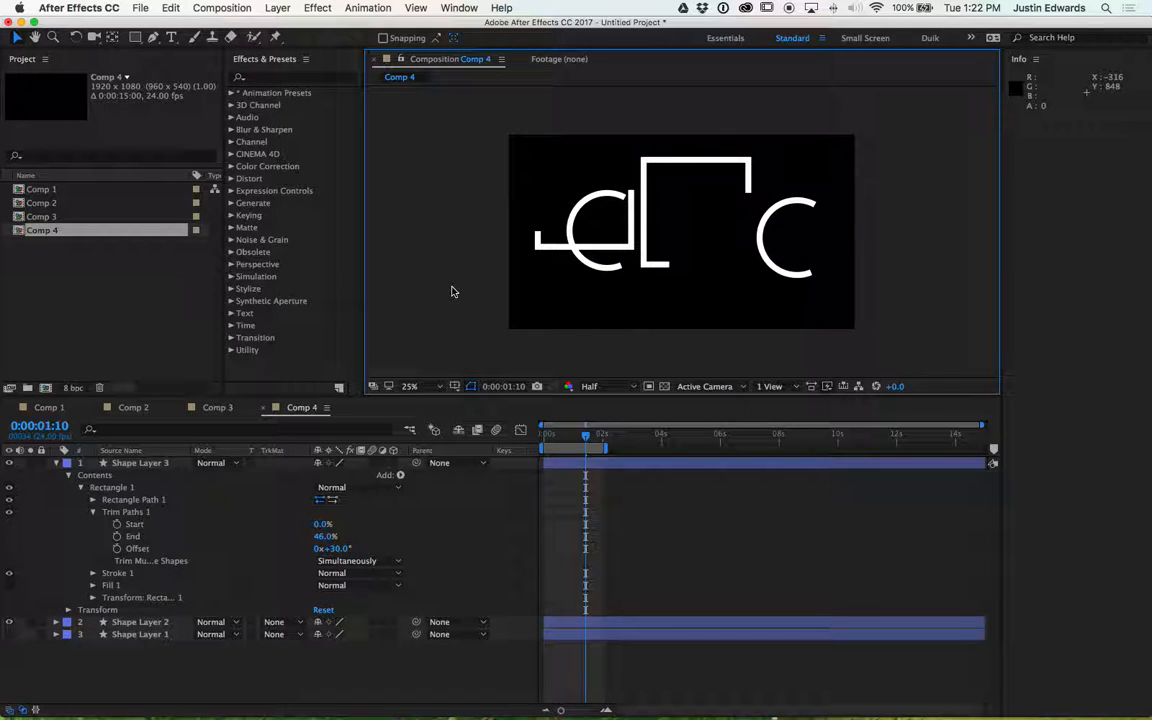
- Collapse the new shape layer, deselect all layers and preview the animation
{"action": "left_click", "coordinate": [56, 463]}
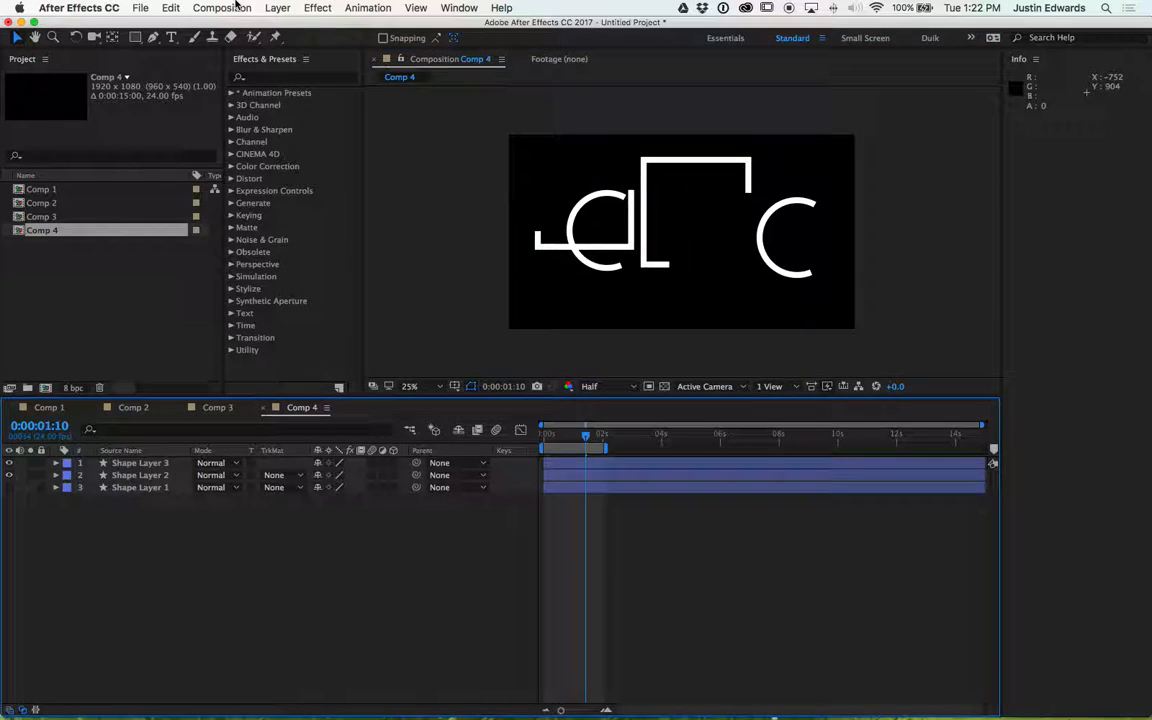
{"action": "left_click", "coordinate": [501, 8]}
{"action": "type", "text": "desele"}
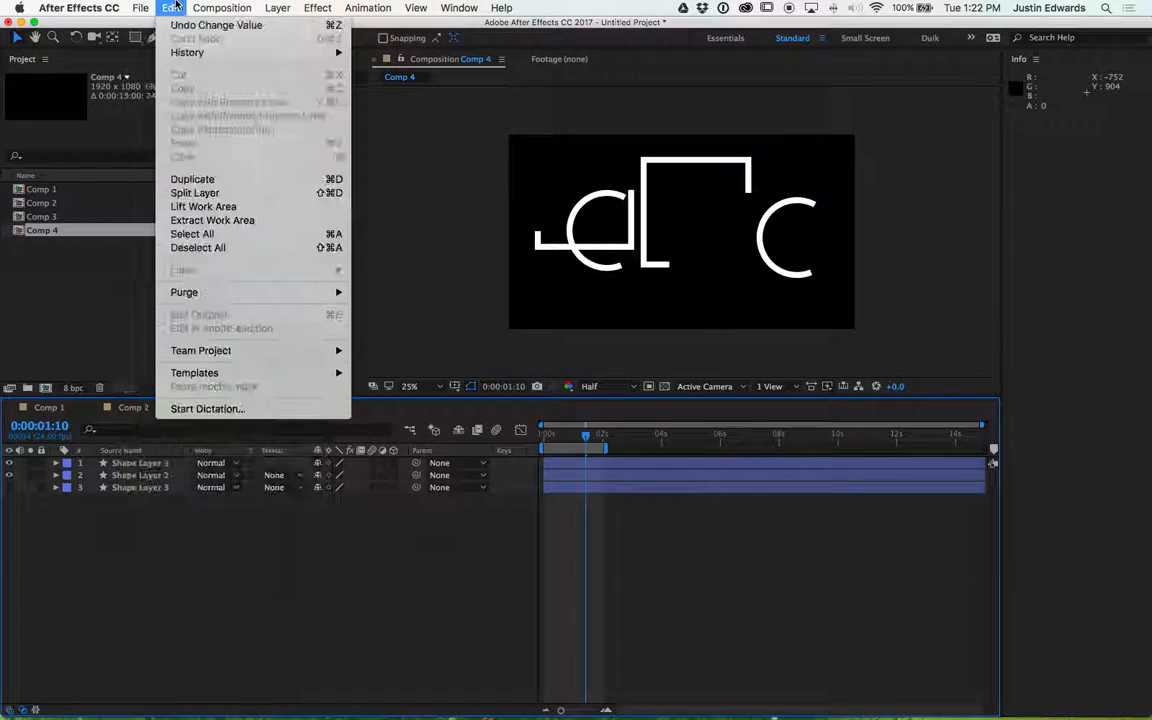
{"action": "left_click", "coordinate": [193, 441]}
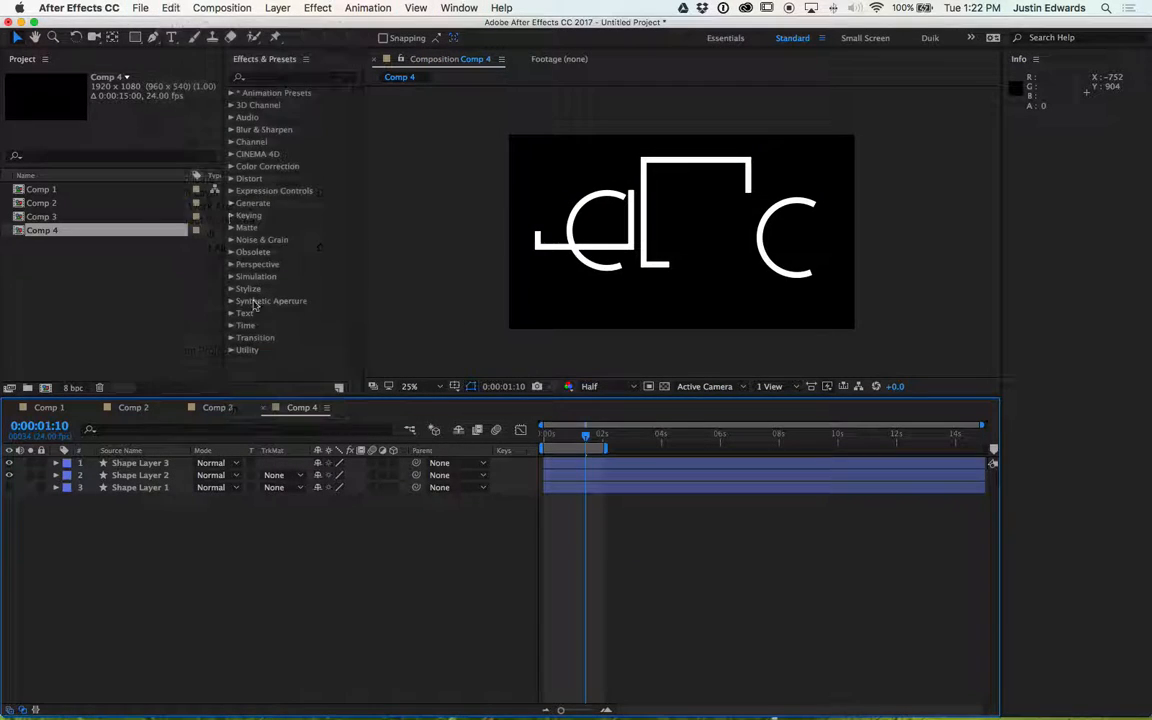
{"action": "key", "text": "space"}
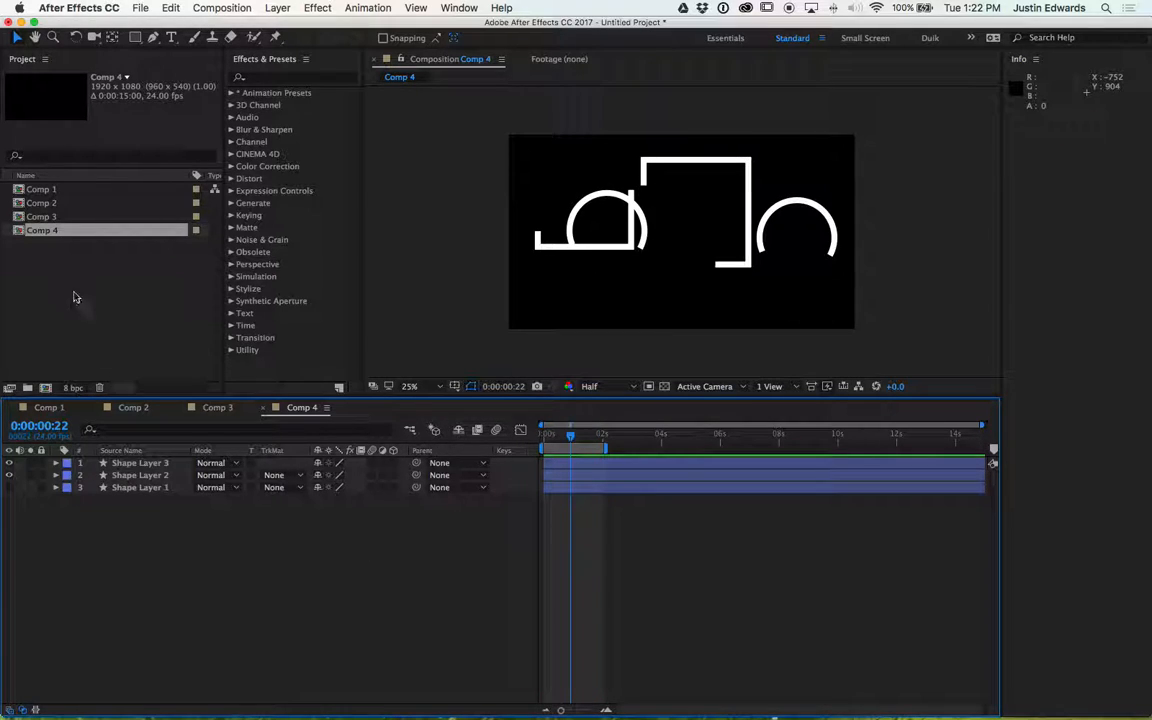
- Create a new composition
{"action": "left_click", "coordinate": [68, 262]}
{"action": "left_click", "coordinate": [50, 230]}
{"action": "left_click", "coordinate": [46, 216]}
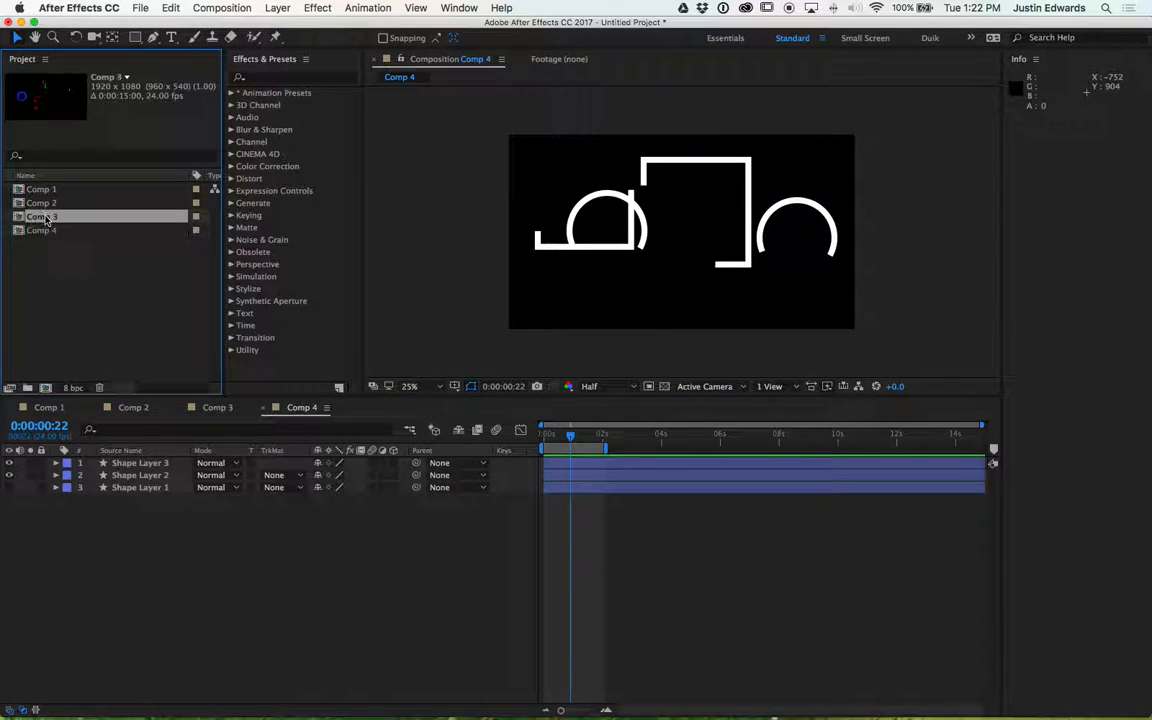
{"action": "left_click", "coordinate": [46, 230]}
{"action": "left_click", "coordinate": [60, 302]}
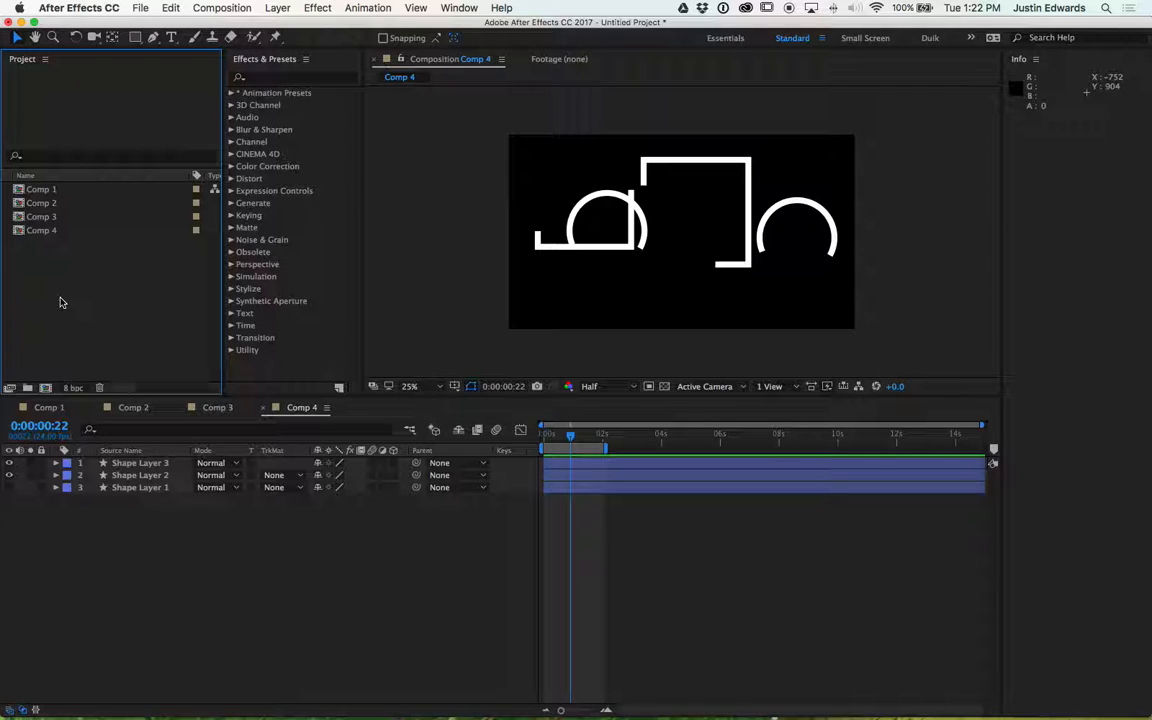
{"action": "left_click", "coordinate": [45, 389]}
{"action": "key", "text": "Return"}
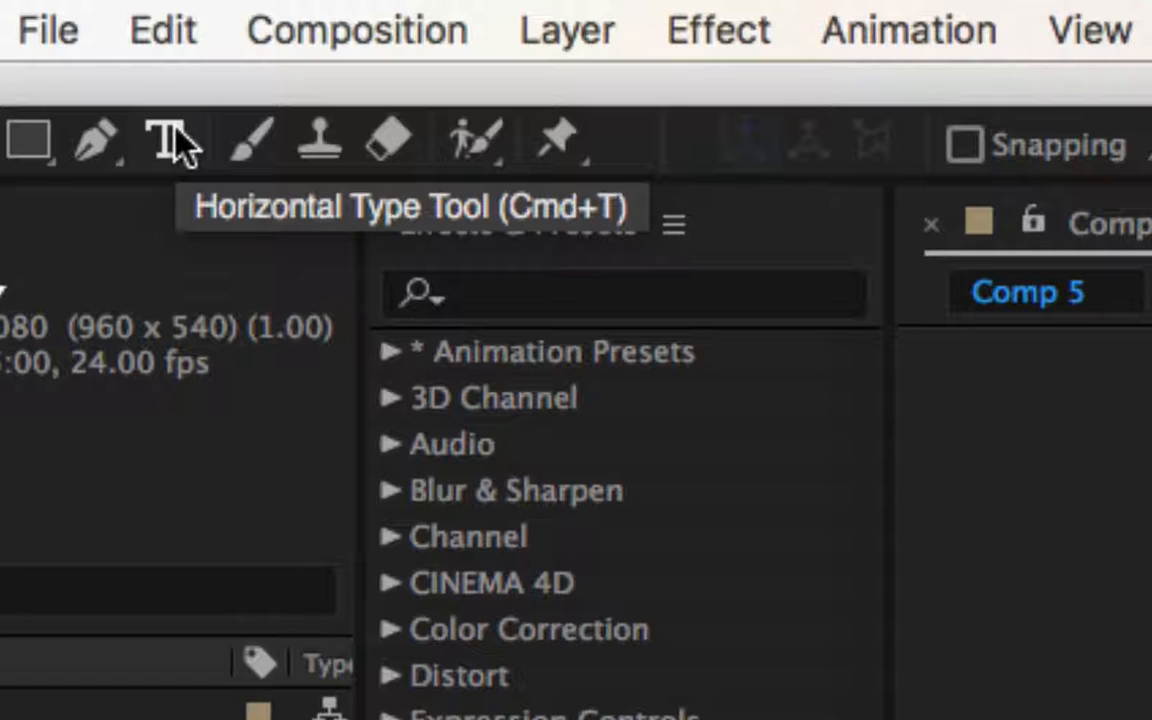
- Create a text layer reading HI in the new composition with the Horizontal Type tool
{"action": "left_click", "coordinate": [175, 145]}
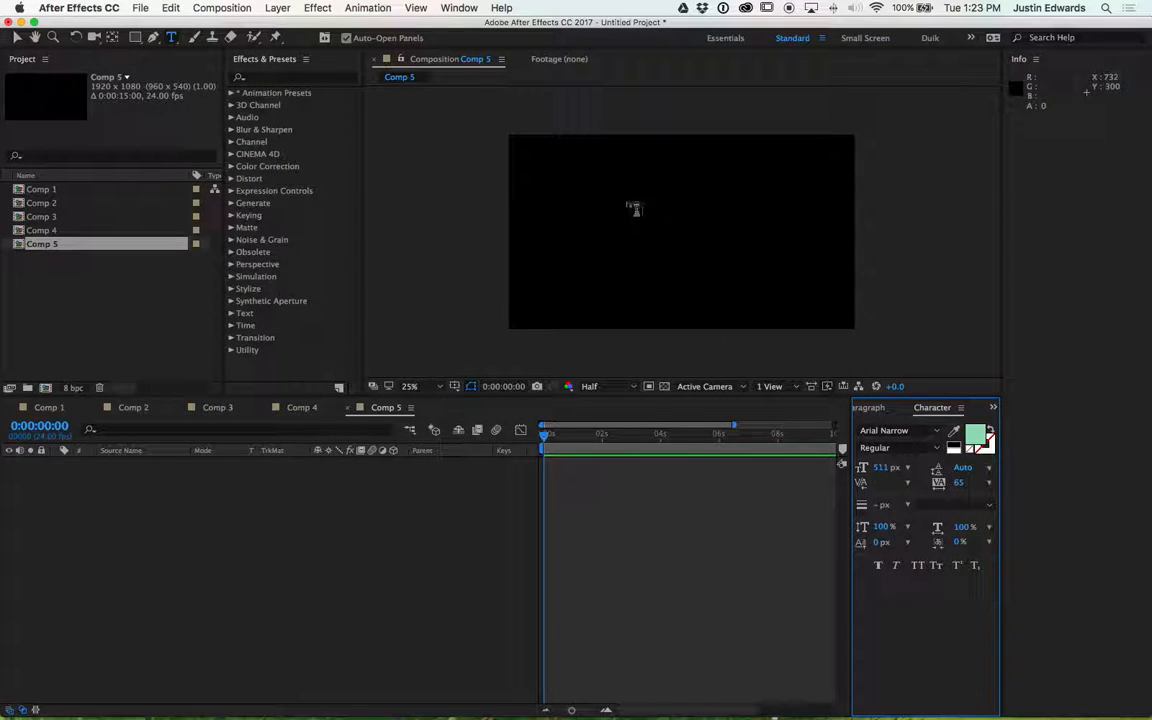
{"action": "left_click", "coordinate": [627, 212]}
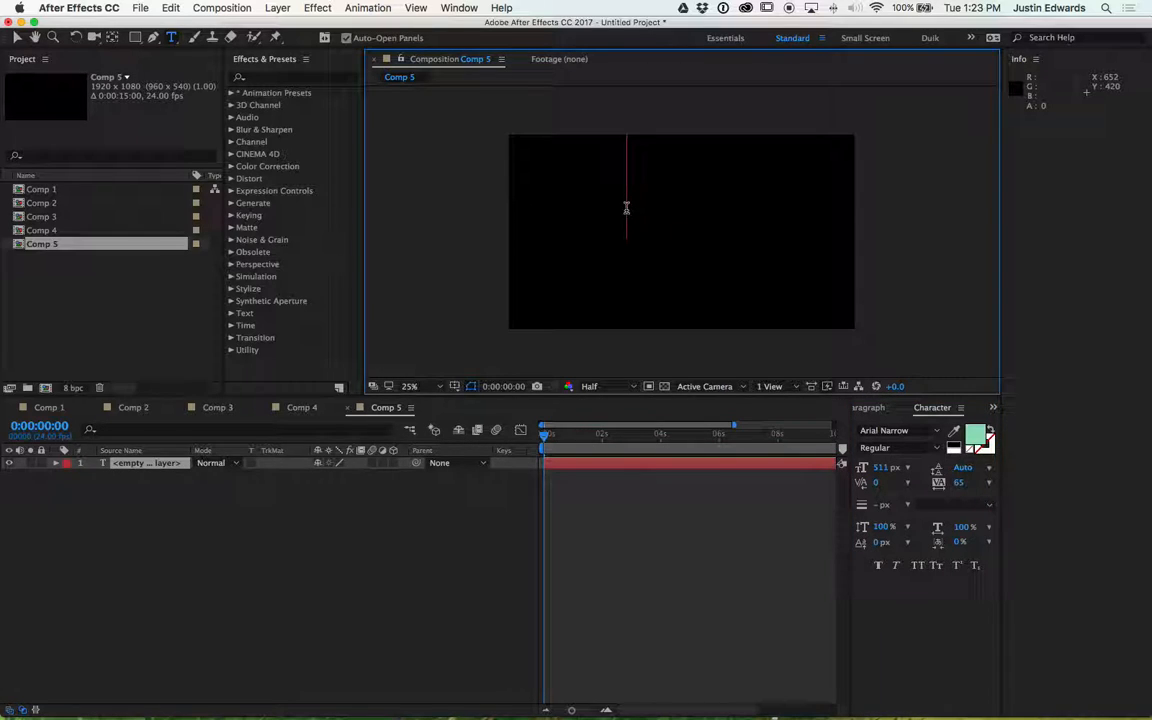
{"action": "type", "text": "HI"}
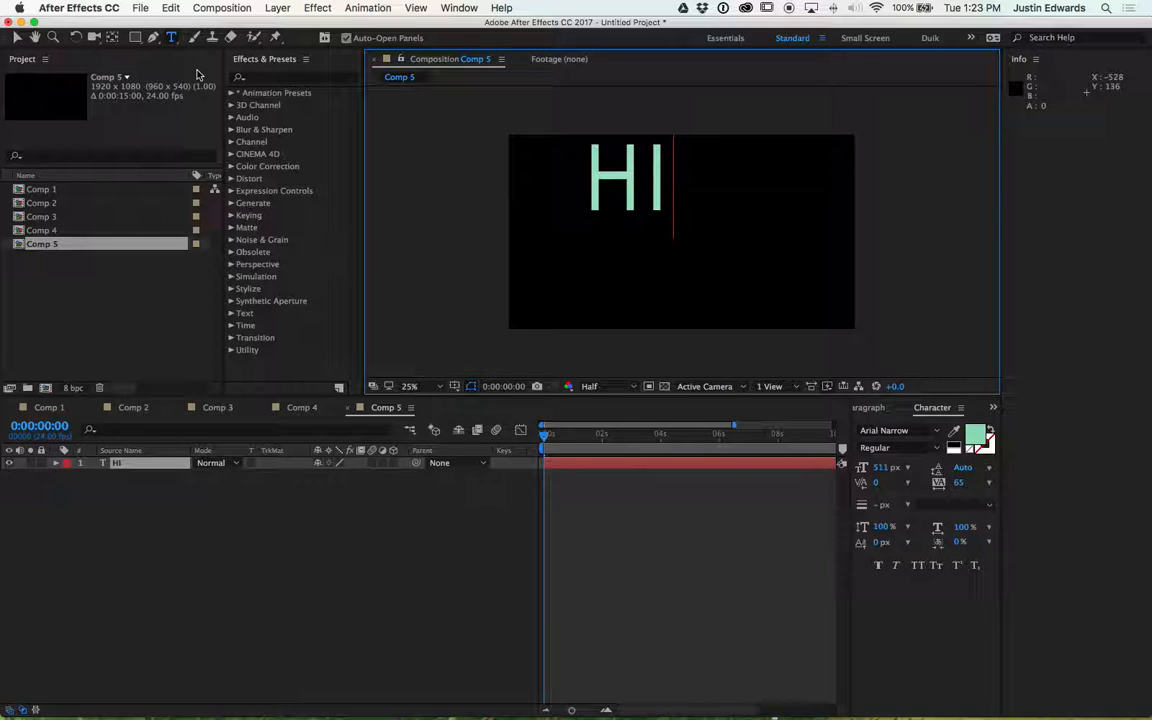
{"action": "key", "text": "Escape"}
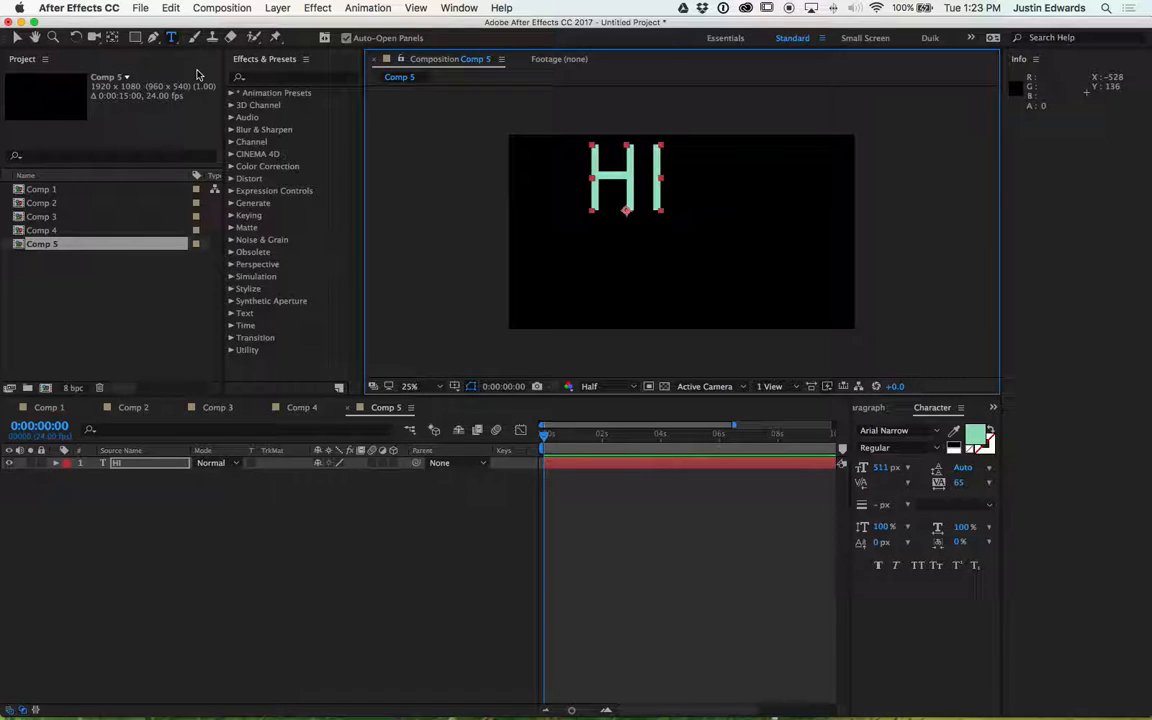
- Move the HI text layer toward the centre of the composition
{"action": "left_click", "coordinate": [18, 37]}
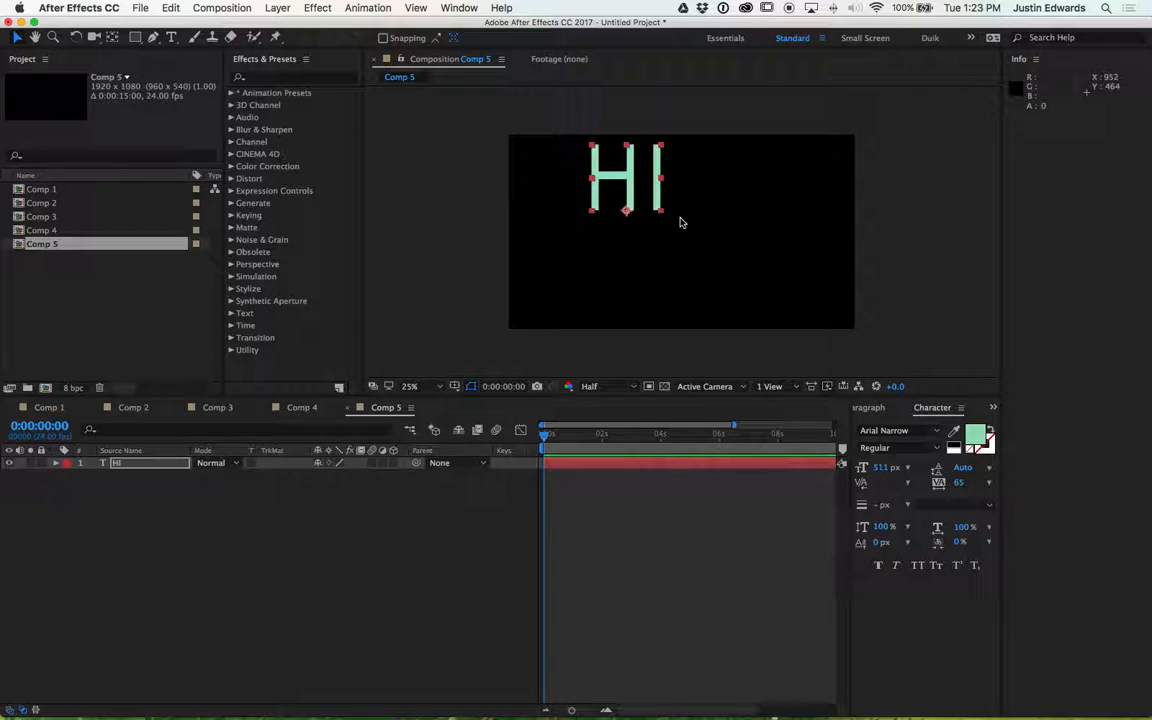
{"action": "left_click_drag", "start_coordinate": [618, 172], "coordinate": [661, 210]}
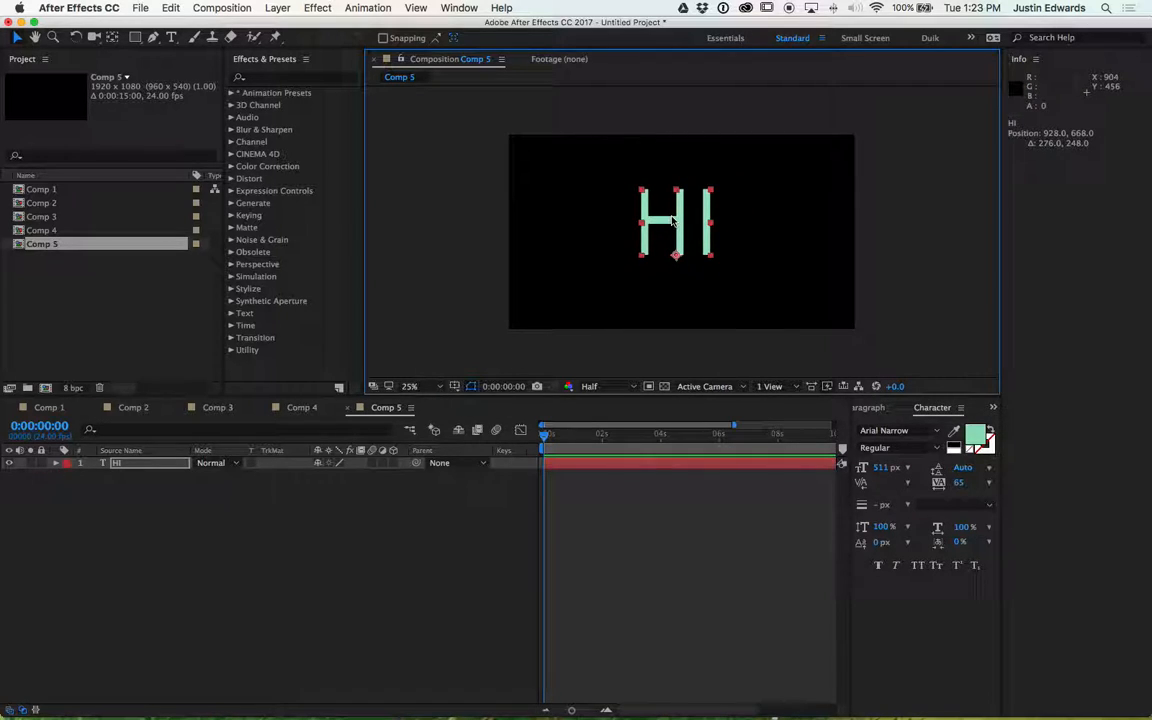
{"action": "left_click", "coordinate": [171, 38]}
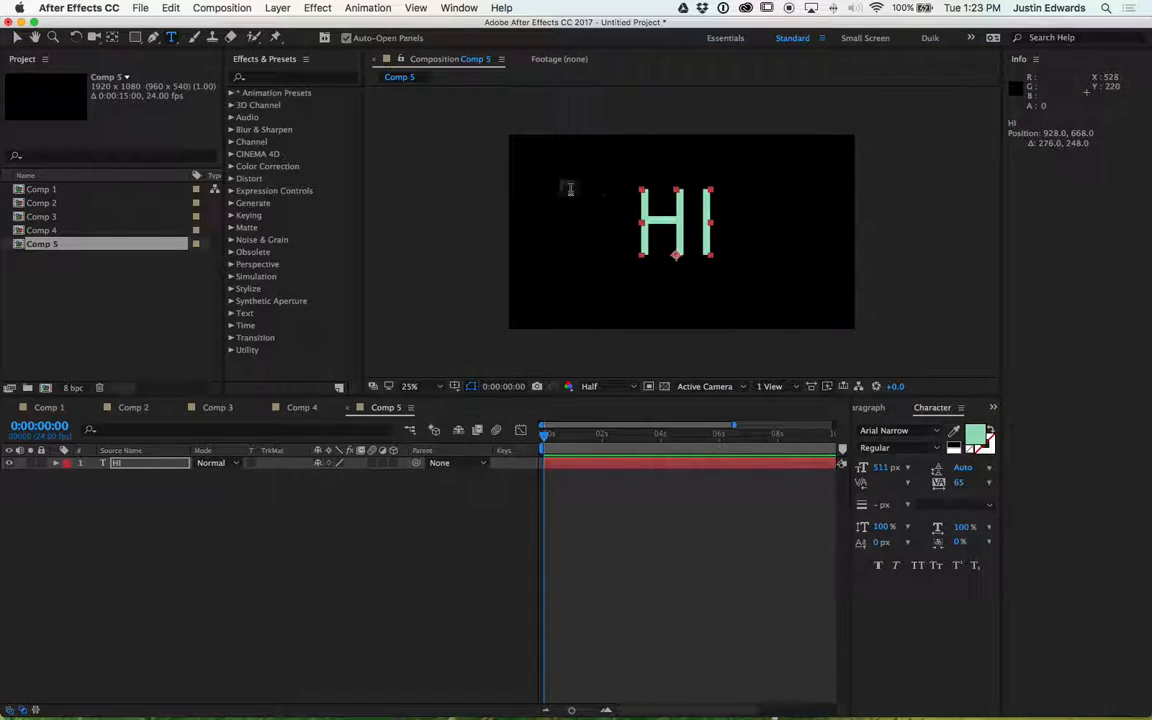
{"action": "left_click", "coordinate": [559, 181]}
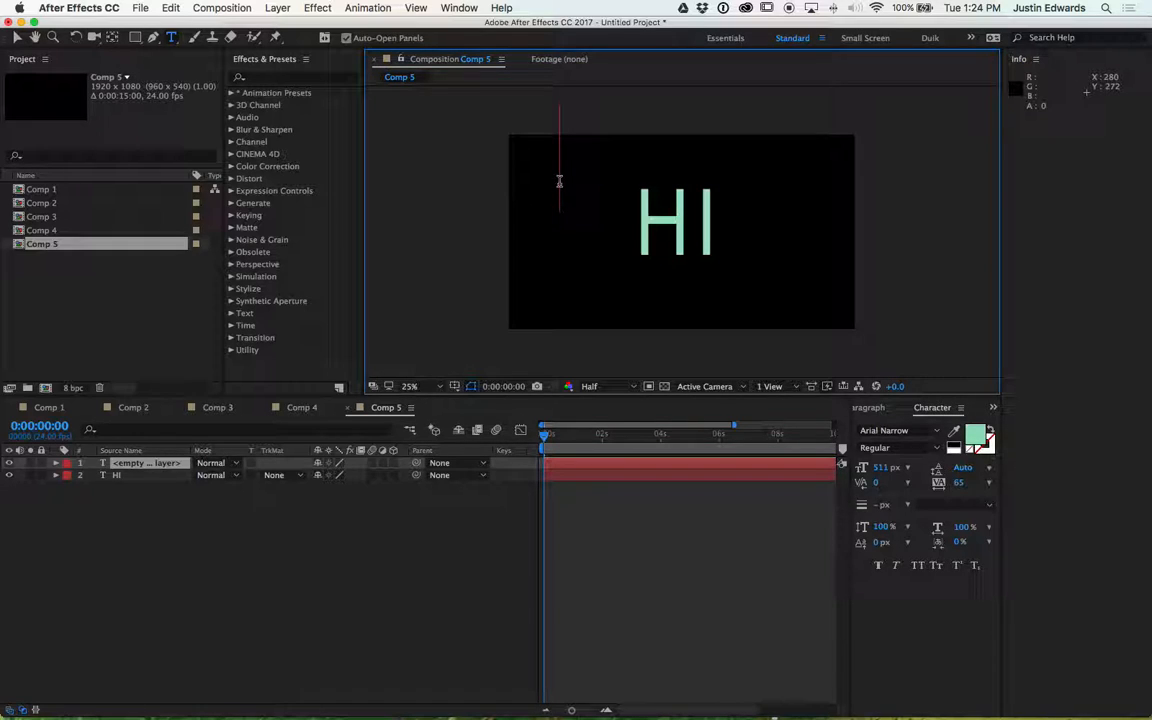
{"action": "type", "text": "HELLOW"}
{"action": "key", "text": "BackSpace"}
{"action": "type", "text": "W"}
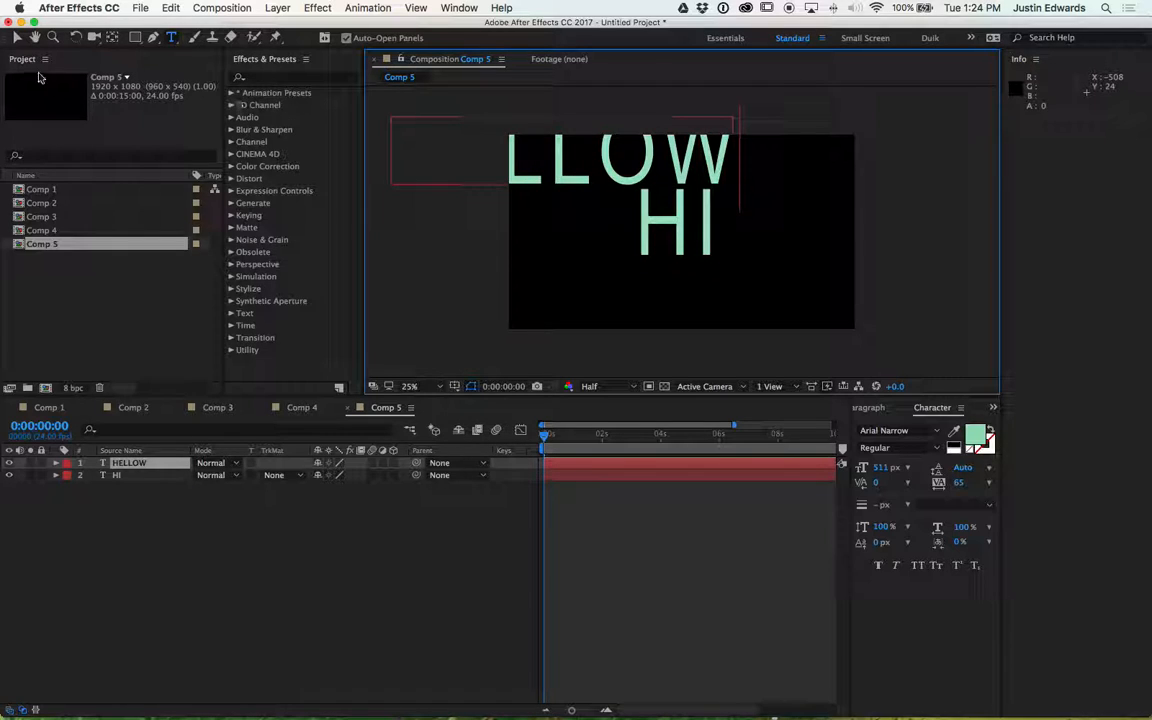
{"action": "left_click", "coordinate": [17, 37]}
{"action": "left_click_drag", "start_coordinate": [560, 185], "coordinate": [673, 240]}
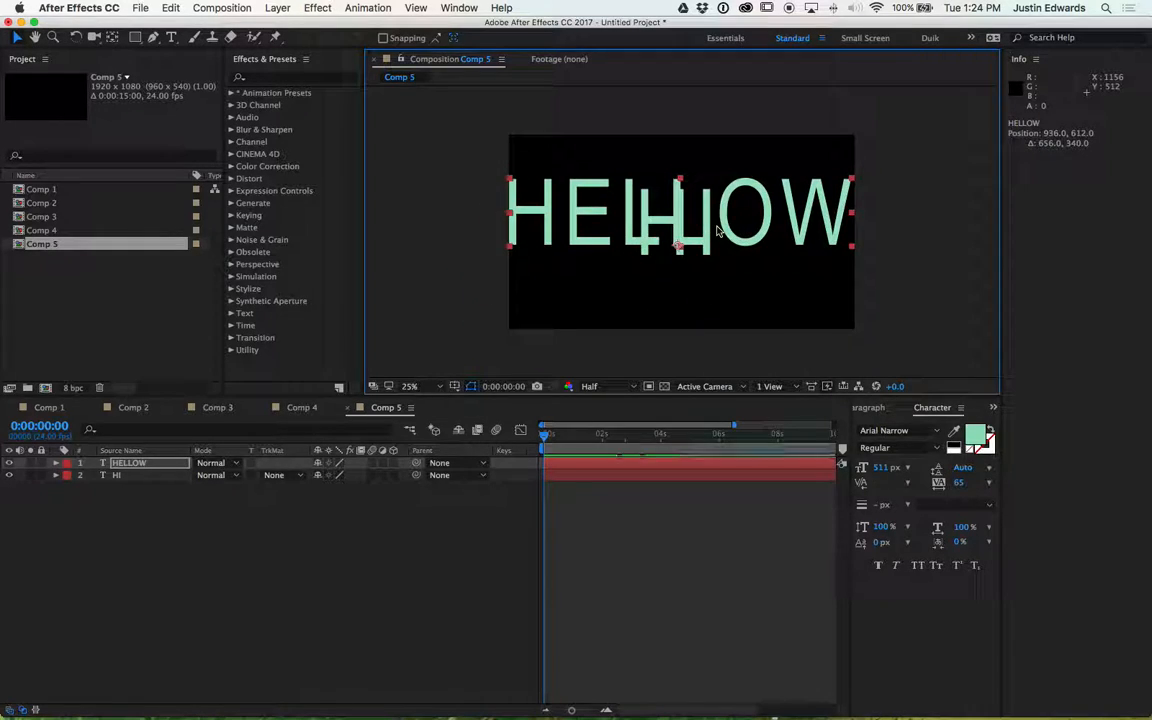
{"action": "key", "text": "Delete"}
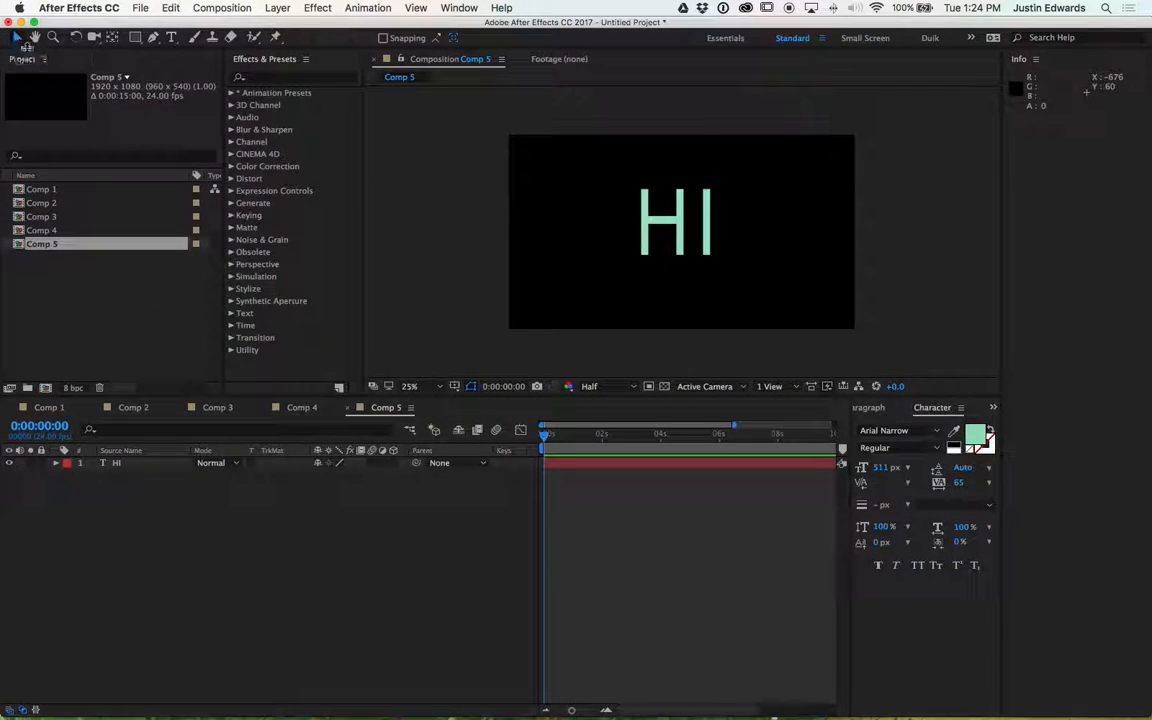
- Reposition the HI text layer slightly to centre it in the frame
{"action": "mouse_move", "coordinate": [688, 229]}
{"action": "left_mouse_down"}
{"action": "mouse_move", "coordinate": [568, 234]}
{"action": "mouse_move", "coordinate": [763, 224]}
{"action": "mouse_move", "coordinate": [709, 241]}
{"action": "mouse_move", "coordinate": [674, 231]}
{"action": "left_mouse_up"}
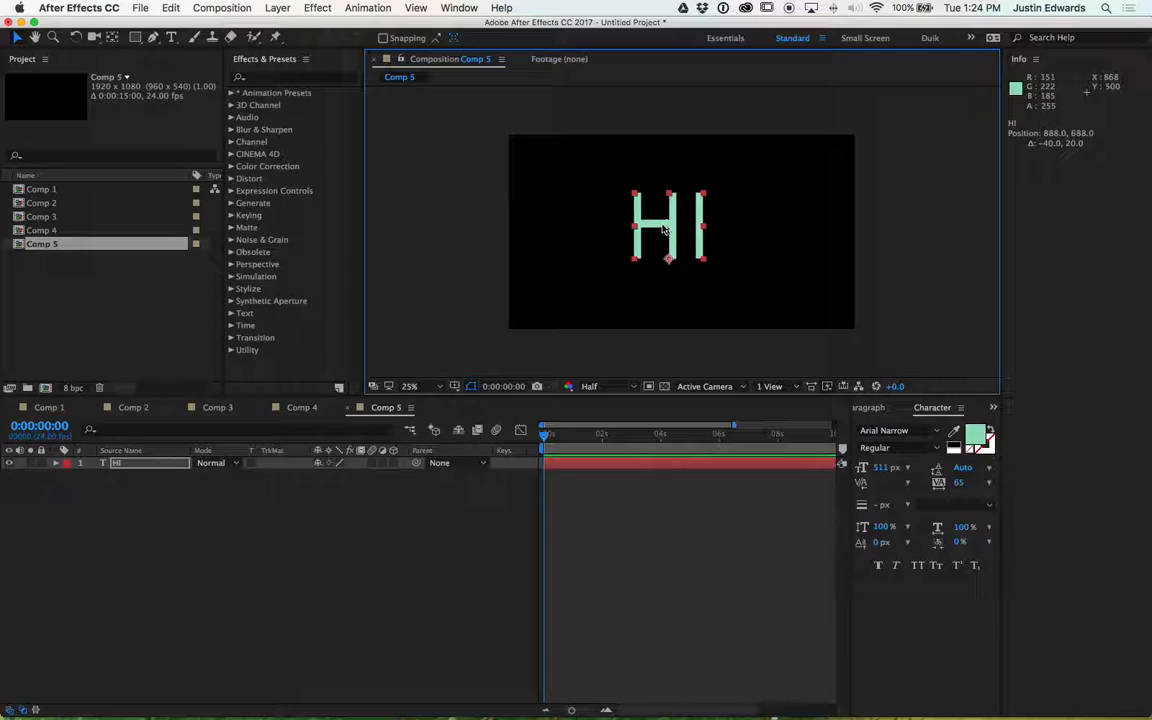
{"action": "double_click", "coordinate": [686, 229]}
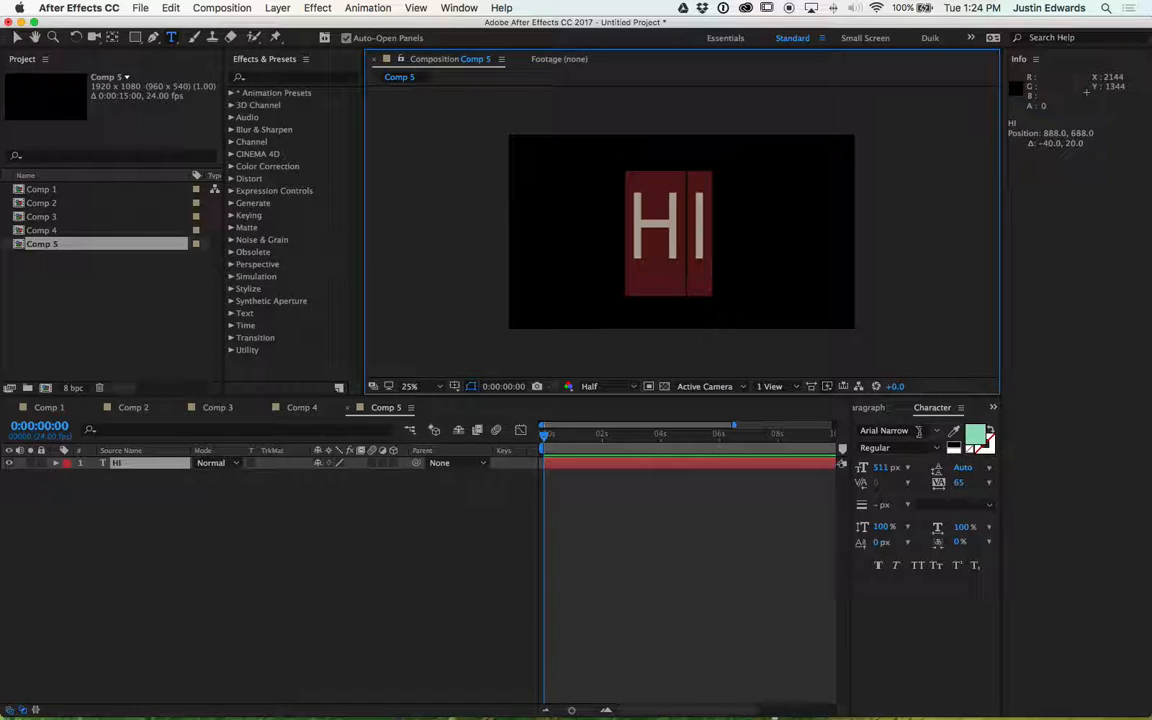
{"action": "left_click", "coordinate": [15, 37]}
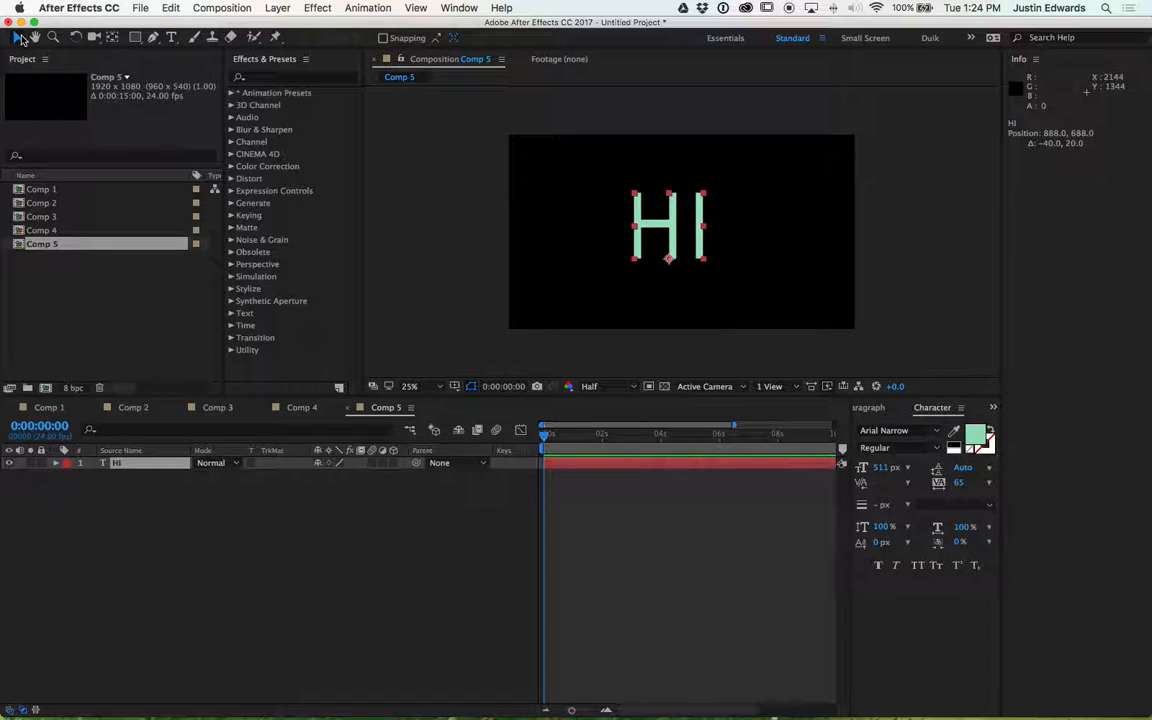
{"action": "left_click", "coordinate": [704, 163]}
{"action": "left_click", "coordinate": [668, 223]}
{"action": "left_click", "coordinate": [742, 229]}
{"action": "key", "text": "period"}
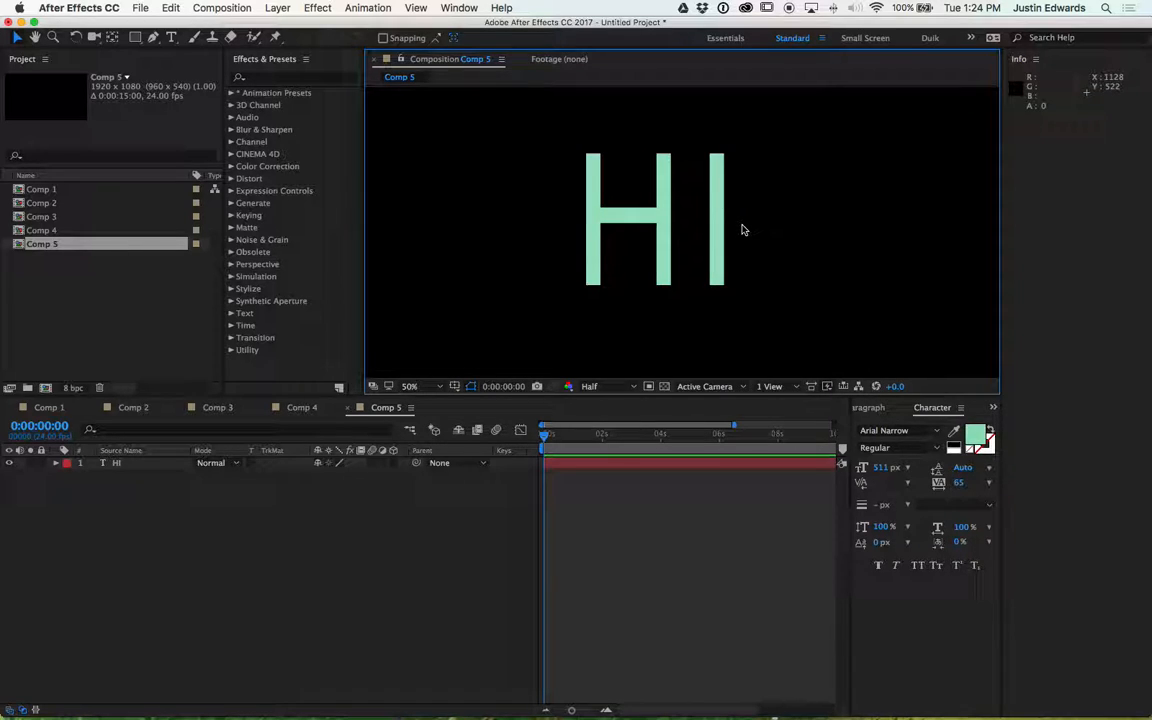
{"action": "left_click", "coordinate": [254, 520]}
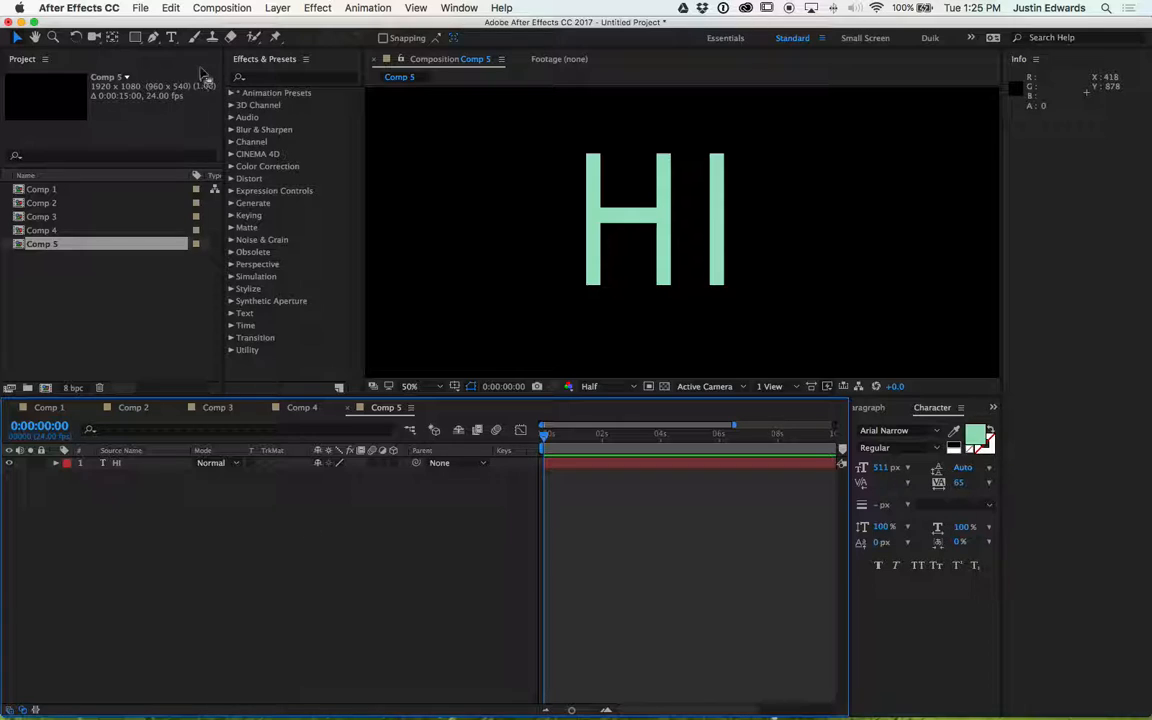
- Draw a vertical straight path with the Pen tool over the left stem of the H
{"action": "left_click", "coordinate": [154, 39]}
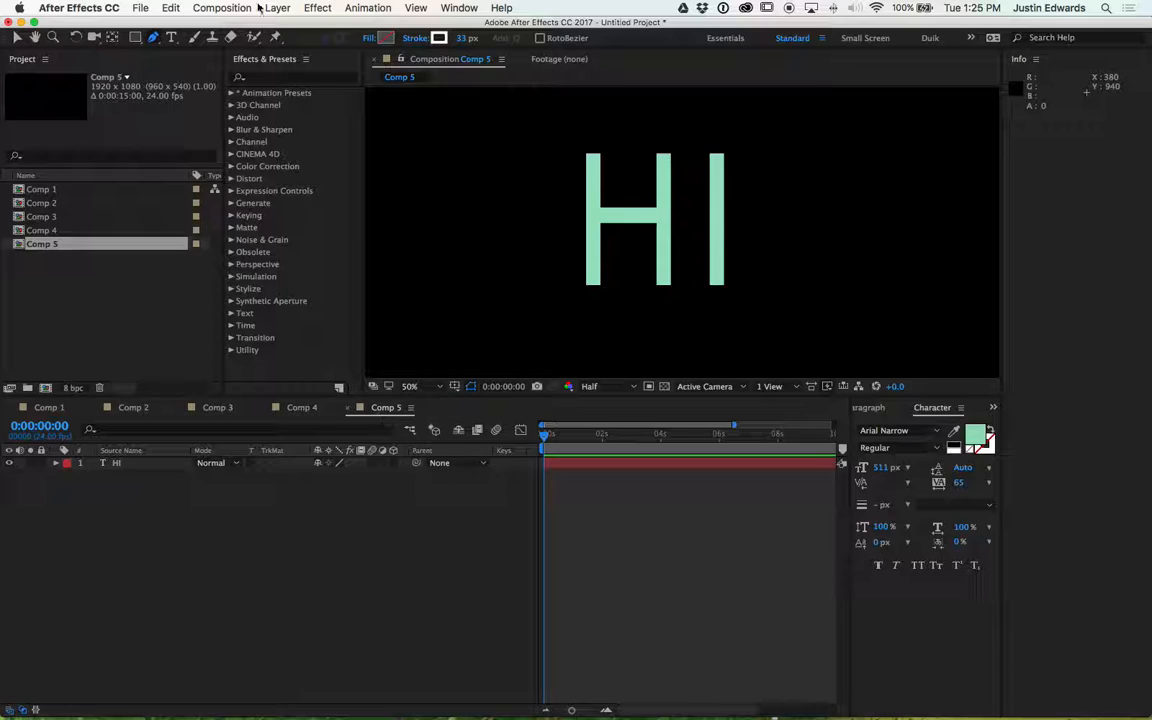
{"action": "left_click", "coordinate": [158, 521]}
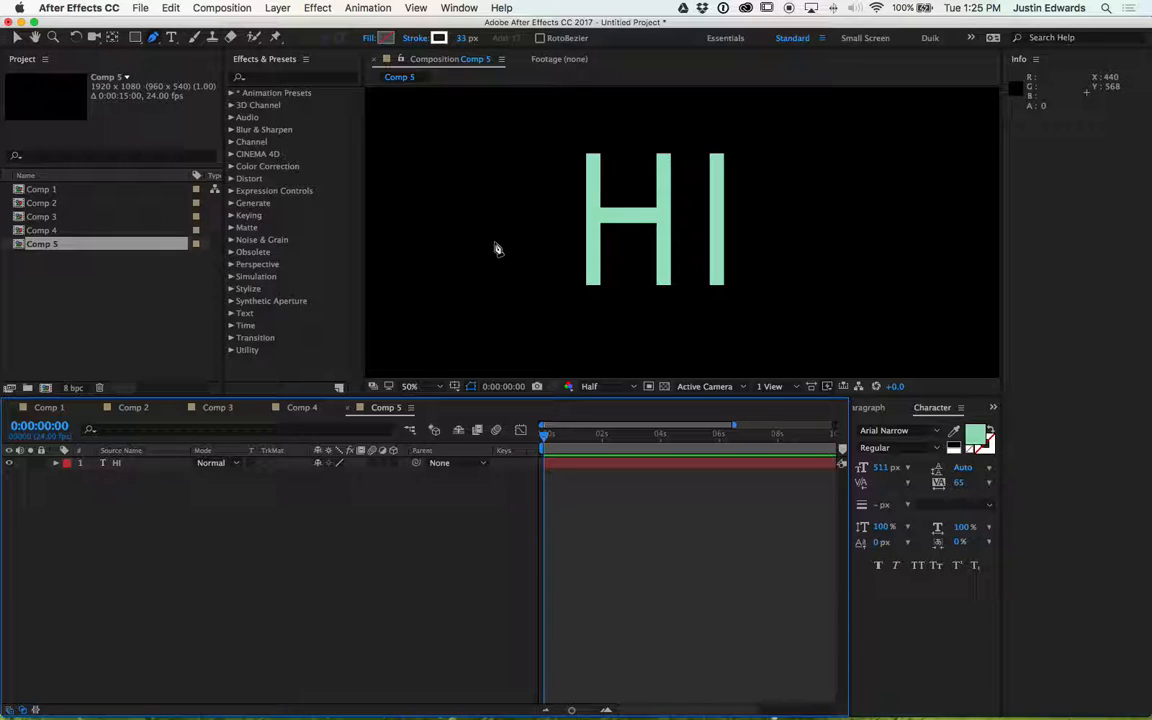
{"action": "left_click", "coordinate": [591, 137]}
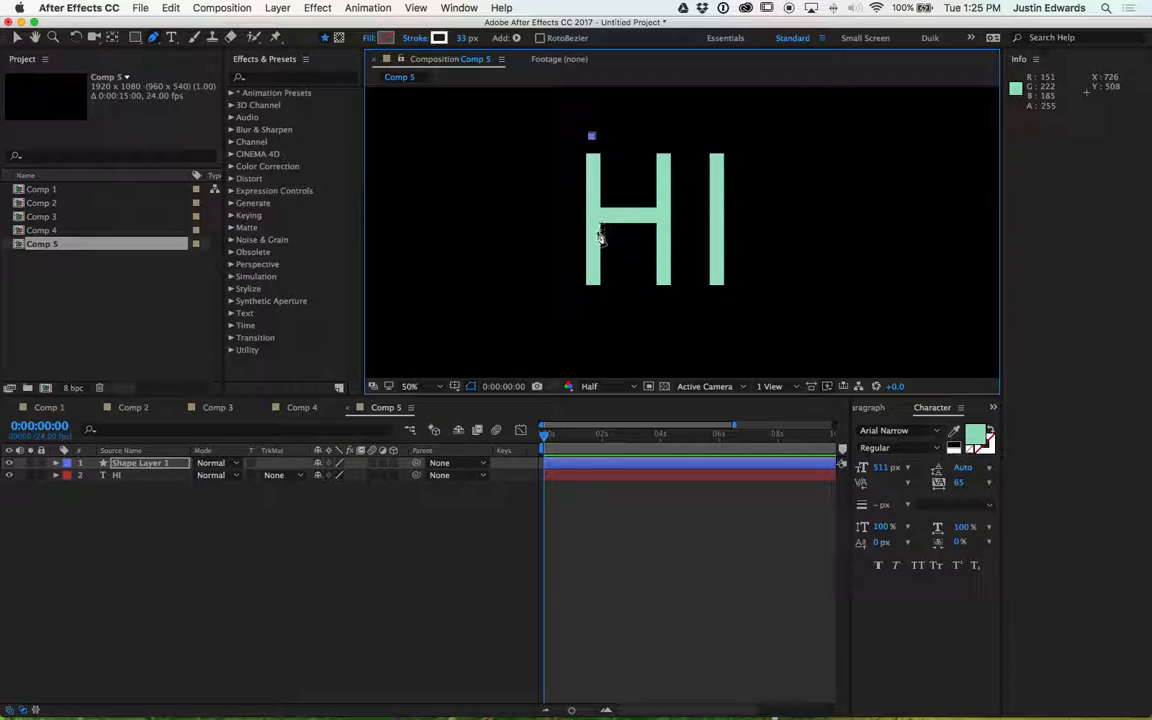
{"action": "left_click", "coordinate": [592, 302]}
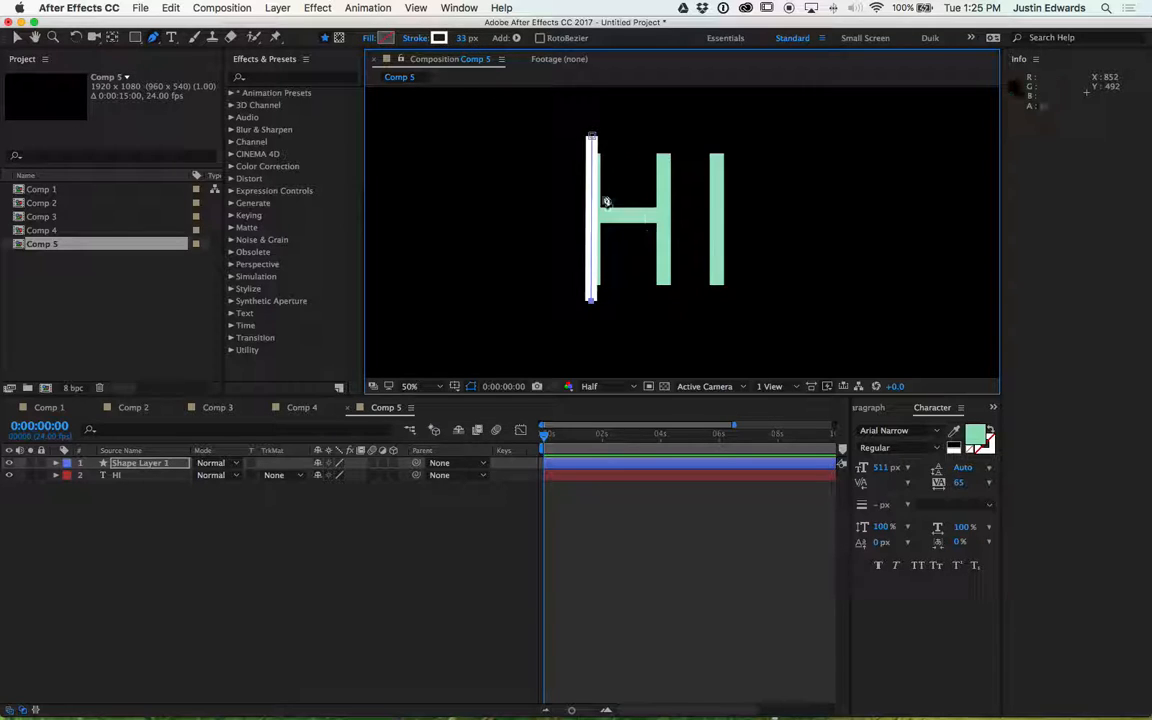
- Enlarge the composition viewer at 100% and nudge the line's top point sideways to line it up with the H's stem
{"action": "key", "text": "equal"}
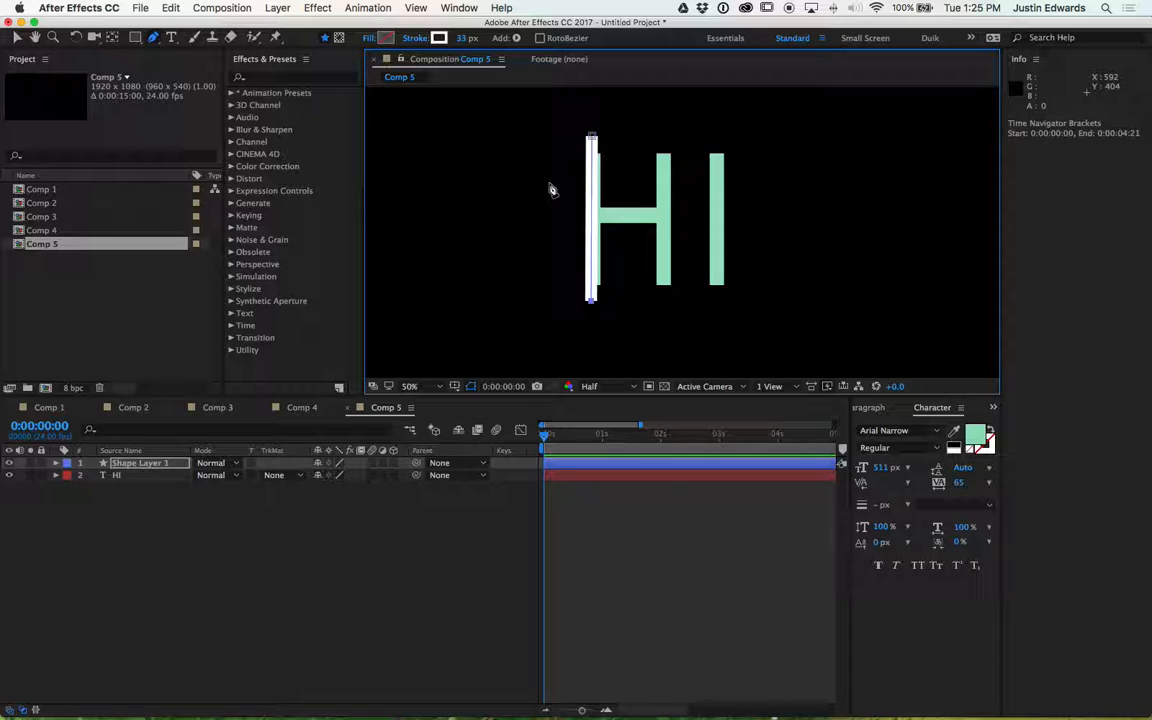
{"action": "key", "text": "period"}
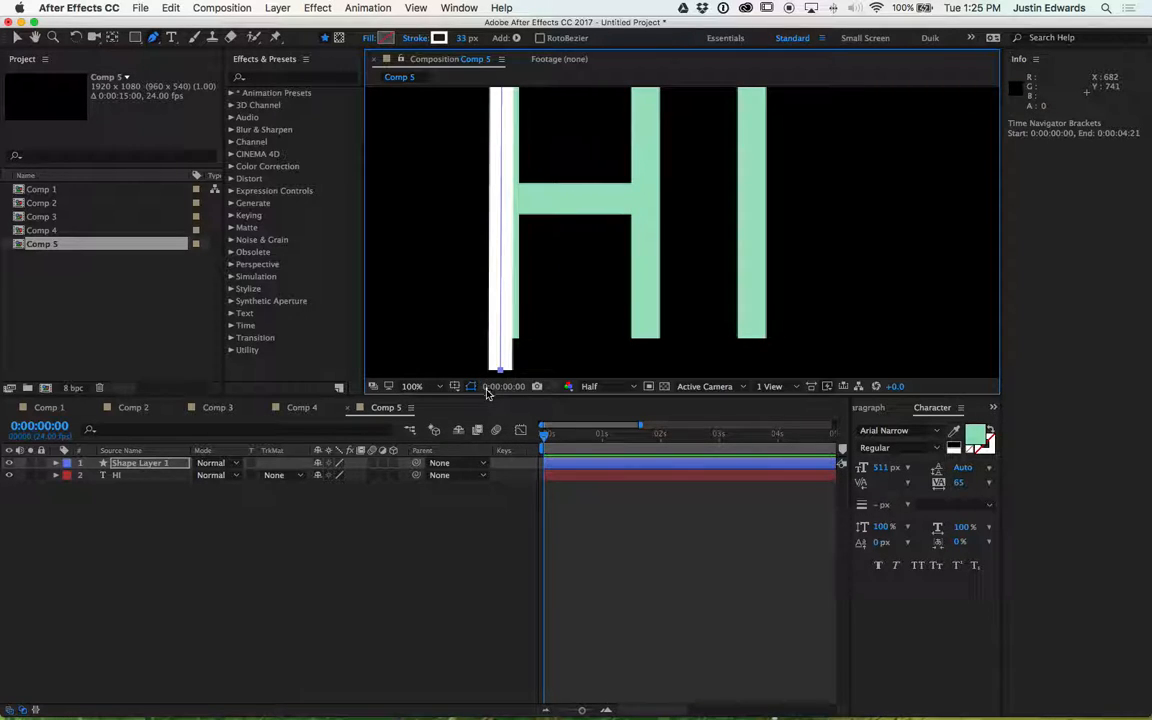
{"action": "left_click_drag", "start_coordinate": [490, 395], "coordinate": [433, 630]}
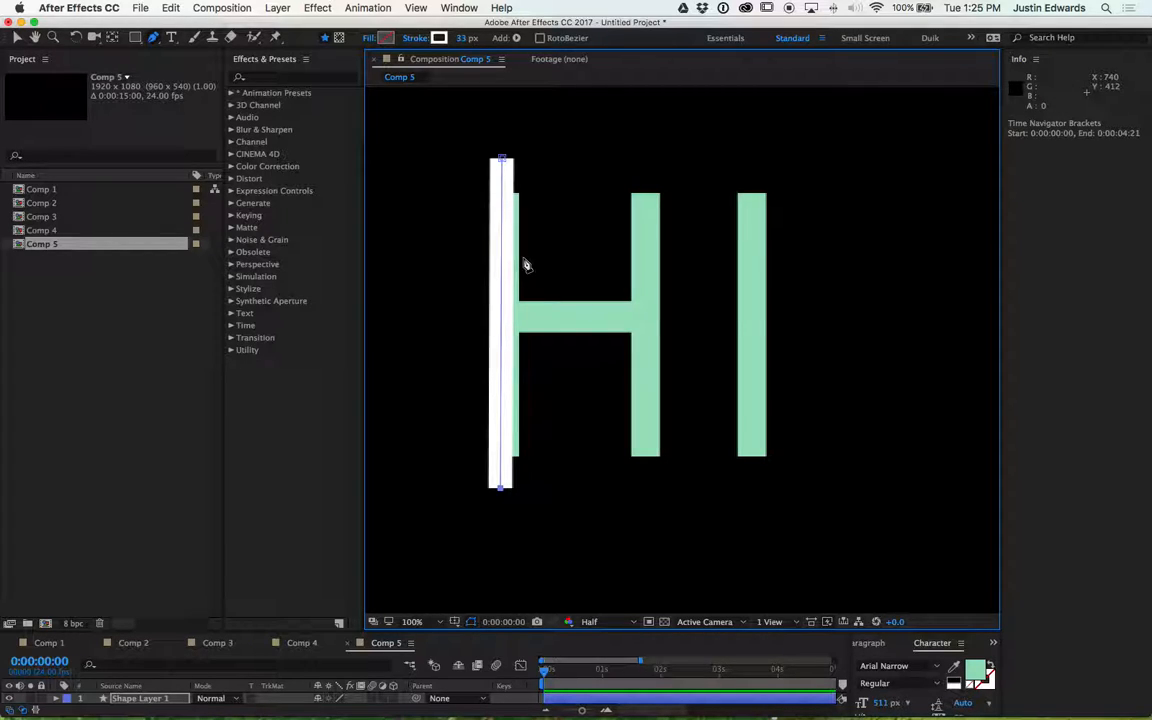
{"action": "key", "text": "Right"}
{"action": "key", "text": "Right"}
{"action": "key", "text": "Right"}
{"action": "key", "text": "Right"}
{"action": "key", "text": "Right"}
{"action": "key", "text": "Right"}
{"action": "key", "text": "Right"}
{"action": "key", "text": "Right"}
{"action": "key", "text": "Right"}
{"action": "key", "text": "Right"}
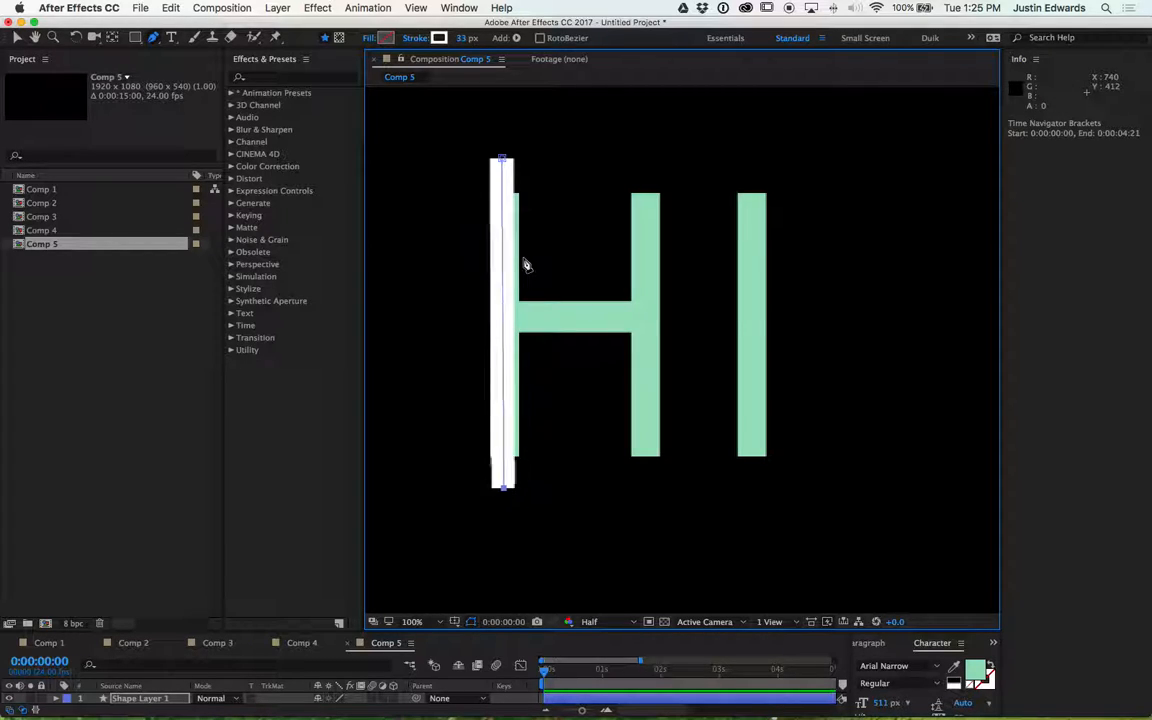
{"action": "key", "text": "Right"}
{"action": "key", "text": "Right"}
{"action": "key", "text": "Right"}
{"action": "key", "text": "Right"}
{"action": "key", "text": "Right"}
{"action": "key", "text": "Right"}
{"action": "key", "text": "Right"}
{"action": "key", "text": "Right"}
{"action": "key", "text": "Right"}
{"action": "key", "text": "Right"}
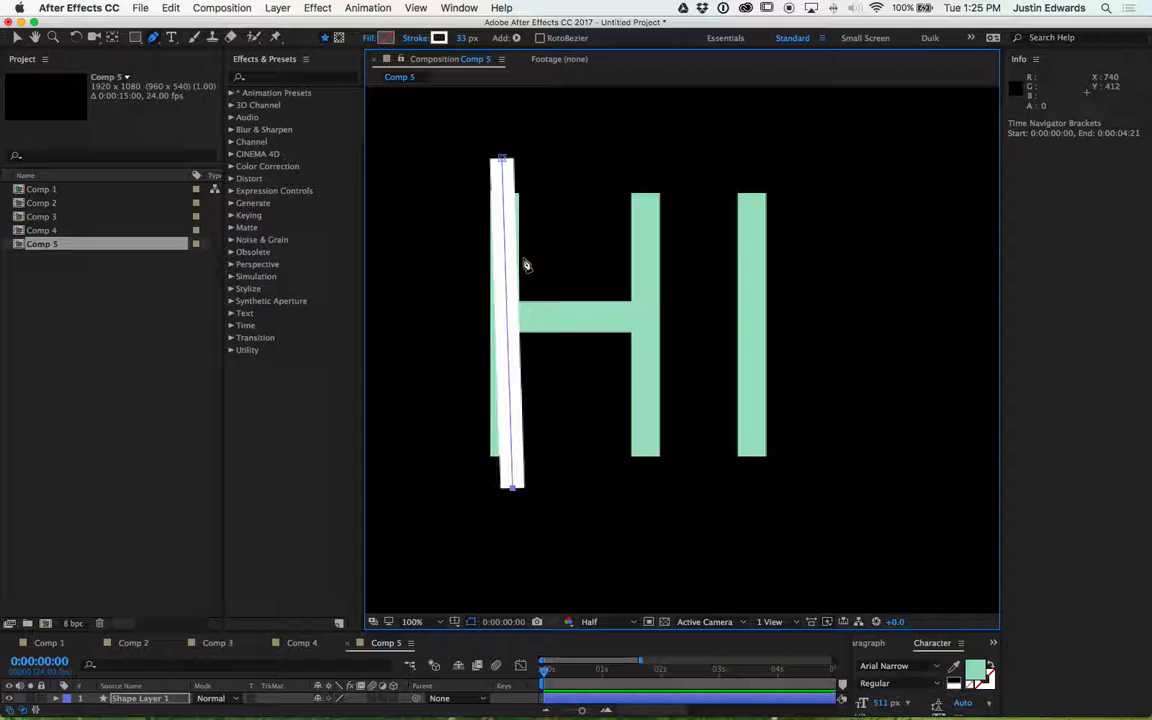
{"action": "key", "text": "Left"}
{"action": "key", "text": "Left"}
{"action": "key", "text": "Left"}
{"action": "key", "text": "Left"}
{"action": "key", "text": "Left"}
{"action": "key", "text": "Left"}
{"action": "key", "text": "Left"}
{"action": "key", "text": "Left"}
{"action": "key", "text": "Left"}
{"action": "key", "text": "Left"}
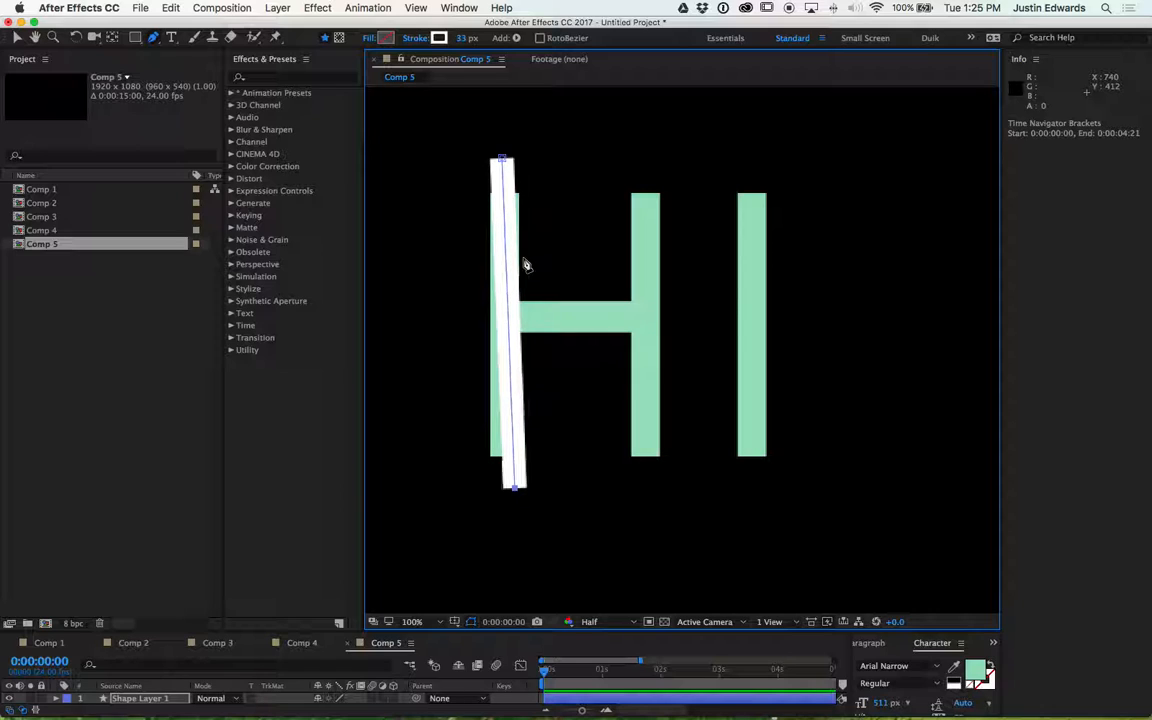
{"action": "key", "text": "Left"}
{"action": "key", "text": "Left"}
{"action": "key", "text": "Left"}
{"action": "key", "text": "Left"}
{"action": "key", "text": "Left"}
{"action": "key", "text": "Left"}
{"action": "key", "text": "Left"}
{"action": "key", "text": "Left"}
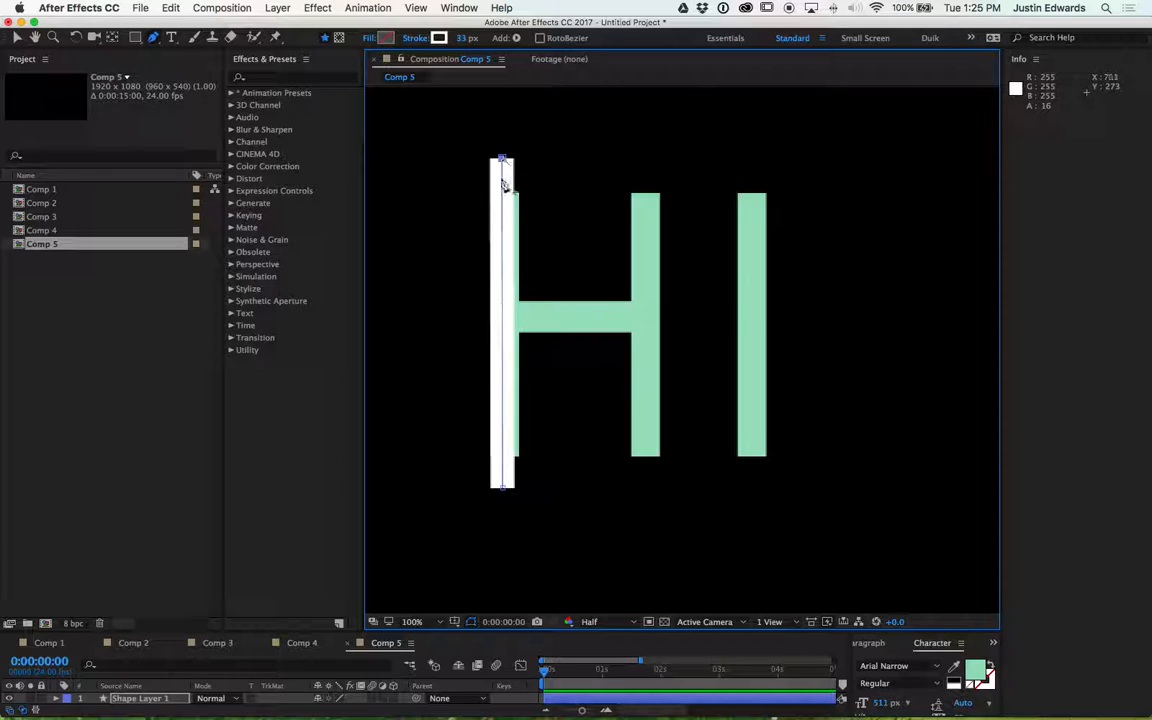
{"action": "key", "text": "Left"}
{"action": "key", "text": "Left"}
{"action": "key", "text": "Left"}
{"action": "key", "text": "Left"}
{"action": "key", "text": "Left"}
{"action": "key", "text": "Left"}
{"action": "key", "text": "Left"}
{"action": "key", "text": "Left"}
{"action": "key", "text": "Left"}
{"action": "key", "text": "Left"}
{"action": "key", "text": "Left"}
{"action": "key", "text": "Left"}
{"action": "key", "text": "Left"}
{"action": "key", "text": "Left"}
{"action": "key", "text": "Left"}
{"action": "key", "text": "Left"}
{"action": "key", "text": "Left"}
{"action": "key", "text": "Left"}
{"action": "key", "text": "Left"}
{"action": "key", "text": "Left"}
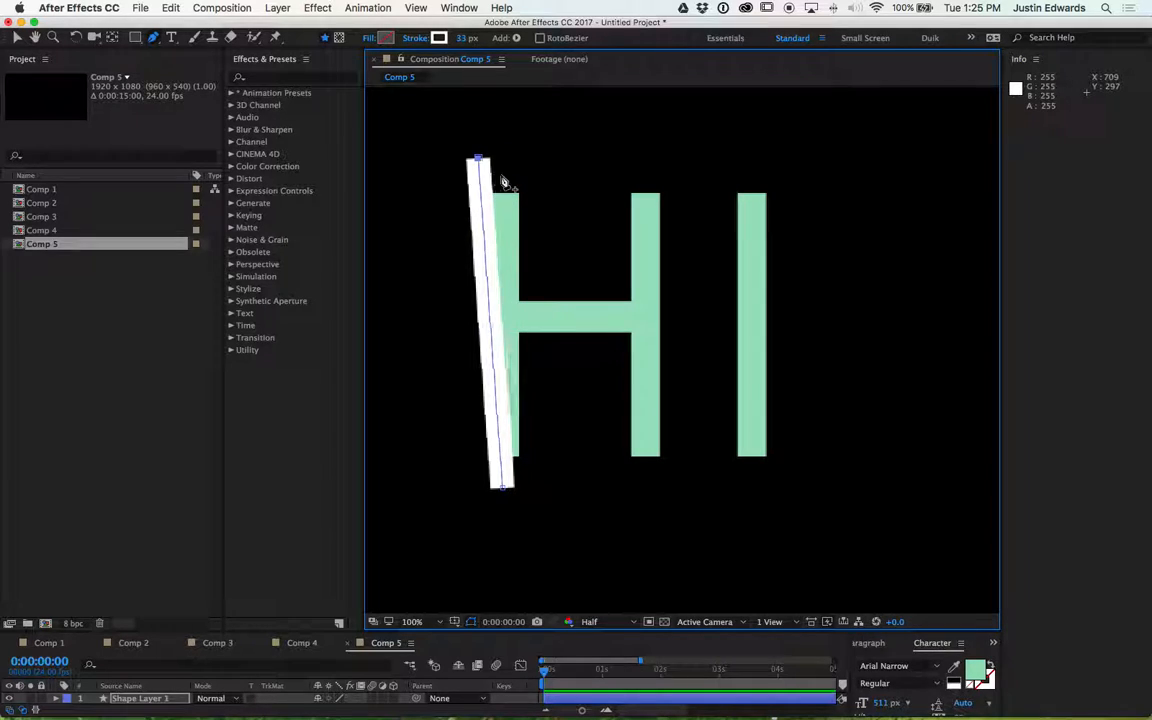
- Nudge the line's bottom point sideways and drag its top point down to the H's top edge
{"action": "left_click", "coordinate": [503, 487], "text": "shift"}
{"action": "key", "text": "shift+Right"}
{"action": "key", "text": "shift+Right"}
{"action": "key", "text": "shift+Right"}
{"action": "key", "text": "shift+Right"}
{"action": "key", "text": "shift+Left"}
{"action": "key", "text": "shift+Left"}
{"action": "key", "text": "shift+Left"}
{"action": "key", "text": "shift+Left"}
{"action": "key", "text": "shift+Left"}
{"action": "key", "text": "shift+Left"}
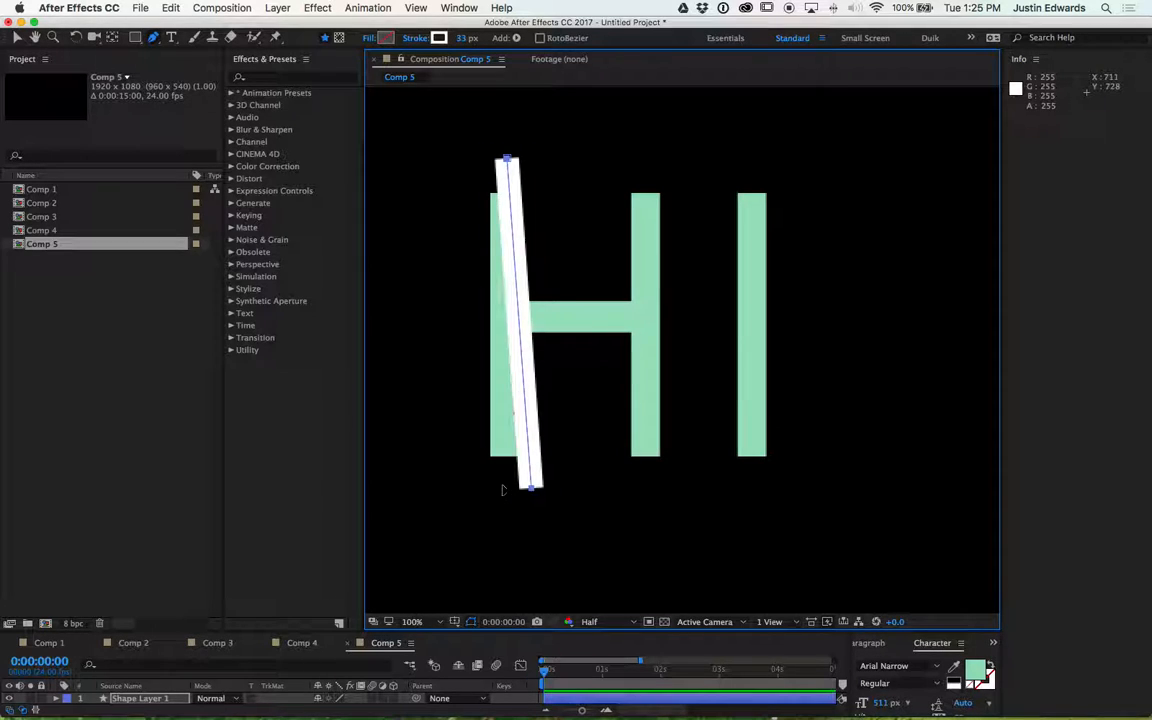
{"action": "key", "text": "shift+Right"}
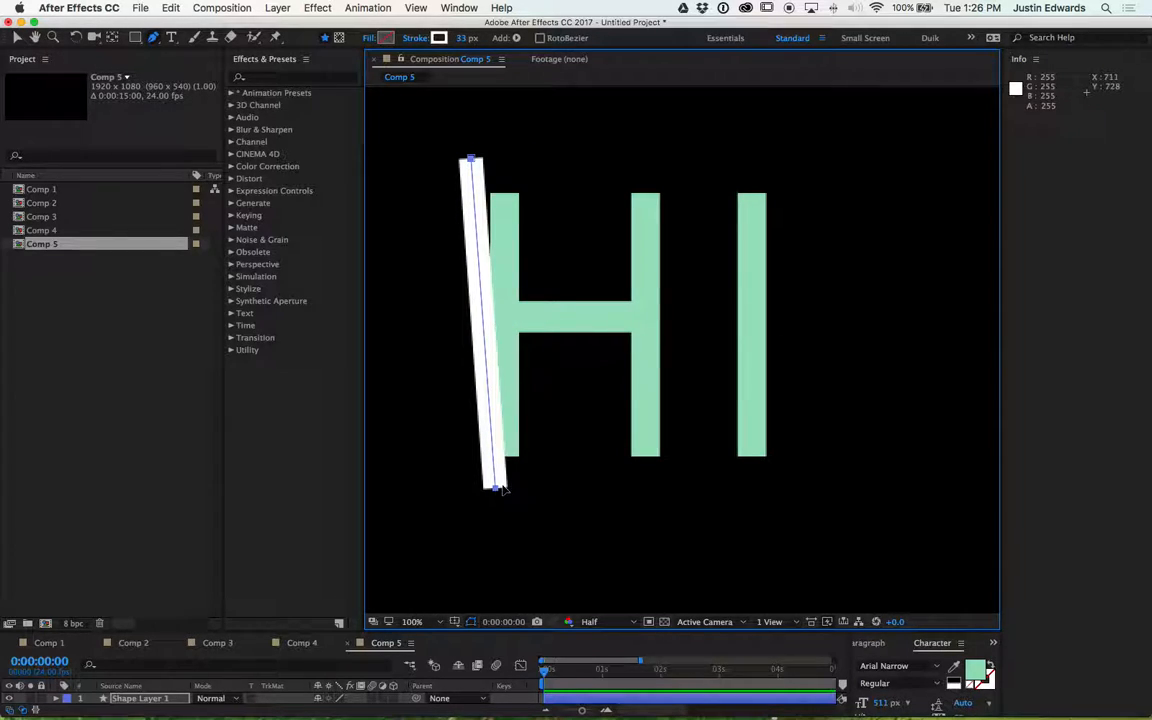
{"action": "key", "text": "shift+Right"}
{"action": "key", "text": "Right"}
{"action": "key", "text": "Right"}
{"action": "key", "text": "Right"}
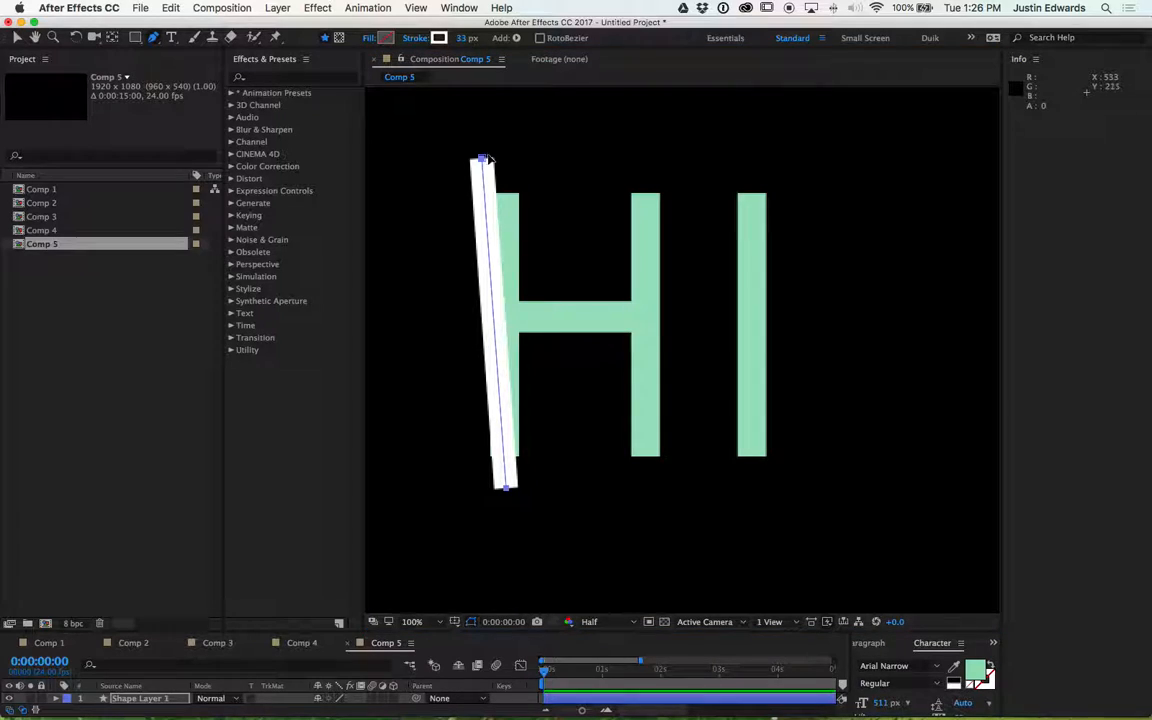
{"action": "mouse_move", "coordinate": [487, 159]}
{"action": "left_mouse_down"}
{"action": "mouse_move", "coordinate": [524, 172]}
{"action": "mouse_move", "coordinate": [491, 174]}
{"action": "mouse_move", "coordinate": [501, 198]}
{"action": "mouse_move", "coordinate": [504, 179]}
{"action": "left_mouse_up"}
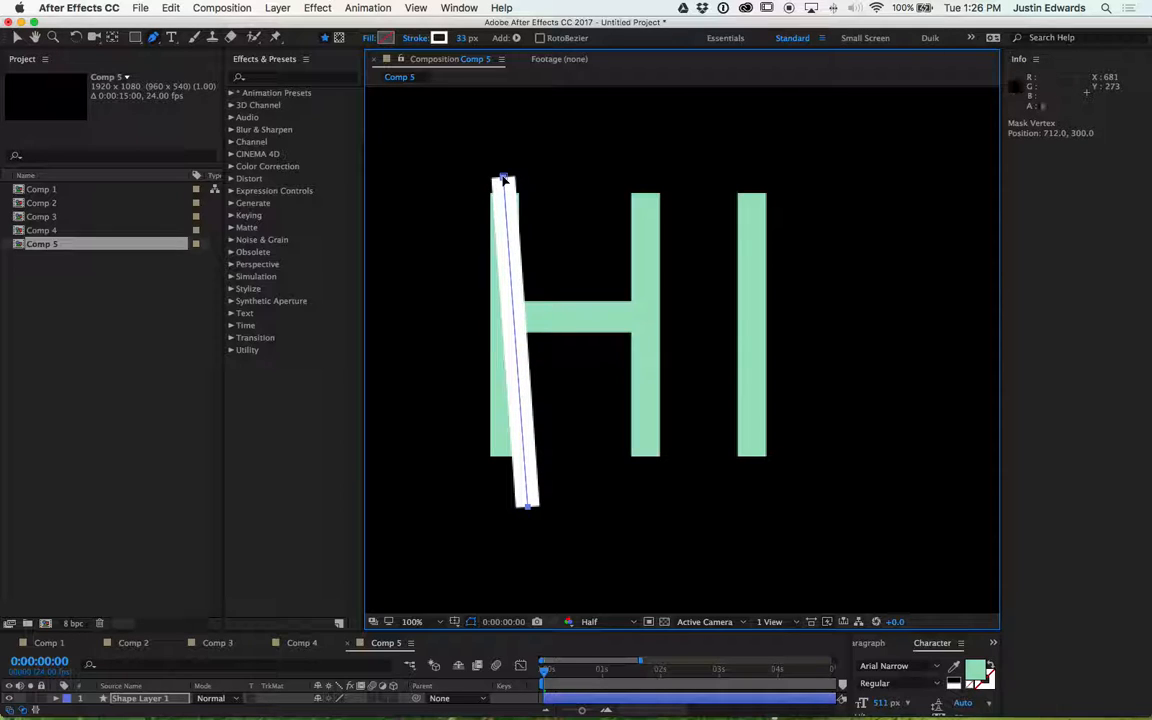
{"action": "left_click", "coordinate": [528, 509]}
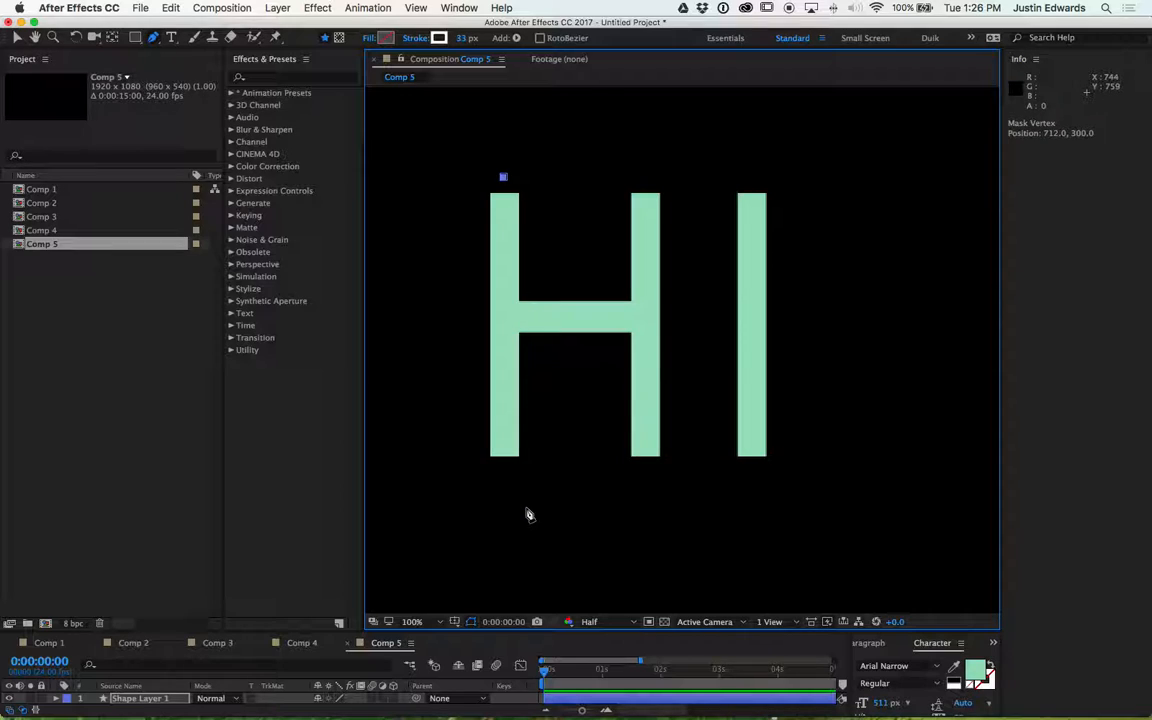
- Try adding a curved bottom point to the line, then undo the curve edits
{"action": "left_click", "coordinate": [504, 467]}
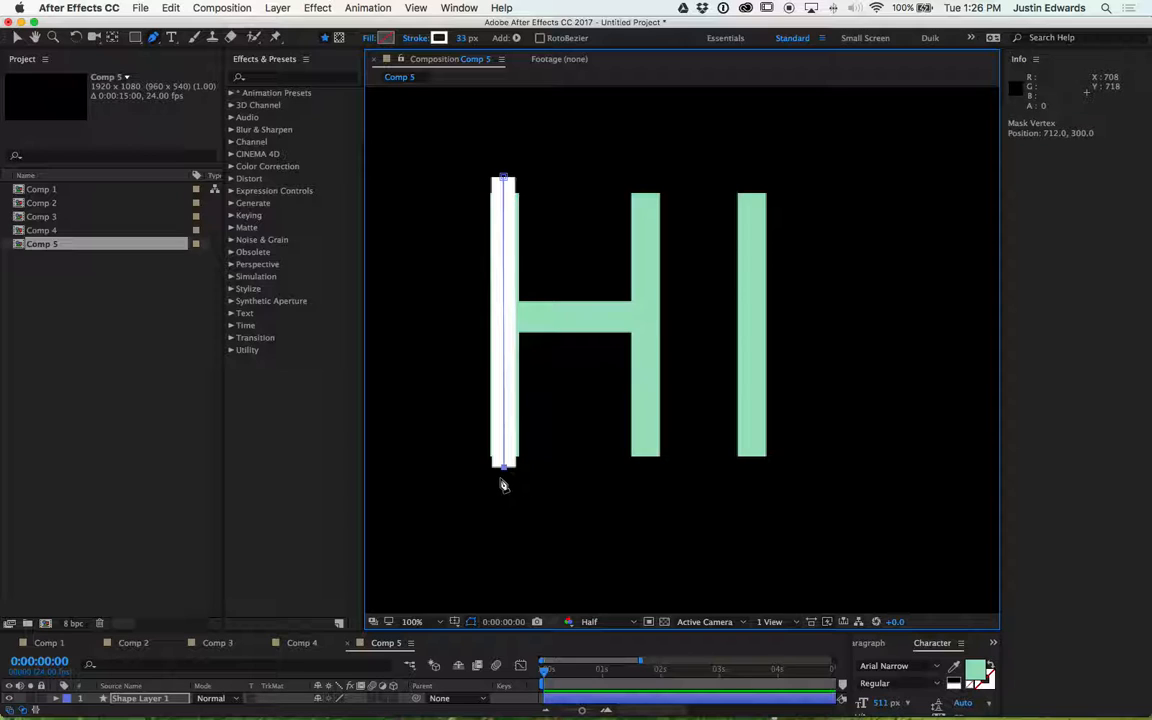
{"action": "mouse_move", "coordinate": [503, 468]}
{"action": "left_mouse_down"}
{"action": "mouse_move", "coordinate": [573, 470]}
{"action": "mouse_move", "coordinate": [601, 487]}
{"action": "left_mouse_up"}
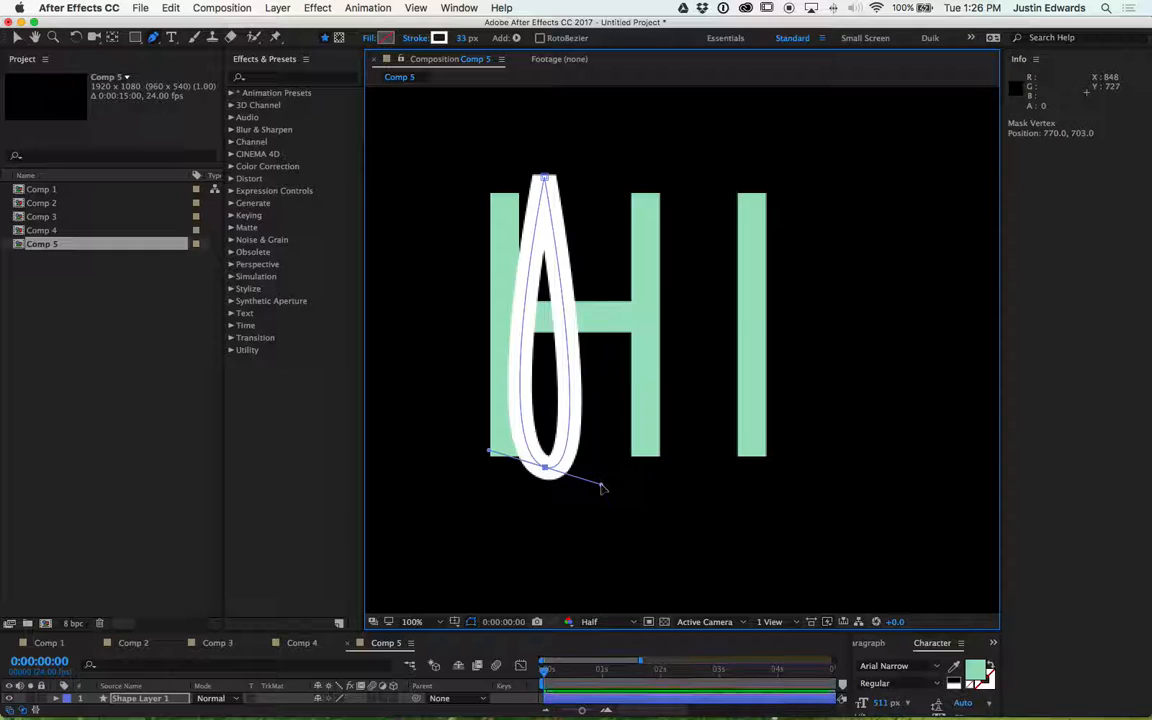
{"action": "left_click", "coordinate": [546, 470]}
{"action": "key", "text": "super+z"}
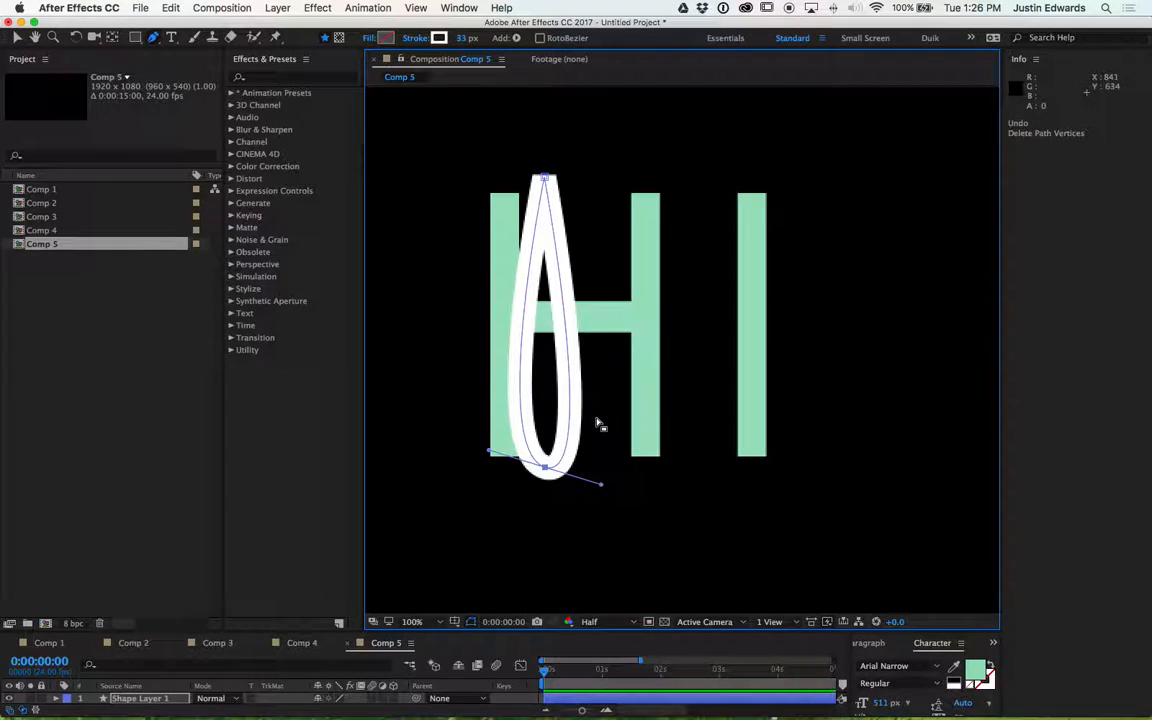
{"action": "key", "text": "super+z"}
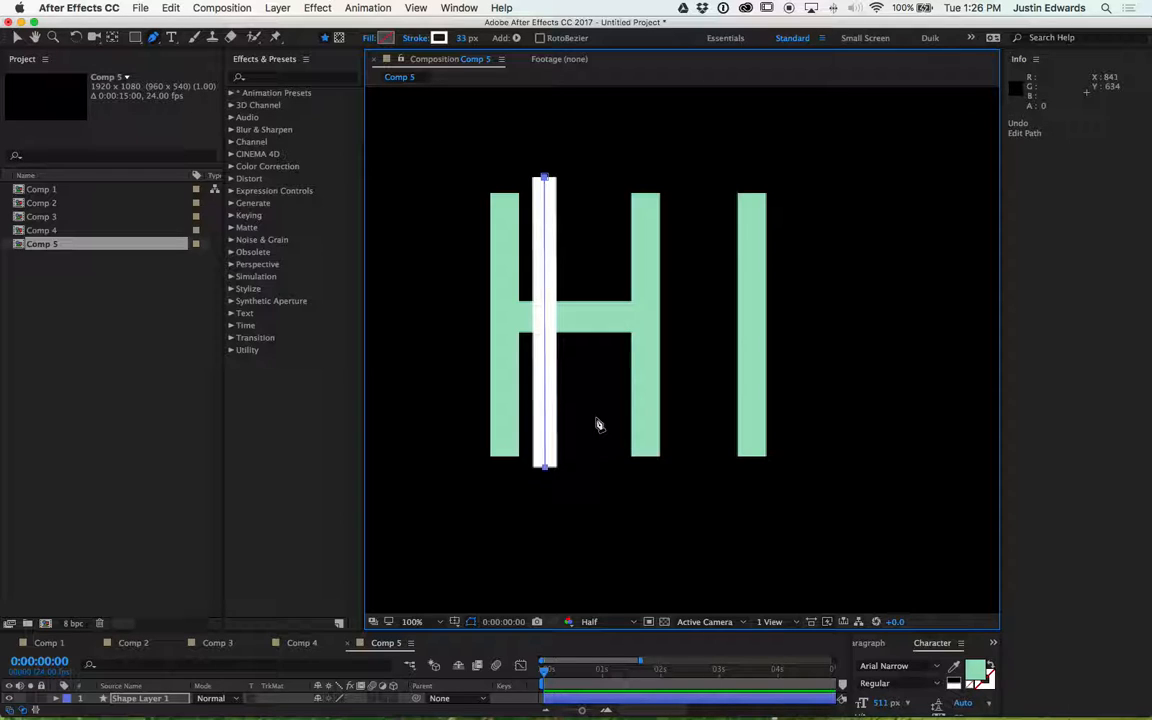
- Nudge the whole line left and right to align it with the H's left stem
{"action": "key", "text": "shift+Left"}
{"action": "key", "text": "shift+Left"}
{"action": "key", "text": "shift+Left"}
{"action": "key", "text": "shift+Left"}
{"action": "key", "text": "shift+Left"}
{"action": "key", "text": "shift+Left"}
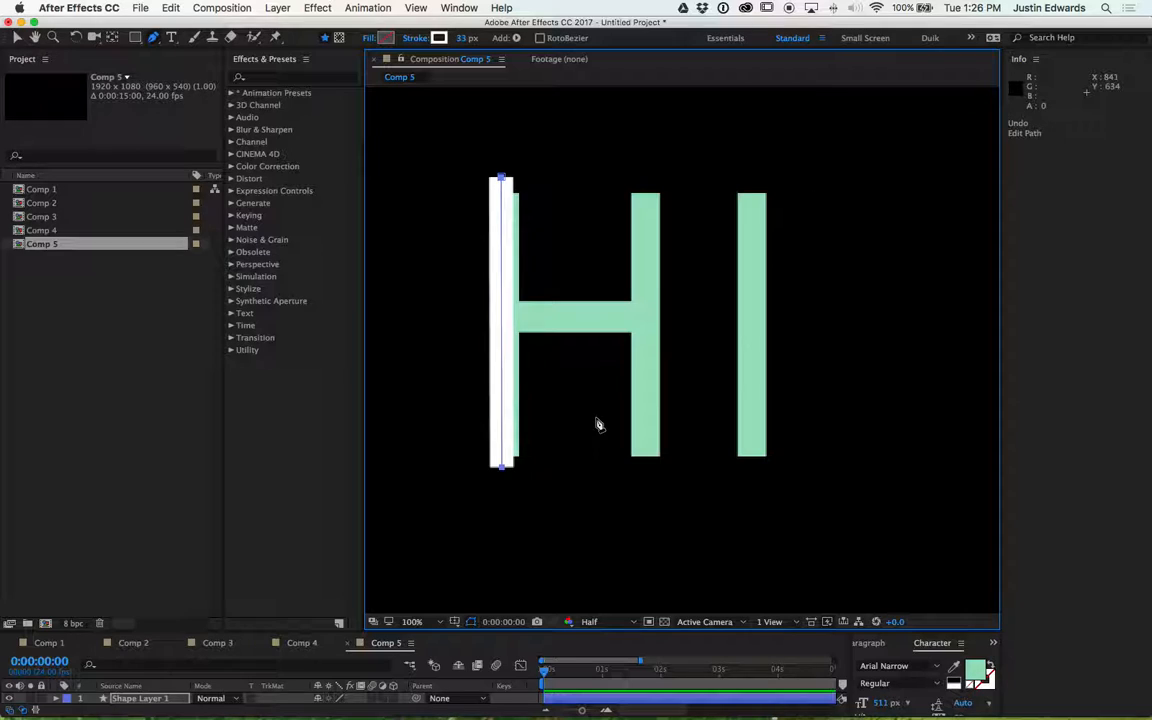
{"action": "key", "text": "shift+Right"}
{"action": "key", "text": "shift+Right"}
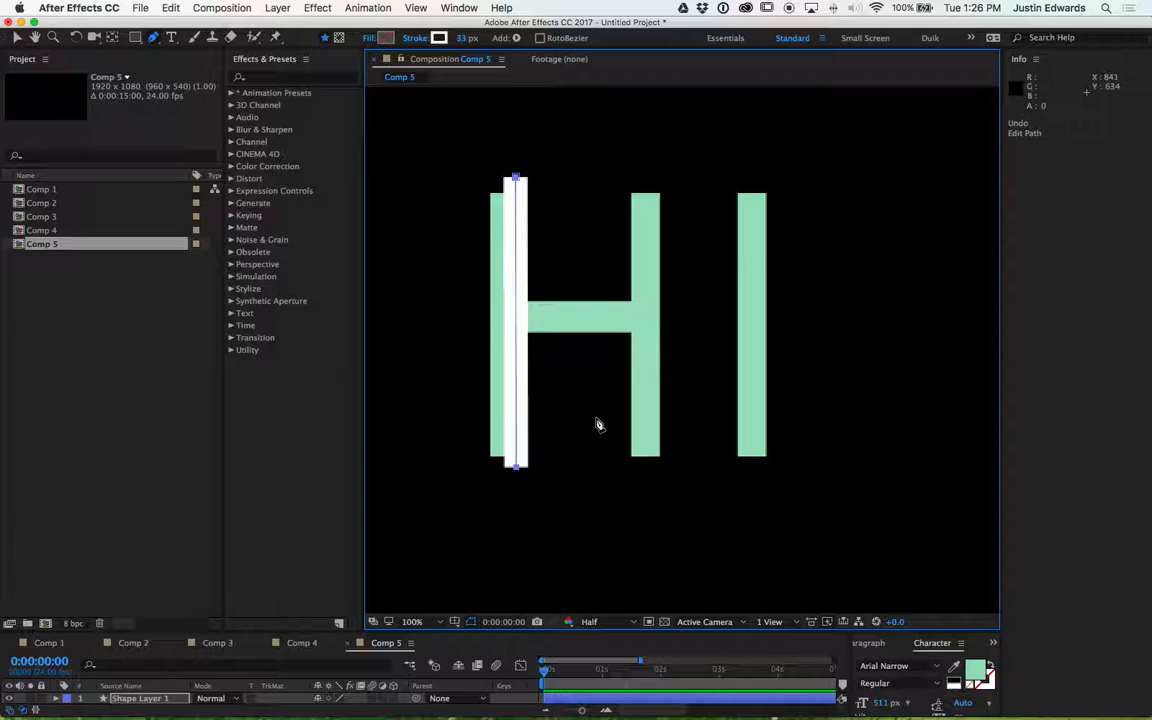
{"action": "key", "text": "shift+Left"}
{"action": "key", "text": "shift+Left"}
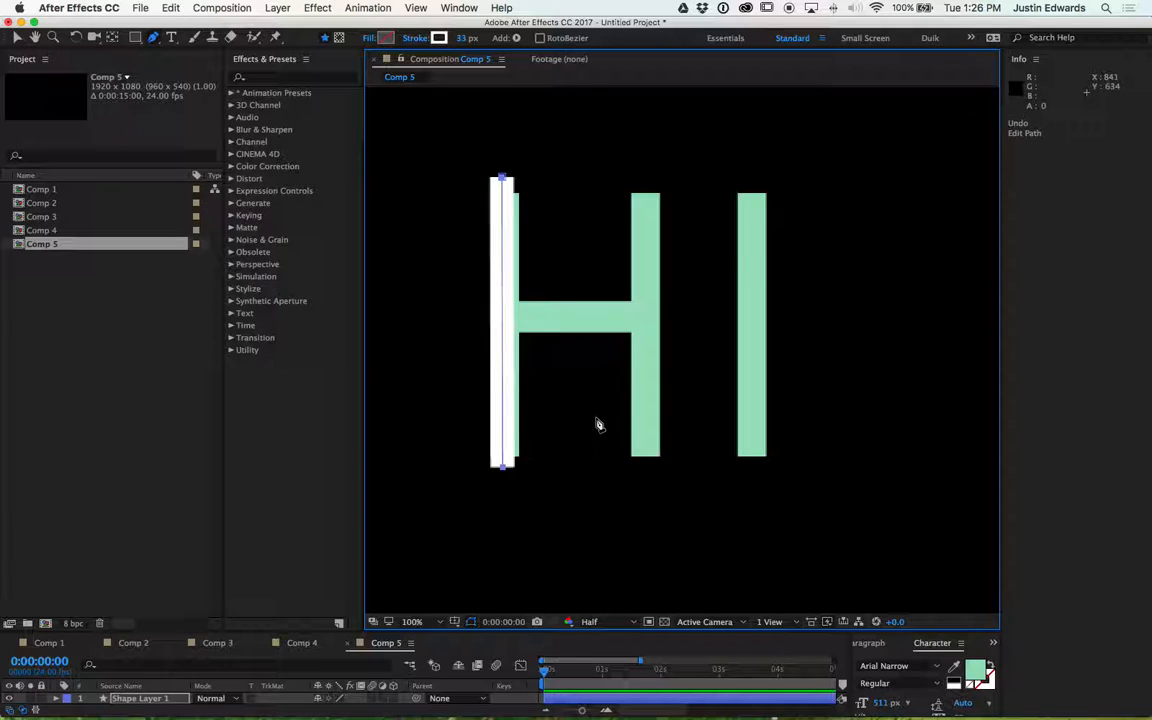
{"action": "key", "text": "Right"}
{"action": "key", "text": "Right"}
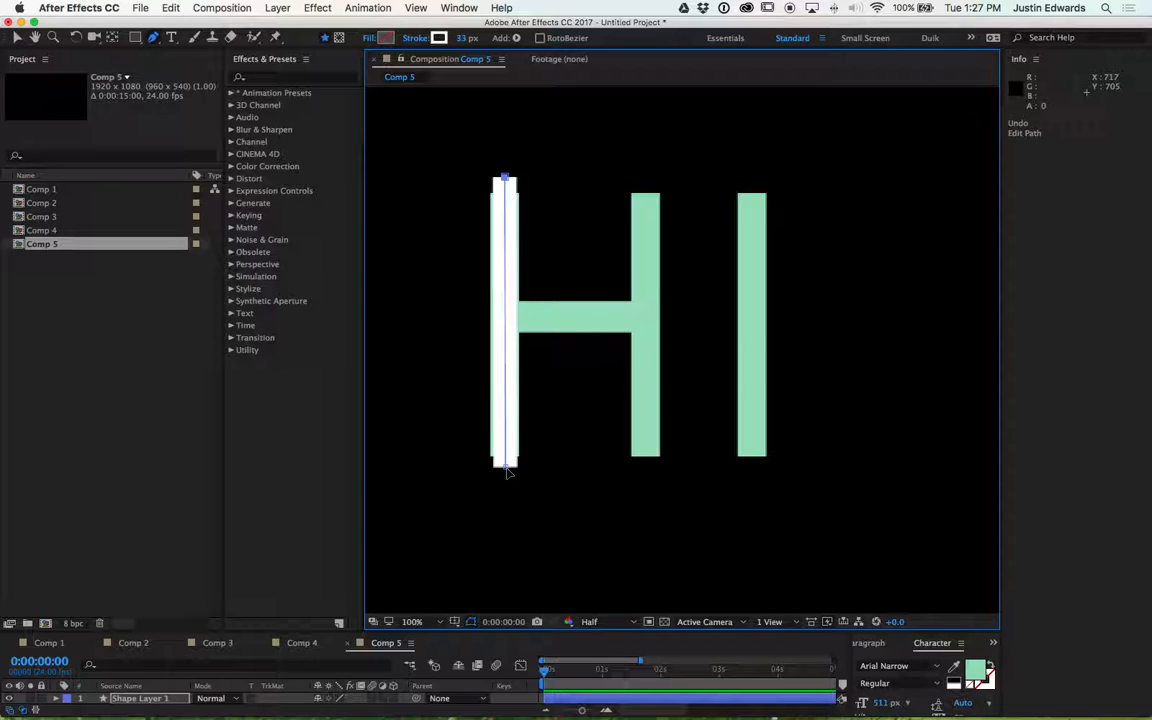
- Zoom and pan the viewer to inspect the line's bottom end against the H's stem
{"action": "key", "text": "period"}
{"action": "key", "text": "comma"}
{"action": "key", "text": "comma"}
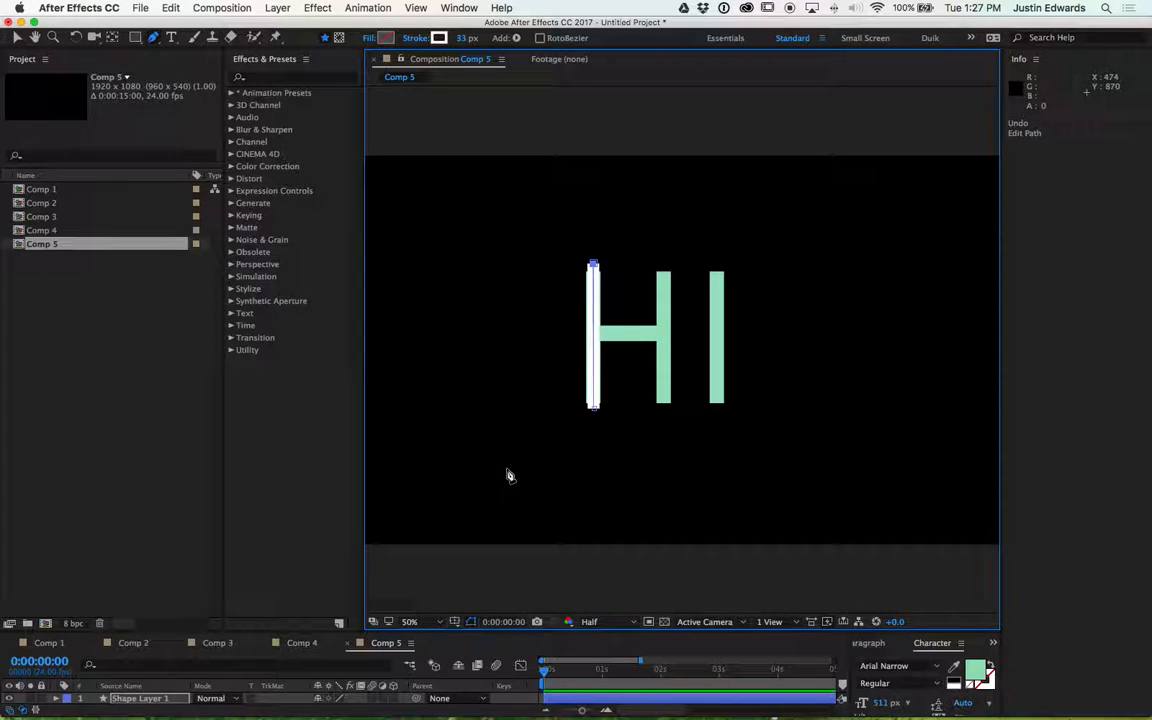
{"action": "key", "text": "period"}
{"action": "key", "text": "period"}
{"action": "left_click_drag", "start_coordinate": [508, 470], "coordinate": [759, 316]}
{"action": "key", "text": "g"}
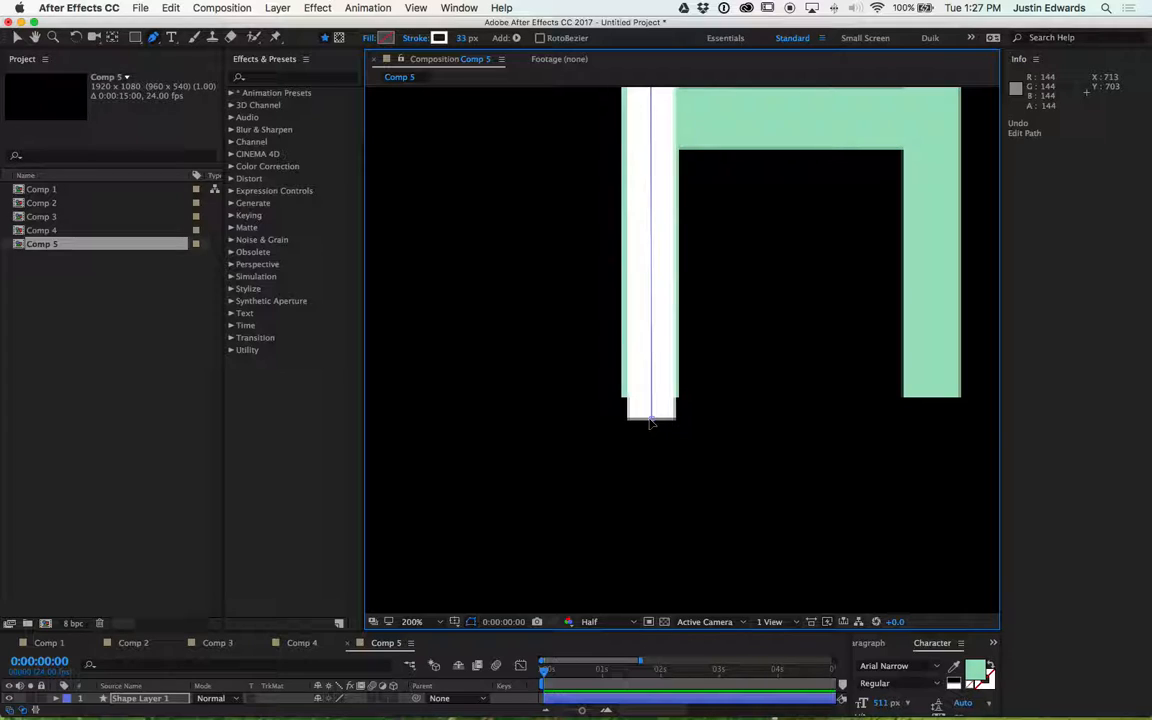
{"action": "left_click", "coordinate": [651, 421]}
{"action": "key", "text": "comma"}
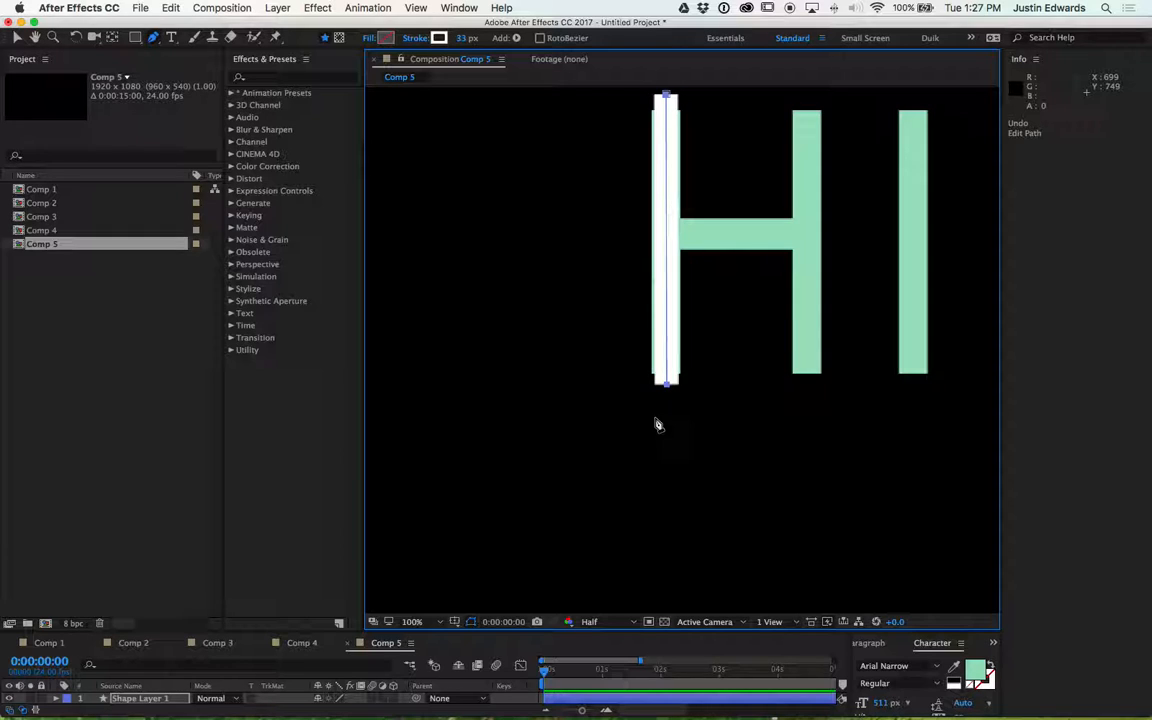
{"action": "mouse_move", "coordinate": [738, 290]}
{"action": "left_mouse_down"}
{"action": "mouse_move", "coordinate": [669, 386]}
{"action": "mouse_move", "coordinate": [612, 437]}
{"action": "mouse_move", "coordinate": [622, 383]}
{"action": "left_mouse_up"}
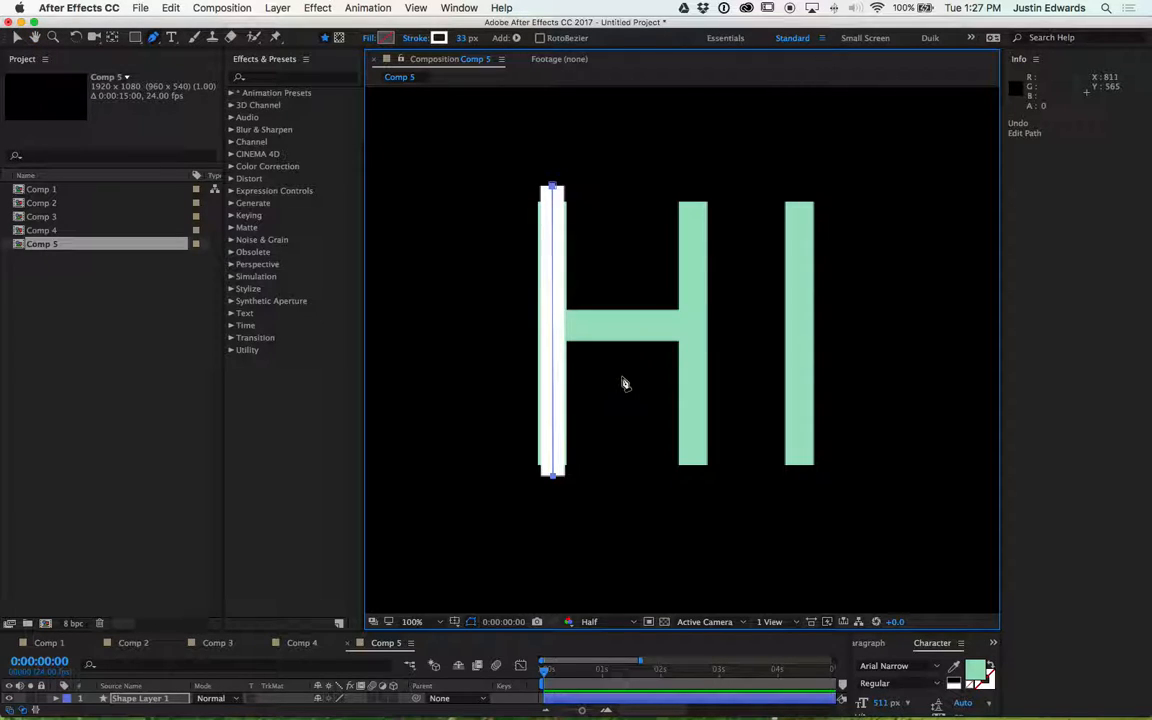
- Undo the recent path edits until the line is removed
{"action": "left_click", "coordinate": [621, 243]}
{"action": "key", "text": "ctrl+z"}
{"action": "key", "text": "ctrl+z"}
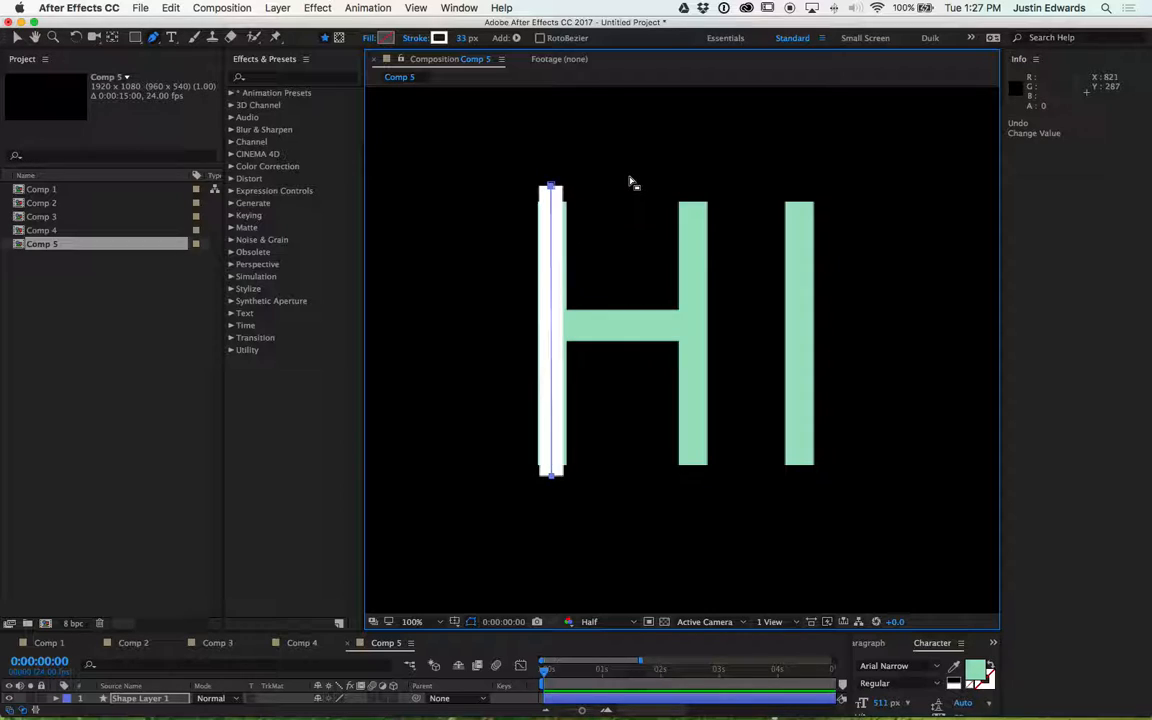
{"action": "key", "text": "ctrl+z"}
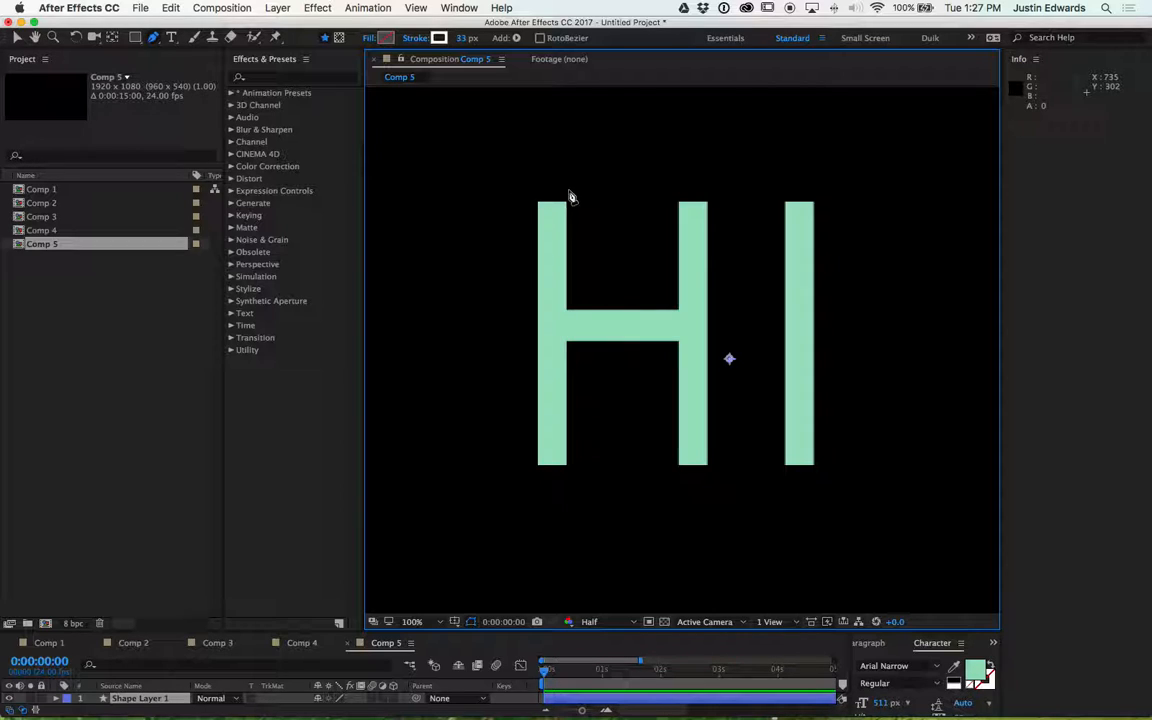
- Redraw a vertical line path with the Pen tool from the top to the bottom of the H's left stem
{"action": "left_click", "coordinate": [551, 182]}
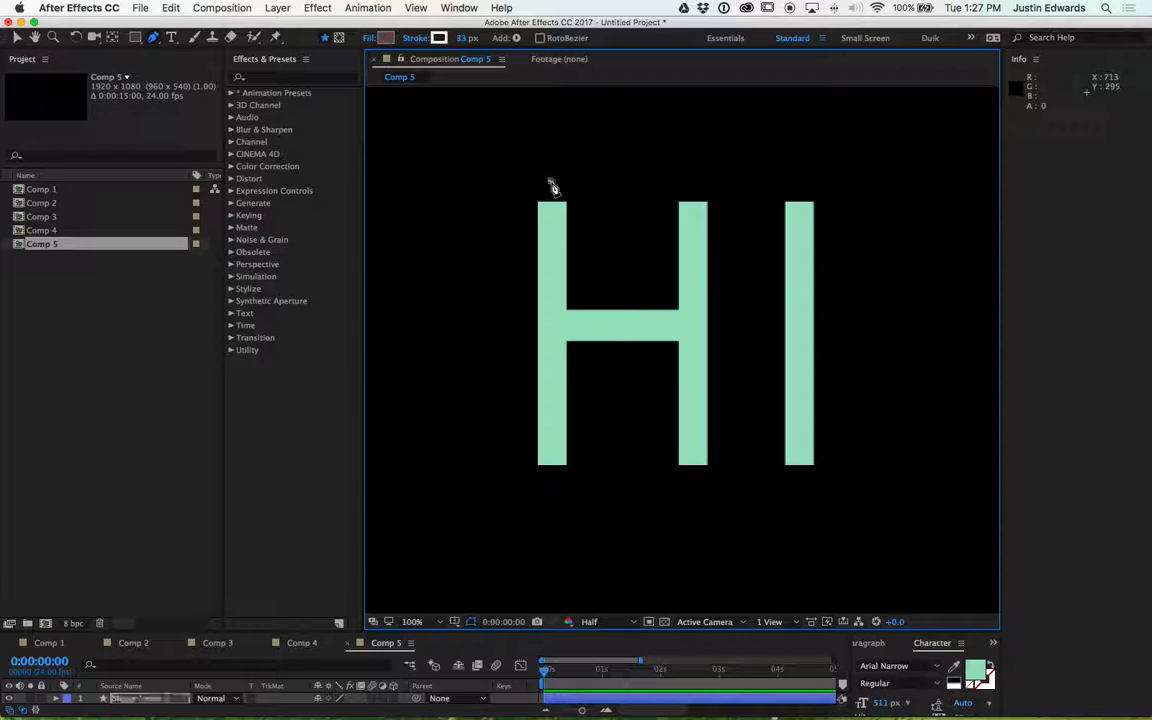
{"action": "left_click", "coordinate": [551, 480]}
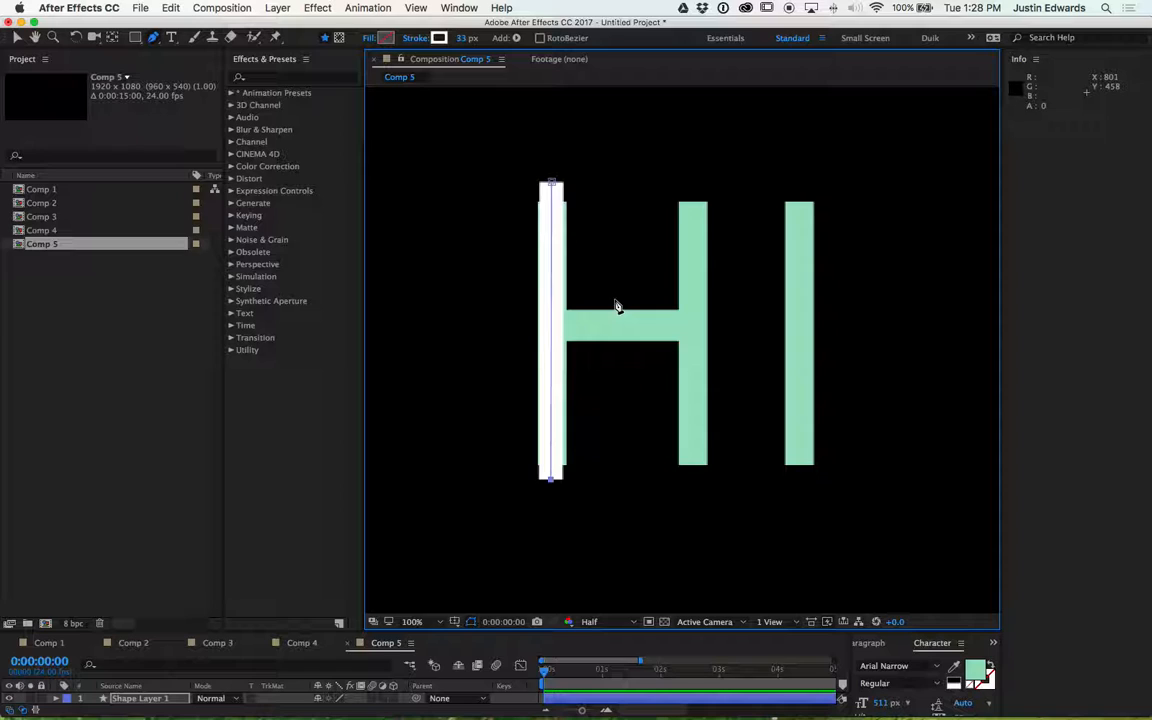
{"action": "scroll", "coordinate": [616, 306], "scroll_direction": "up", "scroll_amount": 2}
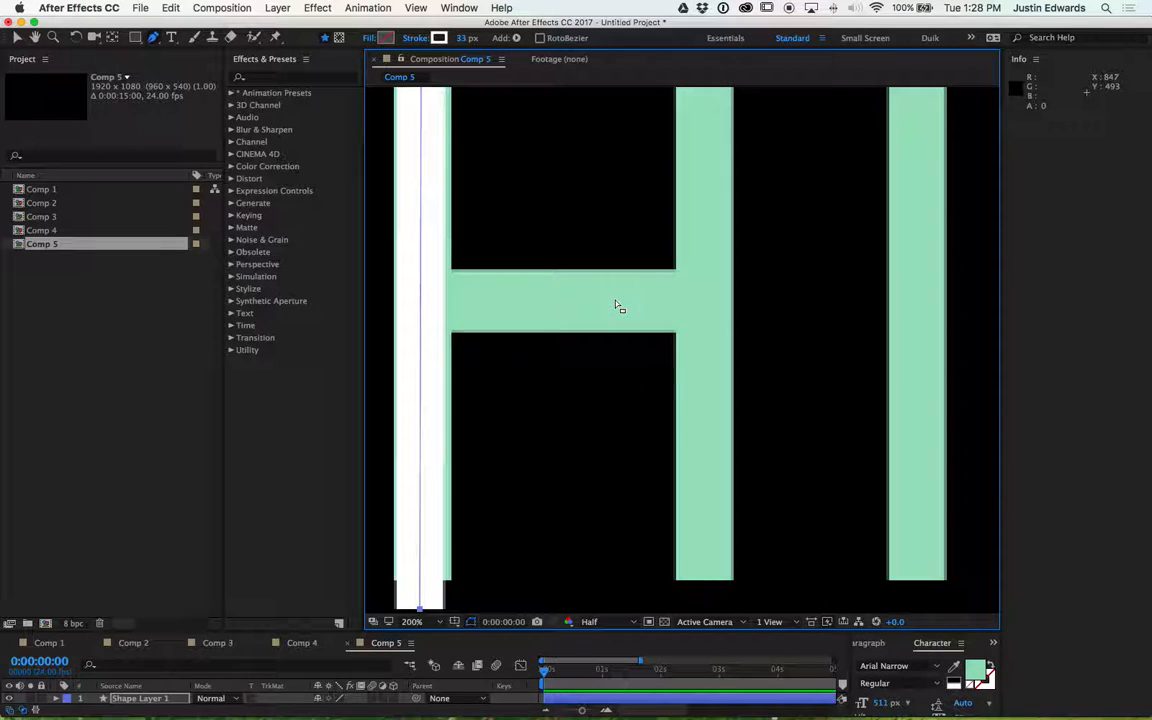
{"action": "key", "text": "space"}
{"action": "left_click_drag", "start_coordinate": [524, 197], "coordinate": [666, 388]}
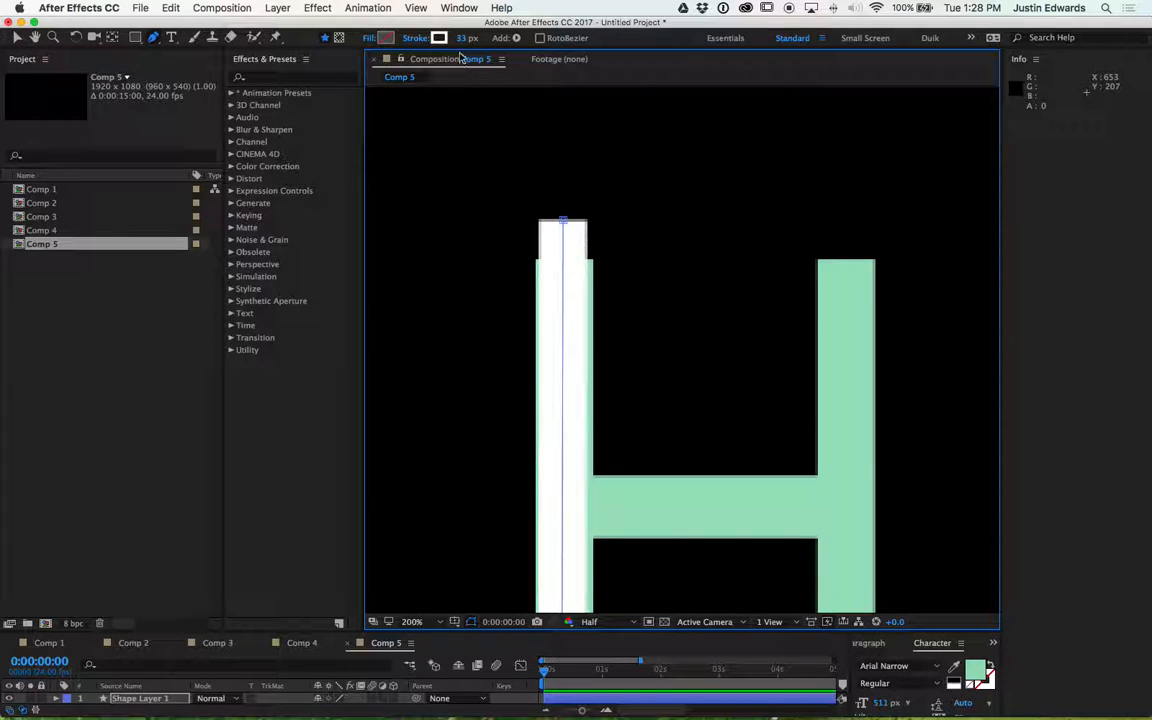
- Set the line's stroke width to 49 px so it covers the H's left stem
{"action": "left_click_drag", "start_coordinate": [461, 38], "coordinate": [476, 38]}
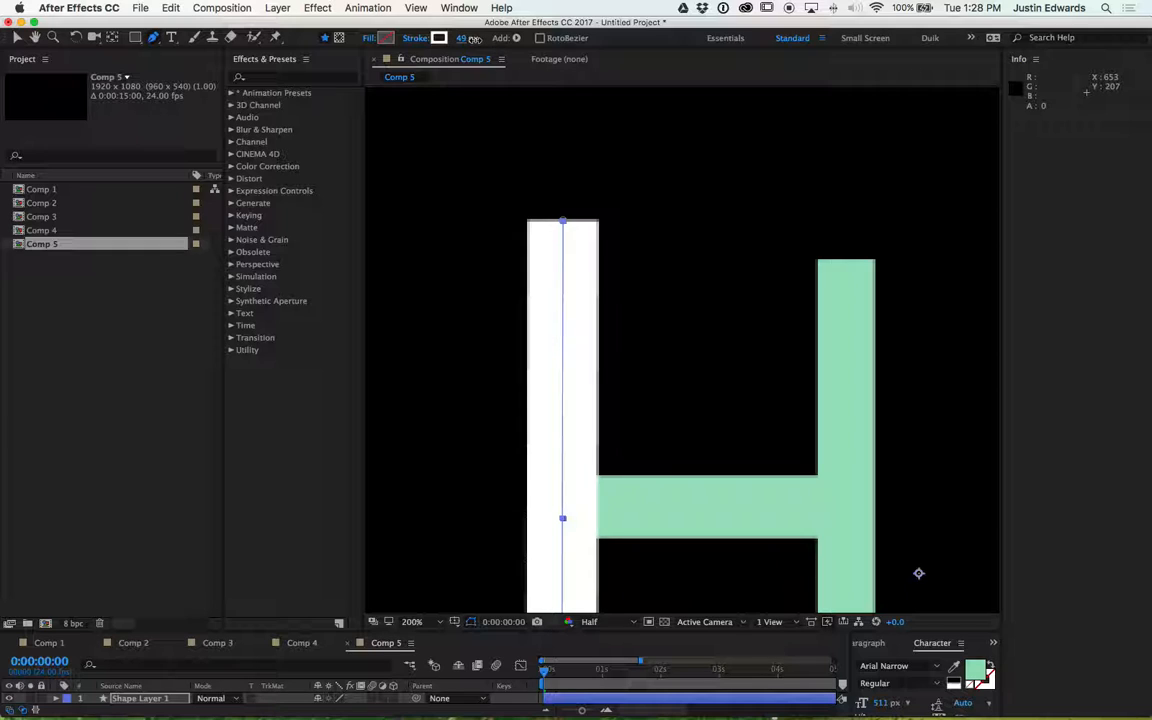
{"action": "left_click_drag", "start_coordinate": [677, 401], "coordinate": [692, 261]}
{"action": "key", "text": "super+z"}
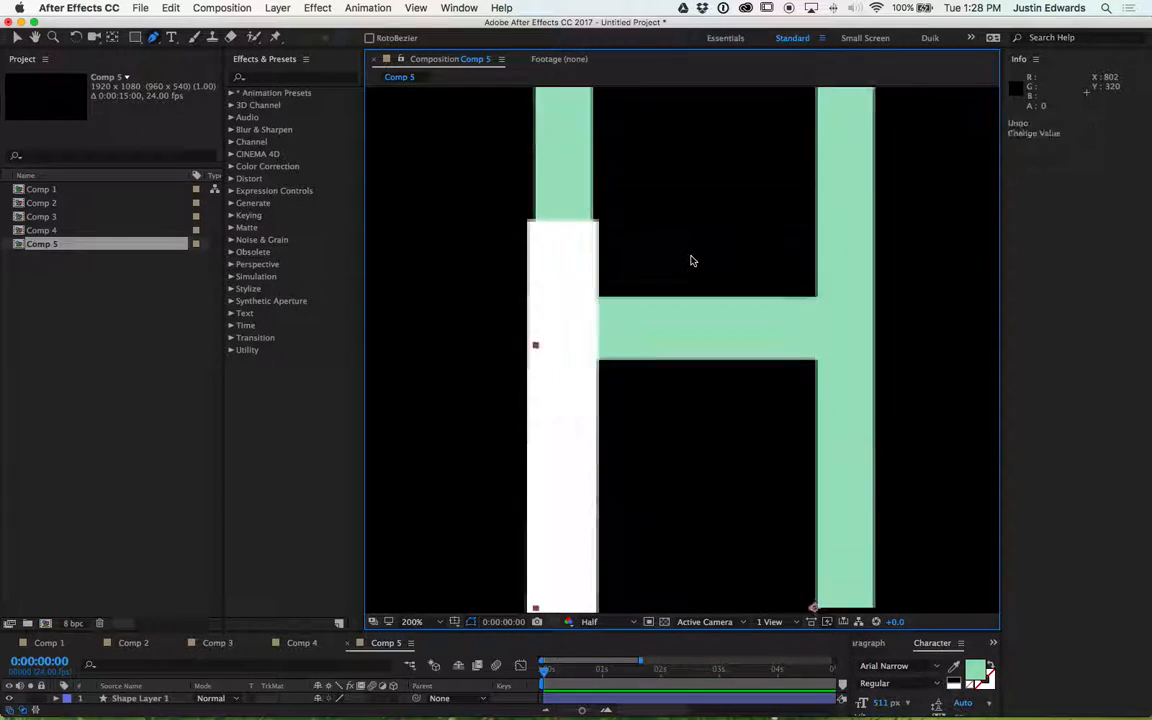
{"action": "key", "text": "super+z"}
- Select the shape layer and draw a horizontal path with the Pen tool across the H's crossbar
{"action": "key", "text": "comma"}
{"action": "key", "text": "space"}
{"action": "left_click_drag", "start_coordinate": [571, 412], "coordinate": [527, 314]}
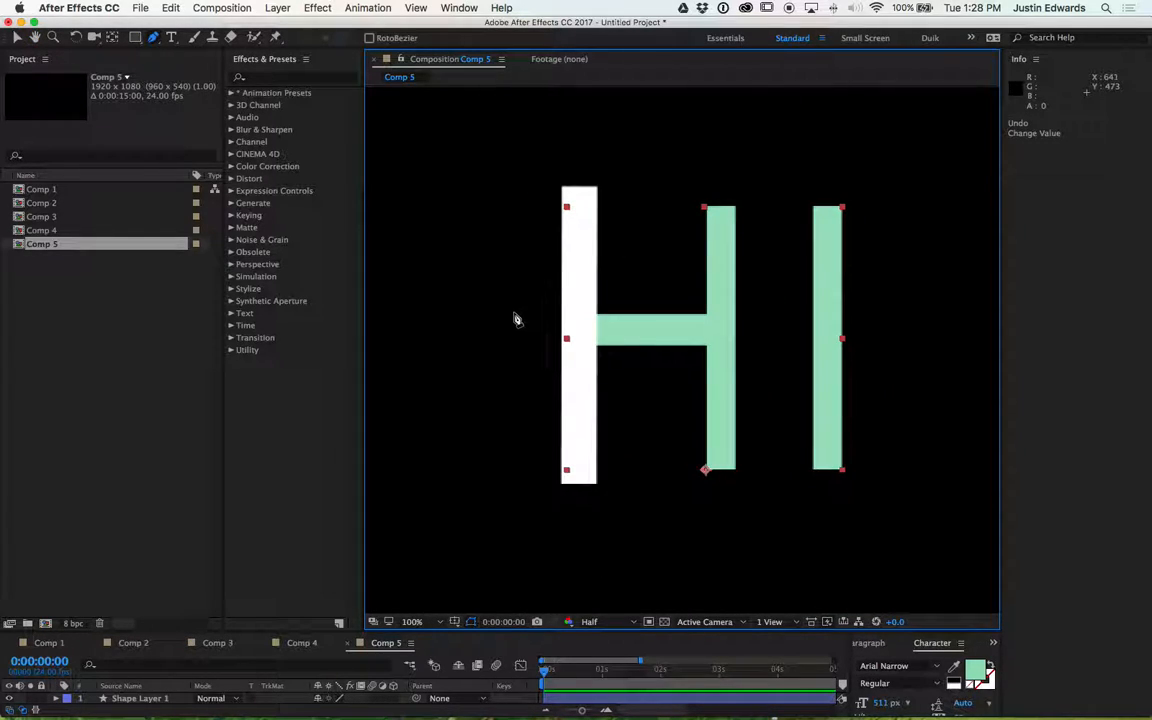
{"action": "key", "text": "v"}
{"action": "left_click", "coordinate": [589, 312]}
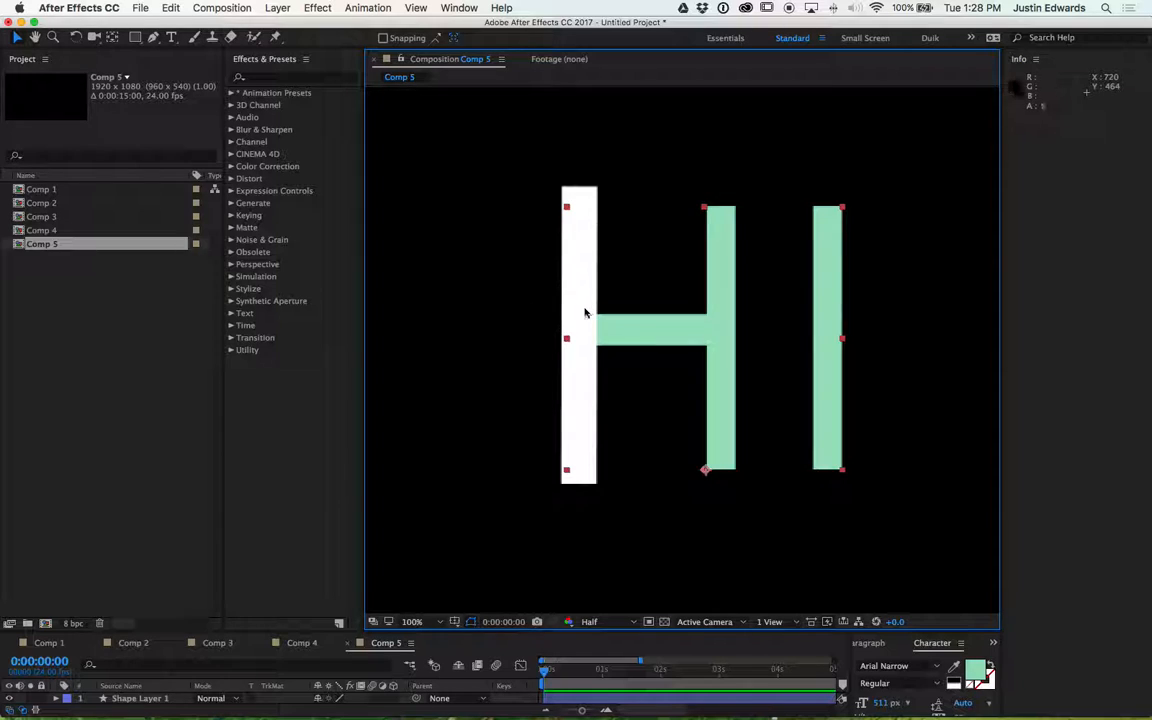
{"action": "mouse_move", "coordinate": [645, 324]}
{"action": "left_mouse_down"}
{"action": "mouse_move", "coordinate": [753, 314]}
{"action": "mouse_move", "coordinate": [657, 335]}
{"action": "left_mouse_up"}
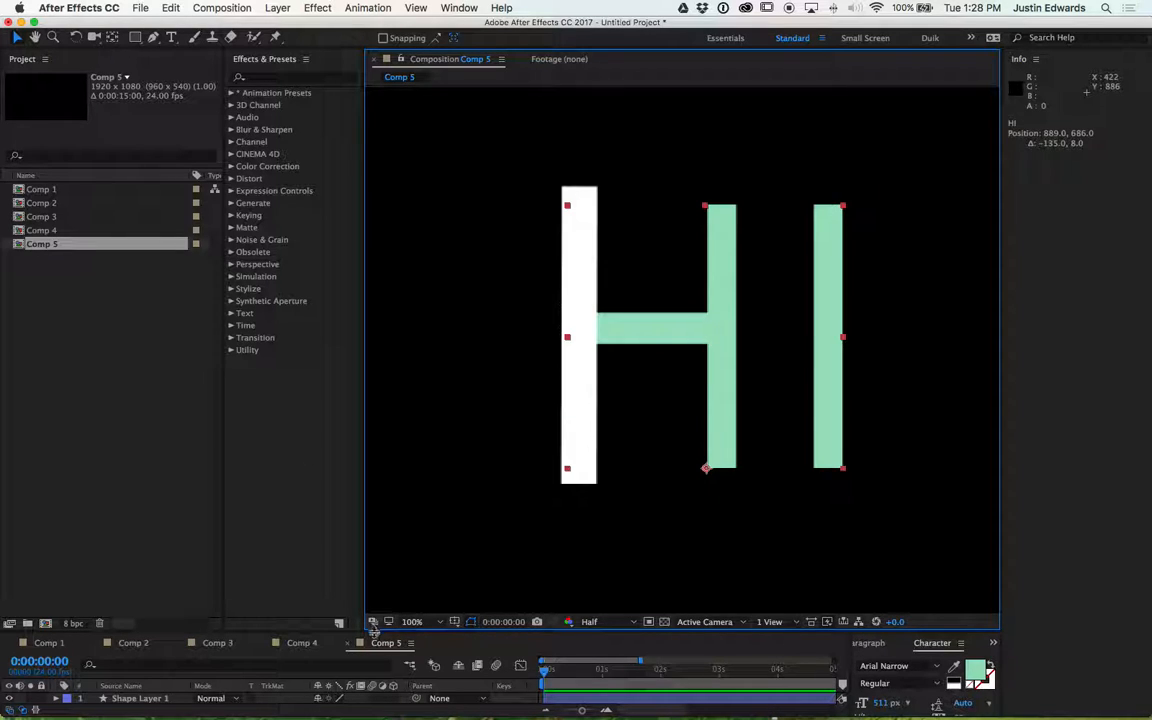
{"action": "left_click_drag", "start_coordinate": [375, 635], "coordinate": [385, 492]}
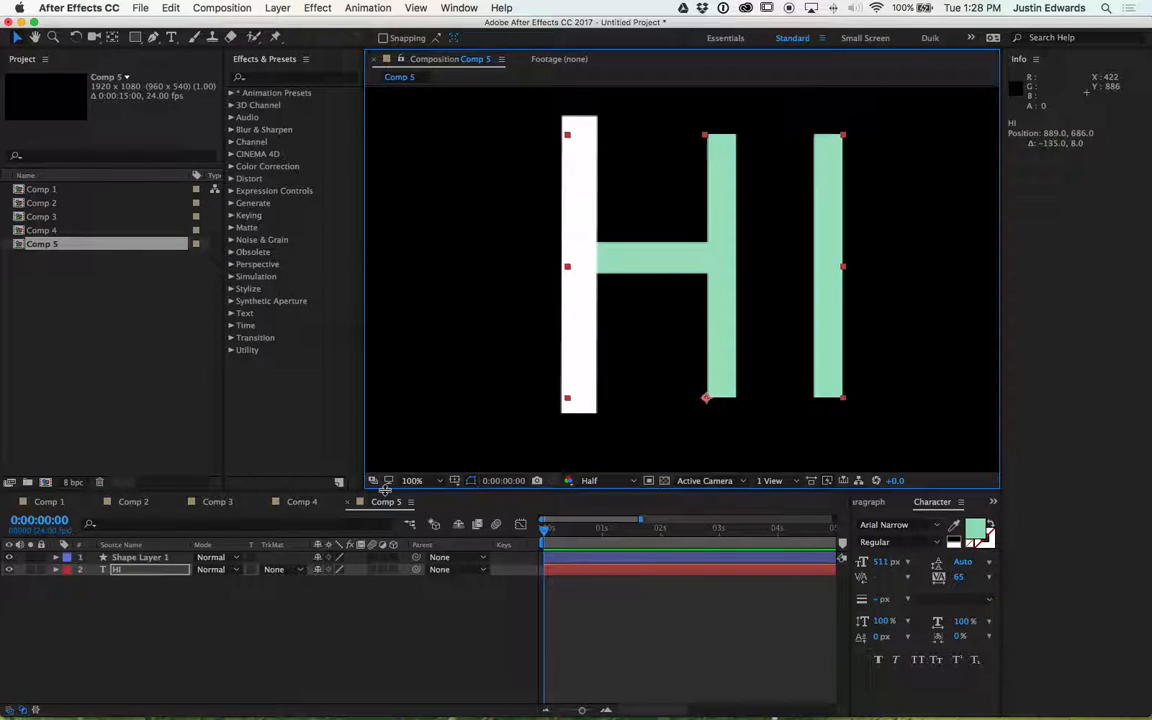
{"action": "left_click", "coordinate": [146, 559]}
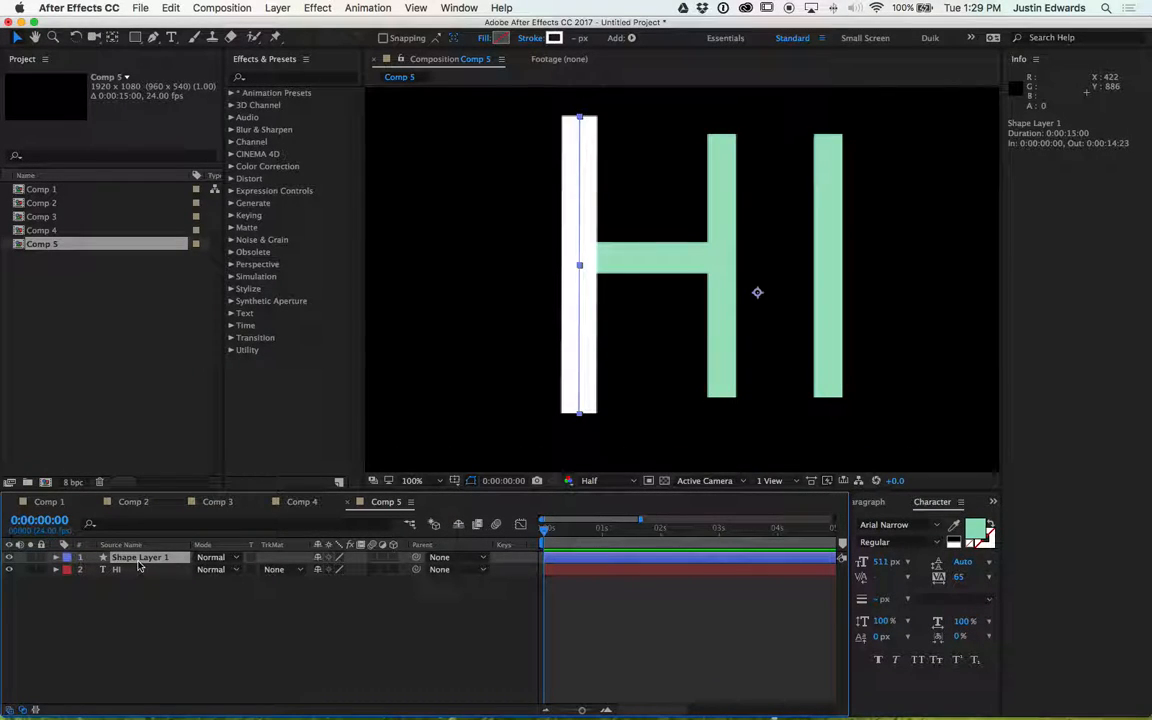
{"action": "left_click", "coordinate": [153, 37]}
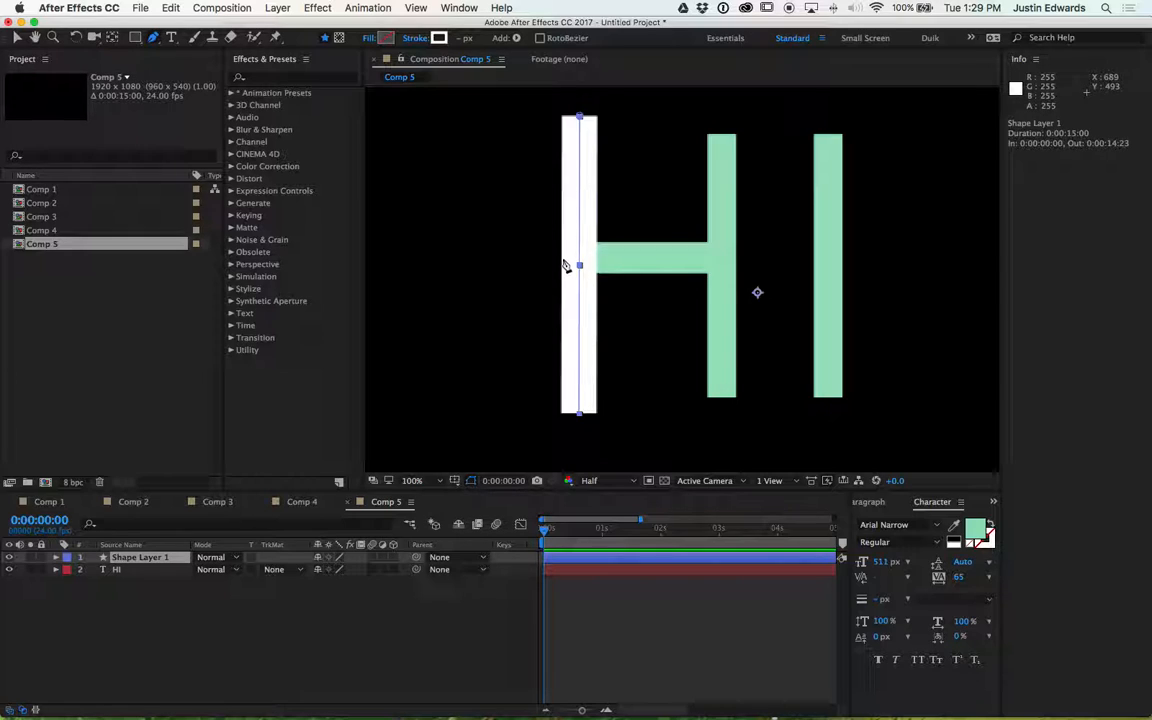
{"action": "left_click", "coordinate": [564, 260]}
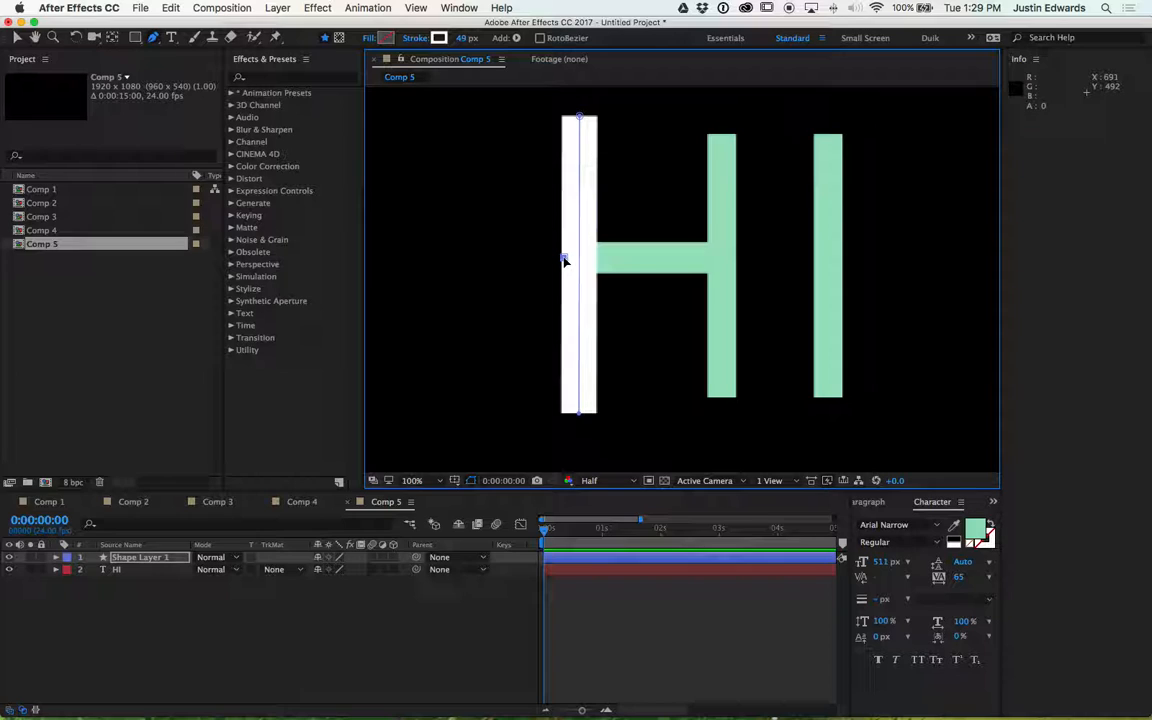
{"action": "left_click", "coordinate": [734, 259]}
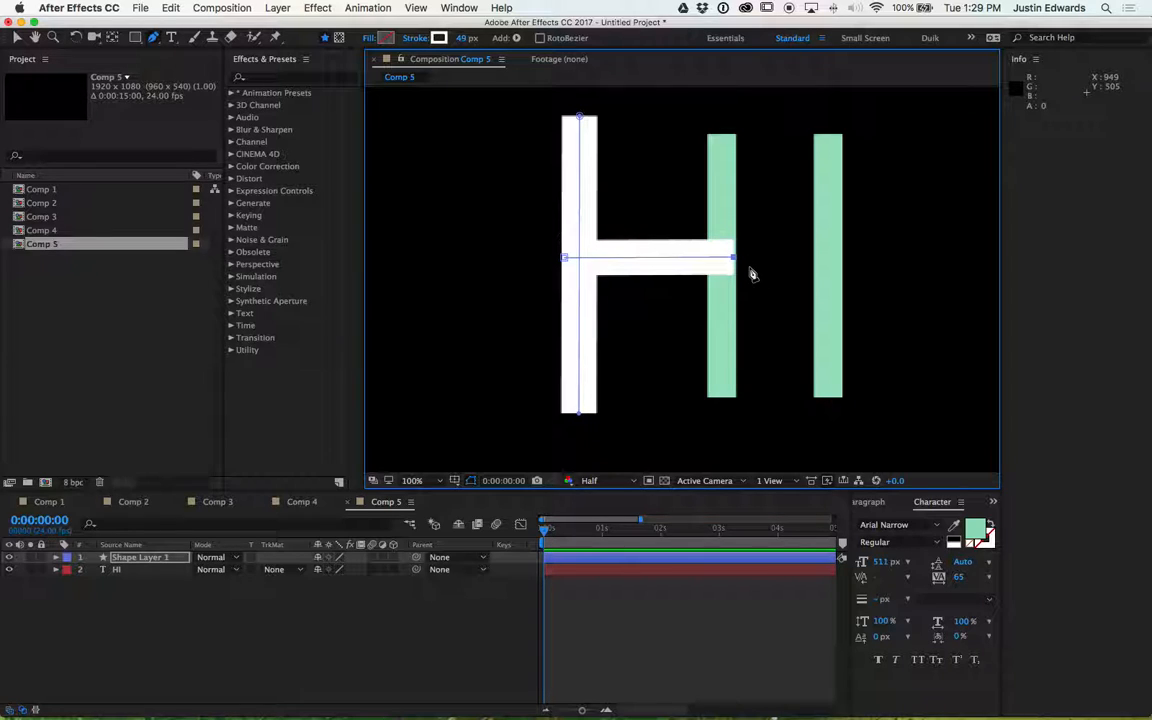
- Extend the crossbar path's right endpoint to the outer edge of the H's right stem
{"action": "key", "text": "period"}
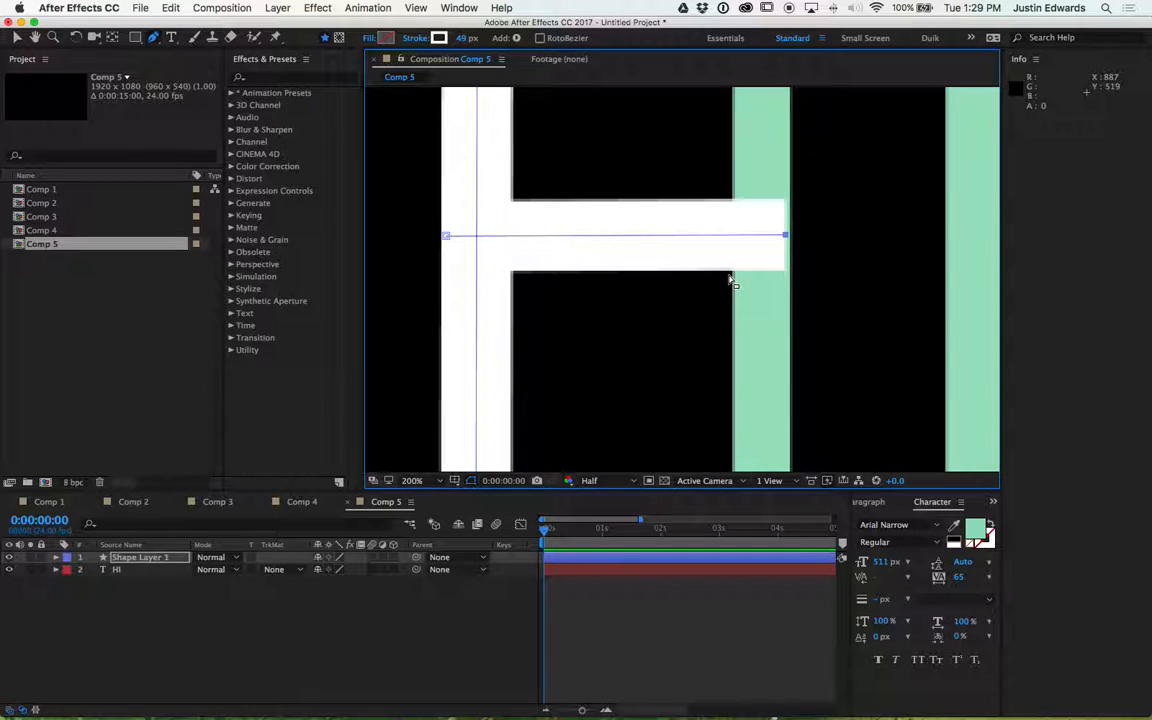
{"action": "key", "text": "period"}
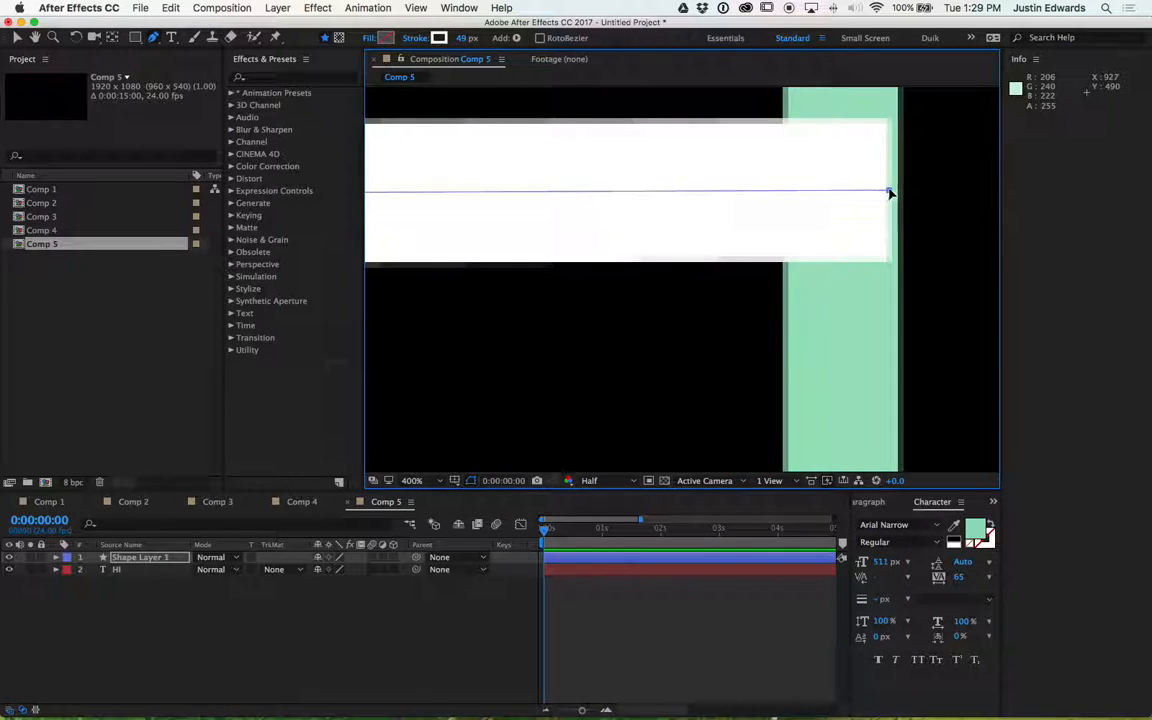
{"action": "mouse_move", "coordinate": [890, 192]}
{"action": "left_mouse_down"}
{"action": "mouse_move", "coordinate": [874, 193]}
{"action": "mouse_move", "coordinate": [907, 192]}
{"action": "left_mouse_up"}
{"action": "left_click_drag", "start_coordinate": [561, 247], "coordinate": [843, 239]}
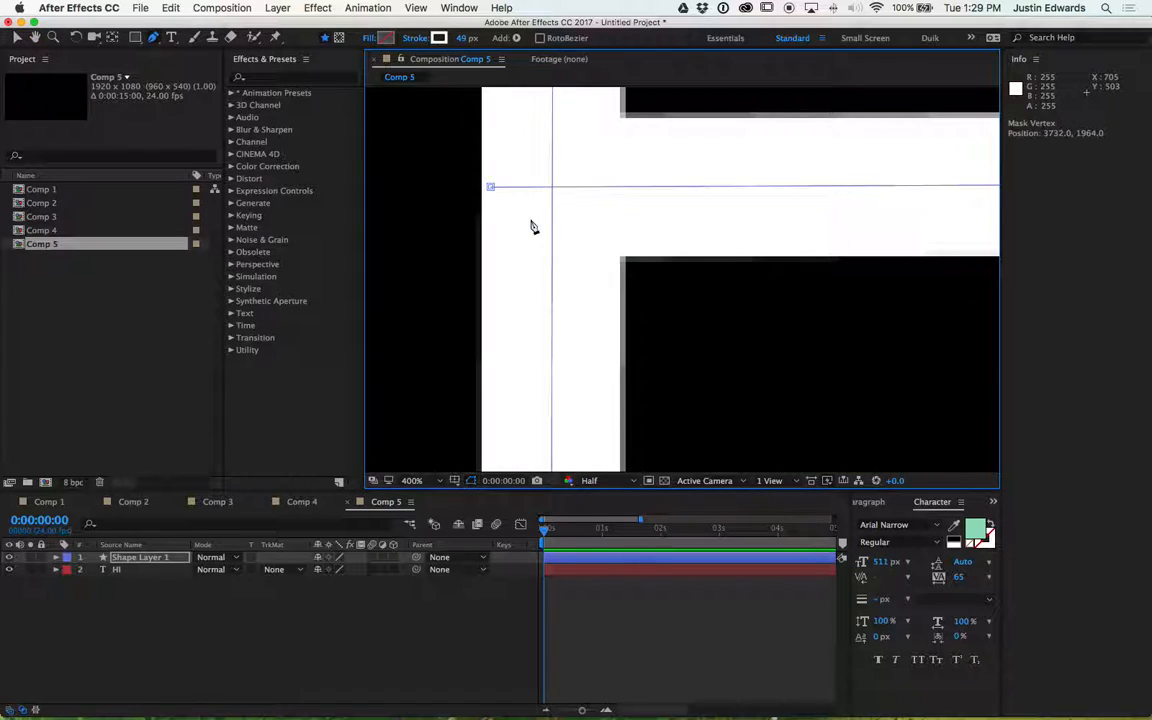
- Align the crossbar path's left endpoint with the outer edge of the H's left stem
{"action": "left_click", "coordinate": [489, 188]}
{"action": "key", "text": "super+z"}
{"action": "left_click", "coordinate": [491, 191]}
{"action": "key", "text": "super+z"}
{"action": "left_click_drag", "start_coordinate": [491, 190], "coordinate": [481, 190]}
{"action": "mouse_move", "coordinate": [473, 190]}
{"action": "left_mouse_down"}
{"action": "mouse_move", "coordinate": [434, 190]}
{"action": "mouse_move", "coordinate": [478, 190]}
{"action": "left_mouse_up"}
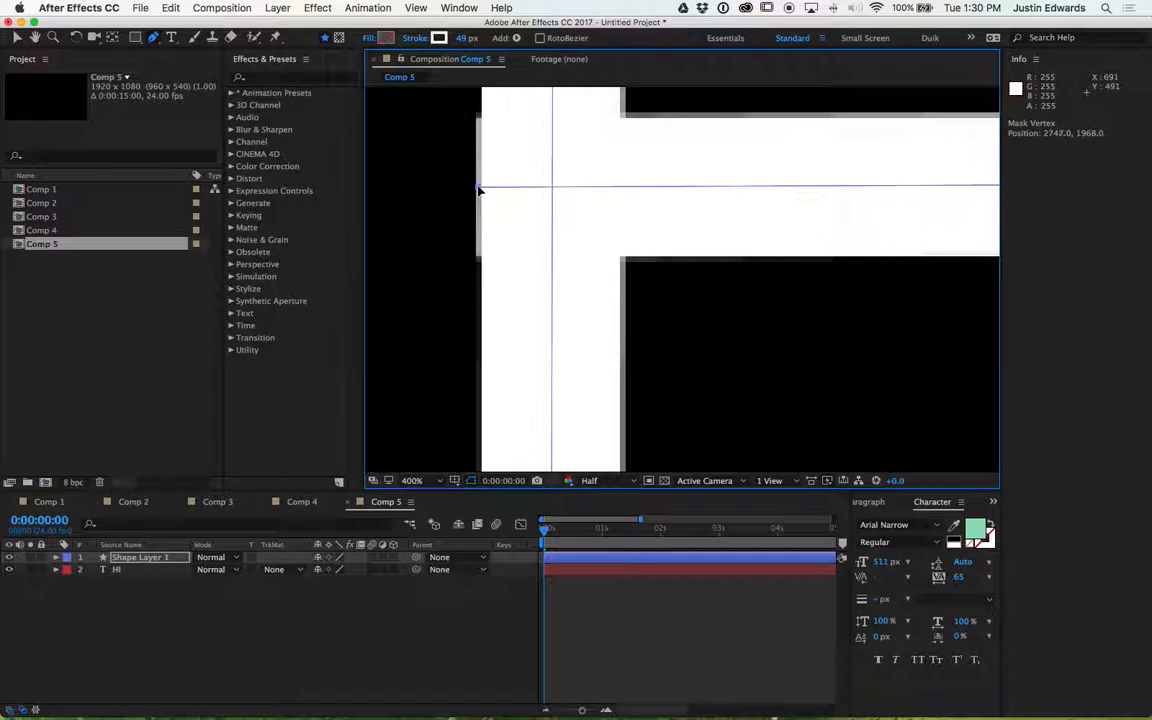
{"action": "key", "text": "comma"}
{"action": "key", "text": "comma"}
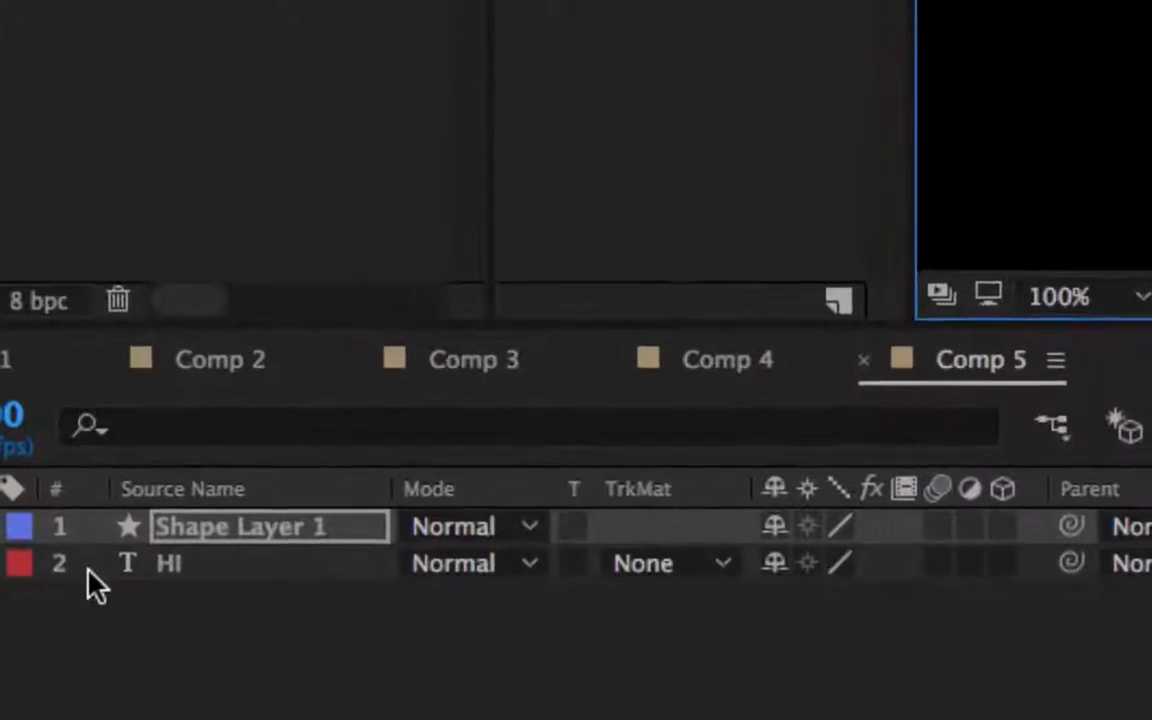
- Expand the shape layer's contents and delete the unused Shape 1 group, keeping Shape 2 and Shape 3 visible
{"action": "left_click", "coordinate": [0, 527]}
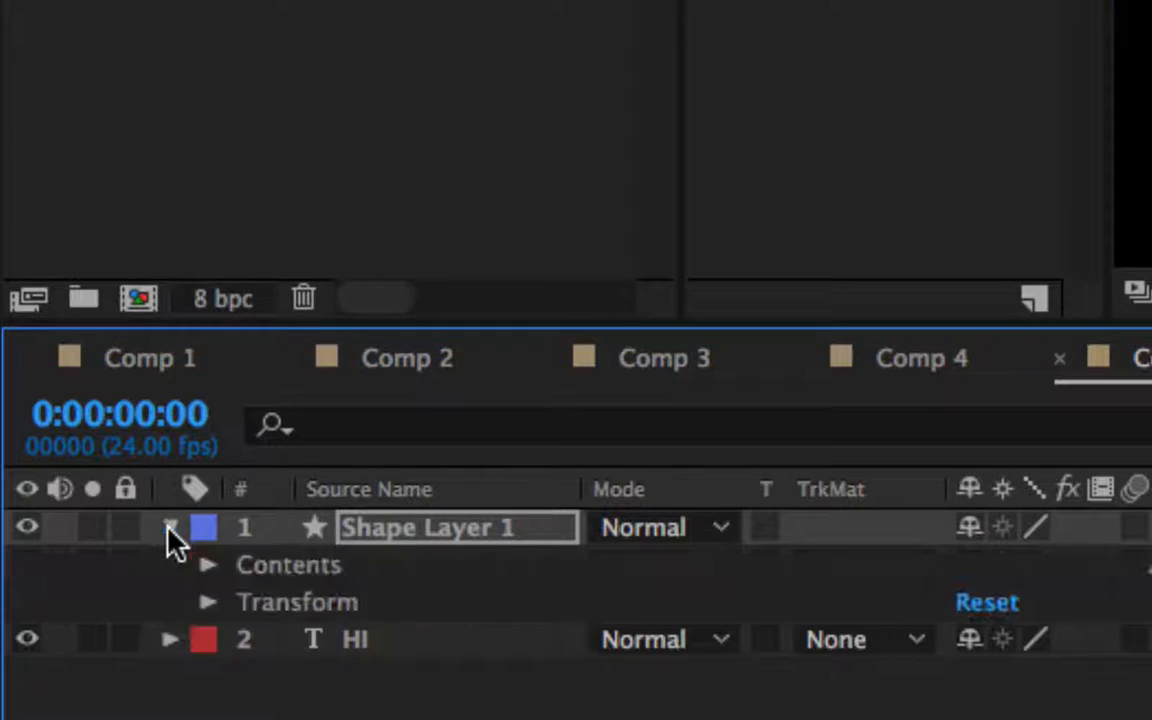
{"action": "left_click", "coordinate": [210, 566]}
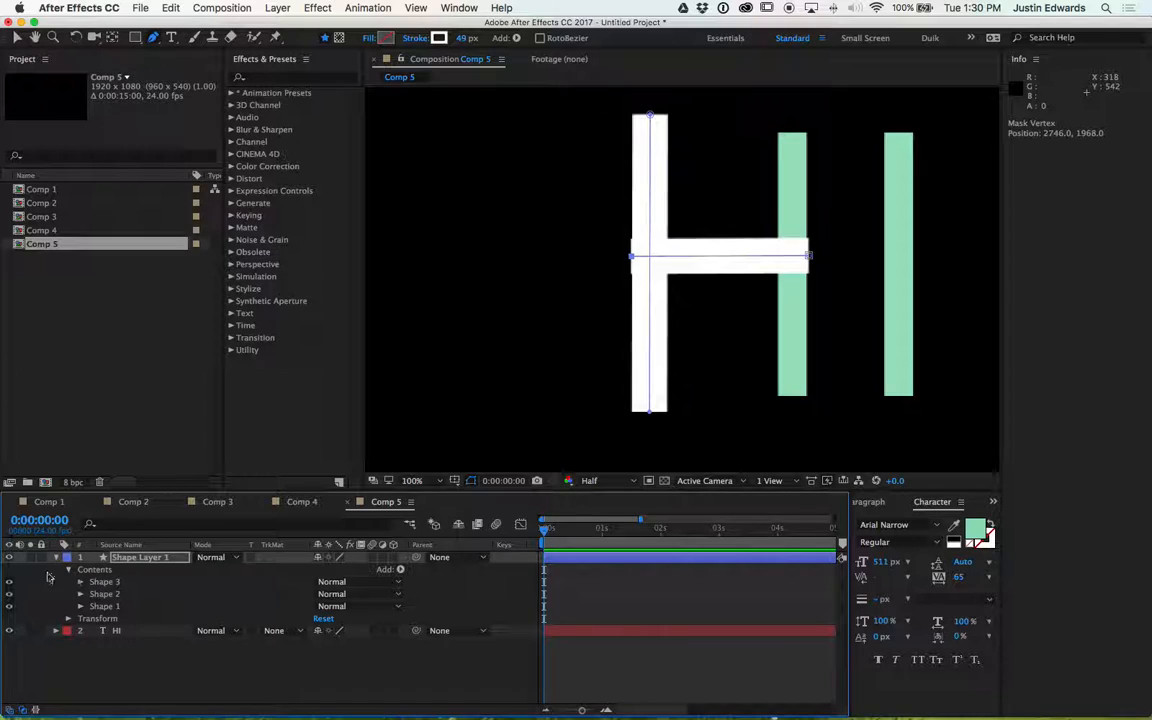
{"action": "left_click", "coordinate": [10, 583]}
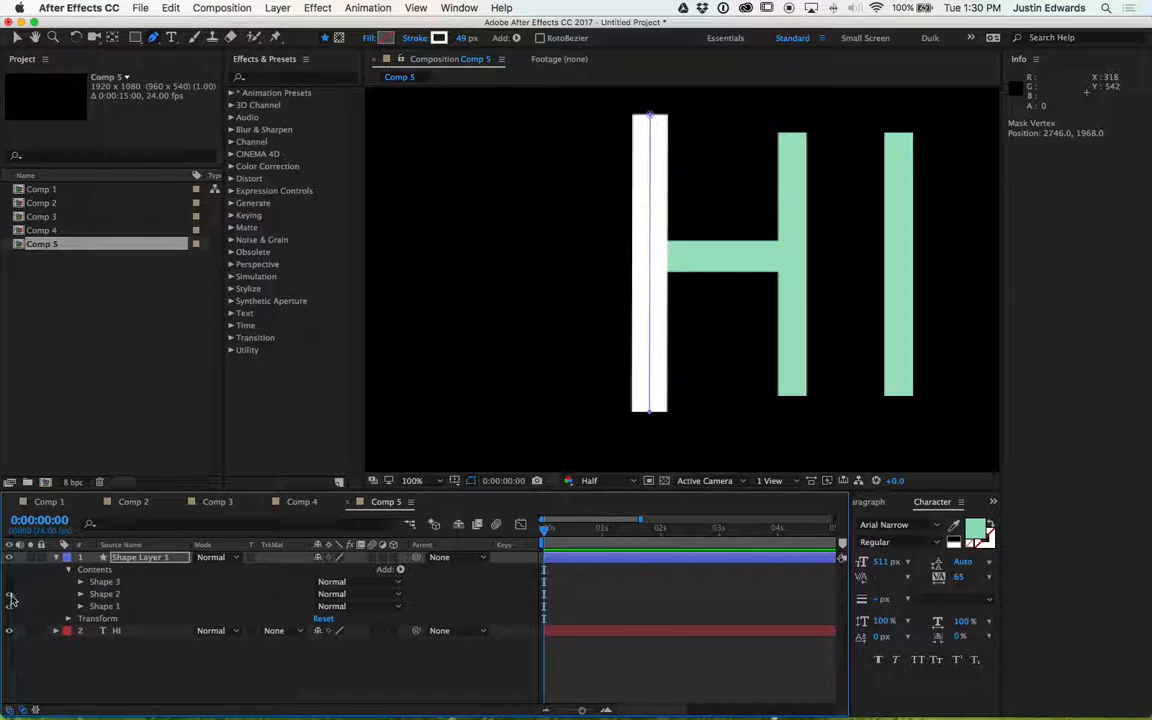
{"action": "left_click", "coordinate": [10, 595]}
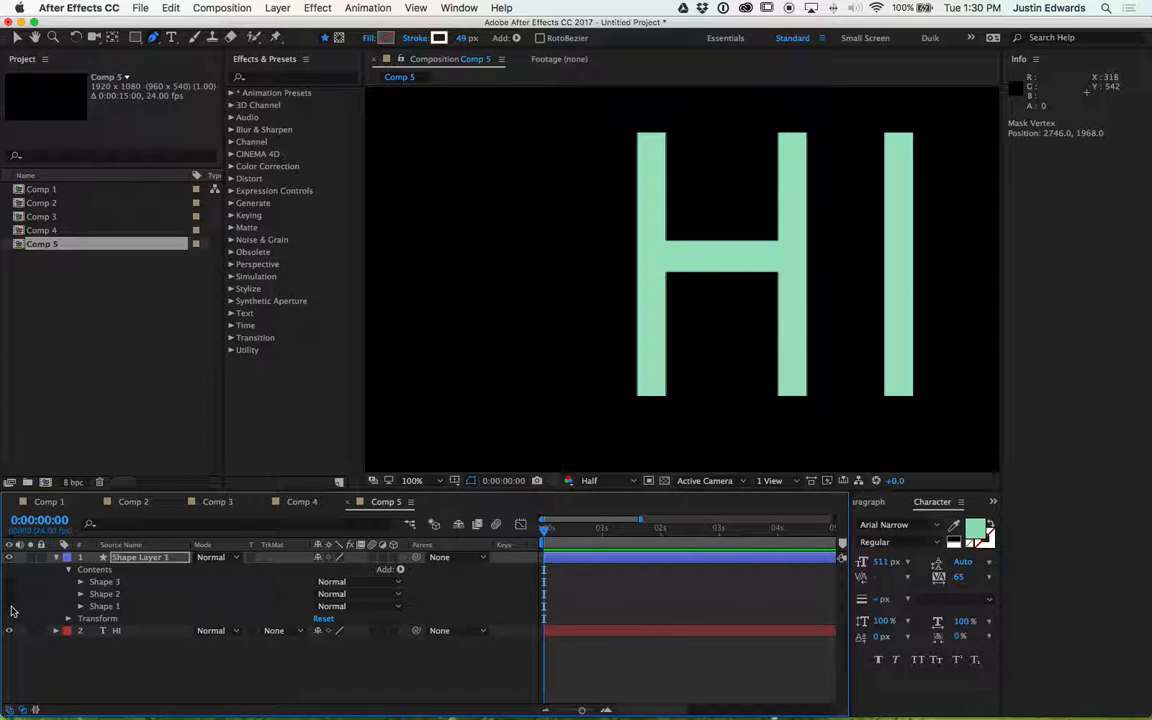
{"action": "key", "text": "Delete"}
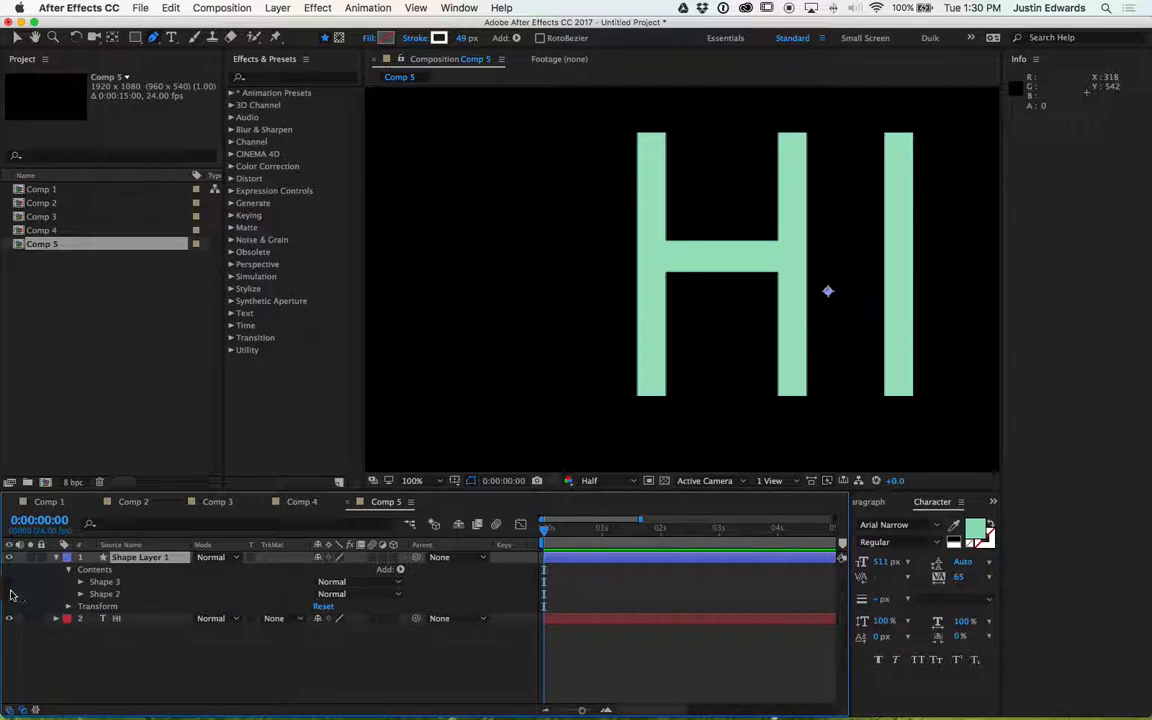
{"action": "left_click", "coordinate": [9, 594]}
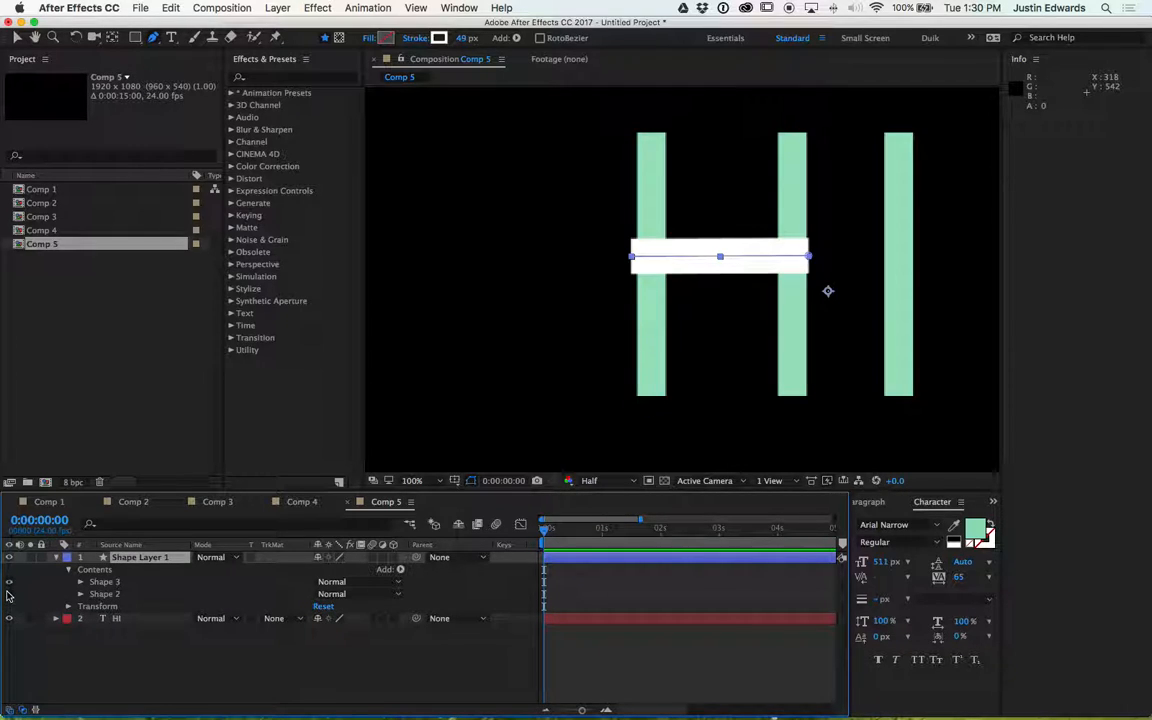
{"action": "left_click", "coordinate": [9, 594]}
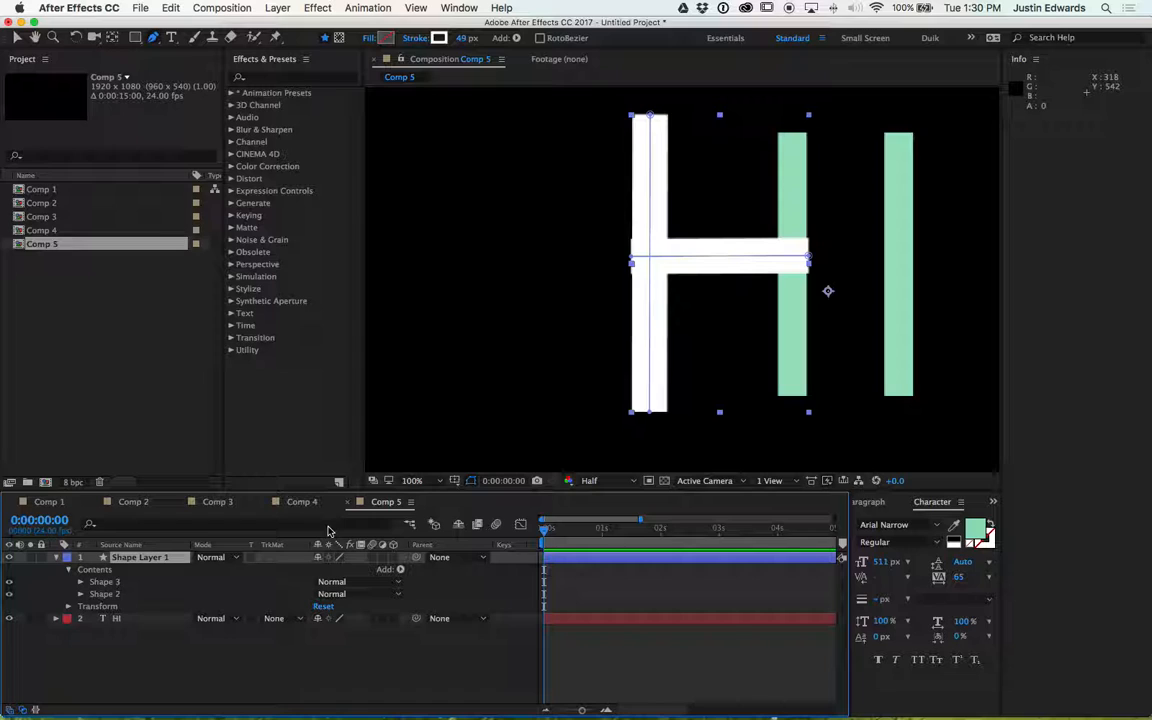
- Draw a vertical path with the Pen tool from the top to the bottom of the H's right stem
{"action": "key", "text": "h"}
{"action": "mouse_move", "coordinate": [856, 190]}
{"action": "left_mouse_down"}
{"action": "mouse_move", "coordinate": [803, 211]}
{"action": "mouse_move", "coordinate": [761, 216]}
{"action": "mouse_move", "coordinate": [740, 200]}
{"action": "mouse_move", "coordinate": [735, 211]}
{"action": "left_mouse_up"}
{"action": "key", "text": "g"}
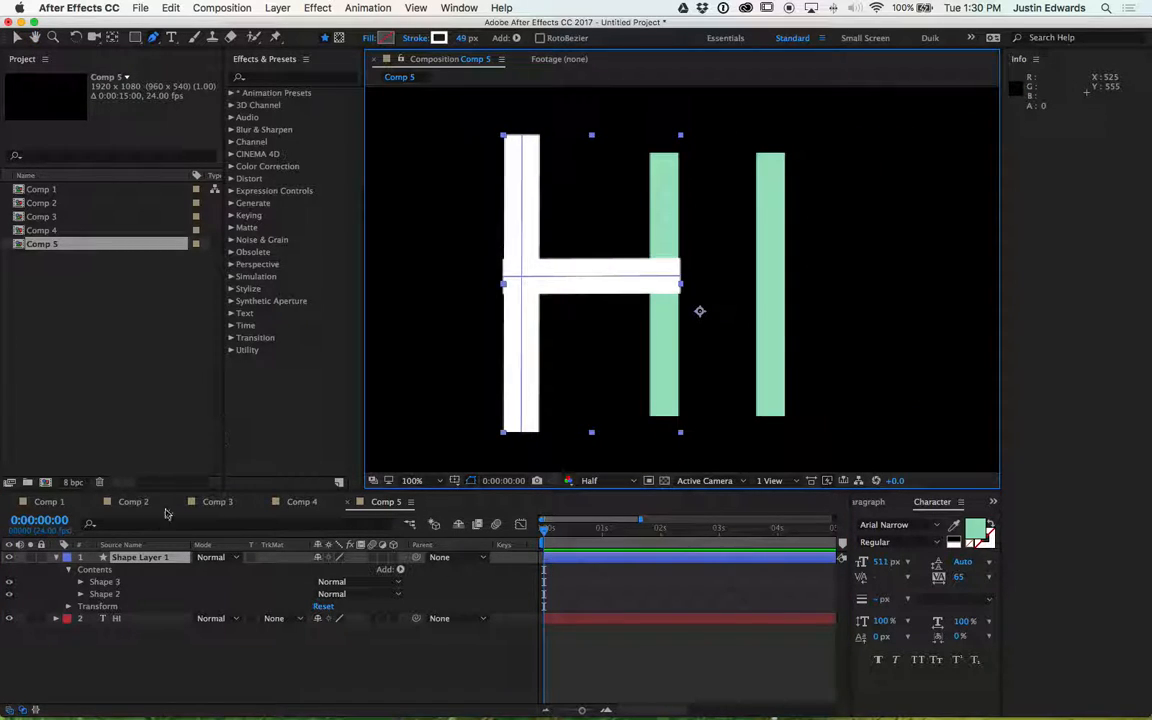
{"action": "left_click", "coordinate": [98, 583]}
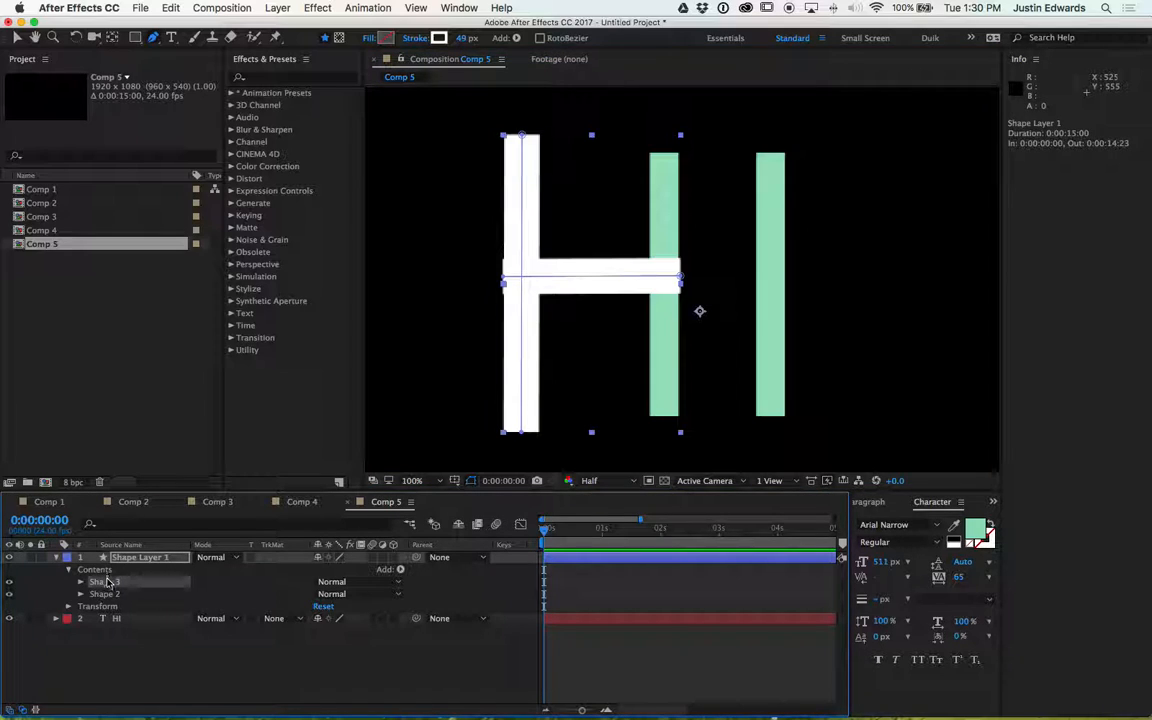
{"action": "left_click", "coordinate": [135, 560]}
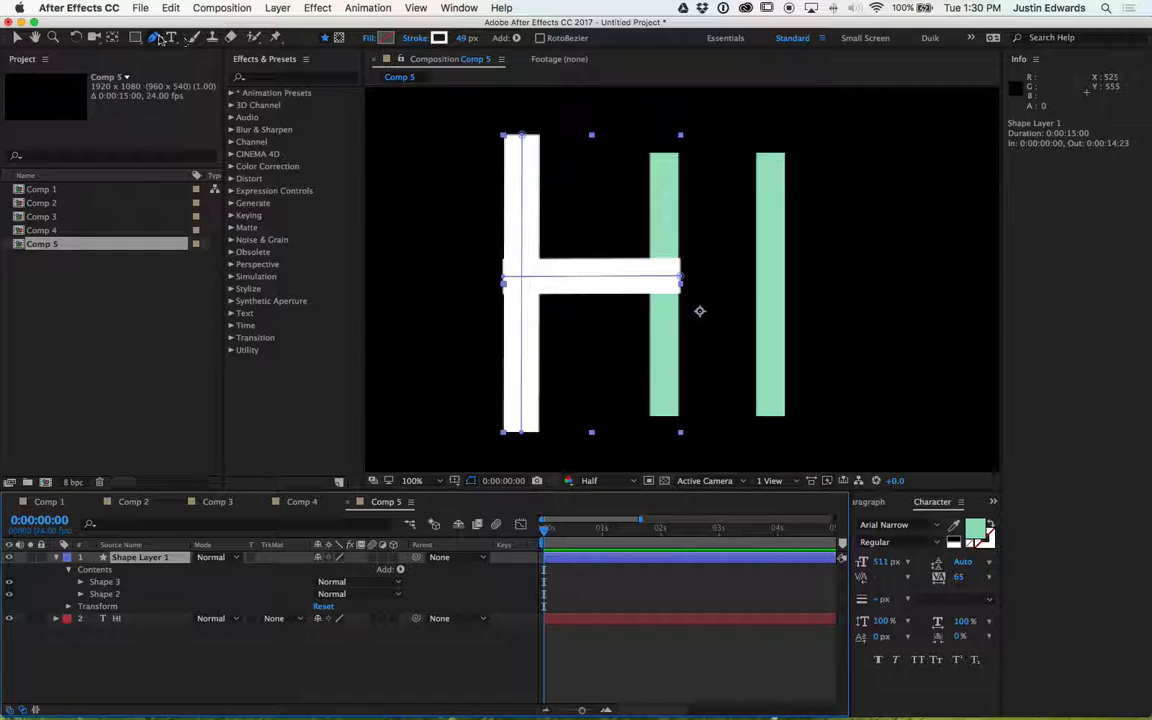
{"action": "left_click", "coordinate": [663, 147]}
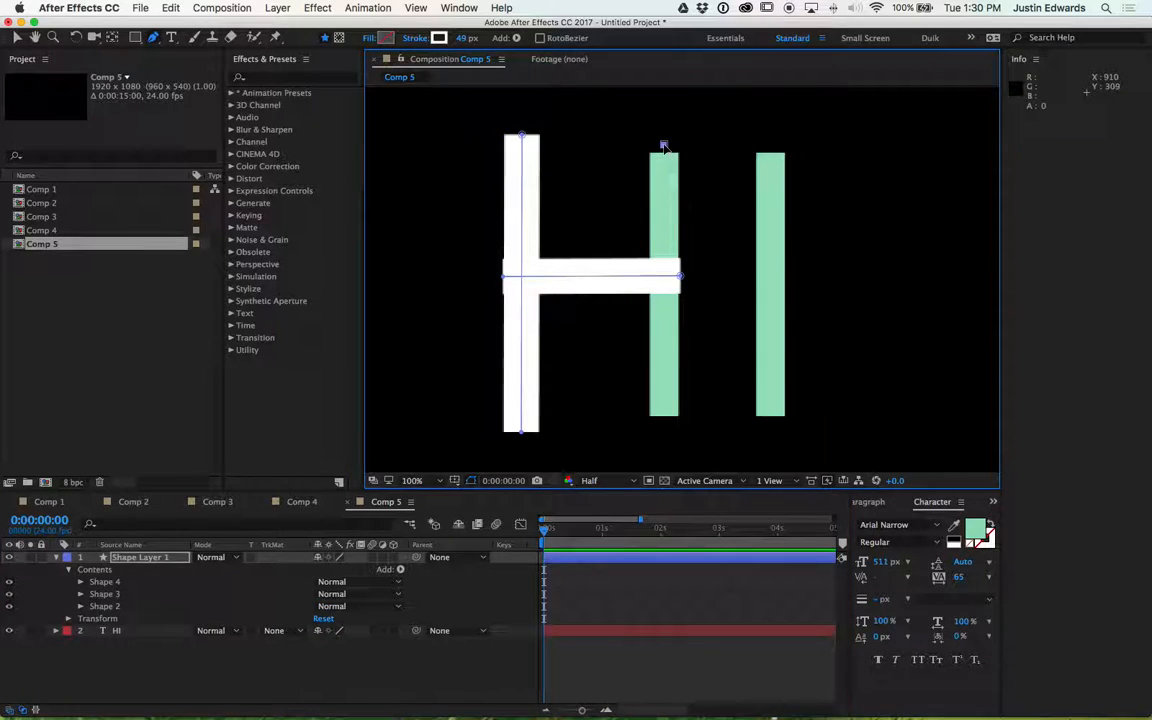
{"action": "left_click", "coordinate": [663, 427]}
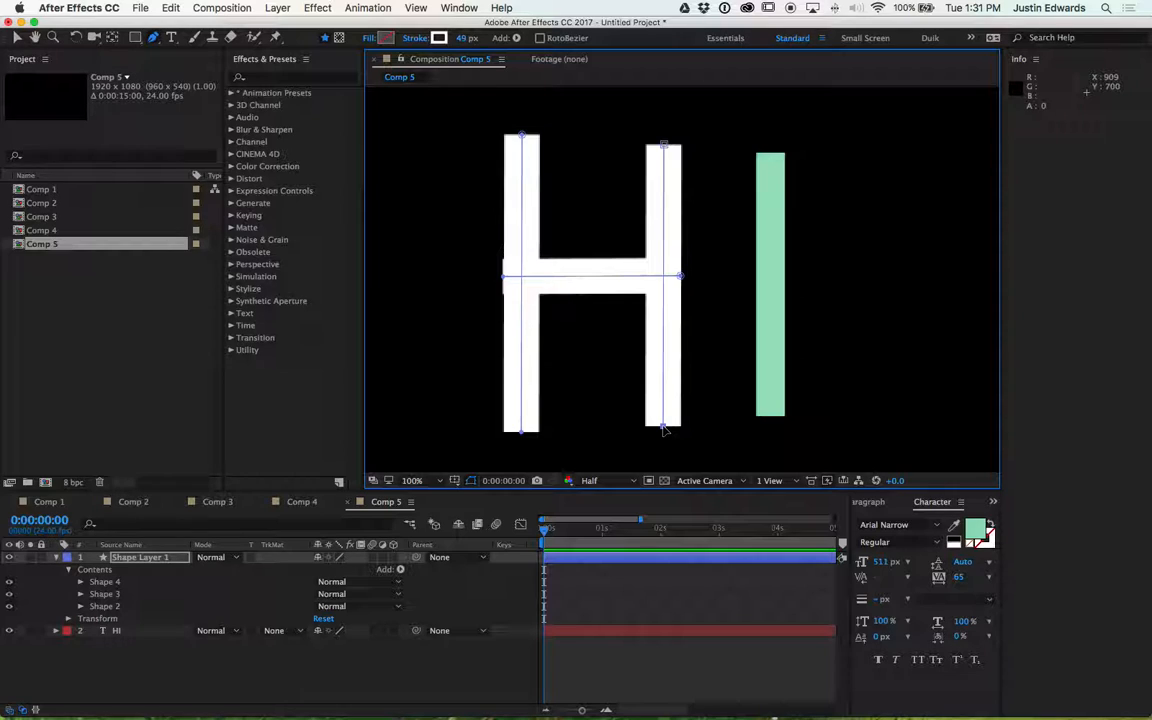
- Draw a vertical path with the Pen tool from the top to the bottom of the I
{"action": "left_click", "coordinate": [81, 581]}
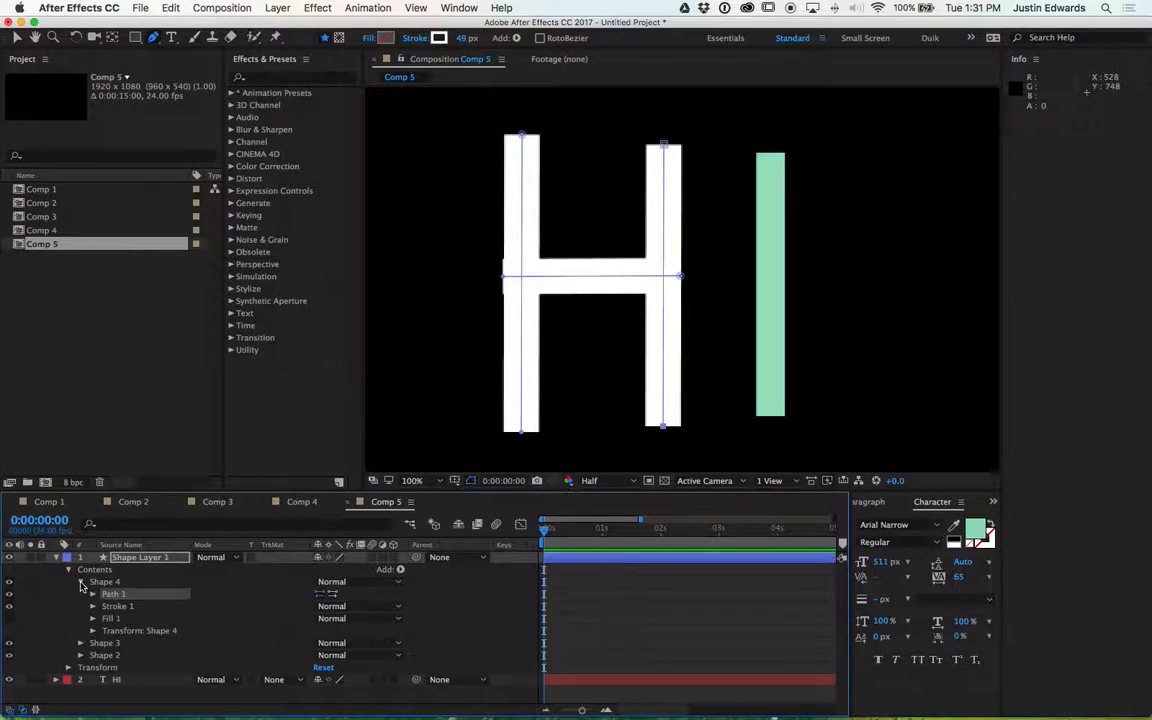
{"action": "left_click", "coordinate": [93, 606]}
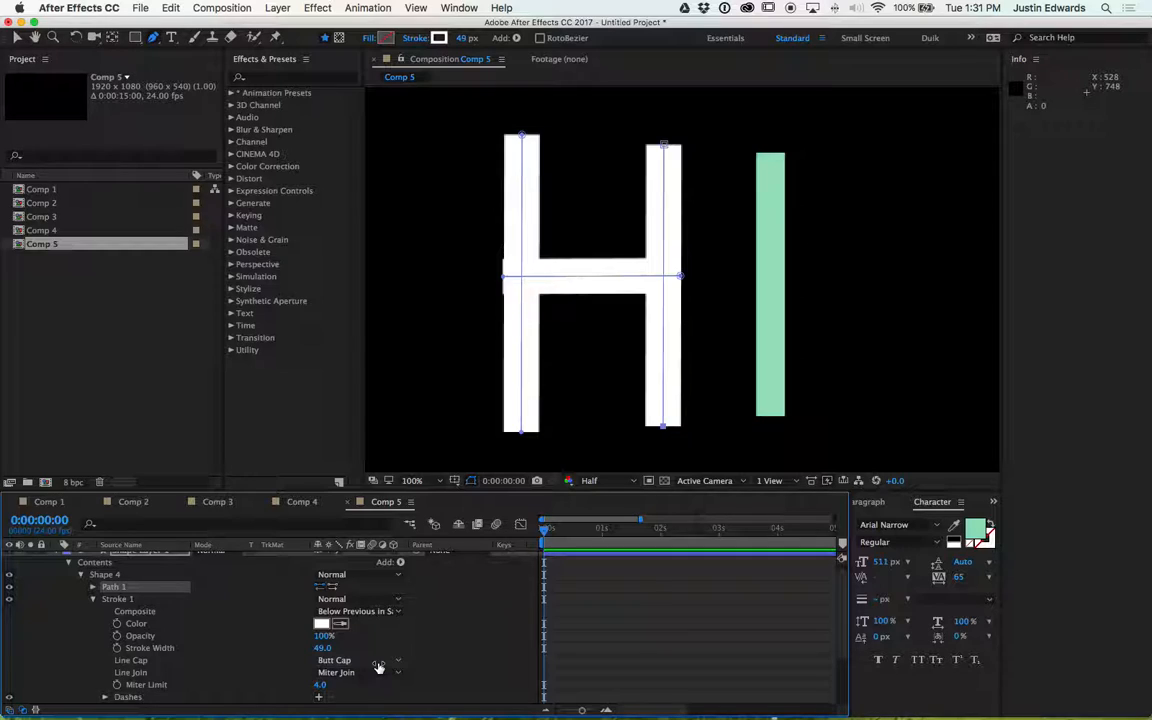
{"action": "scroll", "coordinate": [110, 583], "scroll_direction": "up", "scroll_amount": 1}
{"action": "left_click", "coordinate": [125, 556]}
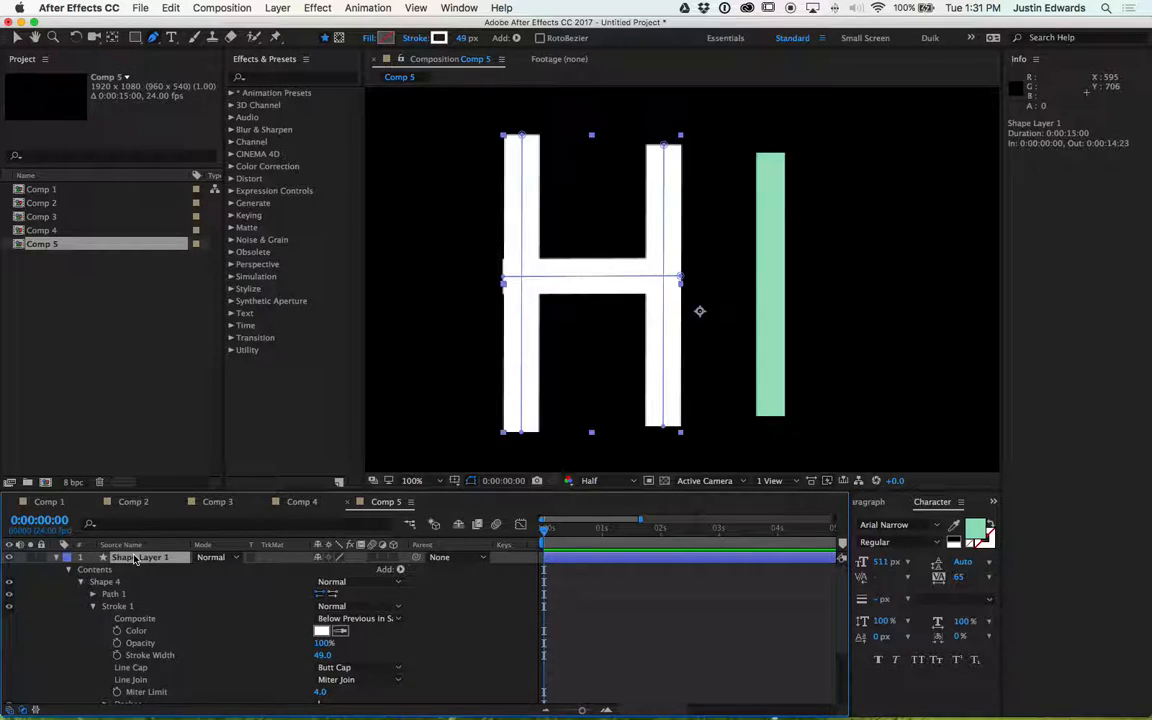
{"action": "left_click", "coordinate": [770, 145]}
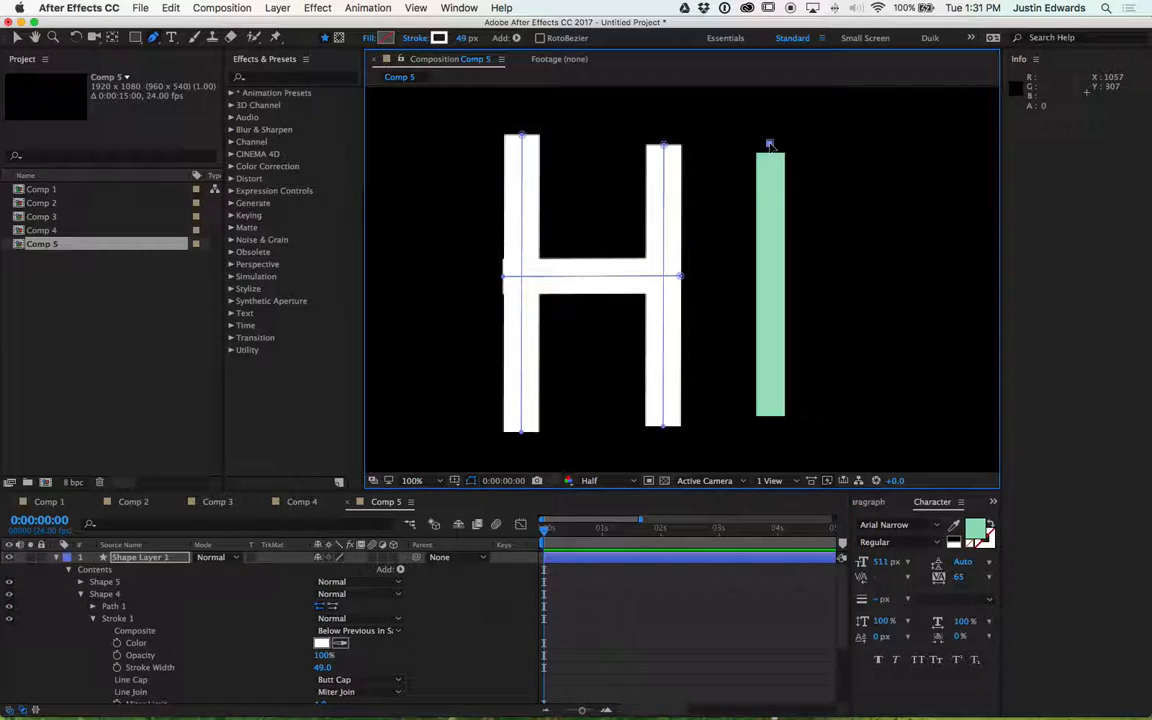
{"action": "left_click", "coordinate": [771, 428]}
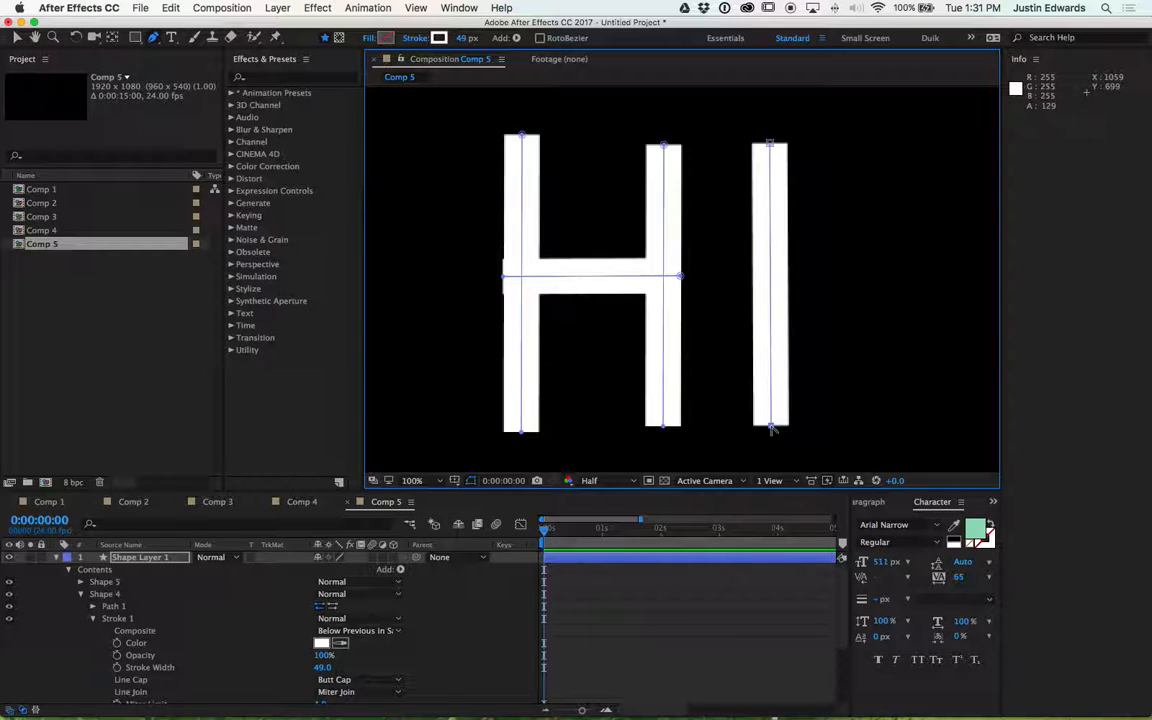
- Add a Trim Paths operator to the shape layer's contents so it affects all the pen-drawn shape groups
{"action": "key", "text": "comma"}
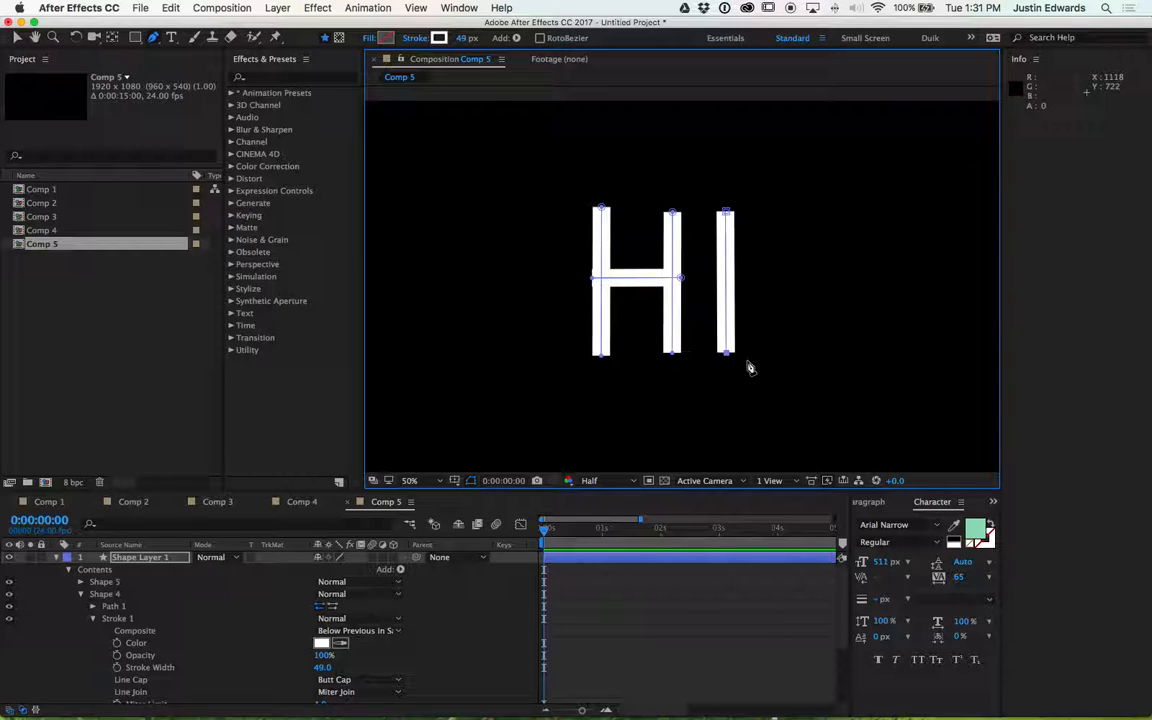
{"action": "left_click", "coordinate": [81, 594]}
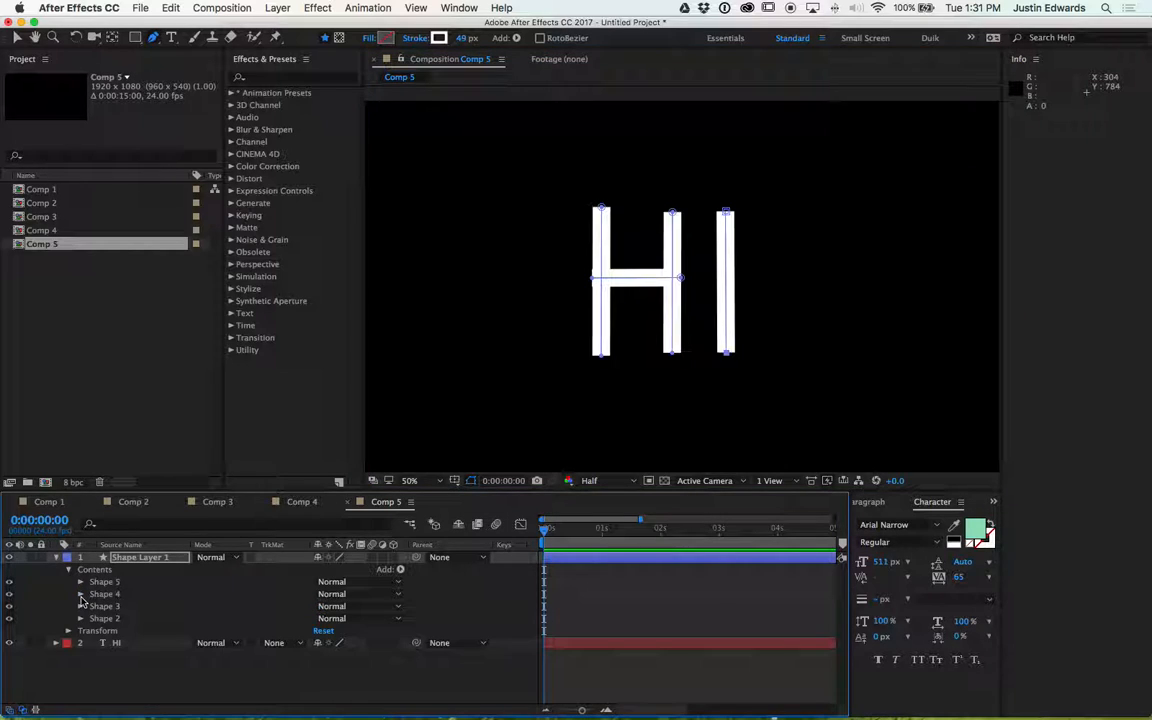
{"action": "left_click", "coordinate": [103, 582]}
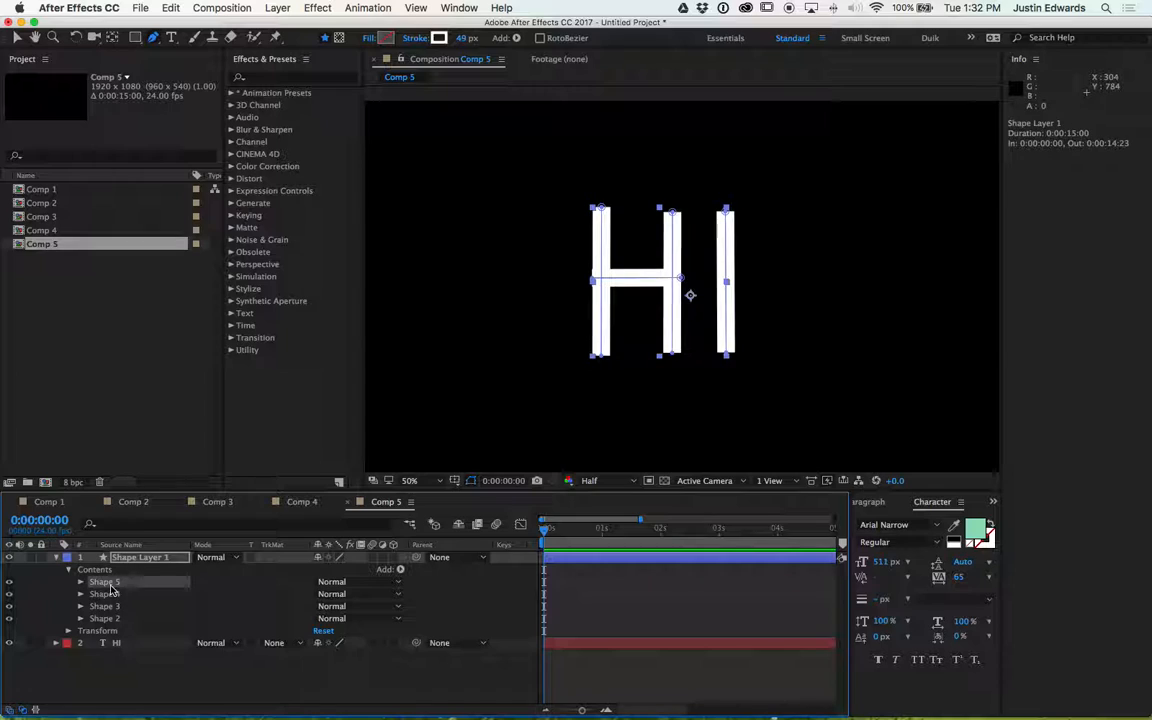
{"action": "left_click", "coordinate": [112, 594]}
{"action": "left_click", "coordinate": [112, 606]}
{"action": "left_click", "coordinate": [112, 618]}
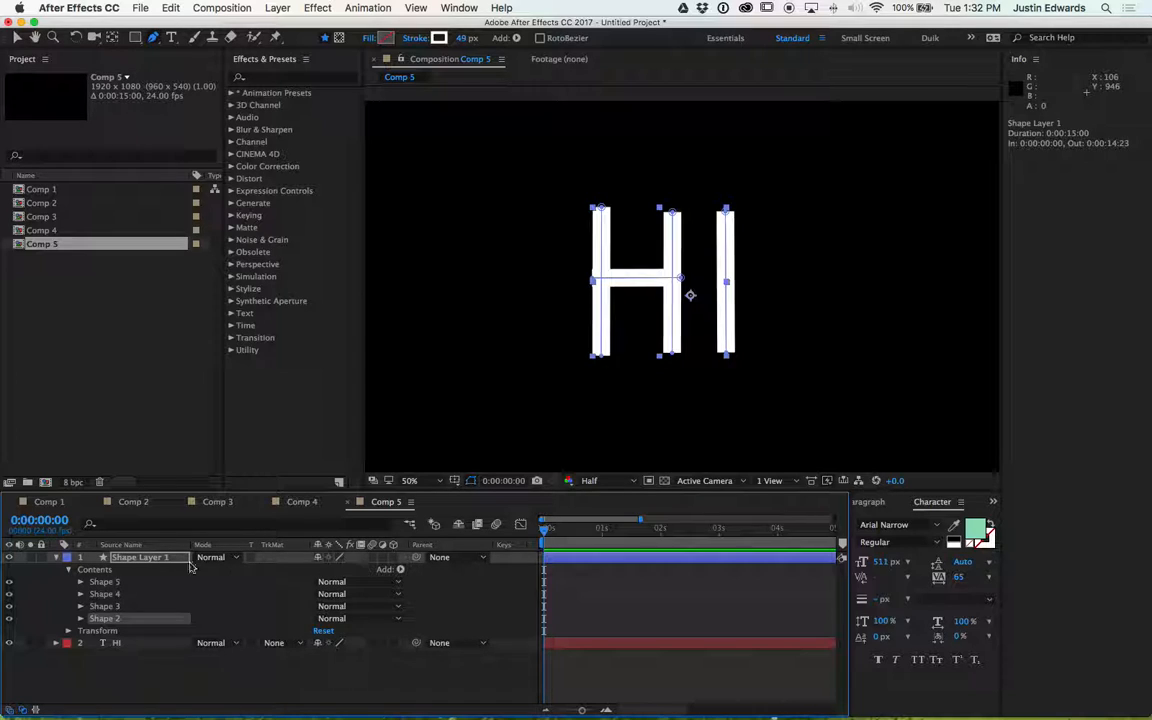
{"action": "left_click", "coordinate": [148, 558]}
{"action": "left_click", "coordinate": [401, 571]}
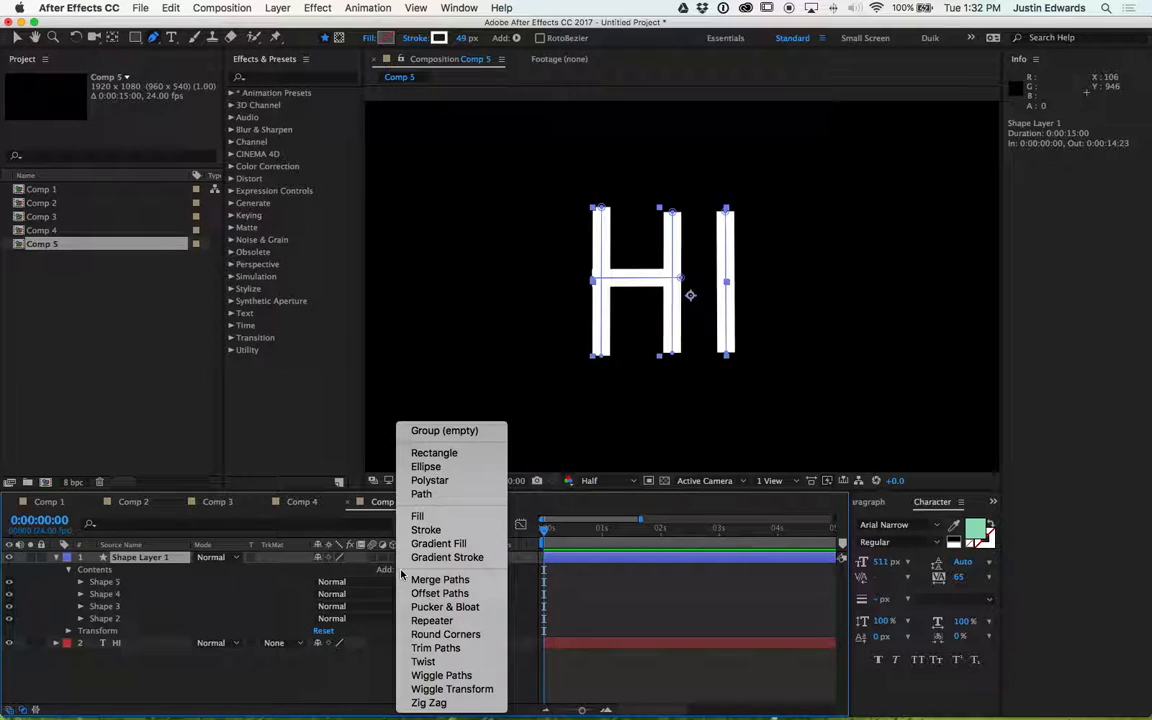
{"action": "left_click", "coordinate": [442, 650]}
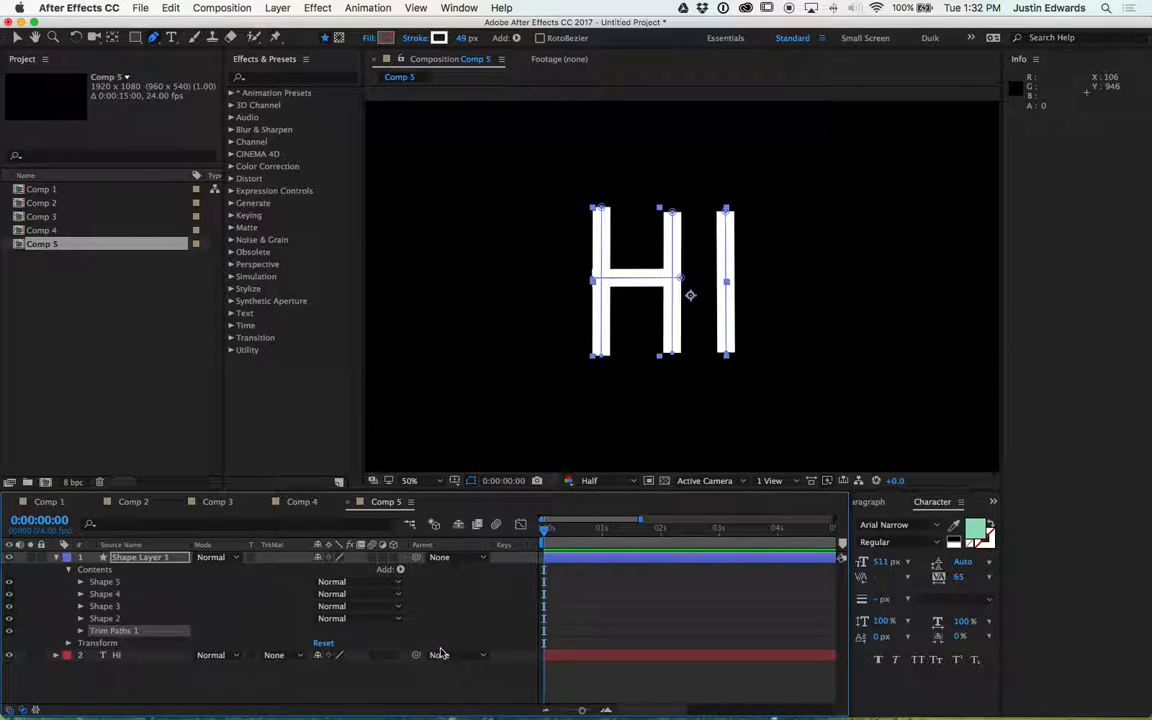
- Set the Trim Paths End to 0% and set a keyframe for it at the start of the timeline
{"action": "left_click", "coordinate": [81, 632]}
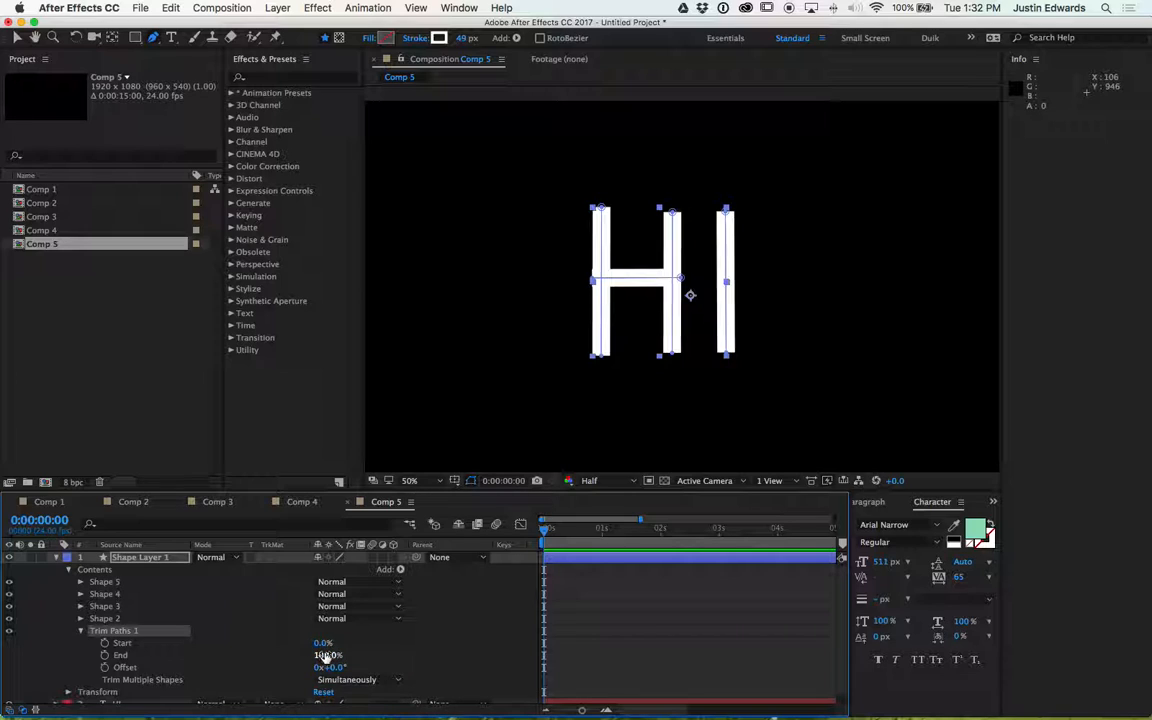
{"action": "mouse_move", "coordinate": [328, 656]}
{"action": "left_mouse_down"}
{"action": "mouse_move", "coordinate": [262, 665]}
{"action": "mouse_move", "coordinate": [334, 667]}
{"action": "mouse_move", "coordinate": [272, 672]}
{"action": "mouse_move", "coordinate": [331, 673]}
{"action": "mouse_move", "coordinate": [305, 657]}
{"action": "mouse_move", "coordinate": [280, 661]}
{"action": "mouse_move", "coordinate": [324, 656]}
{"action": "mouse_move", "coordinate": [280, 657]}
{"action": "left_mouse_up"}
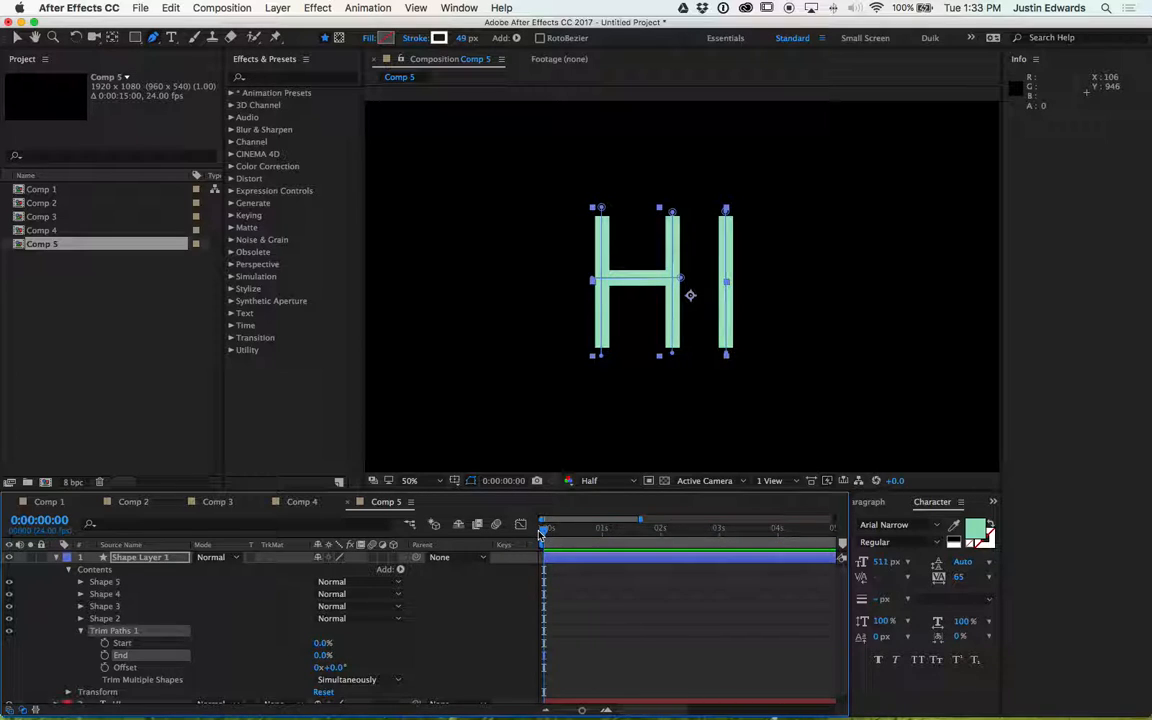
{"action": "left_click", "coordinate": [105, 656]}
- Add a Trim Paths End keyframe of 100% at 0:00:02:00
{"action": "left_click_drag", "start_coordinate": [543, 532], "coordinate": [660, 535]}
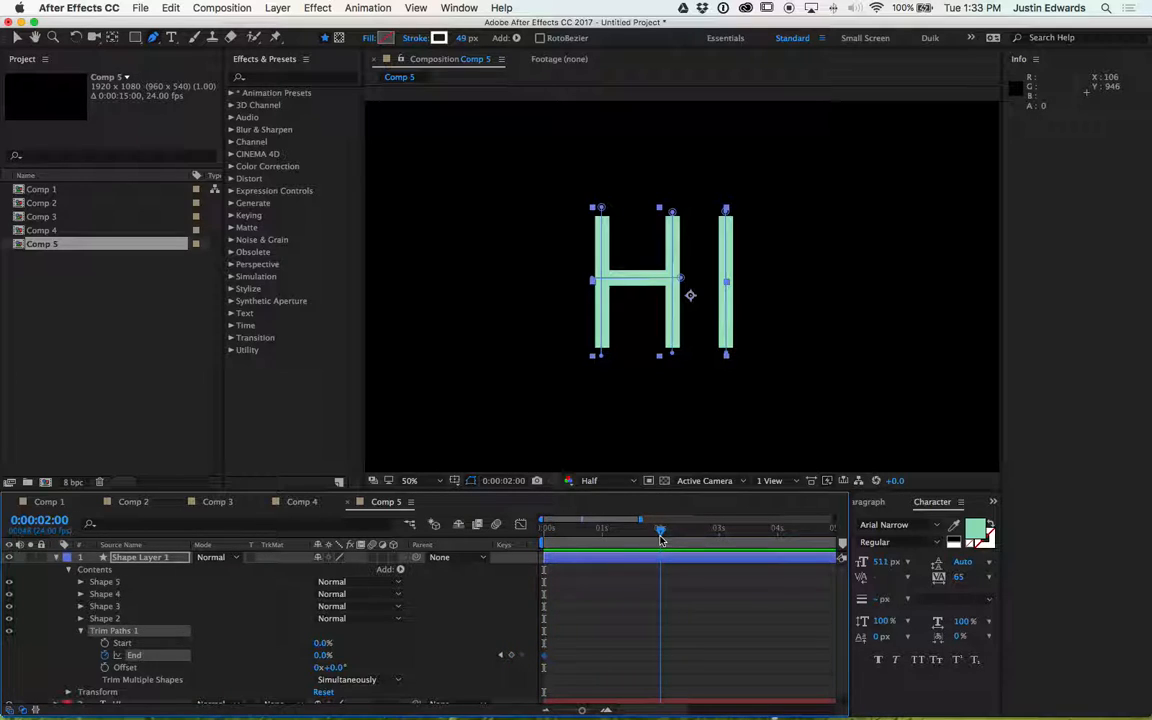
{"action": "left_click", "coordinate": [511, 655]}
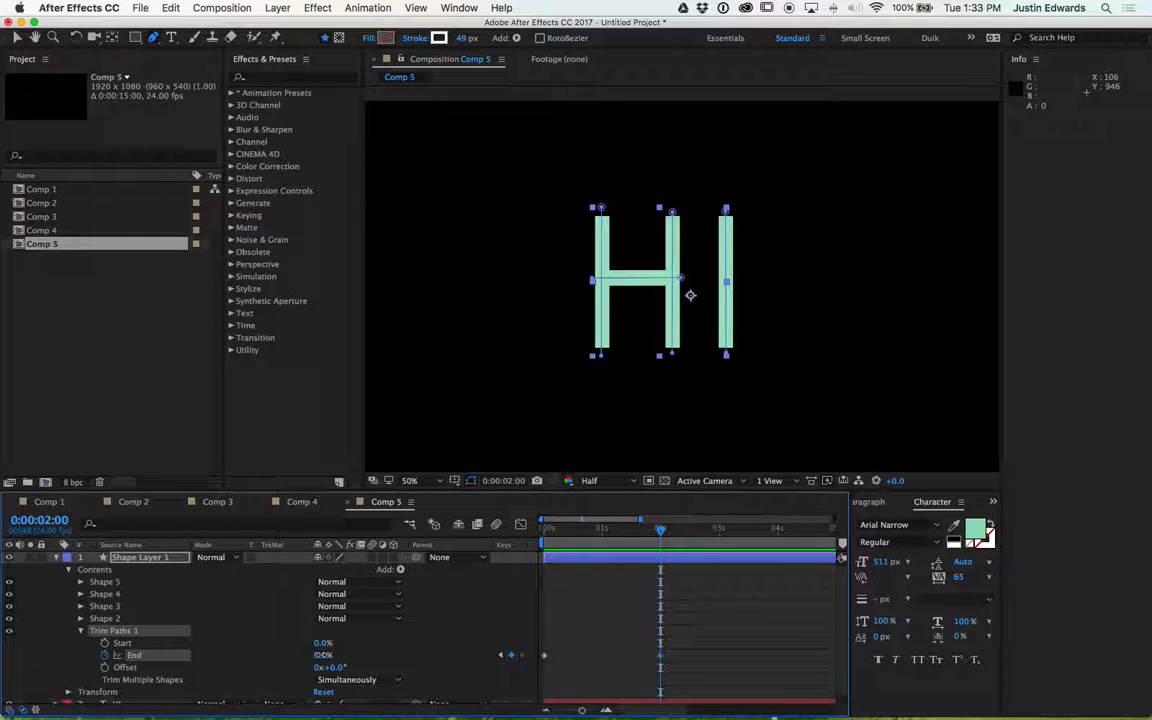
{"action": "left_click_drag", "start_coordinate": [323, 655], "coordinate": [345, 657]}
{"action": "left_click_drag", "start_coordinate": [372, 663], "coordinate": [407, 665]}
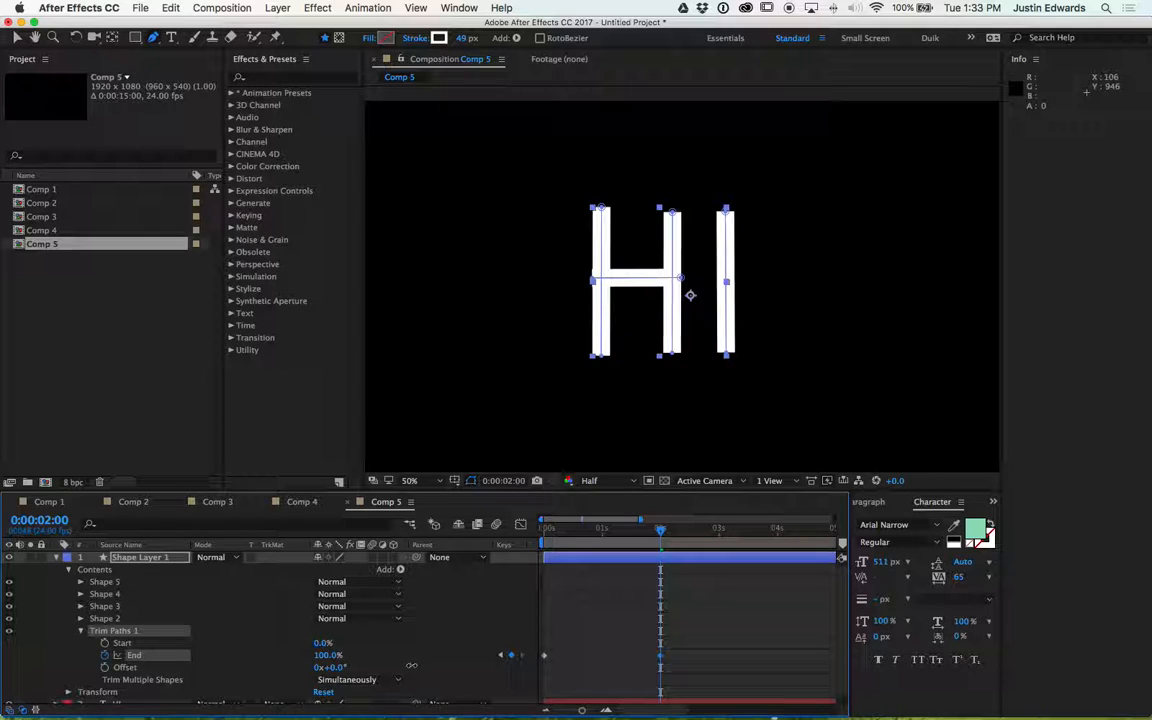
- Preview the stroke animation and inspect the shape groups' contents
{"action": "key", "text": "space"}
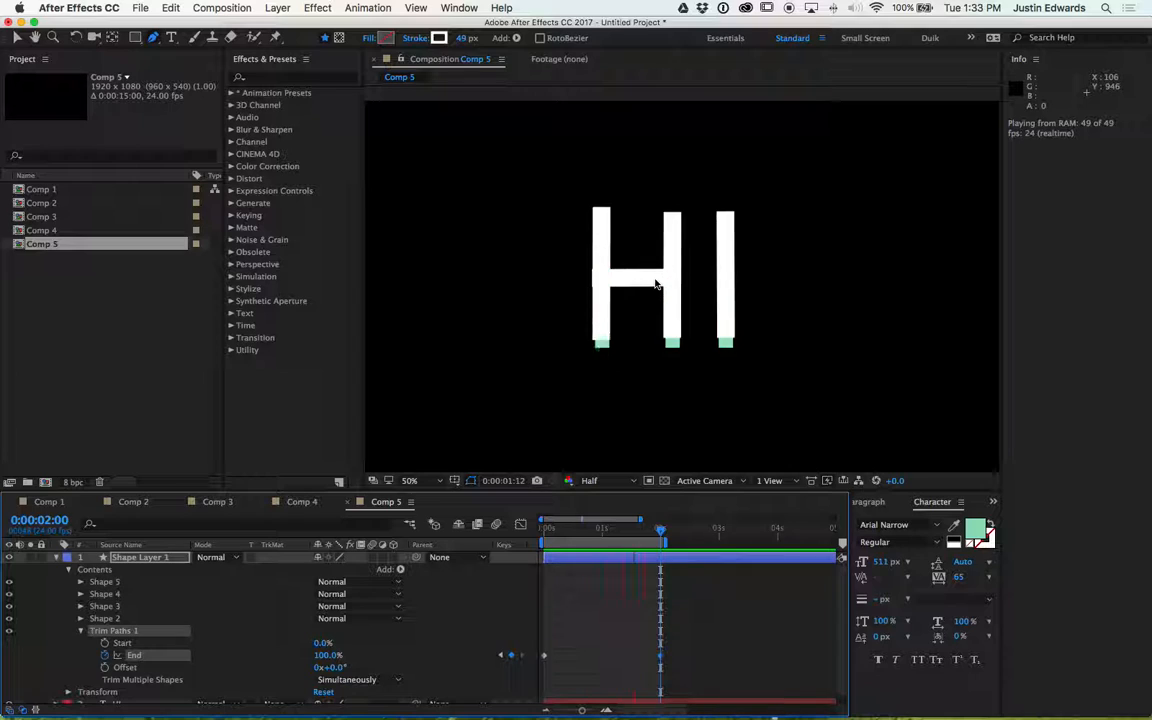
{"action": "key", "text": "space"}
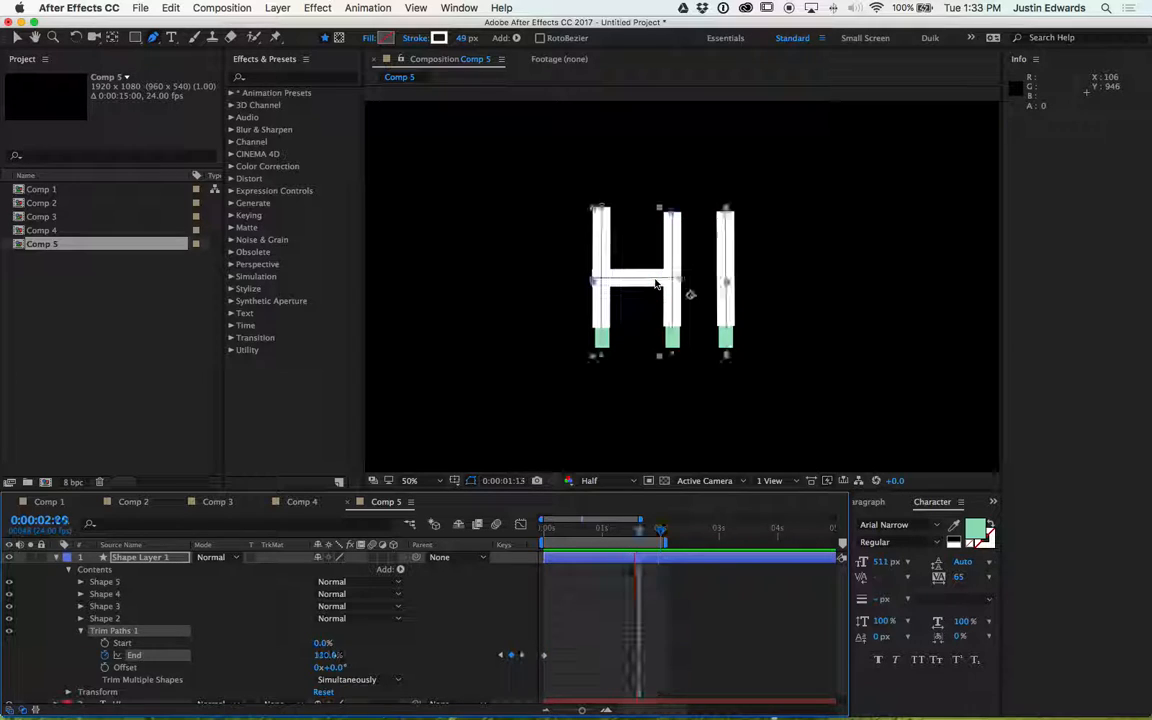
{"action": "left_click", "coordinate": [80, 619]}
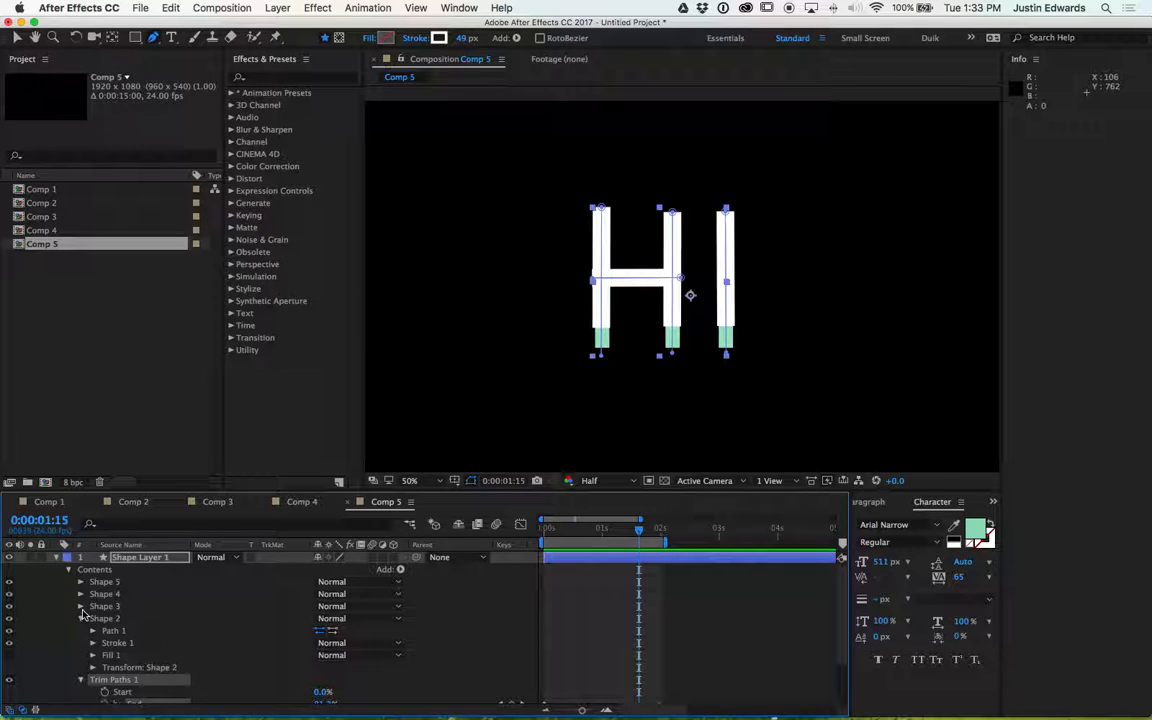
{"action": "left_click", "coordinate": [81, 606]}
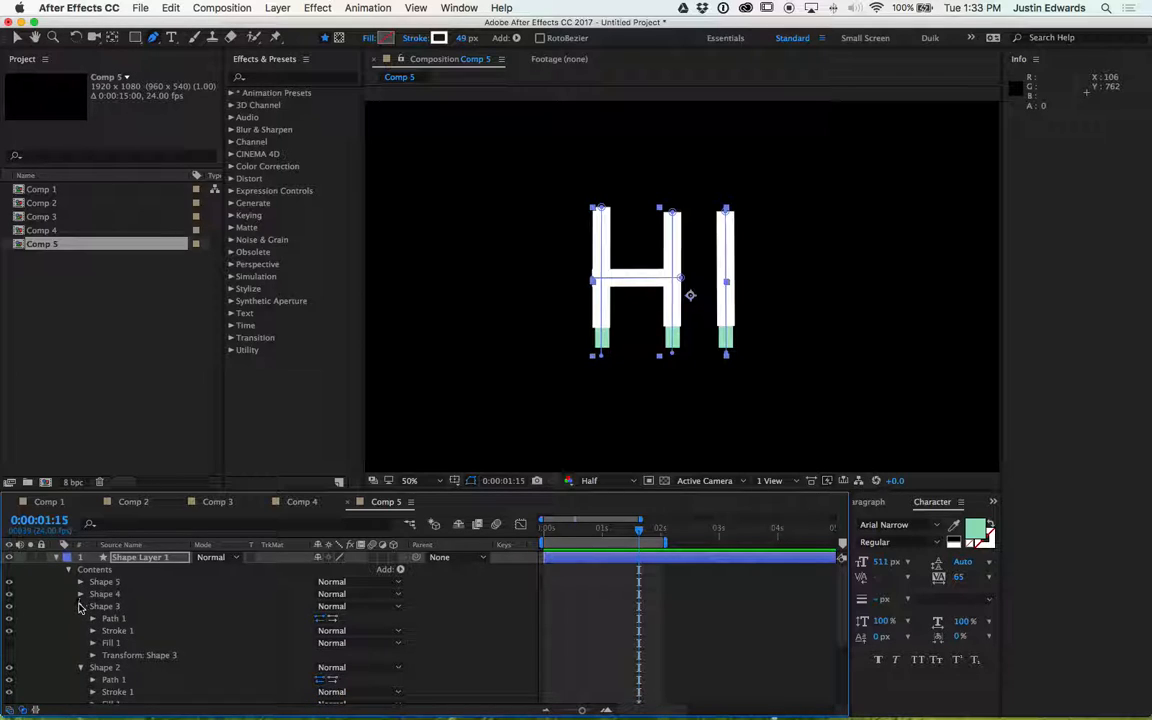
{"action": "left_click", "coordinate": [81, 606]}
{"action": "left_click", "coordinate": [81, 619]}
{"action": "left_click", "coordinate": [81, 631]}
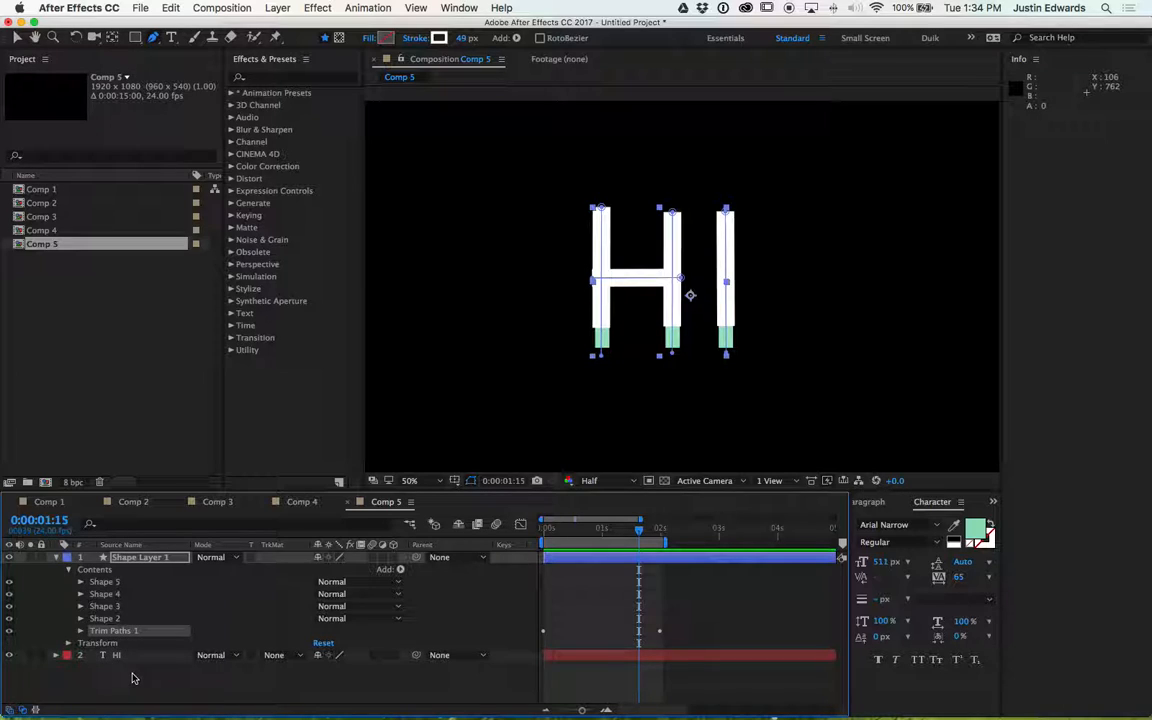
{"action": "key", "text": "space"}
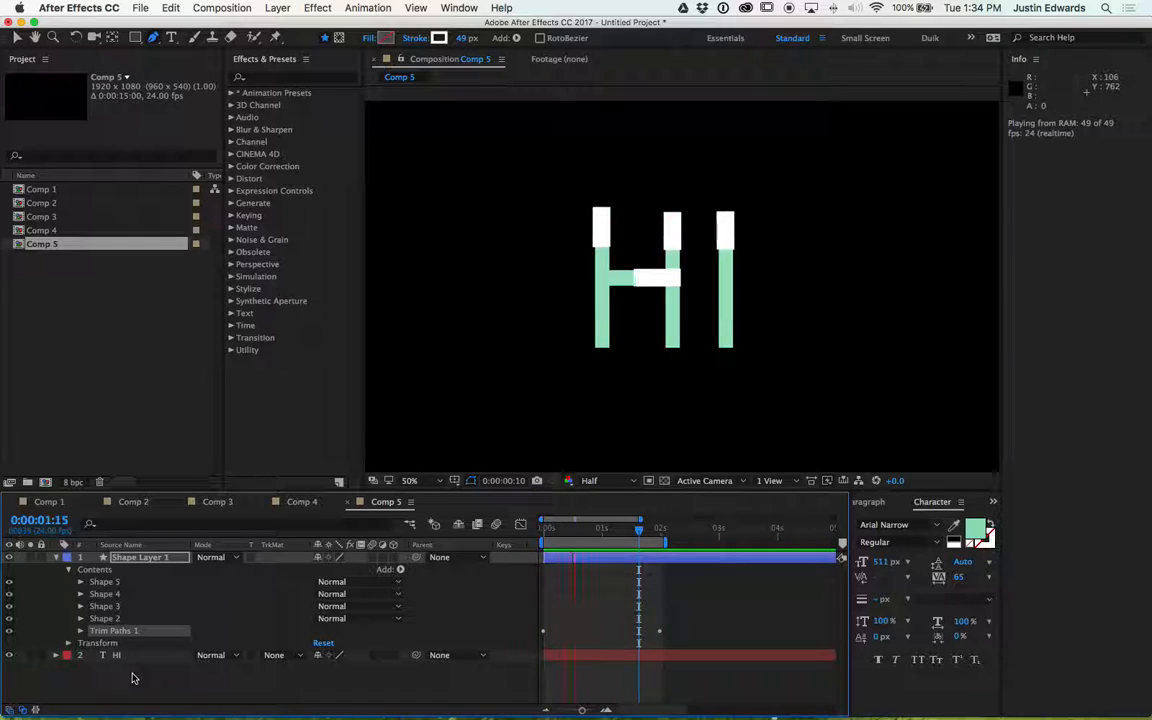
{"action": "key", "text": "space"}
- Set the HI text layer's track matte to Alpha Matte "Shape Layer 1"
{"action": "left_click", "coordinate": [133, 658]}
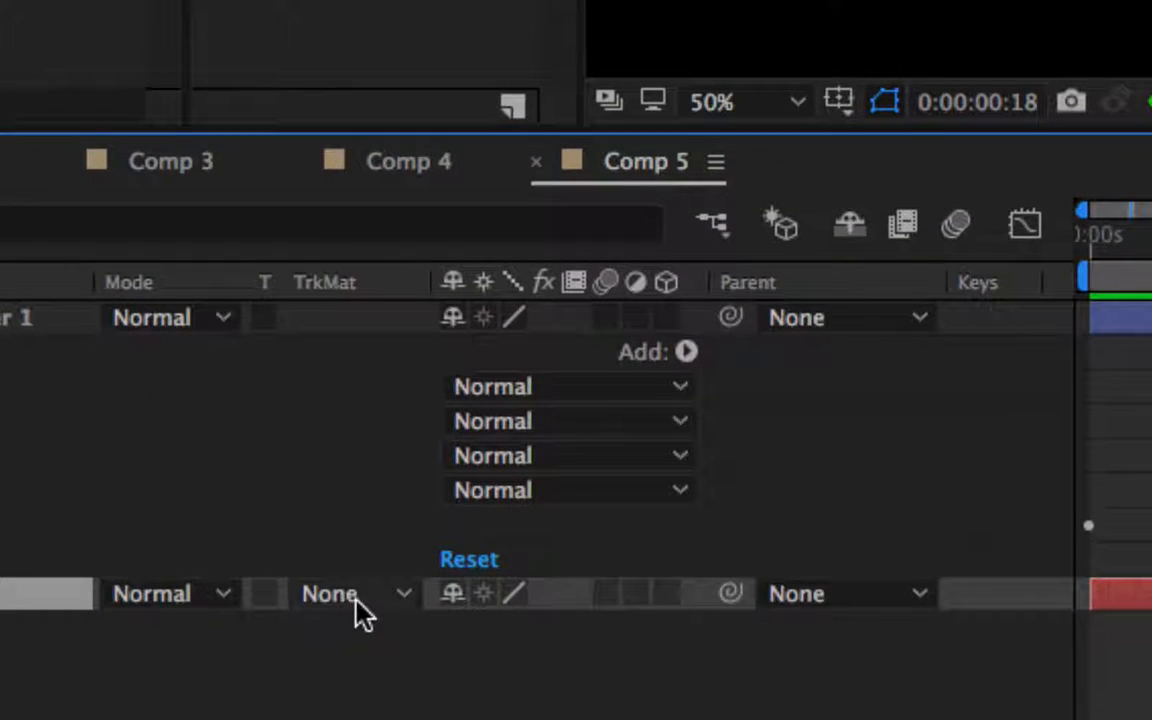
{"action": "left_click", "coordinate": [362, 606]}
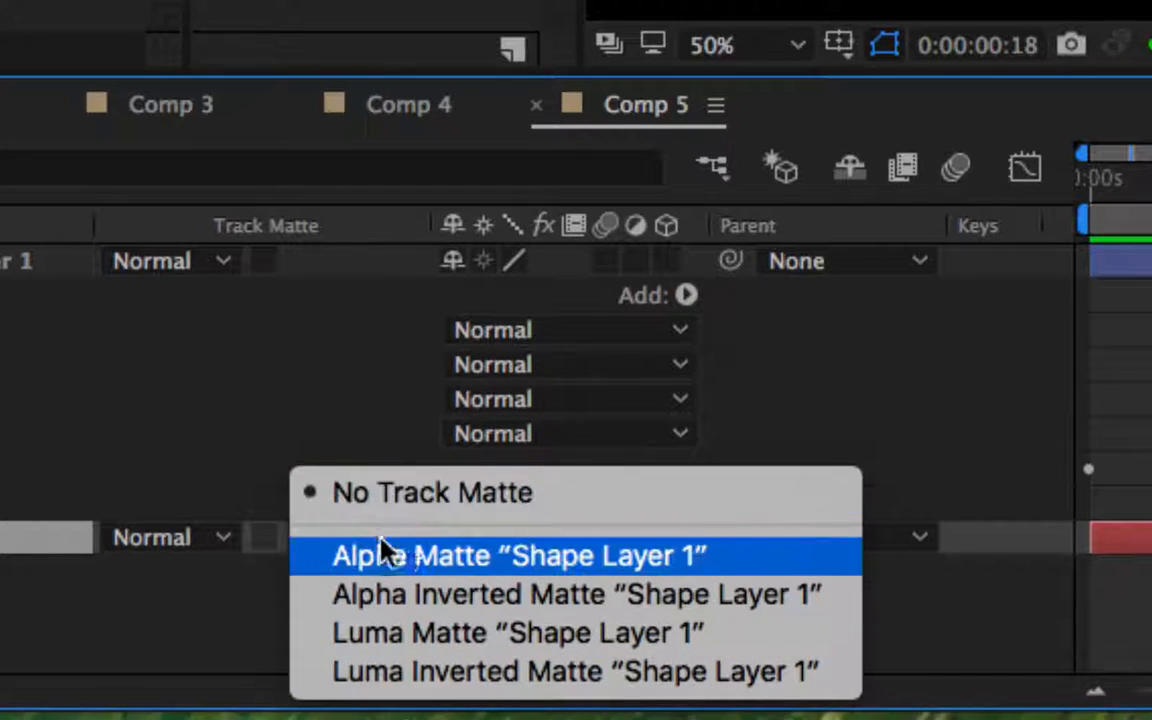
{"action": "left_click", "coordinate": [640, 556]}
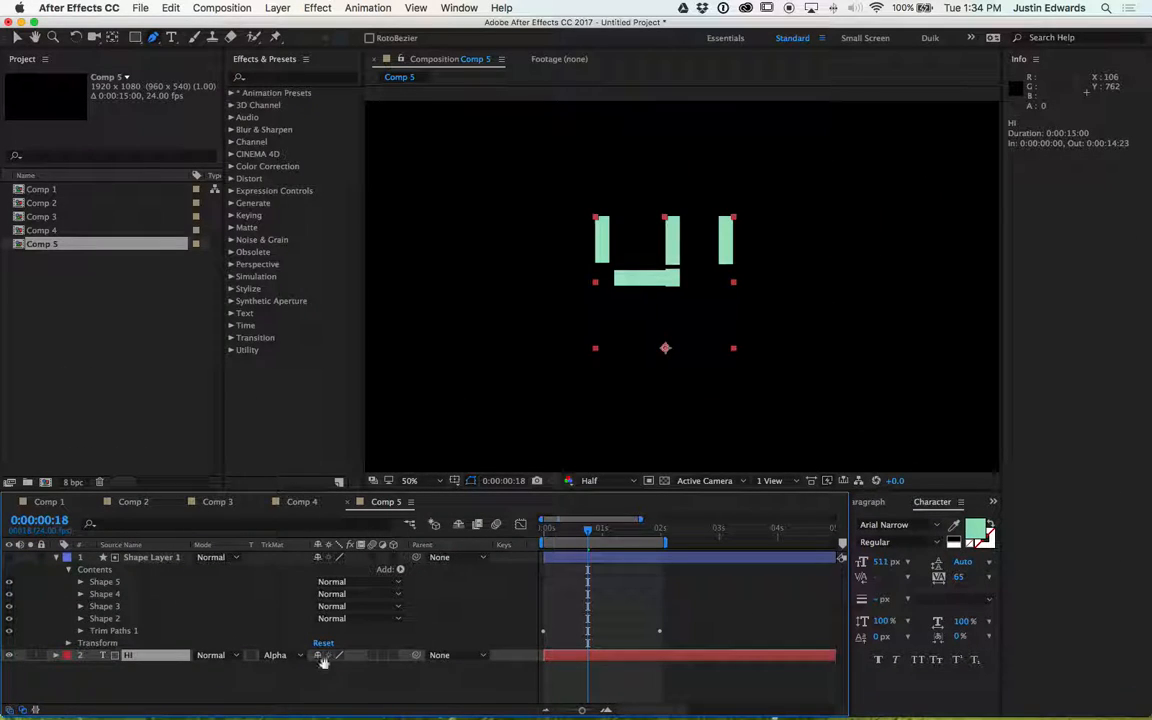
- Preview the matted text reveal animation
{"action": "key", "text": "space"}
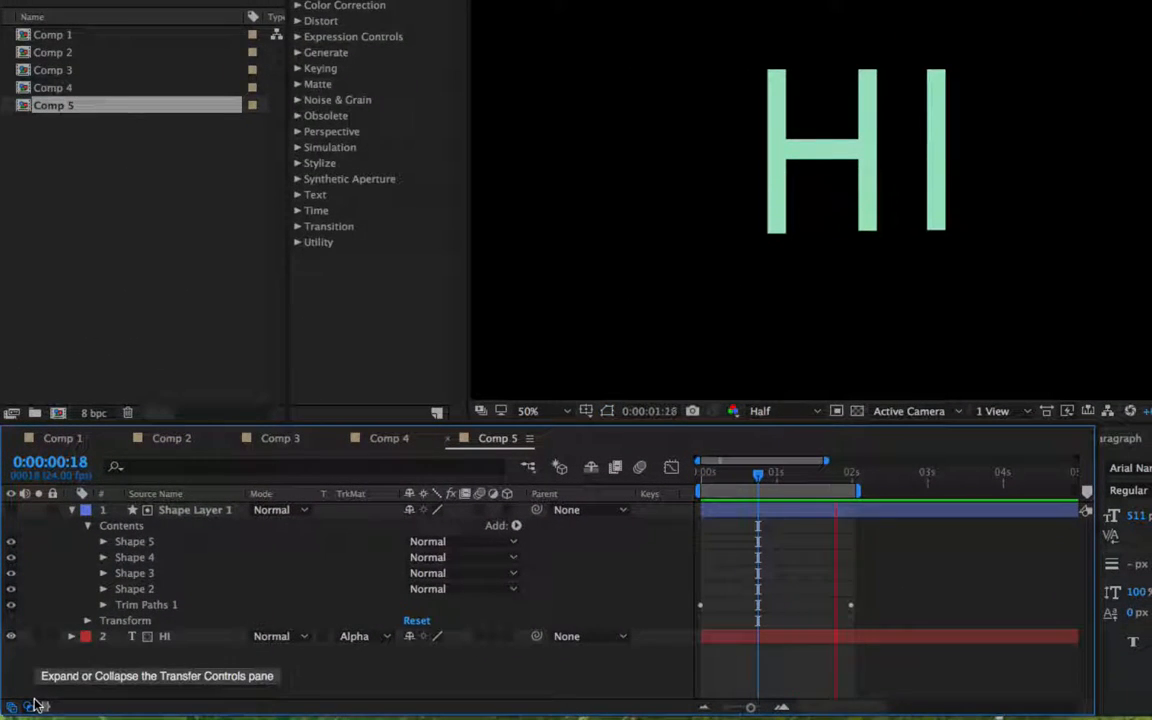
{"action": "left_click", "coordinate": [34, 705]}
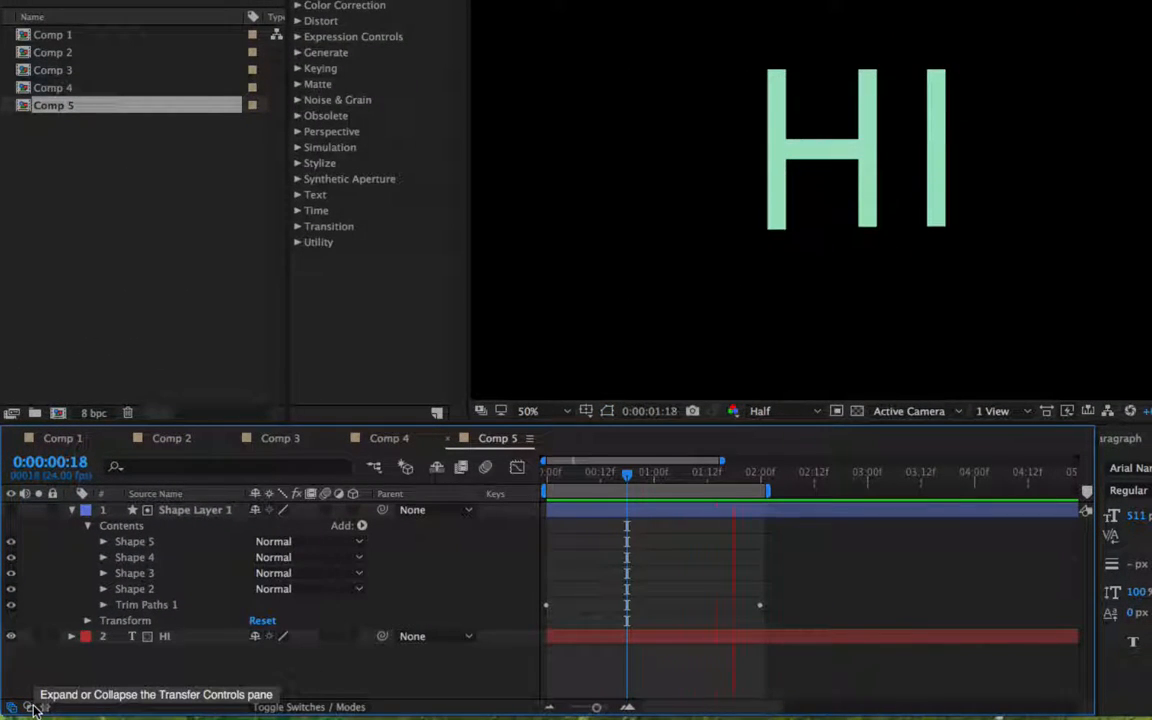
{"action": "left_click", "coordinate": [34, 706]}
{"action": "left_click", "coordinate": [34, 706]}
{"action": "left_click", "coordinate": [34, 706]}
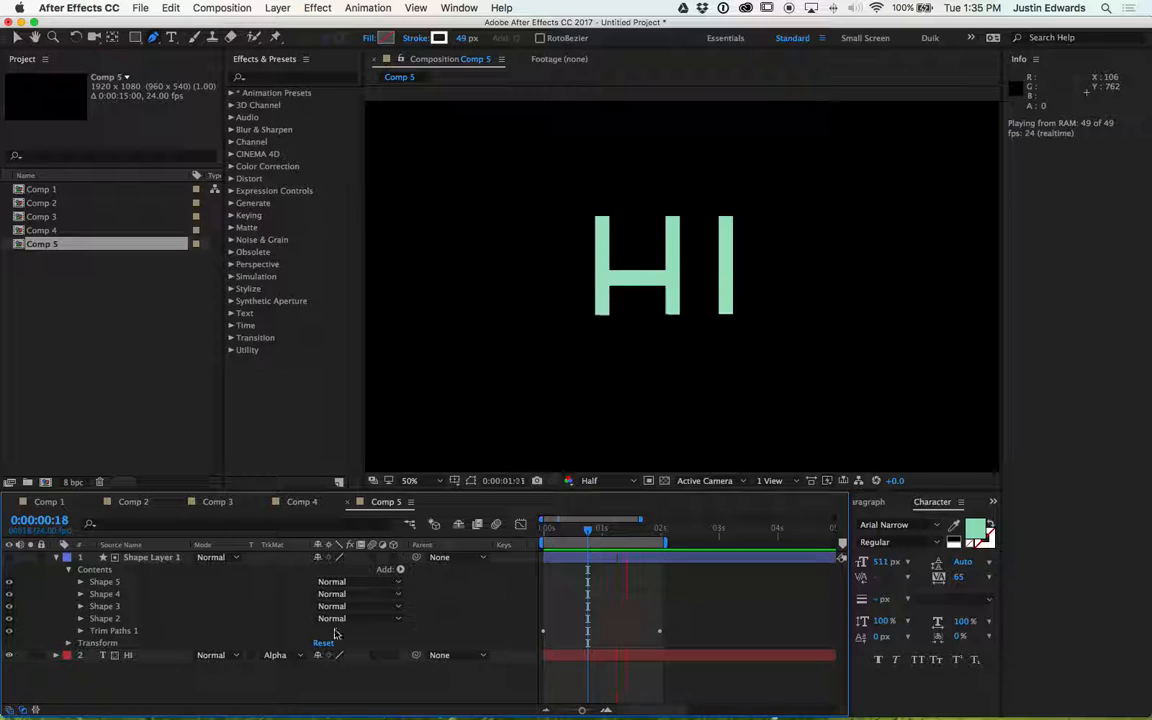
- Move the End's 100% keyframe earlier to about 0:00:00:18
{"action": "key", "text": "u"}
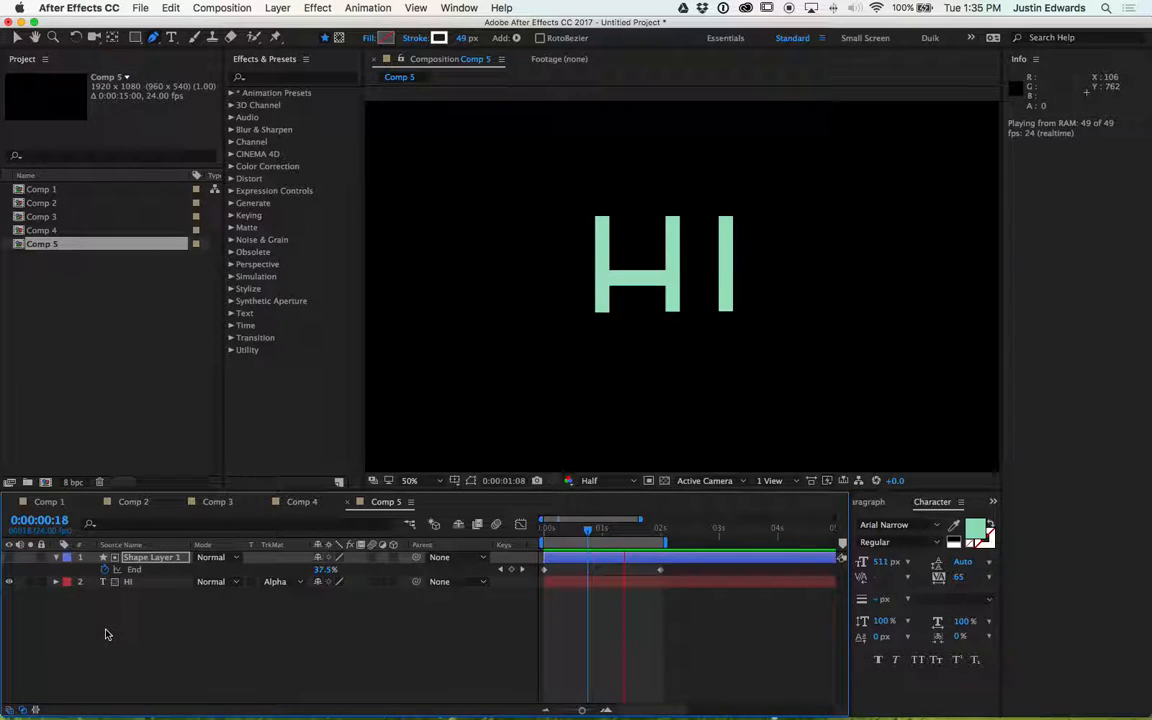
{"action": "left_click_drag", "start_coordinate": [661, 569], "coordinate": [588, 574]}
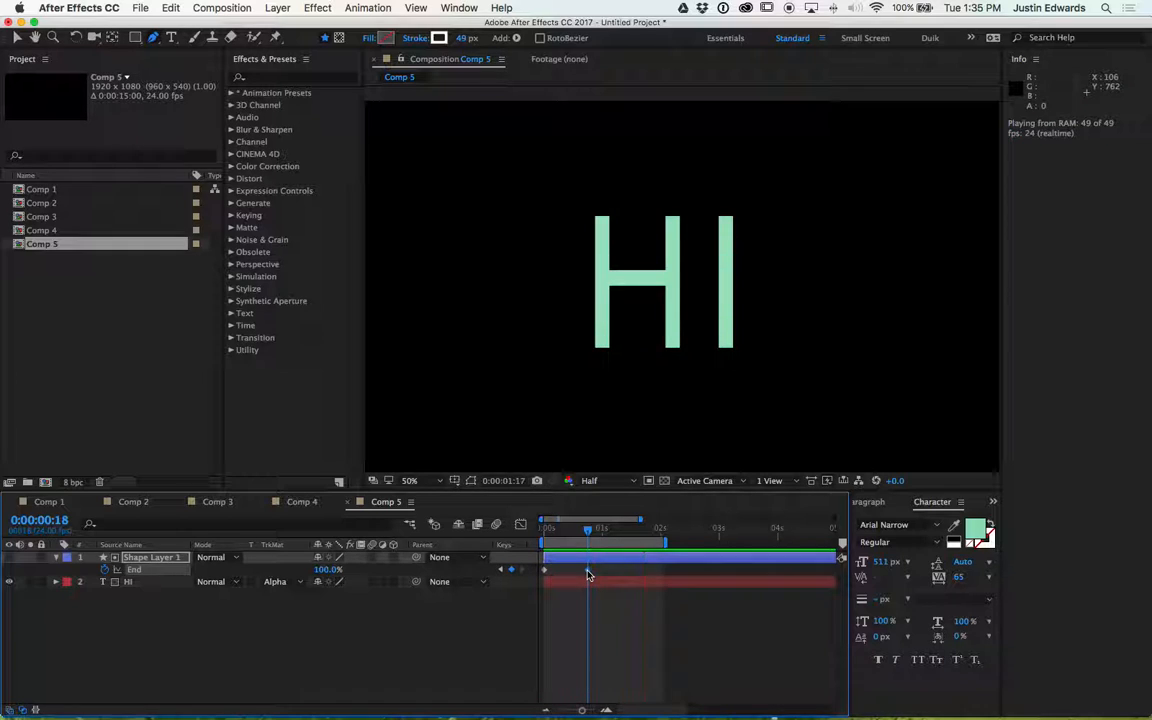
- Preview the animation and step back frame by frame at 200% to inspect the crossbar where it meets the stem
{"action": "key", "text": "space"}
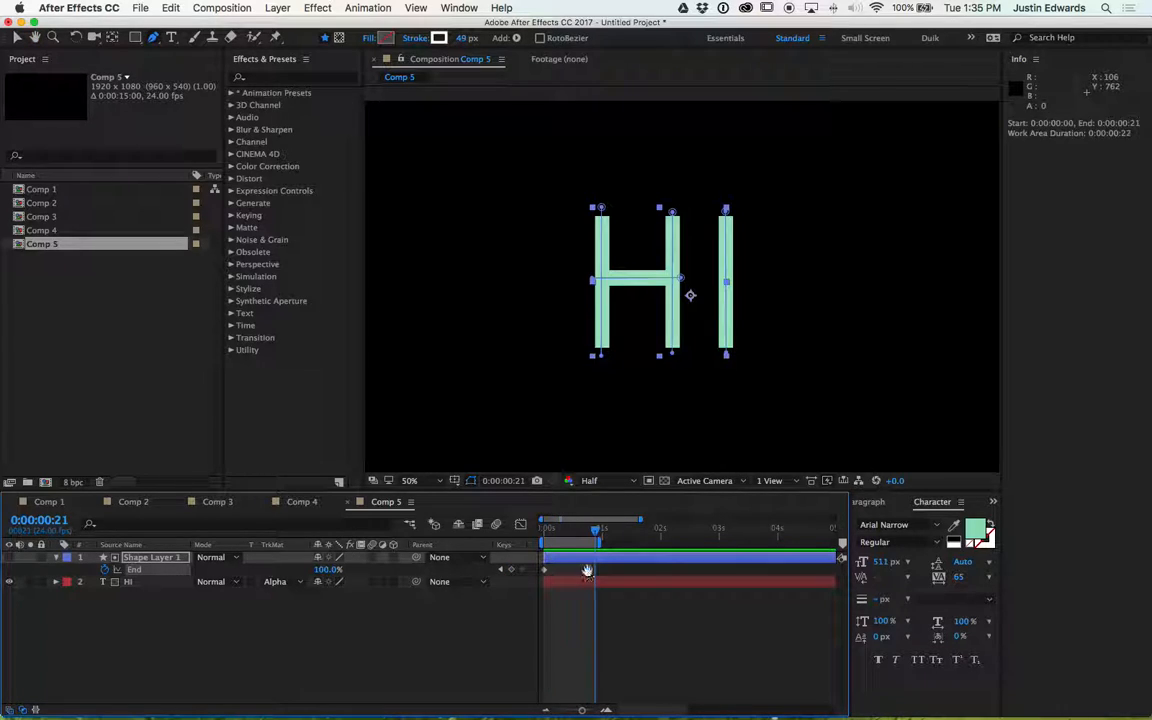
{"action": "key", "text": "space"}
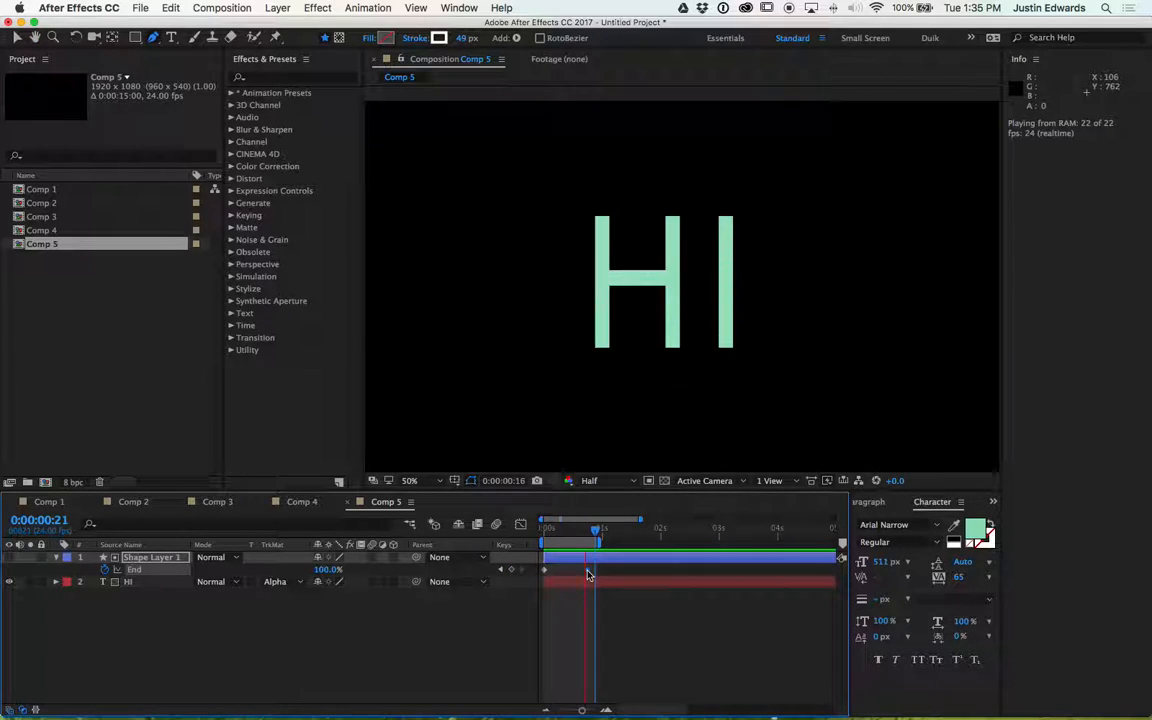
{"action": "key", "text": "space"}
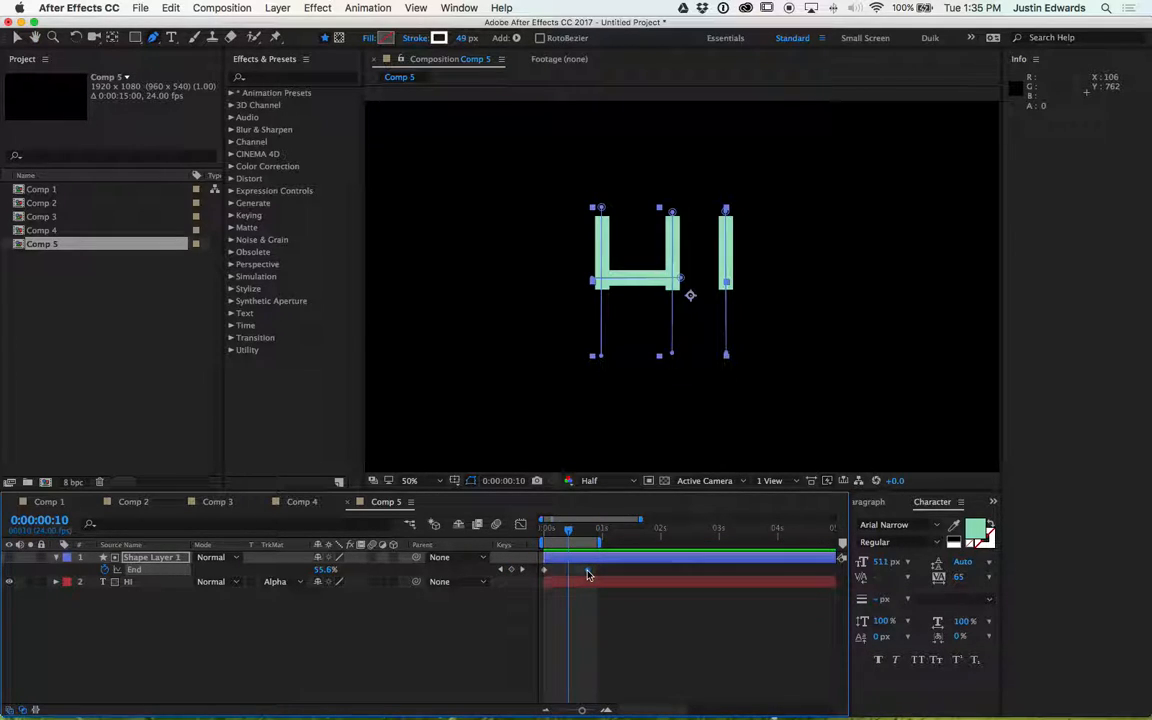
{"action": "key", "text": "period"}
{"action": "key", "text": "period"}
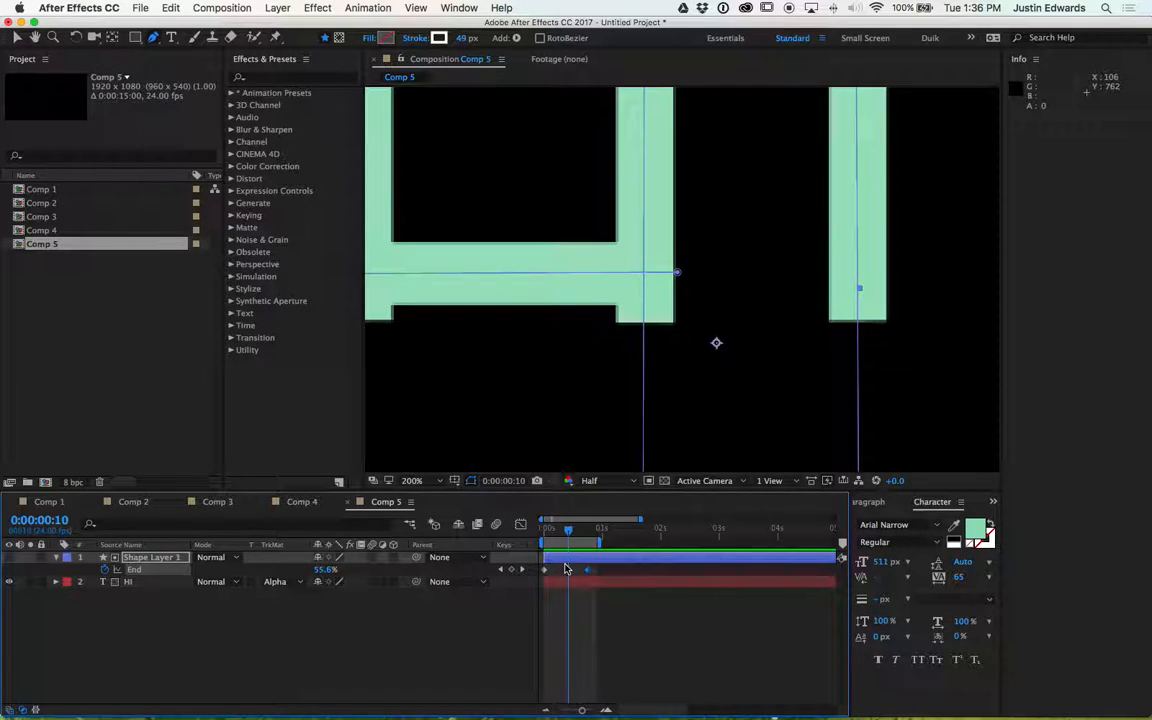
{"action": "key", "text": "Page_Up"}
{"action": "key", "text": "Page_Up"}
{"action": "key", "text": "Page_Up"}
{"action": "key", "text": "Page_Up"}
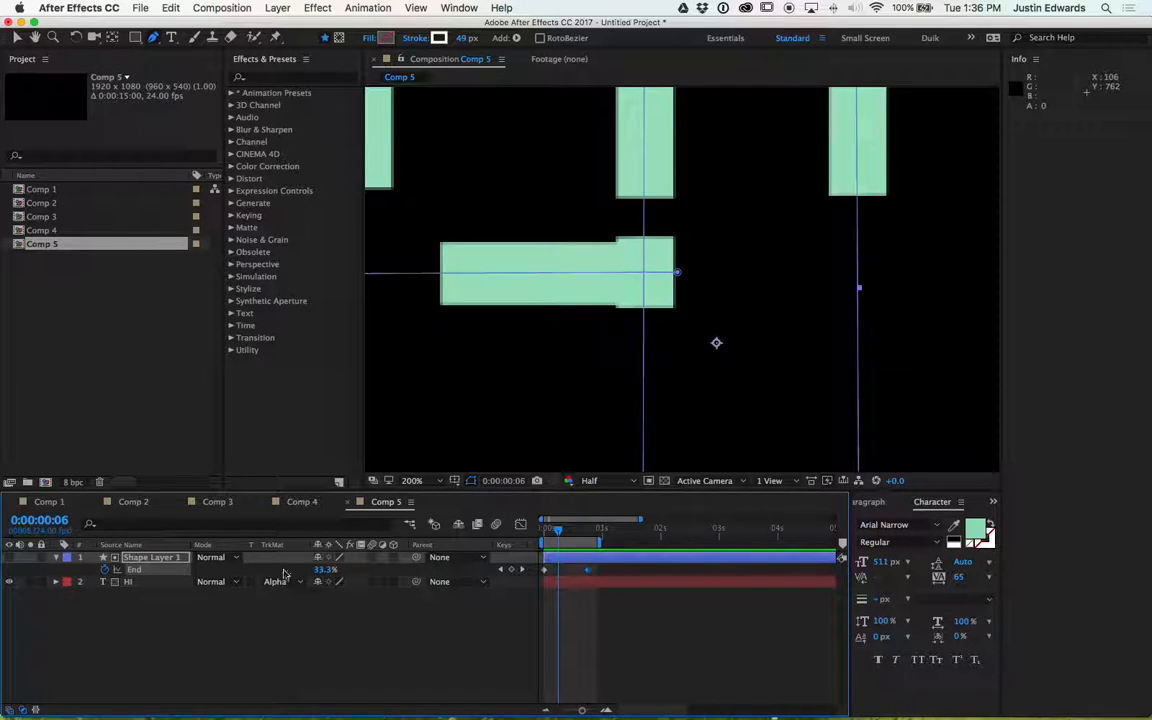
{"action": "left_click", "coordinate": [57, 558]}
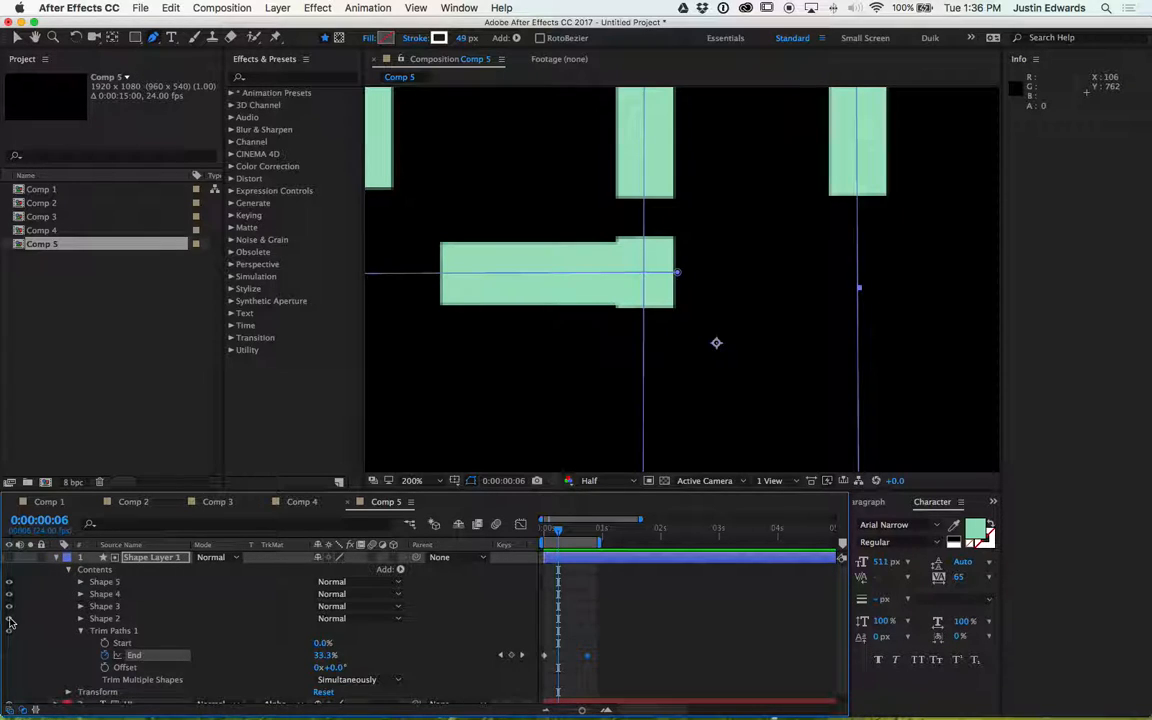
{"action": "left_click", "coordinate": [10, 607]}
{"action": "left_click", "coordinate": [10, 607]}
{"action": "left_click", "coordinate": [10, 609]}
{"action": "left_click", "coordinate": [10, 609]}
- Set the crossbar group Shape 3's stroke width to 43 and preview the result
{"action": "left_click", "coordinate": [103, 606]}
{"action": "left_click", "coordinate": [81, 606]}
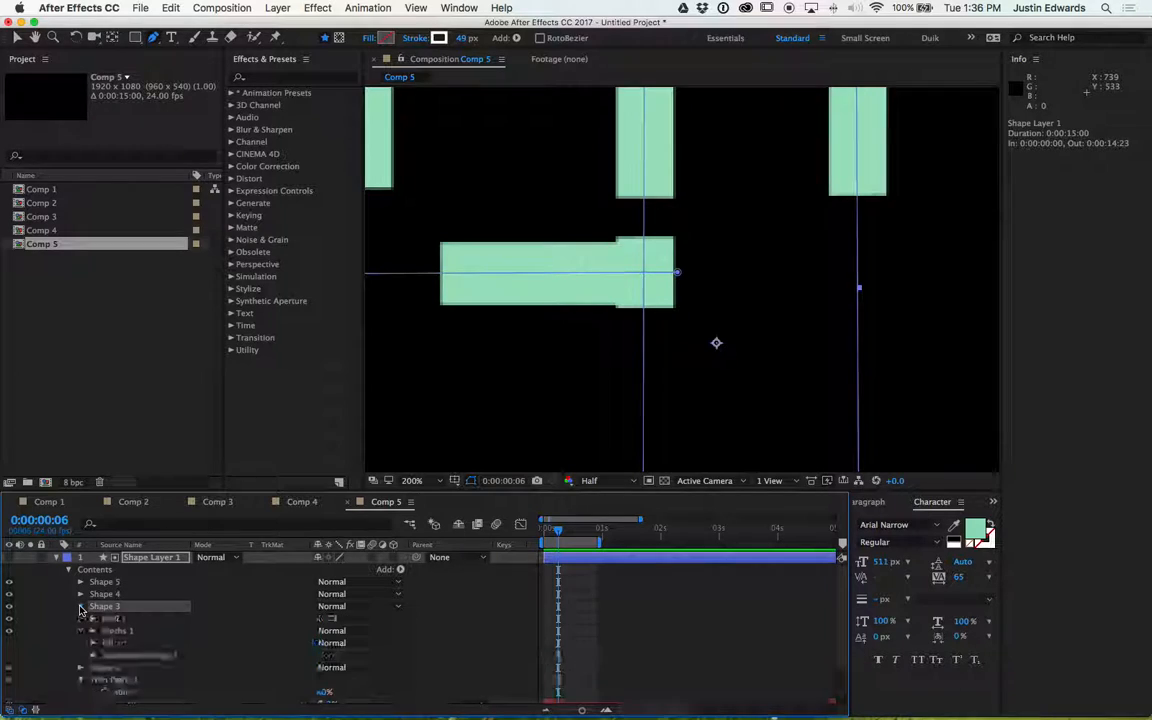
{"action": "left_click", "coordinate": [93, 630]}
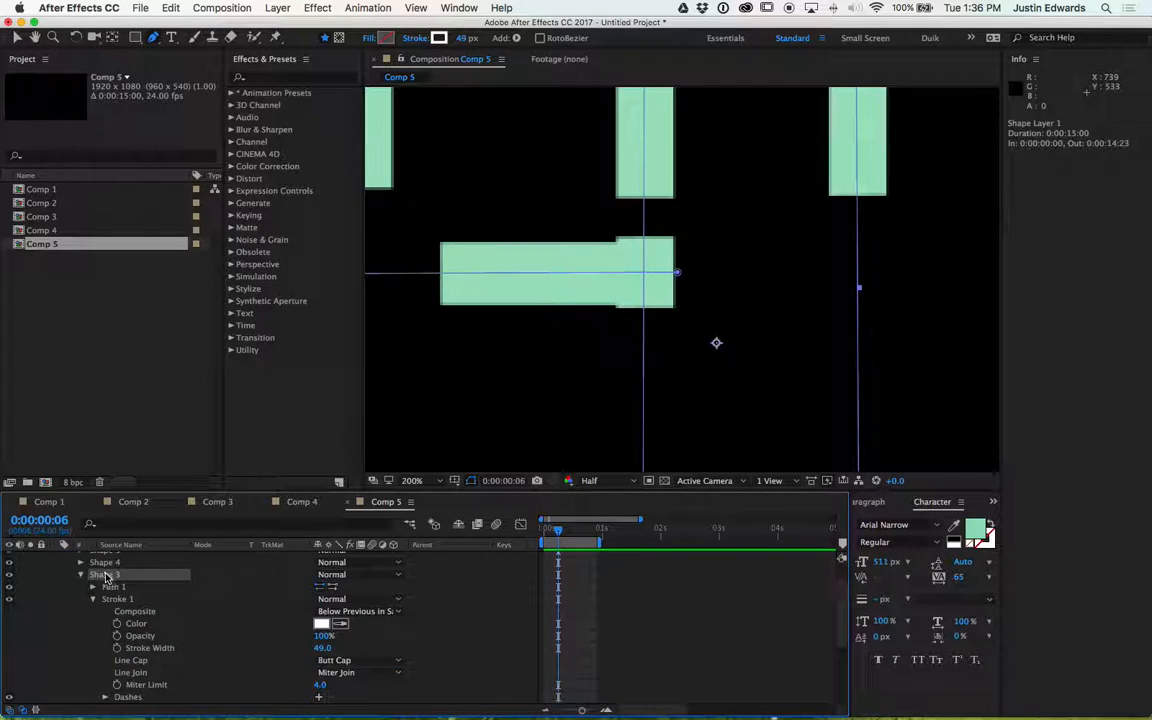
{"action": "left_click_drag", "start_coordinate": [320, 648], "coordinate": [317, 648]}
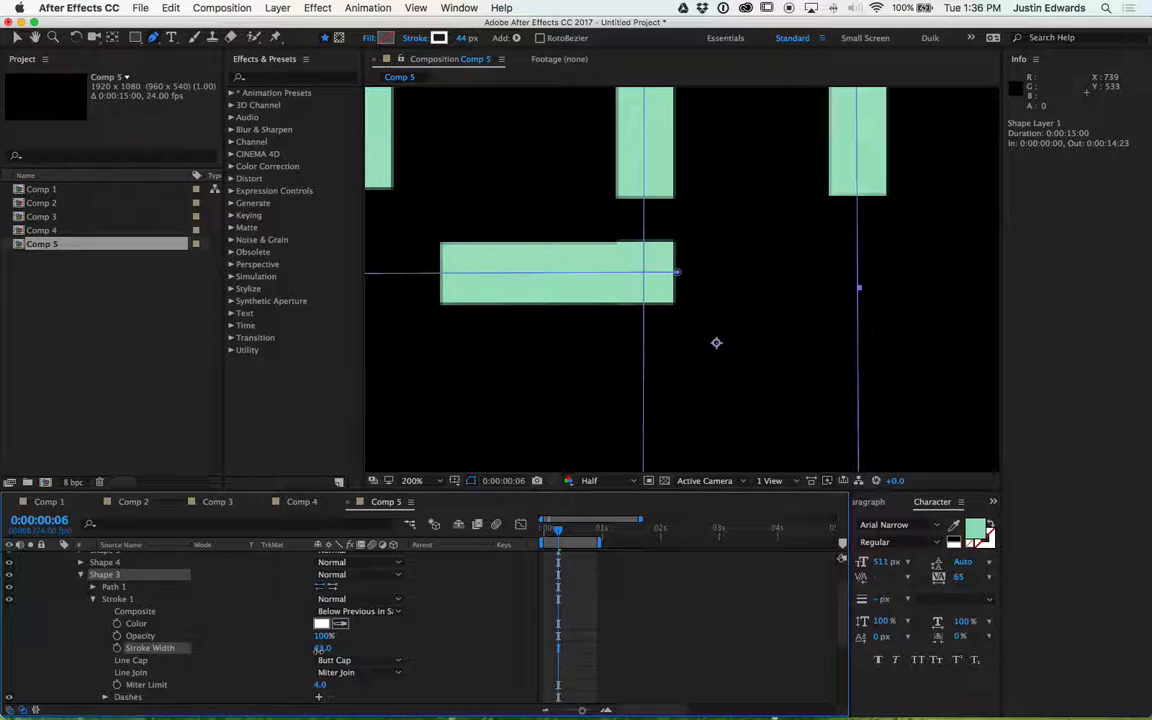
{"action": "left_click", "coordinate": [320, 648]}
{"action": "key", "text": "space"}
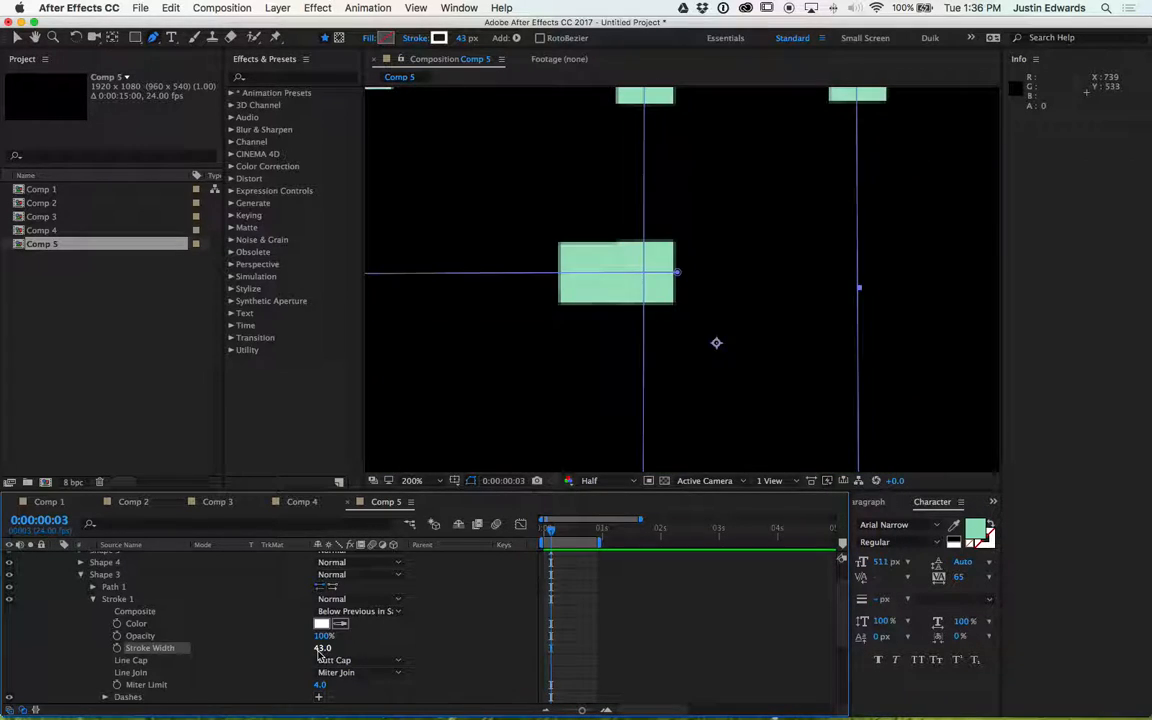
- Preview the reveal, step back a few frames, and set the crossbar group Shape 3's stroke width to 52
{"action": "key", "text": "space"}
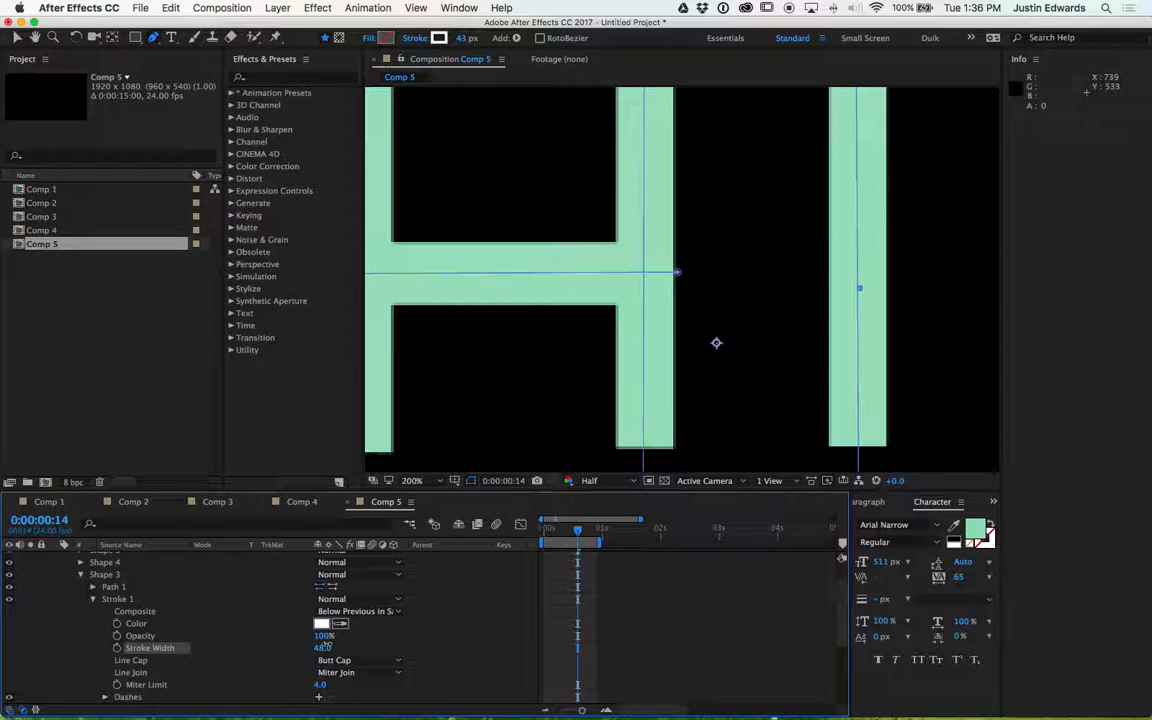
{"action": "left_click_drag", "start_coordinate": [324, 648], "coordinate": [325, 648]}
{"action": "key", "text": "space"}
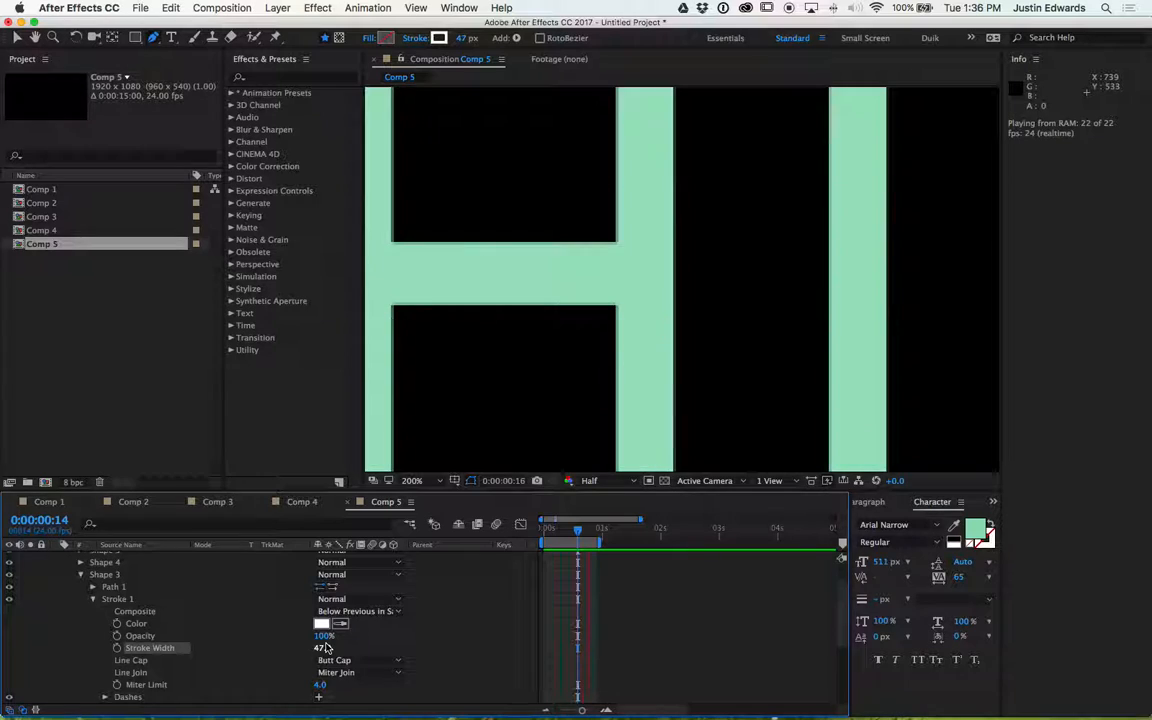
{"action": "key", "text": "space"}
{"action": "key", "text": "Page_Up"}
{"action": "key", "text": "Page_Up"}
{"action": "key", "text": "Page_Up"}
{"action": "key", "text": "Page_Up"}
{"action": "key", "text": "Page_Up"}
{"action": "key", "text": "Page_Up"}
{"action": "key", "text": "Page_Up"}
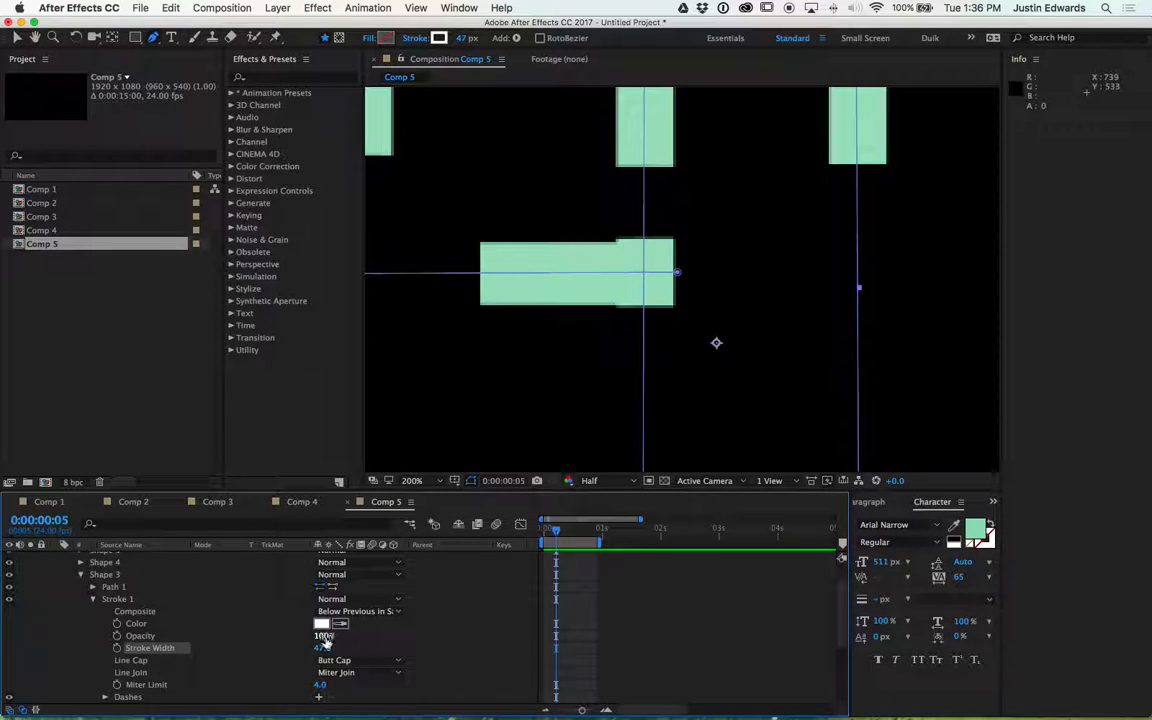
{"action": "left_click_drag", "start_coordinate": [323, 648], "coordinate": [325, 650]}
{"action": "type", "text": "52"}
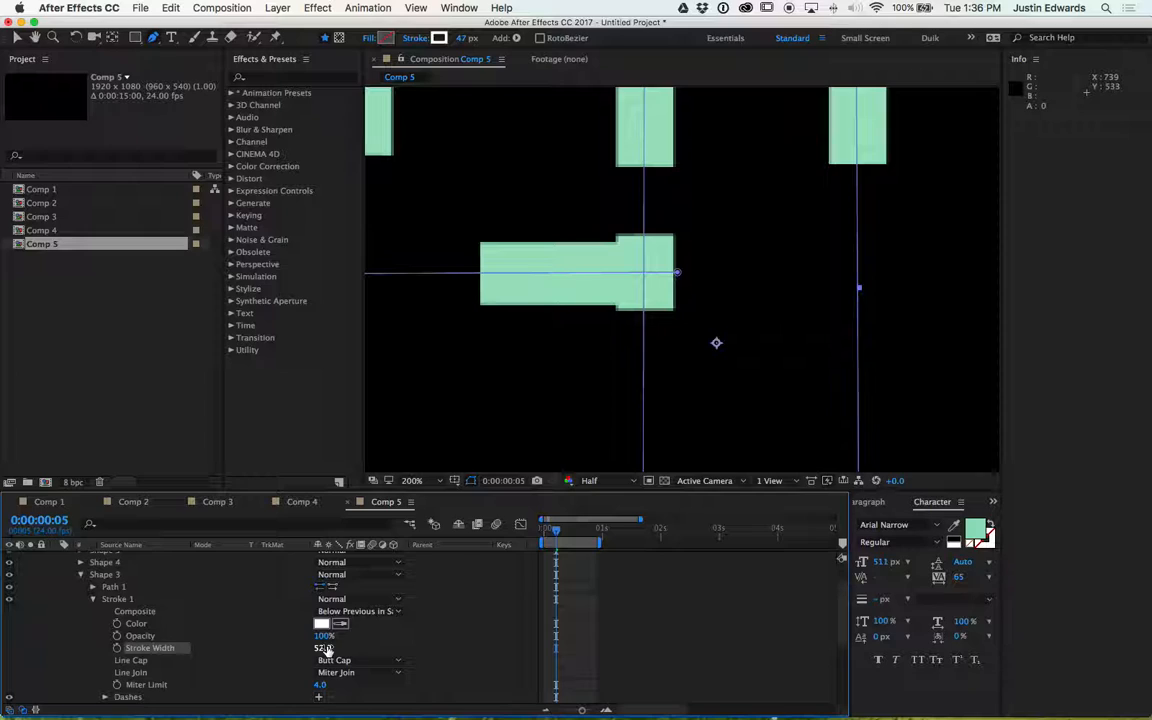
{"action": "key", "text": "Return"}
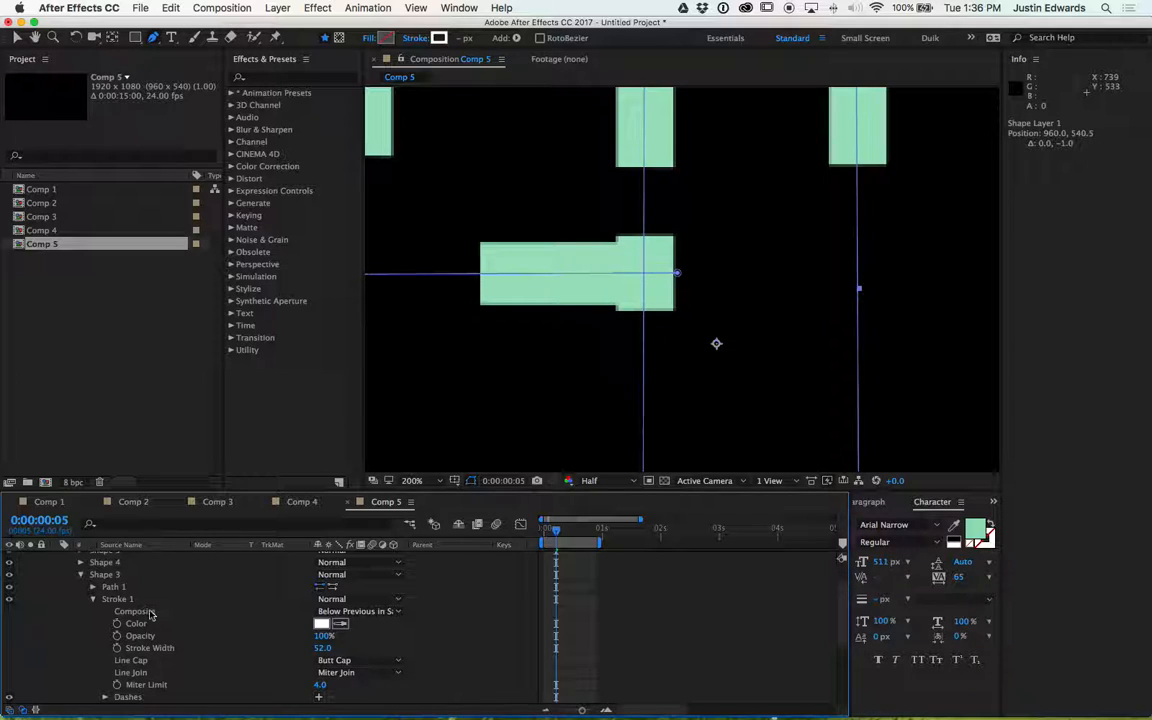
- Select the crossbar group Shape 3 and nudge the shape layer's position by about one pixel vertically
{"action": "left_click", "coordinate": [112, 577]}
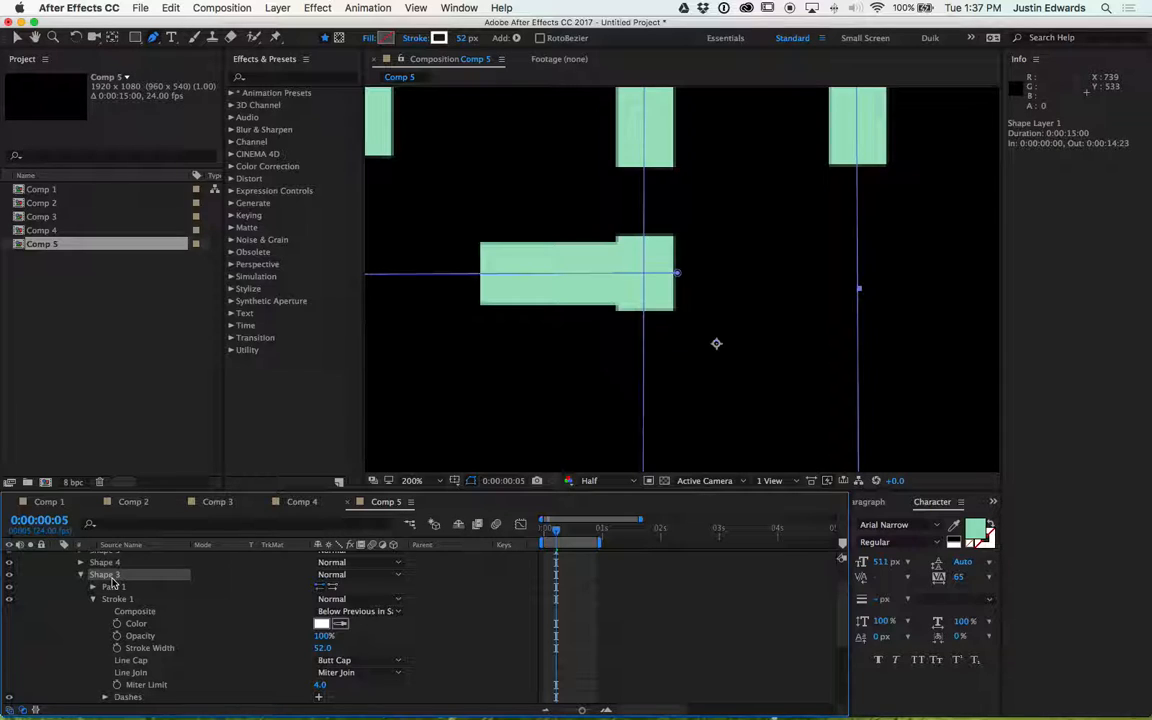
{"action": "key", "text": "Down"}
{"action": "key", "text": "Down"}
{"action": "key", "text": "Down"}
{"action": "key", "text": "Down"}
{"action": "key", "text": "Up"}
{"action": "key", "text": "Up"}
{"action": "key", "text": "Up"}
{"action": "key", "text": "Down"}
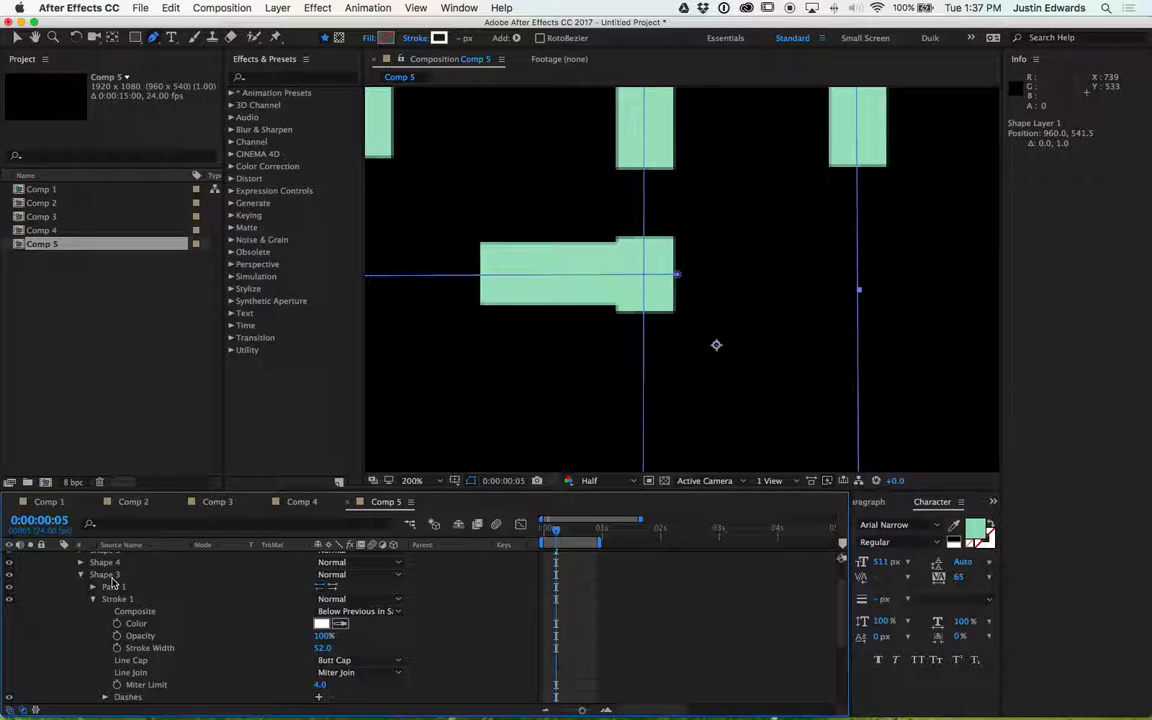
- Set Shape 3's stroke width to 44 and preview the text reveal zoomed out to 50%
{"action": "left_click", "coordinate": [113, 585]}
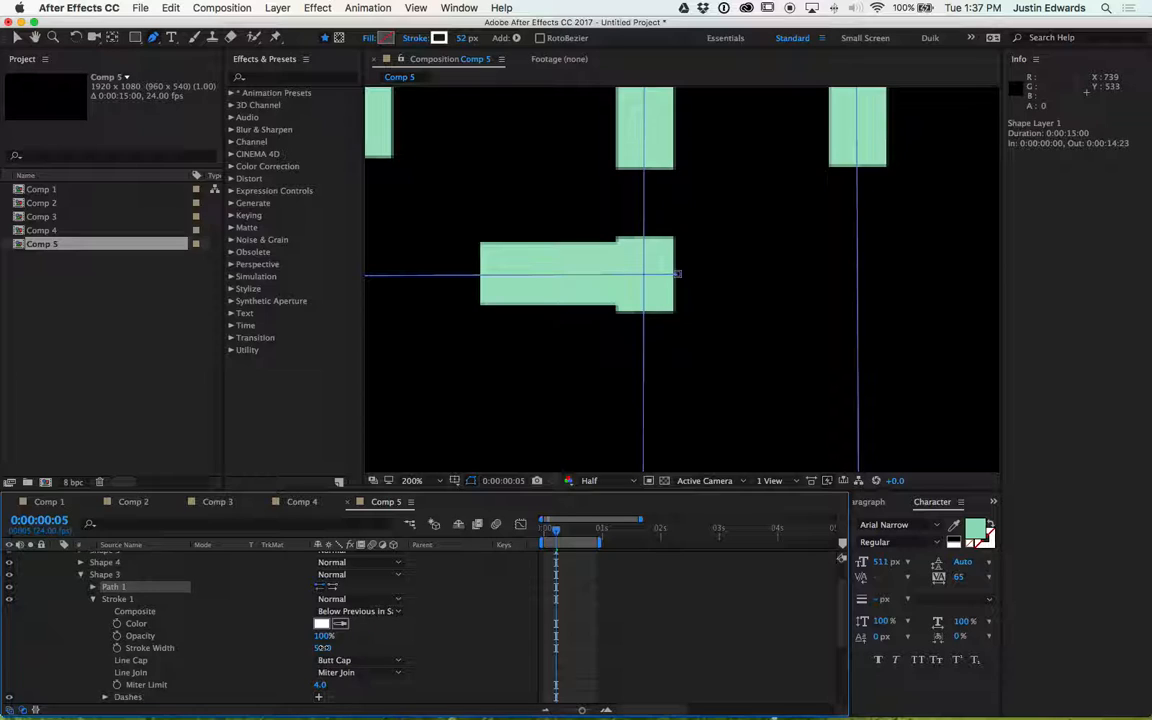
{"action": "left_click_drag", "start_coordinate": [320, 647], "coordinate": [319, 649]}
{"action": "key", "text": "space"}
{"action": "key", "text": "comma"}
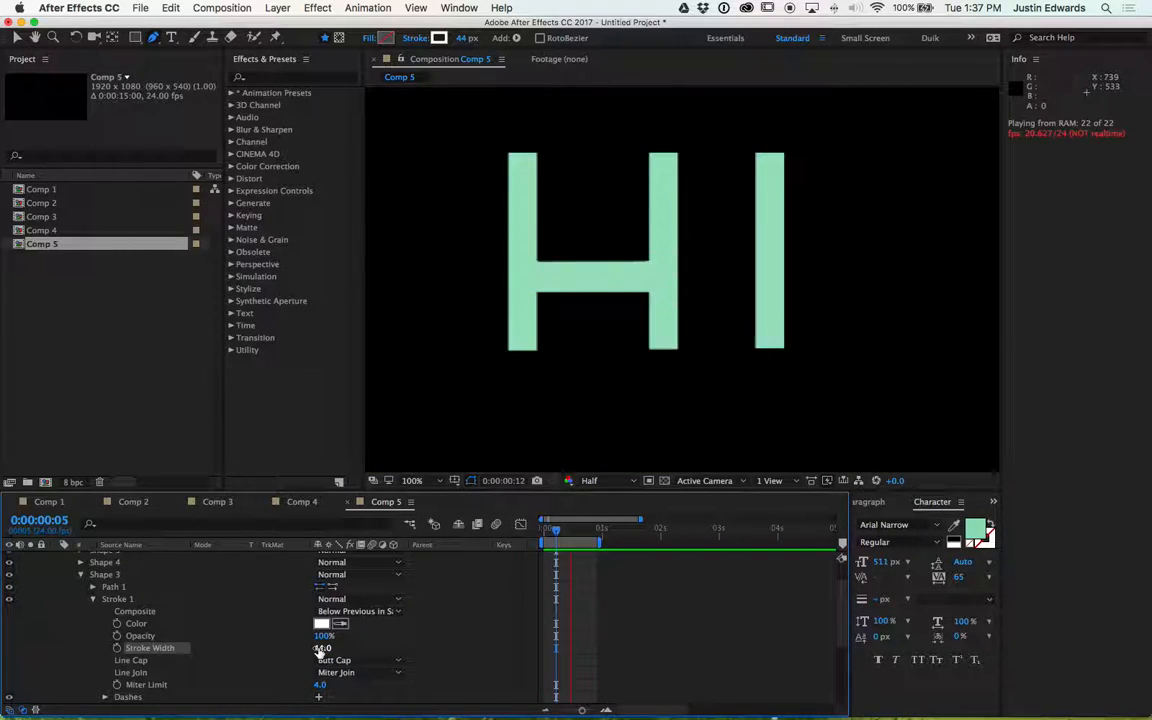
{"action": "key", "text": "comma"}
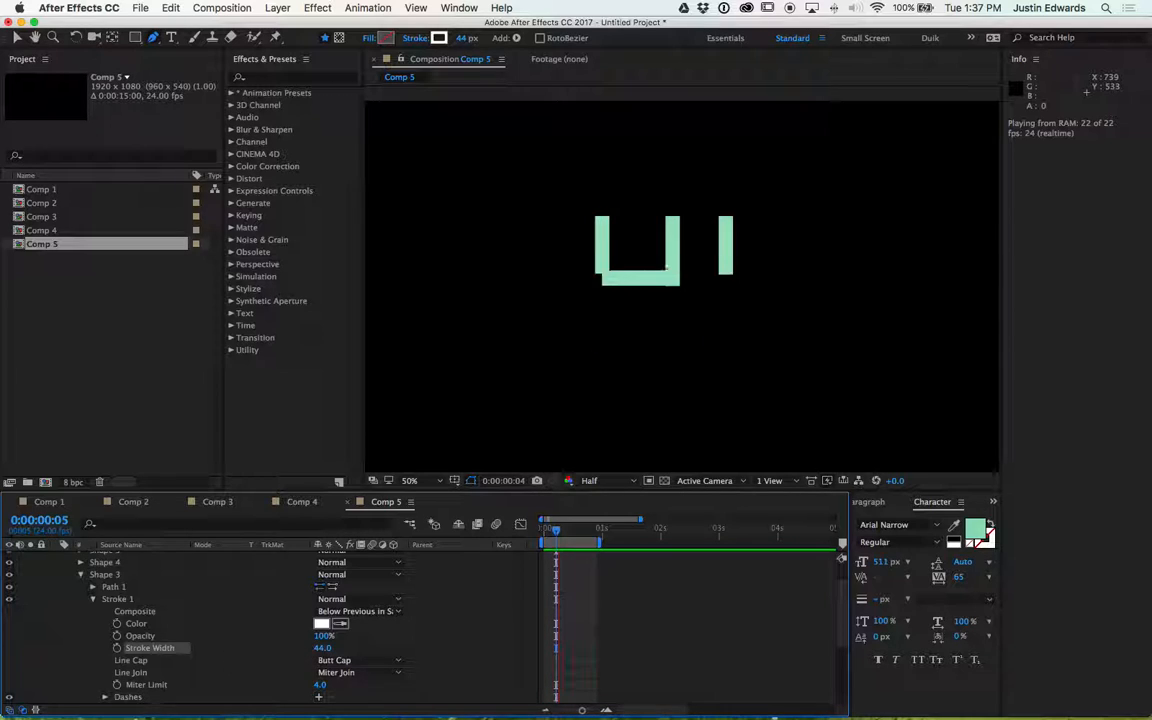
- Open the track matte options for the HI text layer
{"action": "scroll", "coordinate": [222, 660], "scroll_direction": "down", "scroll_amount": 5}
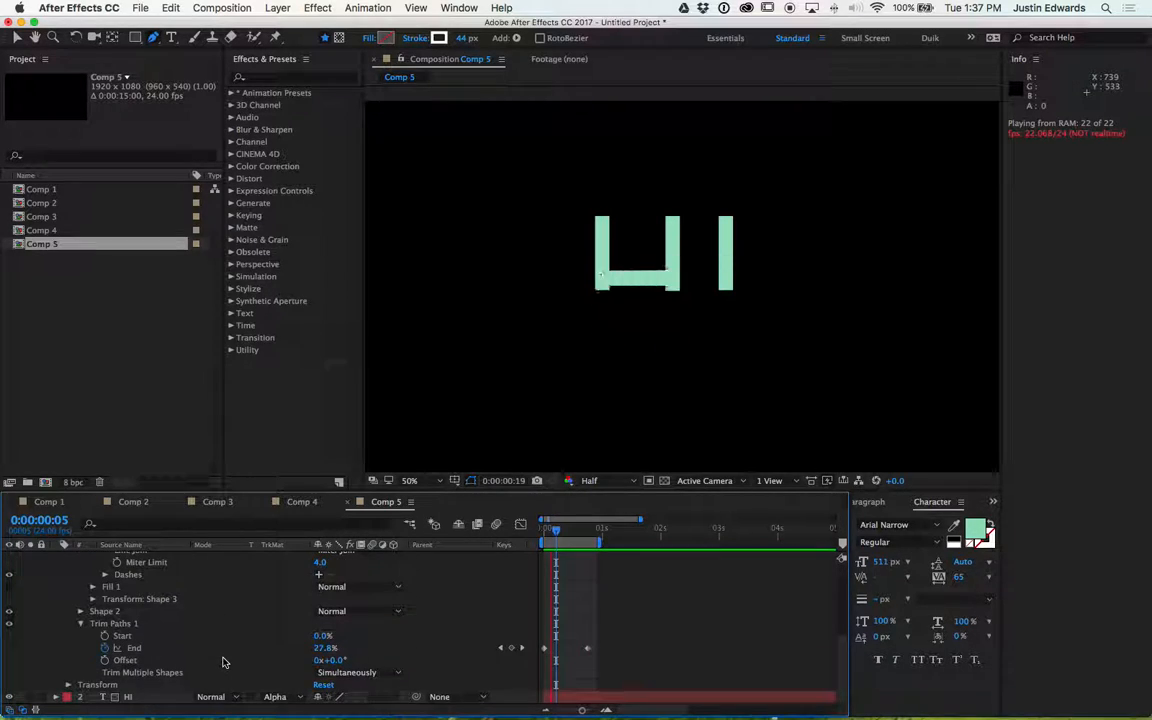
{"action": "left_click", "coordinate": [278, 697]}
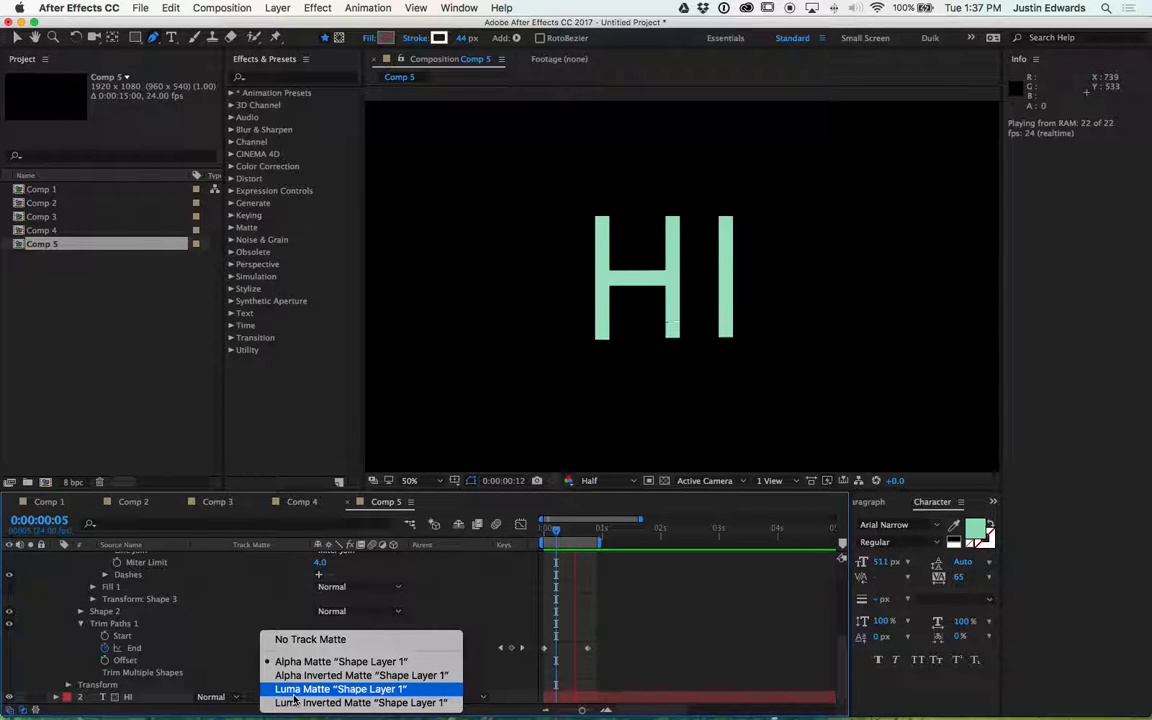
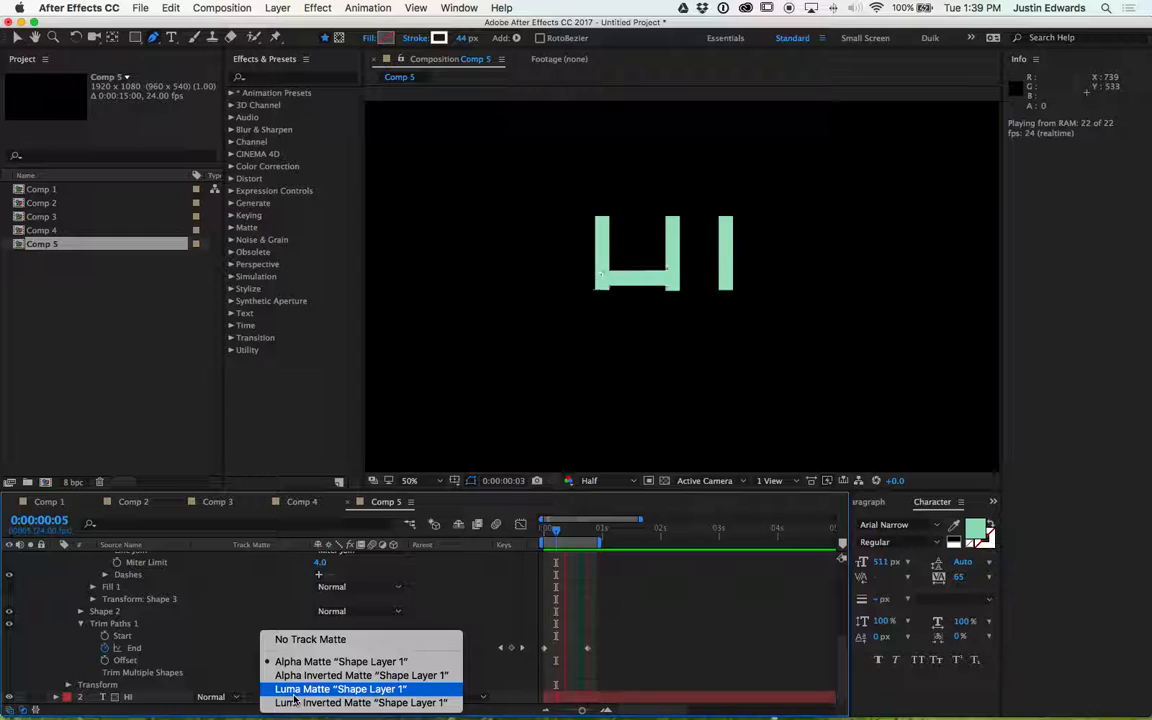
- Create a new composition named Comp 6 with the HDTV 1080 24 preset and fit it in the viewer
{"action": "left_click", "coordinate": [221, 607]}
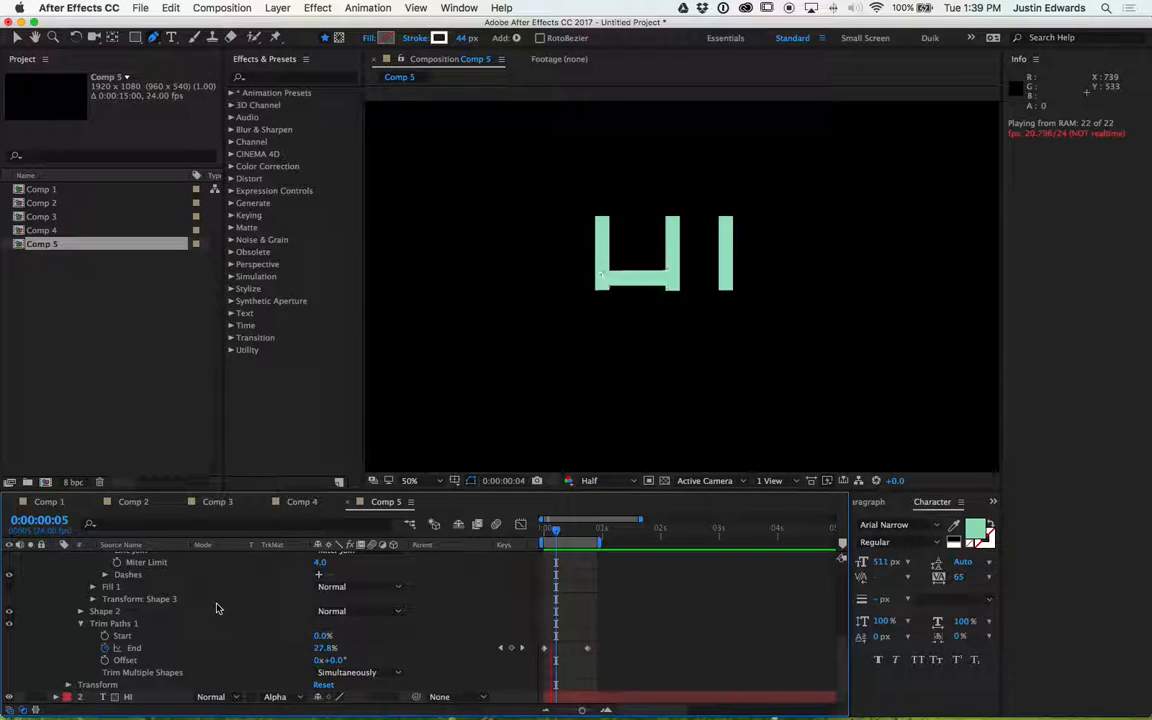
{"action": "left_click", "coordinate": [105, 389]}
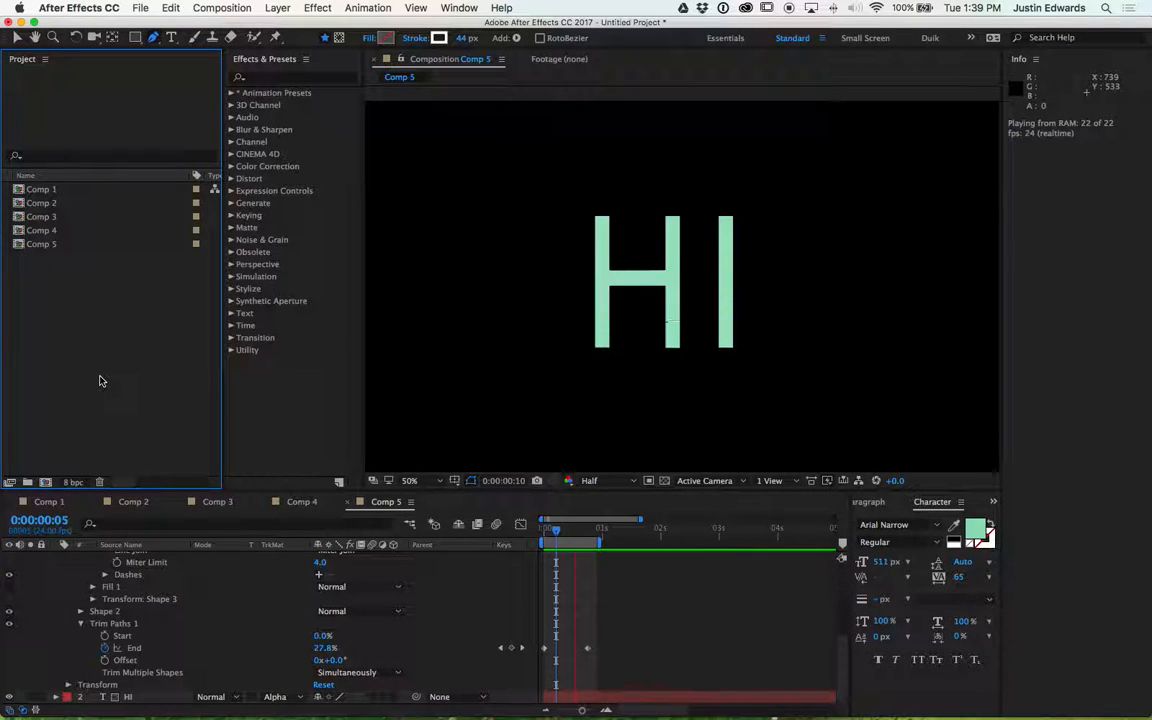
{"action": "left_click", "coordinate": [44, 483]}
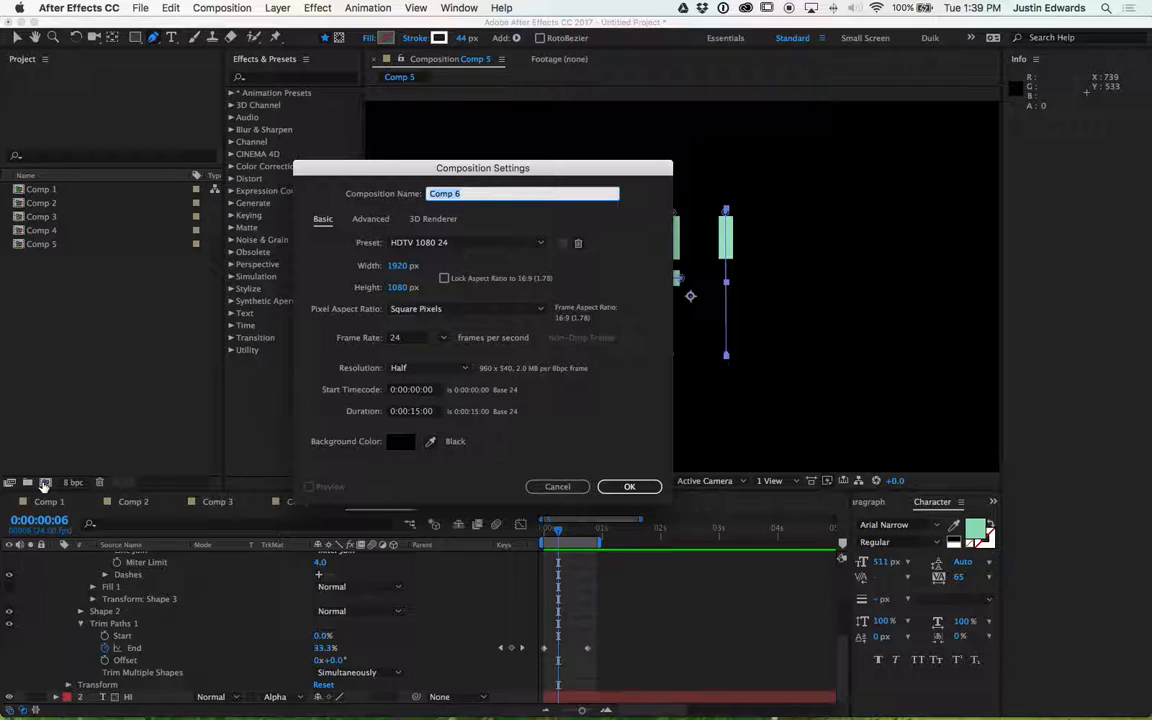
{"action": "key", "text": "Return"}
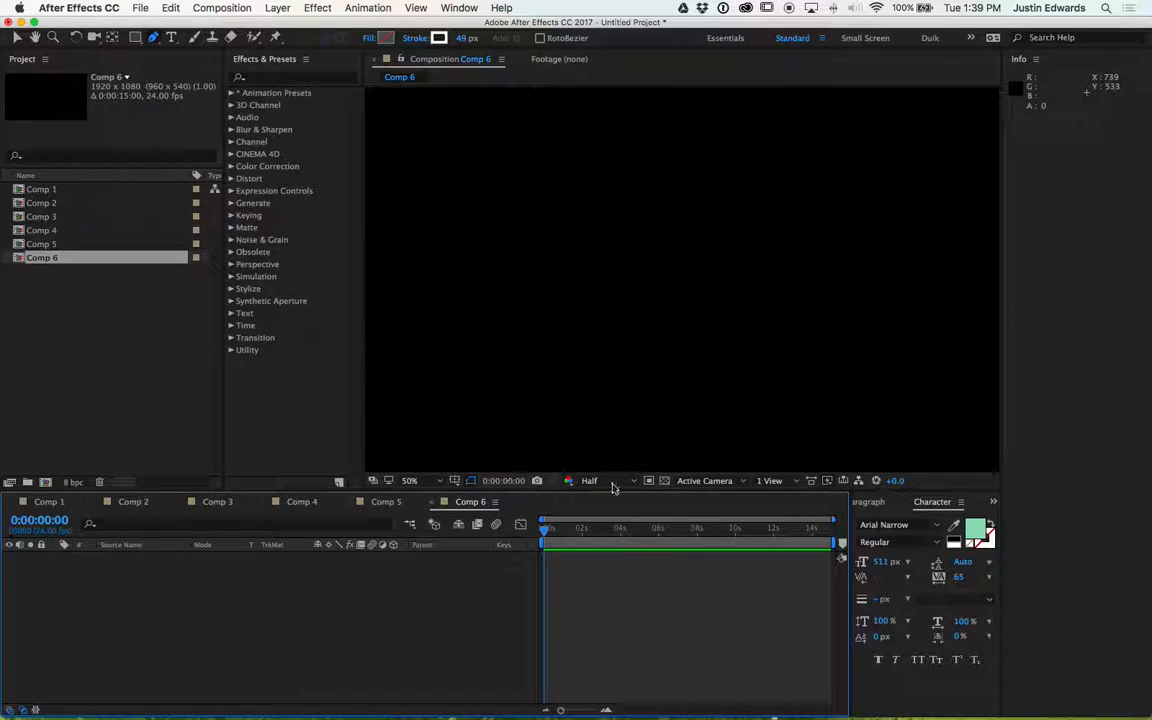
{"action": "left_click", "coordinate": [415, 481]}
{"action": "left_click", "coordinate": [429, 492]}
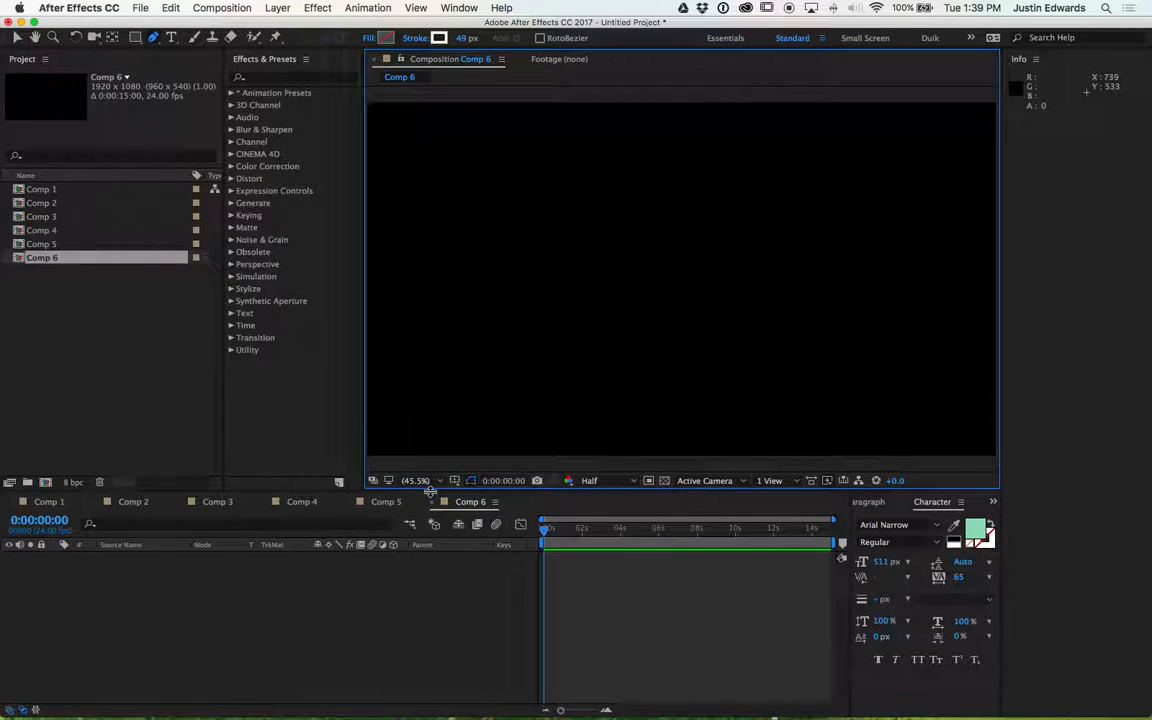
{"action": "mouse_move", "coordinate": [367, 433]}
{"action": "left_mouse_down"}
{"action": "mouse_move", "coordinate": [332, 429]}
{"action": "mouse_move", "coordinate": [358, 427]}
{"action": "left_mouse_up"}
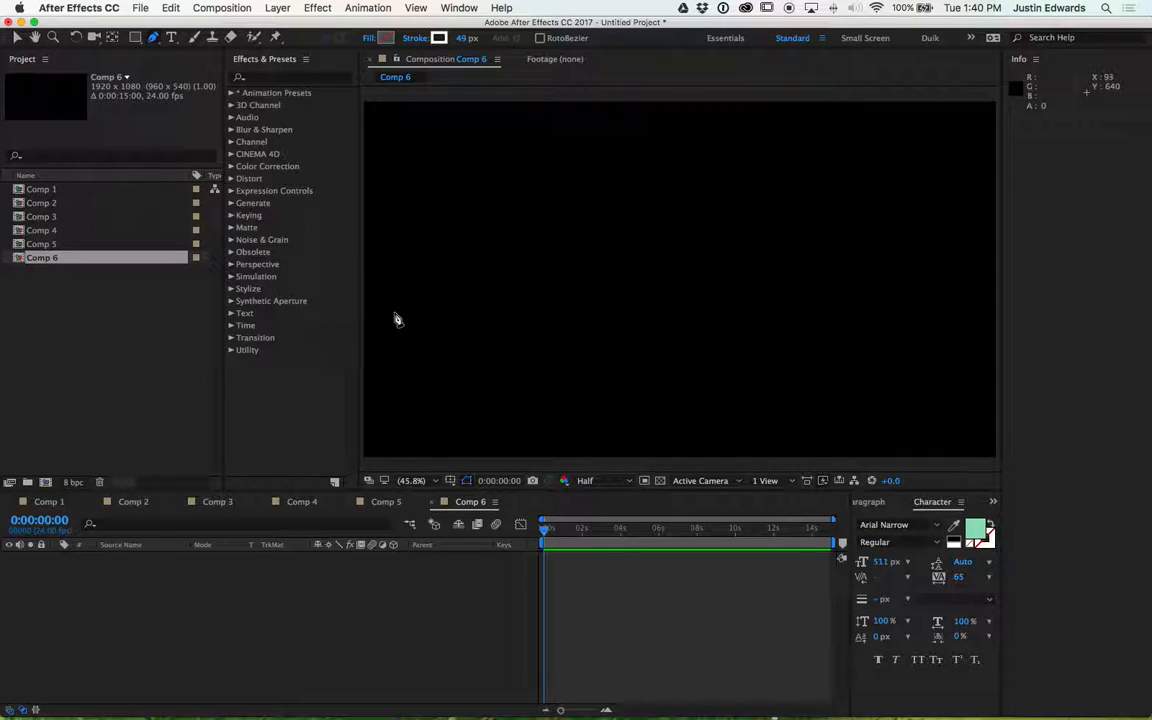
{"action": "left_click", "coordinate": [388, 281]}
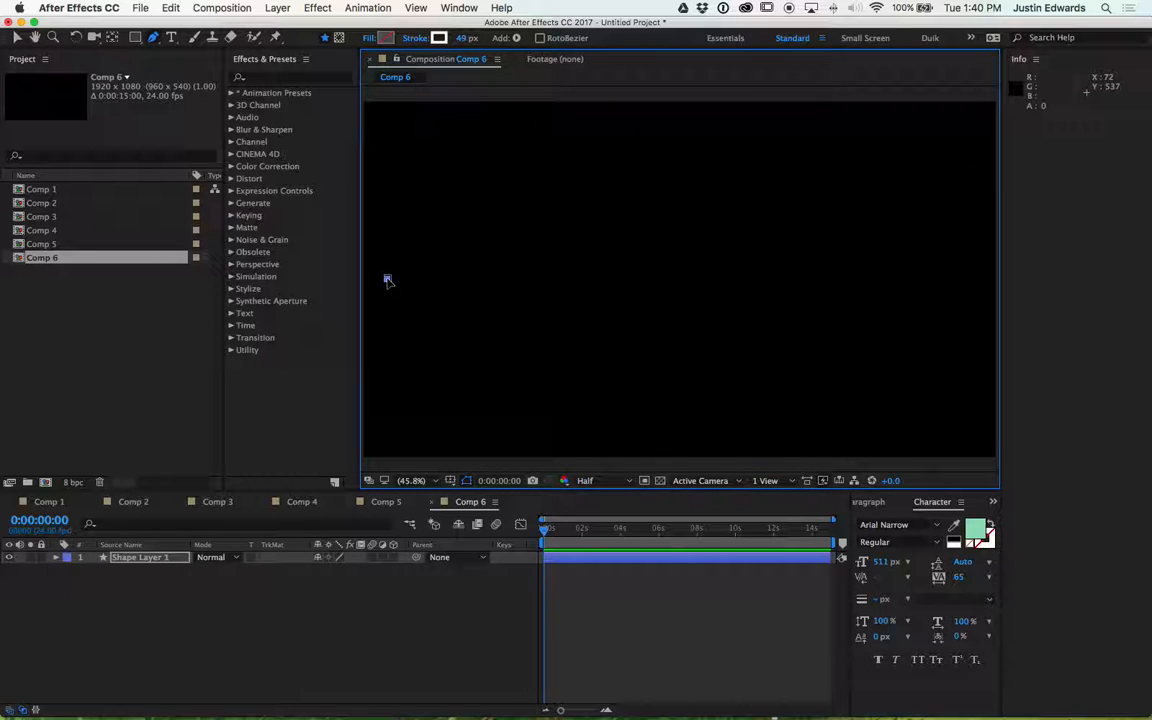
{"action": "left_click", "coordinate": [501, 176]}
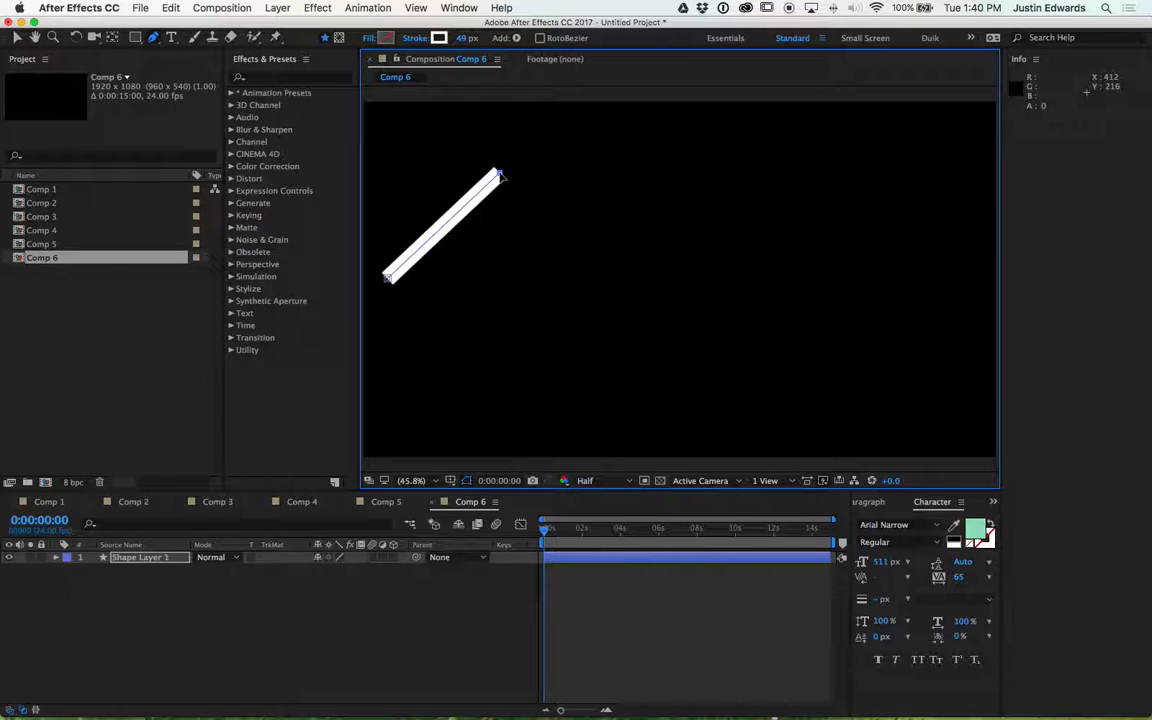
{"action": "left_click_drag", "start_coordinate": [501, 176], "coordinate": [576, 175]}
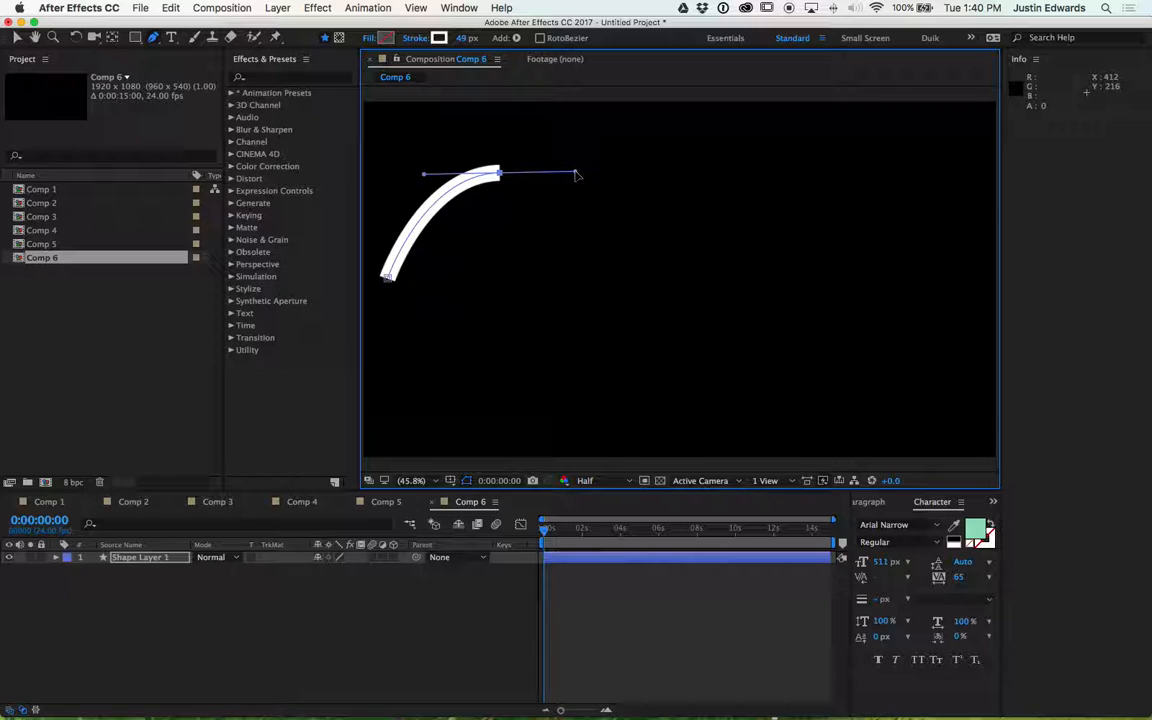
{"action": "mouse_move", "coordinate": [576, 175]}
{"action": "left_mouse_down"}
{"action": "mouse_move", "coordinate": [617, 168]}
{"action": "mouse_move", "coordinate": [540, 172]}
{"action": "left_mouse_up"}
{"action": "key", "text": "ctrl+z"}
{"action": "key", "text": "super+z"}
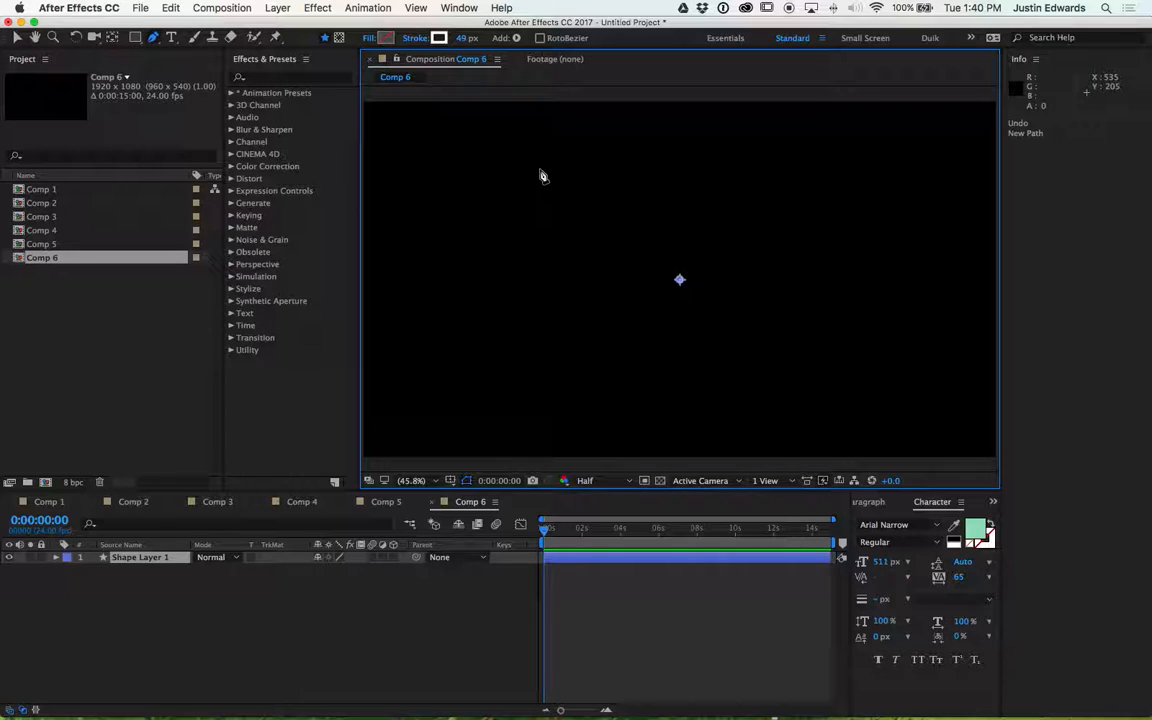
- Draw a five-point zigzag path with the Pen tool across the composition
{"action": "left_click", "coordinate": [418, 285]}
{"action": "left_click", "coordinate": [515, 161]}
{"action": "left_click", "coordinate": [708, 386]}
{"action": "left_click", "coordinate": [836, 207]}
{"action": "left_click", "coordinate": [932, 322]}
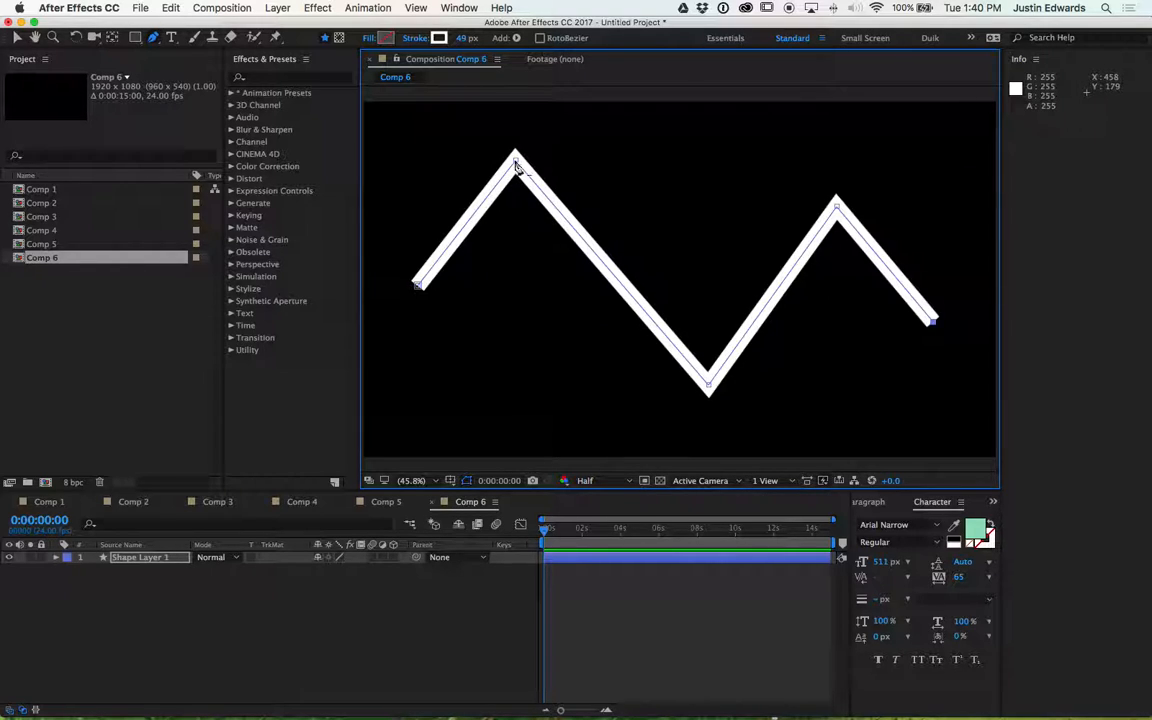
- Convert the zigzag's peak, trough and end vertices into smooth curves to form a wave
{"action": "scroll", "coordinate": [516, 167], "scroll_direction": "up", "scroll_amount": 1}
{"action": "scroll", "coordinate": [517, 167], "scroll_direction": "up", "scroll_amount": 1}
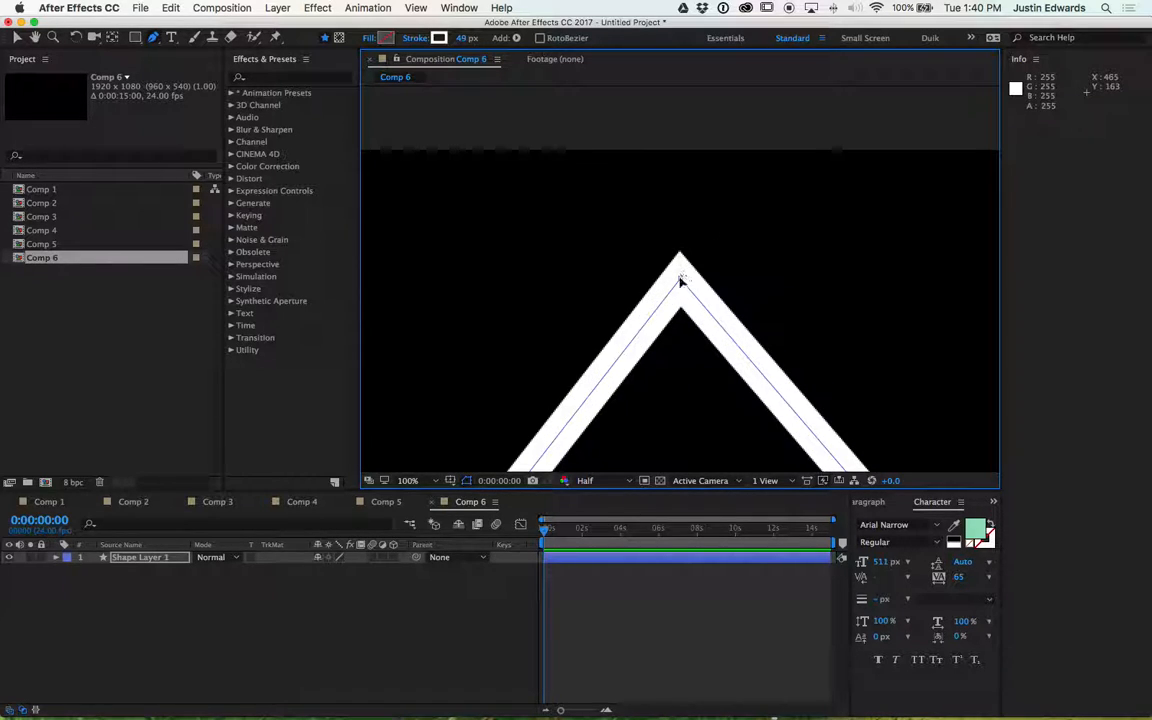
{"action": "scroll", "coordinate": [679, 285], "scroll_direction": "down", "scroll_amount": 1}
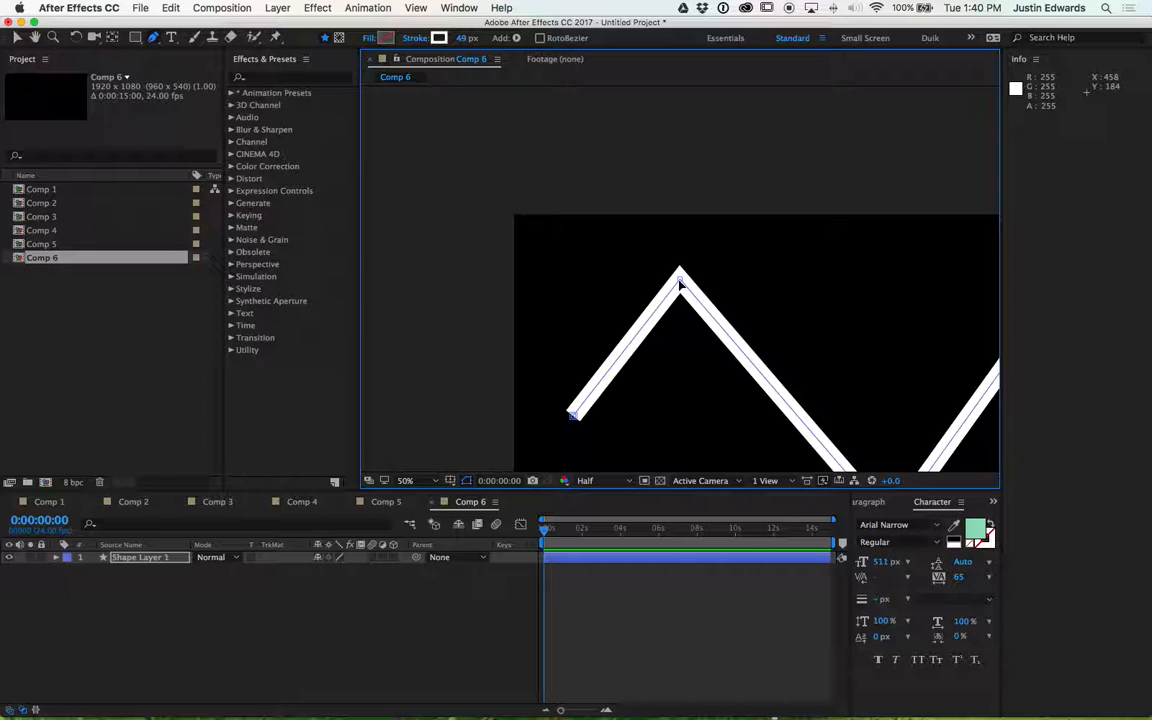
{"action": "scroll", "coordinate": [680, 287], "scroll_direction": "down", "scroll_amount": 1}
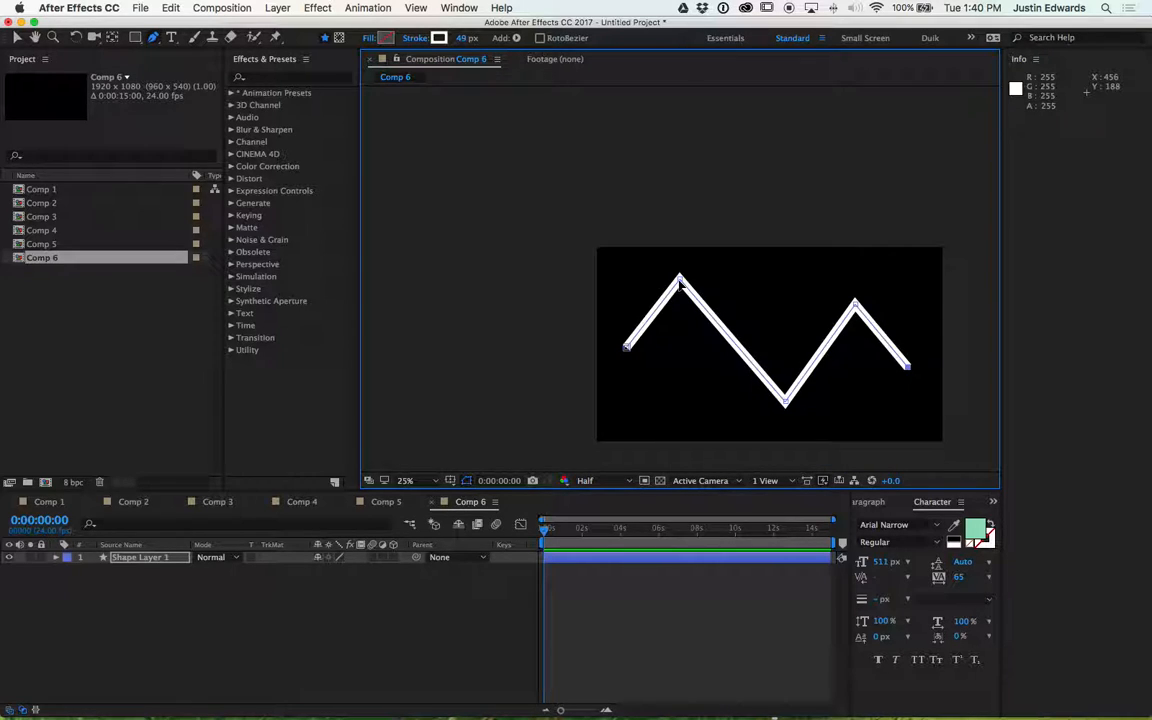
{"action": "mouse_move", "coordinate": [679, 279]}
{"action": "left_mouse_down"}
{"action": "mouse_move", "coordinate": [748, 280]}
{"action": "mouse_move", "coordinate": [732, 283]}
{"action": "left_mouse_up"}
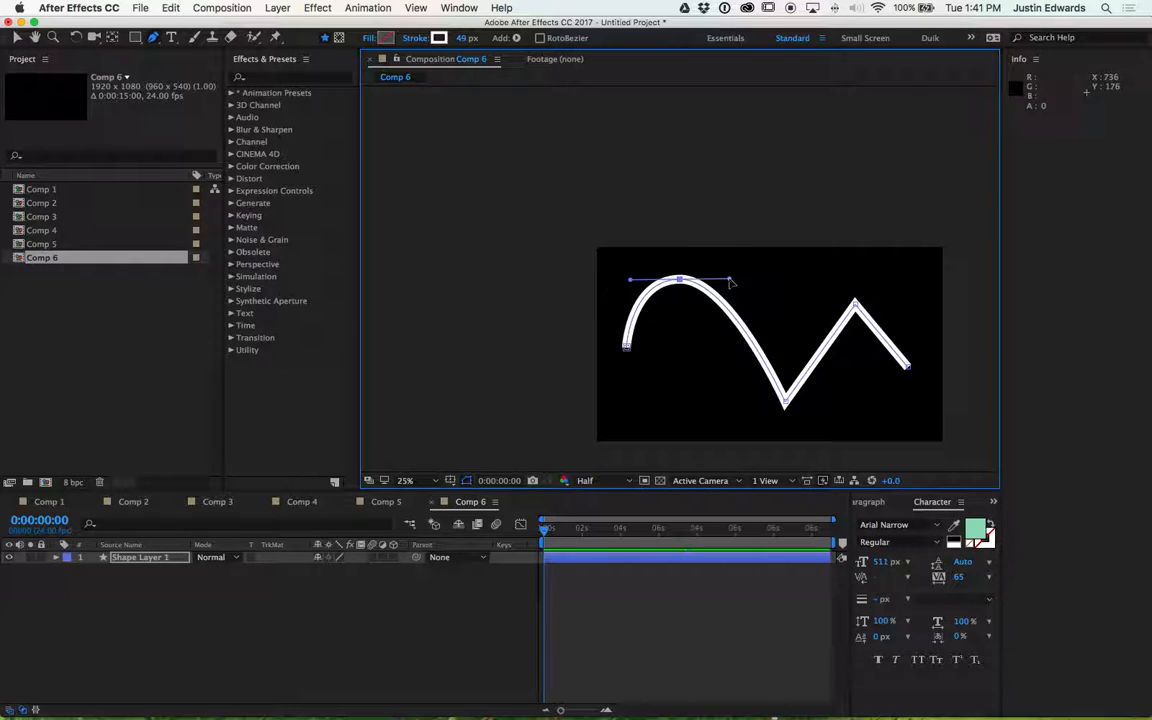
{"action": "left_click_drag", "start_coordinate": [786, 403], "coordinate": [824, 405]}
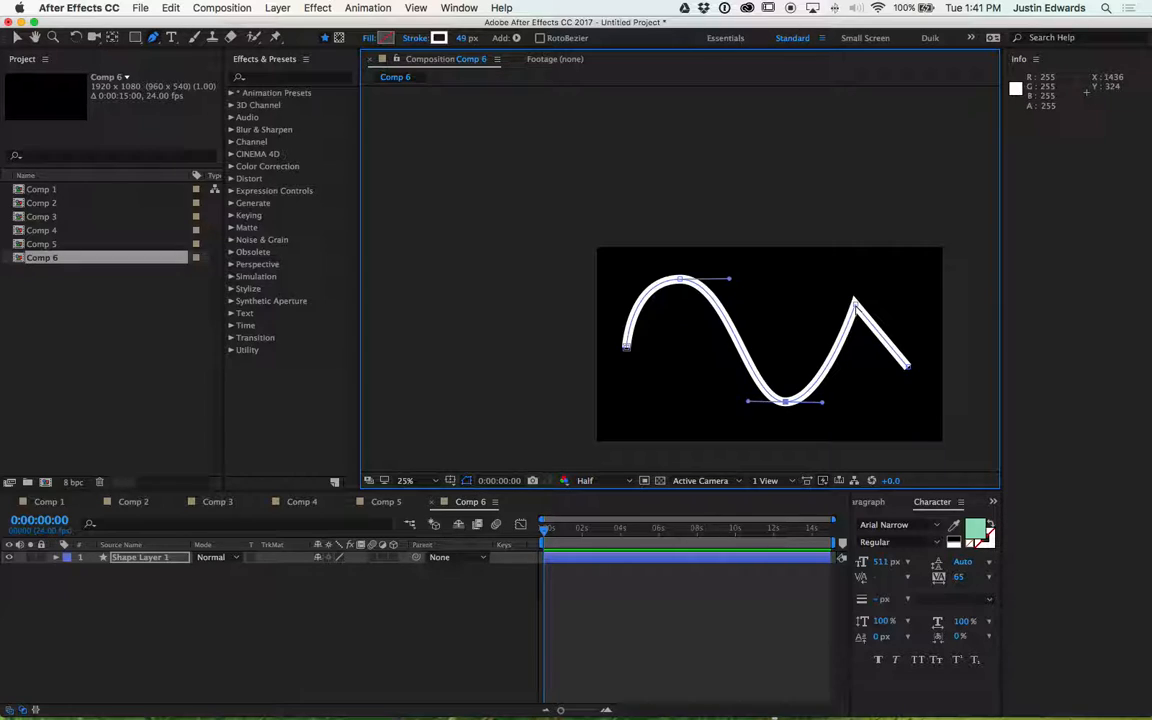
{"action": "left_click_drag", "start_coordinate": [855, 301], "coordinate": [884, 304]}
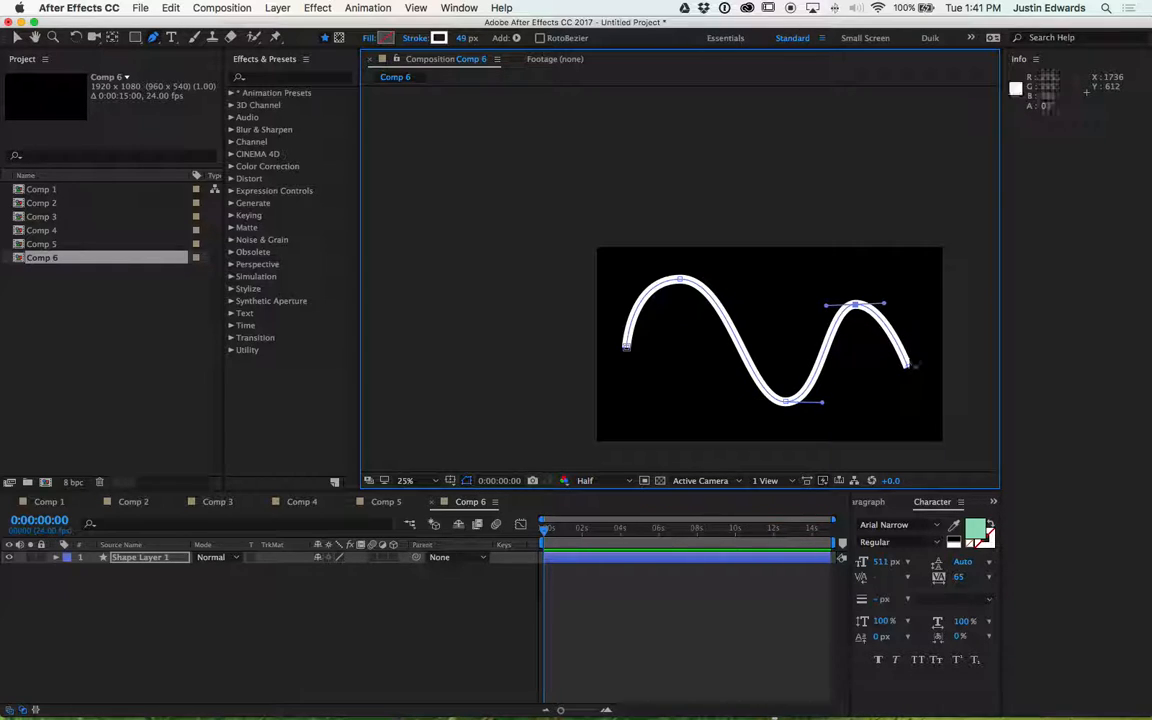
{"action": "left_click_drag", "start_coordinate": [908, 370], "coordinate": [930, 366]}
{"action": "left_click", "coordinate": [627, 348]}
{"action": "left_click_drag", "start_coordinate": [633, 350], "coordinate": [645, 353]}
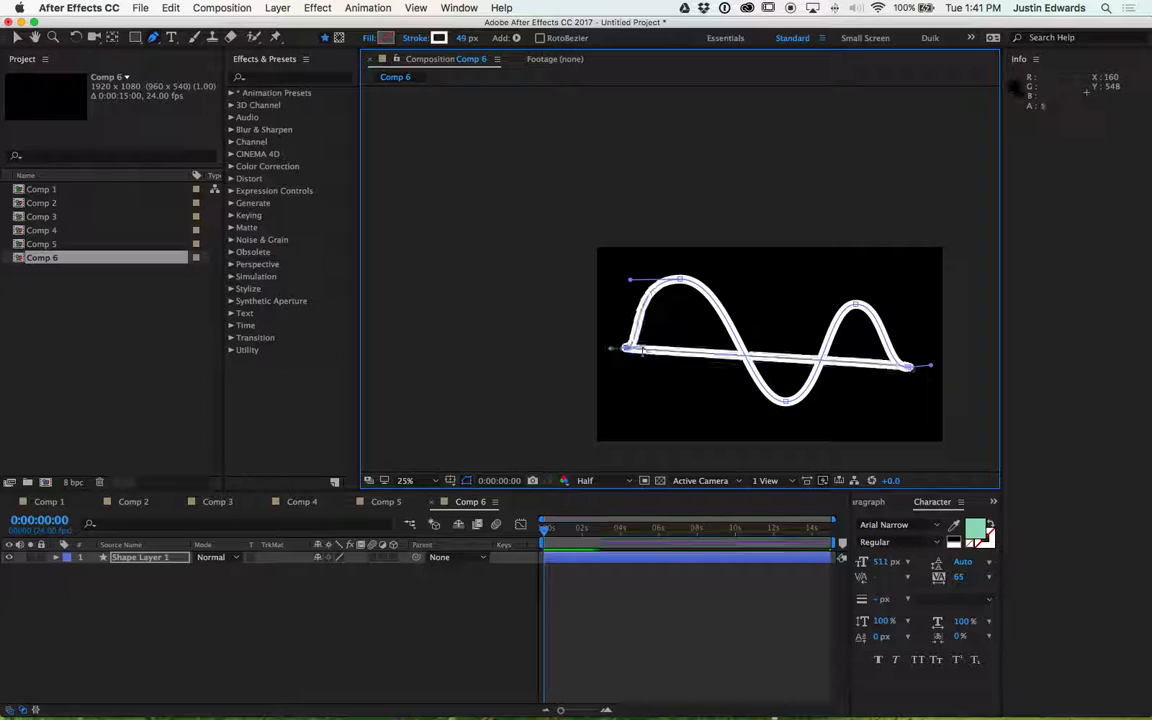
{"action": "key", "text": "cmd+z"}
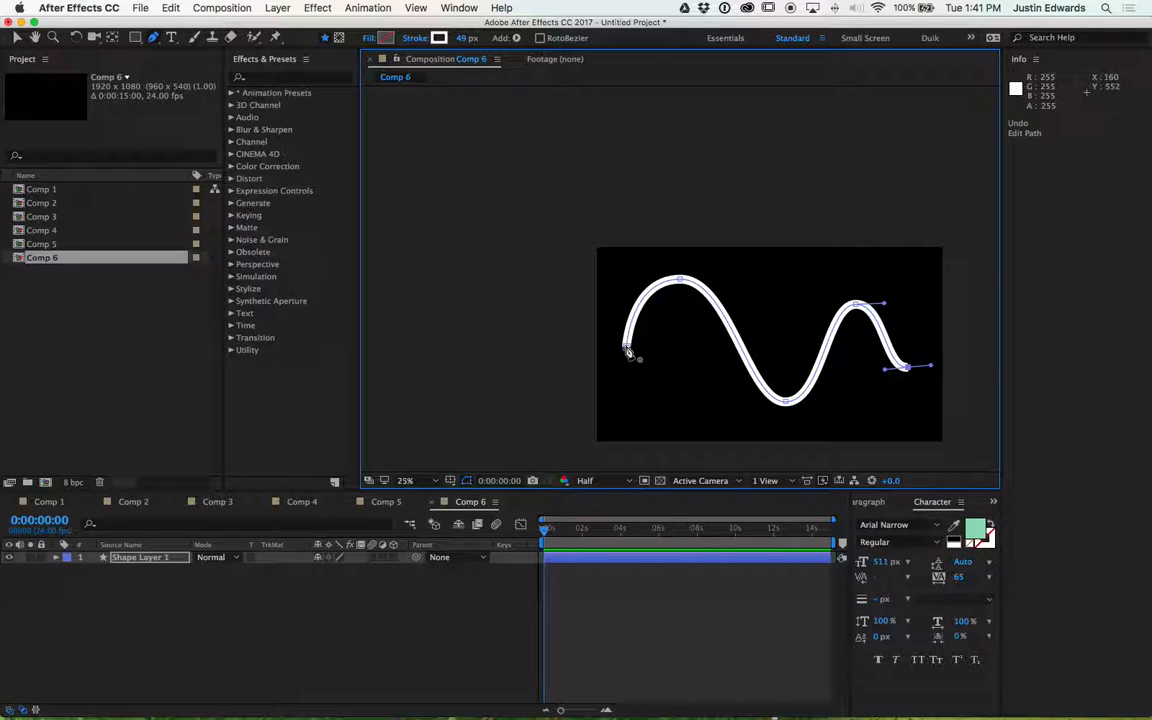
- Extend the wave with an extra vertex past its end and undo an attempt to close the path
{"action": "left_click", "coordinate": [965, 320]}
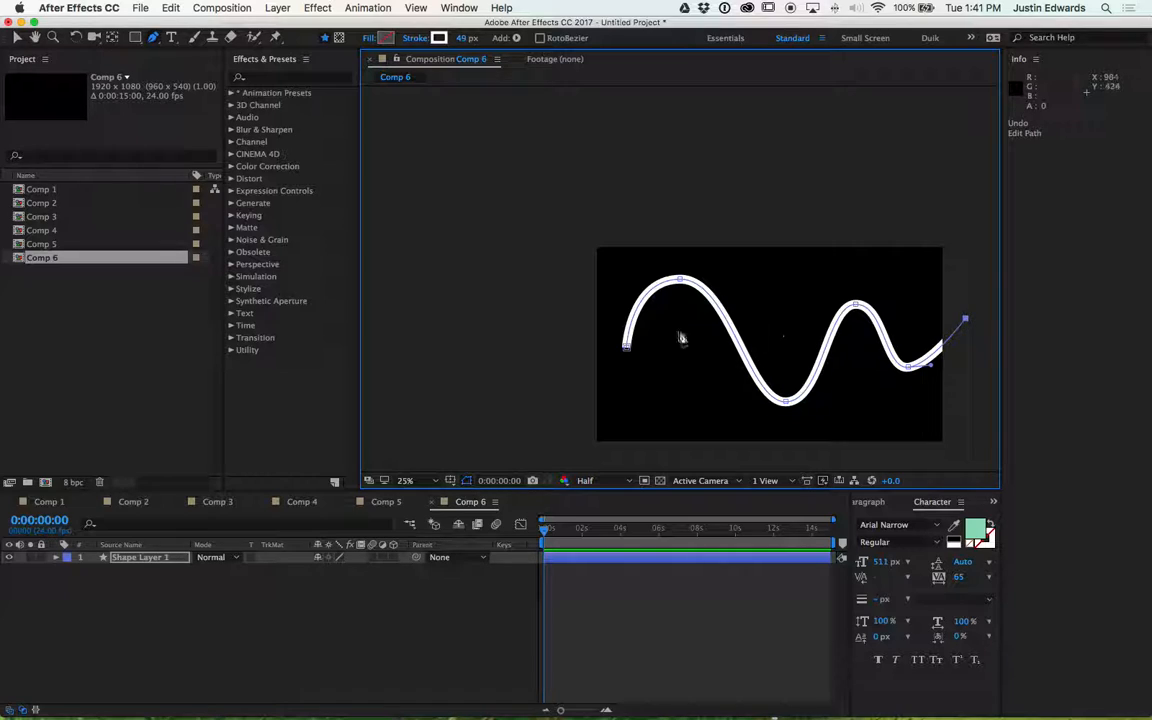
{"action": "left_click", "coordinate": [625, 347]}
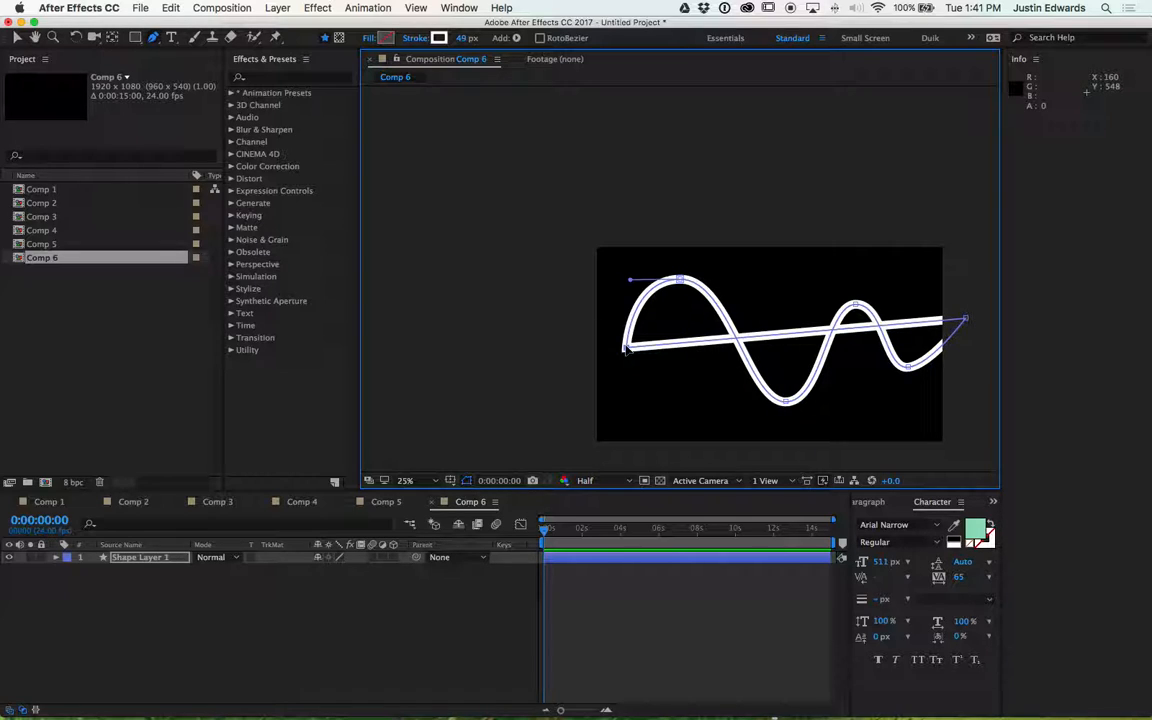
{"action": "key", "text": "super+z"}
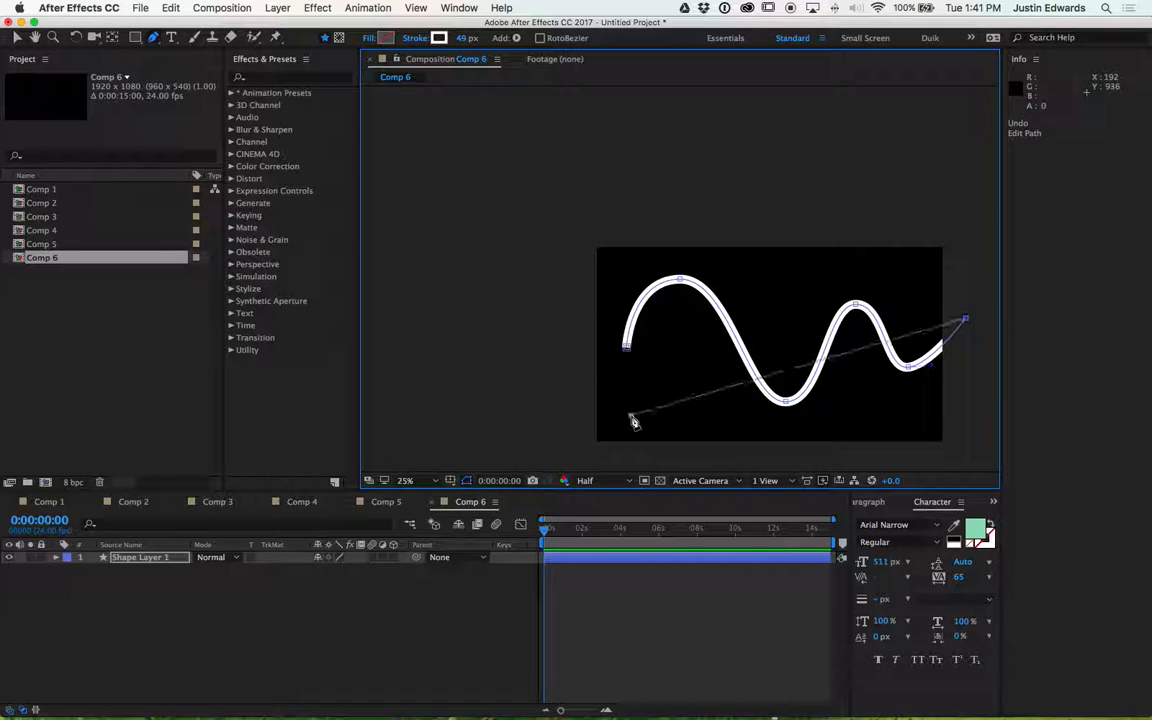
{"action": "key", "text": "super+z"}
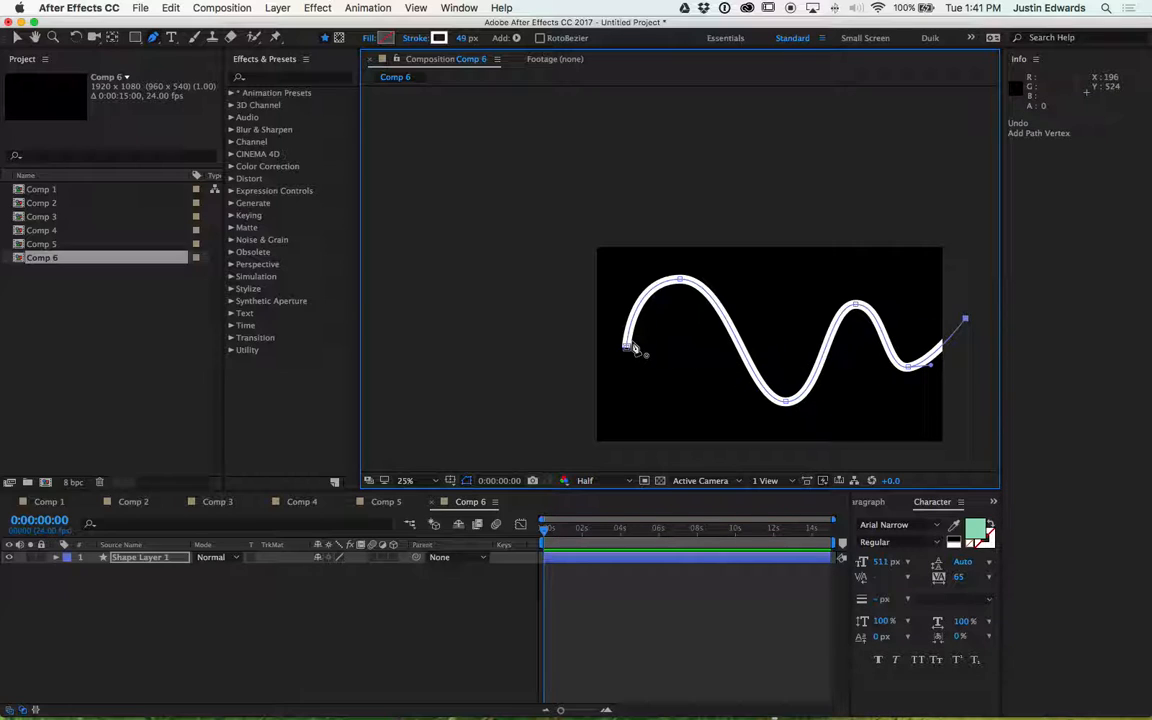
- Pull out Bezier handles on the wave's starting vertex with the Selection tool
{"action": "left_click", "coordinate": [17, 37]}
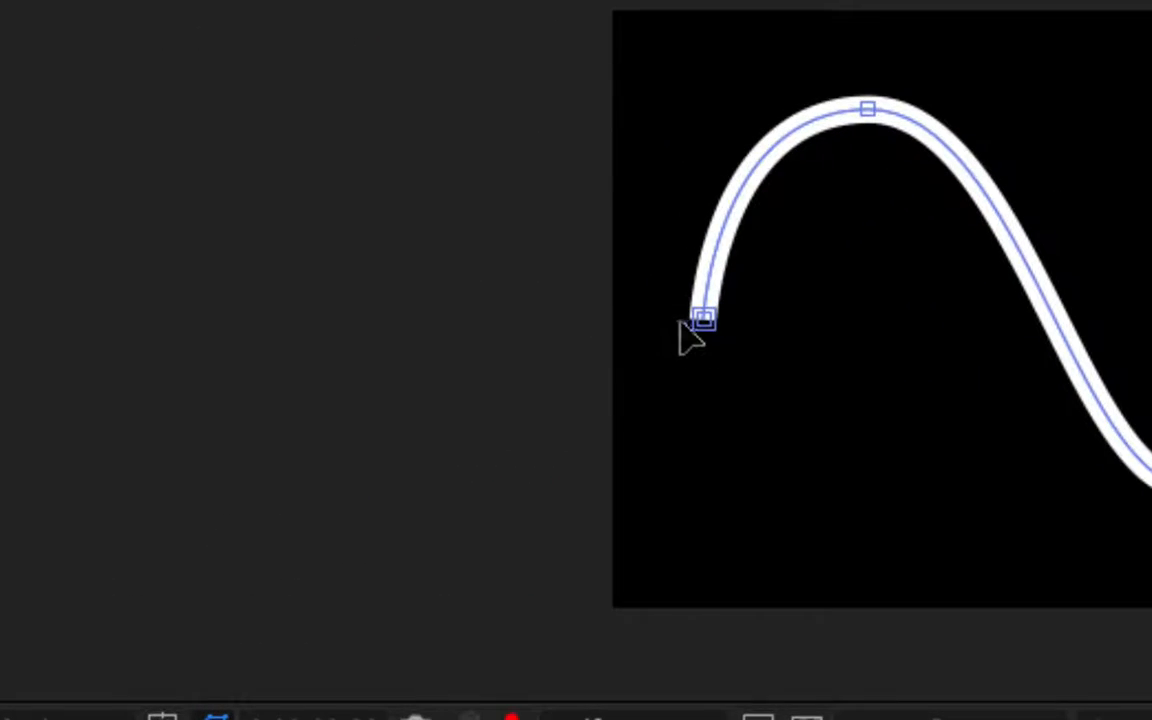
{"action": "left_click", "coordinate": [704, 320]}
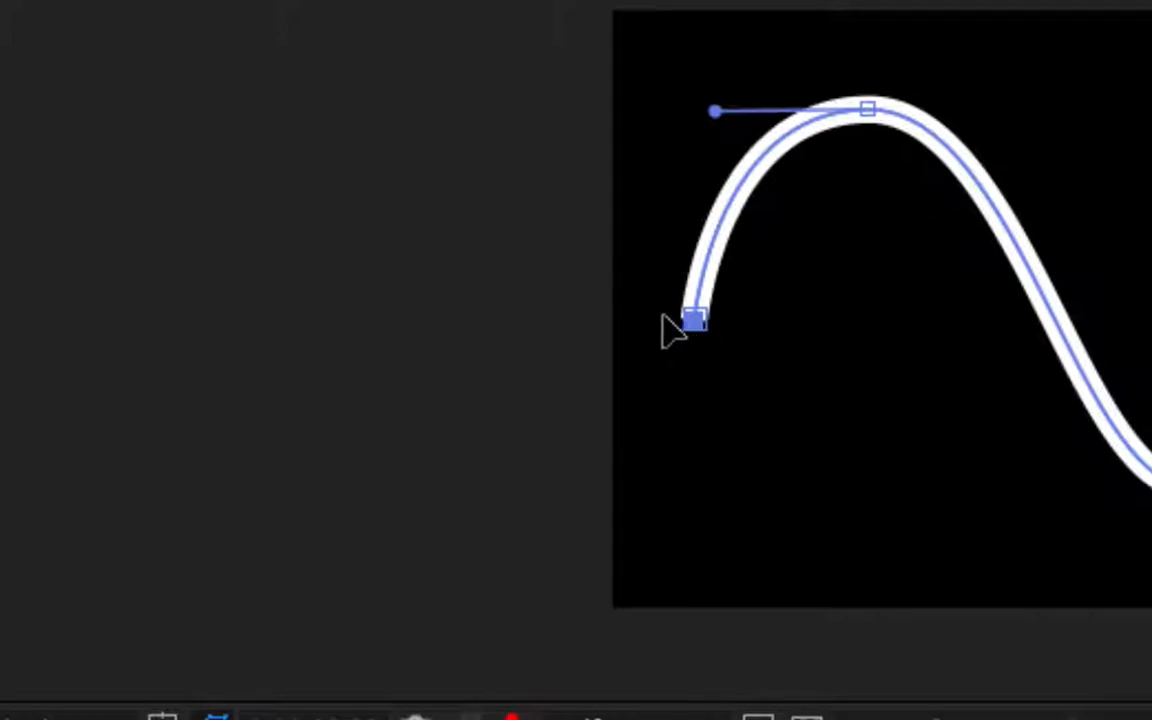
{"action": "left_click_drag", "start_coordinate": [701, 332], "coordinate": [655, 333]}
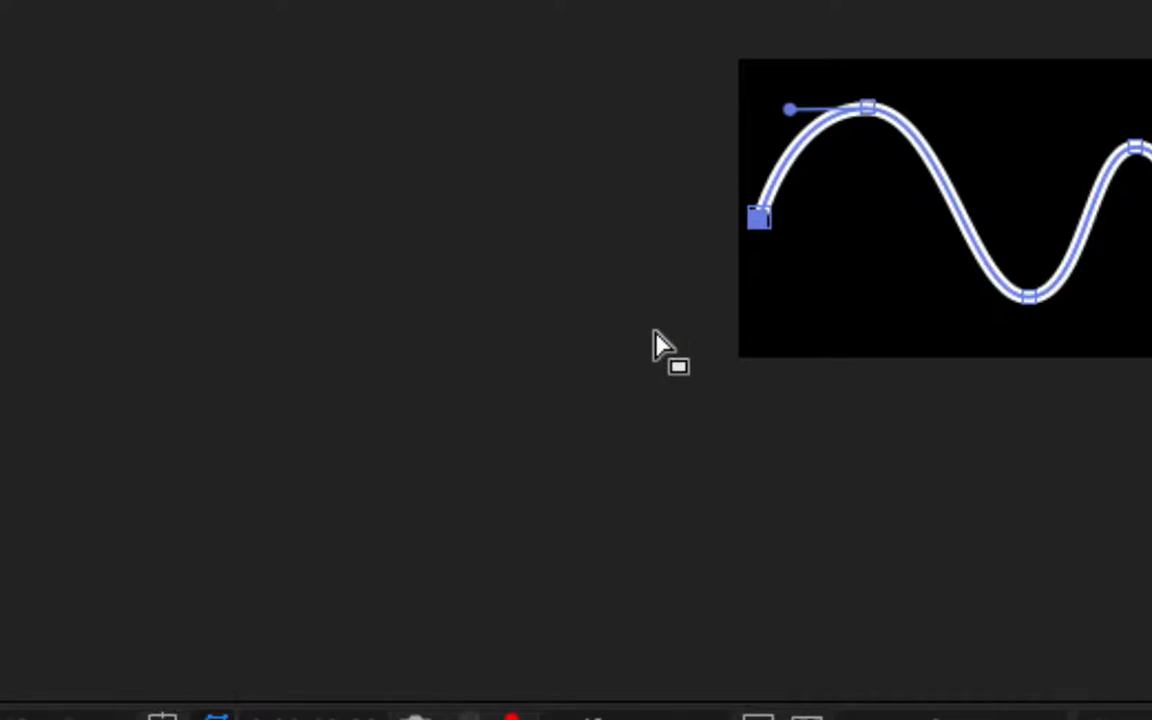
{"action": "left_click_drag", "start_coordinate": [759, 219], "coordinate": [788, 222]}
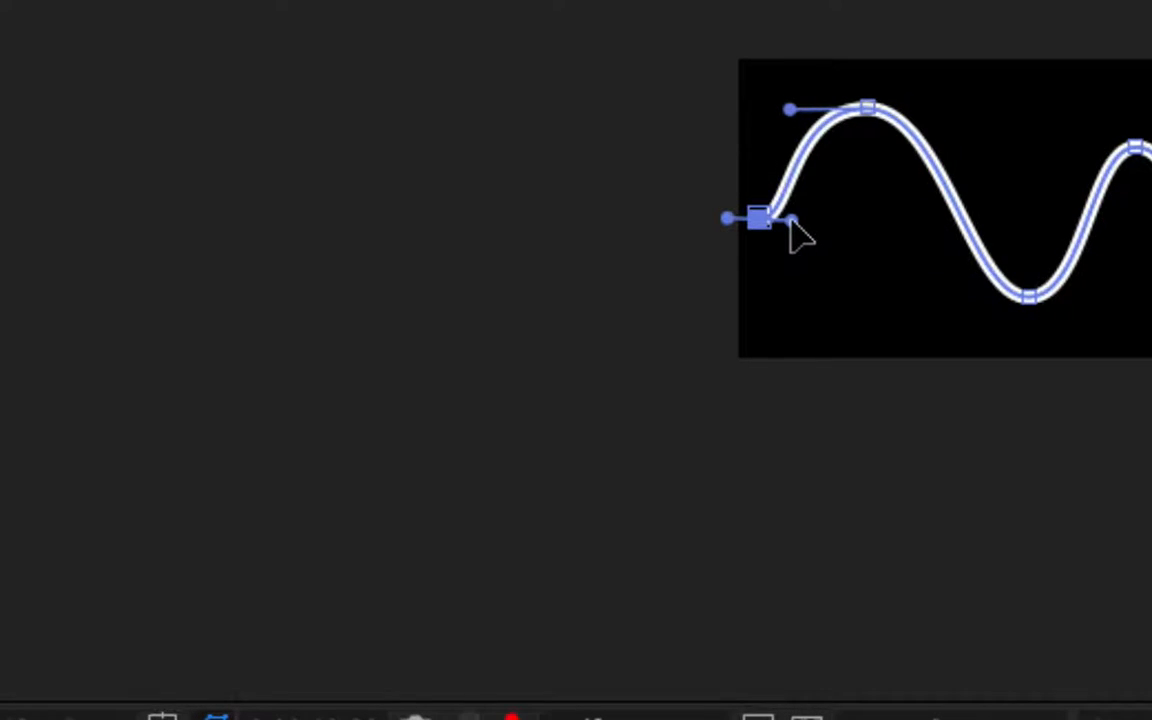
- Select the entire wave path and delete it
{"action": "key", "text": "comma"}
{"action": "key", "text": "comma"}
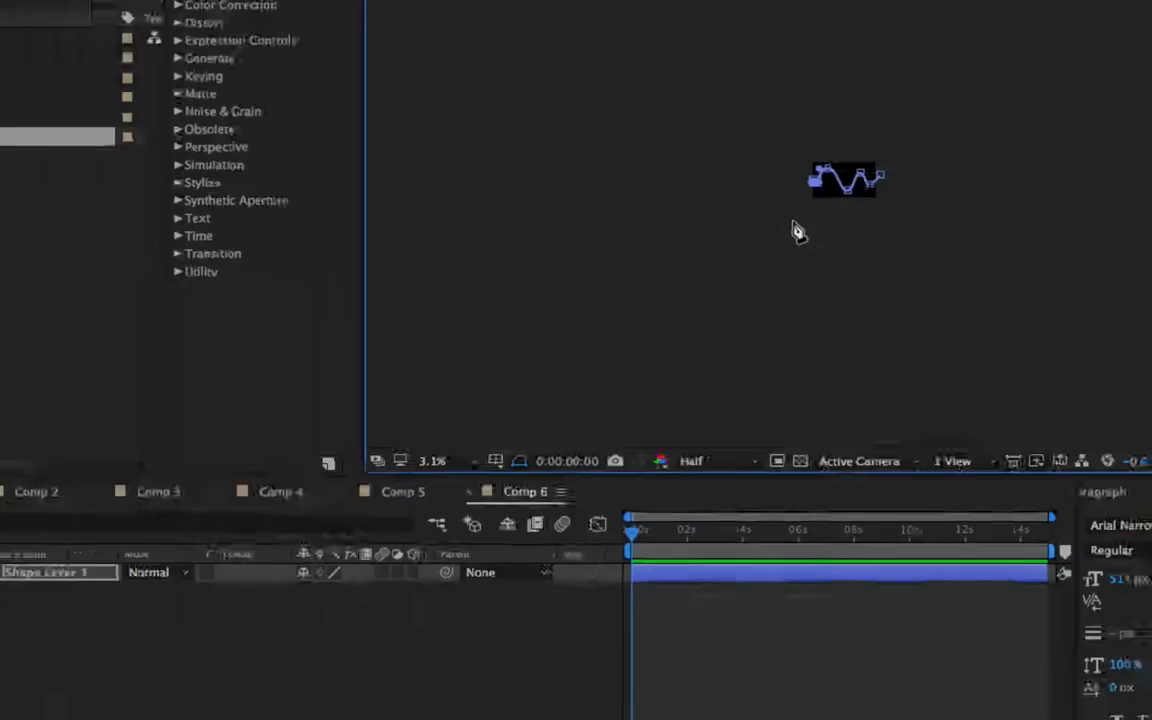
{"action": "key", "text": "period"}
{"action": "key", "text": "period"}
{"action": "key", "text": "period"}
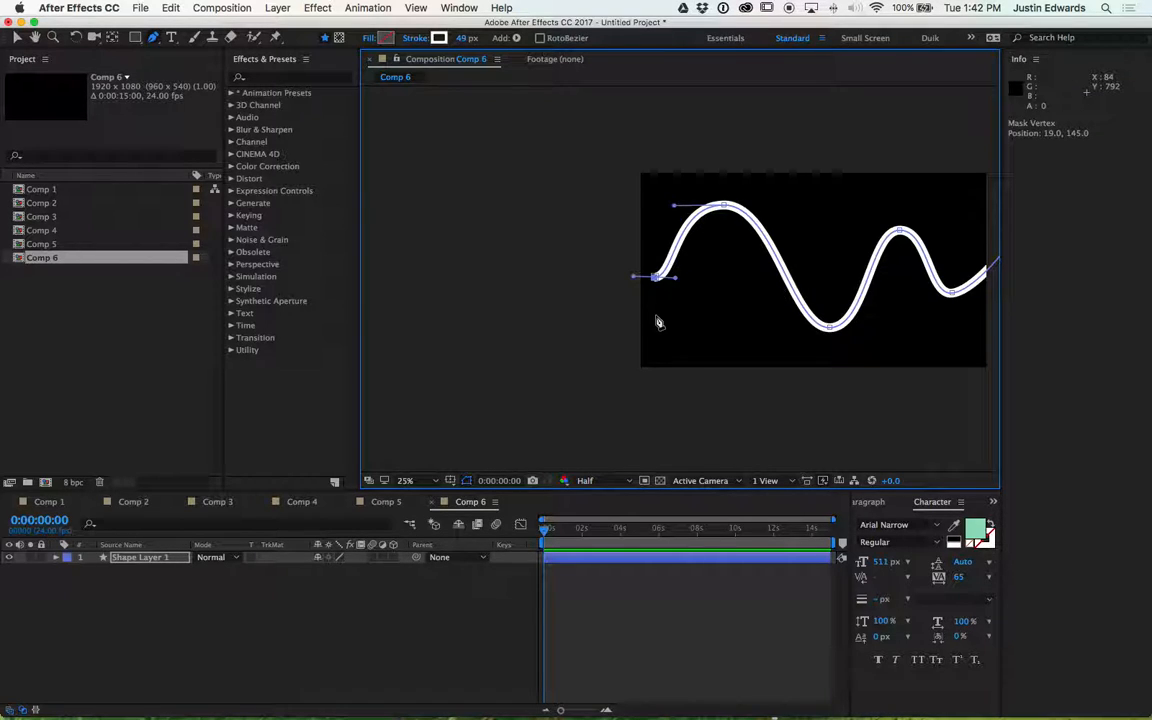
{"action": "key", "text": "space"}
{"action": "left_click_drag", "start_coordinate": [787, 309], "coordinate": [649, 305]}
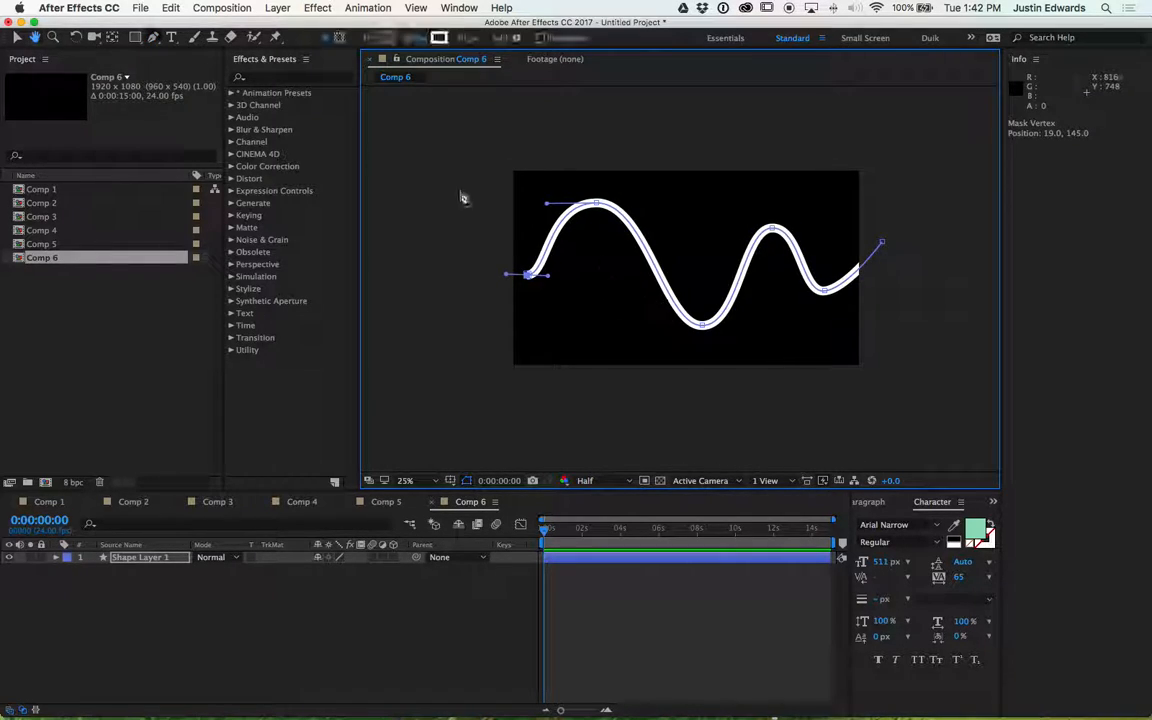
{"action": "left_click", "coordinate": [16, 38]}
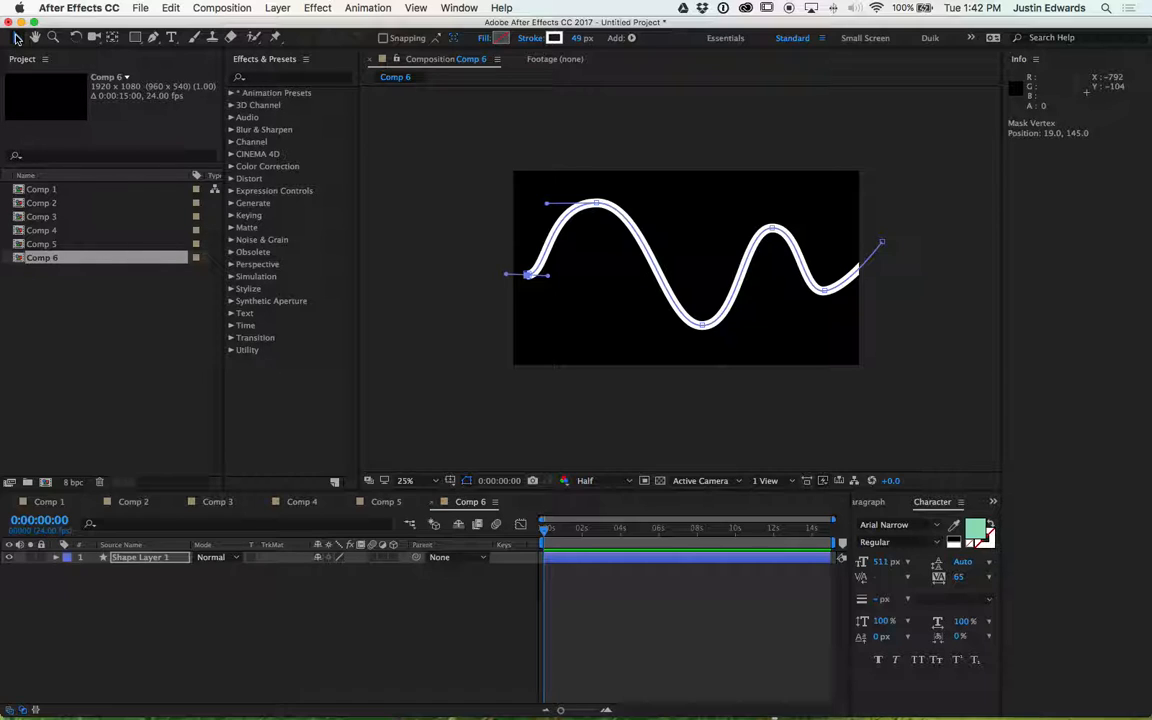
{"action": "mouse_move", "coordinate": [485, 155]}
{"action": "left_mouse_down"}
{"action": "mouse_move", "coordinate": [848, 275]}
{"action": "mouse_move", "coordinate": [920, 388]}
{"action": "left_mouse_up"}
{"action": "key", "text": "Delete"}
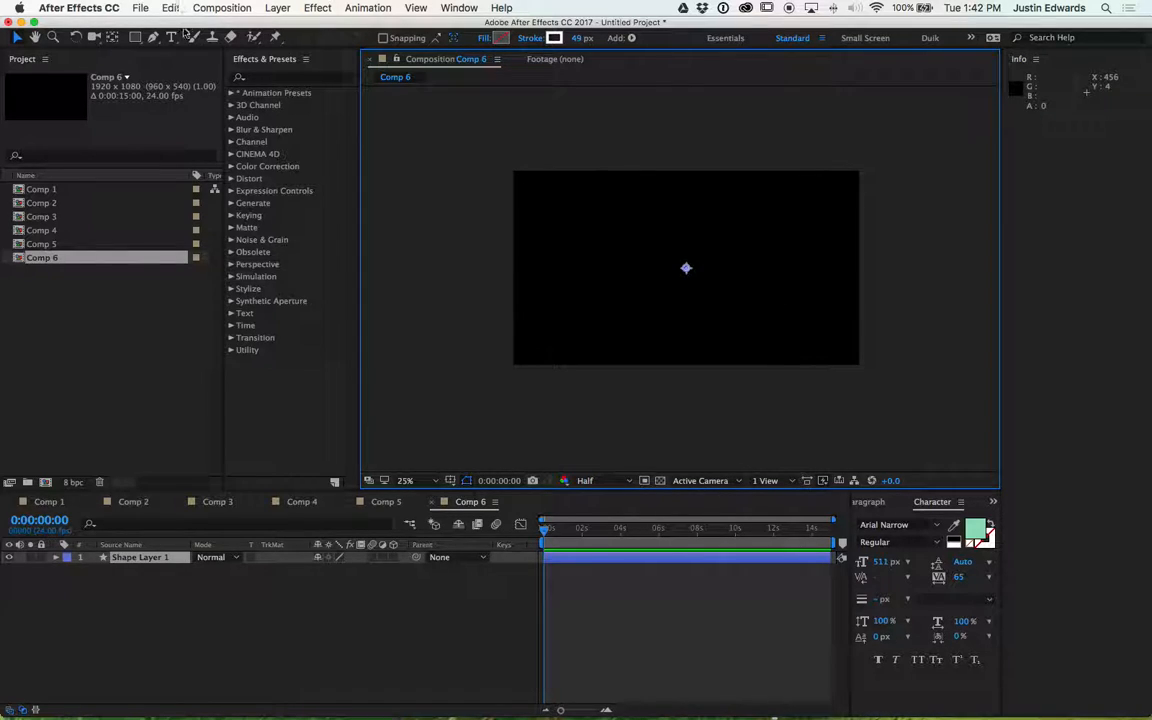
- Draw a new six-point wavy stroke path with the Pen tool, then reposition two crest vertices to reshape it
{"action": "left_click", "coordinate": [153, 38]}
{"action": "left_click", "coordinate": [481, 305]}
{"action": "left_click_drag", "start_coordinate": [566, 216], "coordinate": [630, 210]}
{"action": "mouse_move", "coordinate": [656, 313]}
{"action": "left_mouse_down"}
{"action": "mouse_move", "coordinate": [712, 326]}
{"action": "mouse_move", "coordinate": [737, 314]}
{"action": "left_mouse_up"}
{"action": "left_click_drag", "start_coordinate": [724, 217], "coordinate": [782, 217]}
{"action": "left_click_drag", "start_coordinate": [811, 325], "coordinate": [857, 321]}
{"action": "left_click_drag", "start_coordinate": [886, 241], "coordinate": [920, 240]}
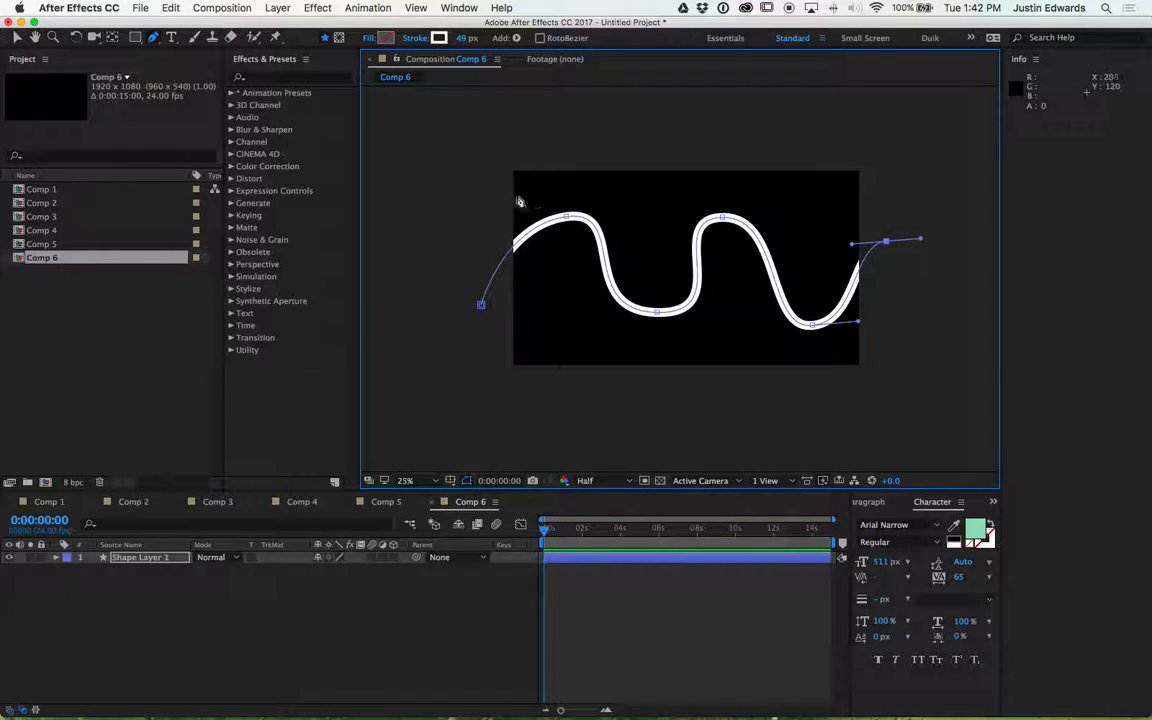
{"action": "left_click_drag", "start_coordinate": [565, 216], "coordinate": [544, 232]}
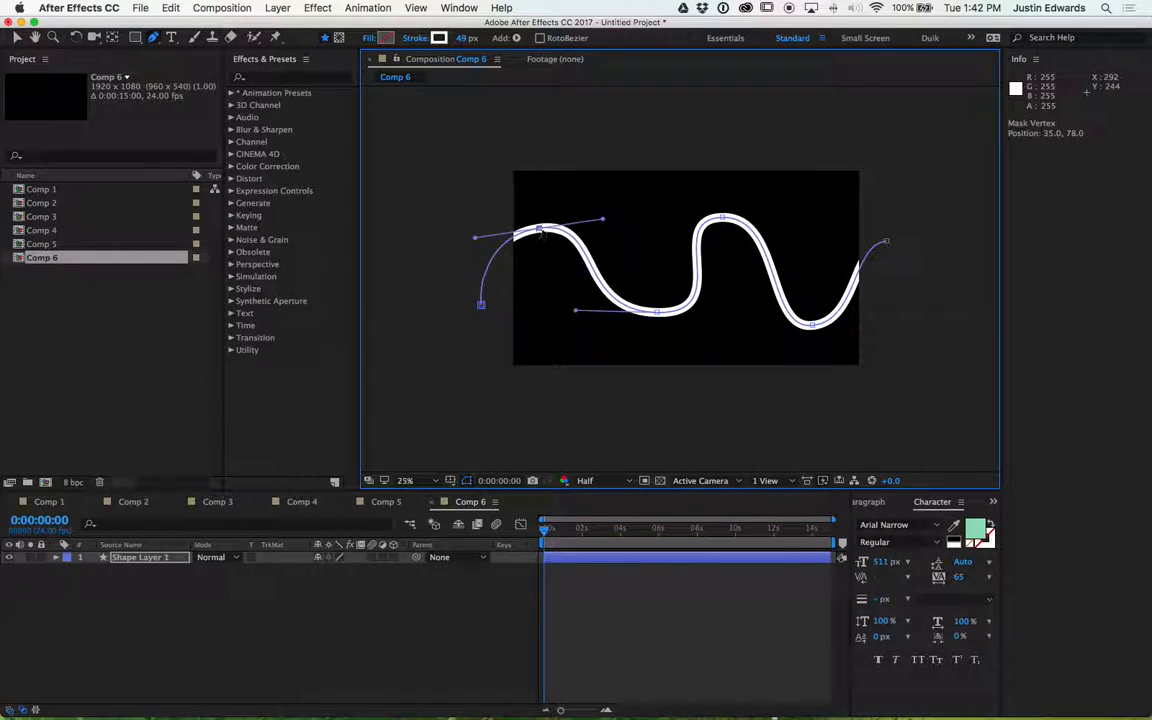
{"action": "left_click_drag", "start_coordinate": [722, 216], "coordinate": [747, 257]}
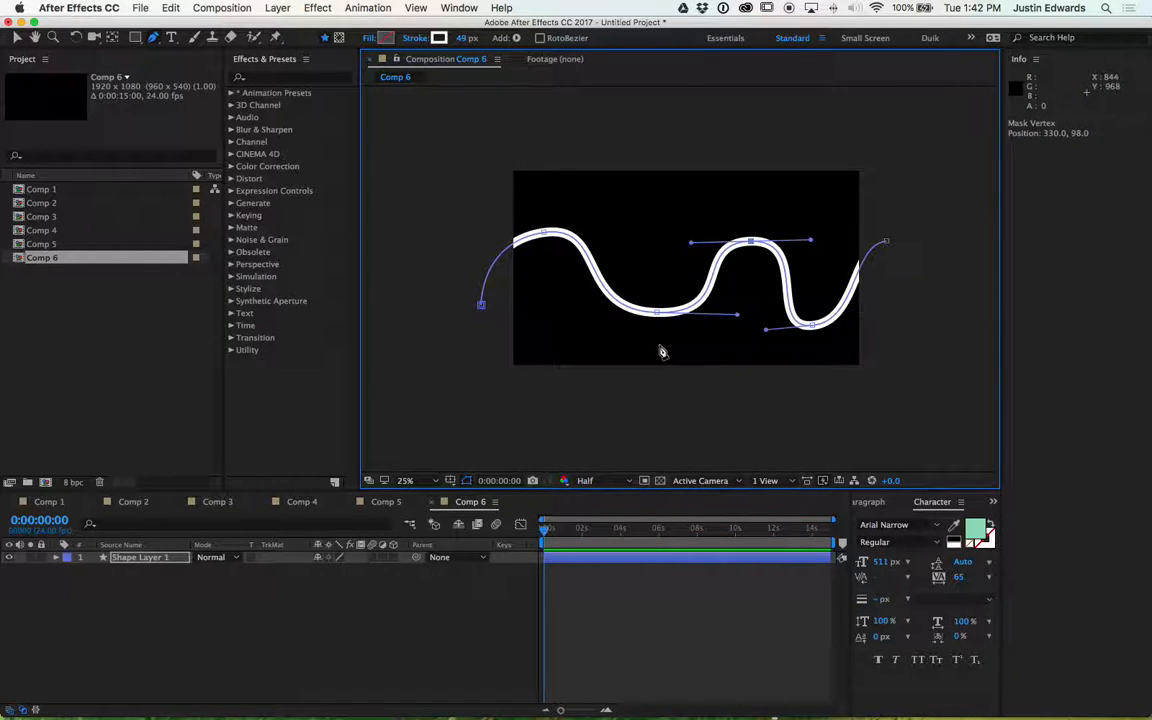
- Reshape the wave by adjusting its crest and trough vertices and their Bezier handles, then deselect the layer
{"action": "mouse_move", "coordinate": [658, 314]}
{"action": "left_mouse_down"}
{"action": "mouse_move", "coordinate": [626, 322]}
{"action": "mouse_move", "coordinate": [650, 324]}
{"action": "mouse_move", "coordinate": [641, 322]}
{"action": "left_mouse_up"}
{"action": "left_click_drag", "start_coordinate": [812, 325], "coordinate": [833, 320]}
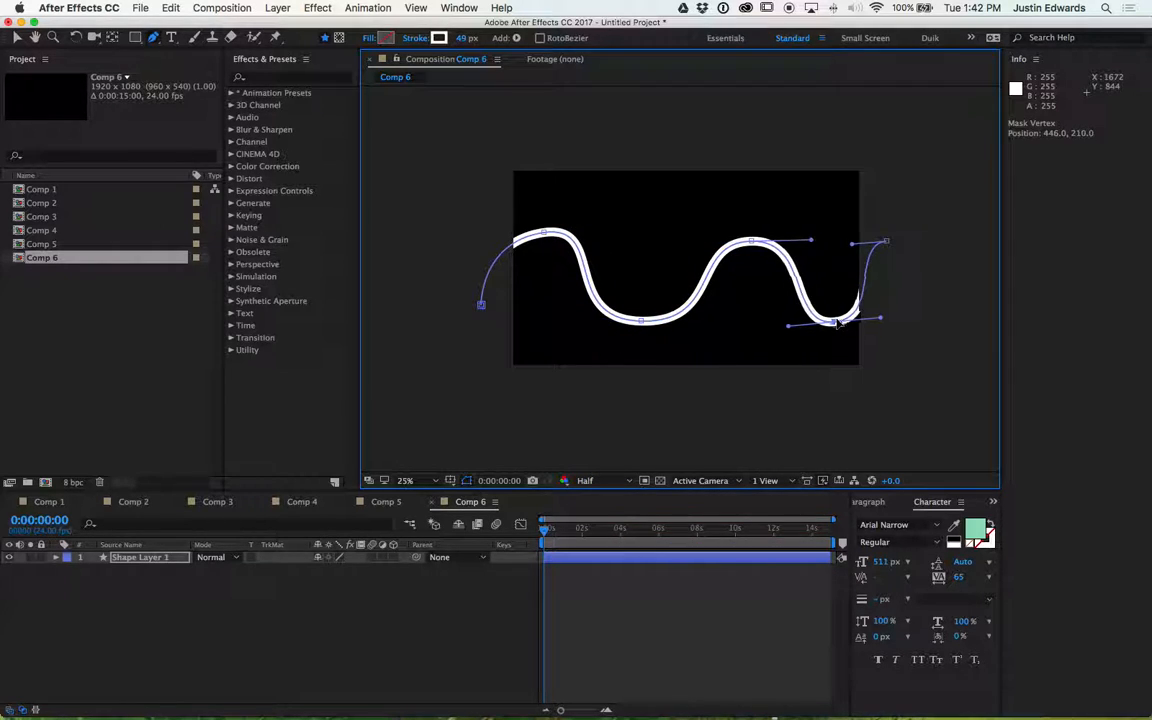
{"action": "left_click_drag", "start_coordinate": [751, 241], "coordinate": [735, 222]}
{"action": "left_click_drag", "start_coordinate": [546, 233], "coordinate": [554, 190]}
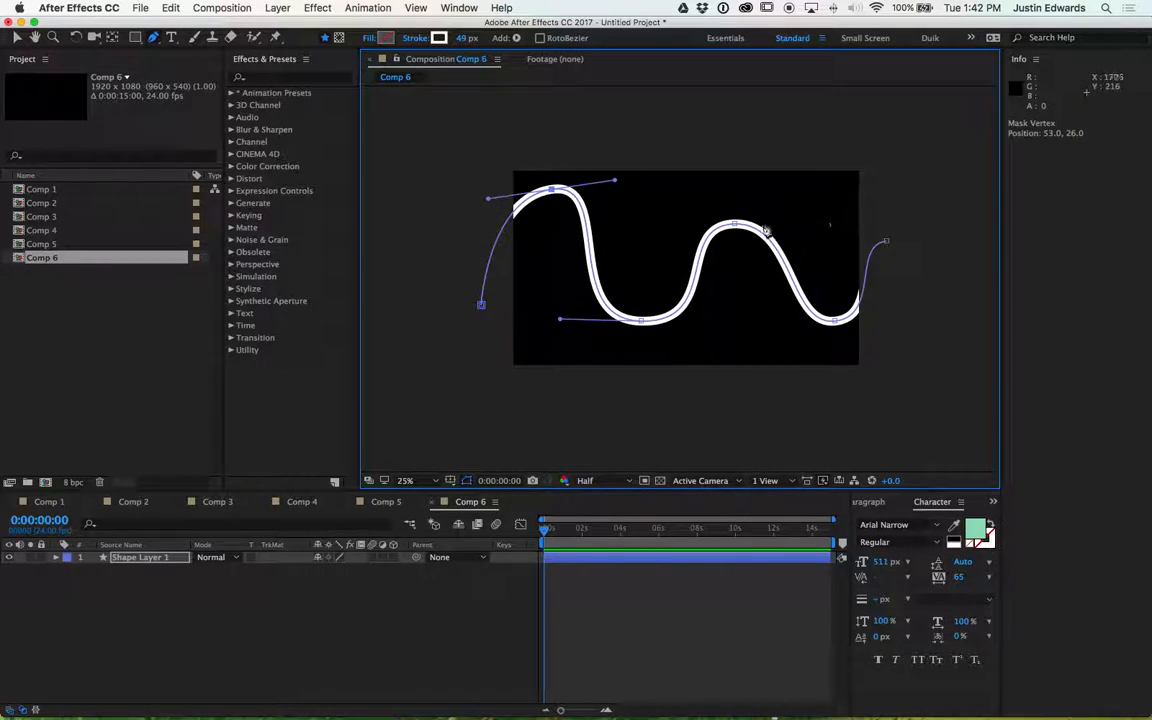
{"action": "left_click_drag", "start_coordinate": [735, 224], "coordinate": [739, 244]}
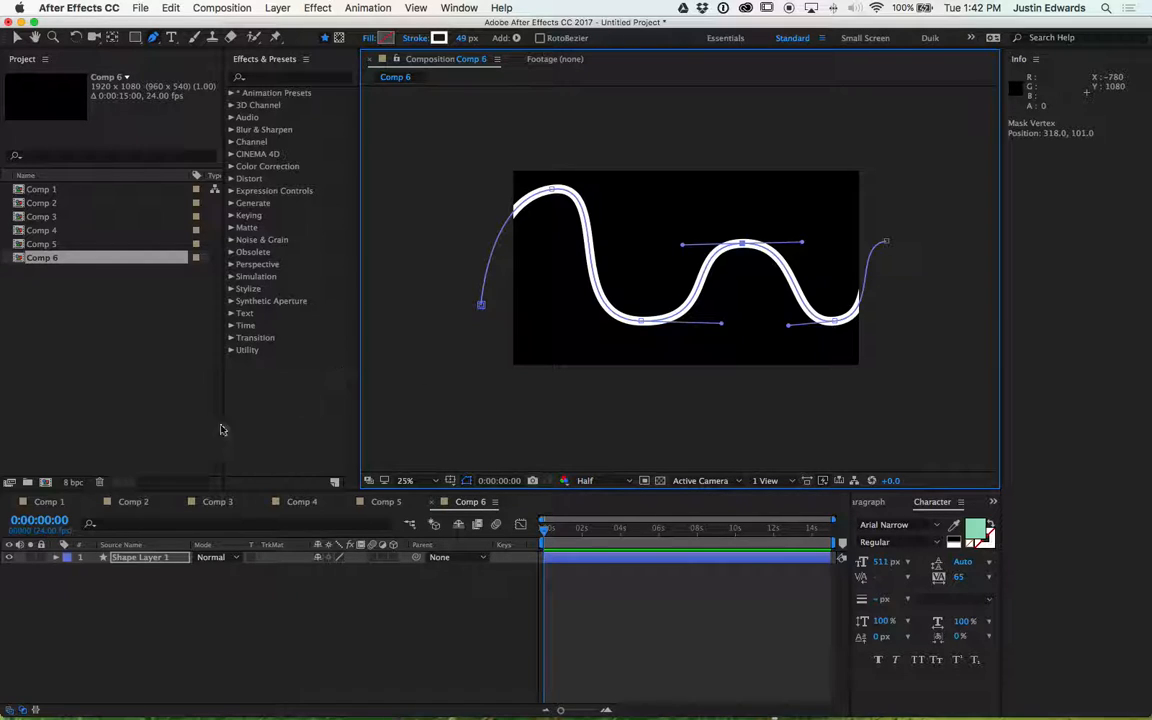
{"action": "left_click", "coordinate": [132, 589]}
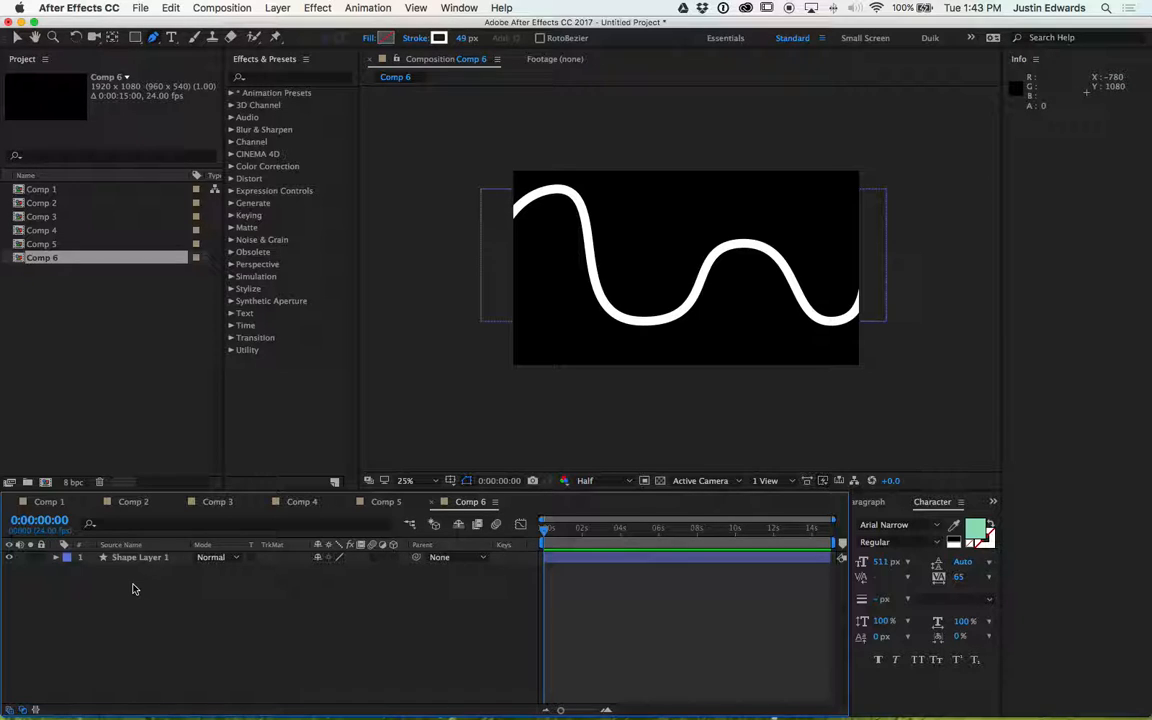
- Switch to Chrome and search Google for link head
{"action": "key", "text": "super+h"}
{"action": "mouse_move", "coordinate": [5, 715]}
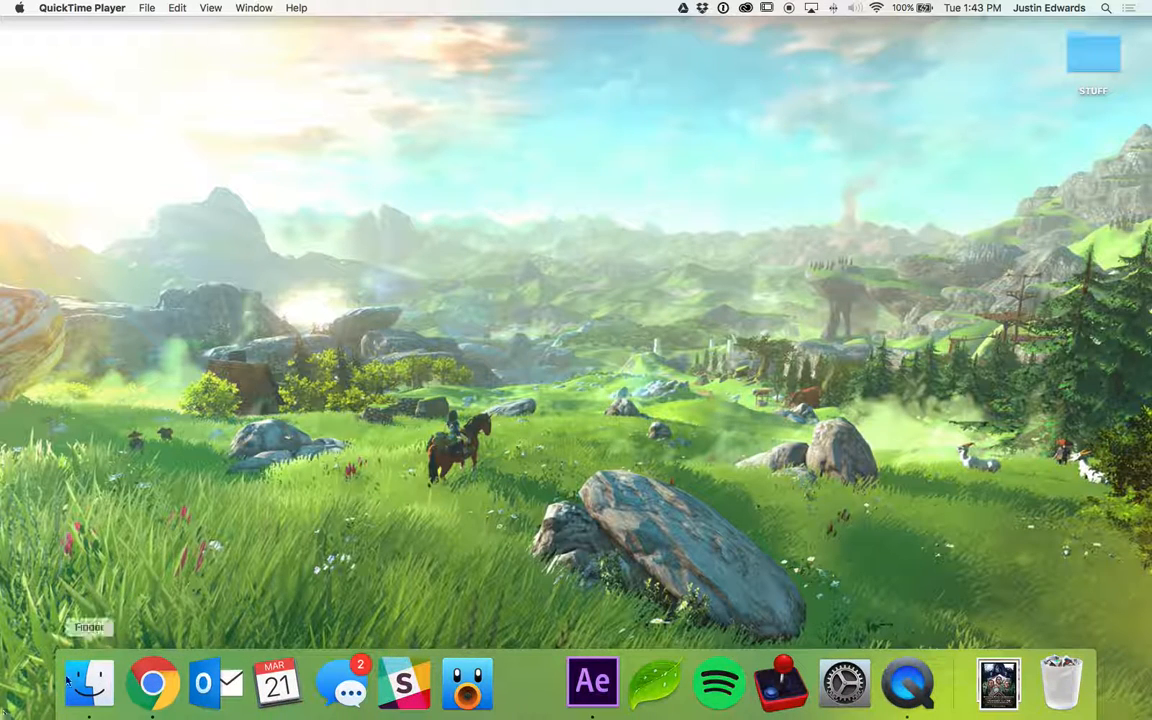
{"action": "left_click", "coordinate": [155, 685]}
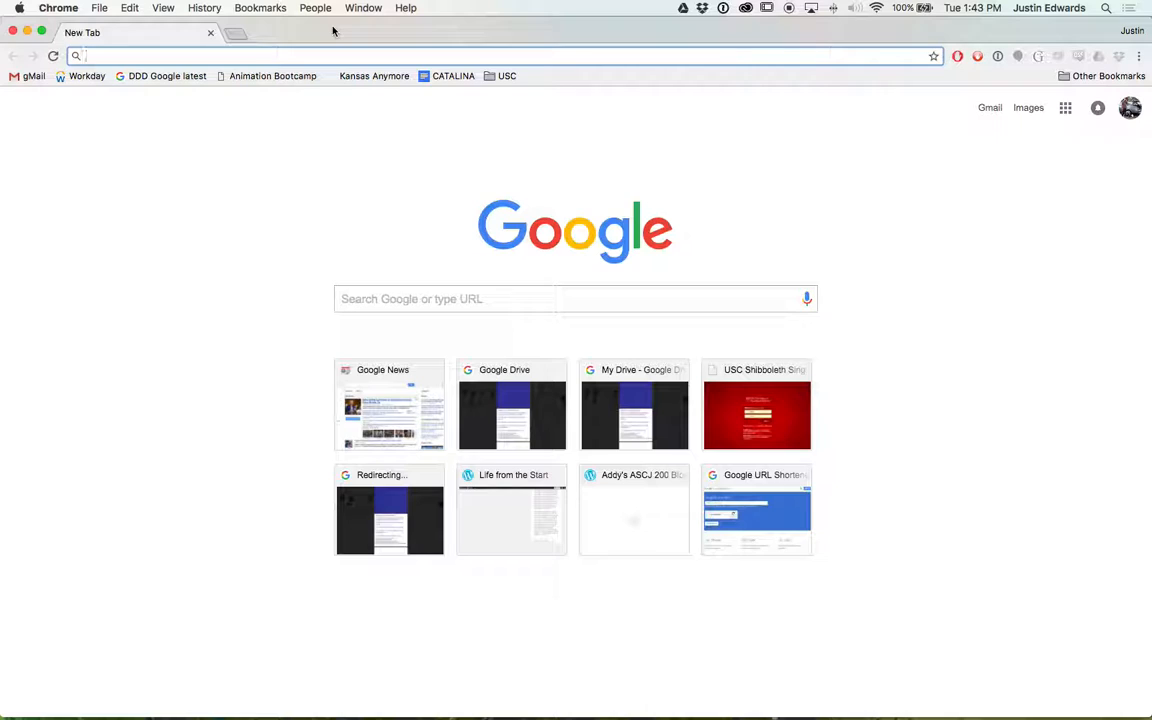
{"action": "type", "text": "ze"}
{"action": "key", "text": "BackSpace"}
{"action": "key", "text": "BackSpace"}
{"action": "key", "text": "BackSpace"}
{"action": "type", "text": "link"}
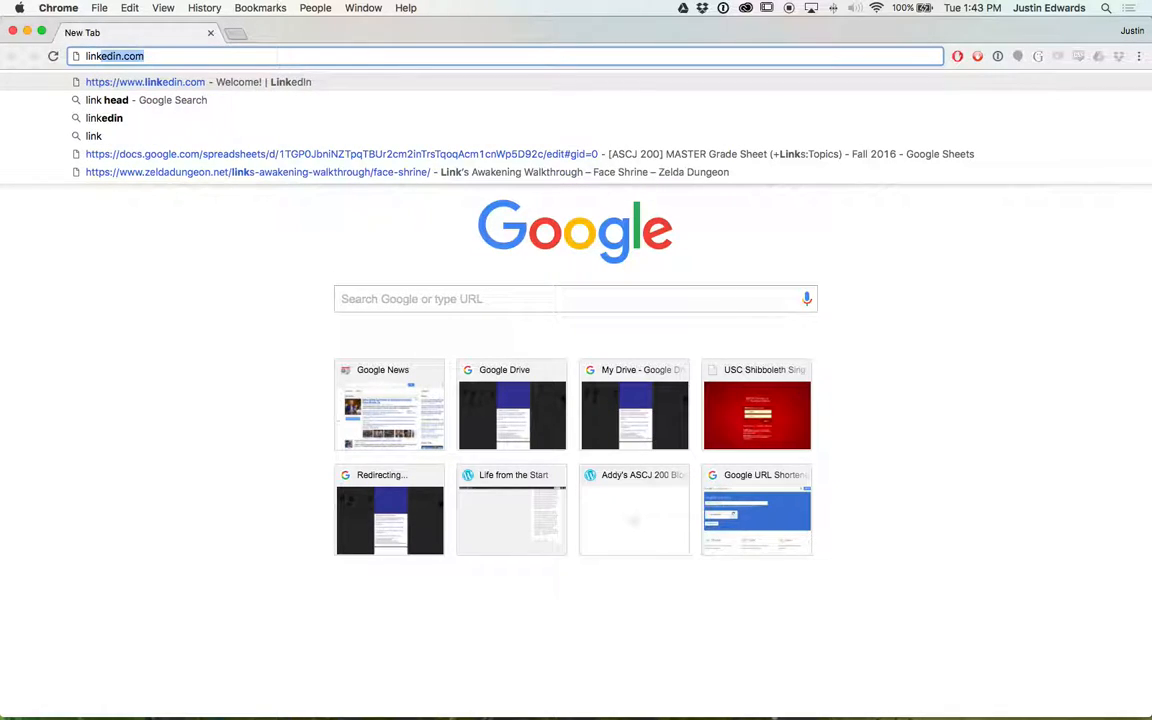
{"action": "key", "text": "BackSpace"}
{"action": "type", "text": "head"}
{"action": "key", "text": "Return"}
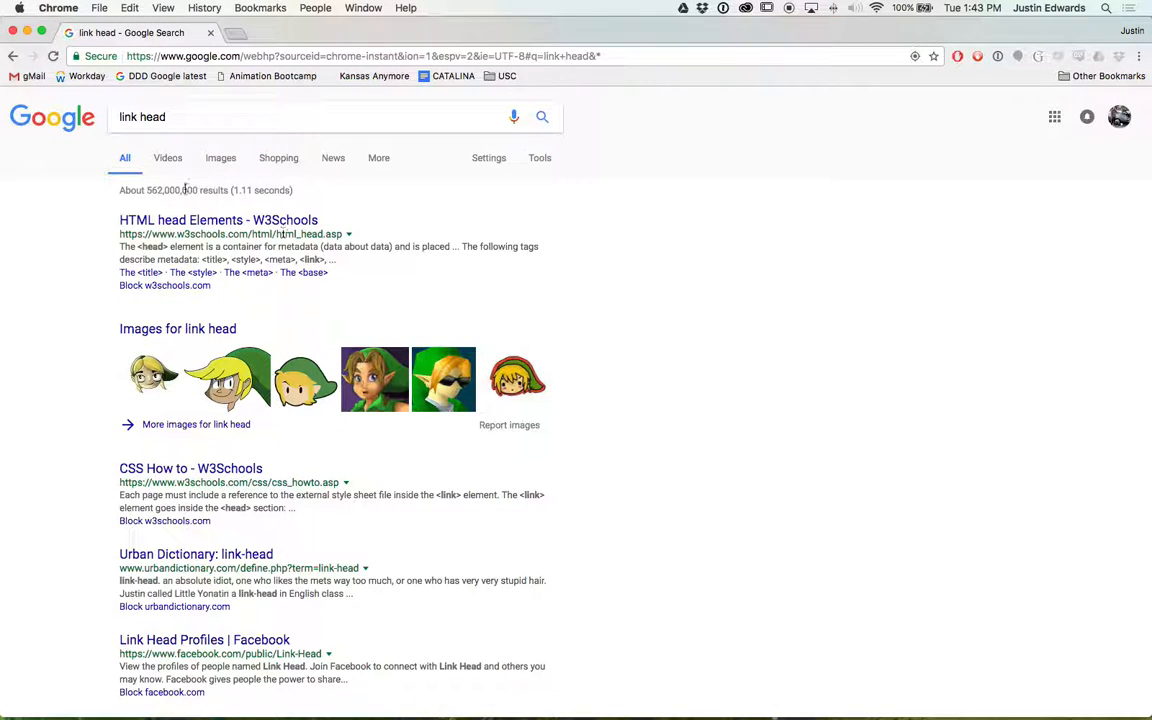
- Open a cartoon Link head image from the Google Images results and save it as a PNG to the Desktop
{"action": "left_click", "coordinate": [224, 160]}
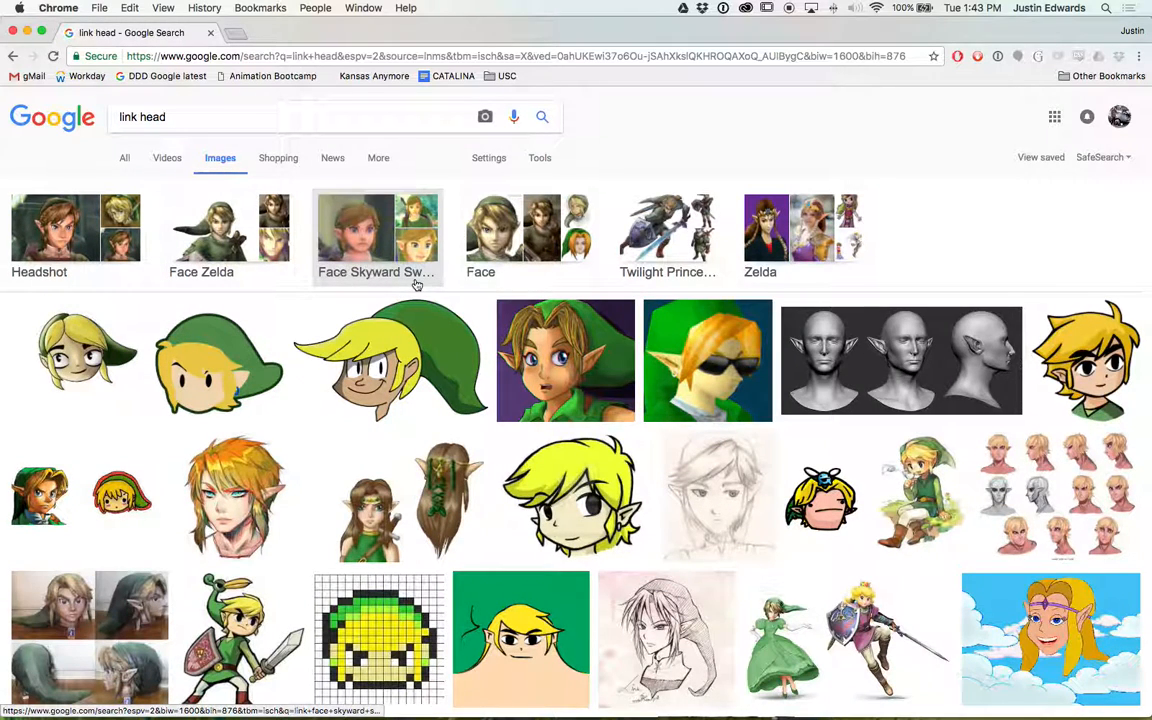
{"action": "left_click", "coordinate": [215, 372]}
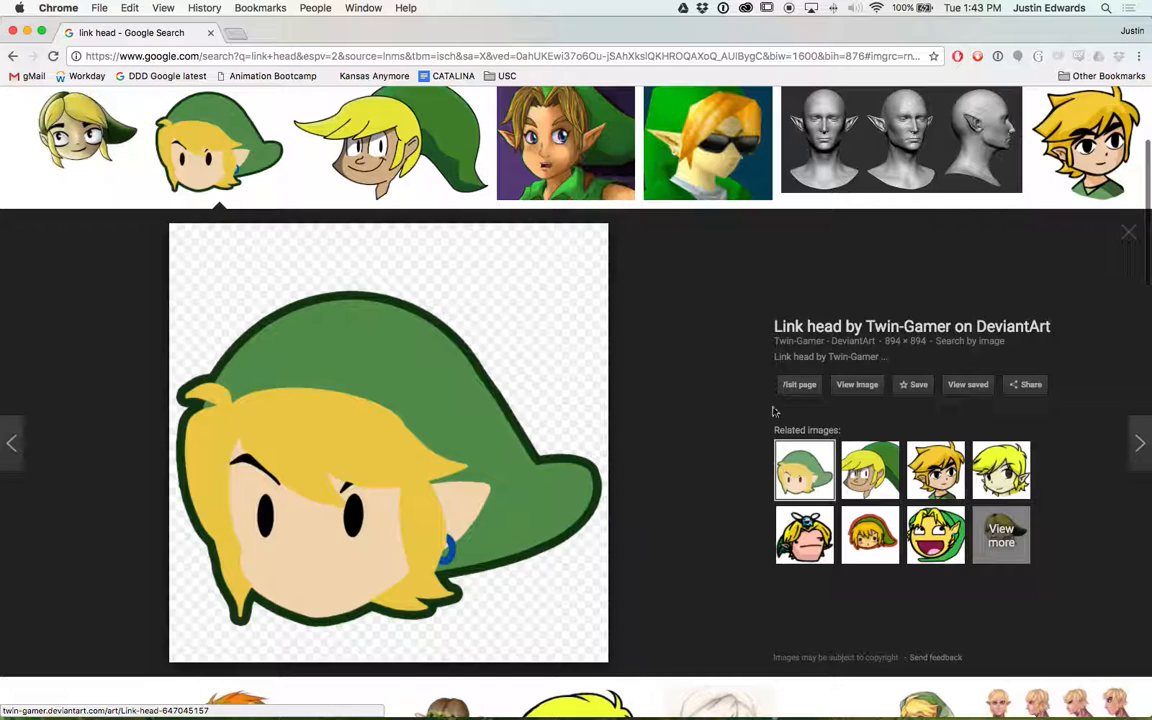
{"action": "left_click", "coordinate": [864, 391]}
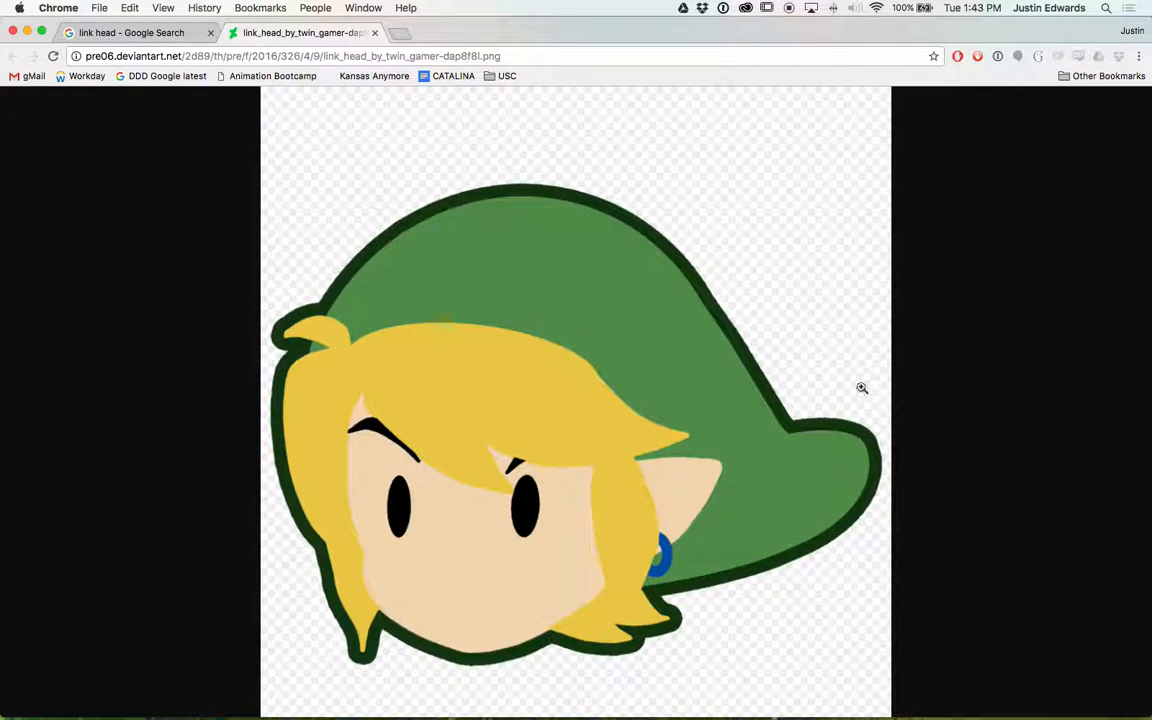
{"action": "right_click", "coordinate": [542, 374]}
{"action": "left_click", "coordinate": [587, 394]}
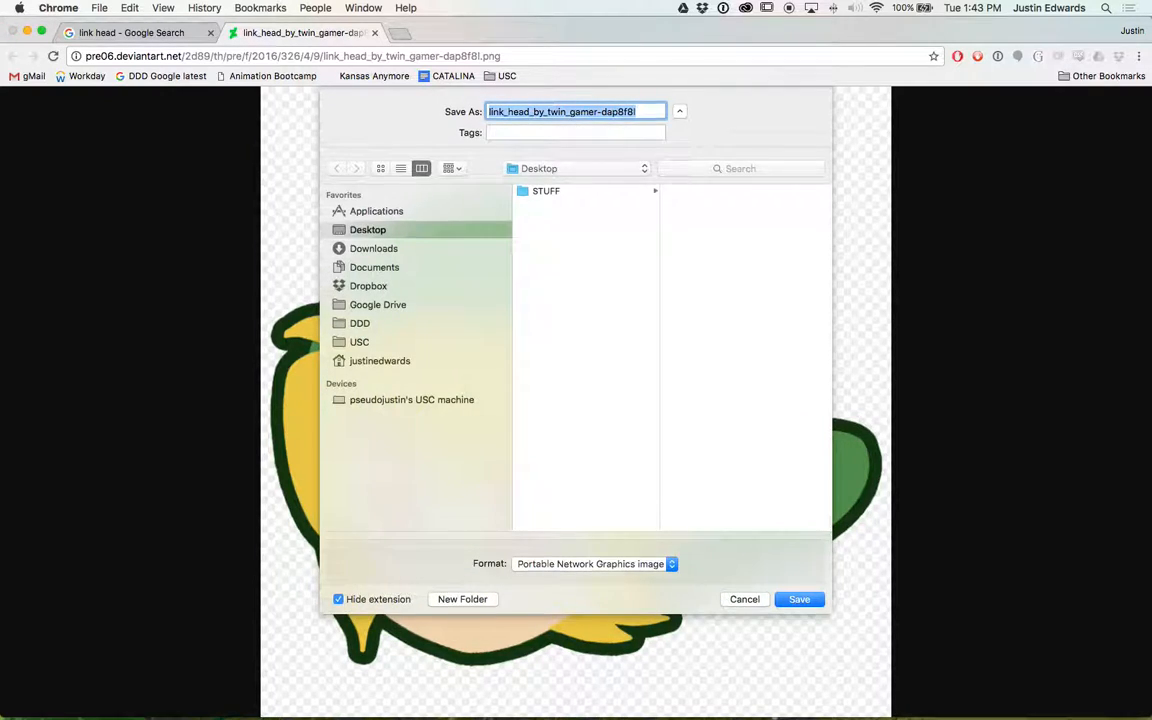
{"action": "key", "text": "Return"}
- Return to After Effects and import the saved link_head_by_twin_gamer-dap8f8l.png from the Desktop into the Project panel
{"action": "key", "text": "super+h"}
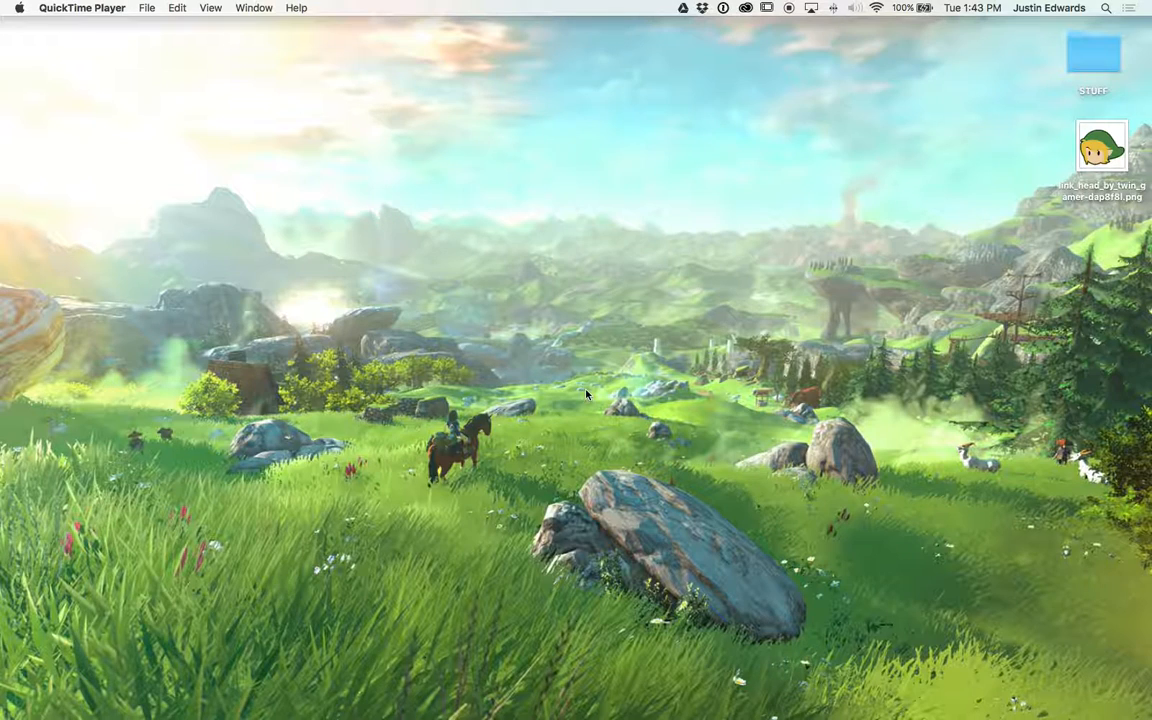
{"action": "key", "text": "super+Tab"}
{"action": "key", "text": "super+Tab"}
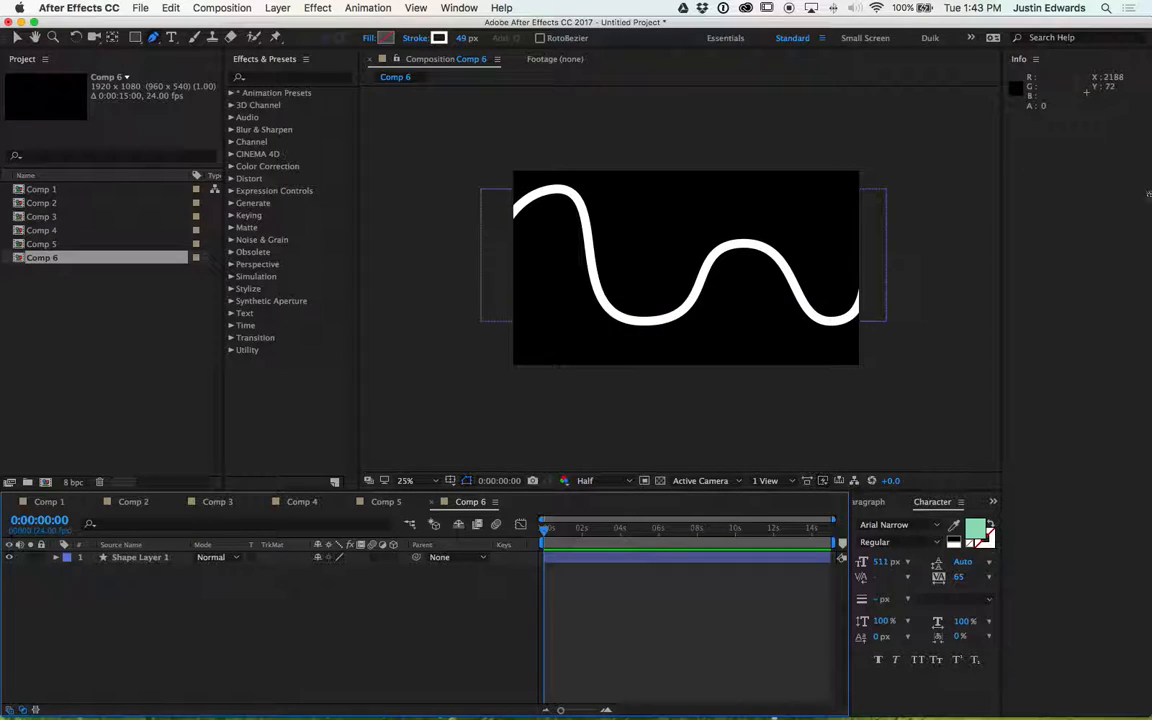
{"action": "left_click_drag", "start_coordinate": [1149, 195], "coordinate": [1048, 195]}
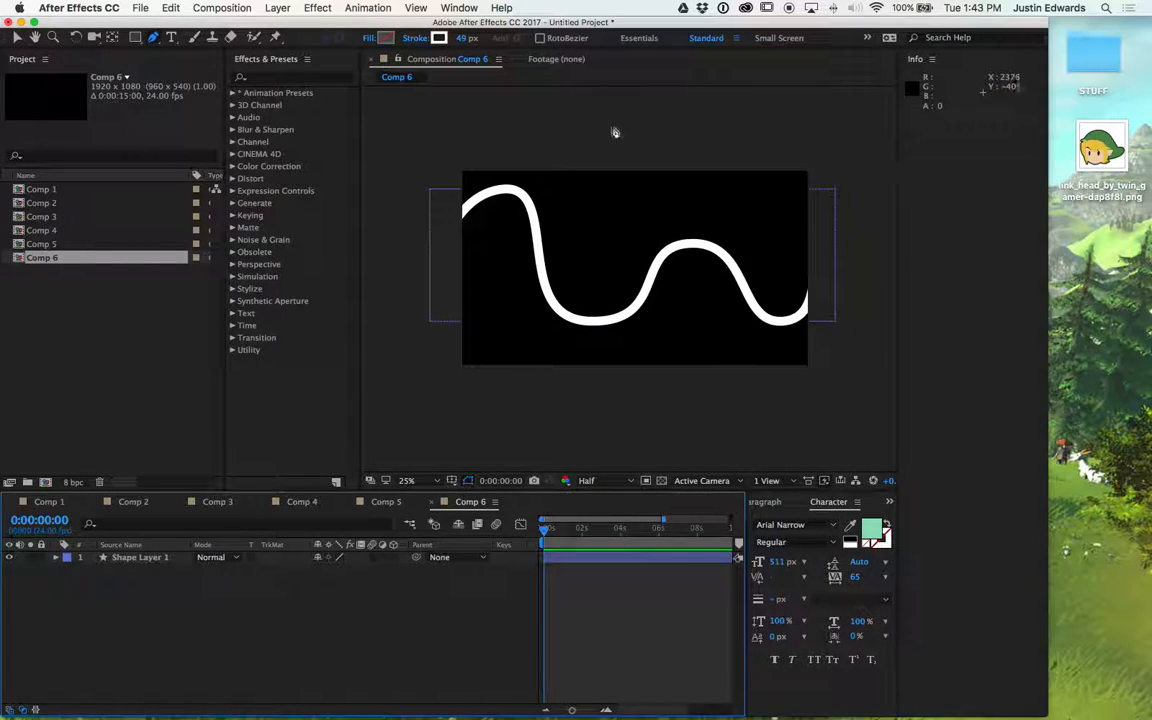
{"action": "left_click_drag", "start_coordinate": [1102, 156], "coordinate": [69, 345]}
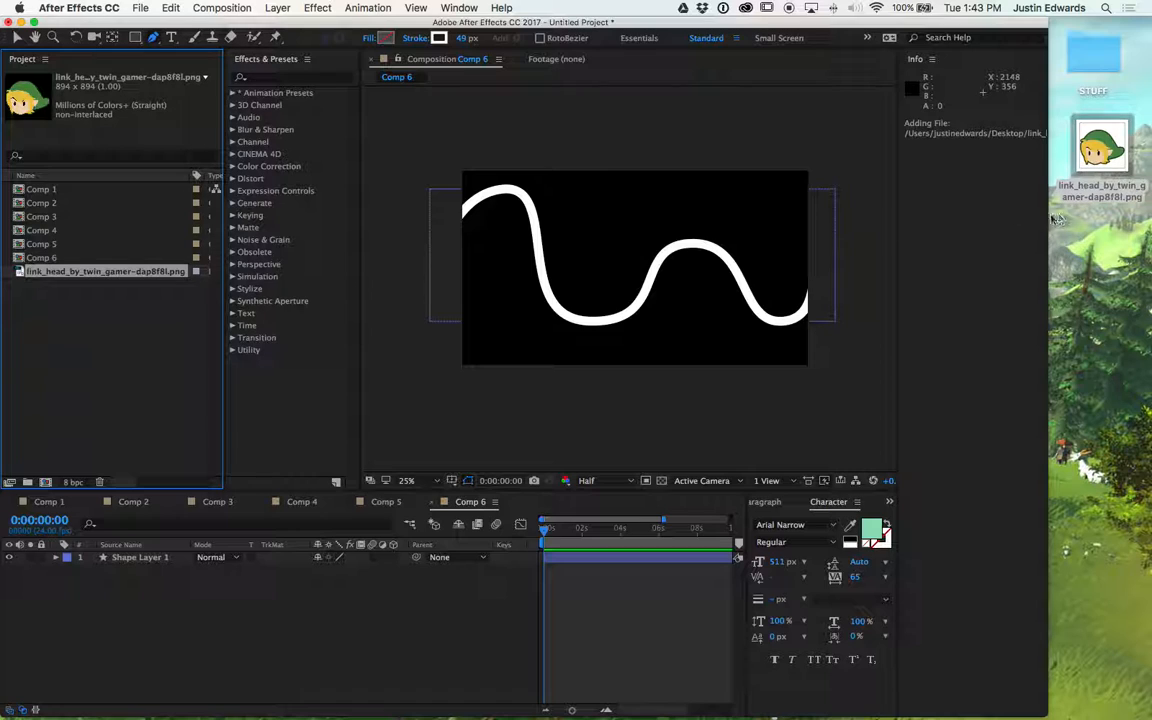
{"action": "left_click_drag", "start_coordinate": [1046, 216], "coordinate": [1150, 216]}
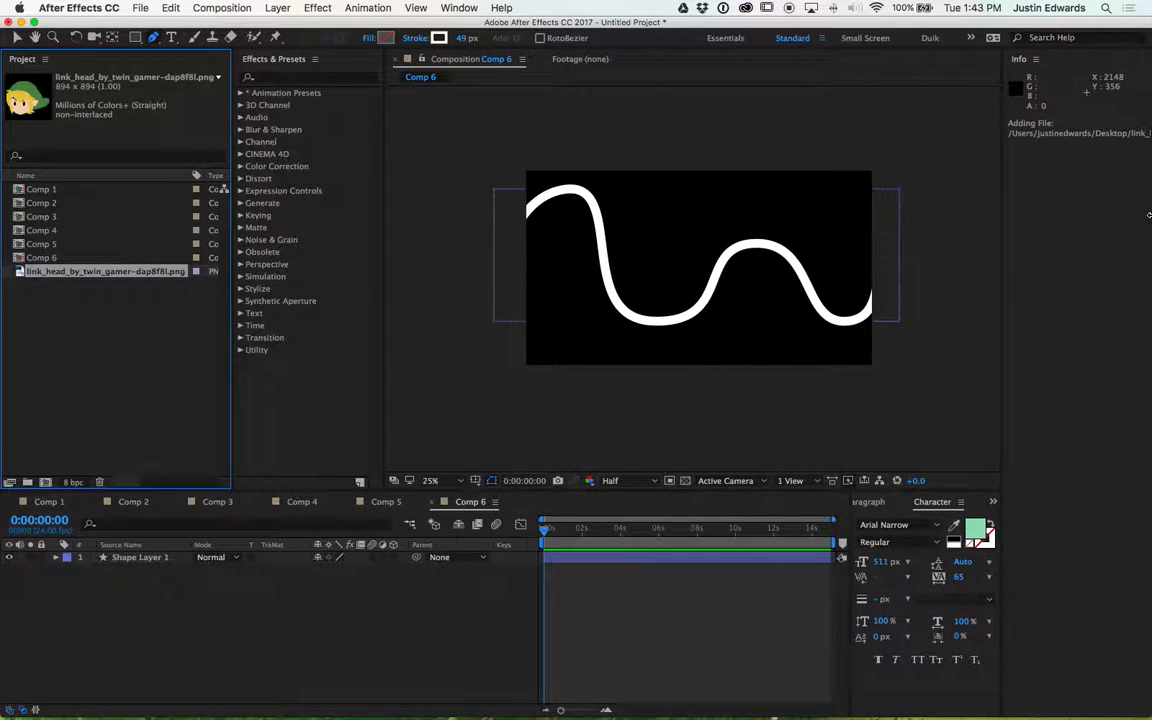
- Add the Link head image to Comp 6 below the shape layer and scale it to 48%
{"action": "left_click", "coordinate": [28, 286]}
{"action": "left_click", "coordinate": [19, 273]}
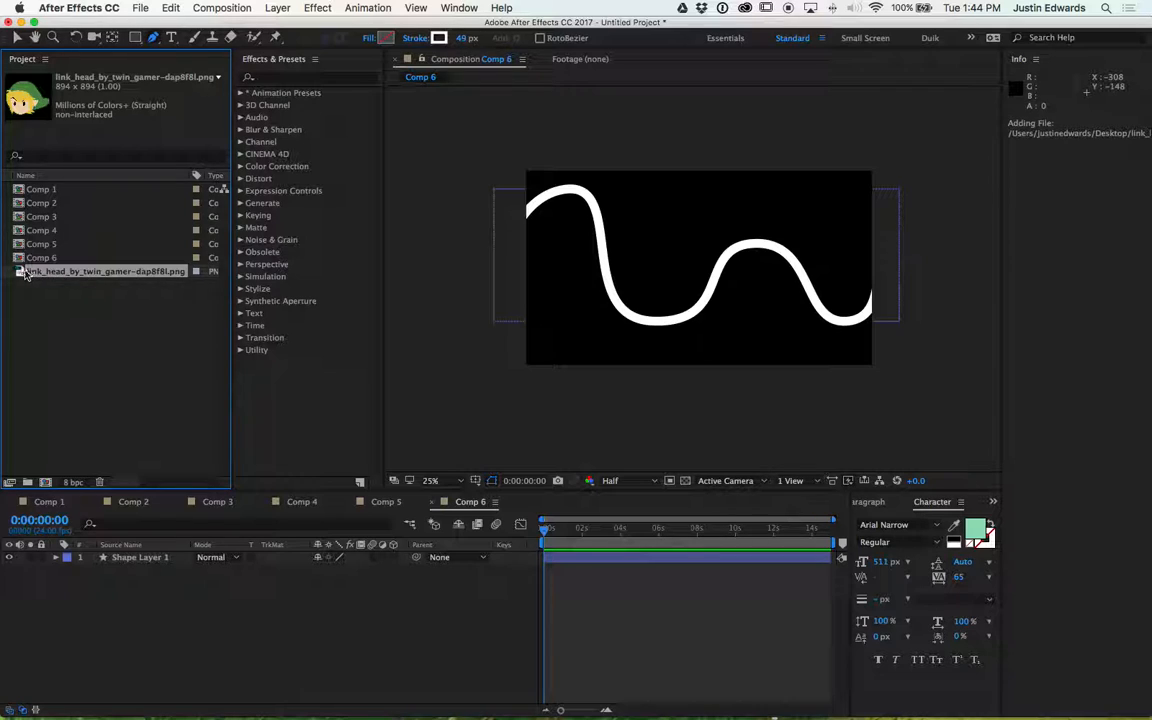
{"action": "left_click_drag", "start_coordinate": [20, 273], "coordinate": [172, 618]}
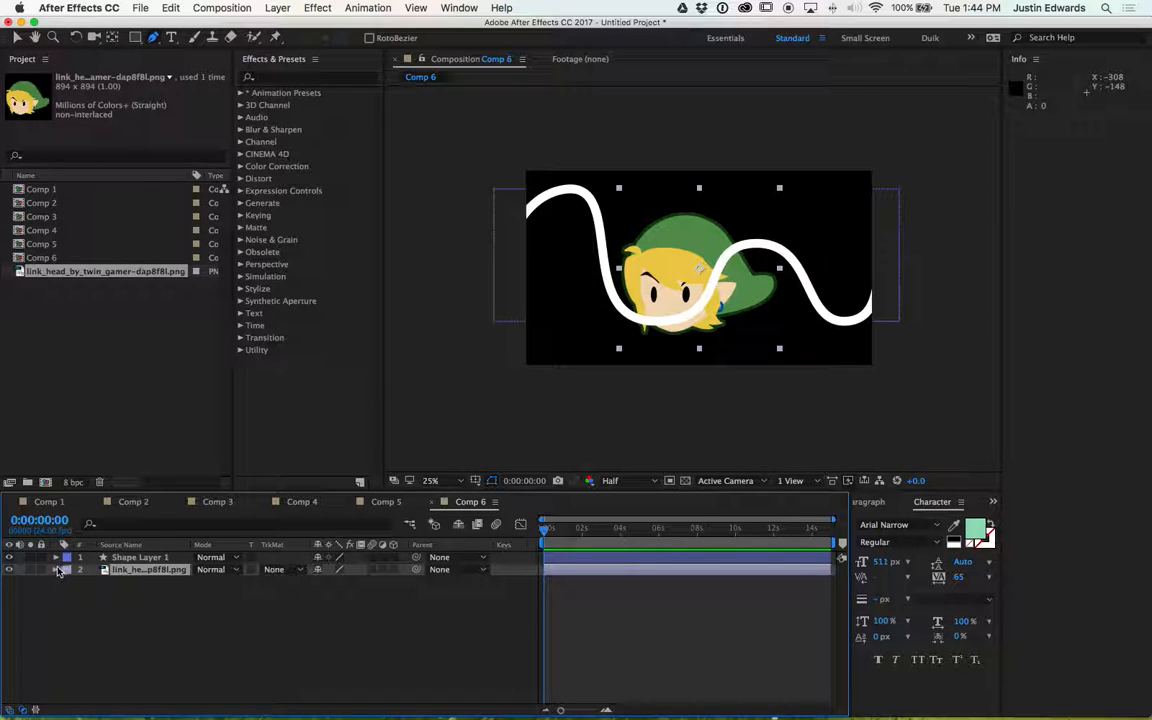
{"action": "key", "text": "s"}
{"action": "left_click_drag", "start_coordinate": [337, 582], "coordinate": [304, 582]}
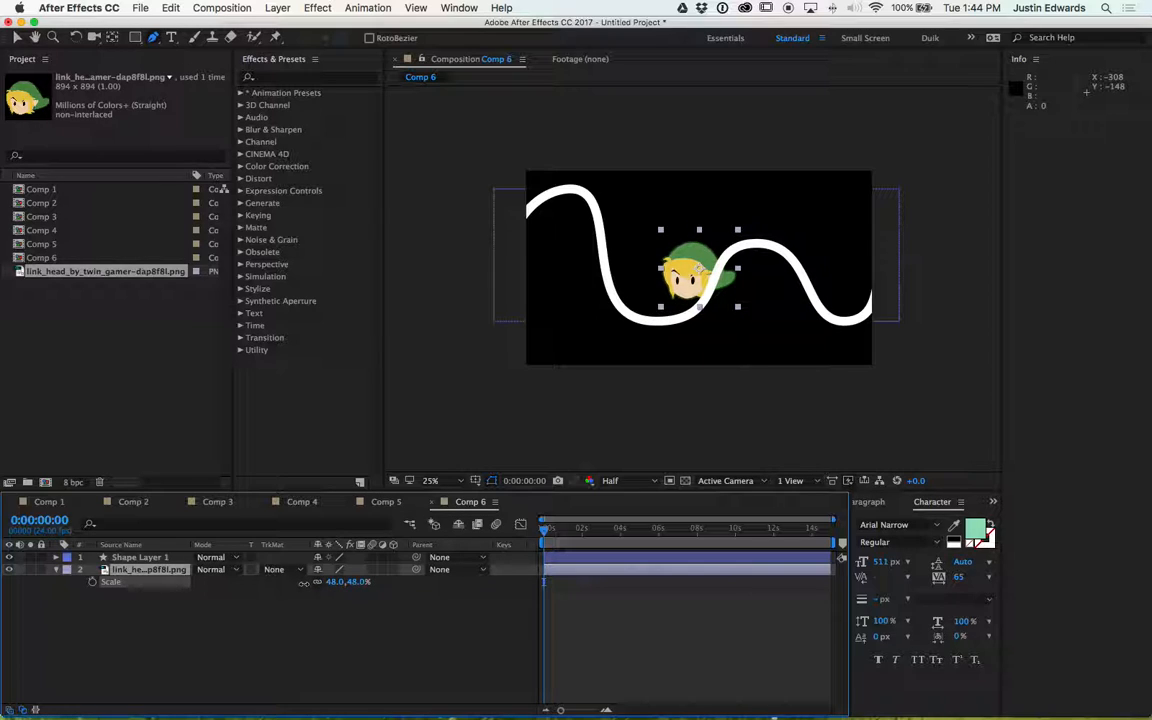
- Expand the shape layer's contents, delete the leftover Shape 1 group, and expand Shape 2
{"action": "left_click", "coordinate": [279, 628]}
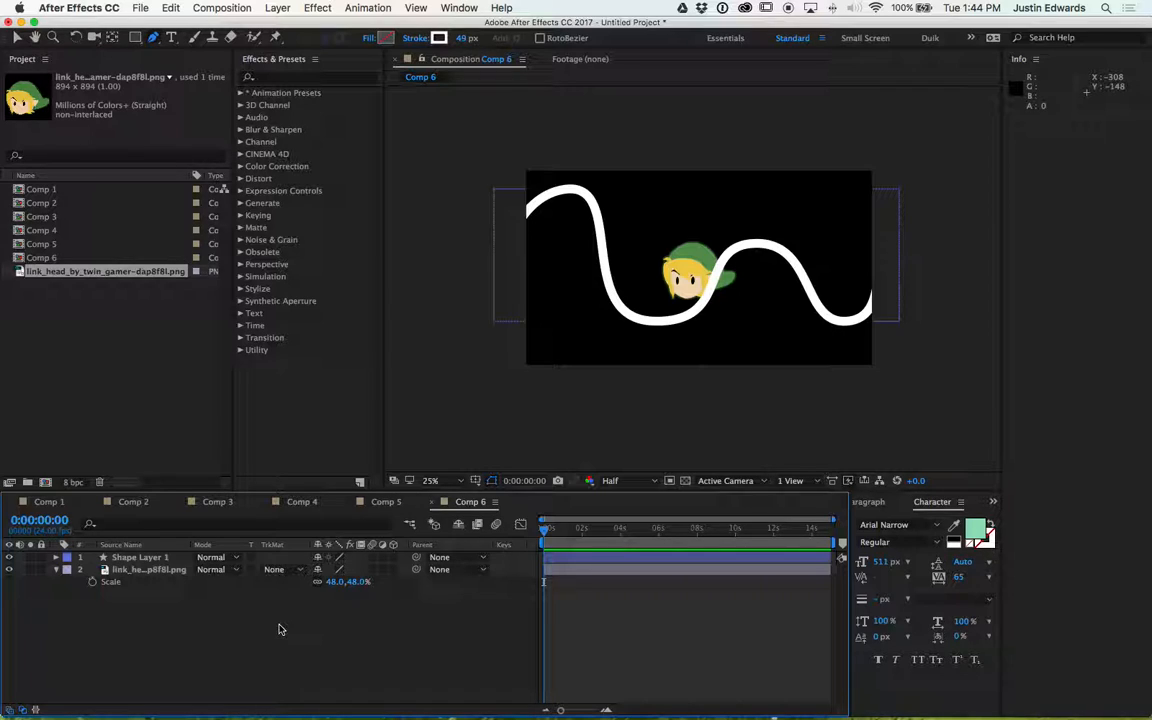
{"action": "left_click", "coordinate": [612, 569]}
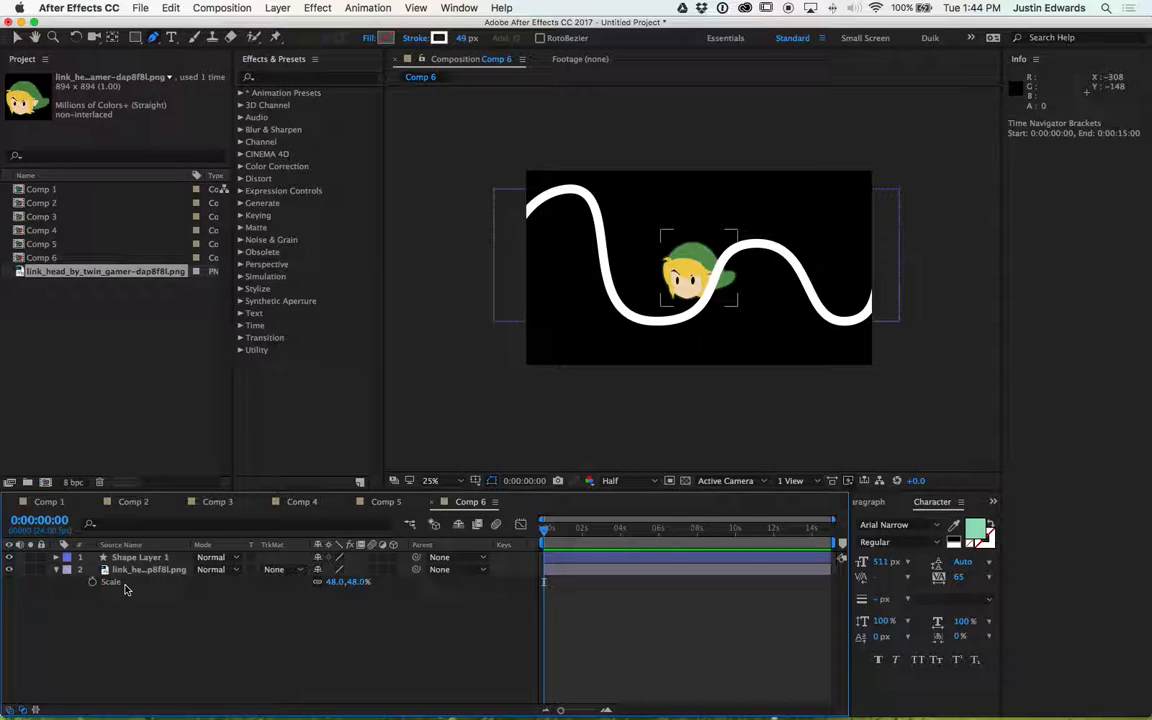
{"action": "left_click", "coordinate": [59, 559]}
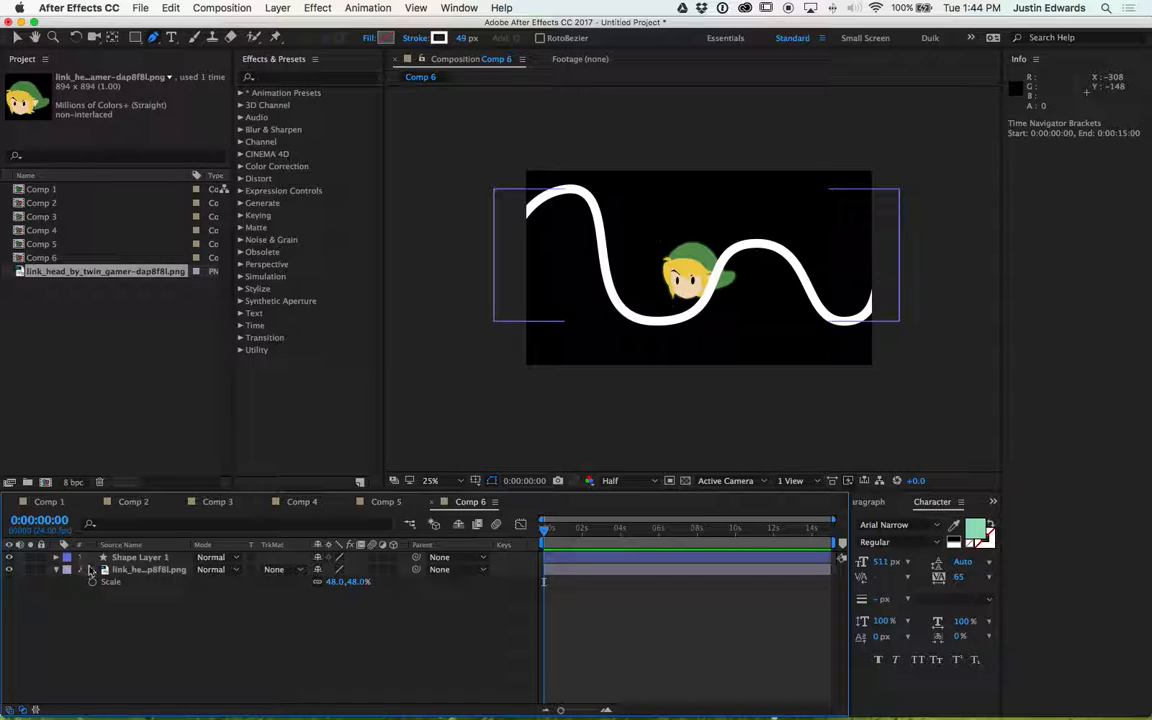
{"action": "left_click", "coordinate": [57, 557]}
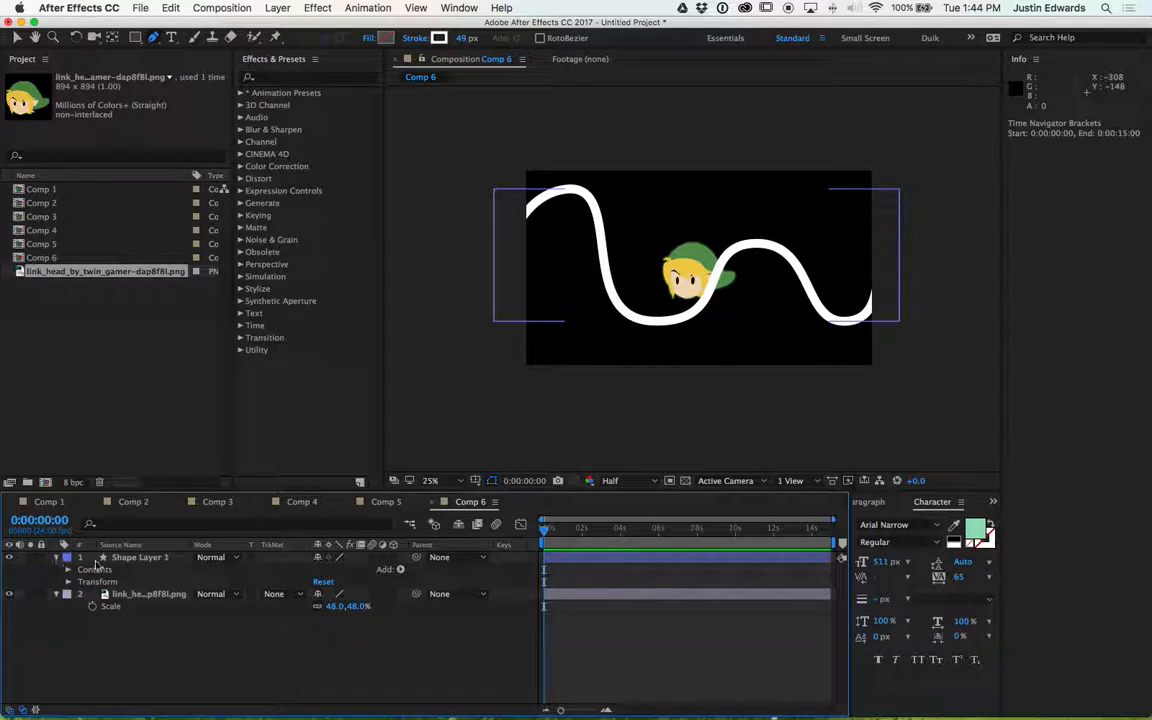
{"action": "left_click", "coordinate": [143, 558]}
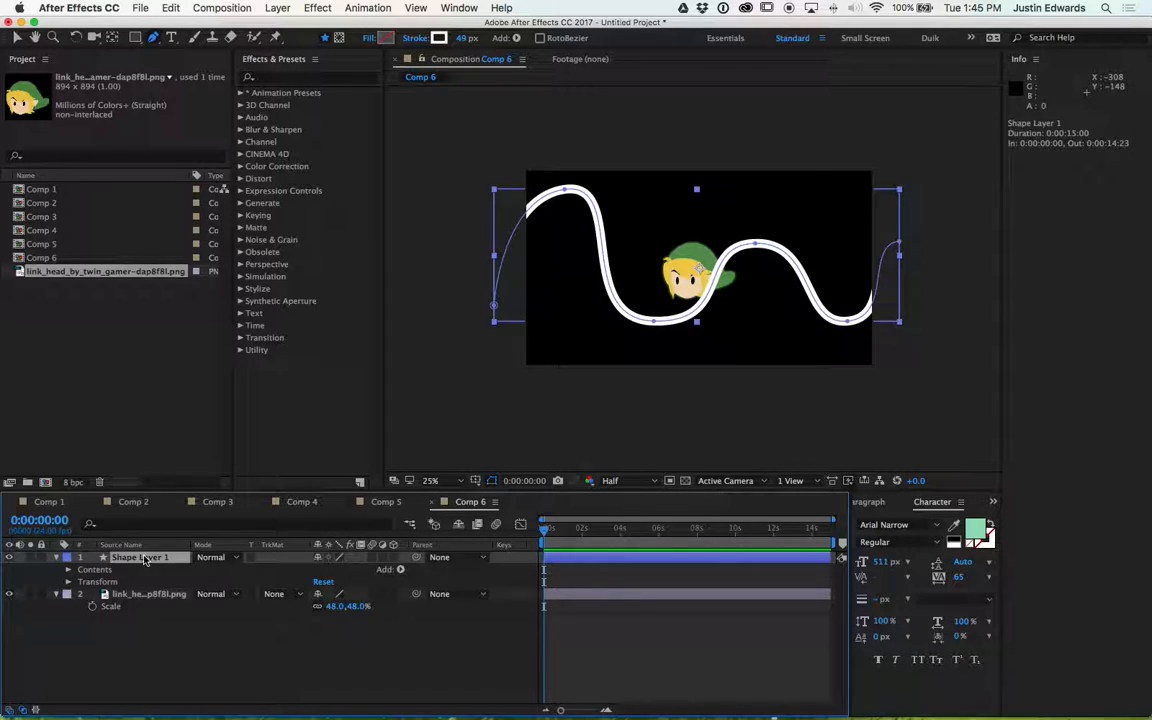
{"action": "left_click", "coordinate": [68, 570]}
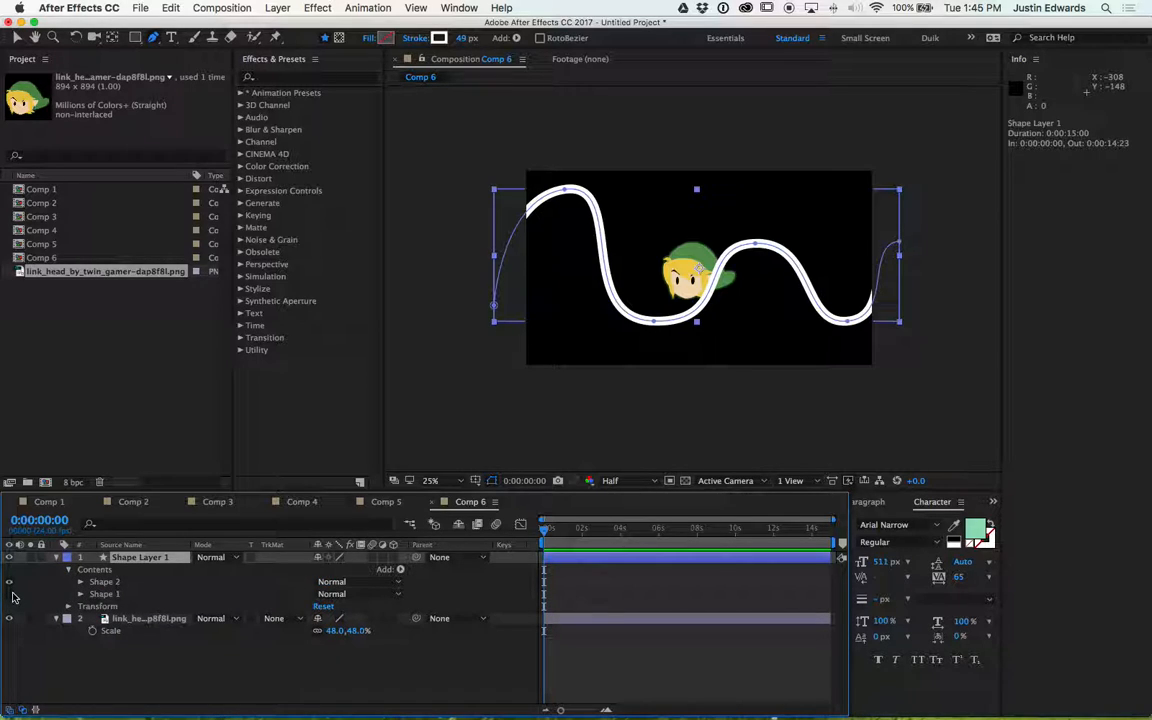
{"action": "left_click", "coordinate": [100, 594]}
{"action": "key", "text": "Delete"}
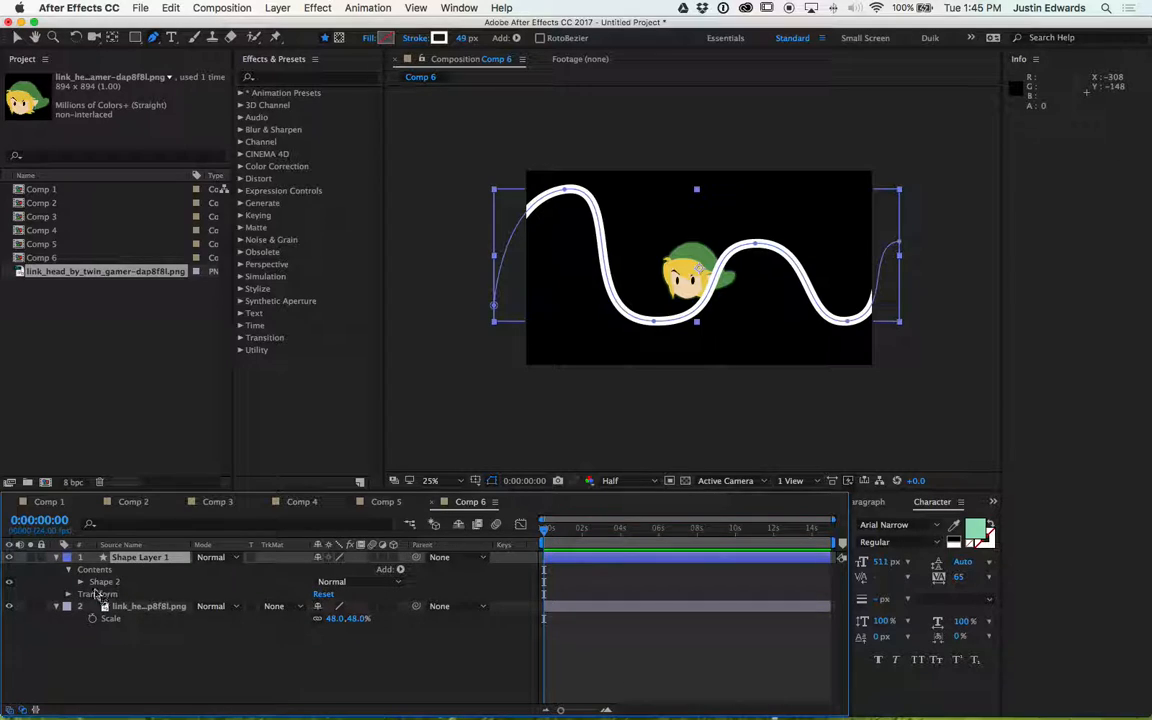
{"action": "left_click", "coordinate": [81, 582]}
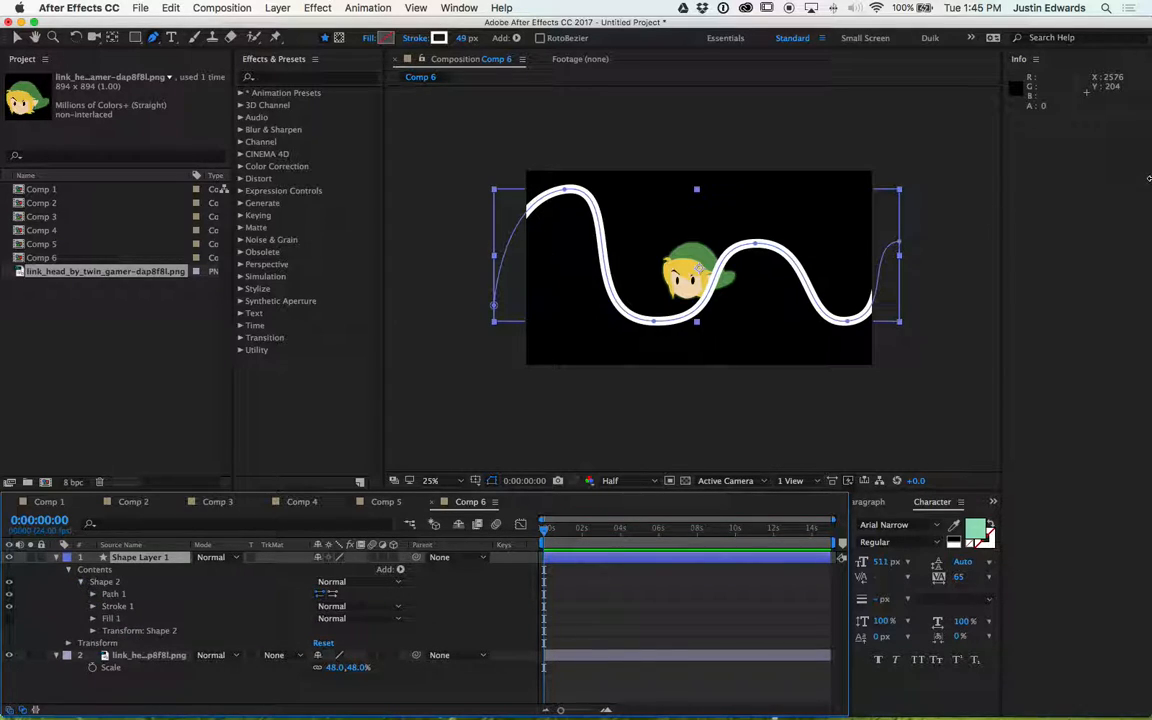
- Add a second copy of the Link head image to the timeline and delete it
{"action": "left_click_drag", "start_coordinate": [23, 272], "coordinate": [135, 660]}
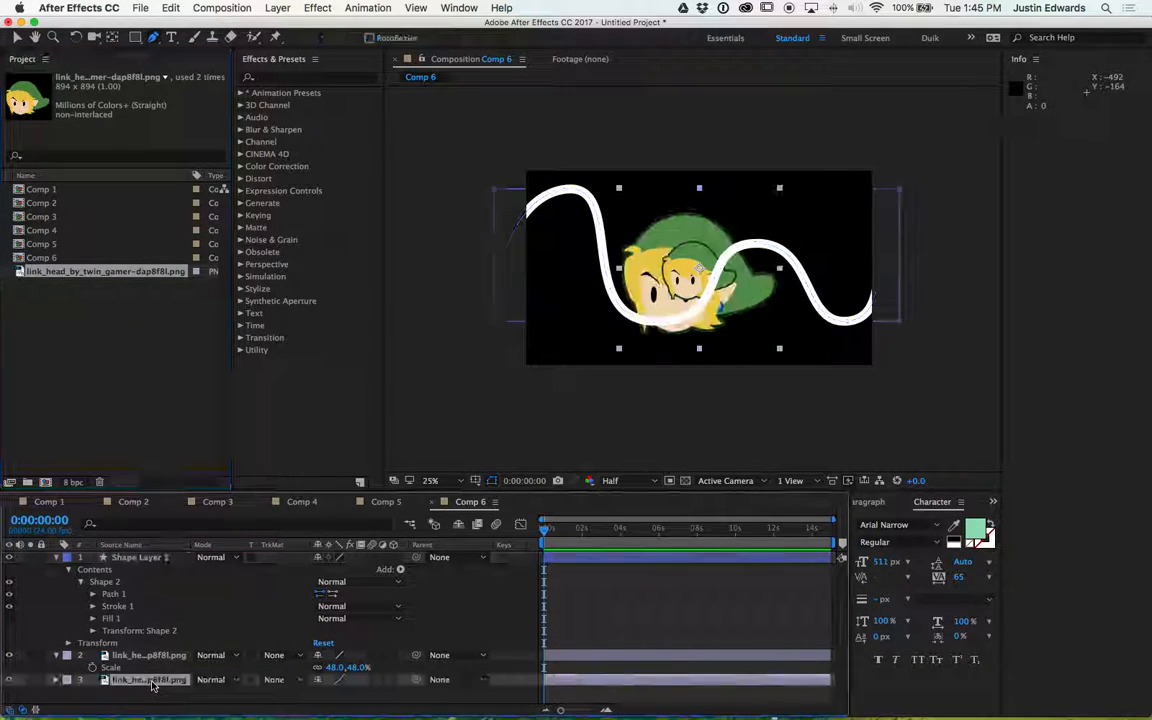
{"action": "key", "text": "Delete"}
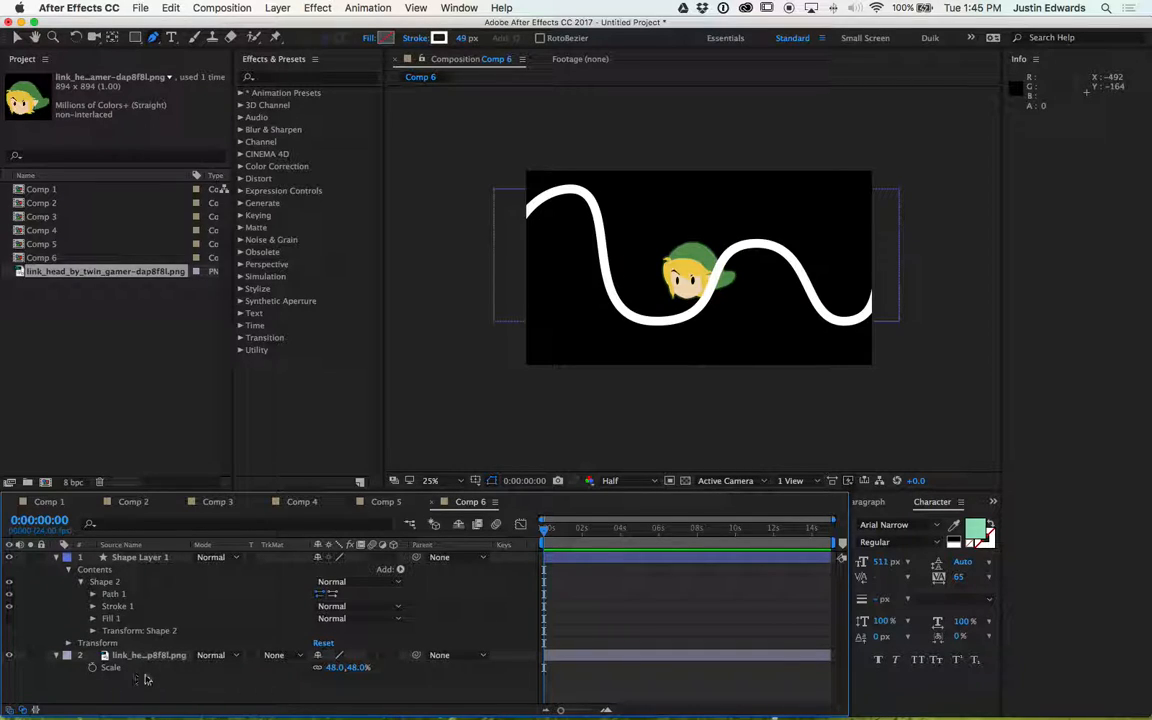
- Expand Path 1 of Shape 2 and paste its Path into the Link image layer's Position property
{"action": "left_click", "coordinate": [113, 595]}
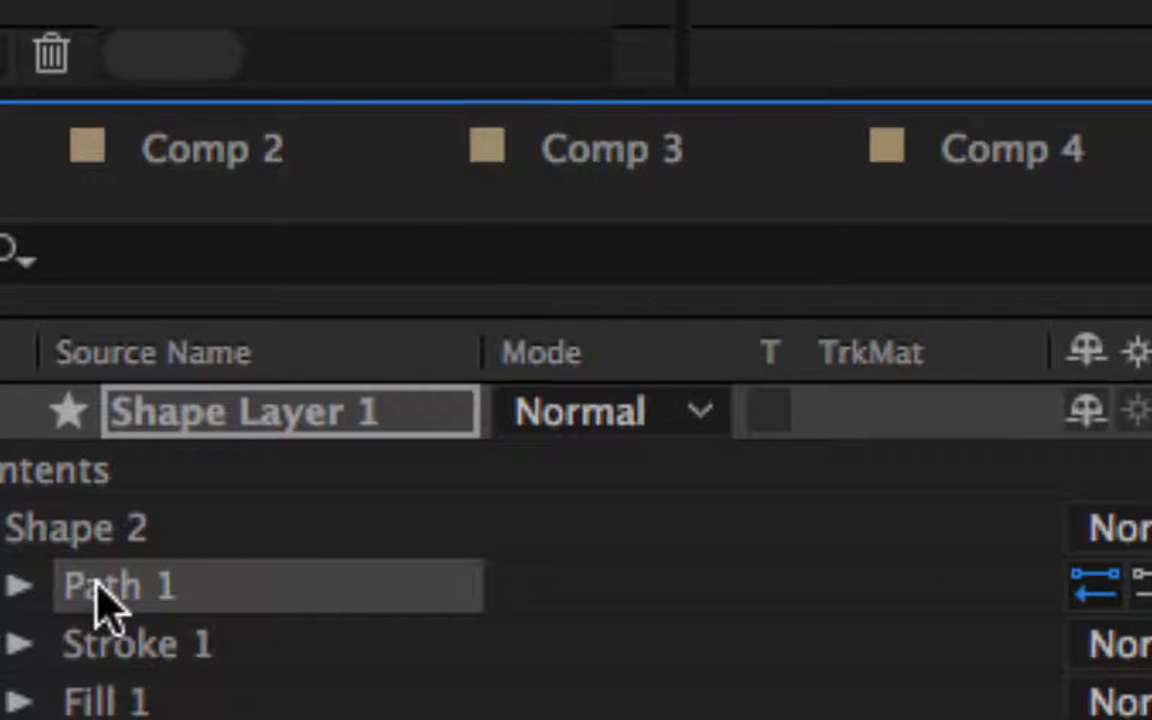
{"action": "left_click", "coordinate": [20, 587]}
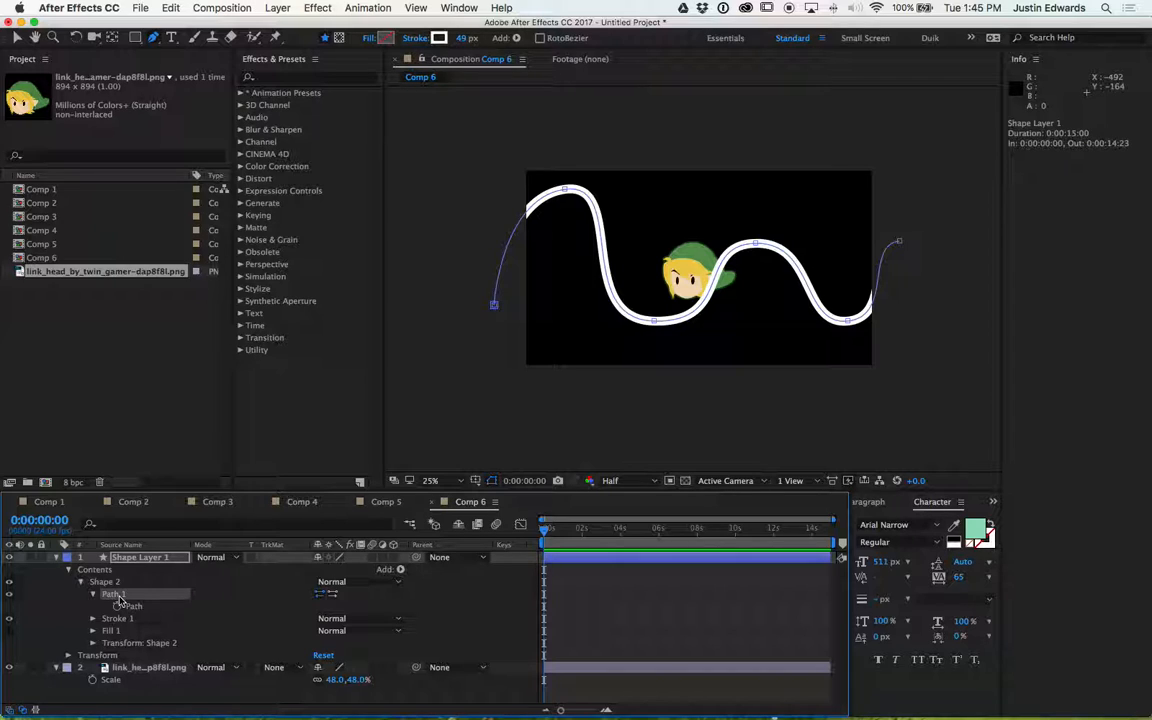
{"action": "left_click", "coordinate": [128, 668]}
{"action": "key", "text": "p"}
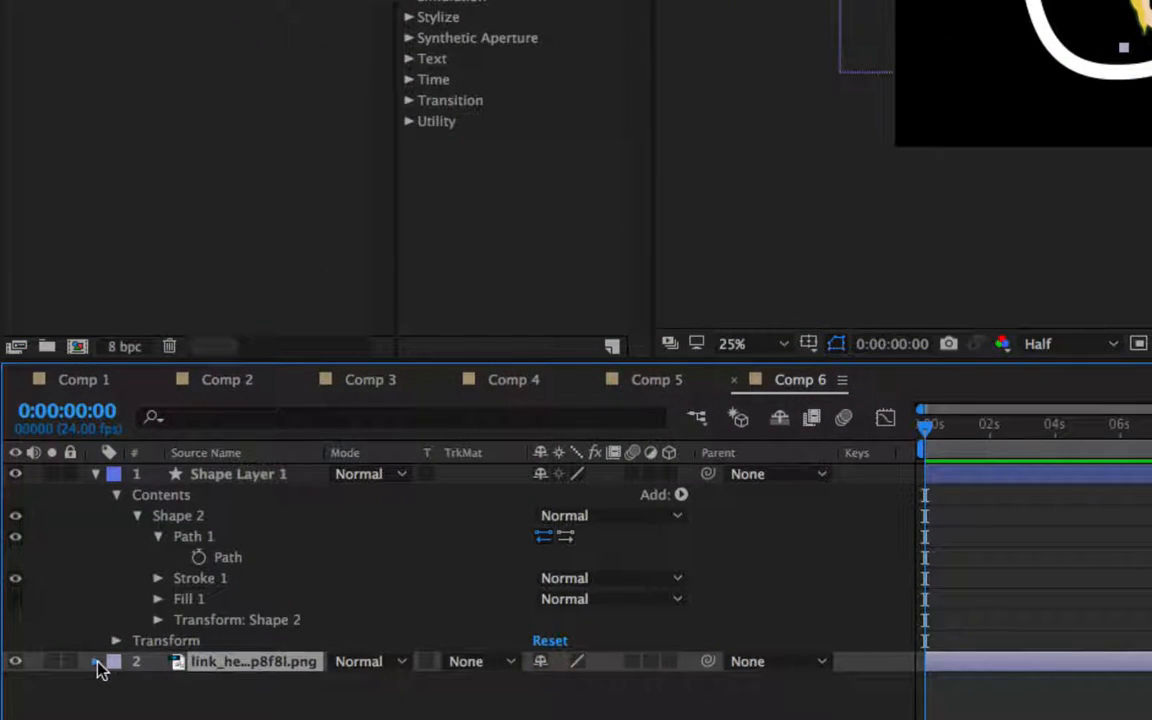
{"action": "left_click", "coordinate": [97, 664]}
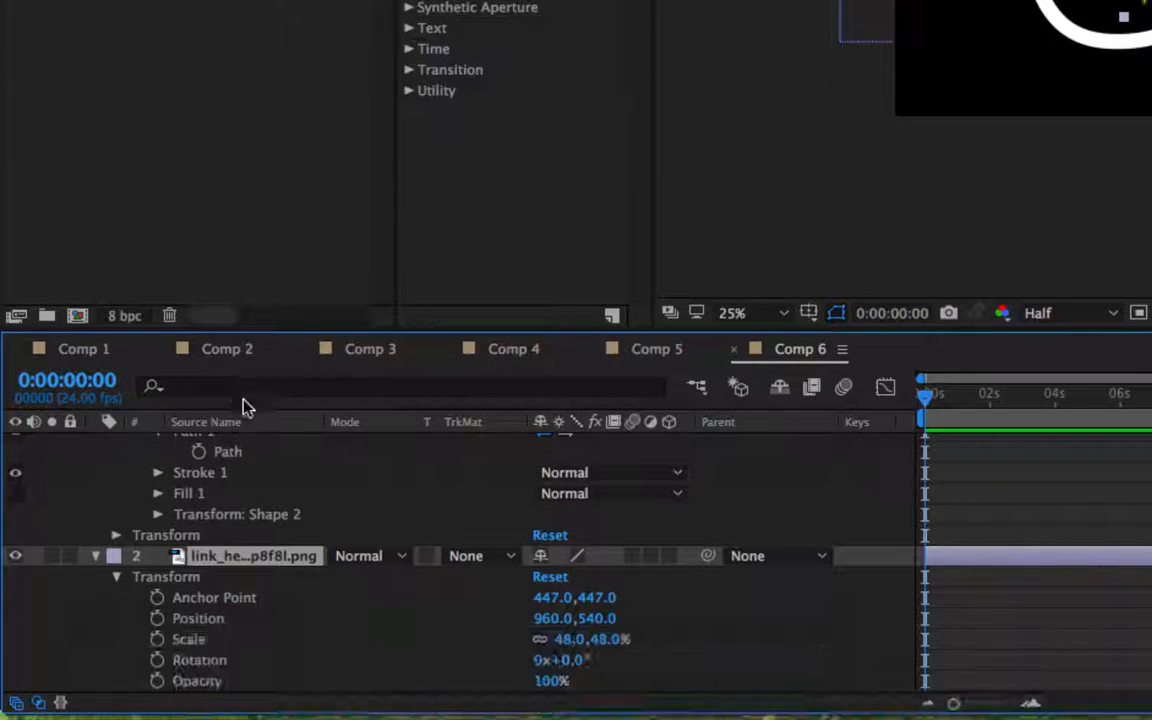
{"action": "left_click", "coordinate": [200, 618]}
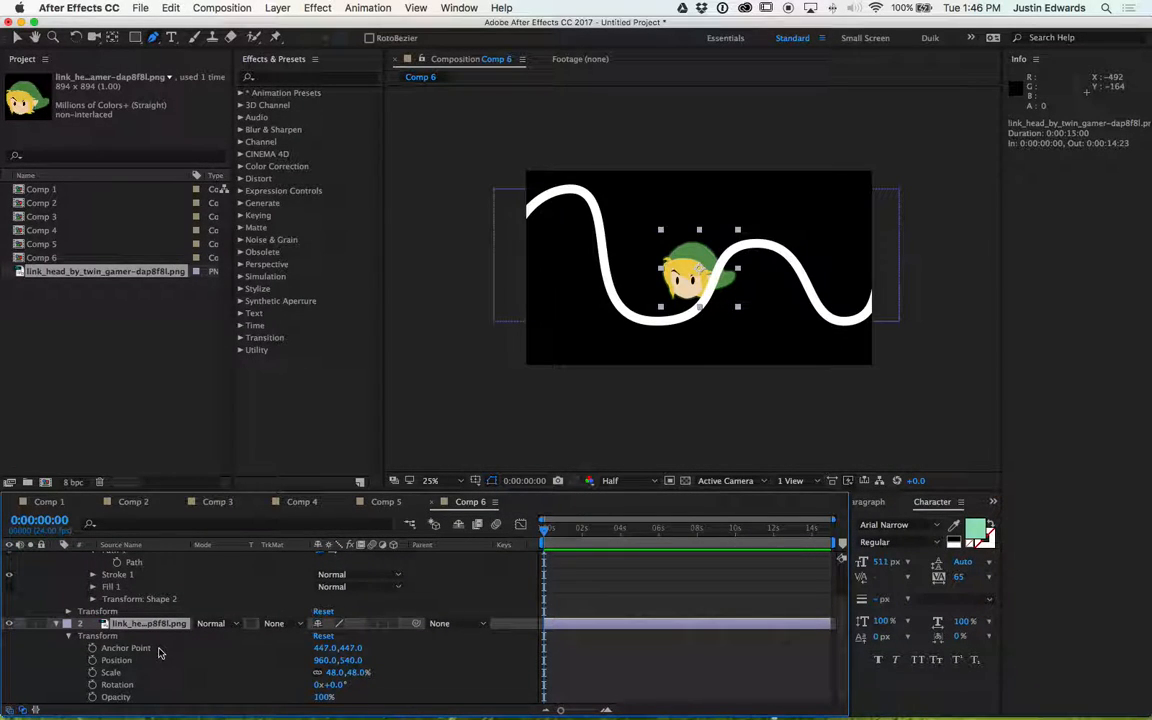
{"action": "left_click", "coordinate": [133, 563]}
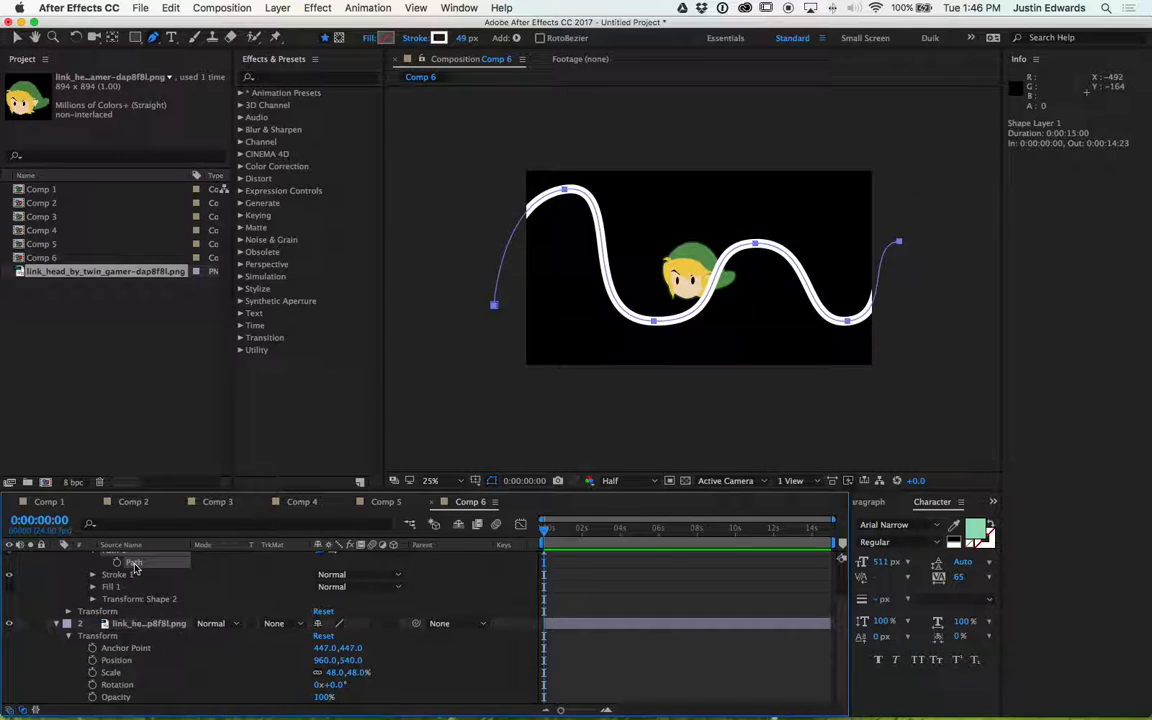
{"action": "left_click", "coordinate": [118, 661]}
{"action": "key", "text": "super+v"}
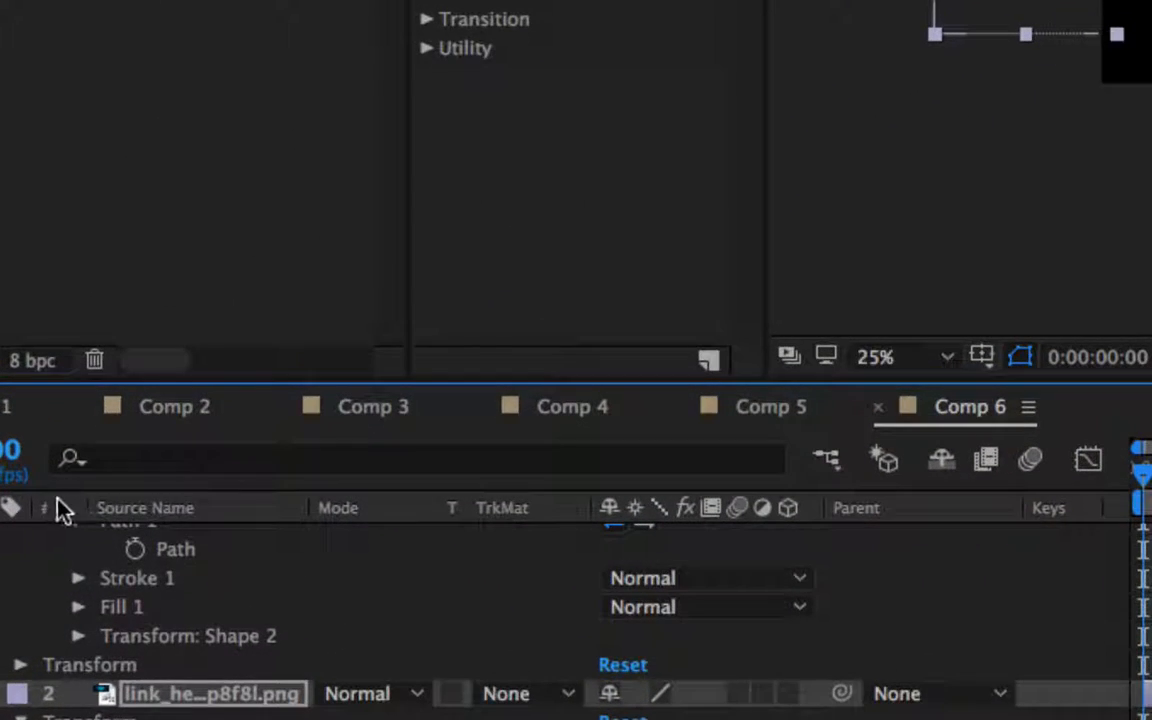
{"action": "scroll", "coordinate": [53, 575], "scroll_direction": "up", "scroll_amount": 3}
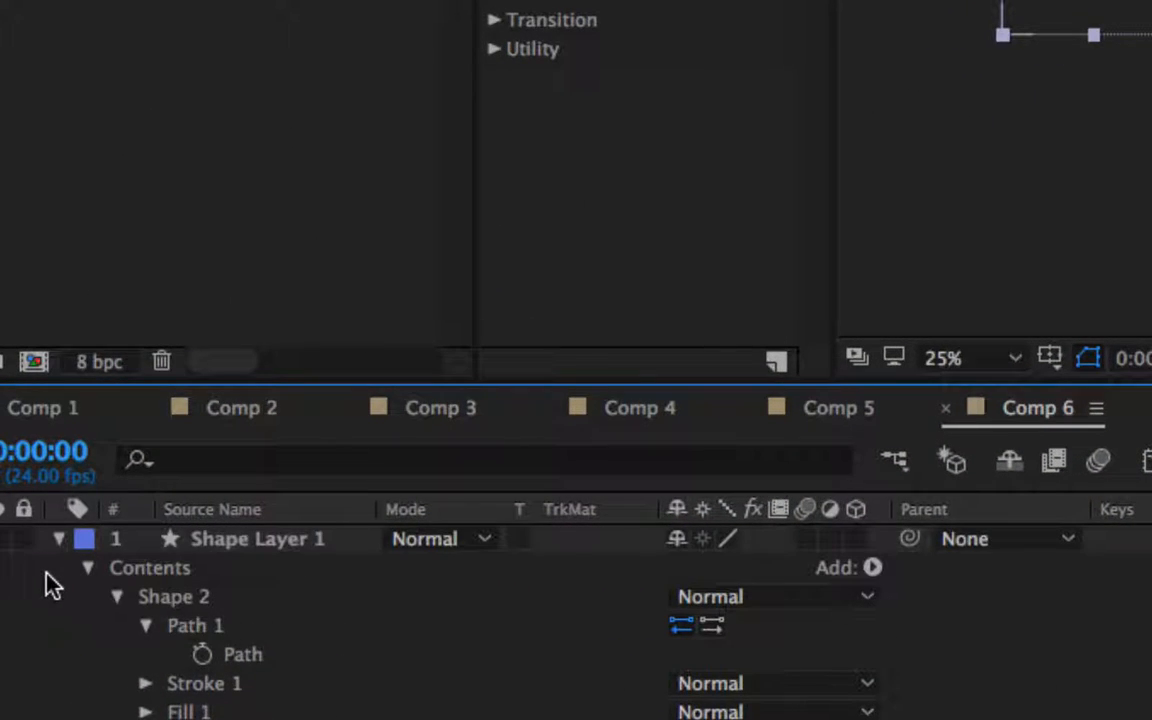
{"action": "left_click", "coordinate": [247, 660]}
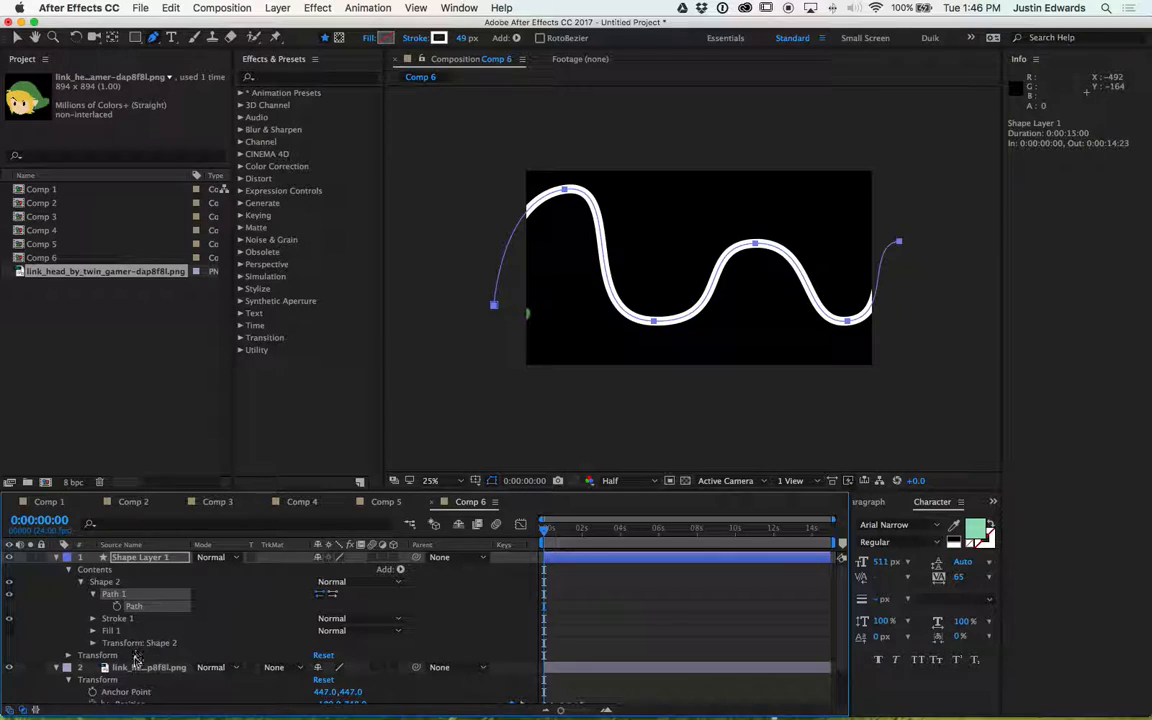
{"action": "scroll", "coordinate": [118, 620], "scroll_direction": "down", "scroll_amount": 2}
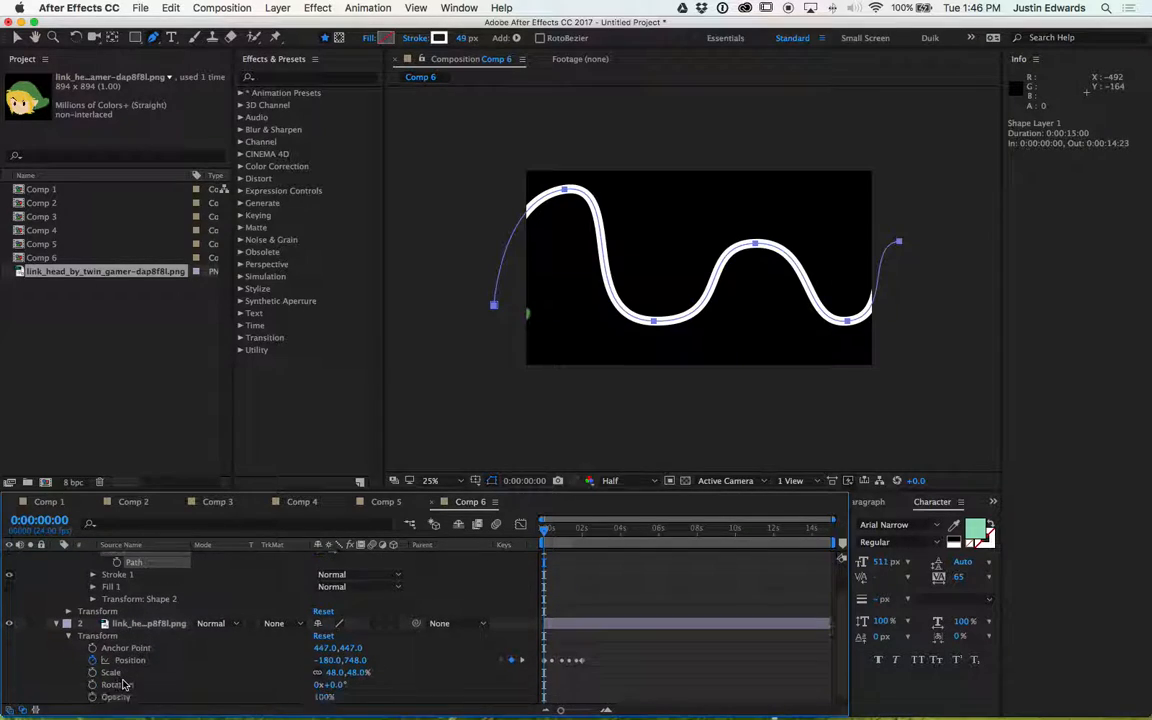
- Preview the Link head moving along the path from different points in the timeline
{"action": "key", "text": "space"}
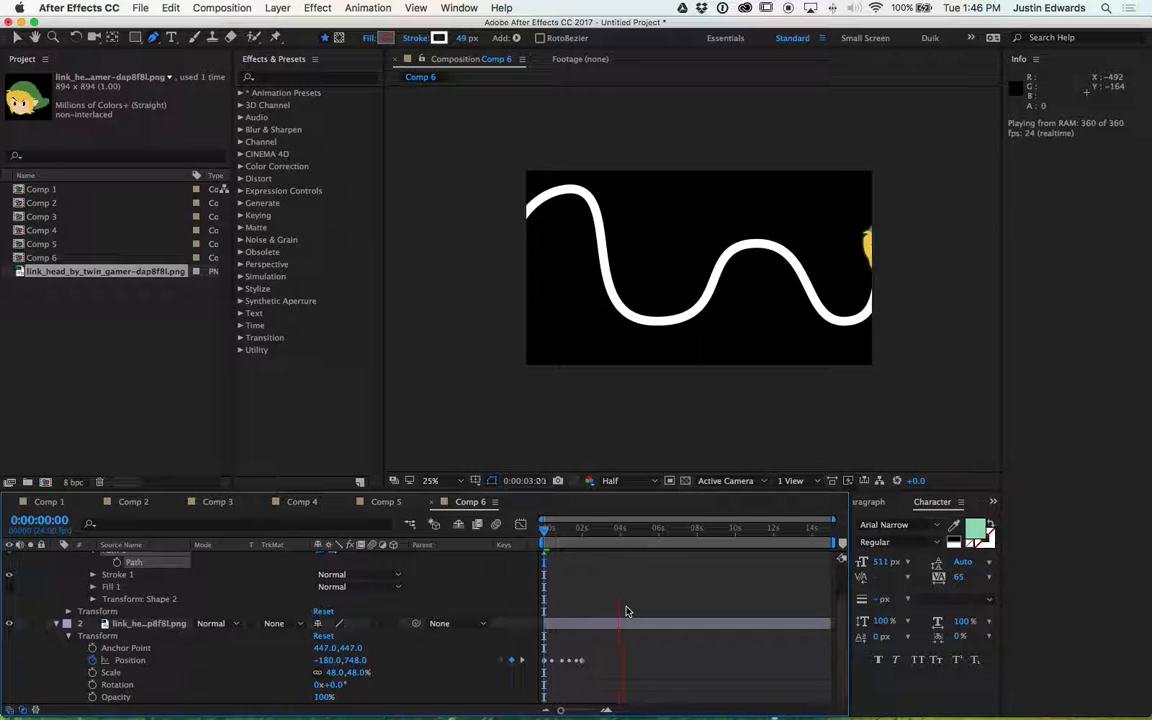
{"action": "key", "text": "space"}
{"action": "left_click_drag", "start_coordinate": [604, 530], "coordinate": [592, 530]}
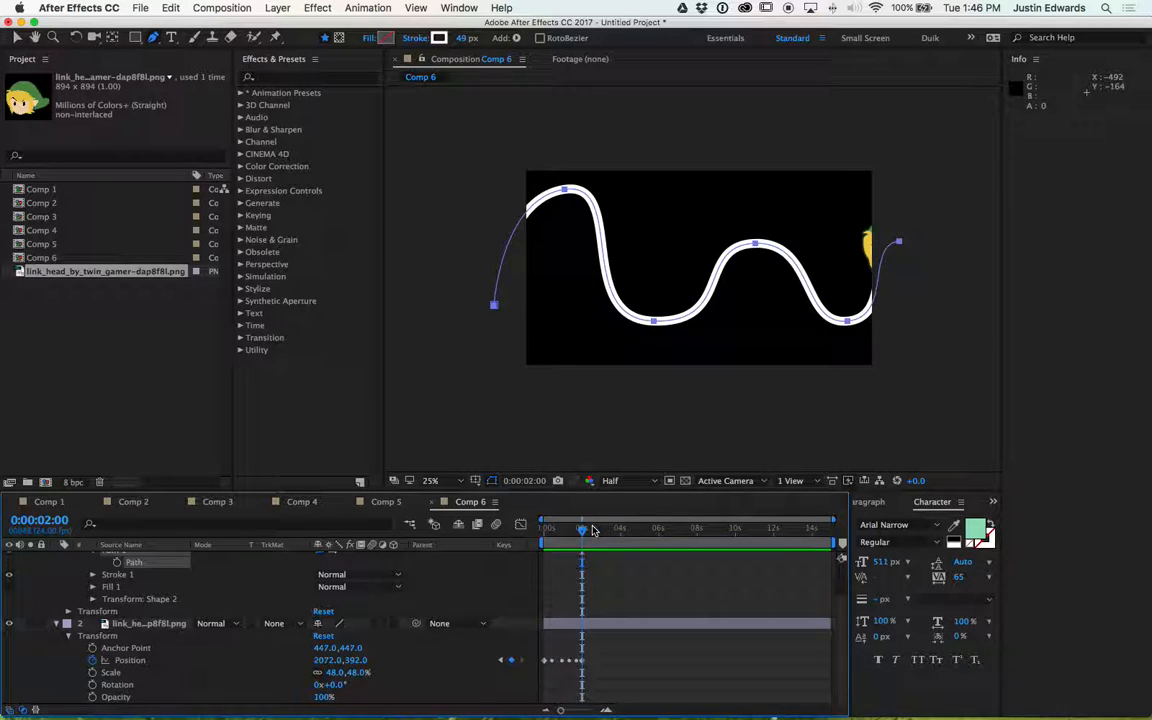
{"action": "key", "text": "space"}
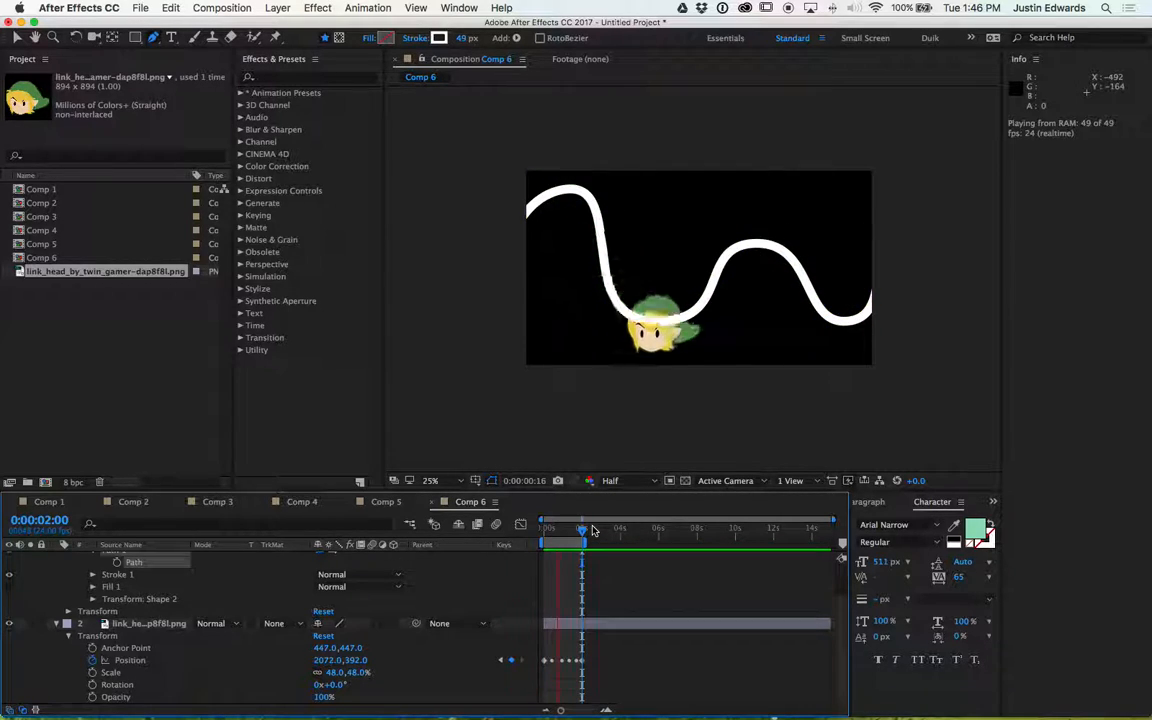
{"action": "scroll", "coordinate": [57, 626], "scroll_direction": "up", "scroll_amount": 2}
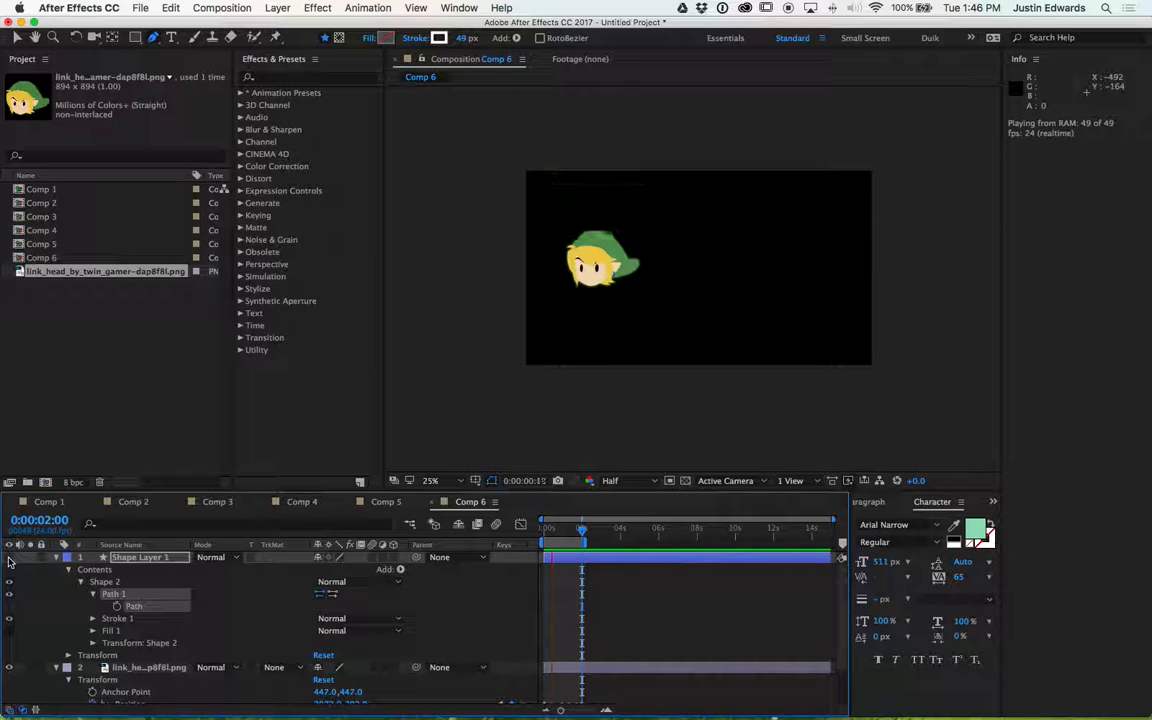
{"action": "key", "text": "space"}
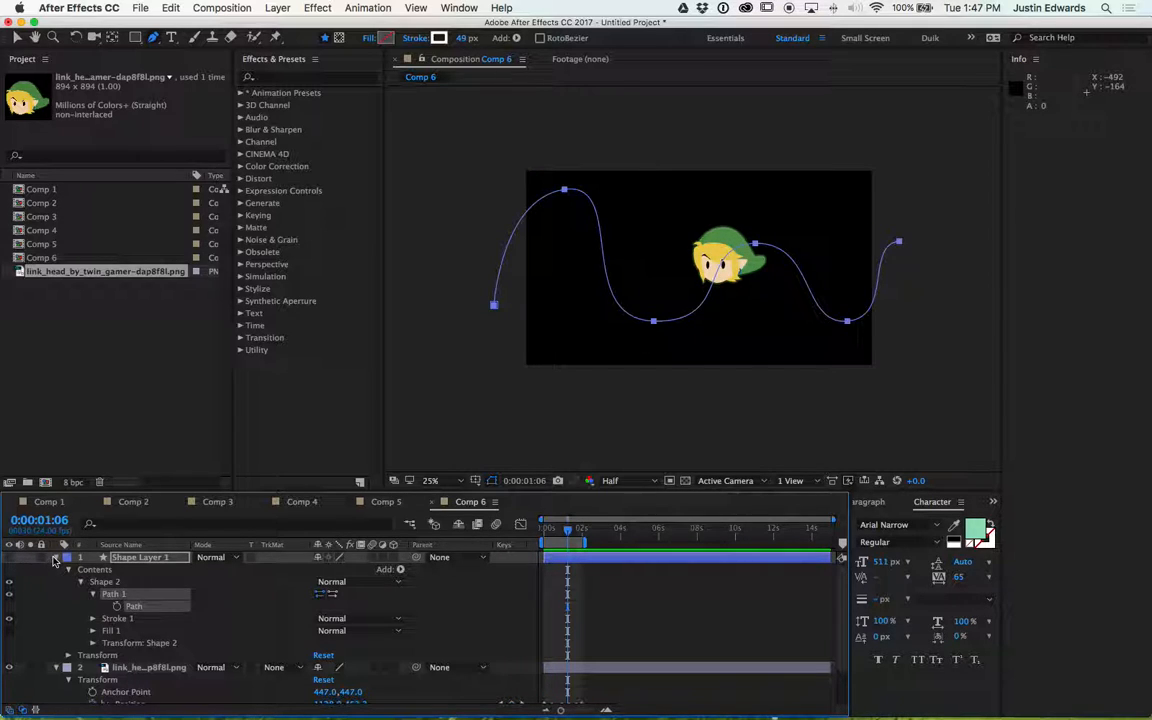
- Duplicate the Link image layer and shift the copy's start slightly later in the timeline
{"action": "left_click", "coordinate": [55, 558]}
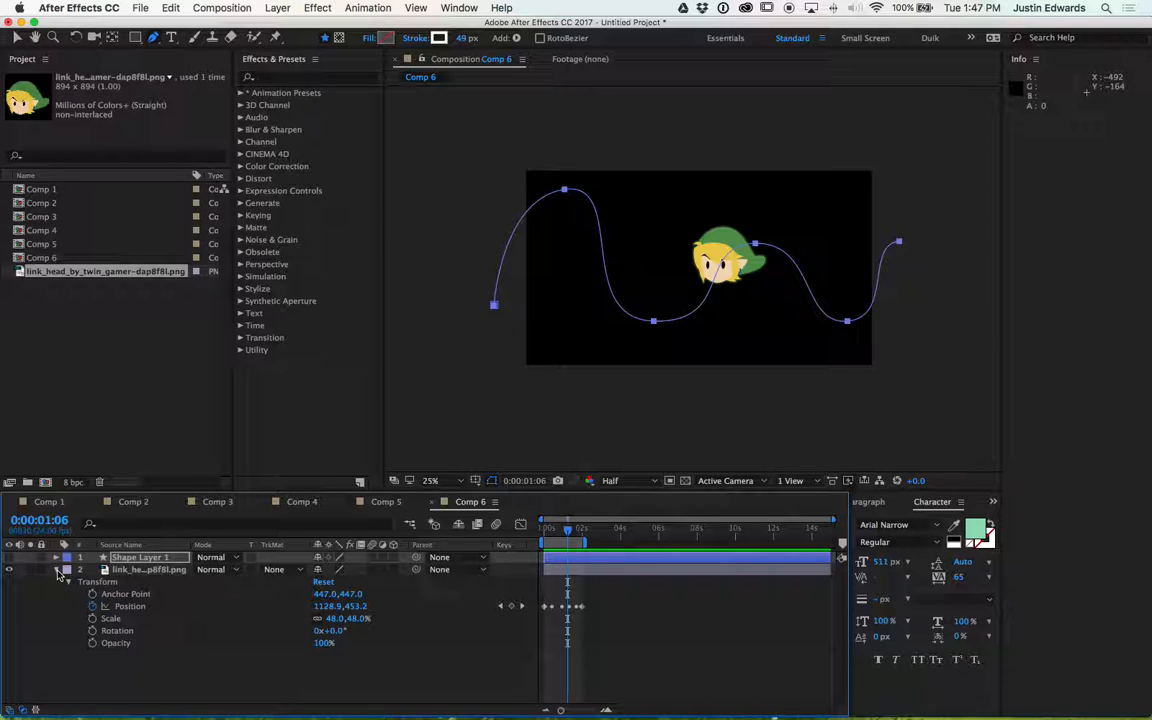
{"action": "left_click", "coordinate": [481, 328]}
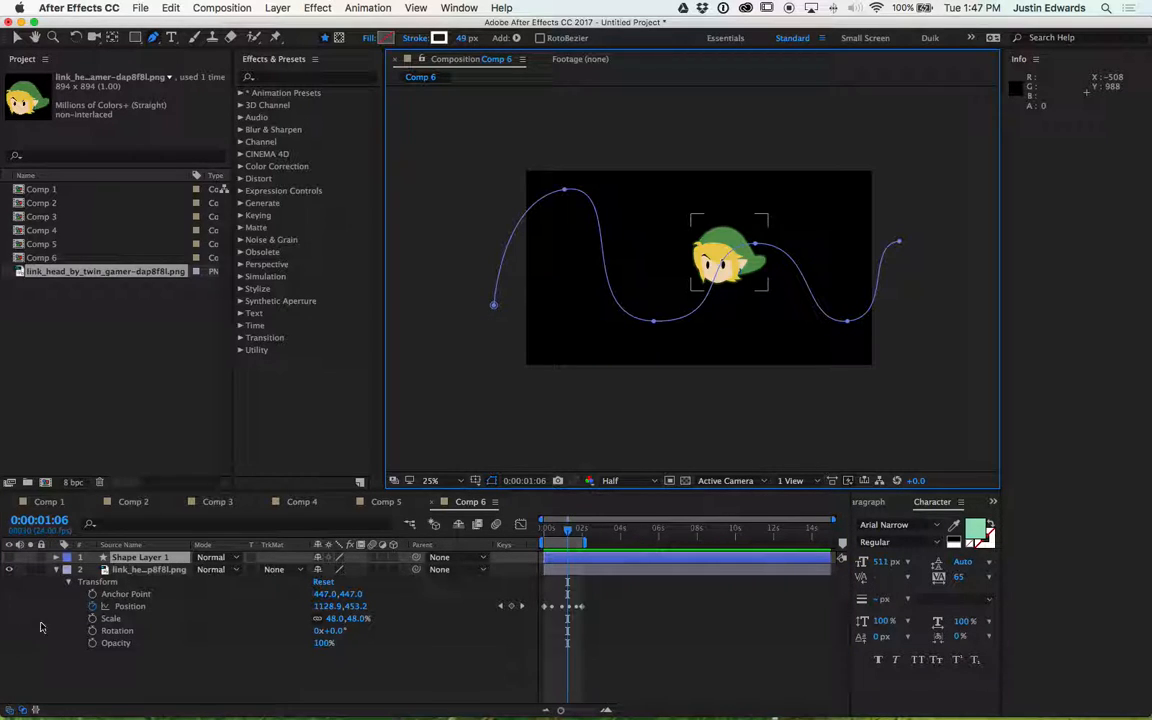
{"action": "left_click", "coordinate": [130, 570]}
{"action": "key", "text": "super+d"}
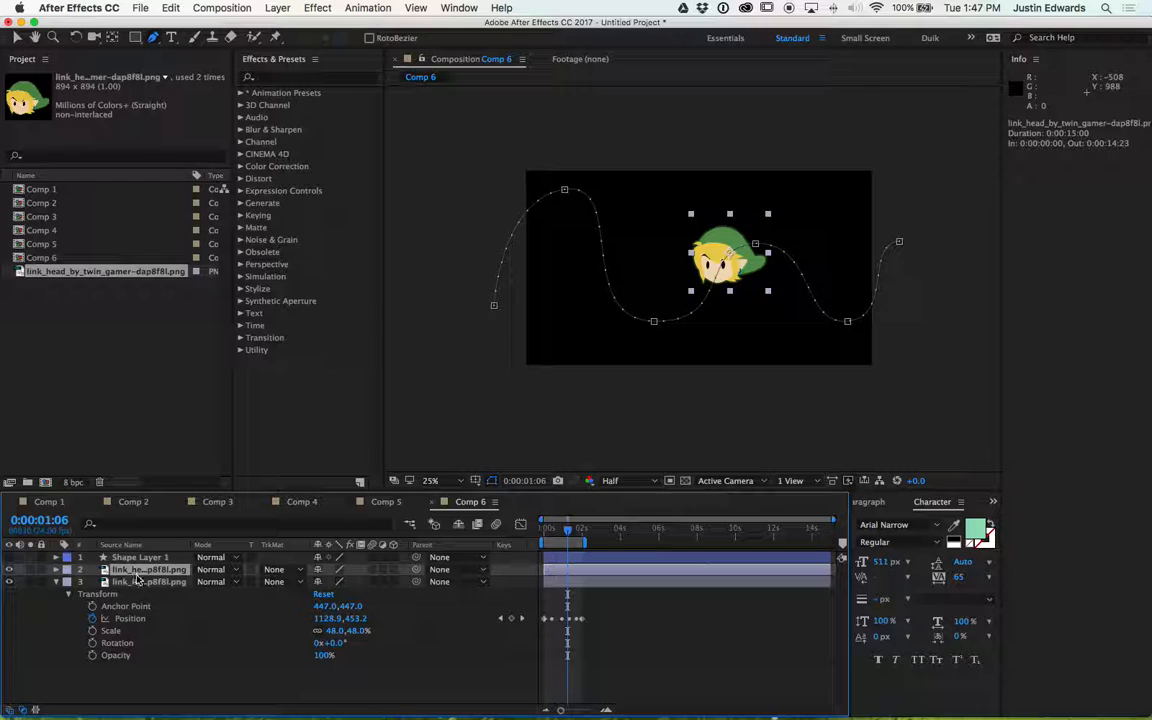
{"action": "mouse_move", "coordinate": [598, 572]}
{"action": "left_mouse_down"}
{"action": "mouse_move", "coordinate": [641, 569]}
{"action": "mouse_move", "coordinate": [620, 569]}
{"action": "left_mouse_up"}
{"action": "key", "text": "space"}
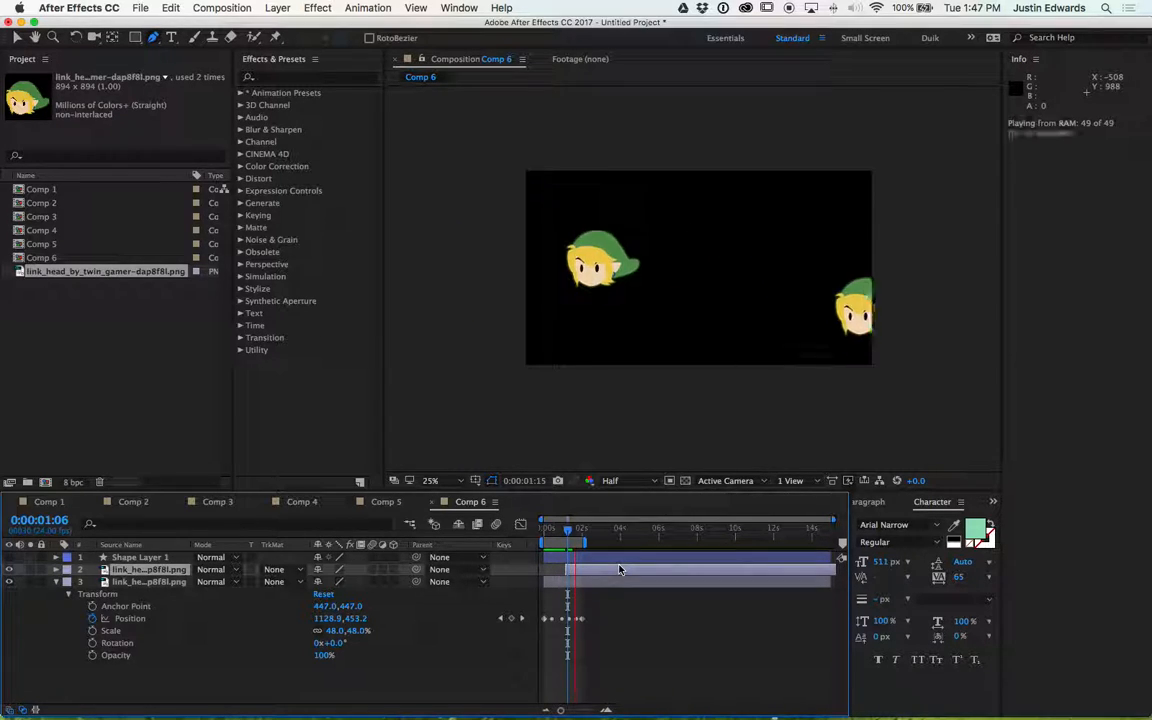
{"action": "key", "text": "space"}
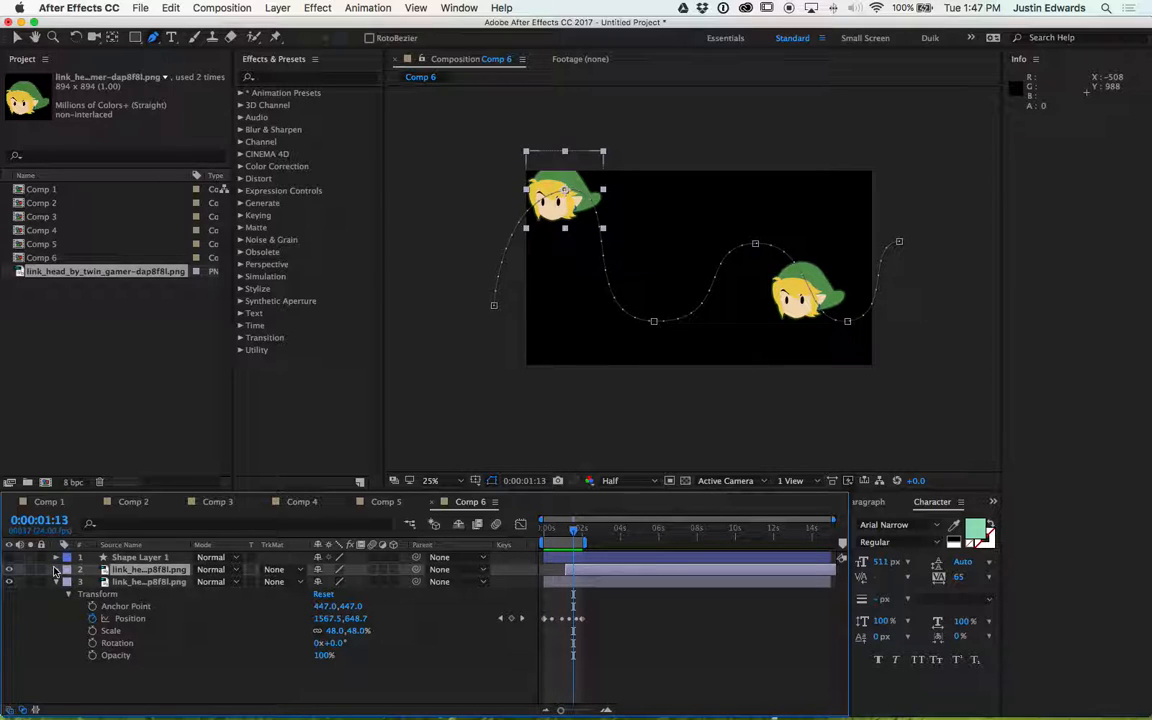
- Nudge the duplicate's Position path downward in large steps and preview the result
{"action": "key", "text": "p"}
{"action": "left_click", "coordinate": [125, 584]}
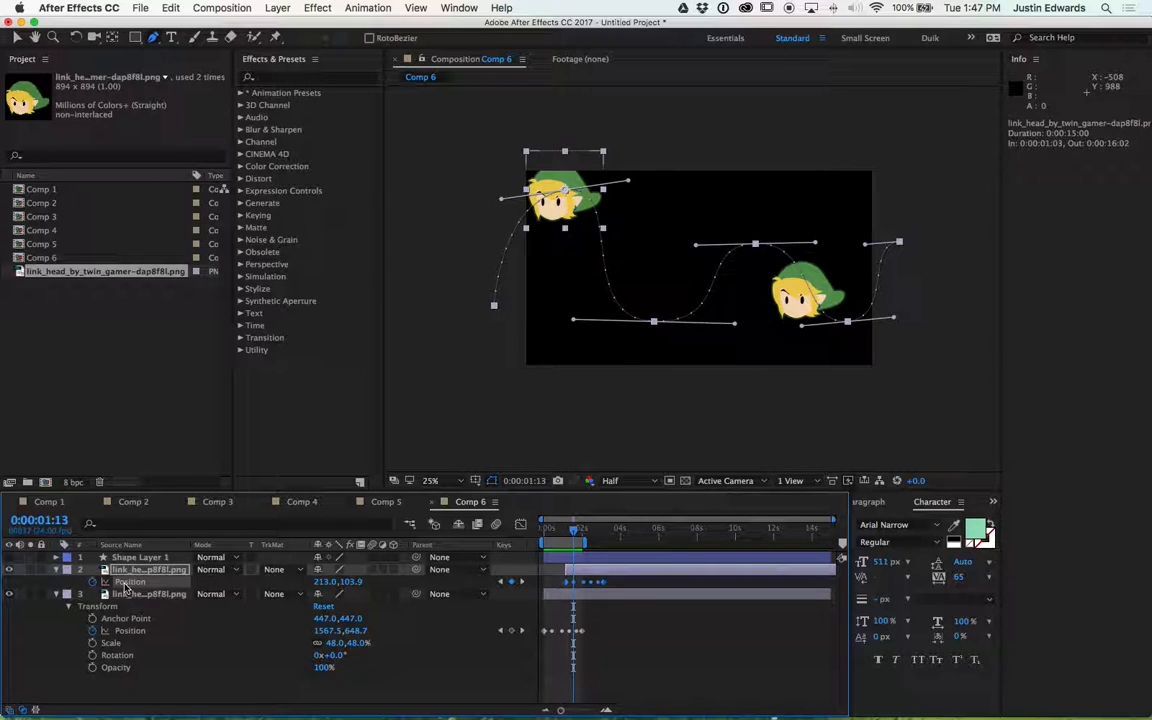
{"action": "key", "text": "shift+Down"}
{"action": "key", "text": "shift+Down"}
{"action": "key", "text": "shift+Down"}
{"action": "key", "text": "shift+Down"}
{"action": "key", "text": "shift+Down"}
{"action": "key", "text": "shift+Down"}
{"action": "key", "text": "shift+Down"}
{"action": "key", "text": "shift+Down"}
{"action": "key", "text": "shift+Down"}
{"action": "key", "text": "shift+Down"}
{"action": "key", "text": "shift+Down"}
{"action": "key", "text": "shift+Down"}
{"action": "key", "text": "shift+Down"}
{"action": "key", "text": "shift+Down"}
{"action": "key", "text": "shift+Down"}
{"action": "key", "text": "shift+Down"}
{"action": "key", "text": "shift+Down"}
{"action": "key", "text": "shift+Down"}
{"action": "key", "text": "shift+Down"}
{"action": "key", "text": "shift+Down"}
{"action": "key", "text": "shift+Down"}
{"action": "key", "text": "shift+Down"}
{"action": "key", "text": "shift+Down"}
{"action": "key", "text": "shift+Down"}
{"action": "key", "text": "shift+Down"}
{"action": "key", "text": "shift+Down"}
{"action": "key", "text": "shift+Down"}
{"action": "key", "text": "shift+Down"}
{"action": "key", "text": "shift+Down"}
{"action": "key", "text": "shift+Down"}
{"action": "key", "text": "shift+Down"}
{"action": "key", "text": "shift+Down"}
{"action": "key", "text": "shift+Down"}
{"action": "key", "text": "shift+Down"}
{"action": "key", "text": "shift+Down"}
{"action": "key", "text": "shift+Down"}
{"action": "key", "text": "shift+Down"}
{"action": "key", "text": "shift+Down"}
{"action": "key", "text": "shift+Down"}
{"action": "key", "text": "shift+Down"}
{"action": "key", "text": "space"}
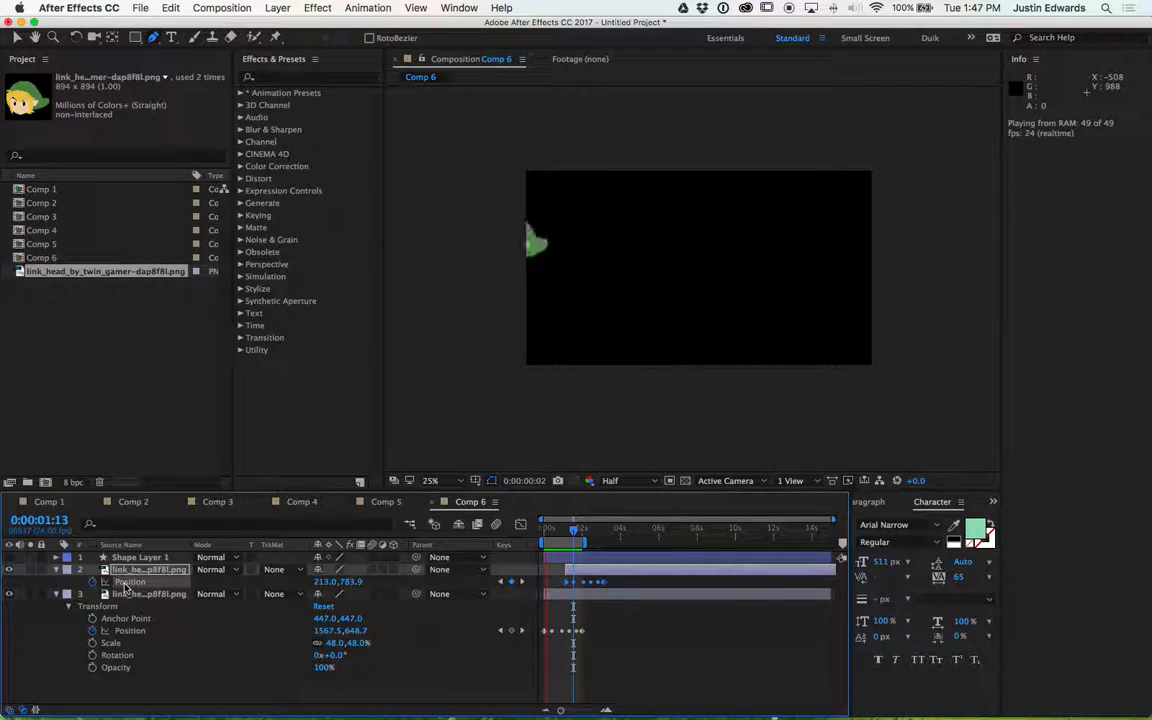
{"action": "key", "text": "space"}
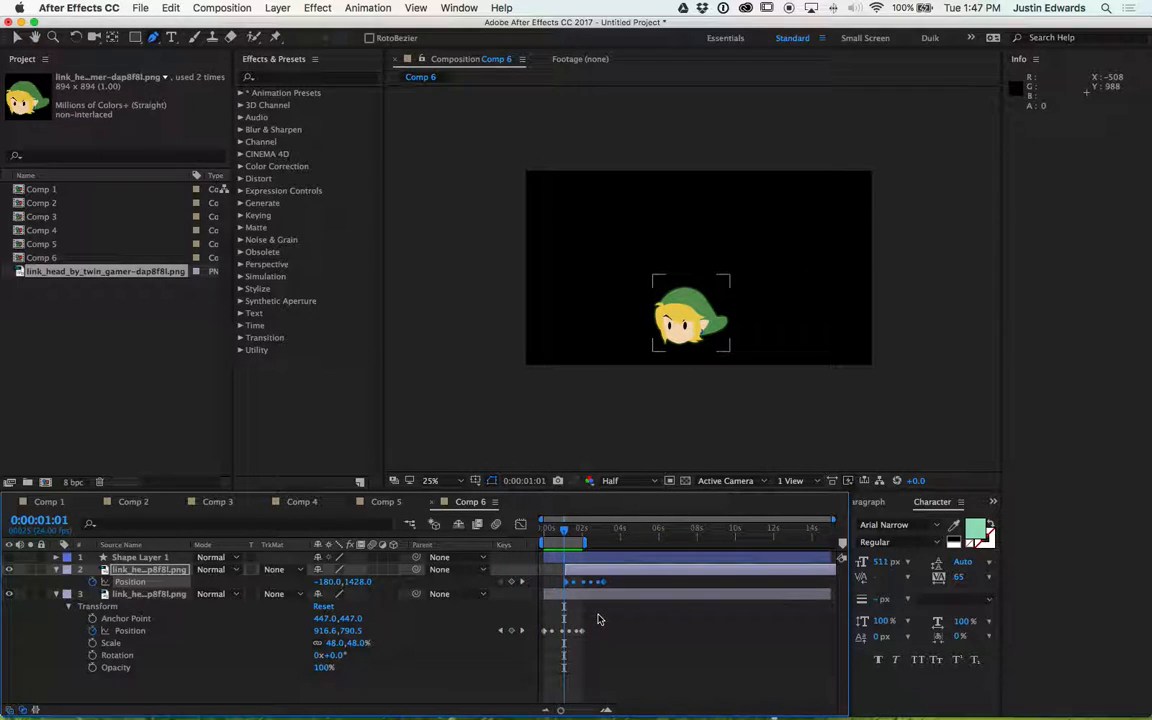
- Delete both Link image layers from the composition
{"action": "left_click", "coordinate": [125, 594]}
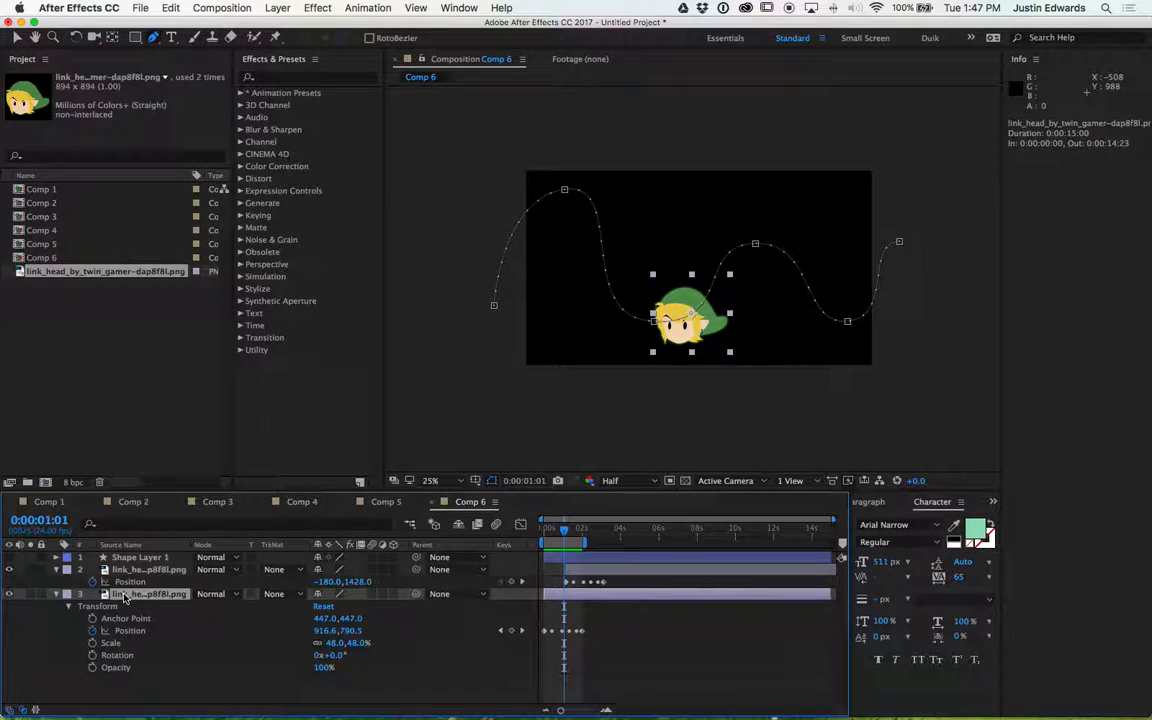
{"action": "key", "text": "Delete"}
{"action": "left_click", "coordinate": [128, 570]}
{"action": "key", "text": "Delete"}
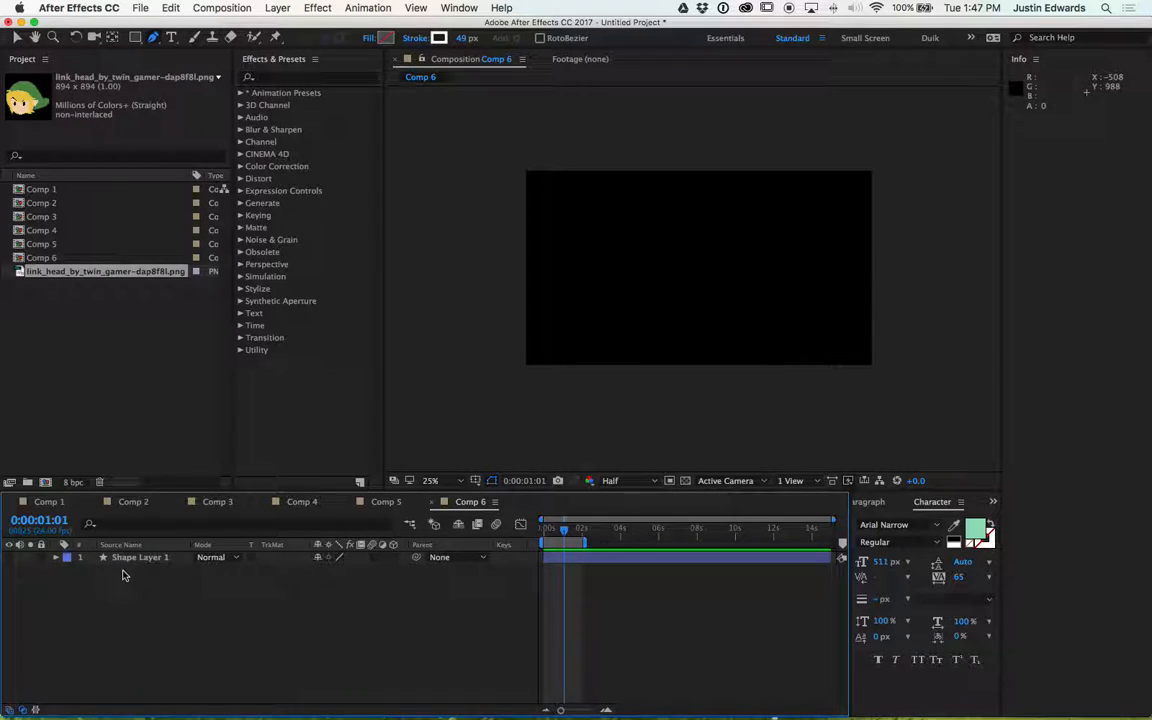
- Add the Link image to Comp 6 again and paste Shape 2's Path into its Position property
{"action": "left_click_drag", "start_coordinate": [40, 271], "coordinate": [160, 621]}
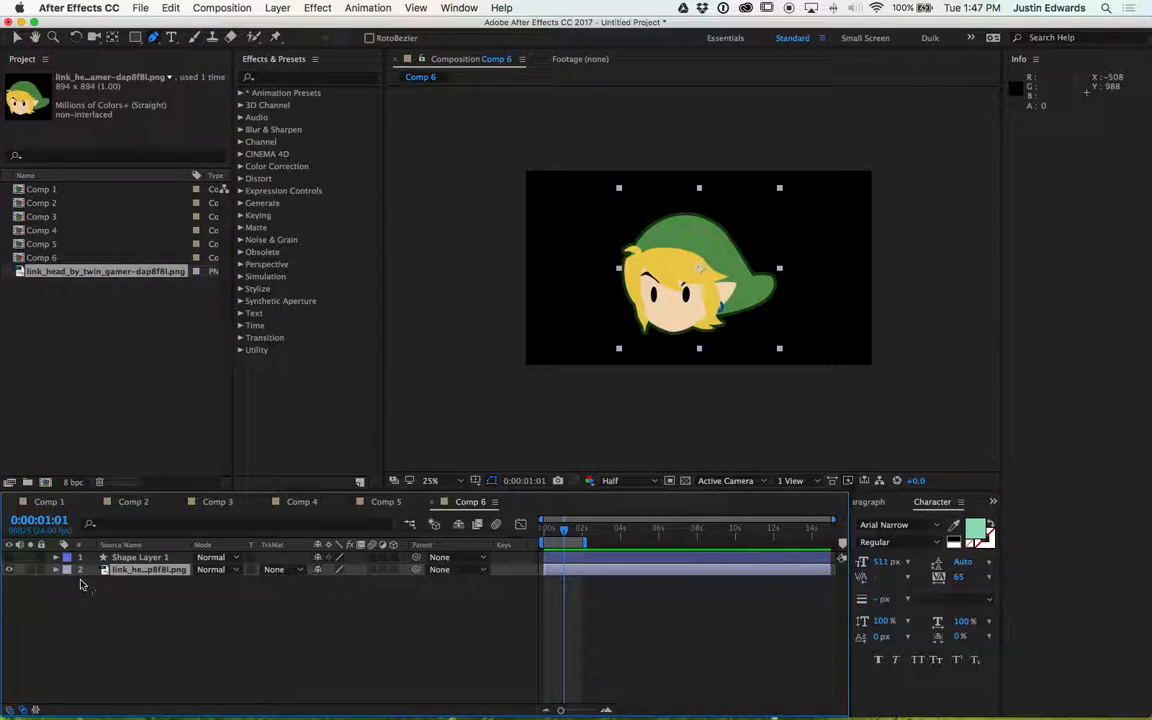
{"action": "left_click", "coordinate": [57, 558]}
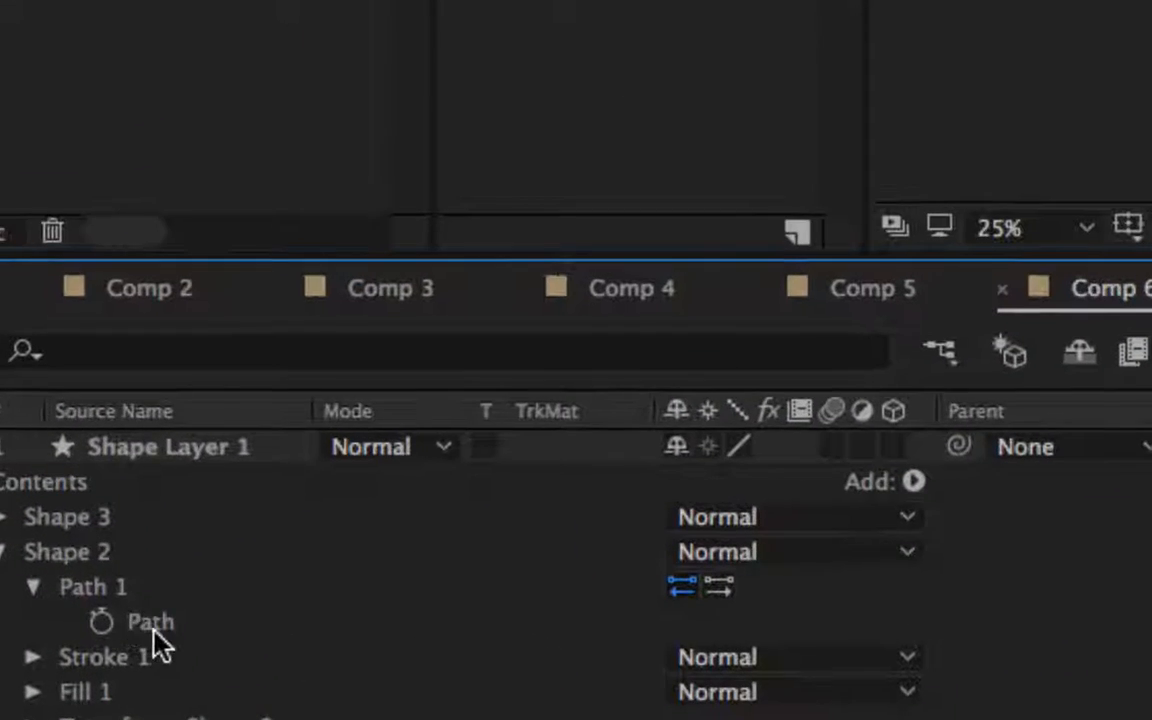
{"action": "left_click", "coordinate": [131, 620]}
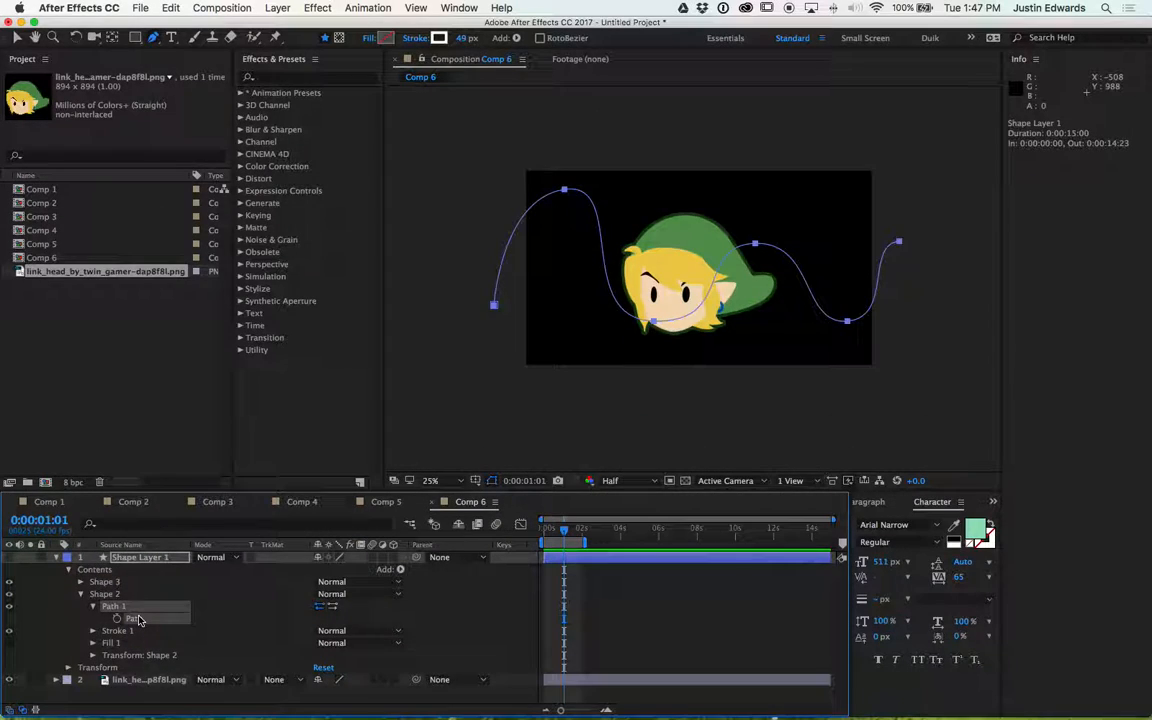
{"action": "left_click", "coordinate": [145, 680]}
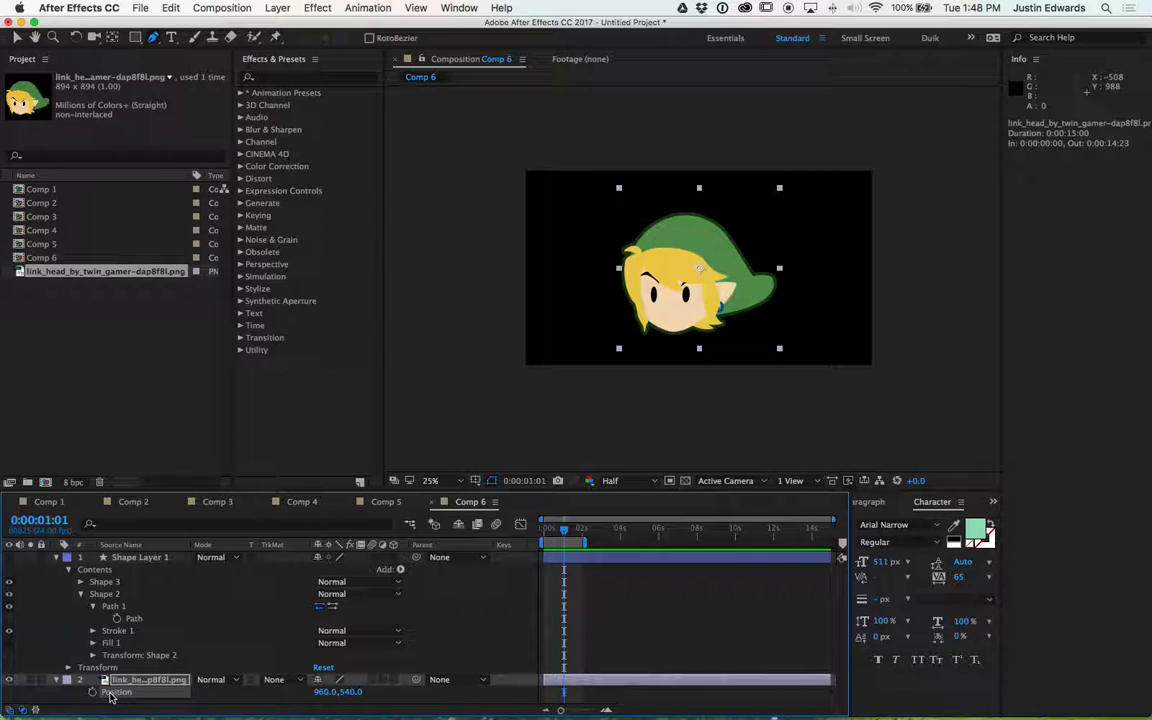
{"action": "key", "text": "super+v"}
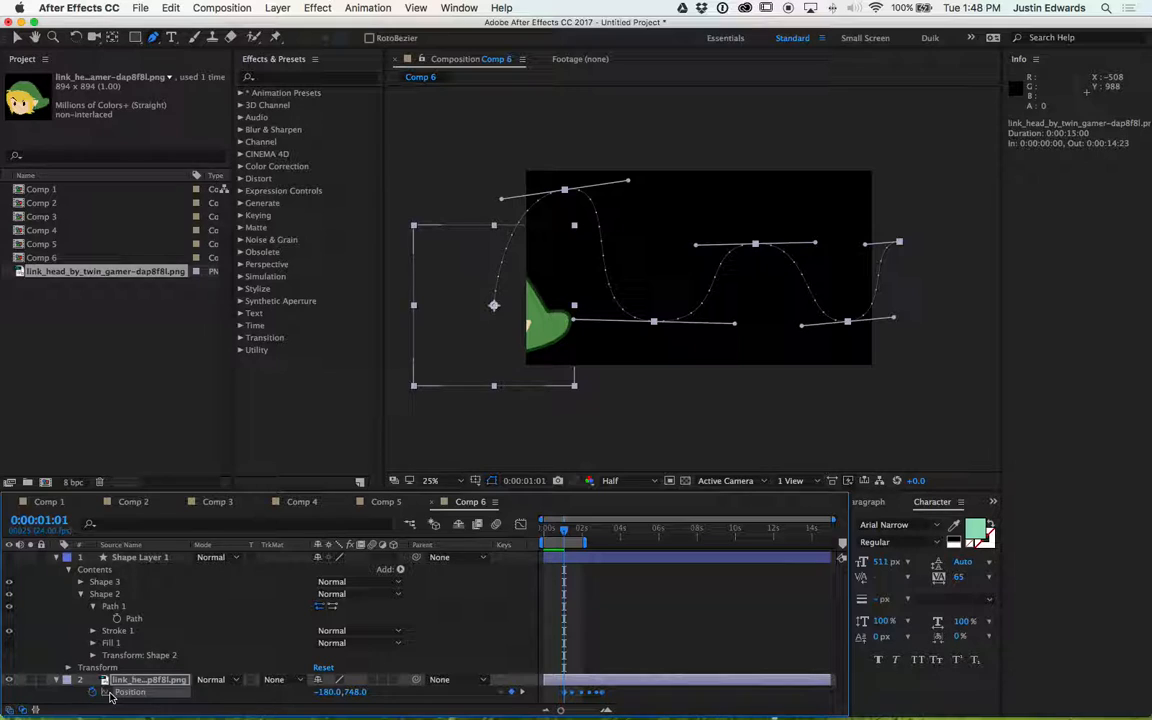
- Set the work area end to about 5 seconds and preview the head travelling along the path
{"action": "key", "text": "space"}
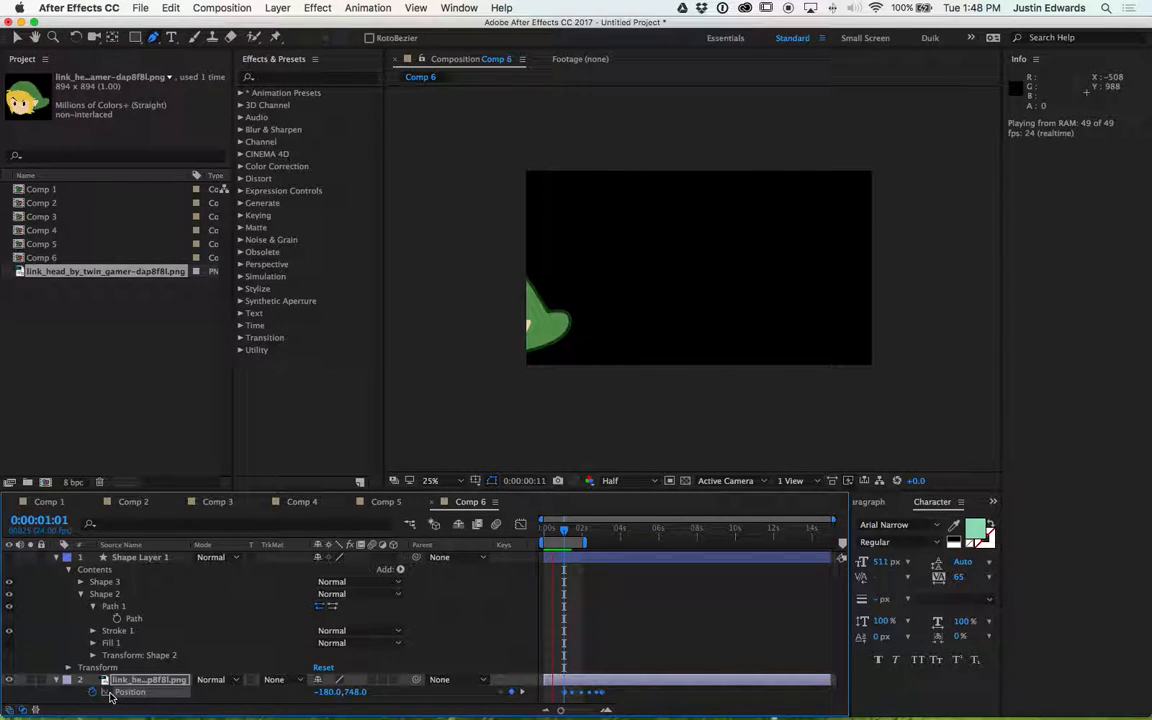
{"action": "key", "text": "space"}
{"action": "left_click_drag", "start_coordinate": [585, 542], "coordinate": [641, 542]}
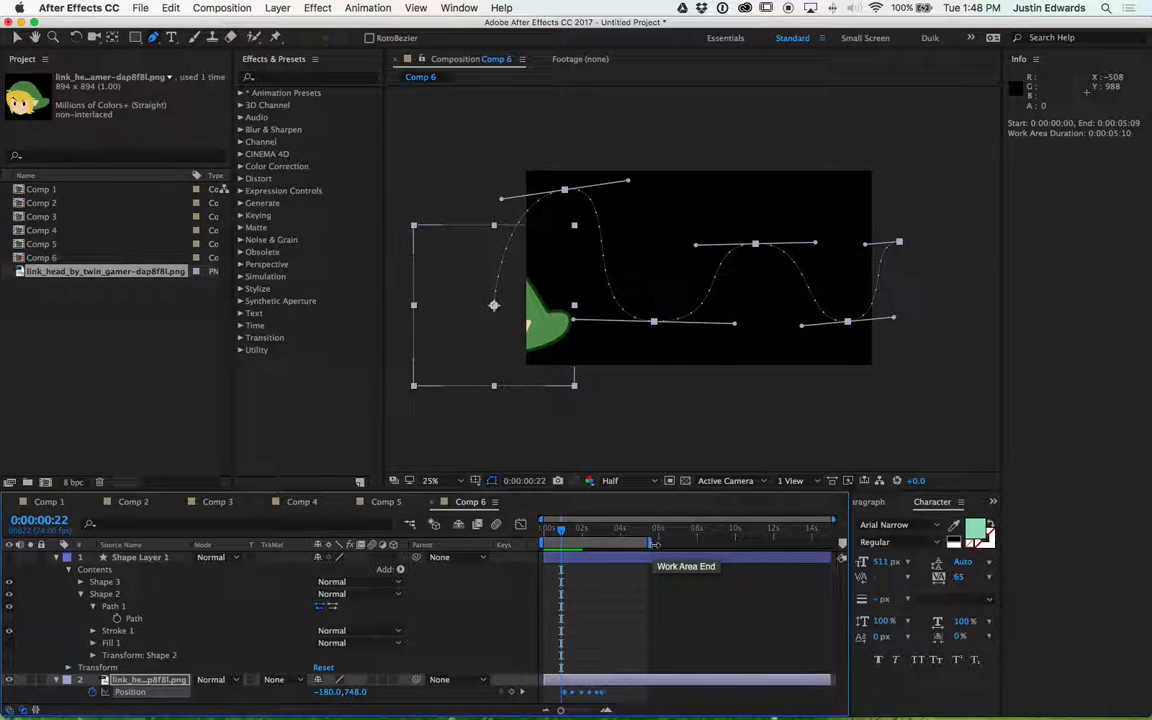
{"action": "key", "text": "space"}
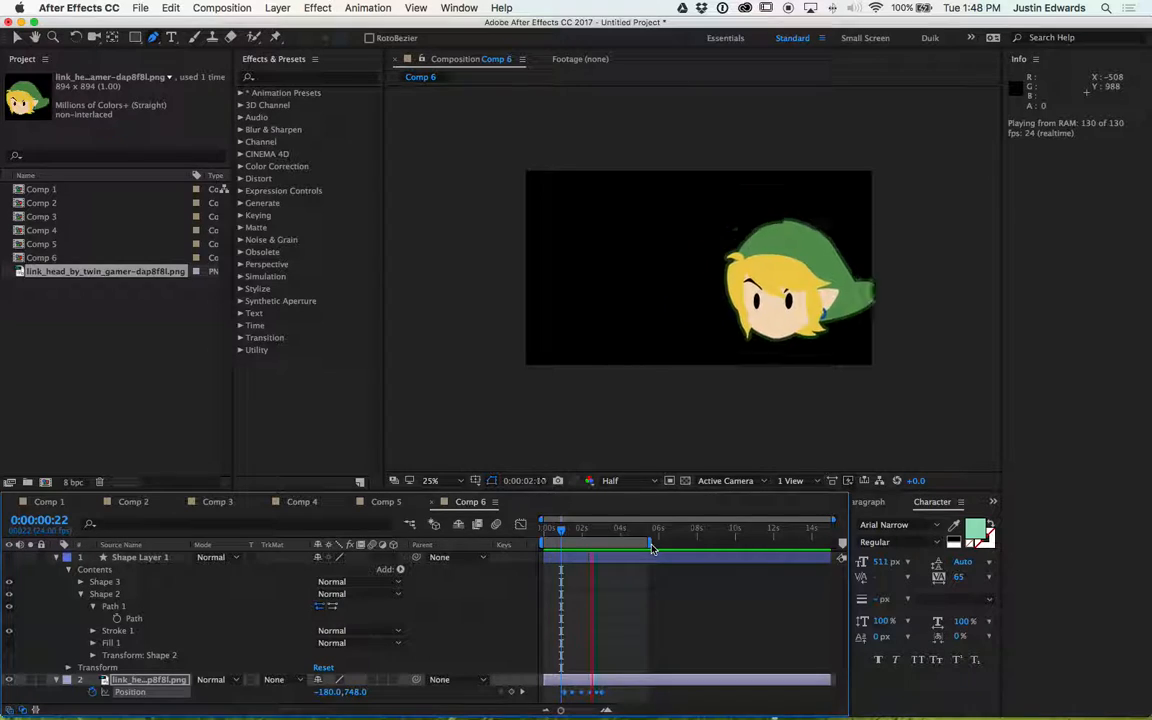
{"action": "key", "text": "space"}
{"action": "key", "text": "space"}
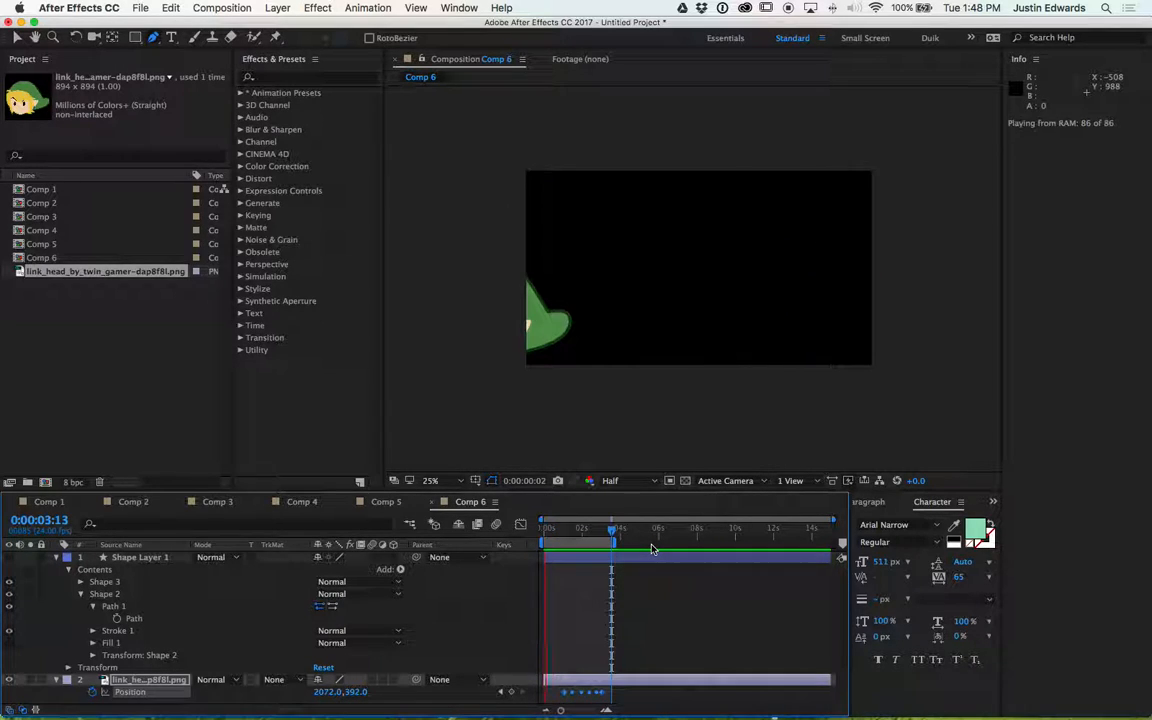
{"action": "key", "text": "space"}
{"action": "key", "text": "space"}
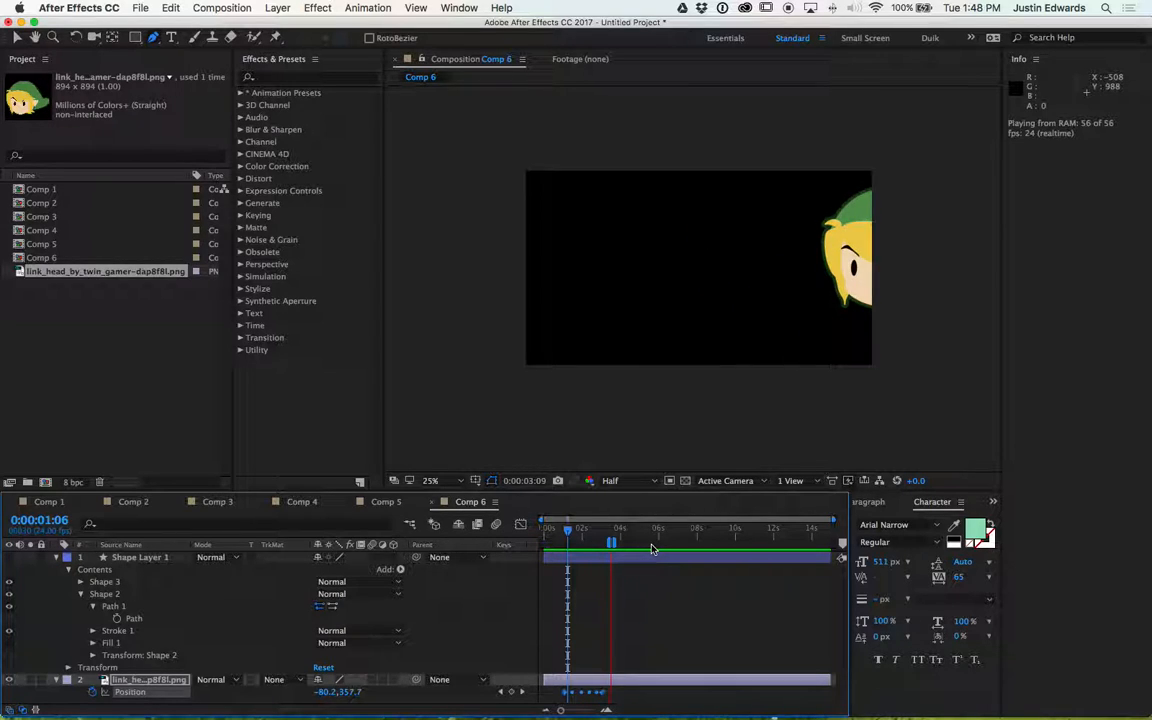
- Step through the Position keyframes and preview the head's motion along the wavy path
{"action": "key", "text": "space"}
{"action": "key", "text": "equal"}
{"action": "key", "text": "equal"}
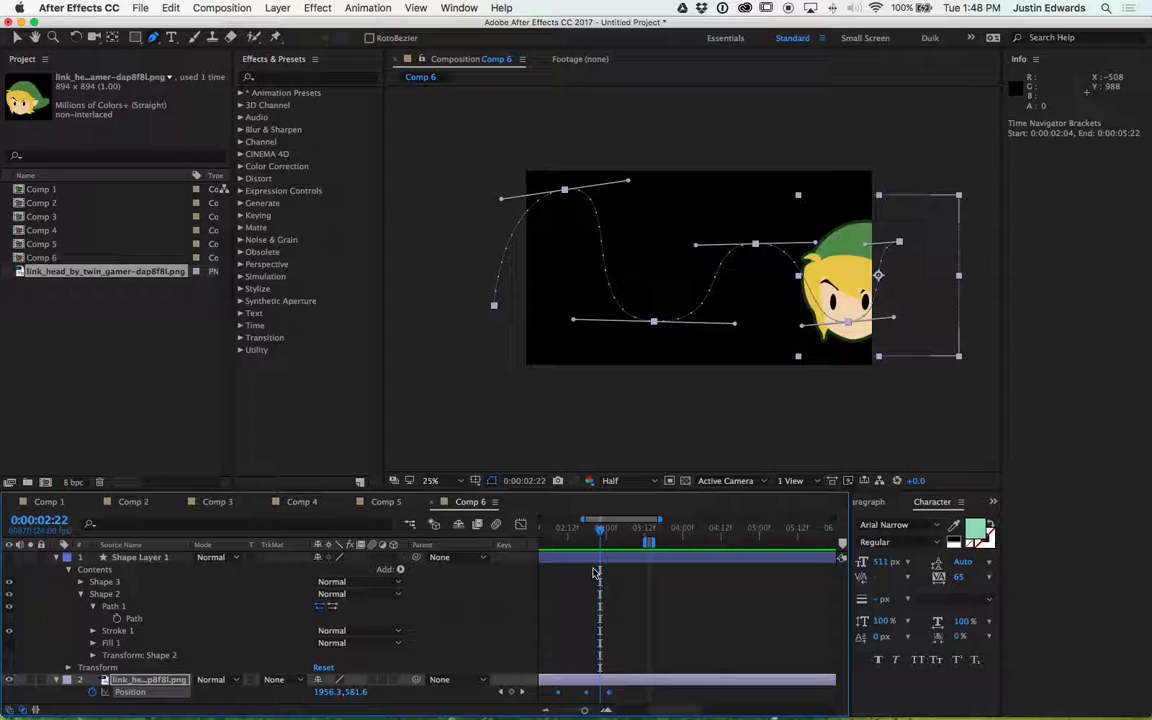
{"action": "key", "text": "Page_Down"}
{"action": "key", "text": "Page_Down"}
{"action": "key", "text": "Page_Down"}
{"action": "key", "text": "j"}
{"action": "key", "text": "j"}
{"action": "key", "text": "j"}
{"action": "key", "text": "j"}
{"action": "key", "text": "j"}
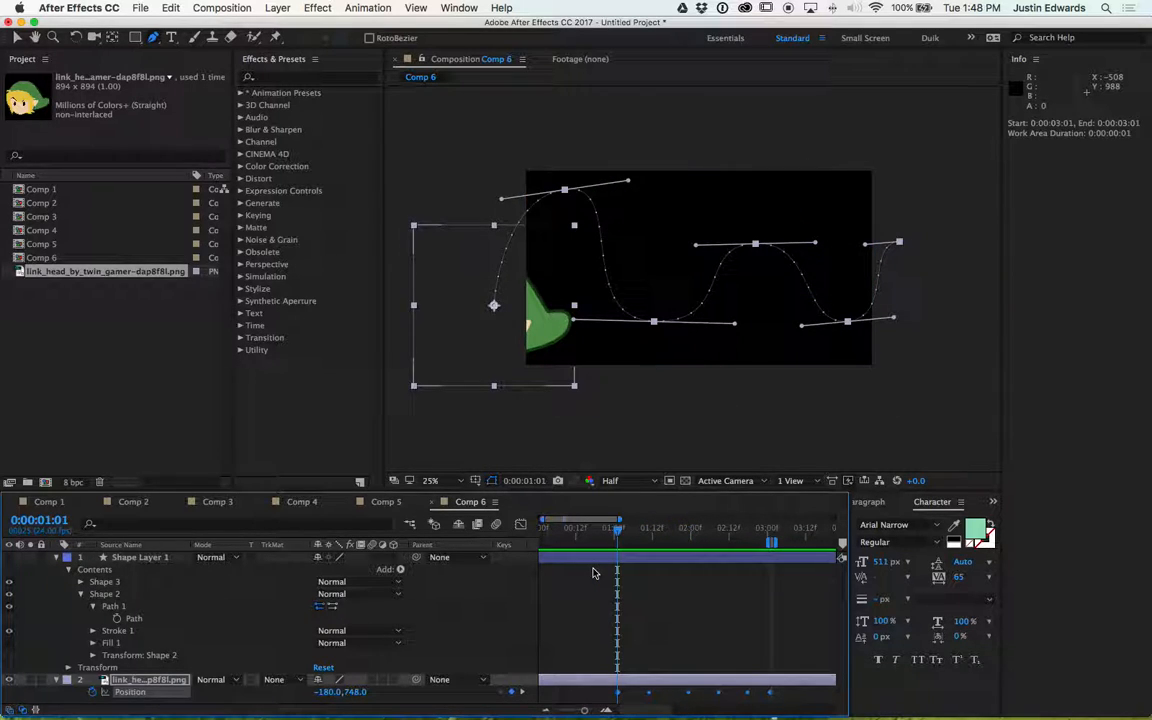
{"action": "key", "text": "space"}
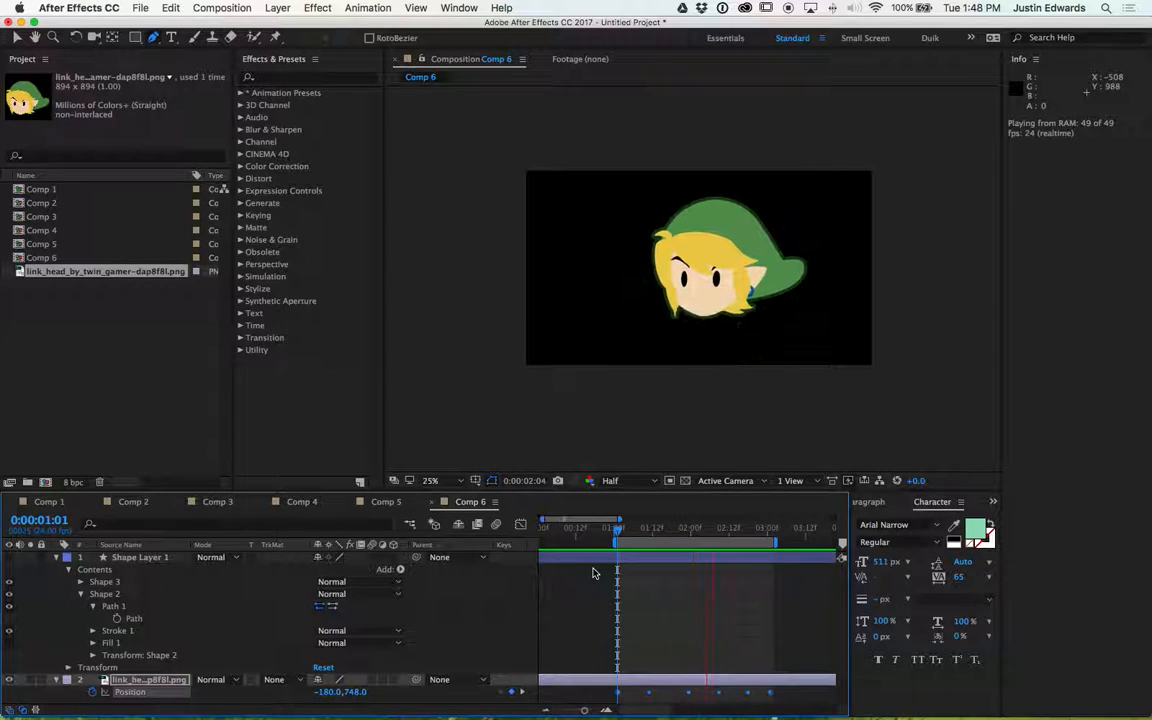
{"action": "key", "text": "comma"}
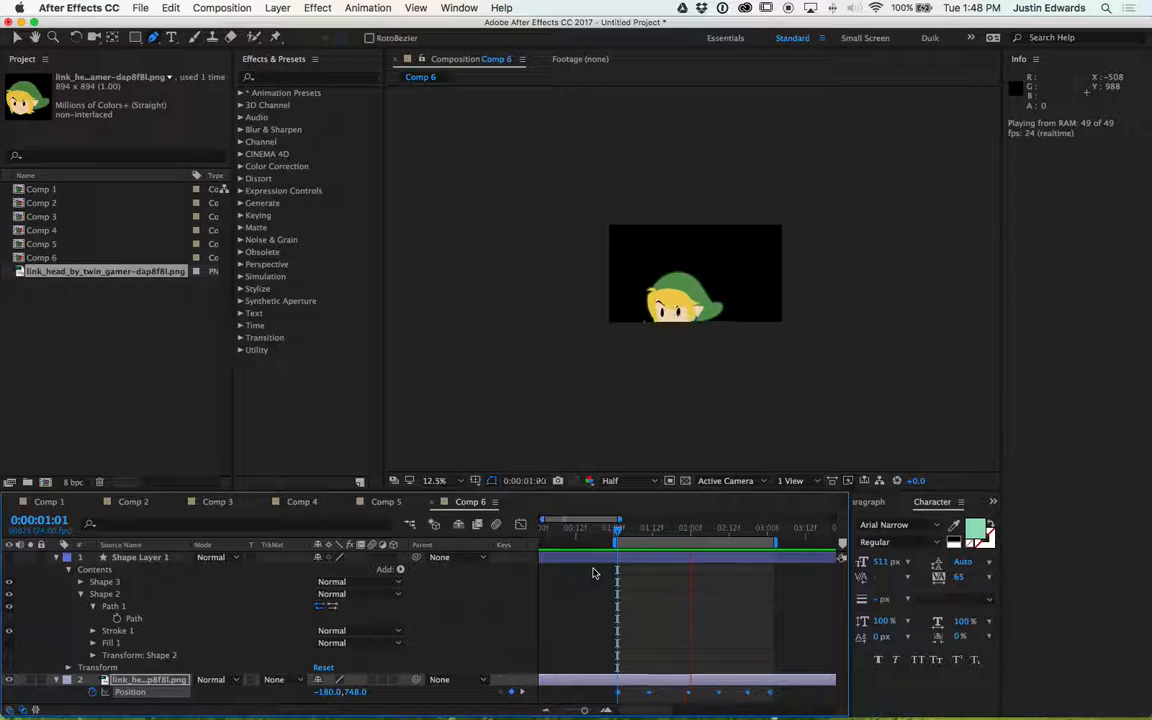
{"action": "key", "text": "period"}
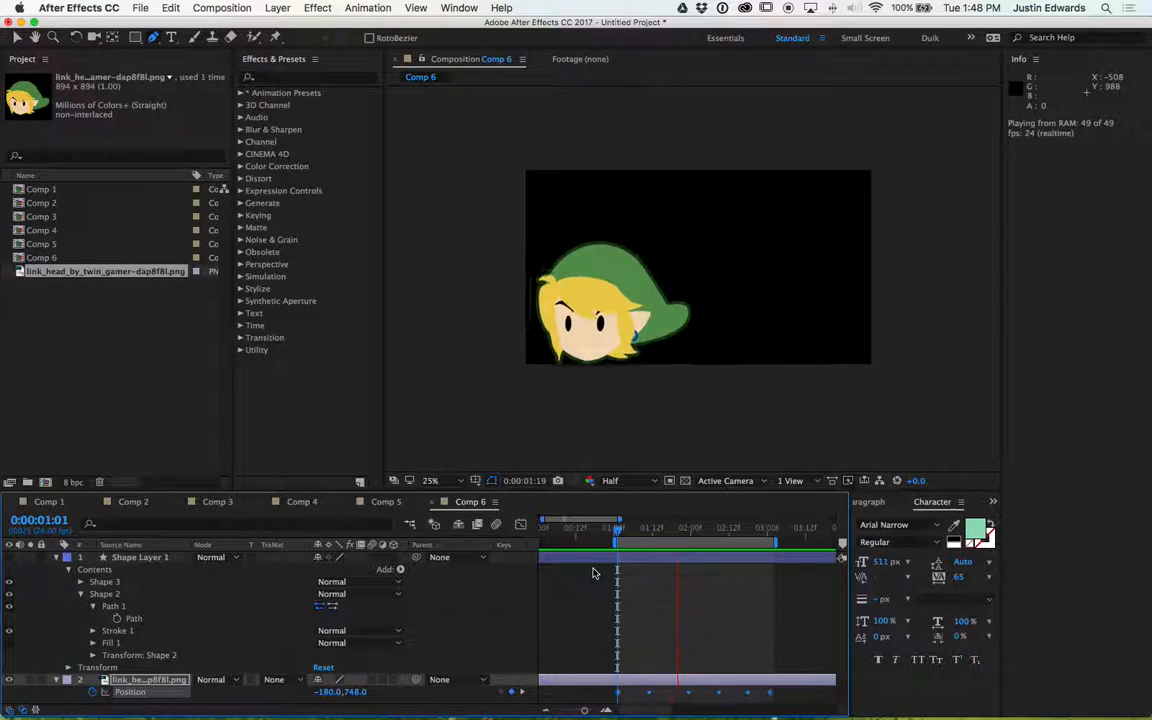
{"action": "key", "text": "space"}
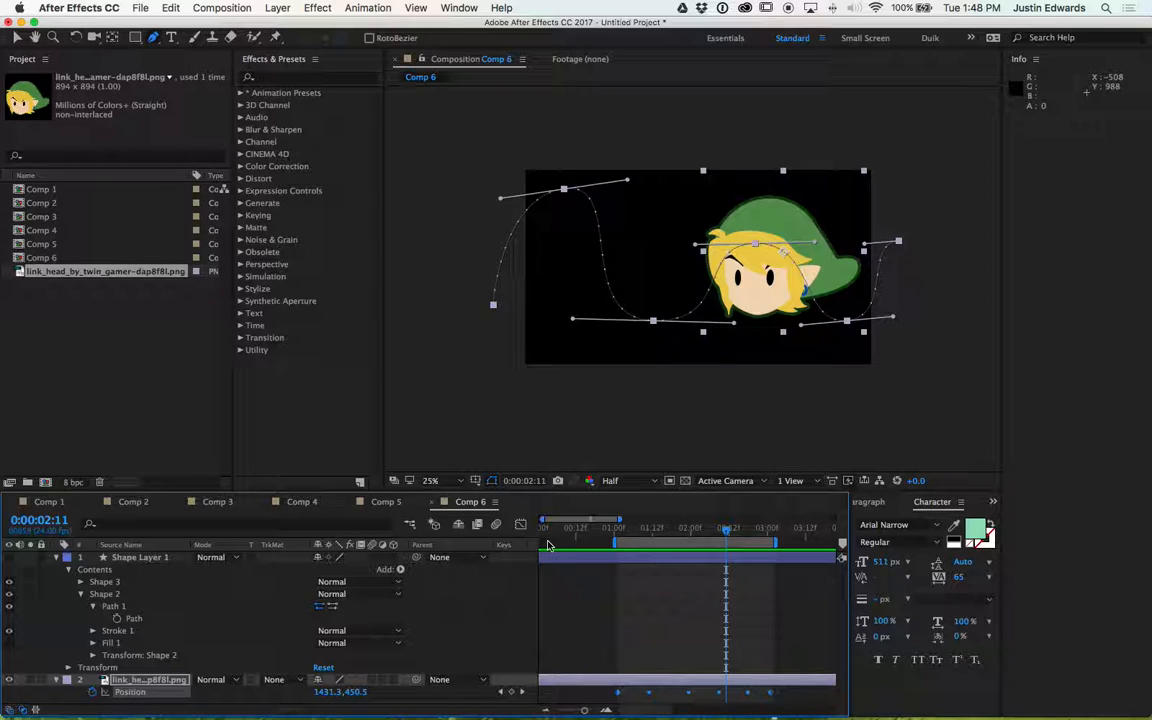
- Select the Link image layer and preview its animation again
{"action": "left_click", "coordinate": [141, 682]}
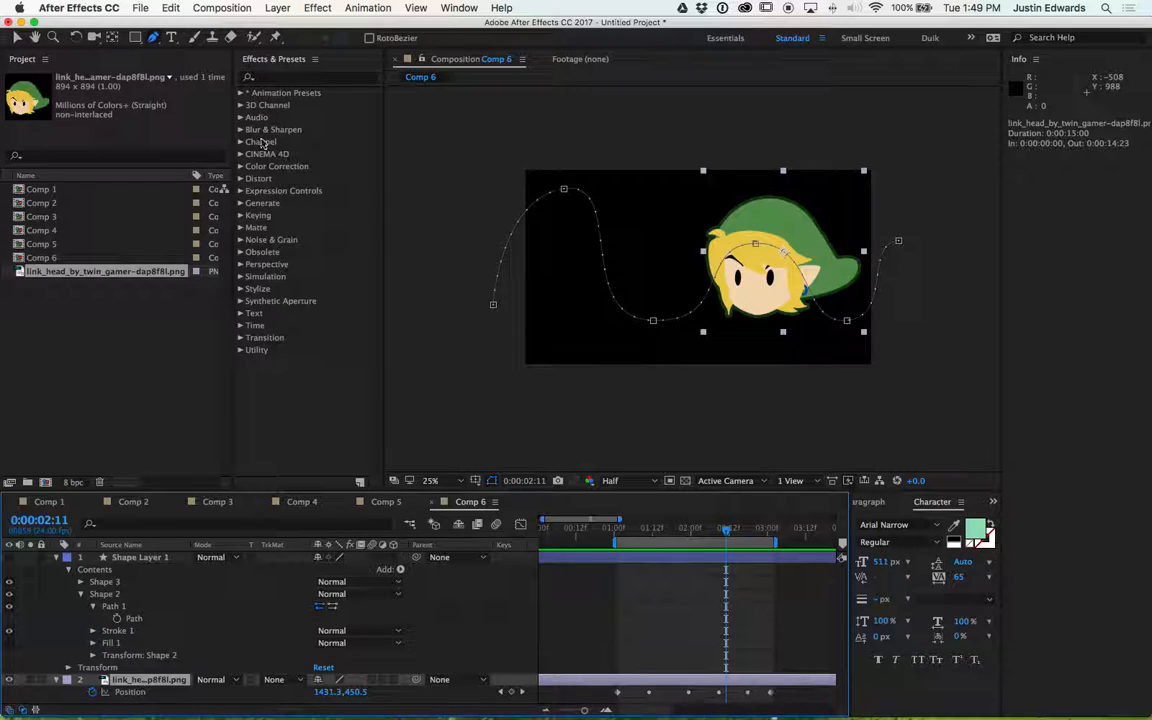
{"action": "left_click", "coordinate": [278, 8]}
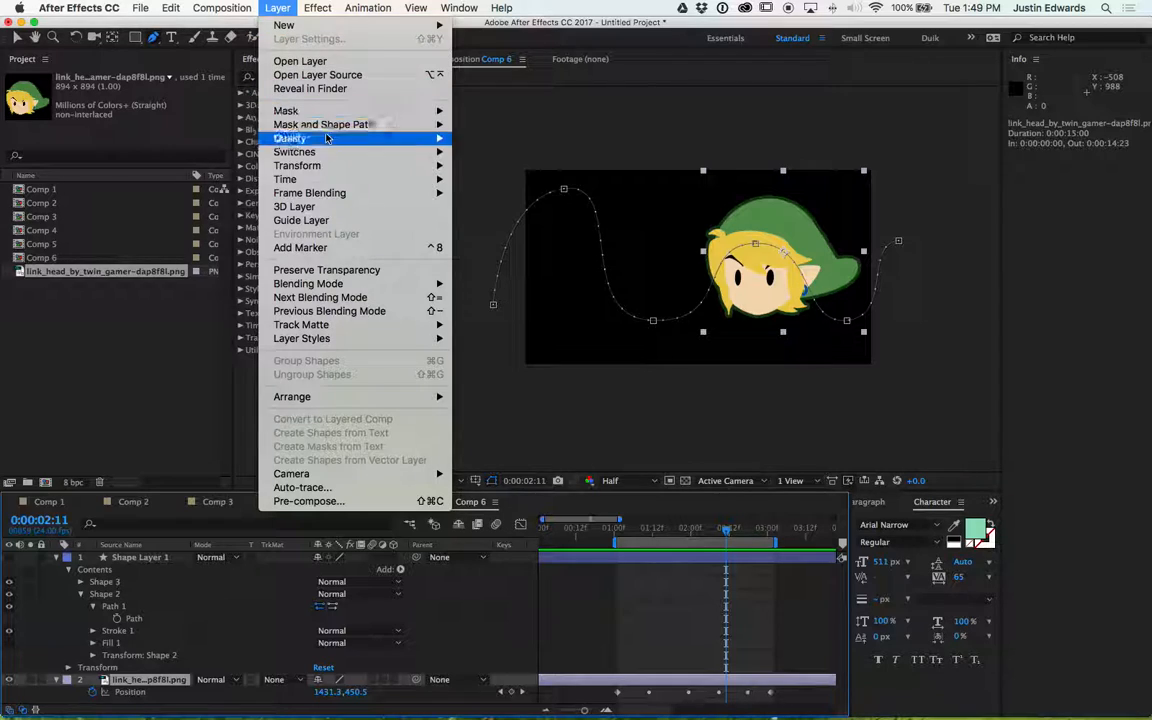
{"action": "mouse_move", "coordinate": [360, 165]}
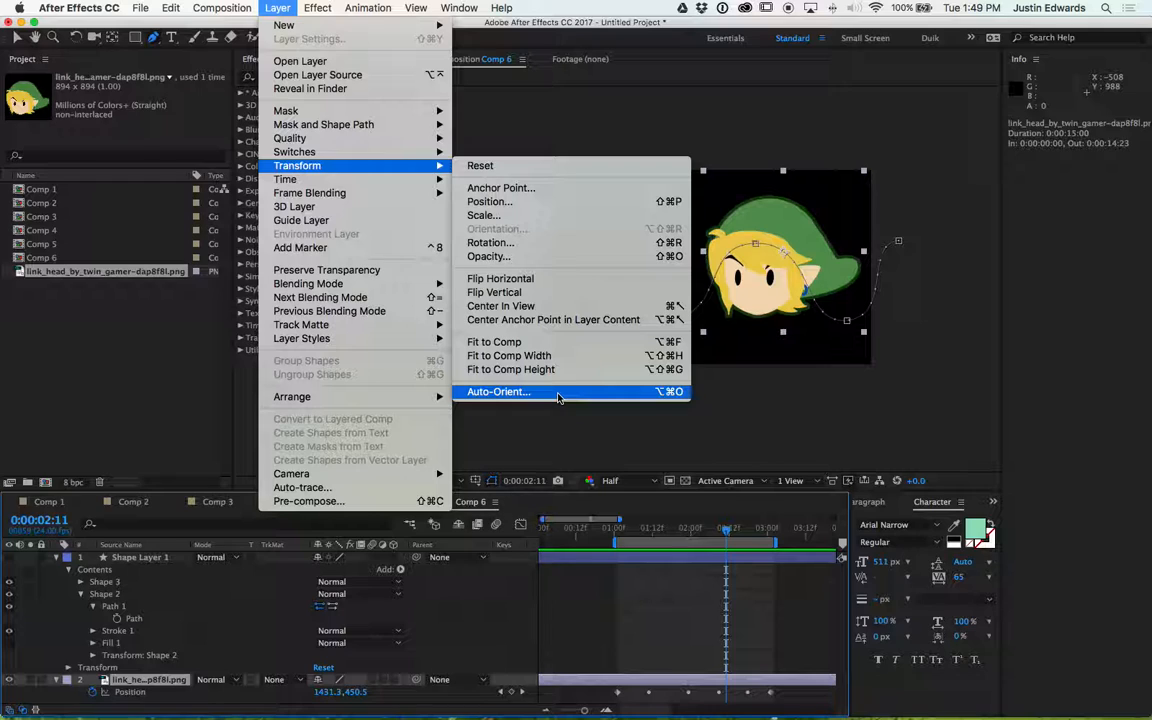
{"action": "left_click", "coordinate": [843, 465]}
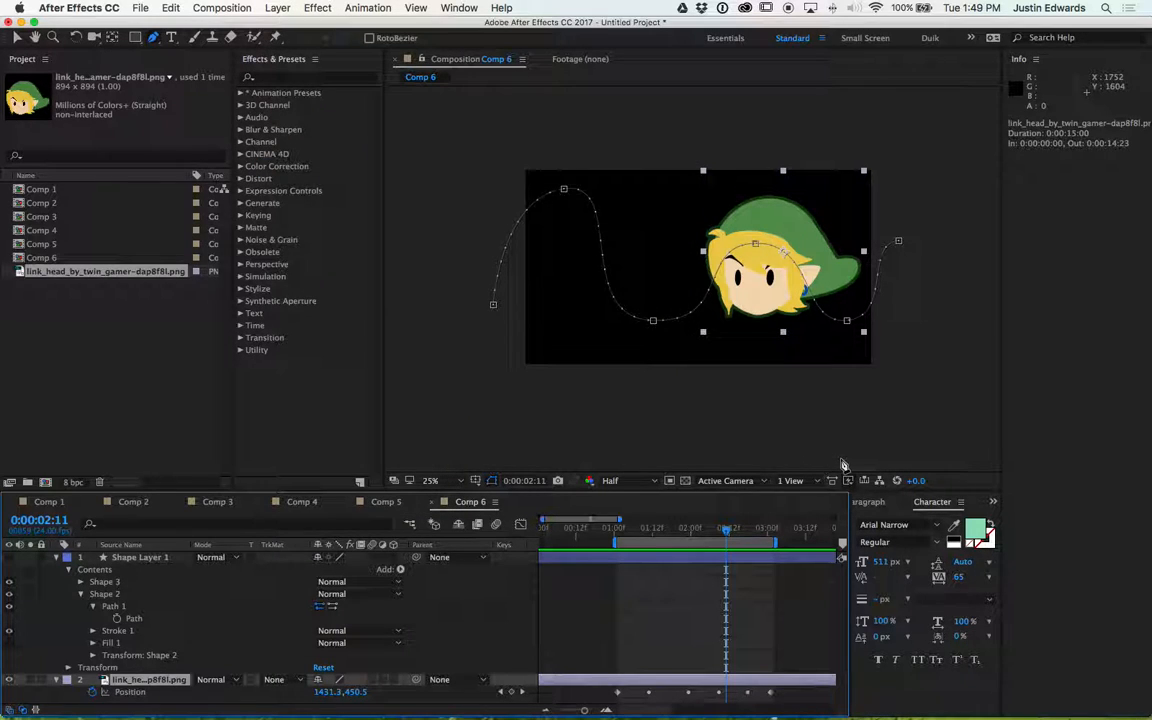
{"action": "key", "text": "space"}
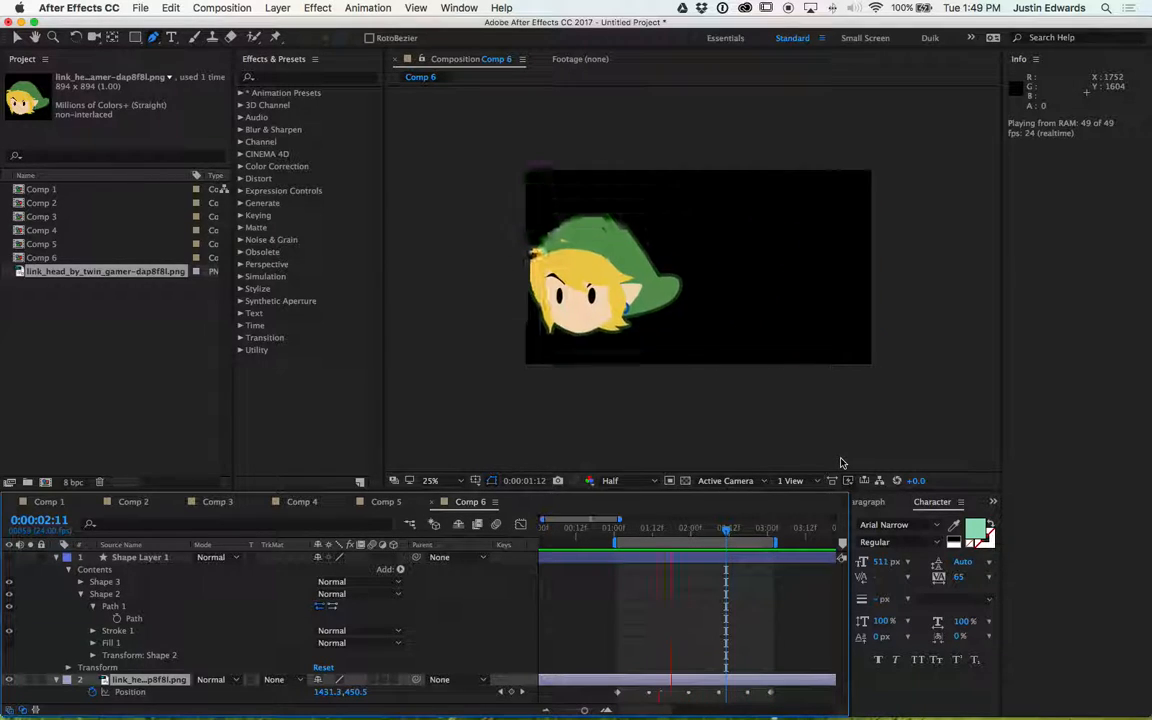
{"action": "key", "text": "space"}
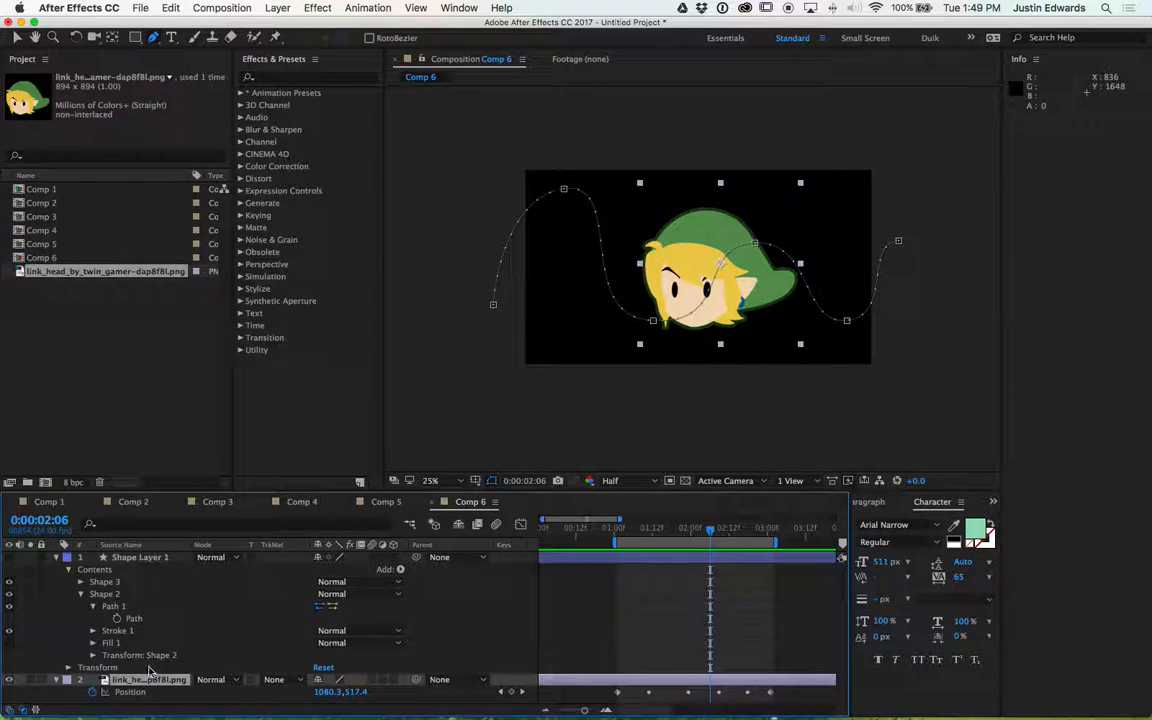
- Set the Link layer's Auto-Orientation to Orient Along Path and preview the rotating head
{"action": "left_click", "coordinate": [287, 7]}
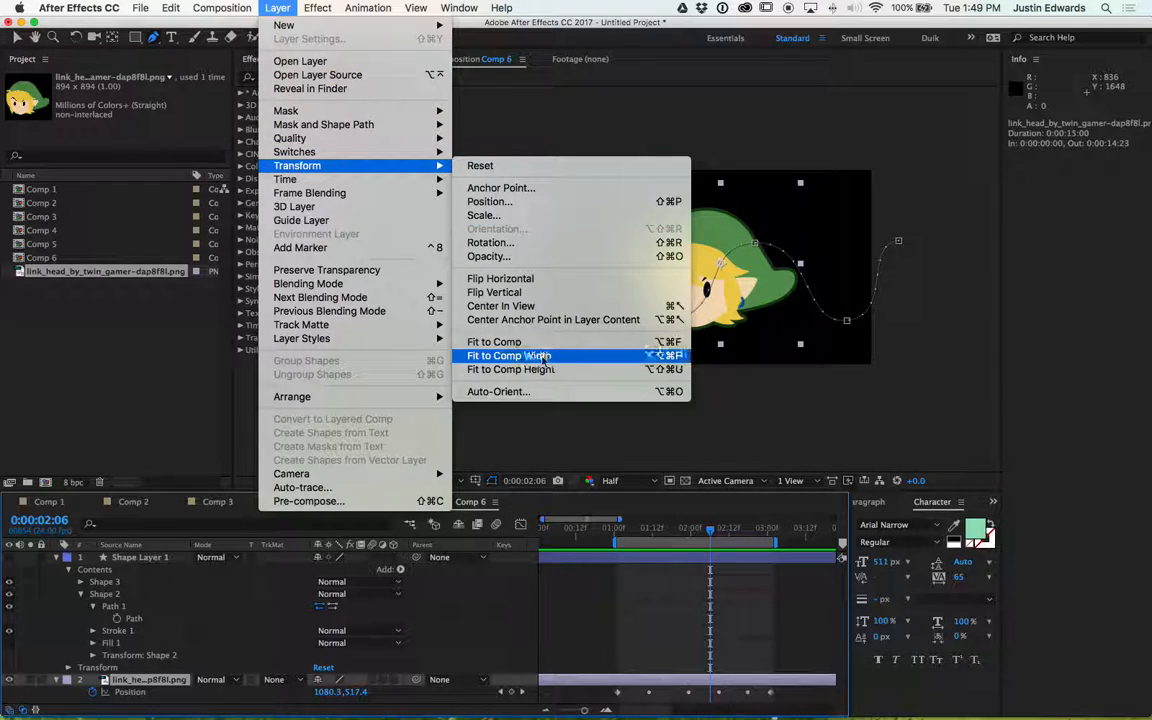
{"action": "left_click", "coordinate": [542, 391]}
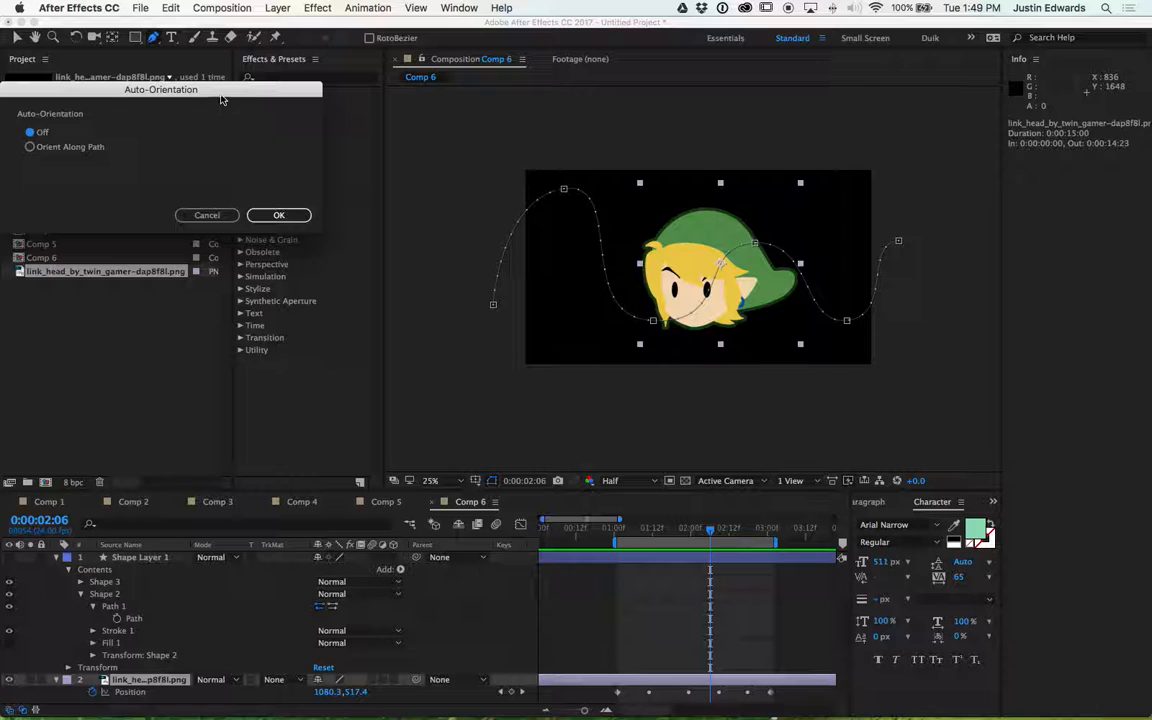
{"action": "left_click_drag", "start_coordinate": [222, 97], "coordinate": [530, 289]}
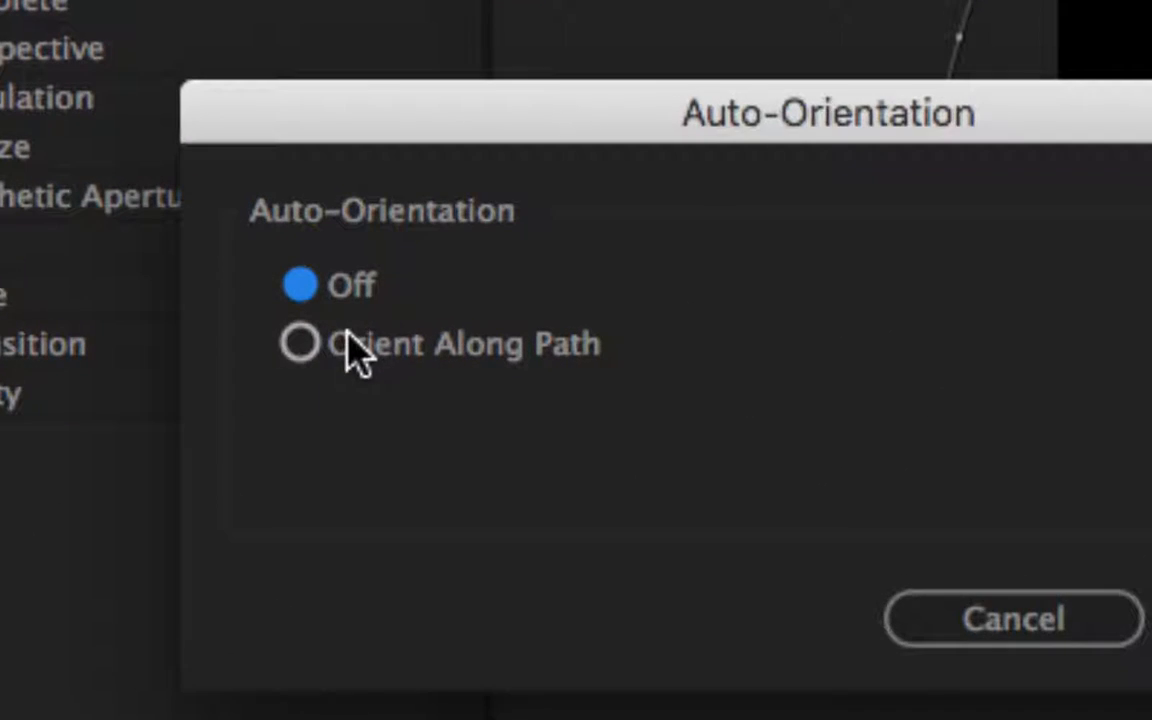
{"action": "left_click", "coordinate": [355, 340]}
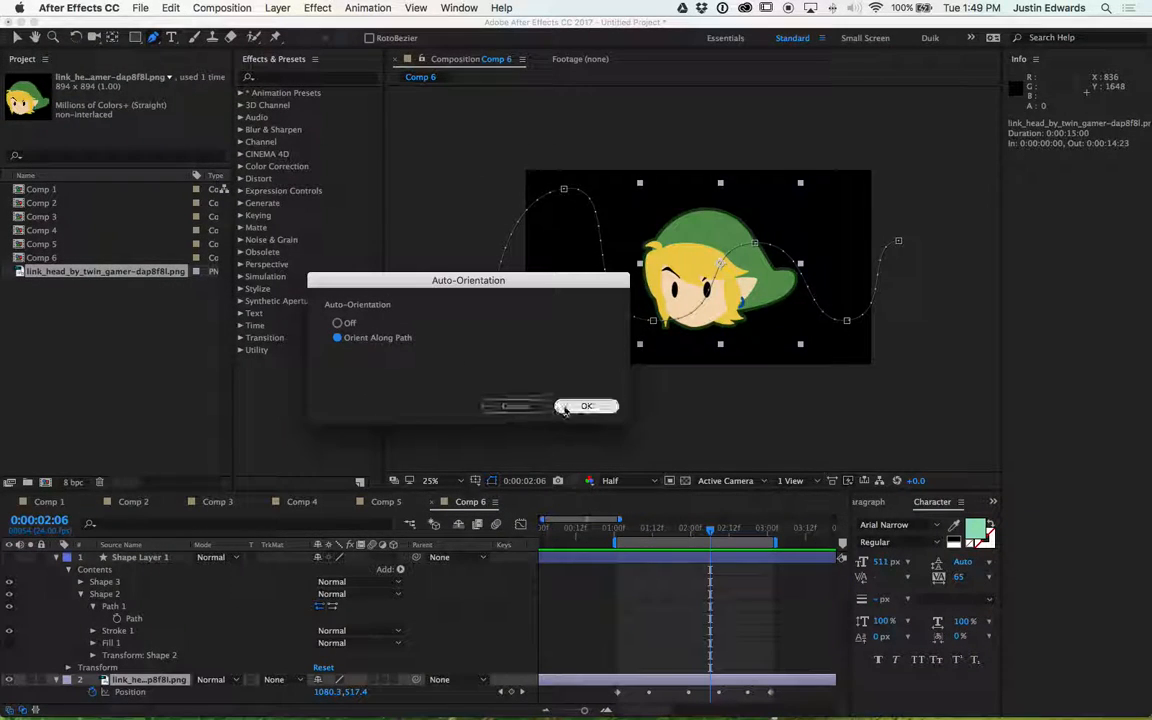
{"action": "left_click", "coordinate": [572, 407]}
{"action": "key", "text": "space"}
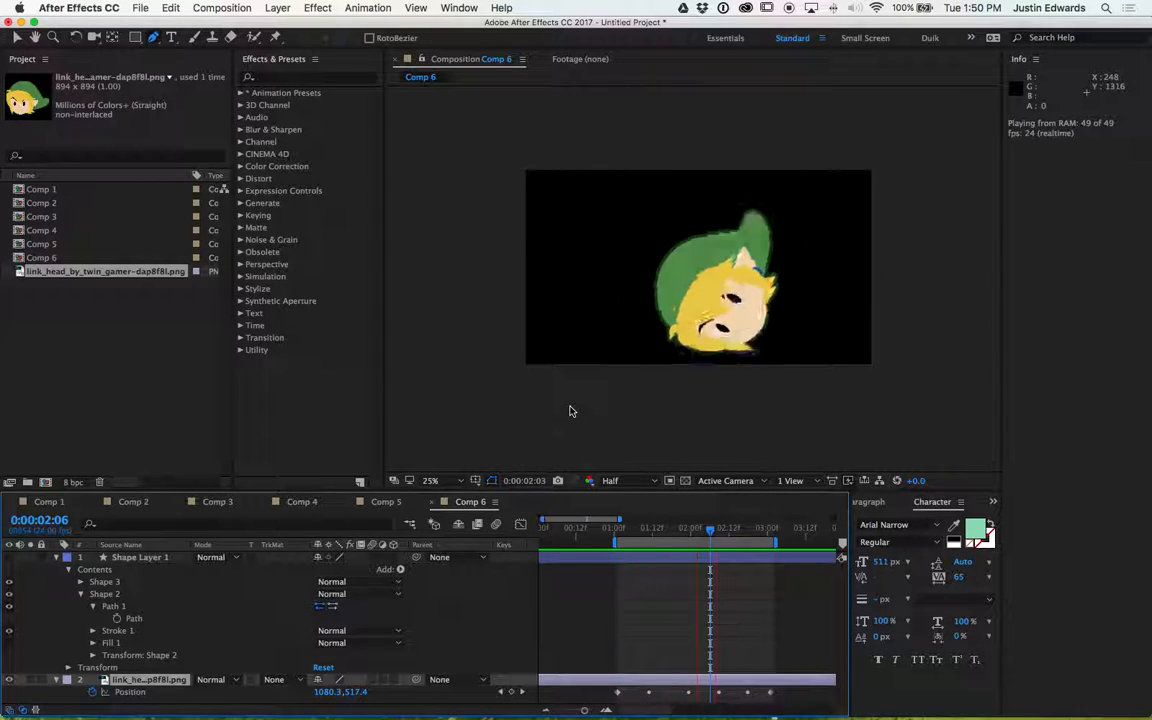
{"action": "key", "text": "space"}
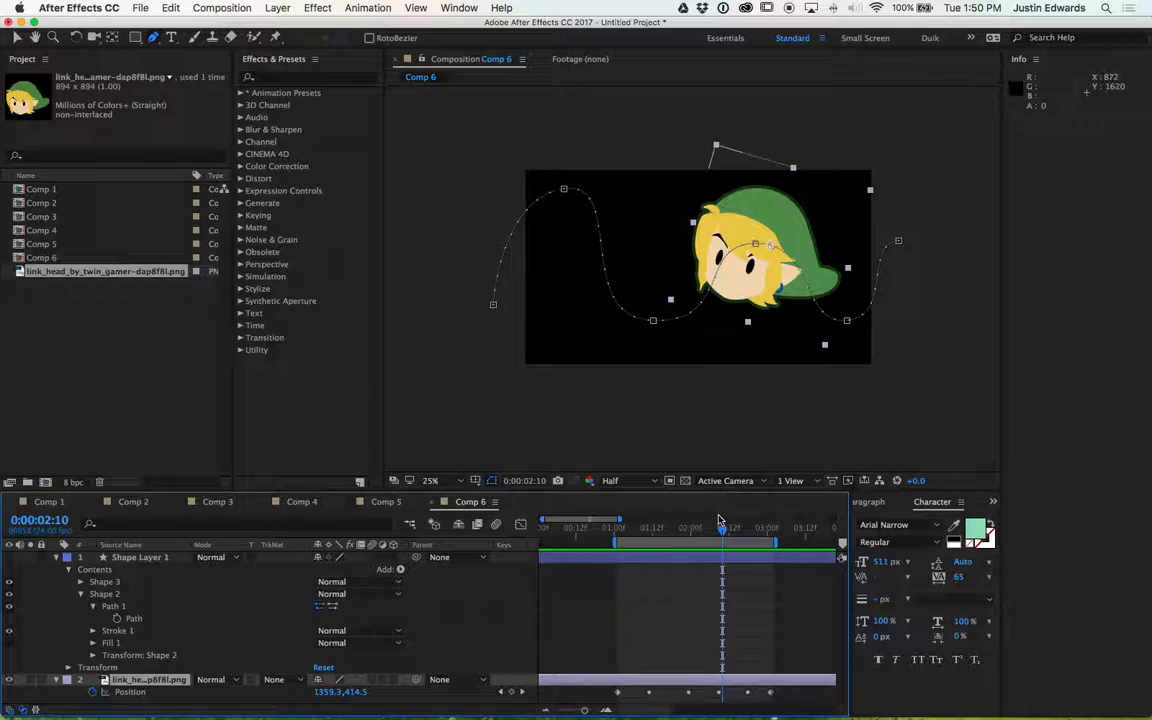
- Move the last Position keyframe of the Link layer later, to about 4 seconds
{"action": "key", "text": "comma"}
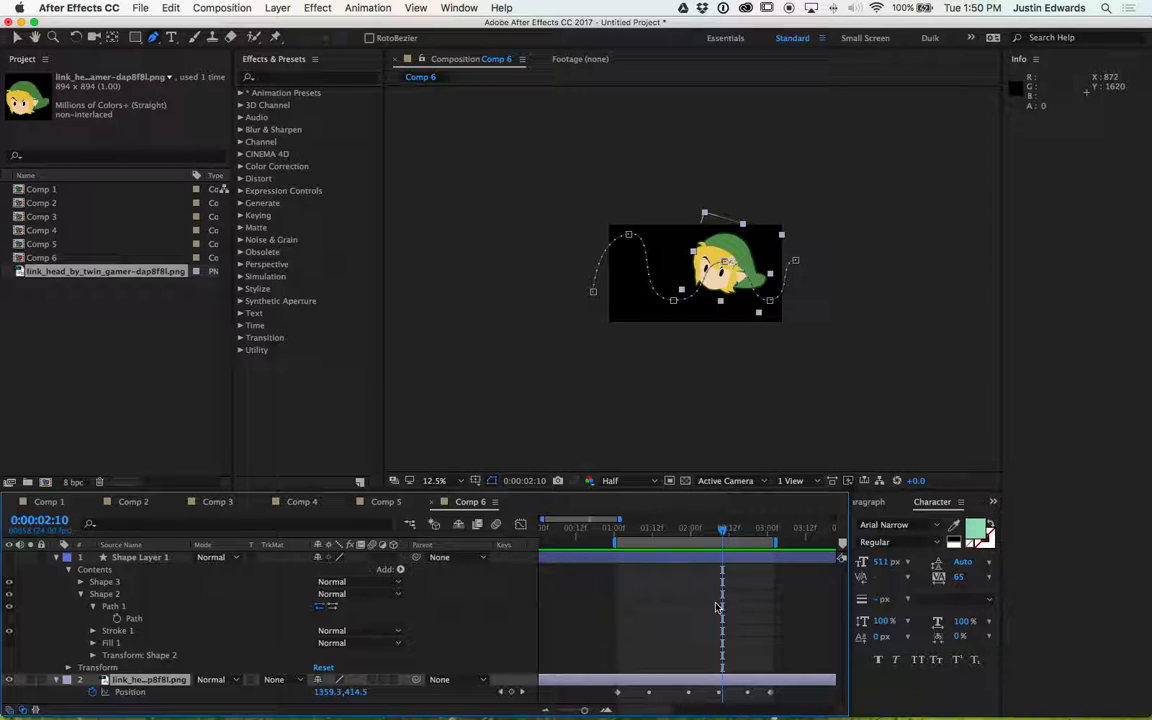
{"action": "key", "text": "comma"}
{"action": "scroll", "coordinate": [752, 648], "scroll_direction": "right", "scroll_amount": 2}
{"action": "scroll", "coordinate": [752, 648], "scroll_direction": "left", "scroll_amount": 2}
{"action": "scroll", "coordinate": [752, 648], "scroll_direction": "right", "scroll_amount": 2}
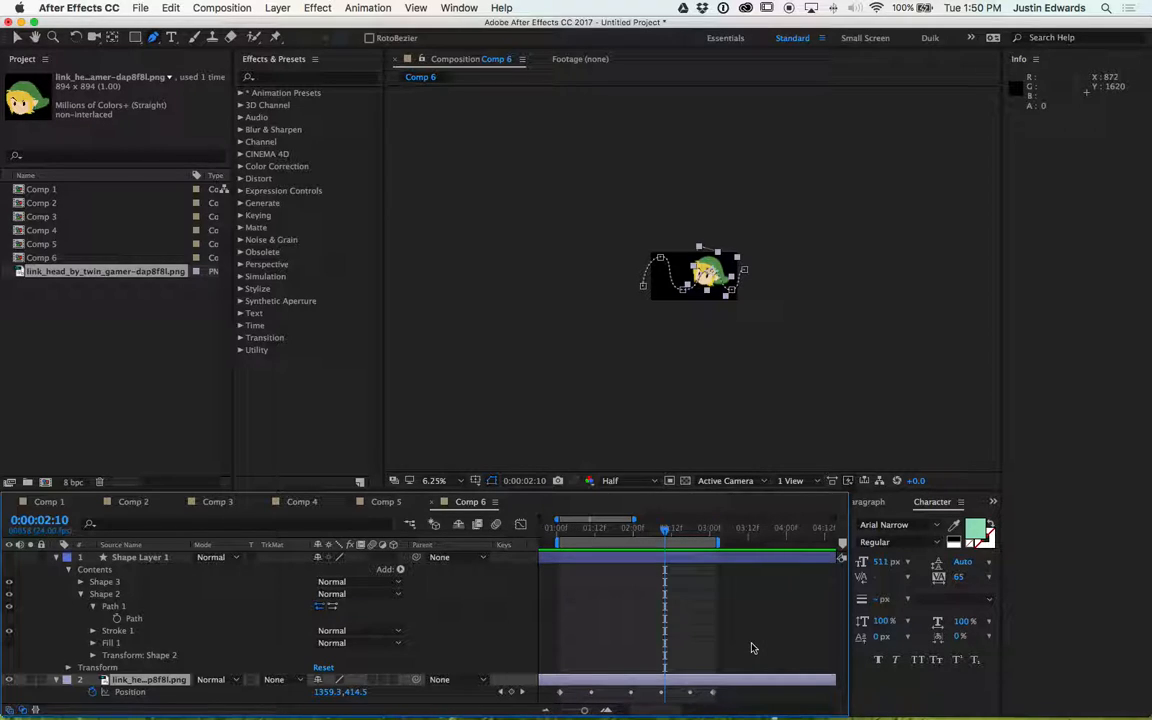
{"action": "left_click", "coordinate": [732, 692]}
{"action": "key", "text": "="}
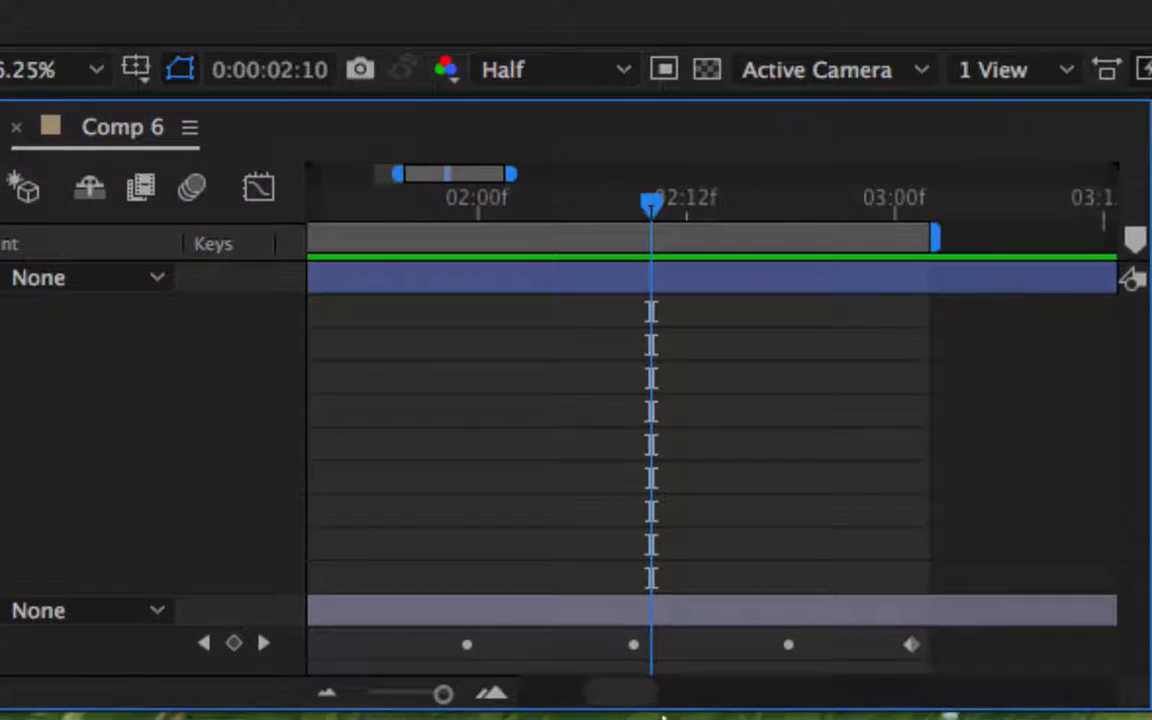
{"action": "key", "text": "-"}
{"action": "scroll", "coordinate": [650, 437], "scroll_direction": "left", "scroll_amount": 5}
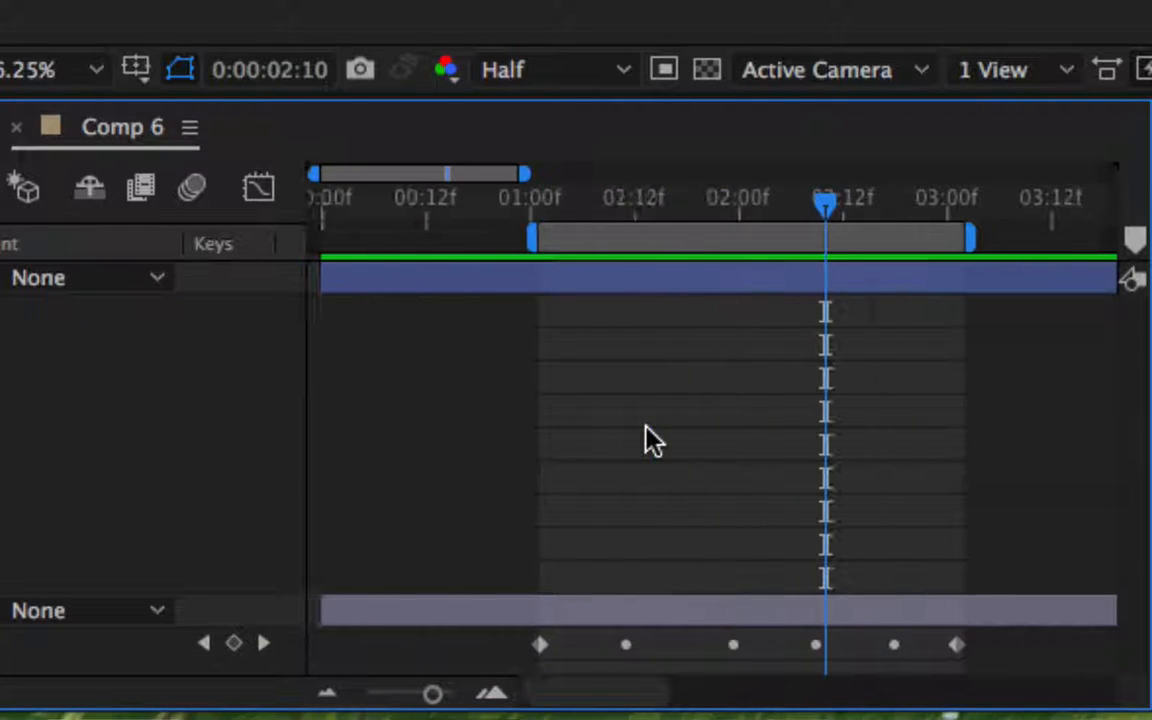
{"action": "mouse_move", "coordinate": [955, 645]}
{"action": "left_mouse_down"}
{"action": "mouse_move", "coordinate": [1038, 652]}
{"action": "mouse_move", "coordinate": [956, 660]}
{"action": "left_mouse_up"}
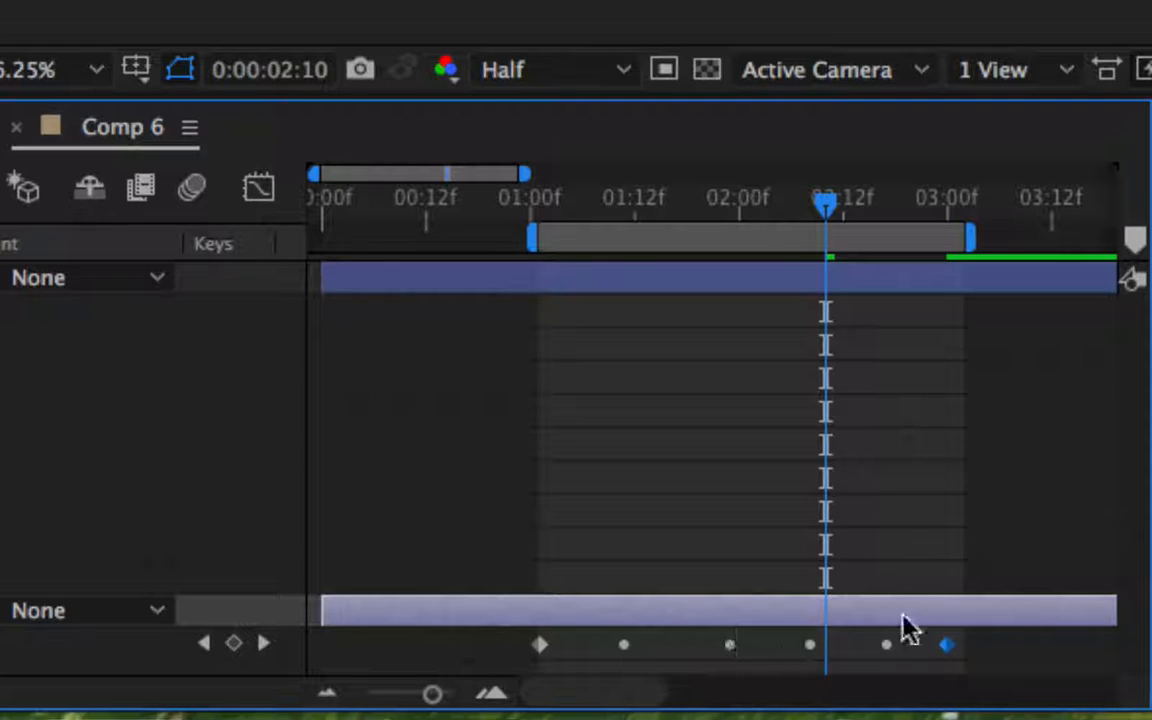
{"action": "left_click_drag", "start_coordinate": [947, 650], "coordinate": [1022, 652]}
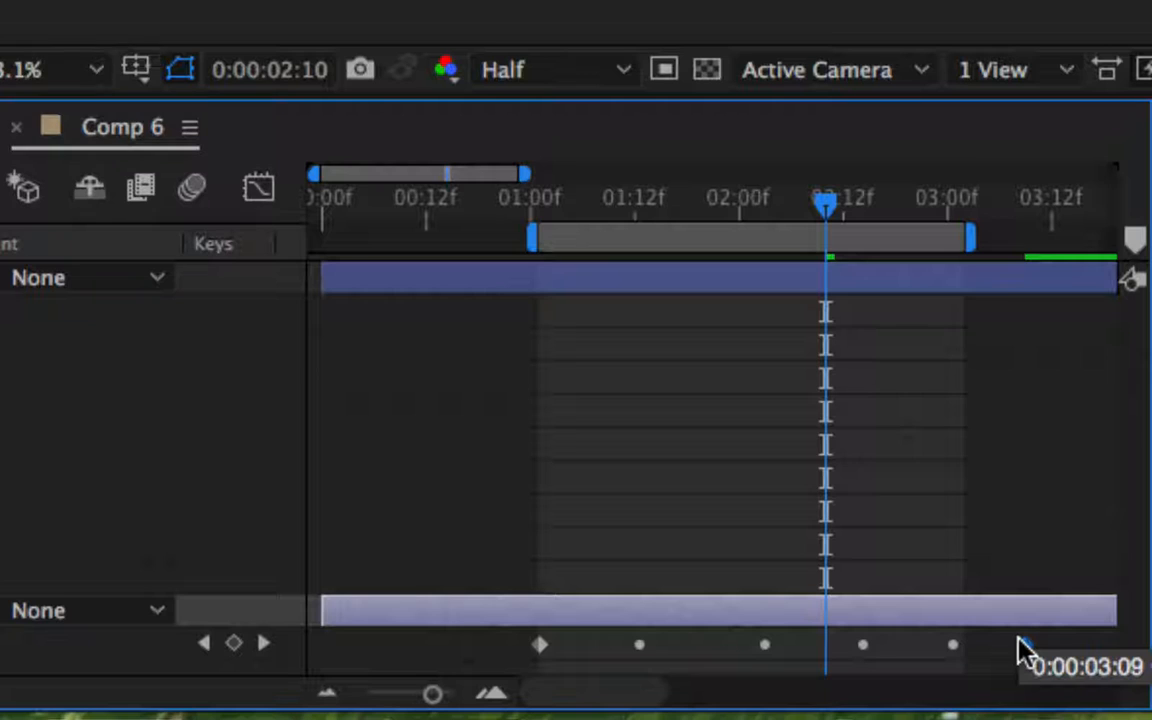
{"action": "key", "text": "minus"}
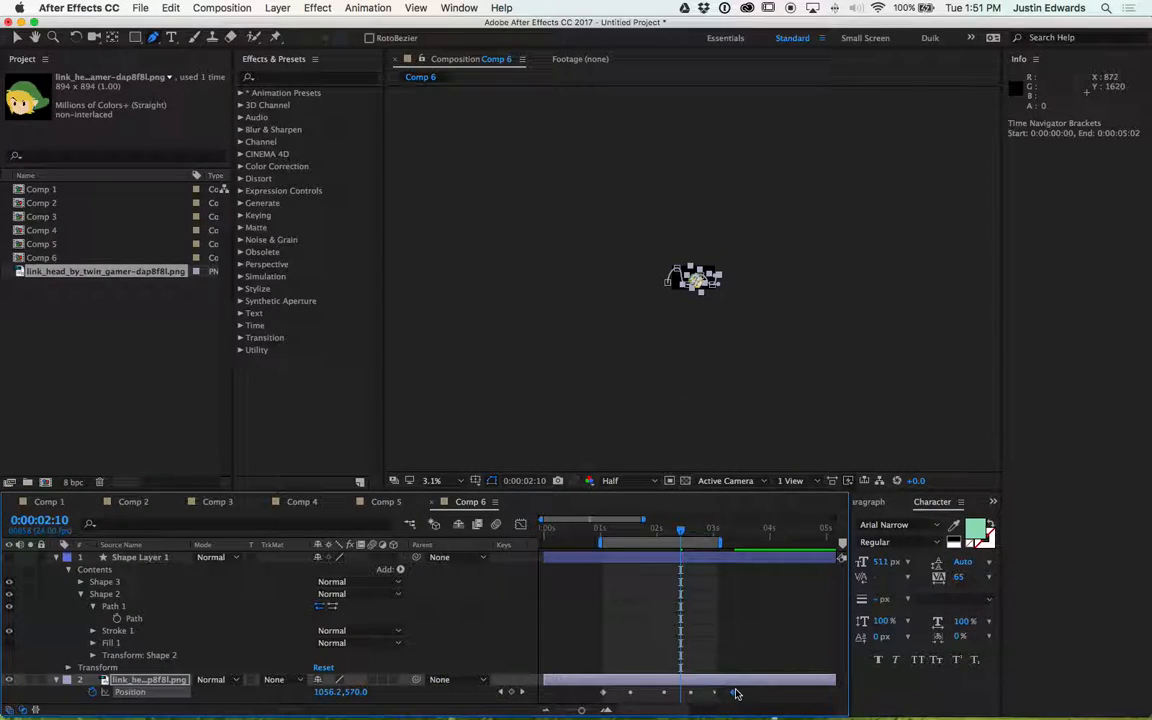
{"action": "left_click_drag", "start_coordinate": [736, 693], "coordinate": [783, 693]}
- Extend the work area end to about 0:00:04:05 and preview the animation
{"action": "left_click_drag", "start_coordinate": [723, 541], "coordinate": [788, 543]}
{"action": "key", "text": "period"}
{"action": "key", "text": "period"}
{"action": "key", "text": "period"}
{"action": "key", "text": "period"}
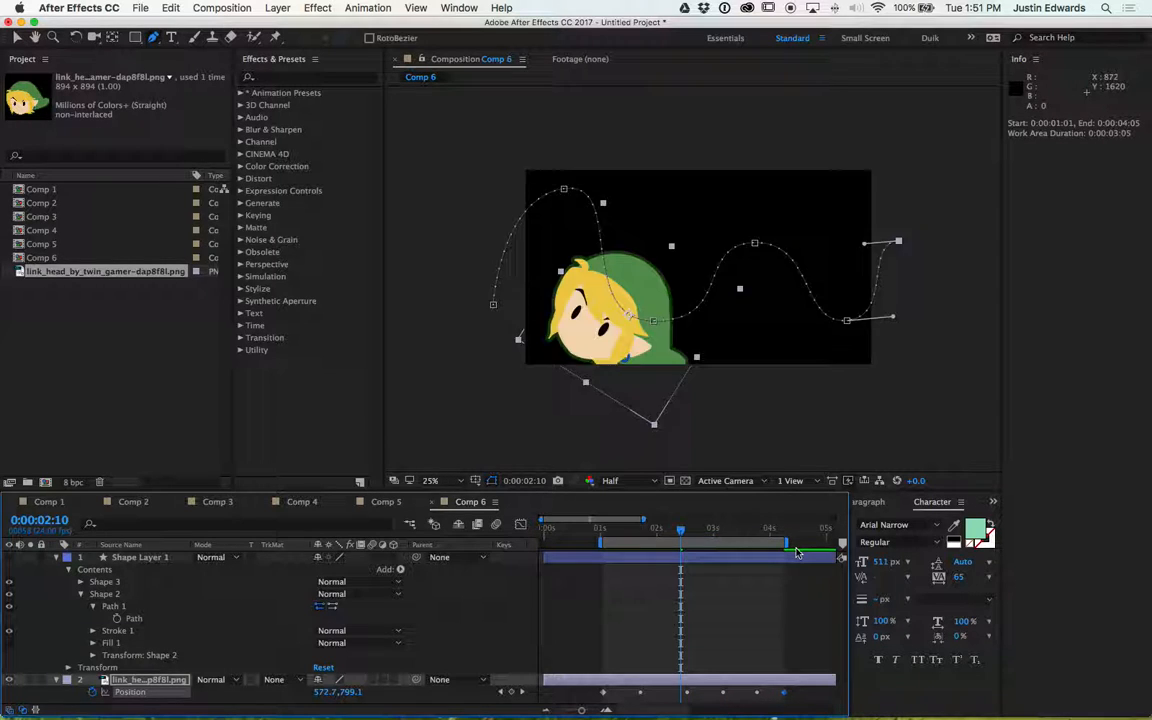
{"action": "key", "text": "space"}
{"action": "key", "text": "comma"}
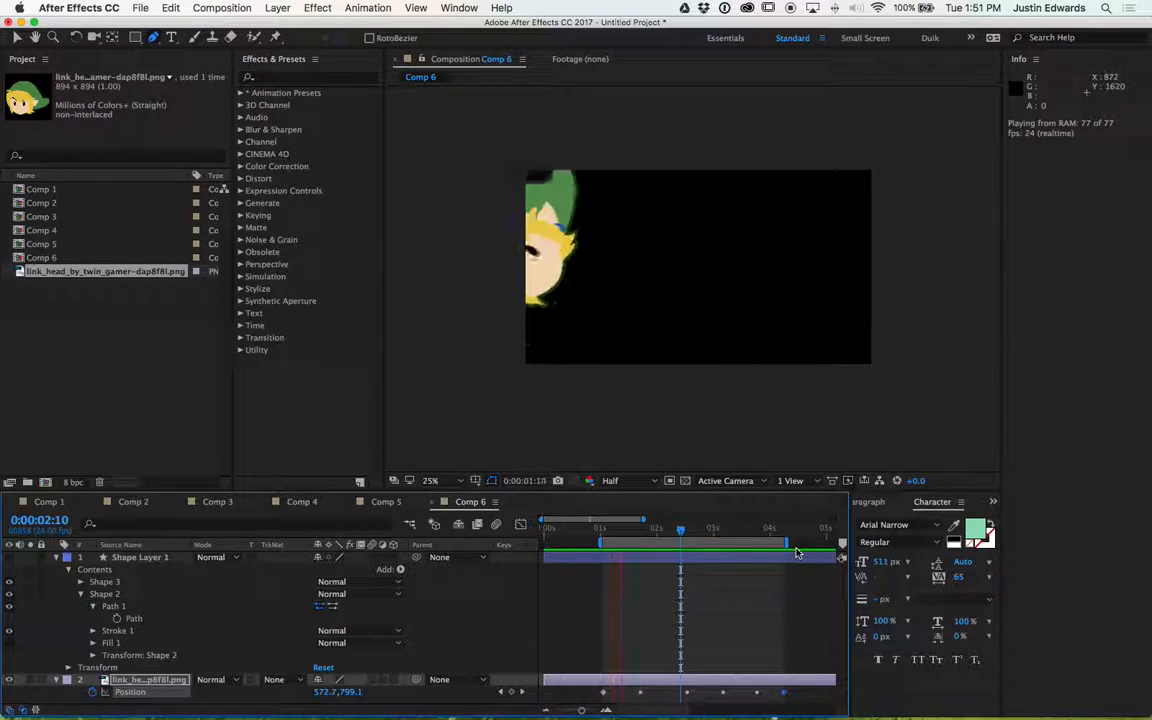
{"action": "key", "text": "space"}
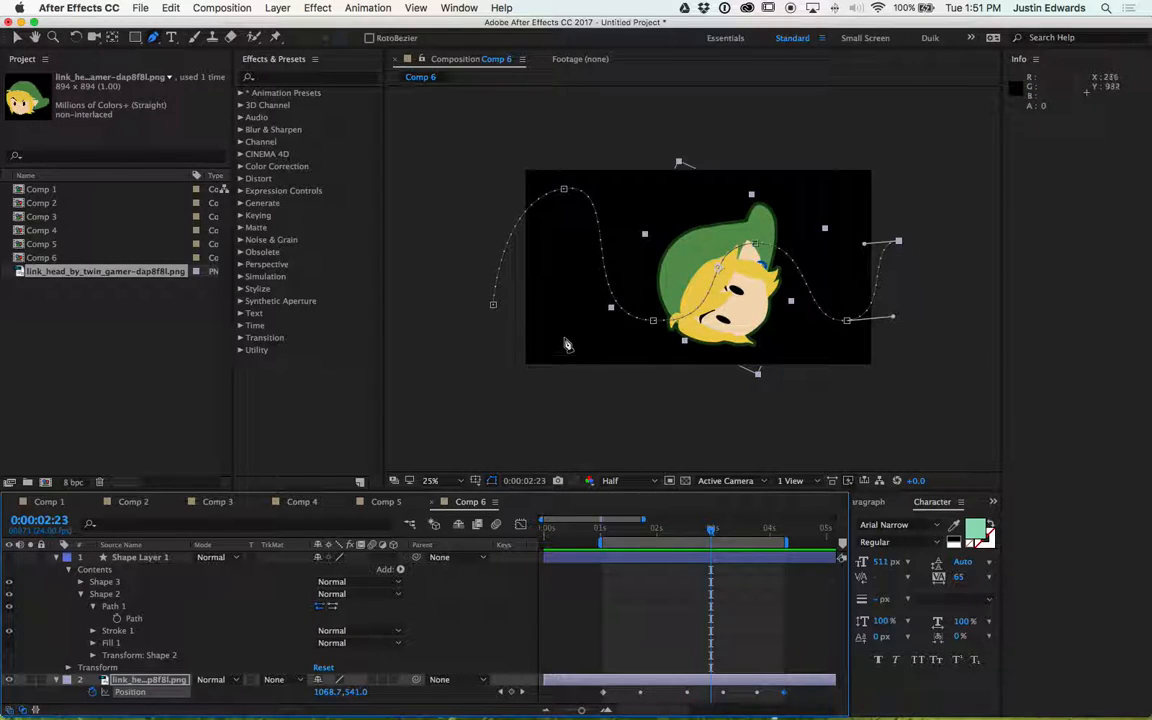
- Move the motion path's start point beyond the comp's left edge and its end point beyond the right edge, then preview
{"action": "left_click_drag", "start_coordinate": [494, 307], "coordinate": [477, 310]}
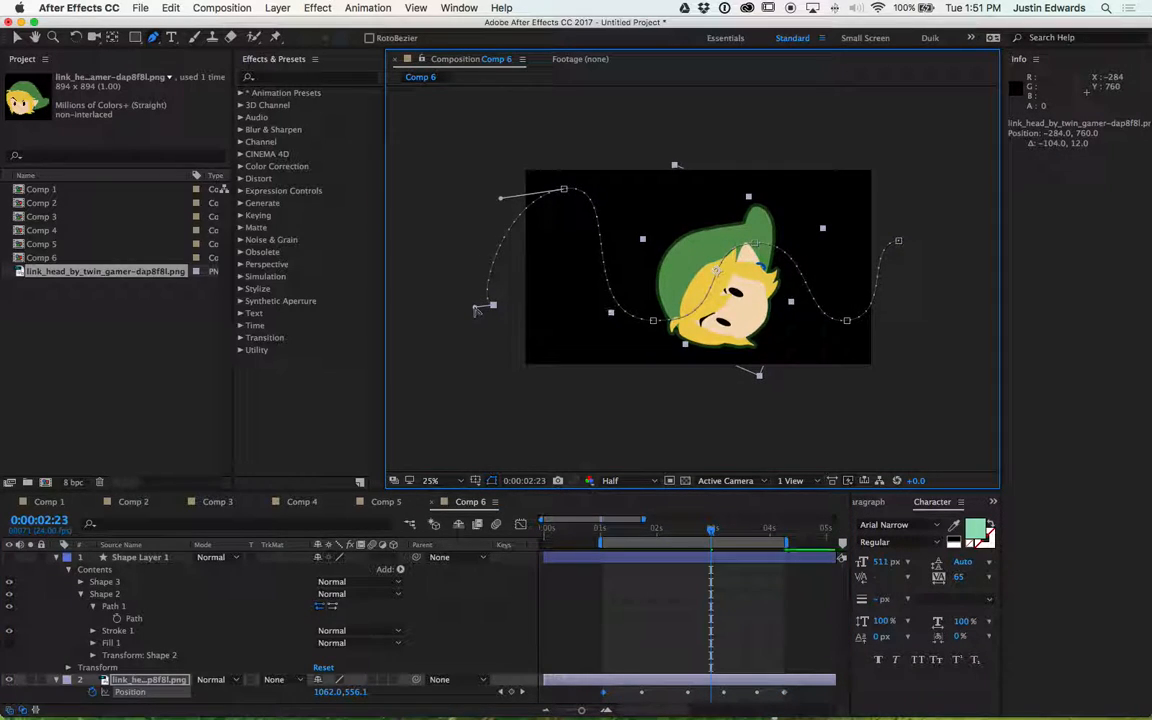
{"action": "key", "text": "super+z"}
{"action": "key", "text": "v"}
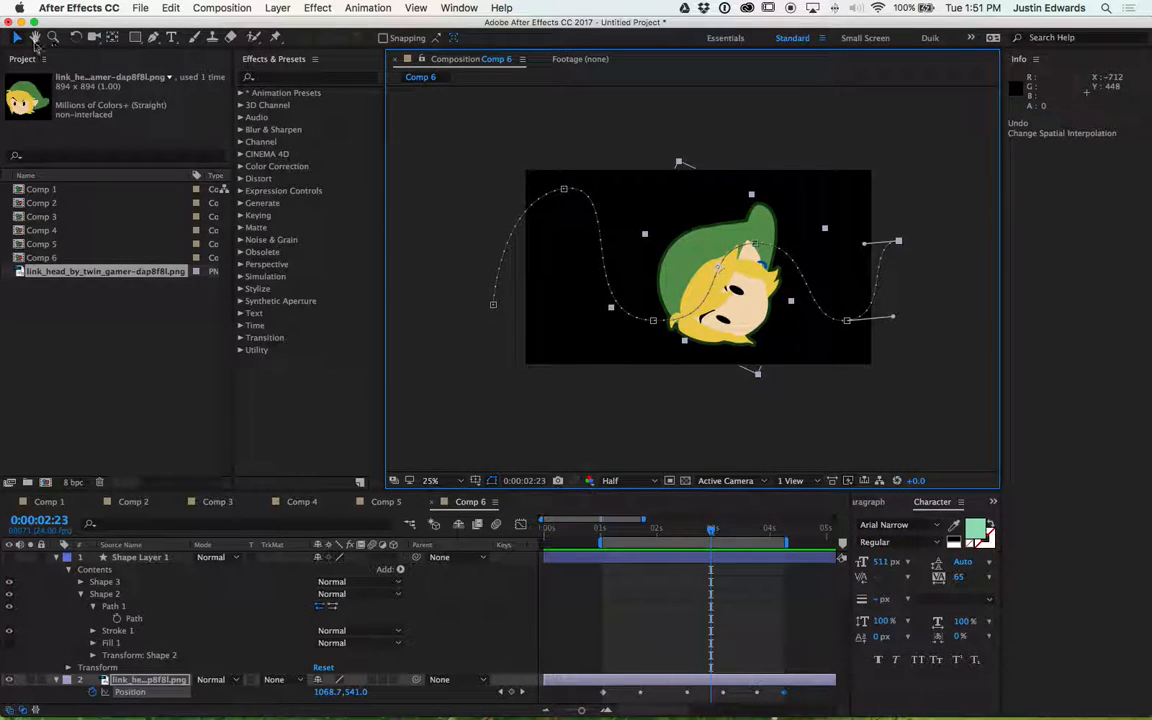
{"action": "left_click_drag", "start_coordinate": [493, 304], "coordinate": [413, 279]}
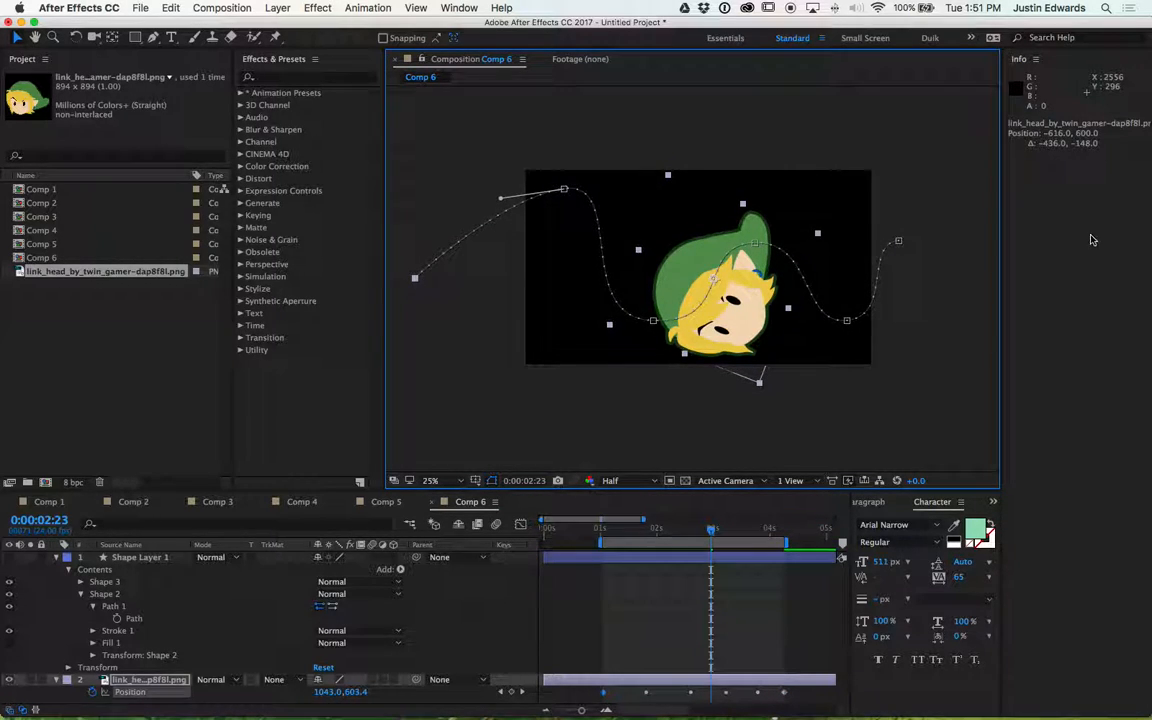
{"action": "left_click_drag", "start_coordinate": [900, 244], "coordinate": [984, 235]}
{"action": "key", "text": "space"}
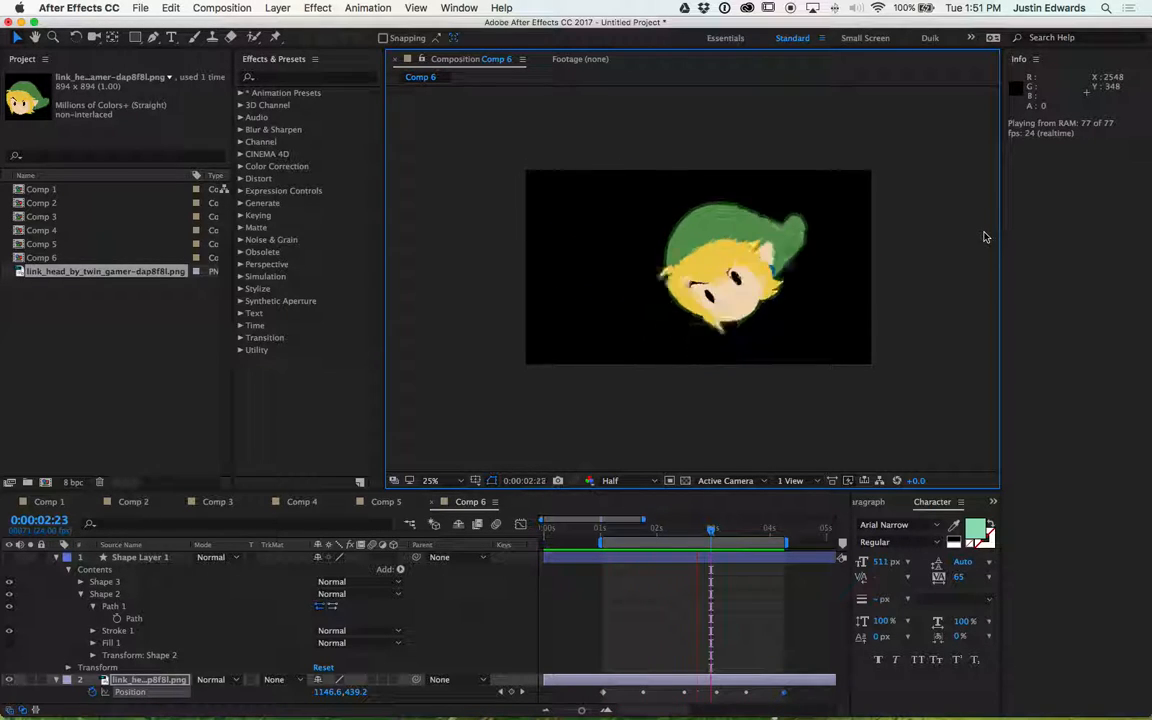
{"action": "key", "text": "space"}
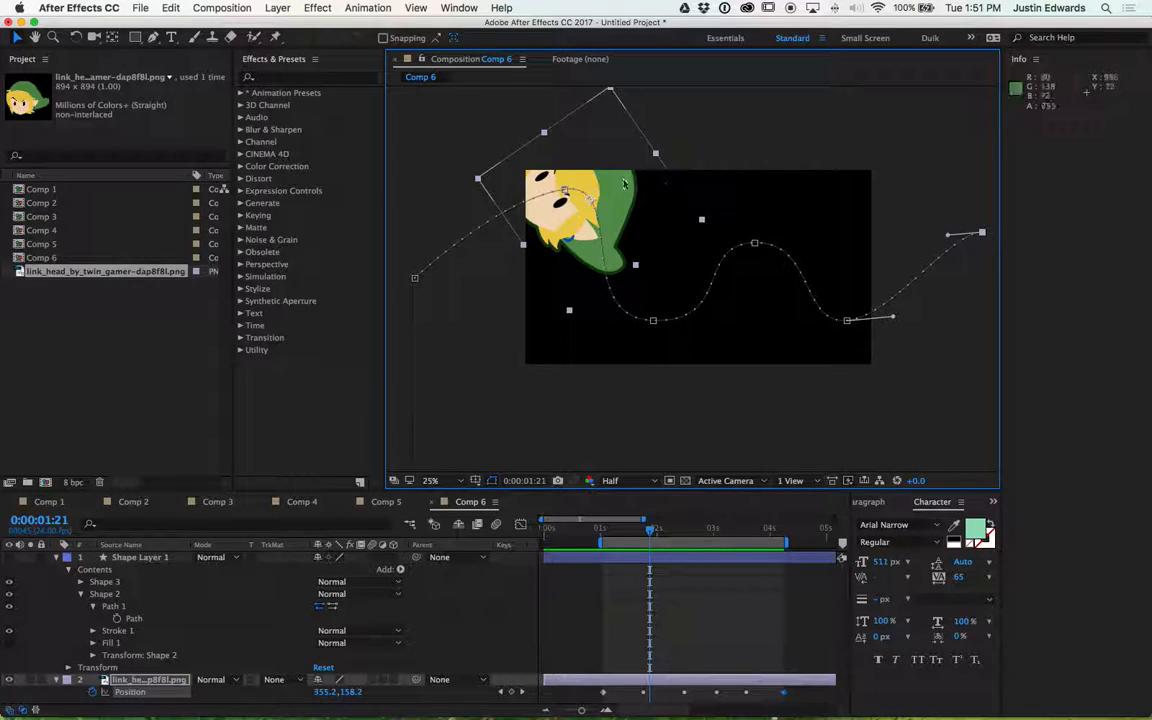
- Adjust the motion path's intermediate and end points to follow the wavy stroke more closely, then preview
{"action": "left_click_drag", "start_coordinate": [566, 191], "coordinate": [540, 215]}
{"action": "mouse_move", "coordinate": [655, 322]}
{"action": "left_mouse_down"}
{"action": "mouse_move", "coordinate": [680, 322]}
{"action": "mouse_move", "coordinate": [655, 332]}
{"action": "mouse_move", "coordinate": [615, 308]}
{"action": "mouse_move", "coordinate": [647, 300]}
{"action": "left_mouse_up"}
{"action": "mouse_move", "coordinate": [756, 250]}
{"action": "left_mouse_down"}
{"action": "mouse_move", "coordinate": [774, 264]}
{"action": "mouse_move", "coordinate": [762, 264]}
{"action": "left_mouse_up"}
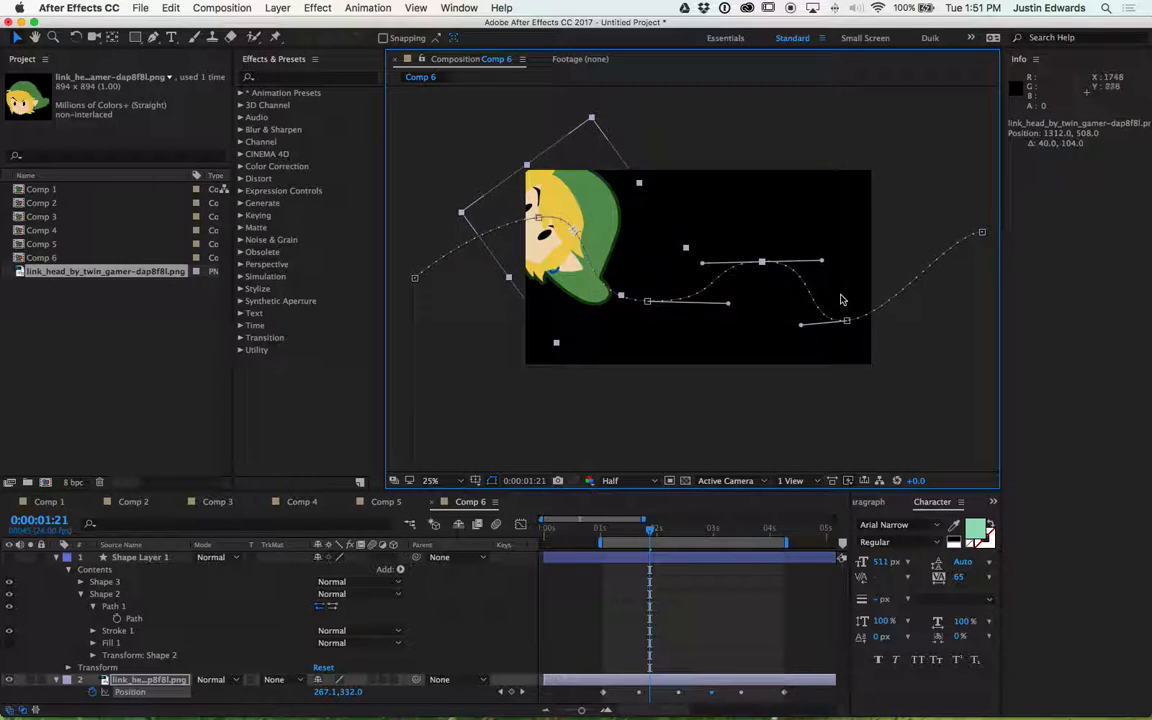
{"action": "mouse_move", "coordinate": [847, 323]}
{"action": "left_mouse_down"}
{"action": "mouse_move", "coordinate": [858, 330]}
{"action": "mouse_move", "coordinate": [831, 332]}
{"action": "left_mouse_up"}
{"action": "left_click_drag", "start_coordinate": [981, 233], "coordinate": [918, 234]}
{"action": "key", "text": "space"}
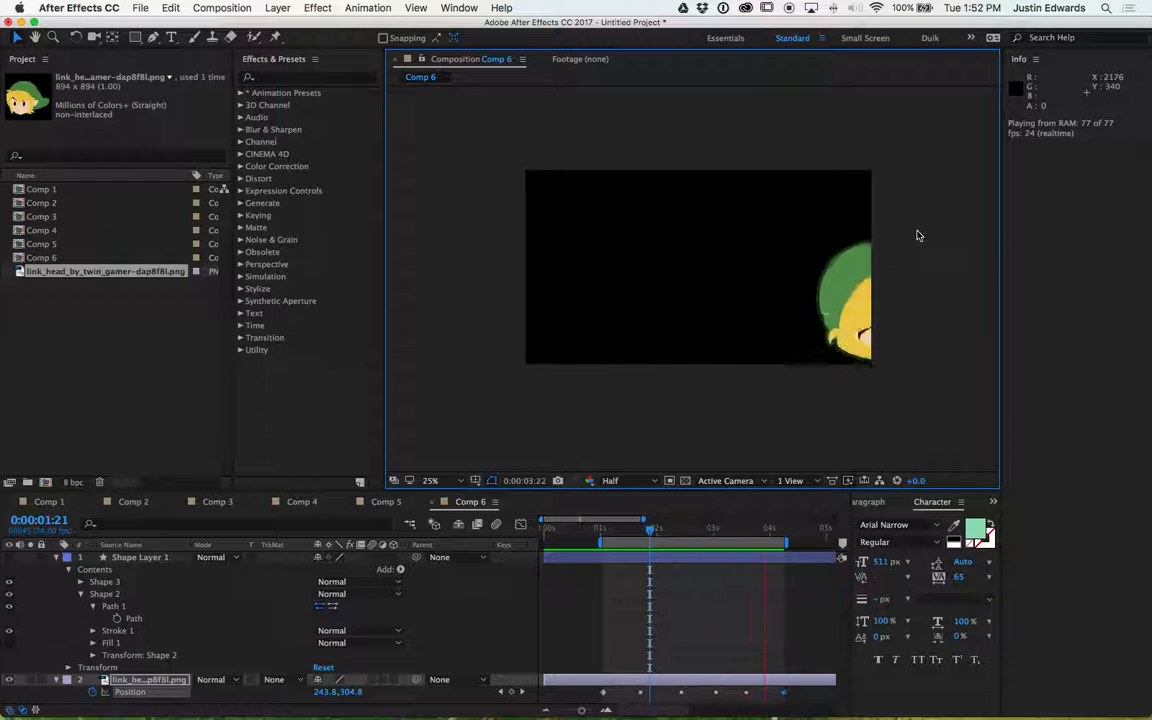
- Reposition the Link head along the motion path near its end, then preview the animation
{"action": "key", "text": "space"}
{"action": "left_click_drag", "start_coordinate": [831, 332], "coordinate": [845, 294]}
{"action": "key", "text": "space"}
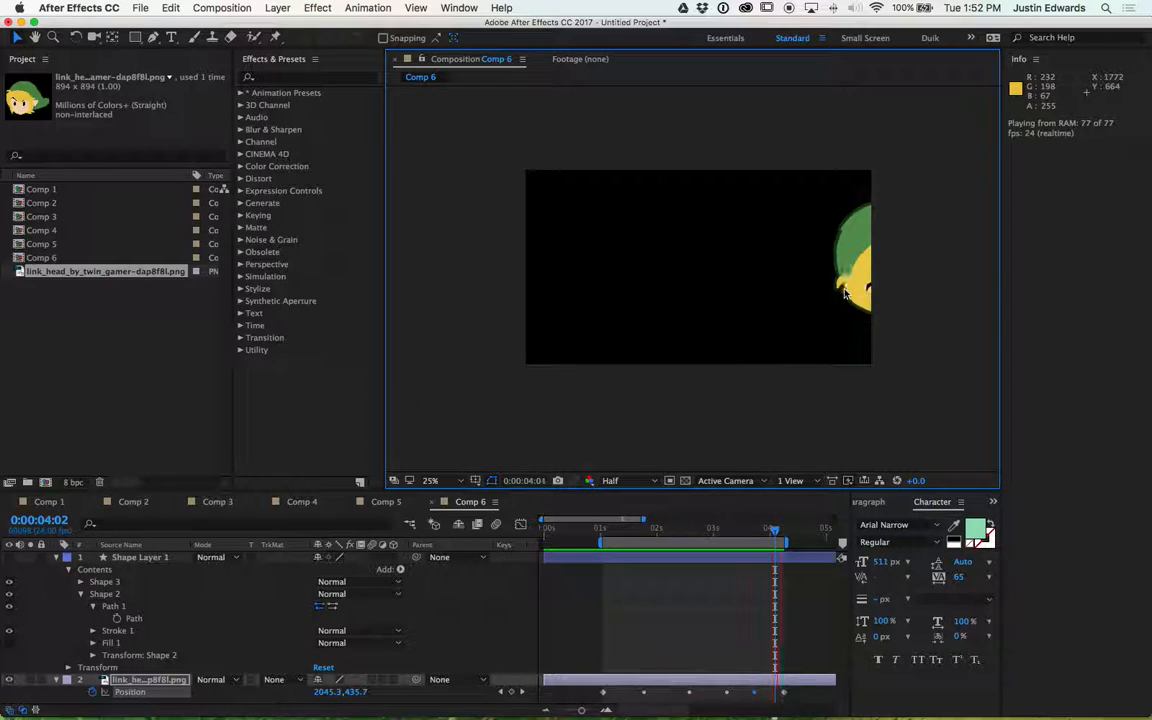
{"action": "key", "text": "space"}
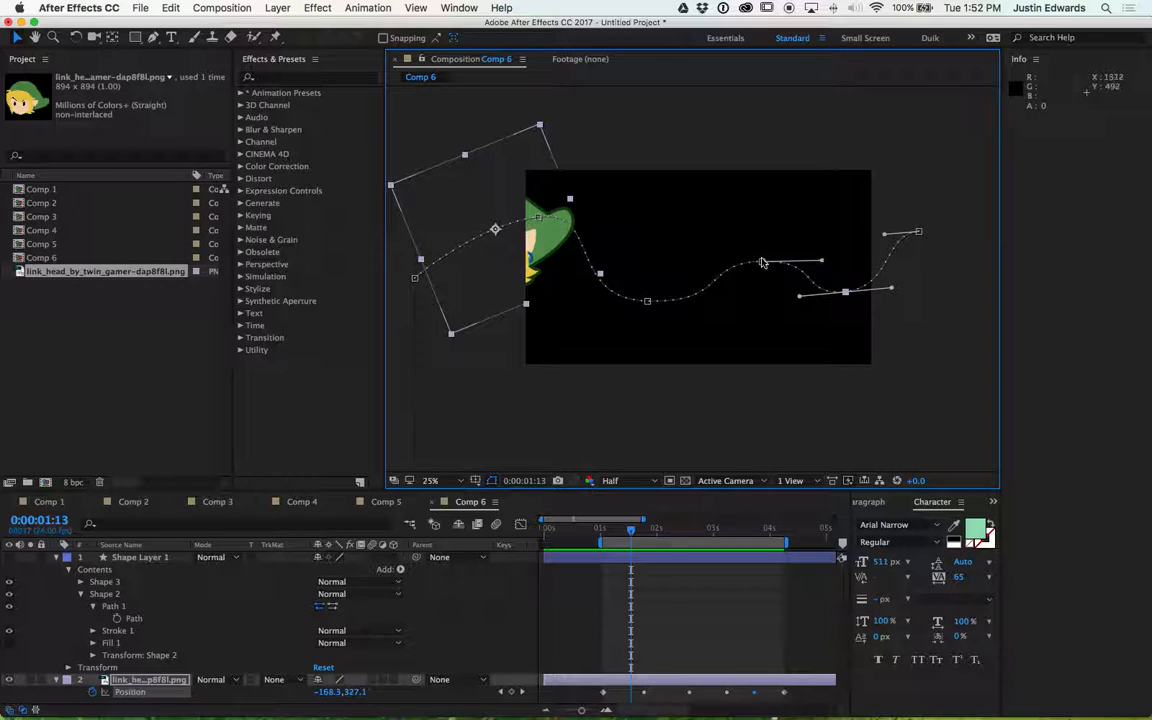
- Raise the motion path's two right-hand points and its lowest point slightly to match the stroke, then preview
{"action": "mouse_move", "coordinate": [762, 261]}
{"action": "left_mouse_down"}
{"action": "mouse_move", "coordinate": [738, 228]}
{"action": "mouse_move", "coordinate": [772, 204]}
{"action": "mouse_move", "coordinate": [780, 222]}
{"action": "mouse_move", "coordinate": [751, 243]}
{"action": "mouse_move", "coordinate": [765, 210]}
{"action": "mouse_move", "coordinate": [758, 238]}
{"action": "left_mouse_up"}
{"action": "mouse_move", "coordinate": [842, 290]}
{"action": "left_mouse_down"}
{"action": "mouse_move", "coordinate": [846, 301]}
{"action": "mouse_move", "coordinate": [839, 267]}
{"action": "left_mouse_up"}
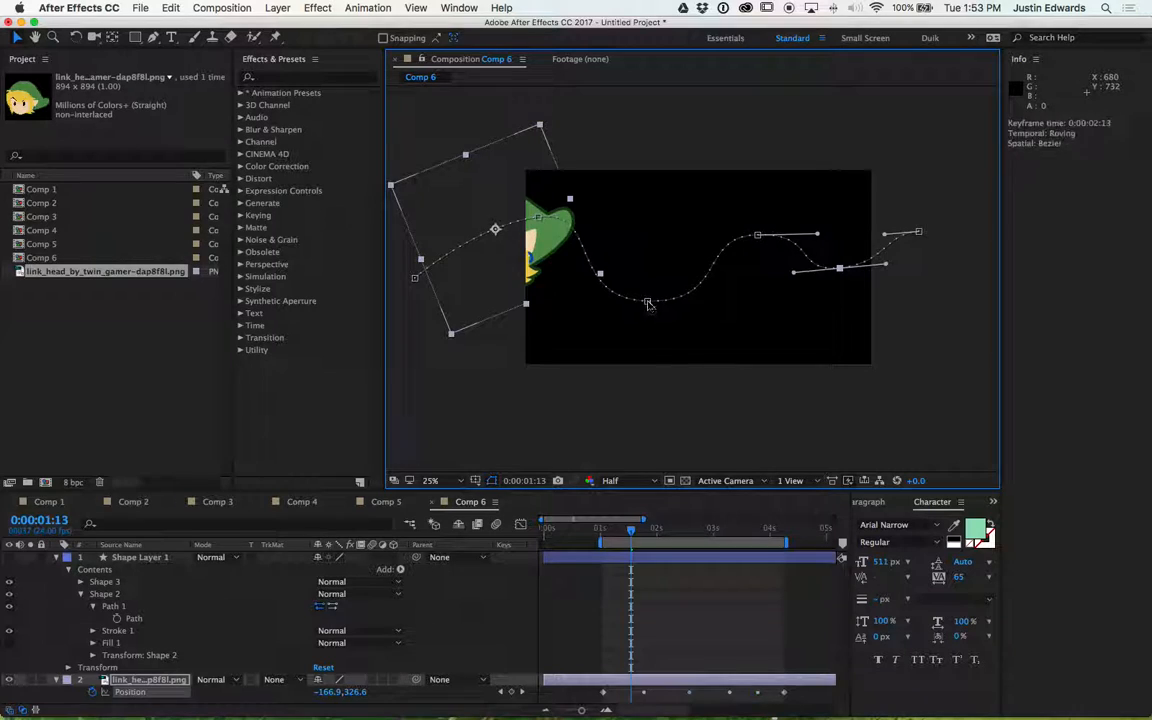
{"action": "left_click_drag", "start_coordinate": [648, 305], "coordinate": [645, 283]}
{"action": "key", "text": "space"}
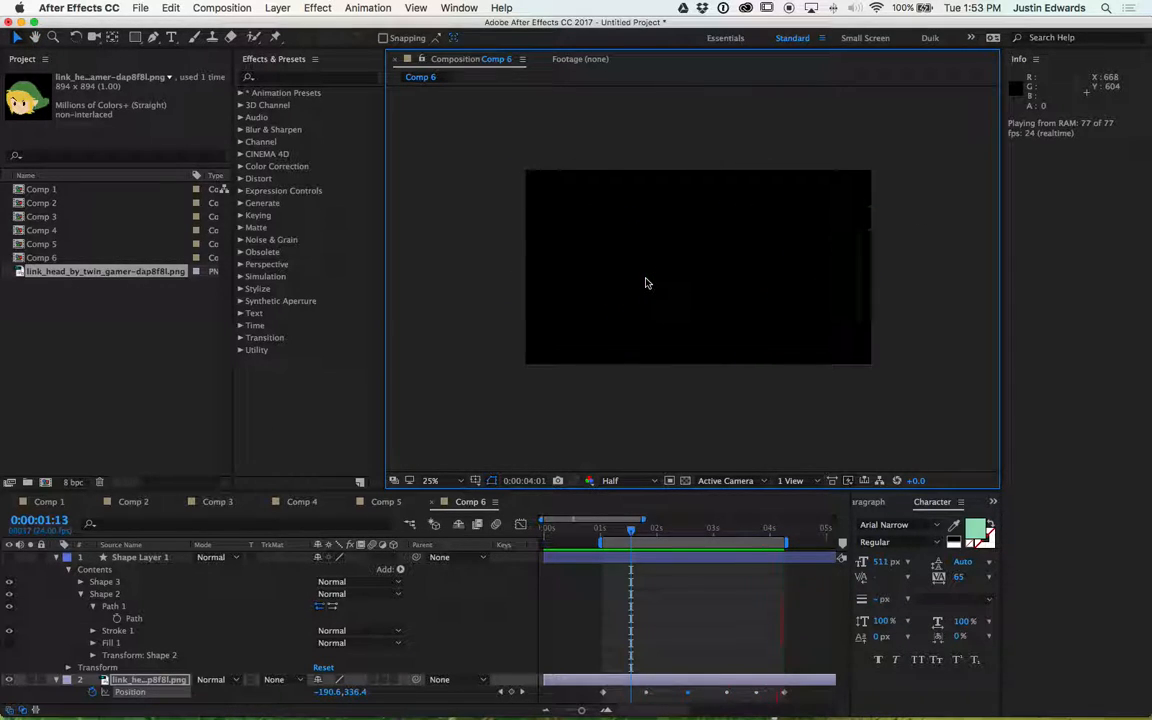
{"action": "key", "text": "space"}
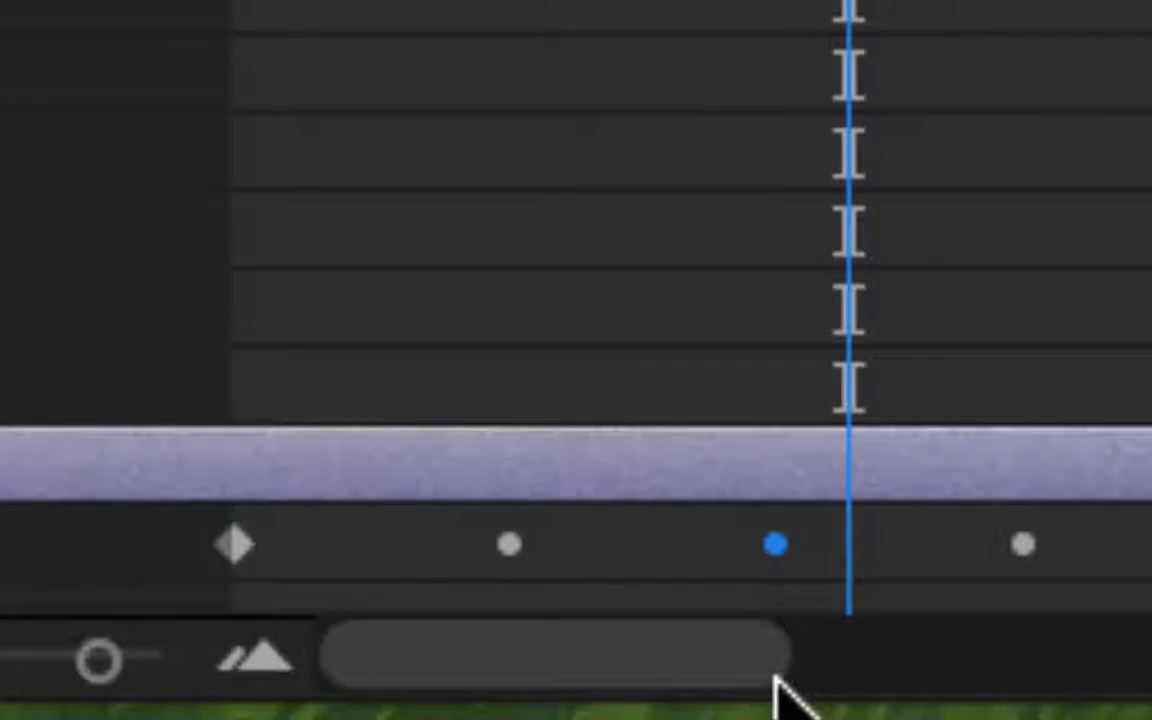
{"action": "mouse_move", "coordinate": [773, 549]}
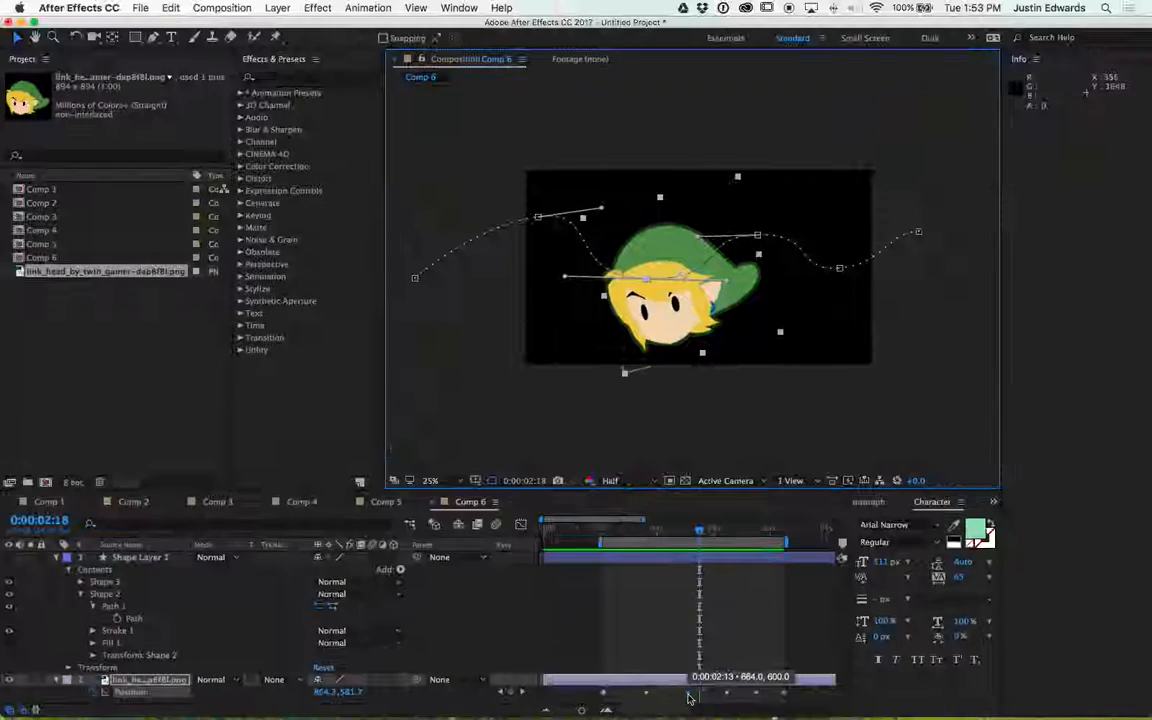
{"action": "right_click", "coordinate": [775, 564]}
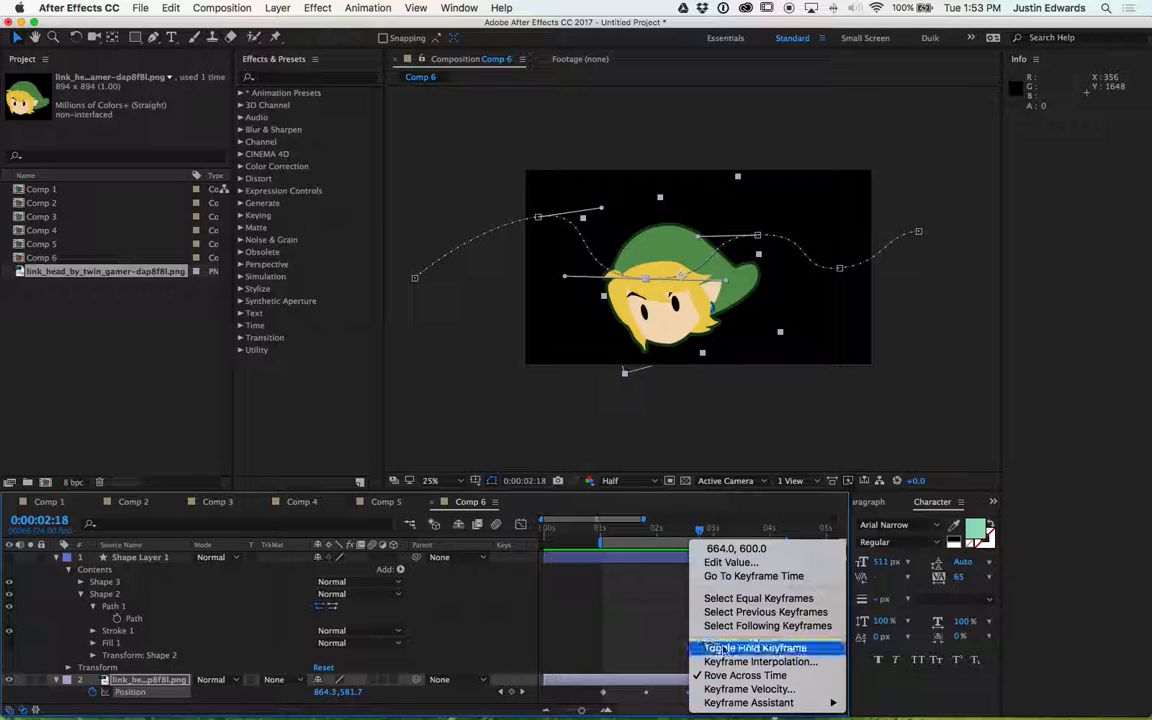
{"action": "mouse_move", "coordinate": [786, 703]}
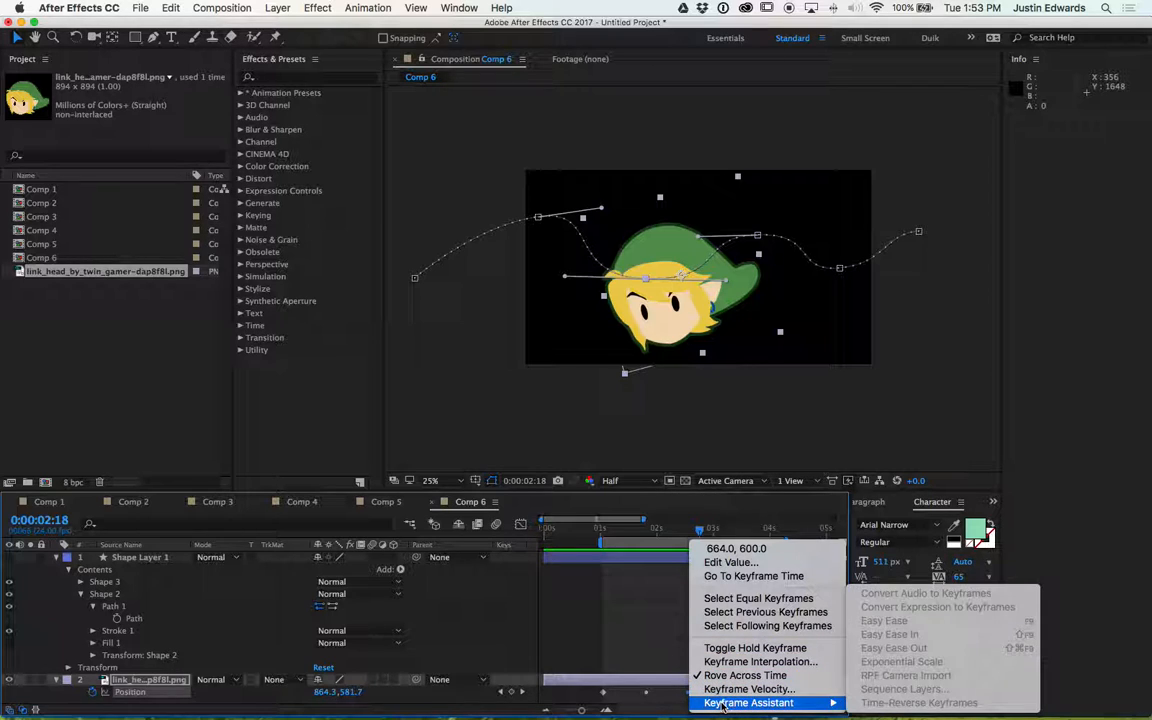
{"action": "left_click", "coordinate": [597, 610]}
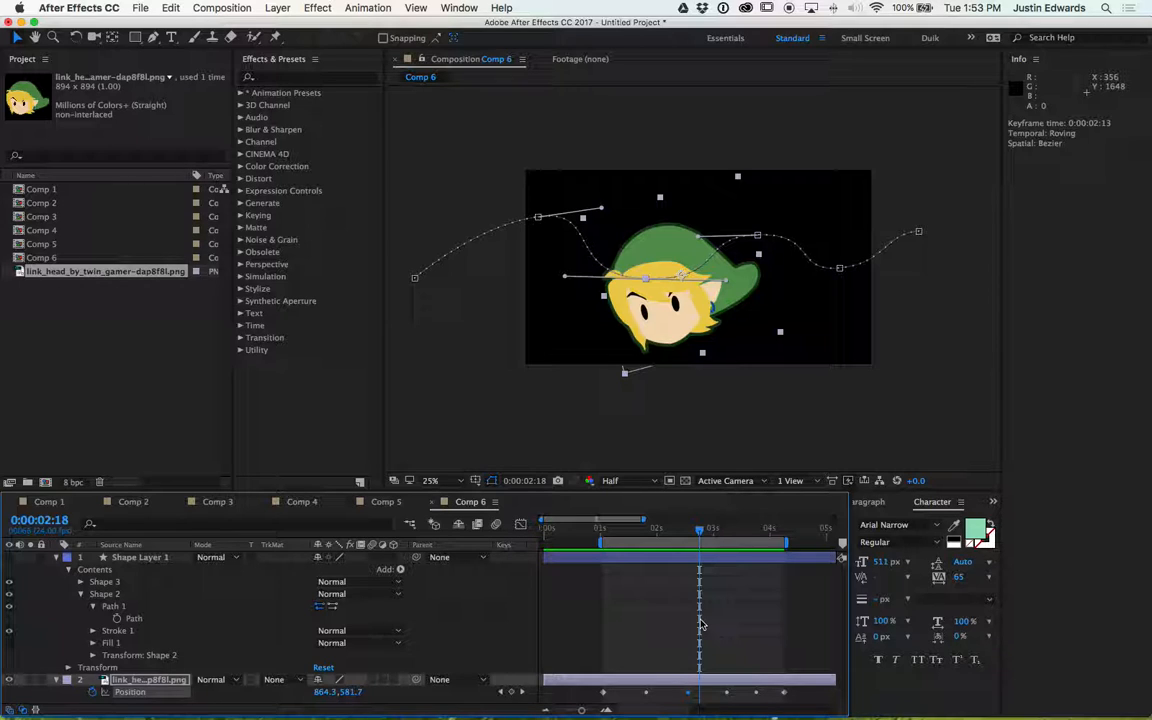
- Preview the path animation once more
{"action": "key", "text": "space"}
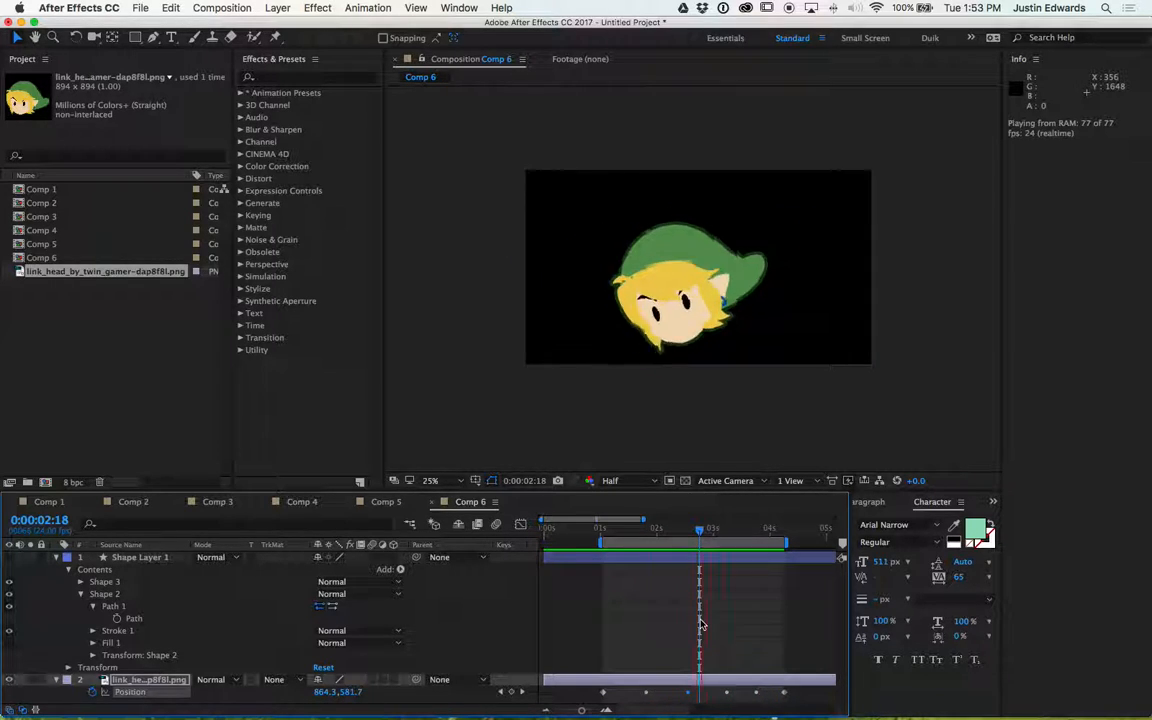
{"action": "key", "text": "space"}
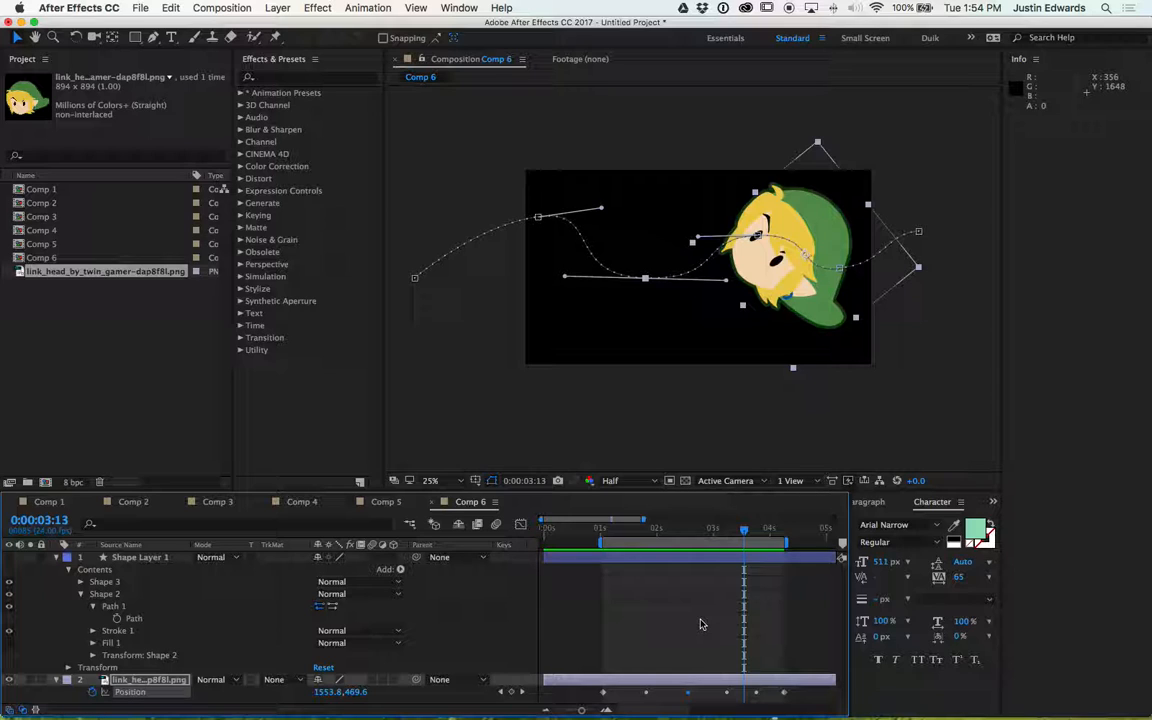
{"action": "key", "text": "super+Tab"}
{"action": "key", "text": "super+Tab"}
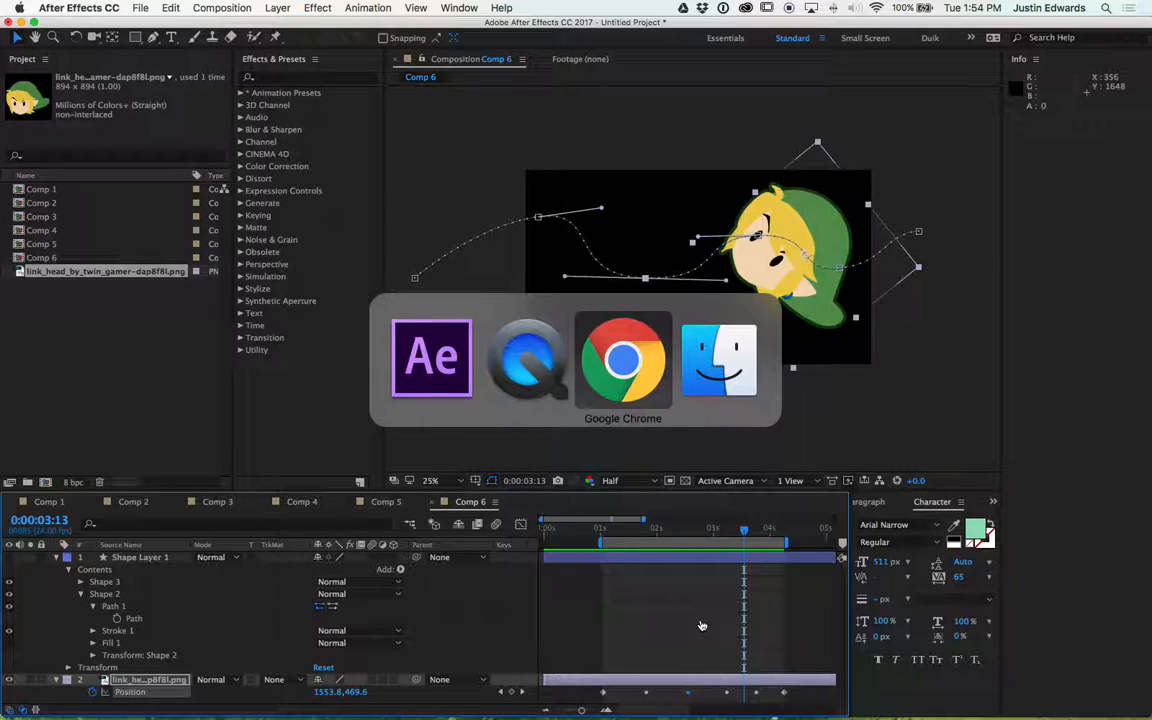